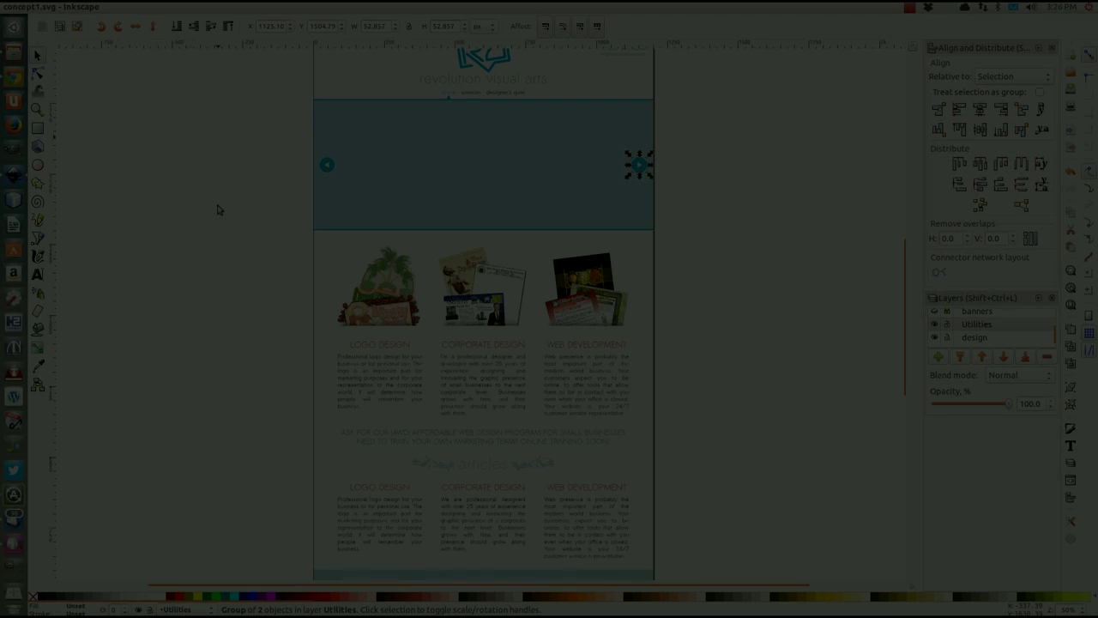
- Zoom in on the mockup, clear the selection, and scroll through the design
scroll(217, 210, "up", 1)
scroll(217, 210, "up", 1)
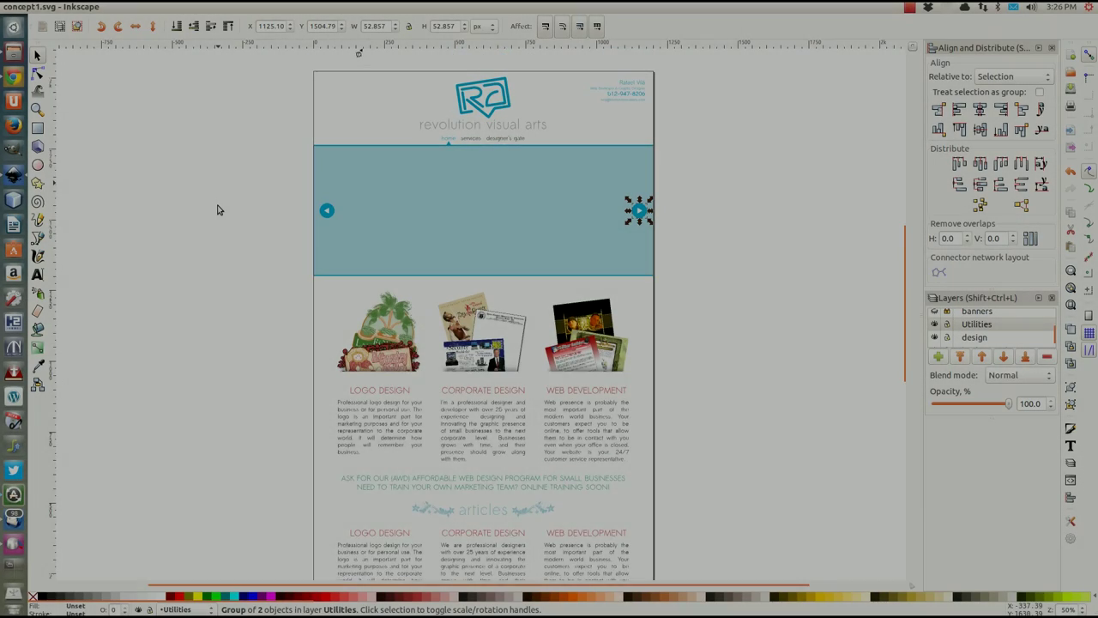
scroll(217, 209, "up", 1)
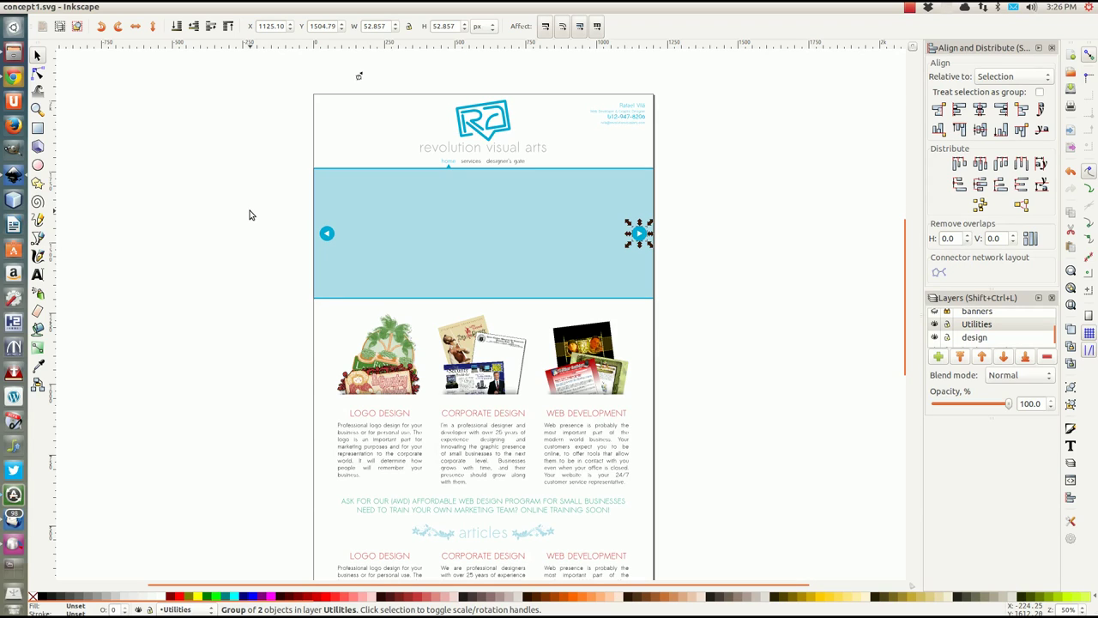
key("Escape")
scroll(249, 214, "down", 1)
scroll(249, 215, "down", 1)
scroll(248, 215, "down", 2)
scroll(257, 249, "down", 2)
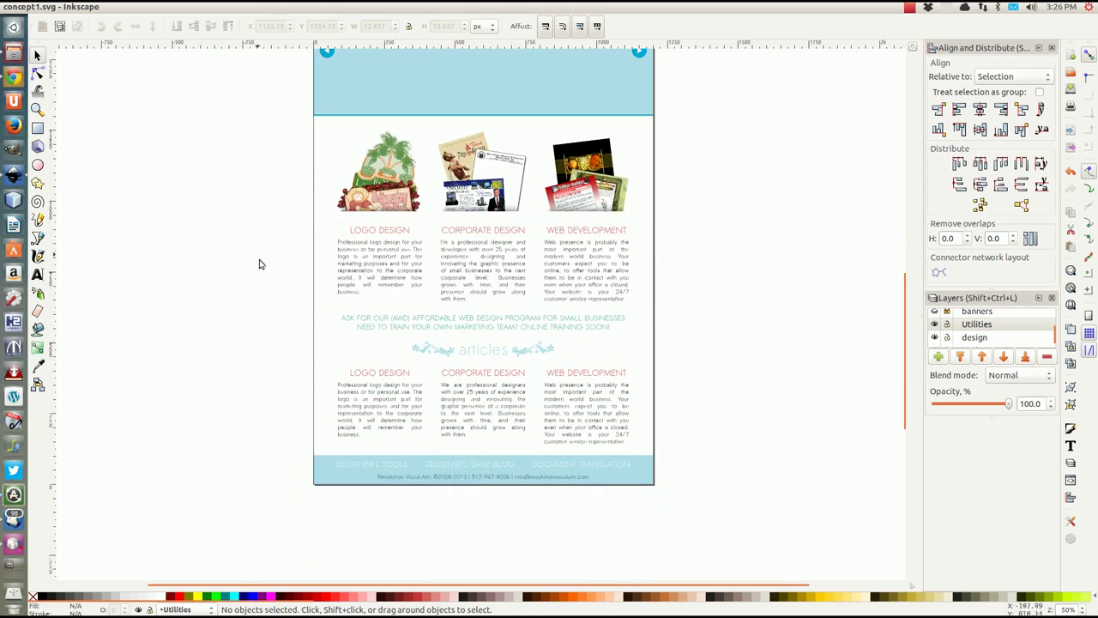
scroll(262, 266, "up", 2)
scroll(263, 268, "up", 1)
scroll(265, 271, "up", 1)
scroll(266, 276, "up", 1)
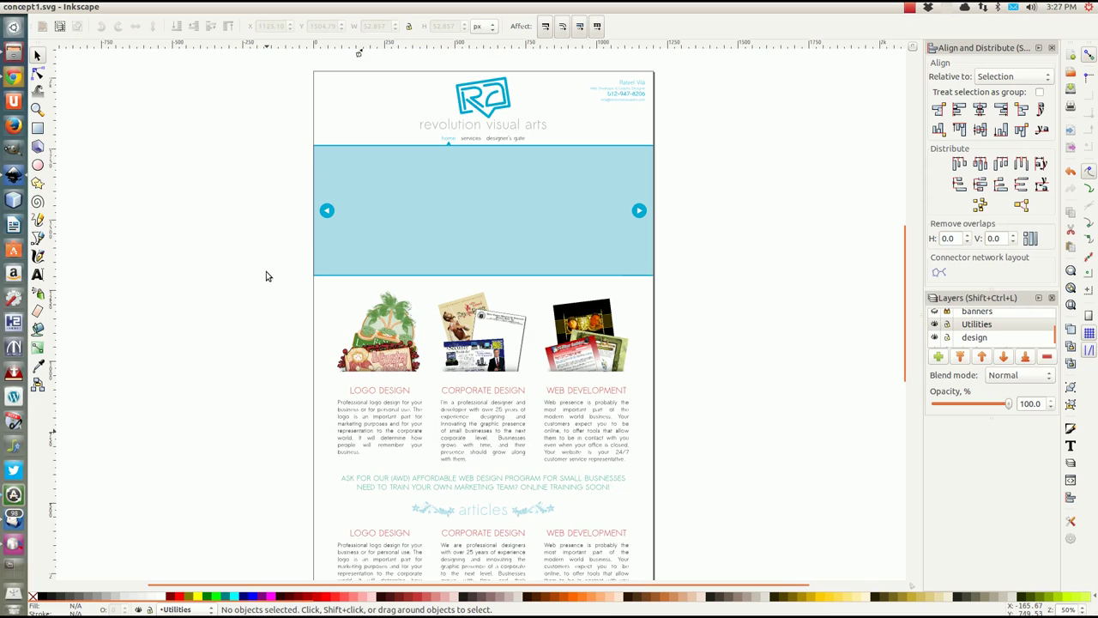
scroll(267, 277, "up", 1)
scroll(266, 266, "down", 2)
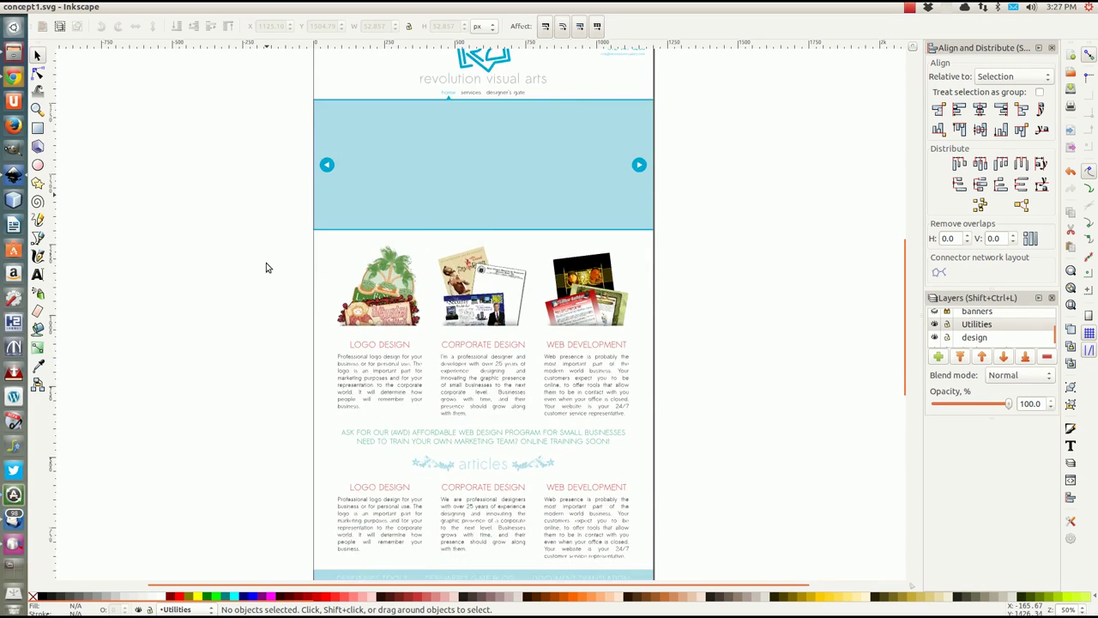
scroll(266, 266, "down", 3)
scroll(266, 268, "down", 2)
scroll(266, 268, "up", 2)
scroll(266, 268, "up", 2)
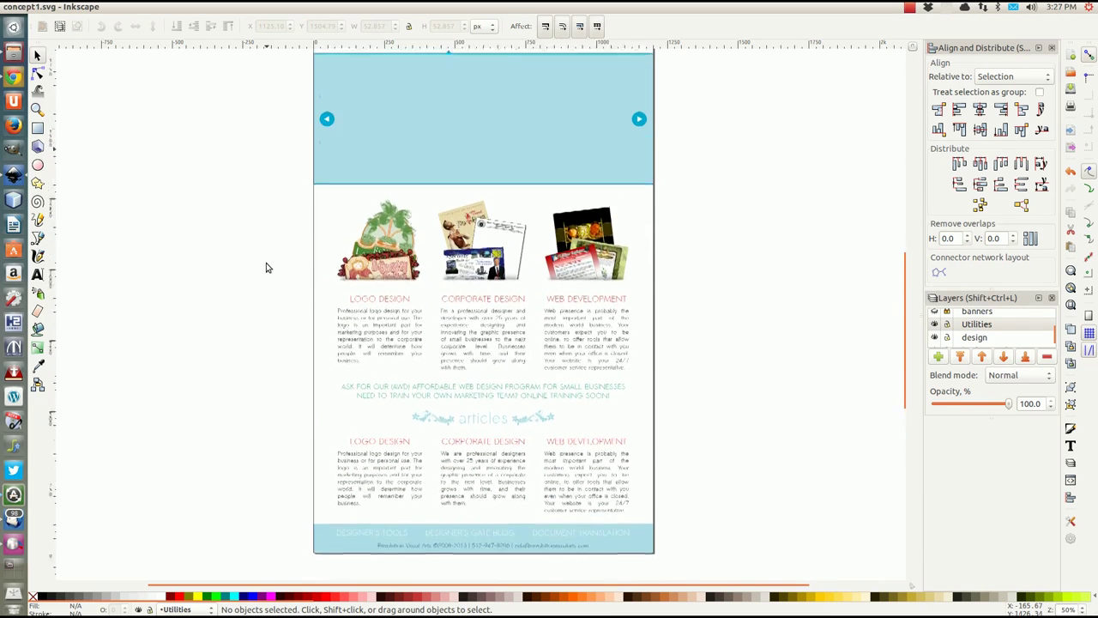
scroll(266, 268, "up", 2)
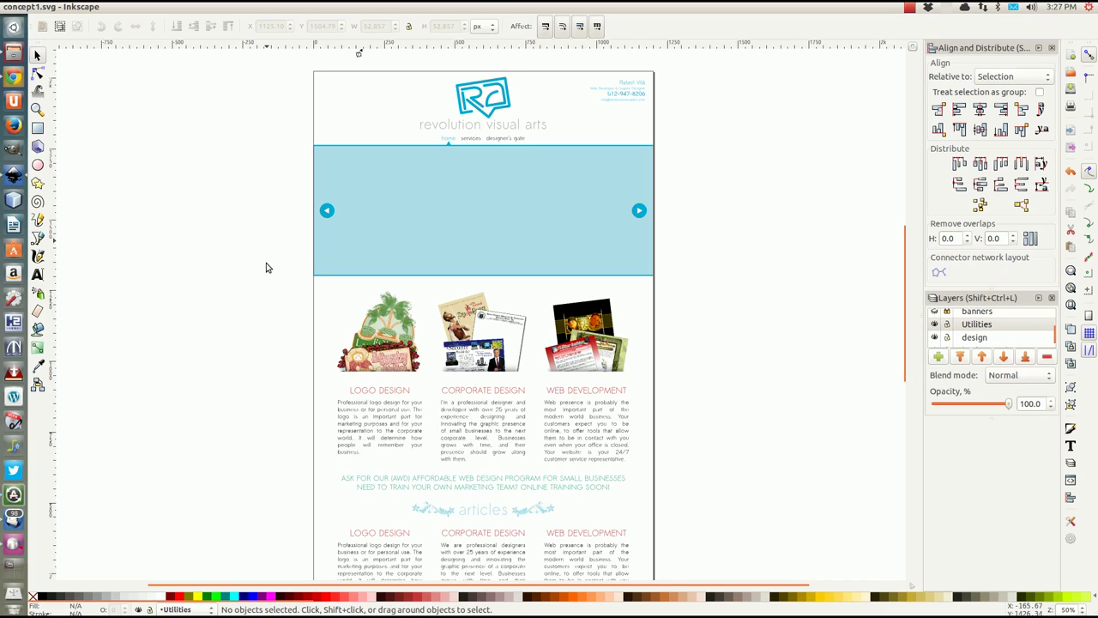
- Check the banner's left carousel arrow, then pan the enlarged page up to its header
left_click(334, 212)
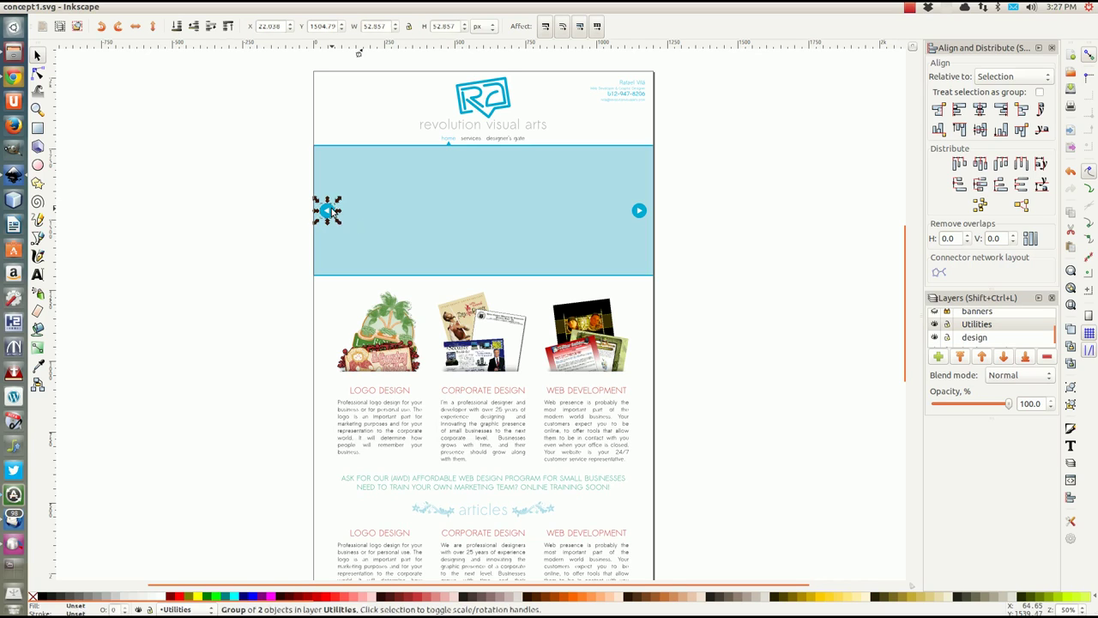
left_click(257, 220)
scroll(369, 221, "down", 1)
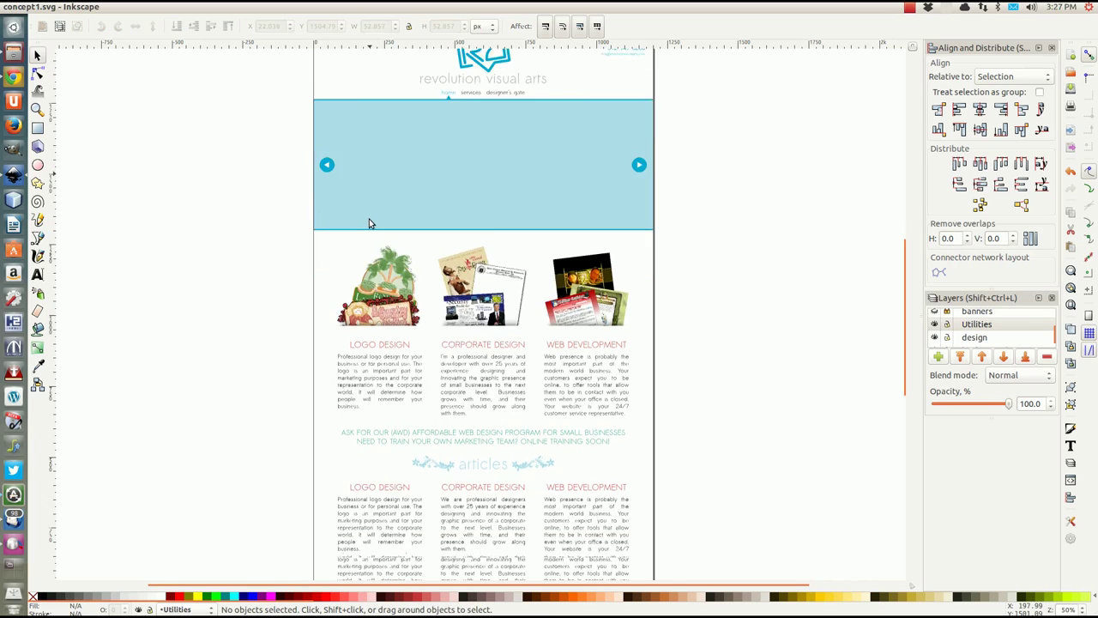
scroll(369, 220, "down", 4)
scroll(429, 286, "up", 2)
scroll(429, 287, "up", 2)
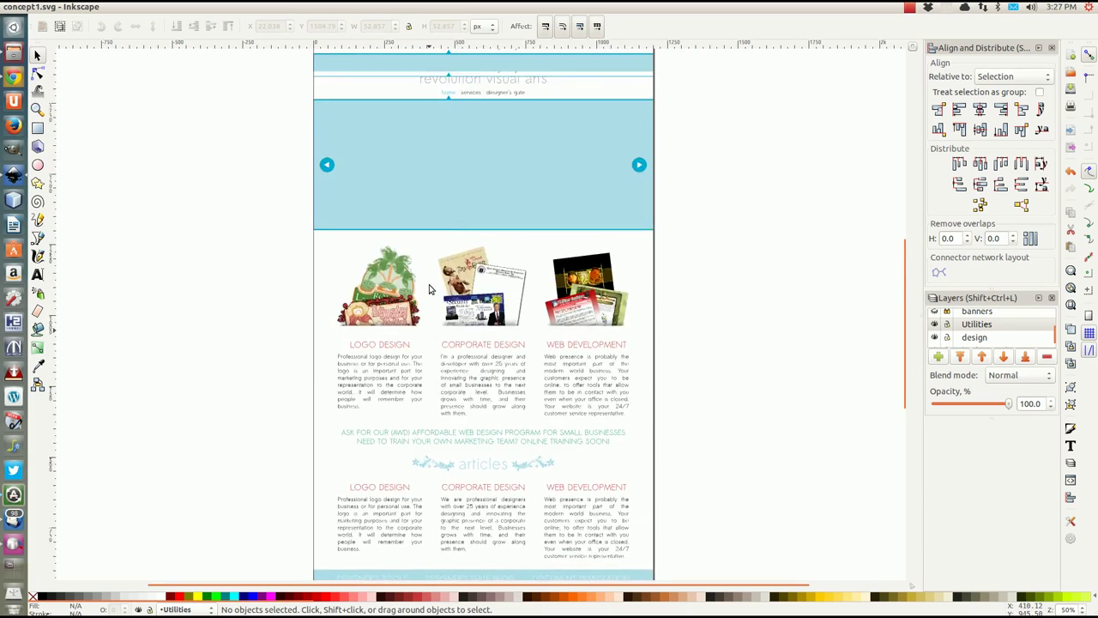
scroll(515, 257, "up", 1)
scroll(541, 249, "up", 2)
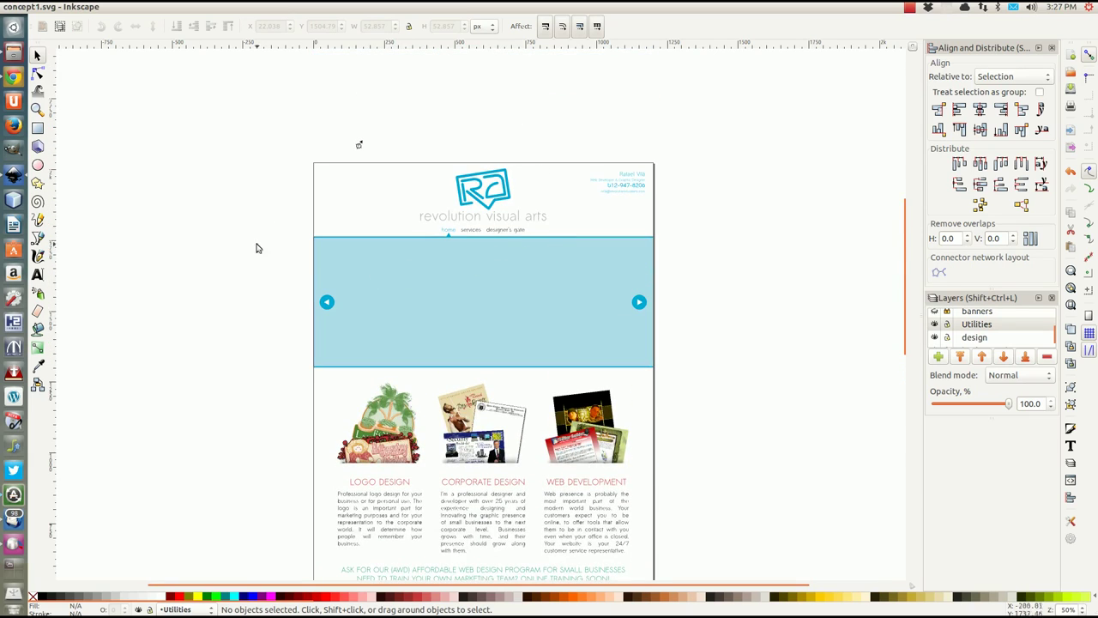
scroll(304, 279, "down", 1)
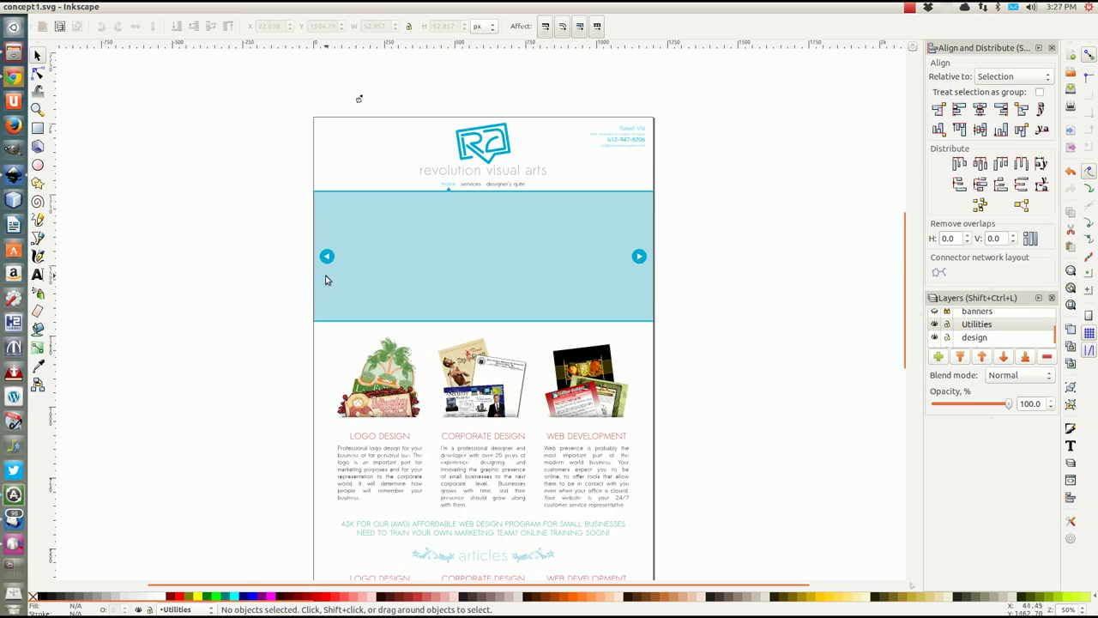
scroll(417, 245, "up", 1)
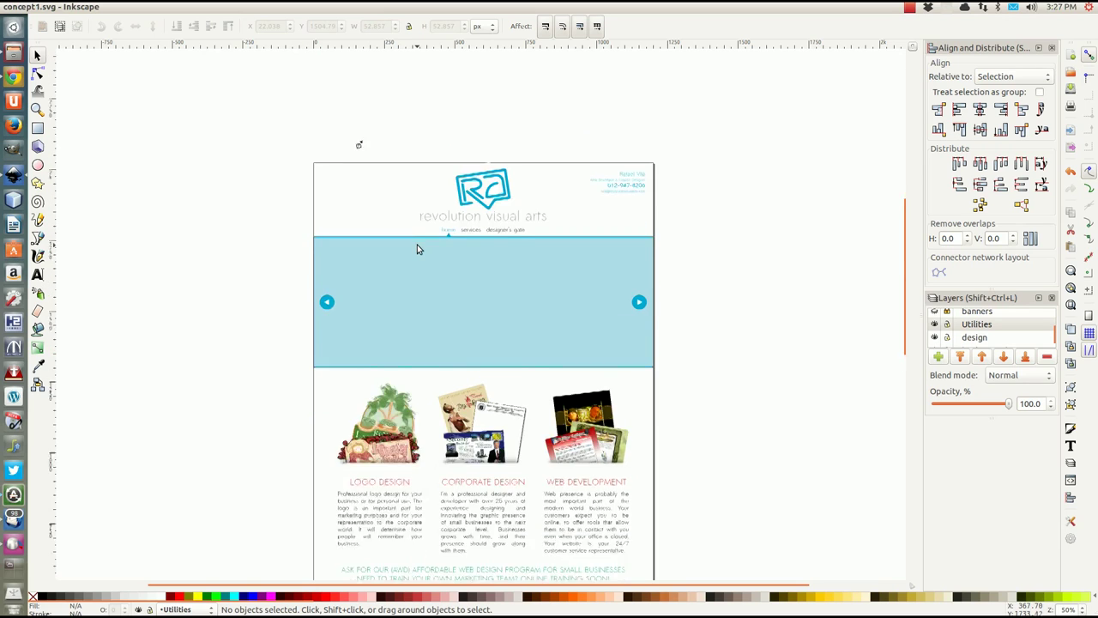
scroll(417, 244, "down", 1)
scroll(416, 247, "left", 1)
scroll(416, 247, "left", 1)
scroll(496, 256, "right", 2)
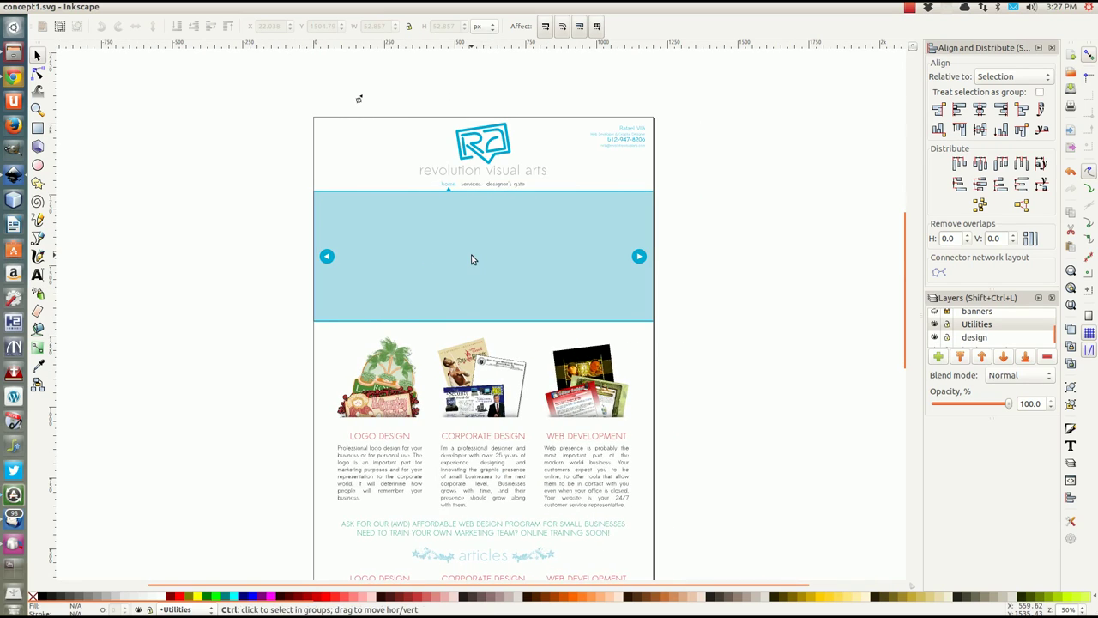
scroll(471, 259, "up", 2, "ctrl")
scroll(473, 257, "up", 1, "ctrl")
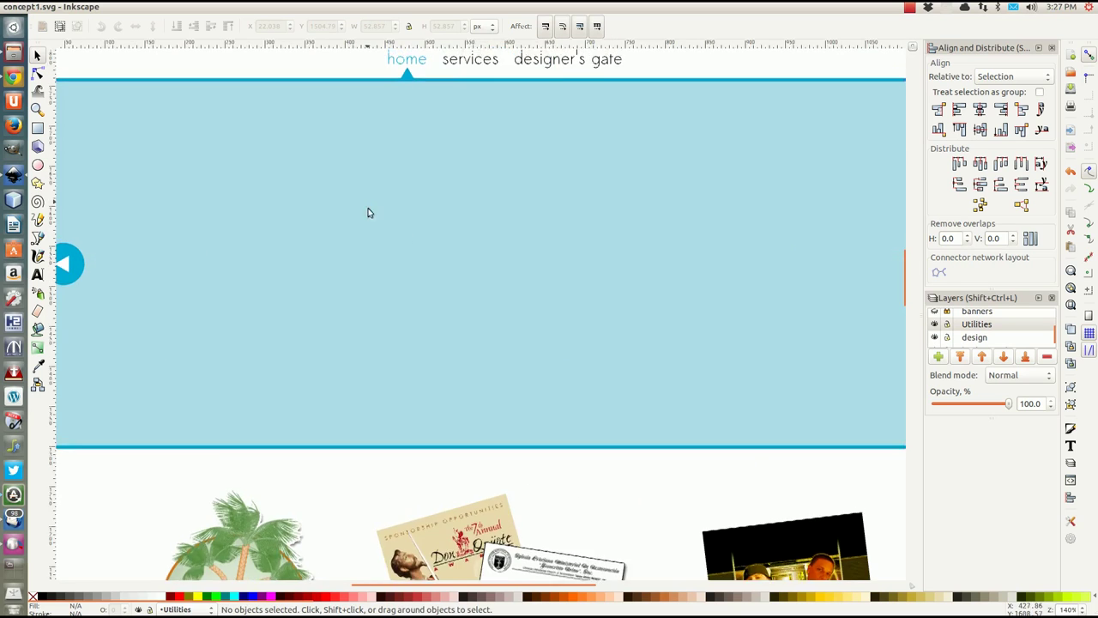
left_click_drag(368, 211, 528, 413)
scroll(314, 98, "up", 2)
scroll(272, 160, "up", 1)
scroll(272, 159, "right", 1)
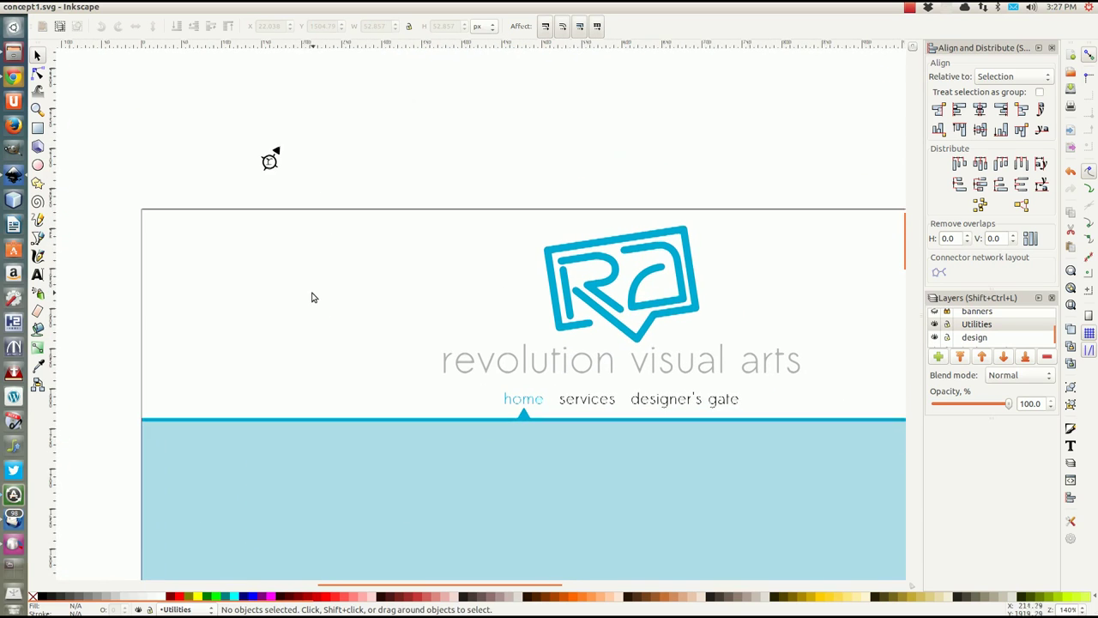
- Select the small group above the page, scroll the design, then switch to Chrome
left_click(275, 153)
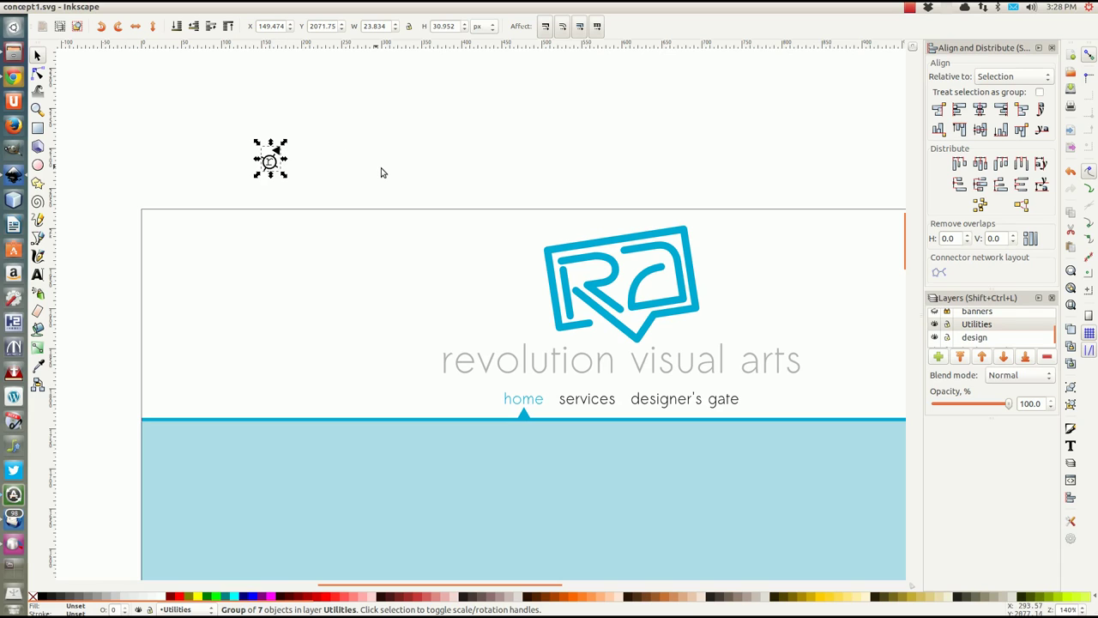
scroll(386, 245, "down", 5)
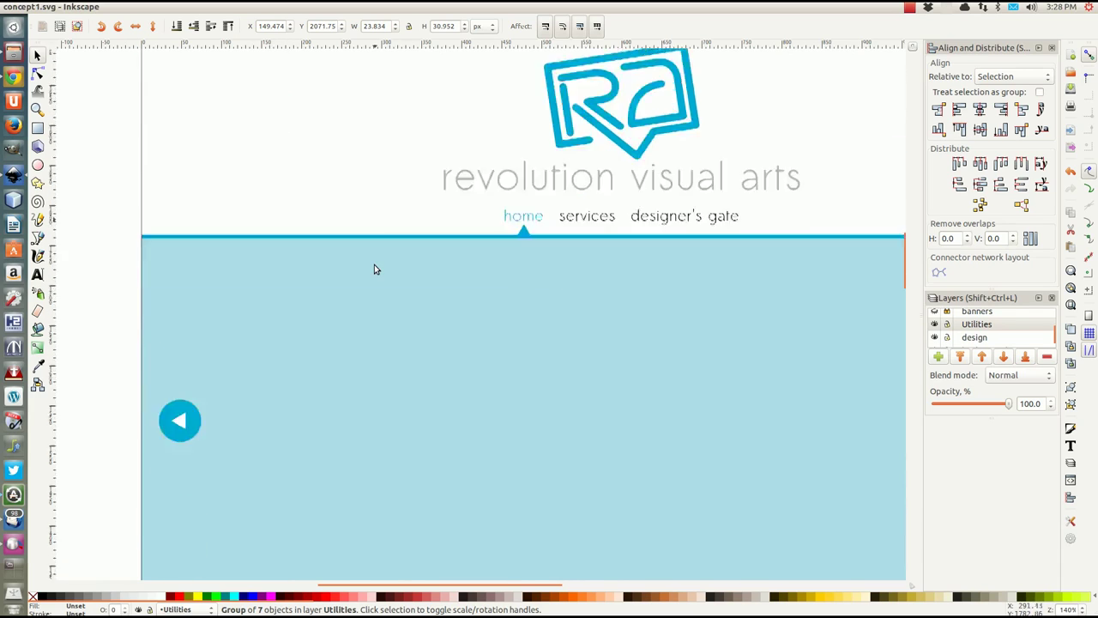
scroll(375, 268, "down", 5)
scroll(374, 268, "down", 4)
scroll(374, 268, "down", 1)
scroll(374, 269, "down", 4)
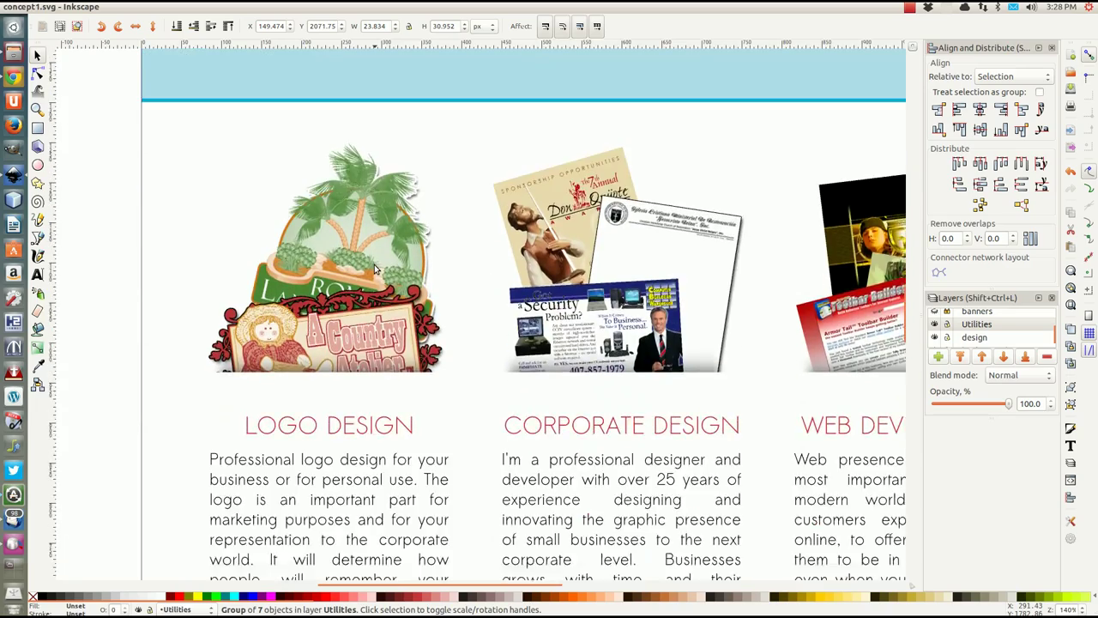
scroll(374, 269, "down", 6)
scroll(454, 294, "down", 5)
scroll(488, 289, "down", 4)
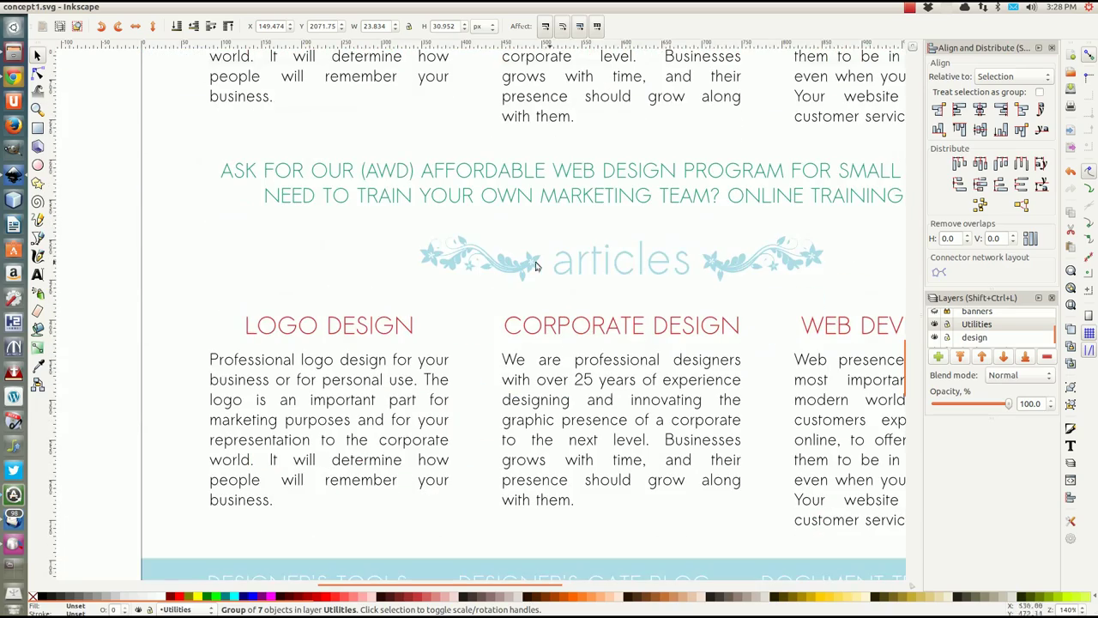
scroll(676, 309, "down", 3)
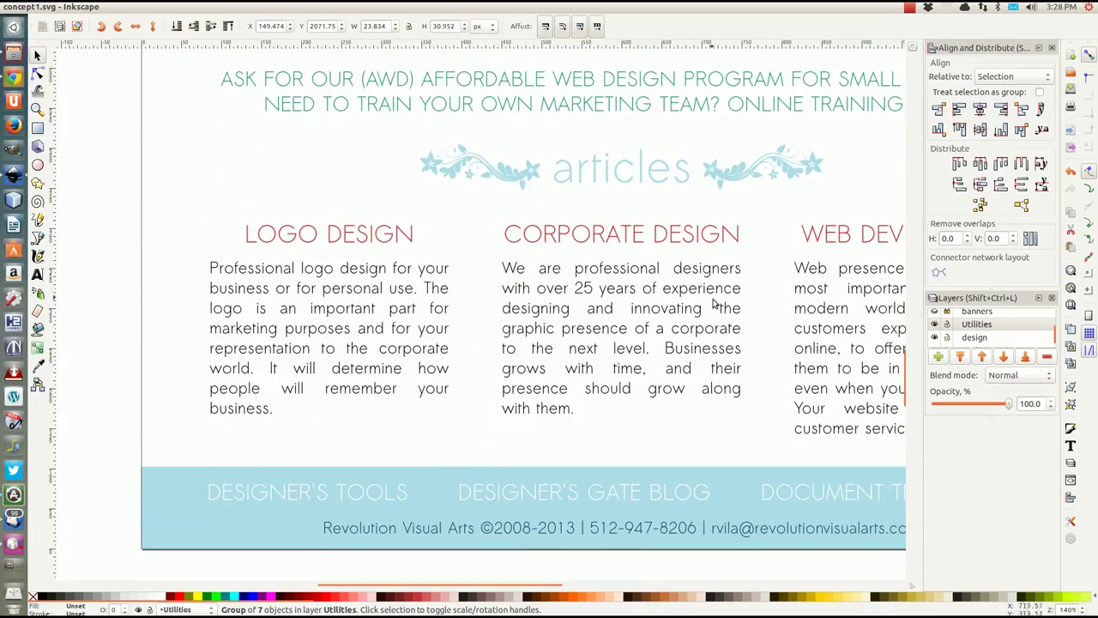
scroll(714, 304, "up", 4)
scroll(714, 305, "up", 3)
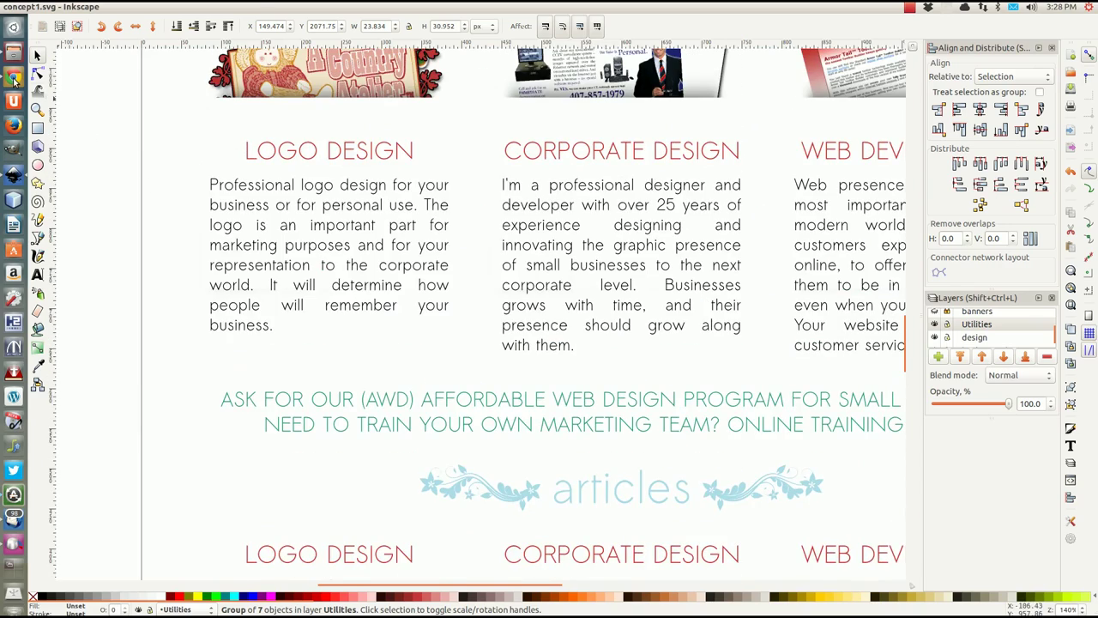
left_click(13, 78)
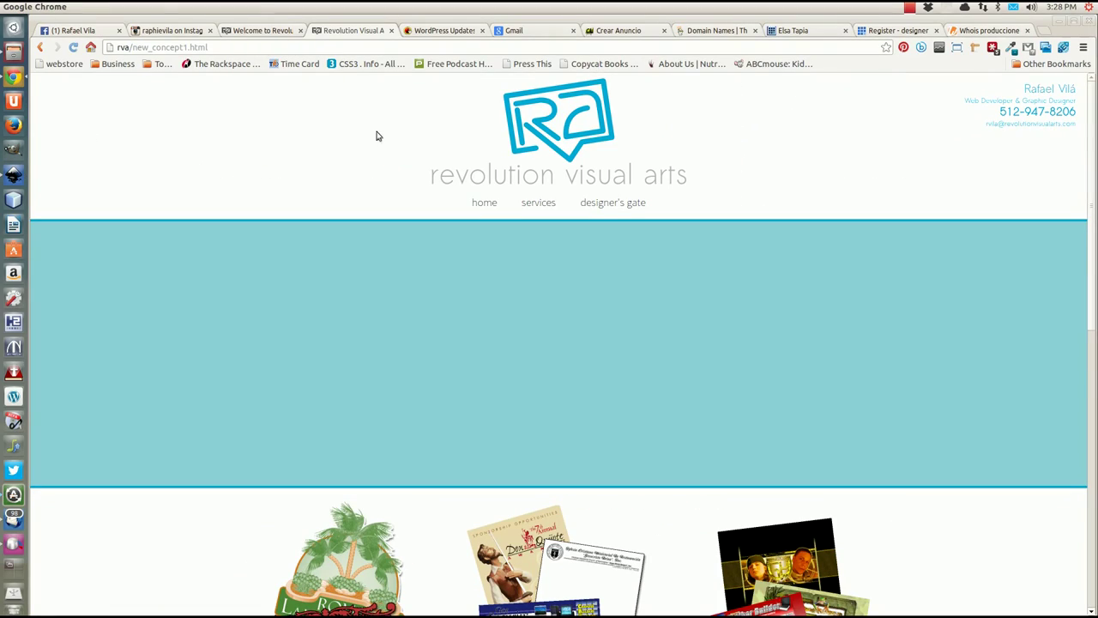
scroll(370, 156, "down", 1)
scroll(155, 229, "down", 5)
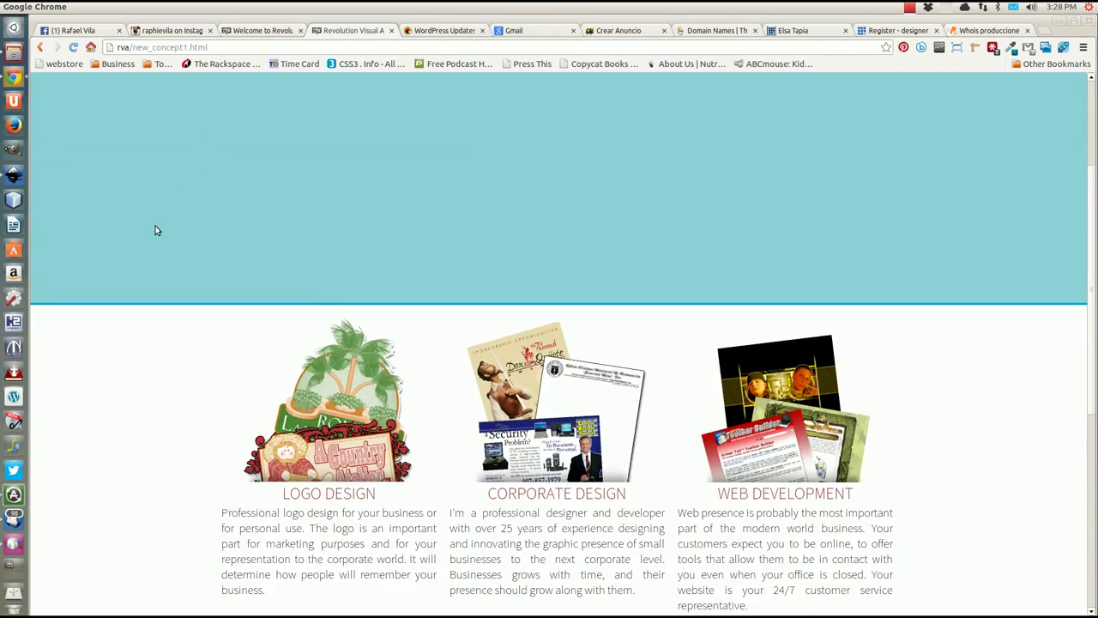
scroll(156, 228, "down", 2)
scroll(156, 230, "down", 4)
scroll(155, 230, "down", 4)
scroll(155, 230, "down", 1)
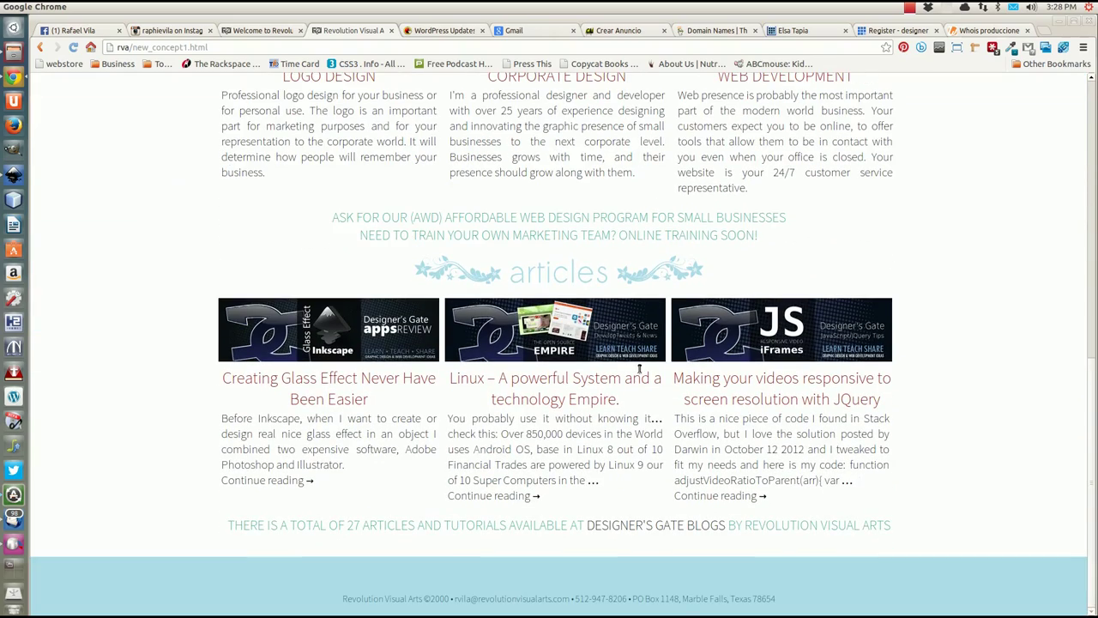
scroll(314, 319, "up", 1)
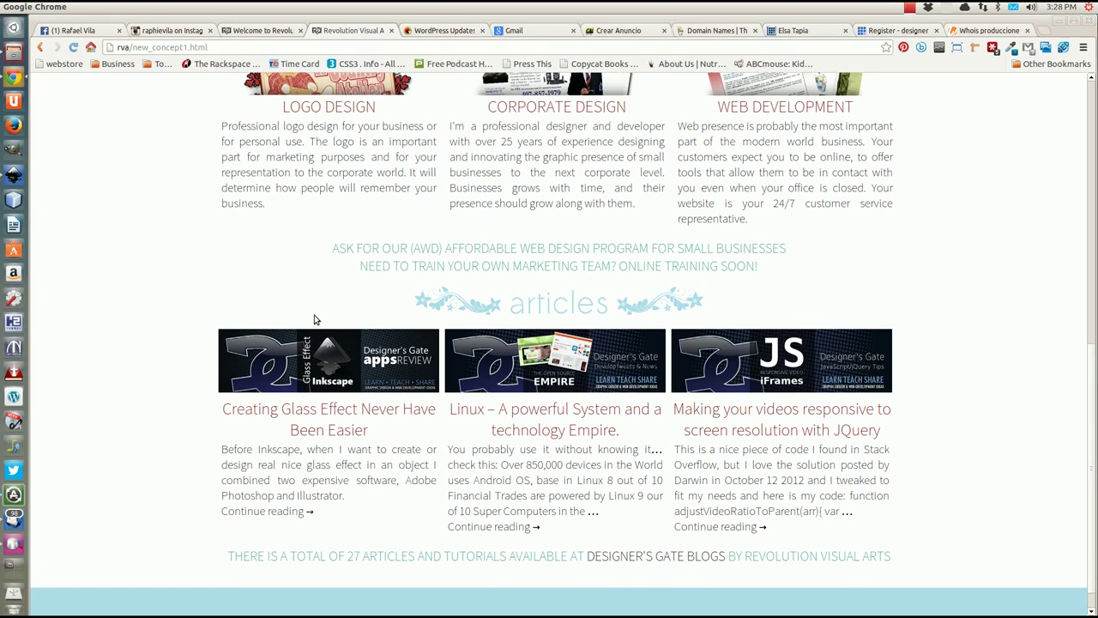
scroll(314, 319, "up", 1)
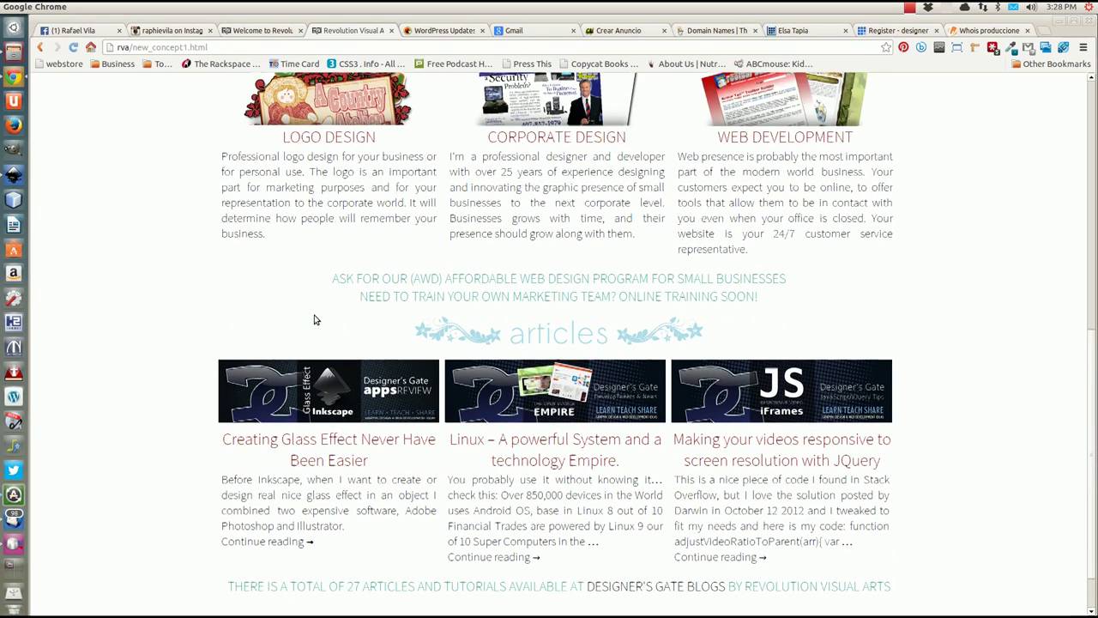
scroll(314, 319, "down", 2)
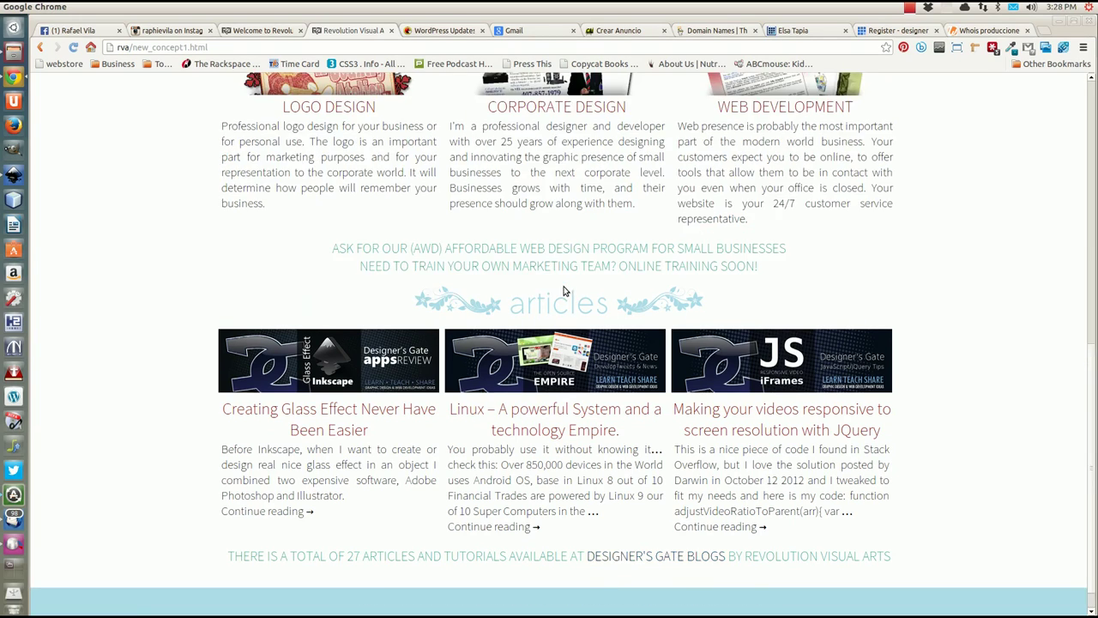
scroll(564, 299, "up", 4)
scroll(564, 300, "up", 6)
scroll(564, 300, "up", 5)
scroll(564, 302, "up", 1)
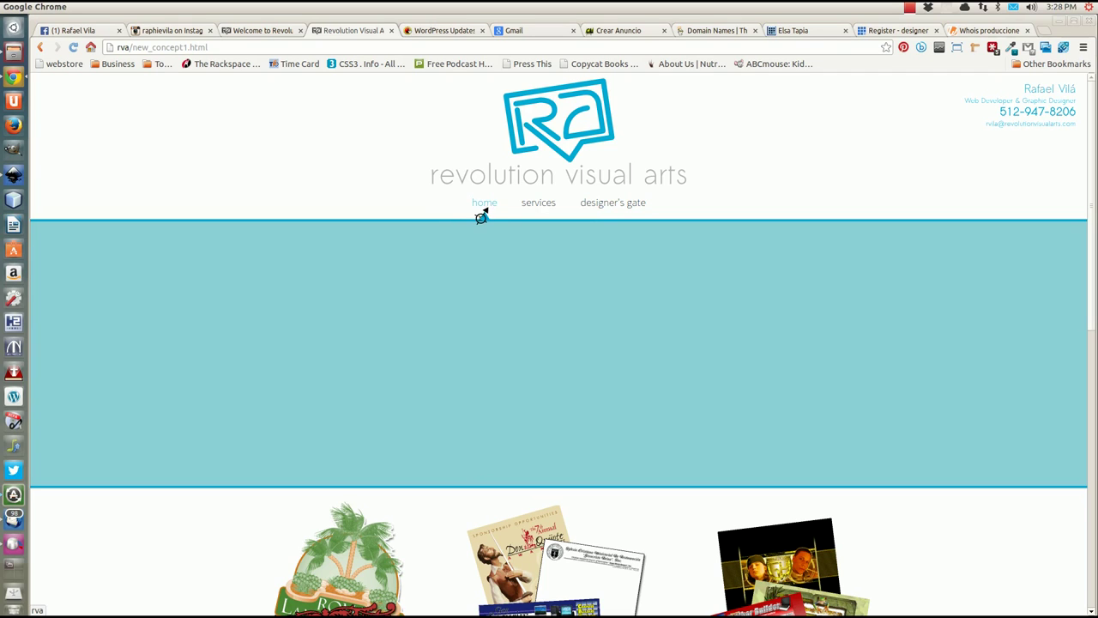
scroll(556, 260, "down", 1)
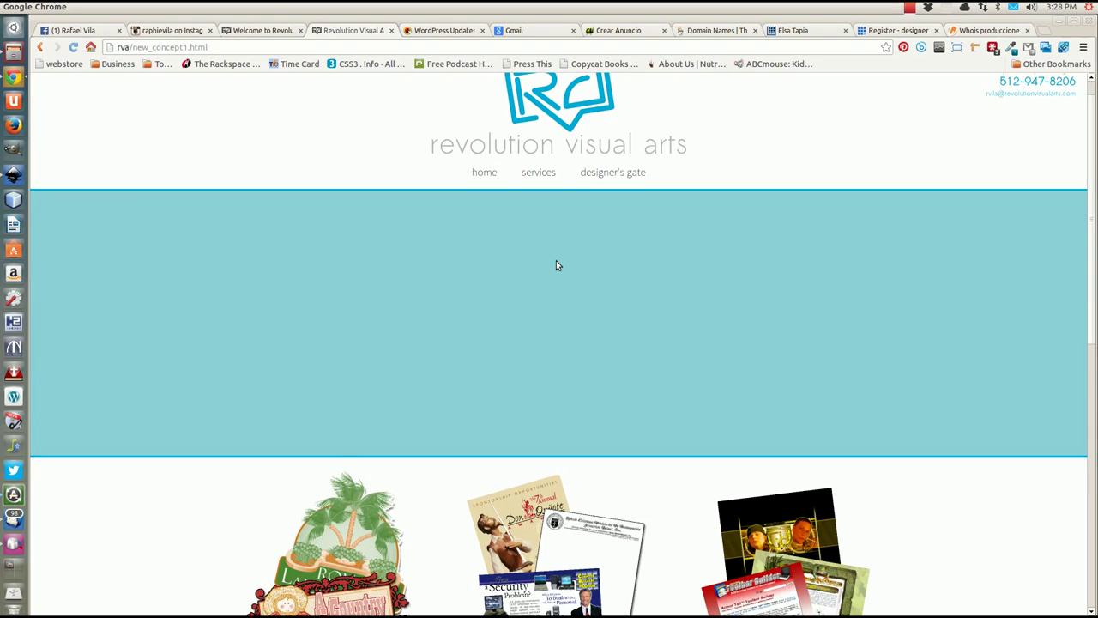
scroll(556, 266, "down", 3)
scroll(512, 305, "down", 2)
scroll(472, 342, "down", 2)
scroll(472, 341, "down", 1)
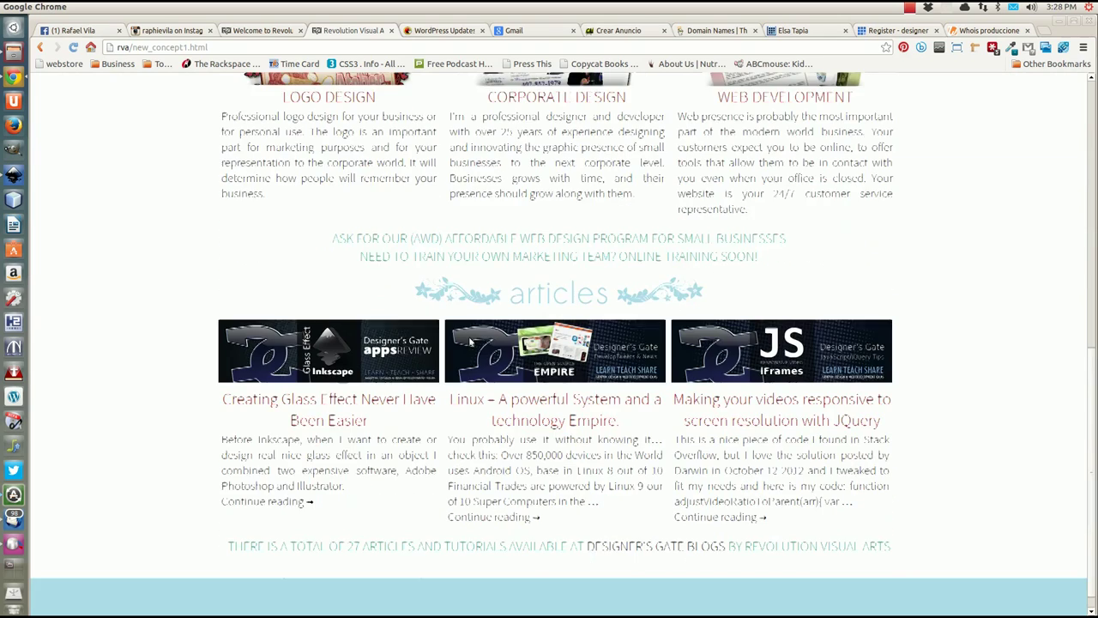
scroll(472, 313, "down", 1)
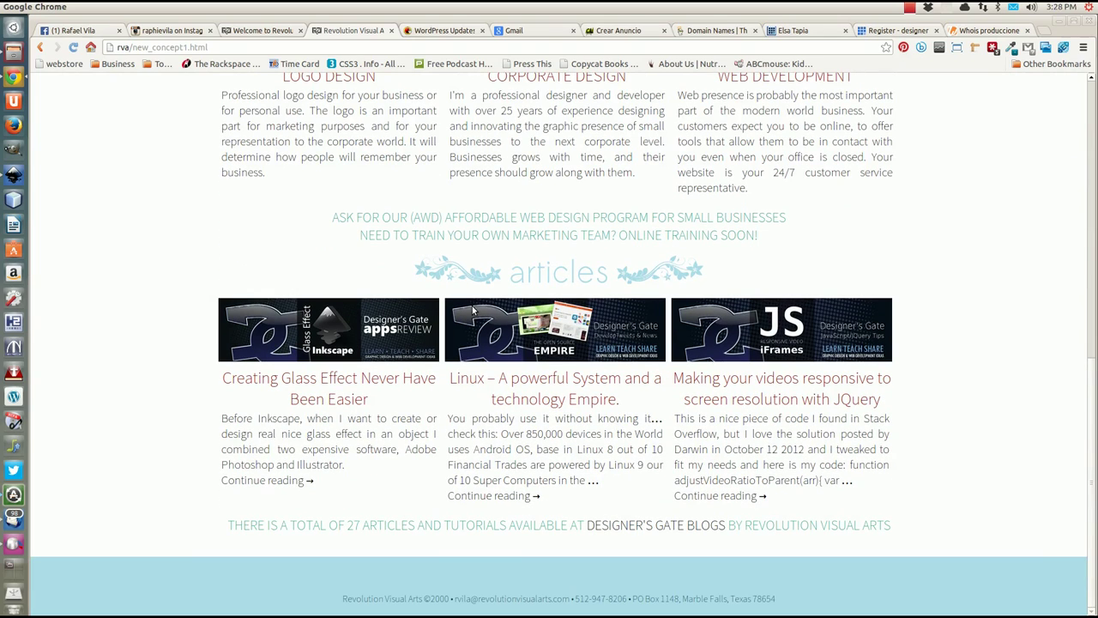
scroll(472, 309, "up", 1)
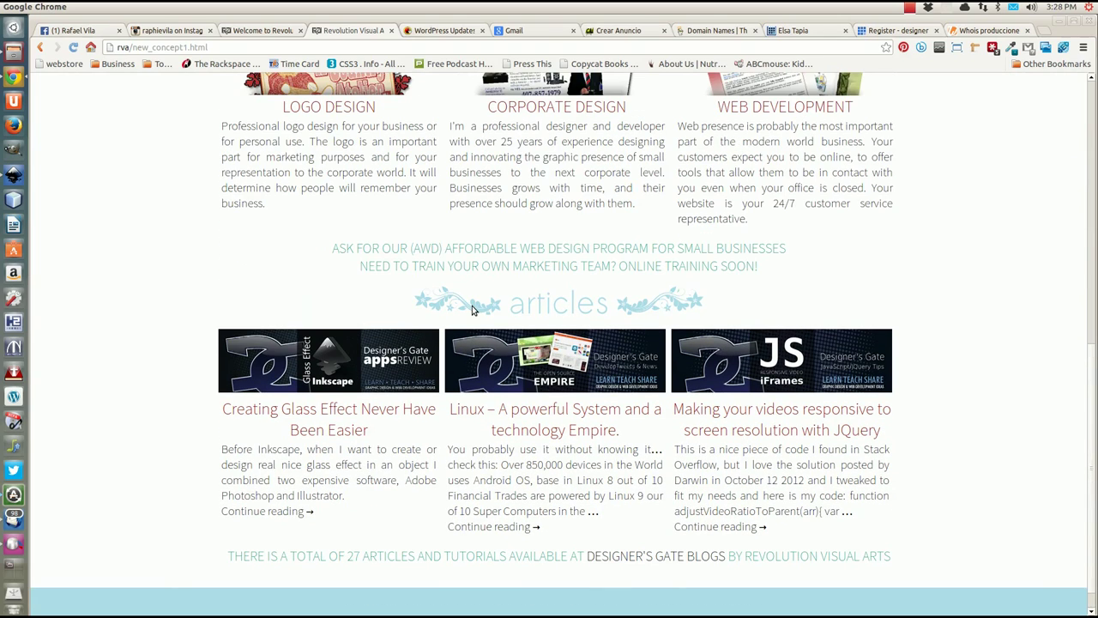
scroll(472, 310, "up", 1)
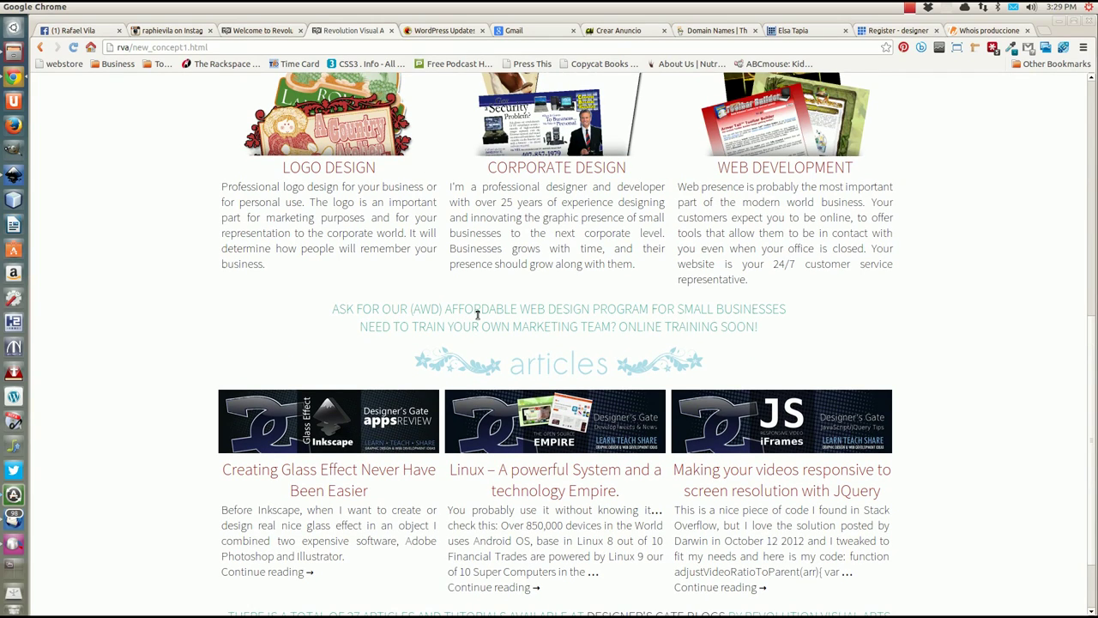
scroll(477, 315, "up", 1)
scroll(477, 316, "up", 3)
scroll(478, 317, "up", 3)
scroll(478, 319, "up", 1)
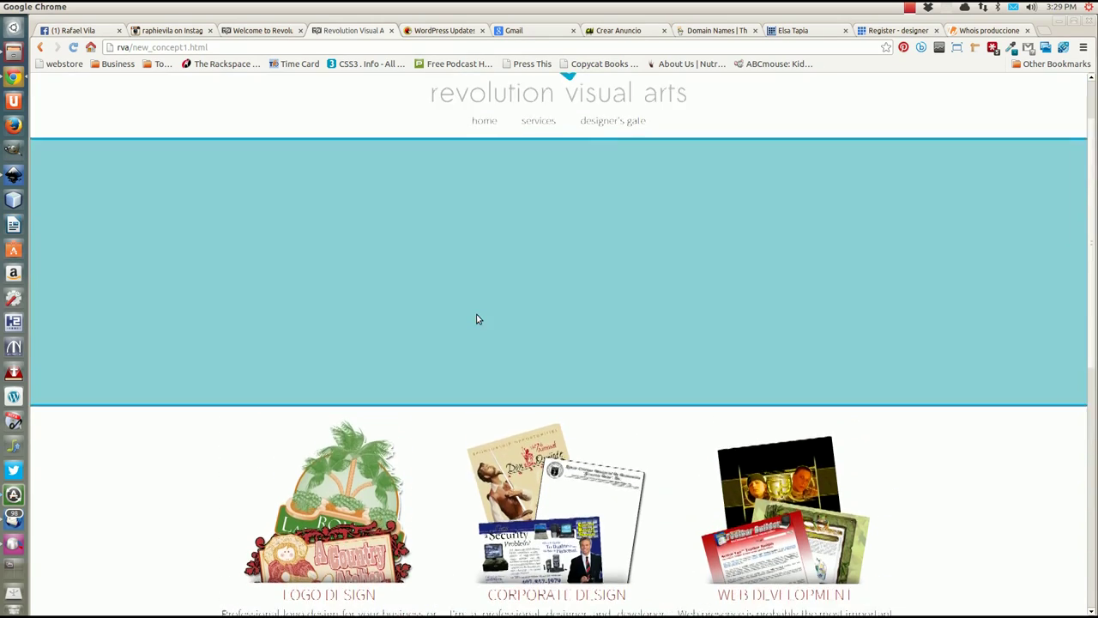
scroll(478, 320, "up", 1)
scroll(478, 320, "down", 1)
scroll(478, 319, "down", 2)
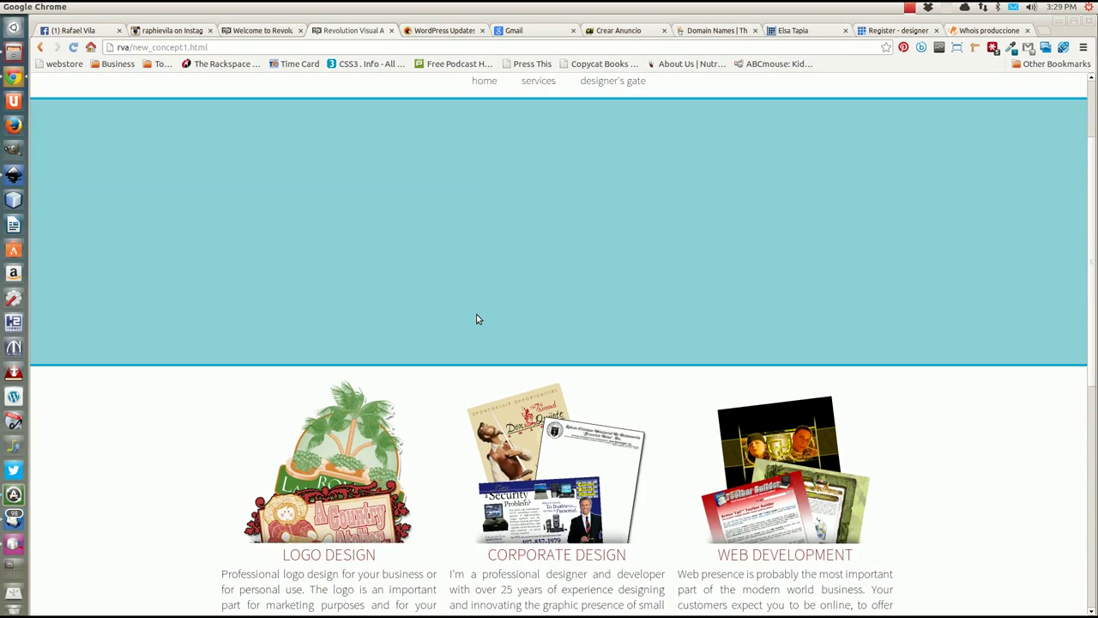
scroll(476, 316, "down", 3)
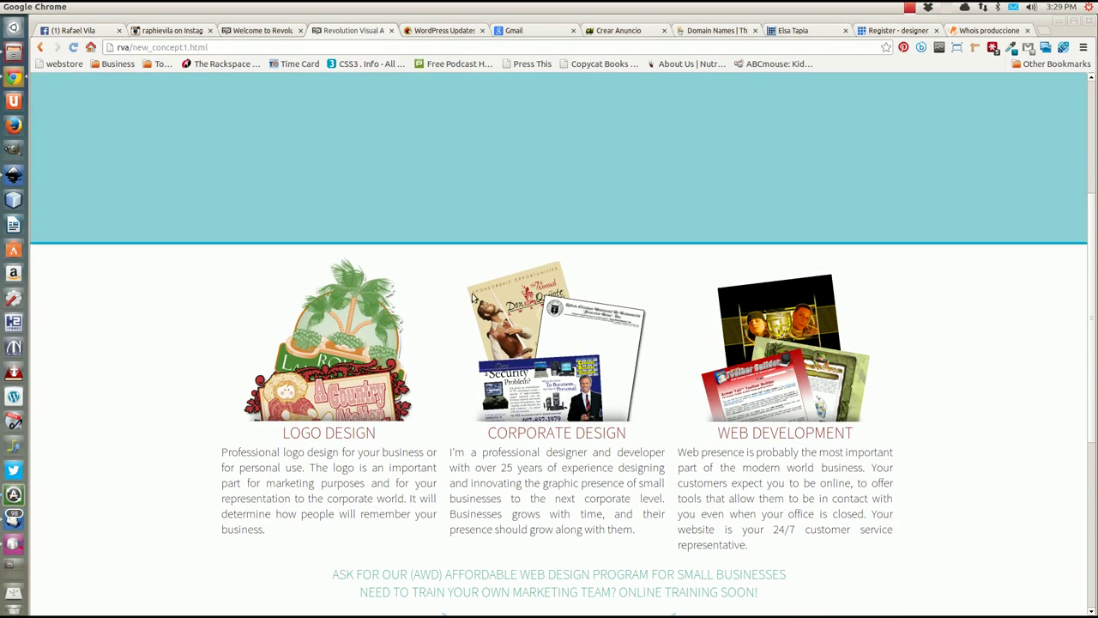
scroll(540, 452, "up", 3)
scroll(271, 301, "up", 2)
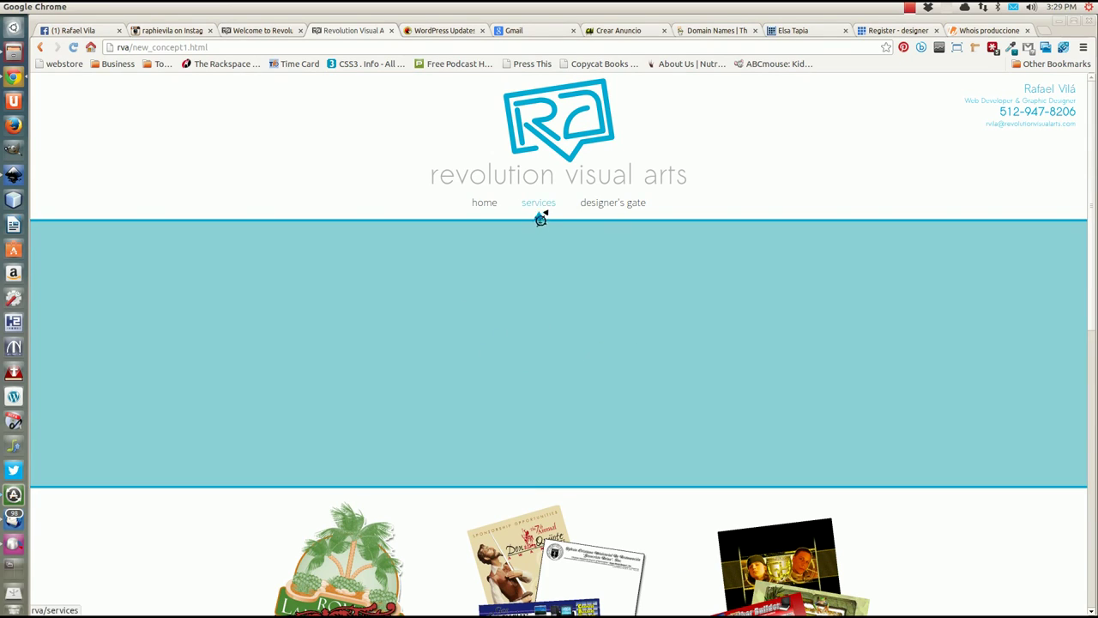
left_click(629, 212)
scroll(452, 333, "down", 3)
scroll(453, 334, "up", 3)
scroll(539, 351, "down", 1)
scroll(540, 351, "down", 3)
scroll(540, 351, "down", 3)
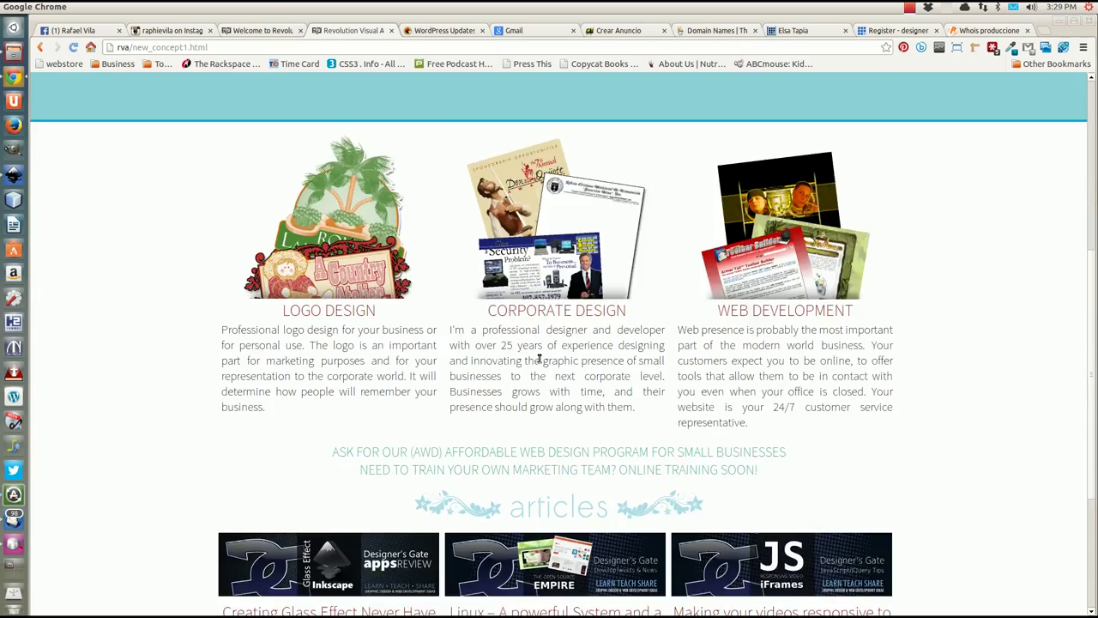
scroll(539, 361, "down", 3)
scroll(539, 362, "down", 2)
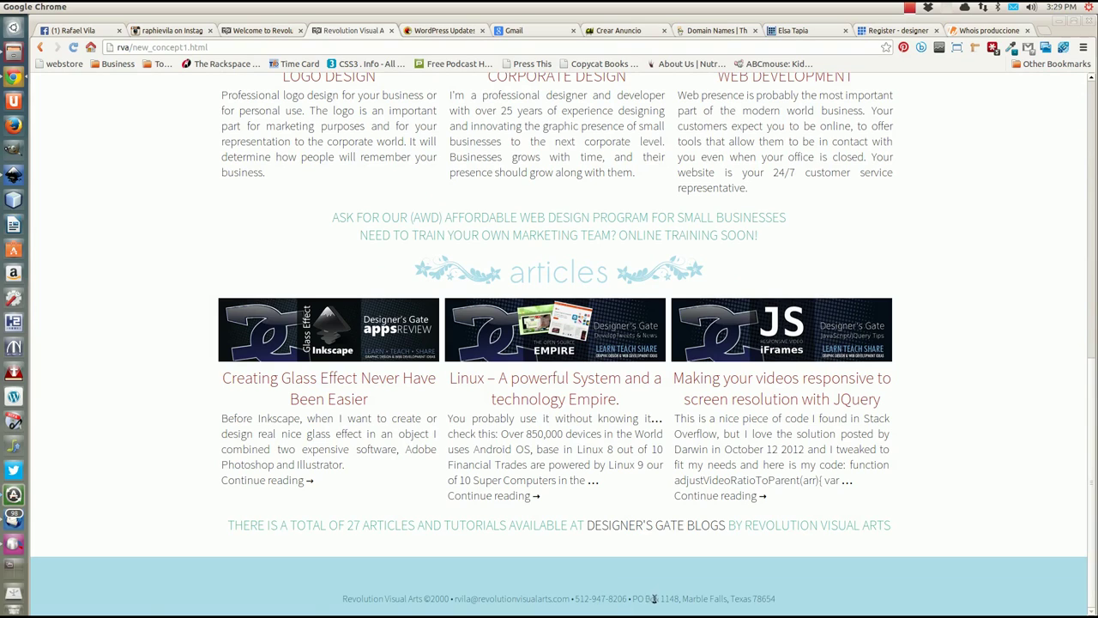
scroll(493, 485, "up", 2)
scroll(493, 485, "up", 4)
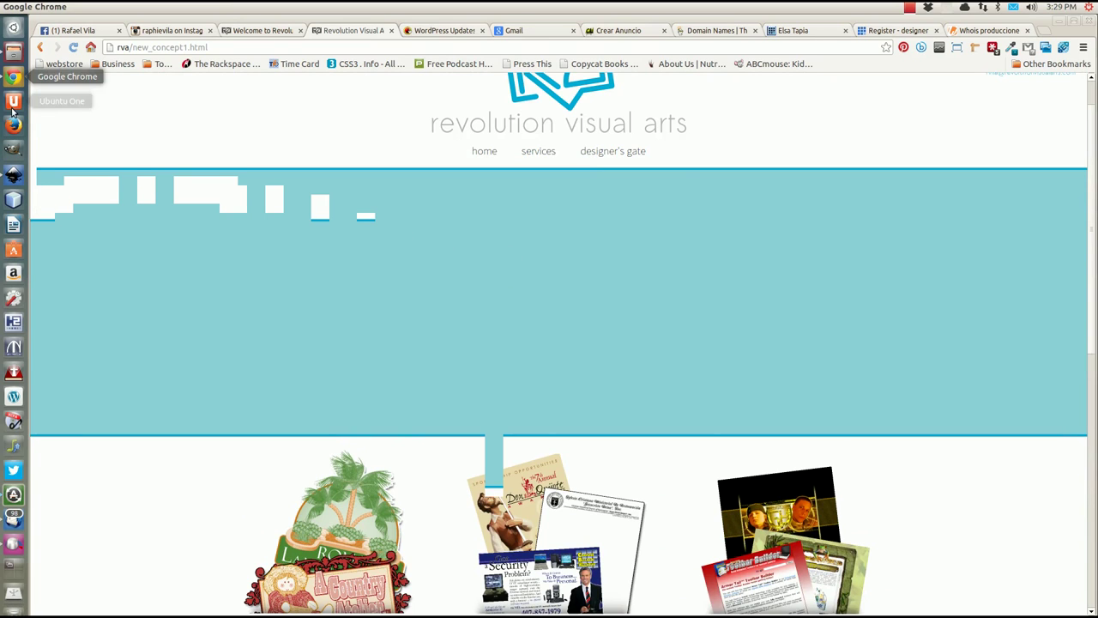
- Return to the concept1 mockup in Inkscape, zoom out, deselect, and open the File menu
left_click(13, 175)
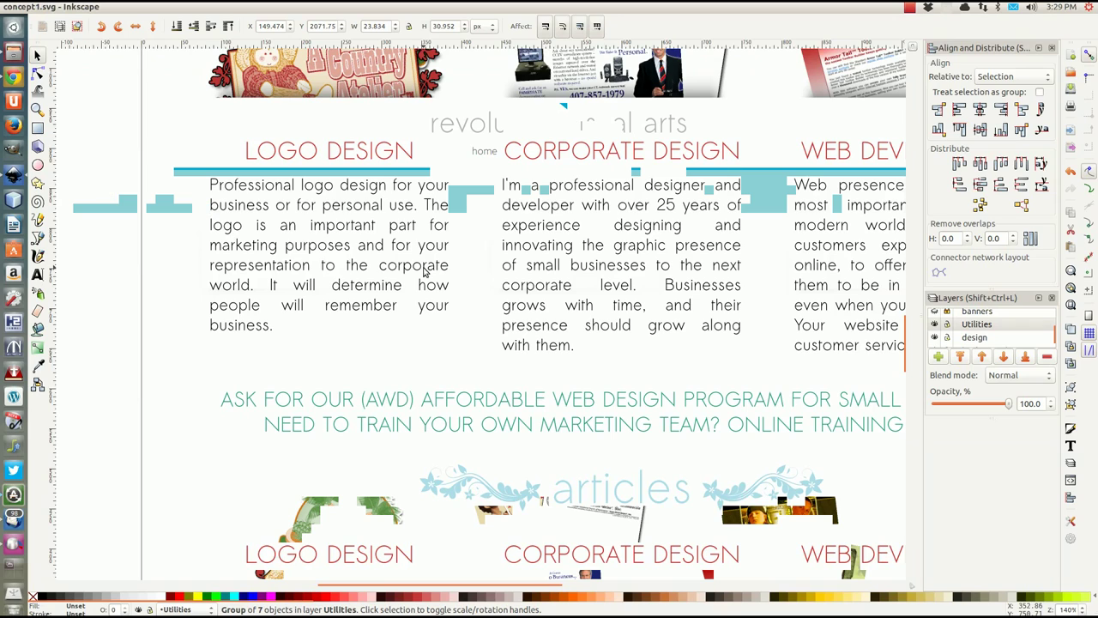
key("ctrl")
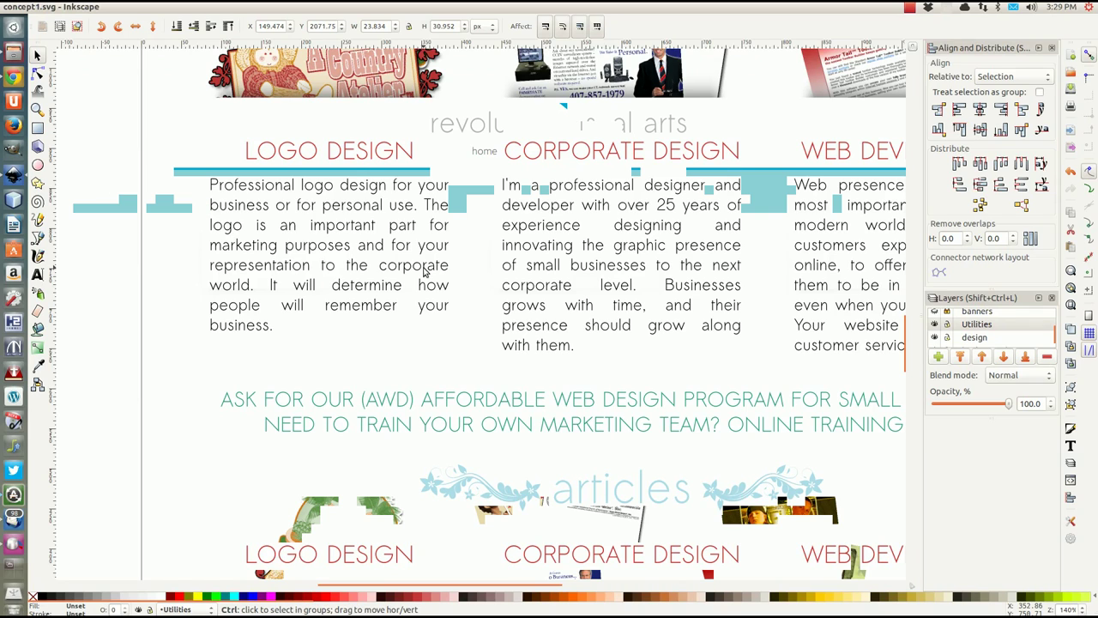
scroll(423, 272, "down", 2)
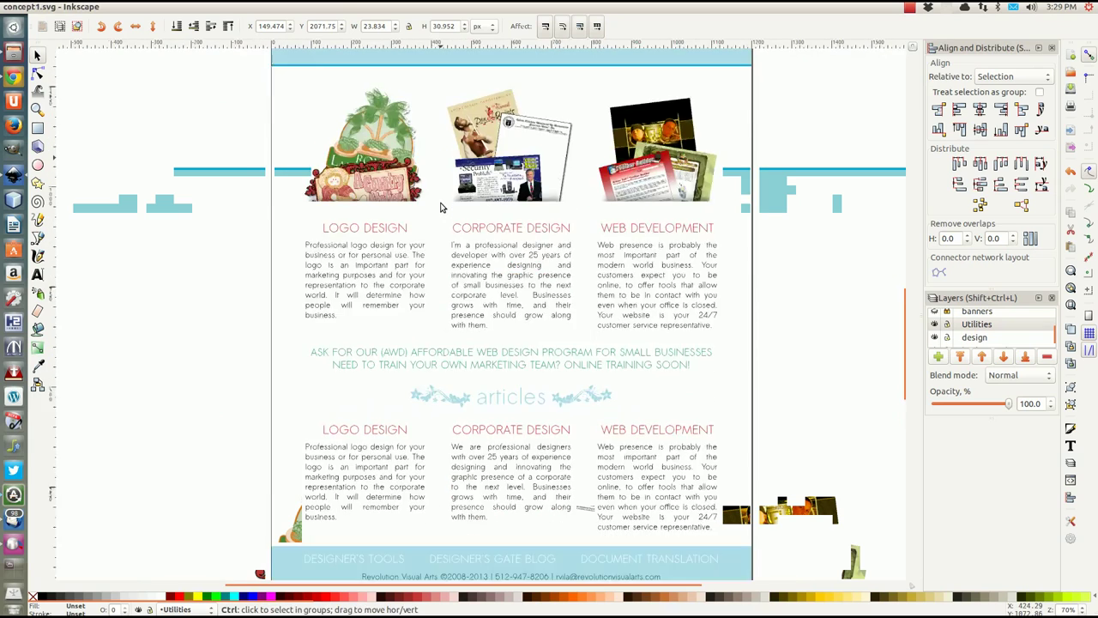
scroll(440, 207, "down", 1)
scroll(455, 249, "up", 3)
scroll(463, 274, "up", 2)
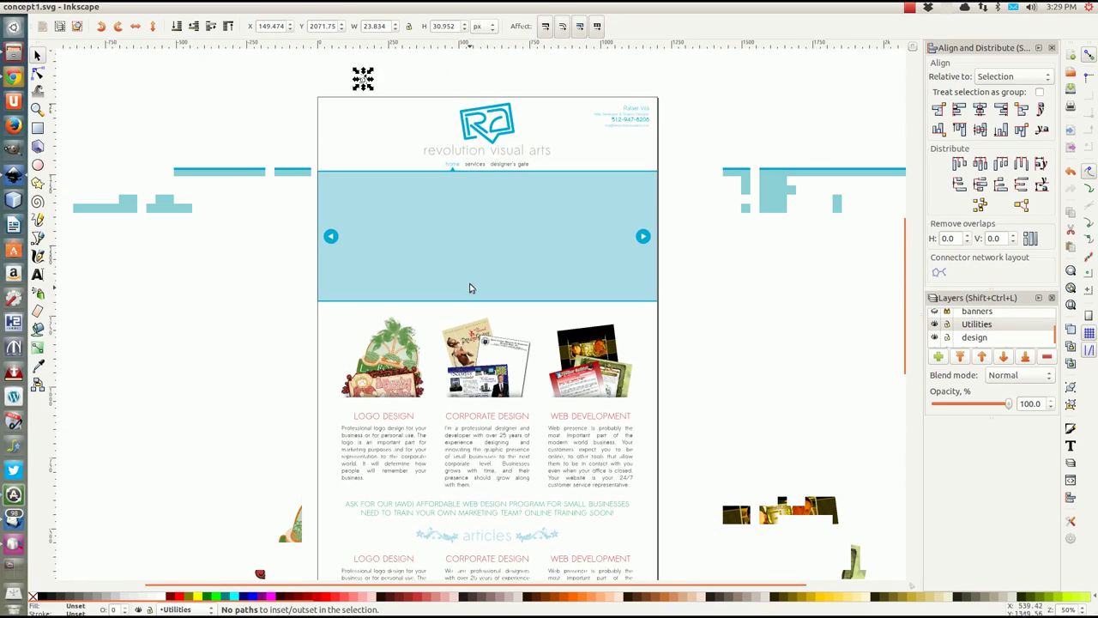
left_click(121, 132)
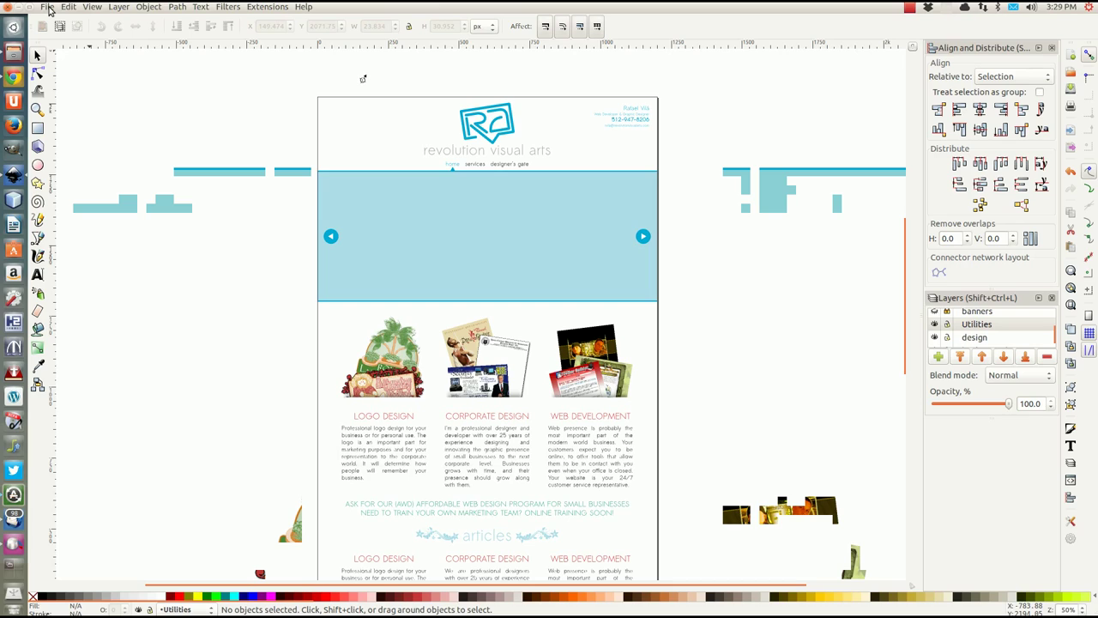
left_click(47, 7)
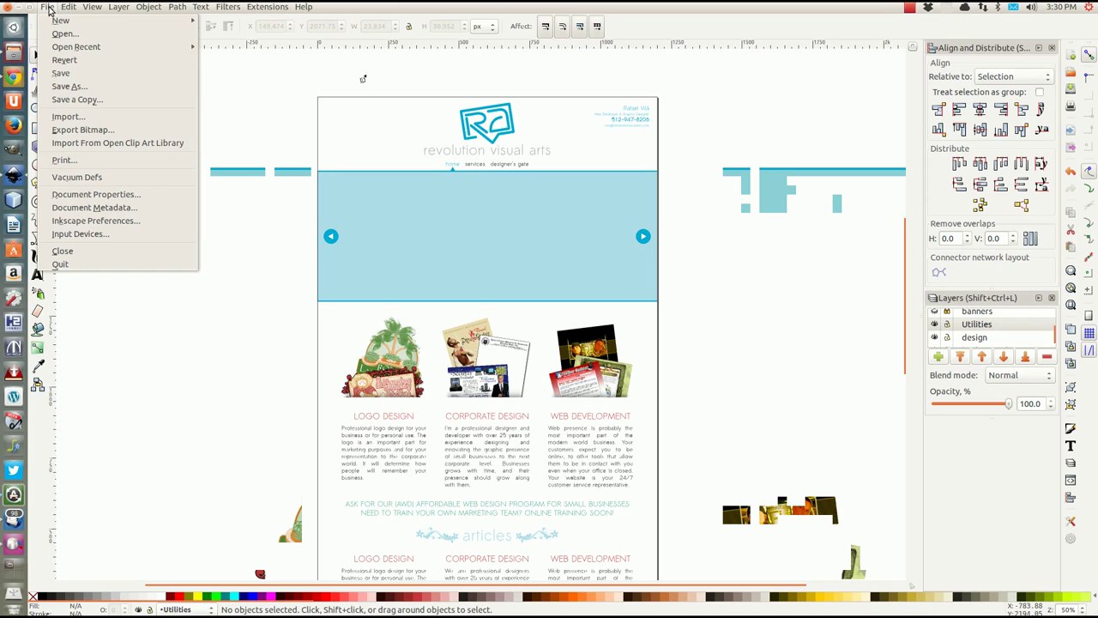
mouse_move(60, 20)
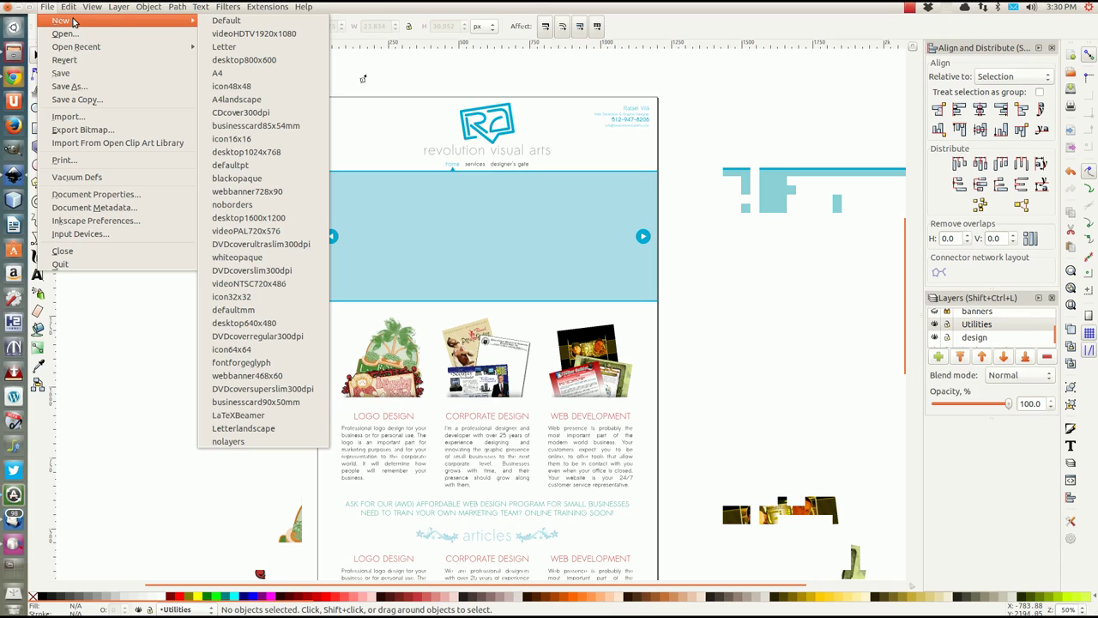
- Create a new document from the Default template, maximize its window, and zoom in
left_click(227, 21)
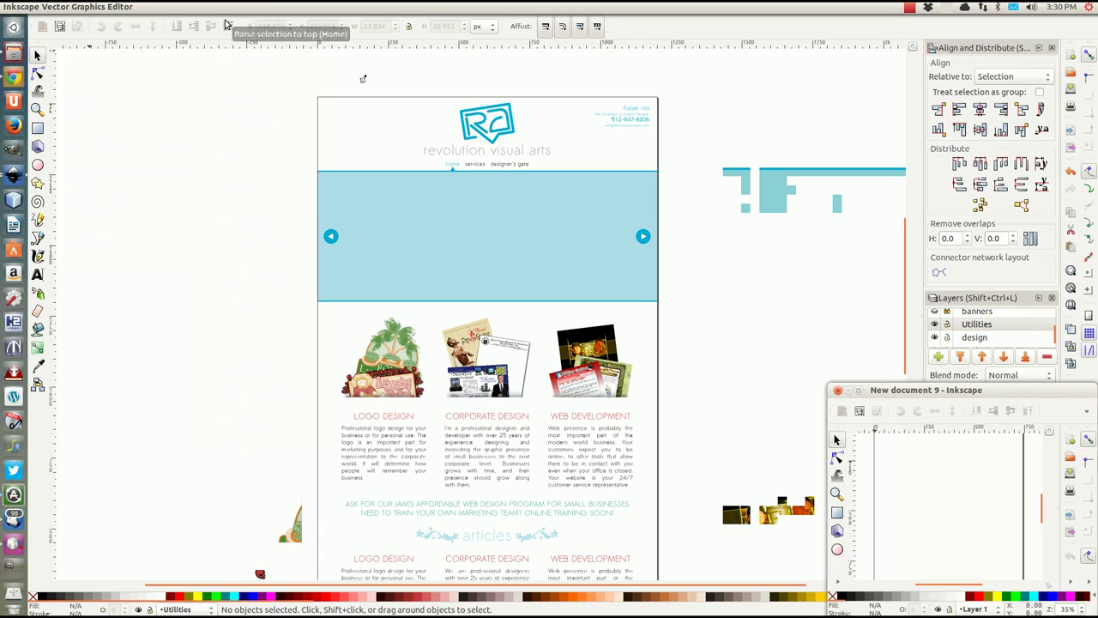
mouse_move(918, 390)
left_mouse_down()
mouse_move(898, 389)
mouse_move(452, 17)
left_mouse_up()
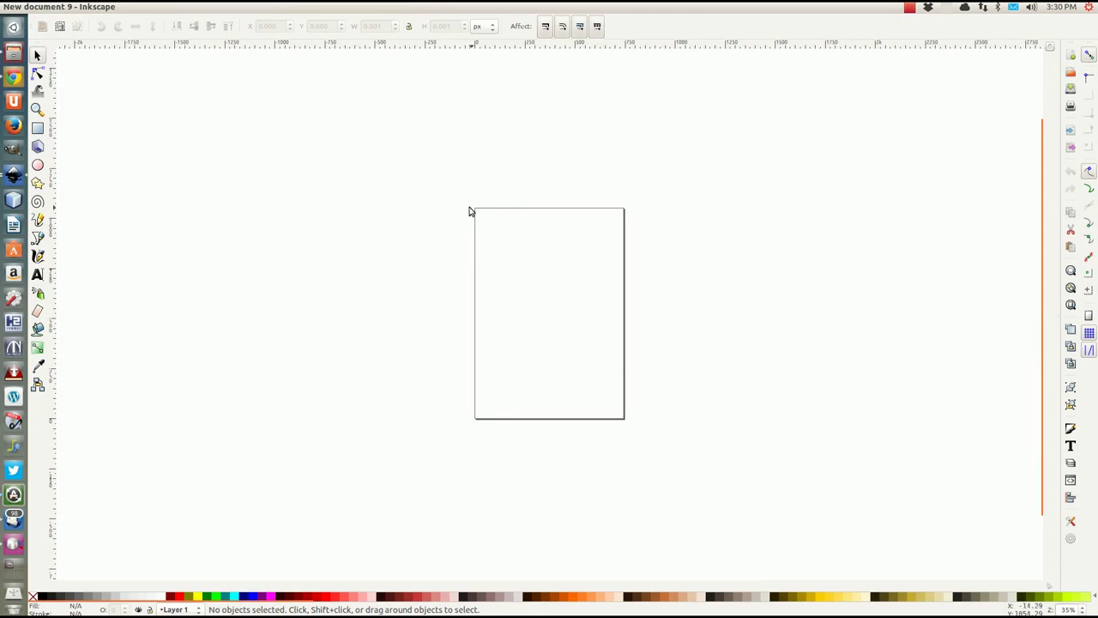
mouse_move(467, 219)
left_mouse_down()
mouse_move(671, 396)
mouse_move(664, 148)
left_mouse_up()
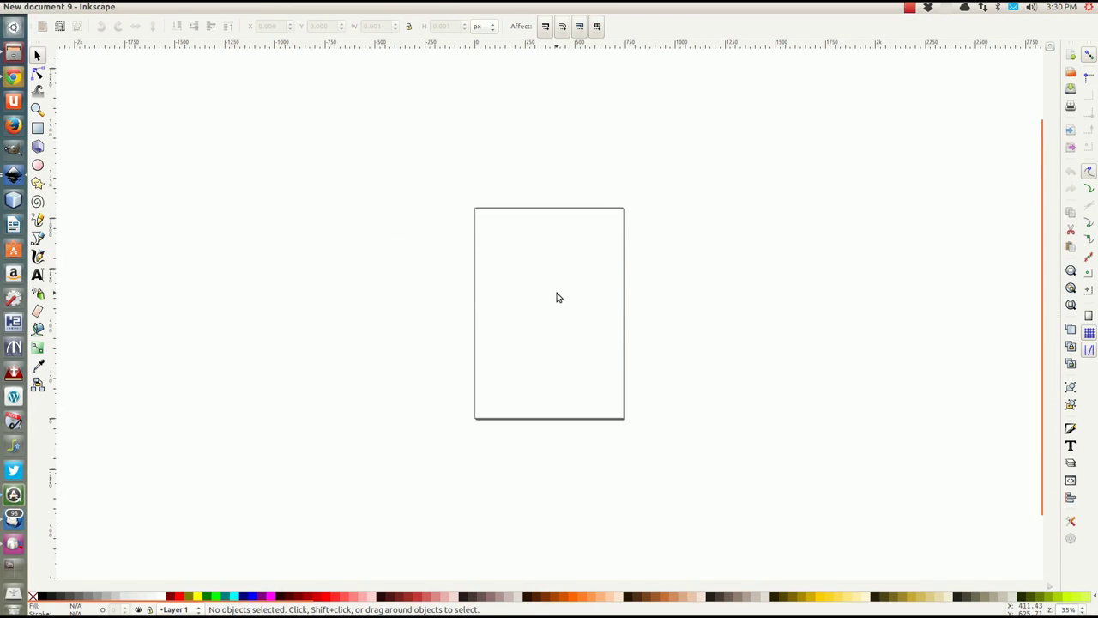
key("ctrl")
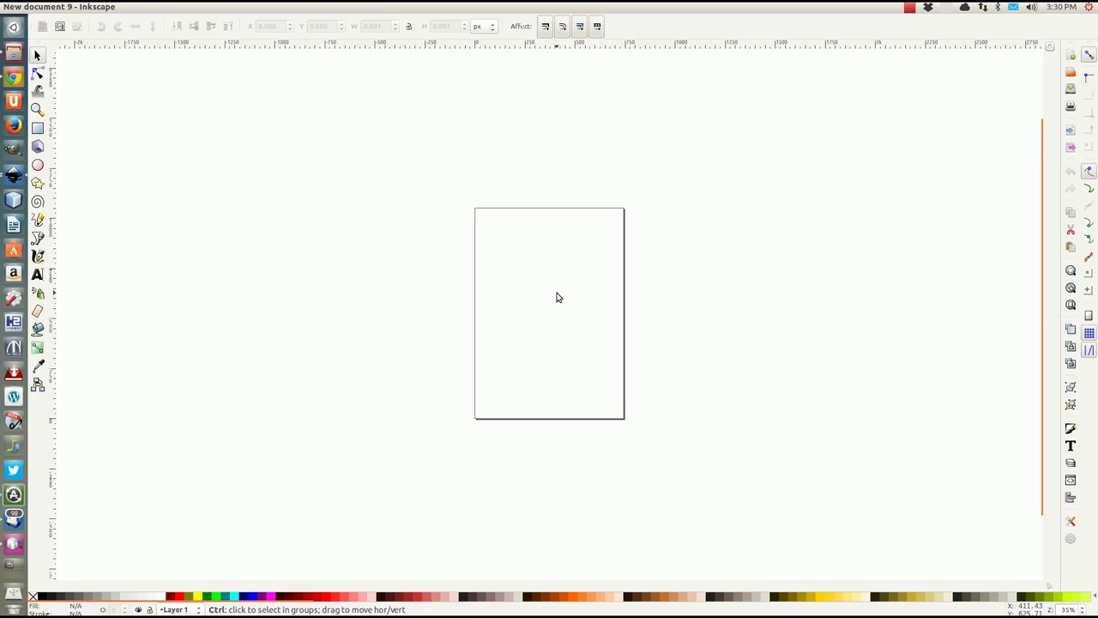
scroll(556, 296, "up", 1)
scroll(556, 297, "up", 1)
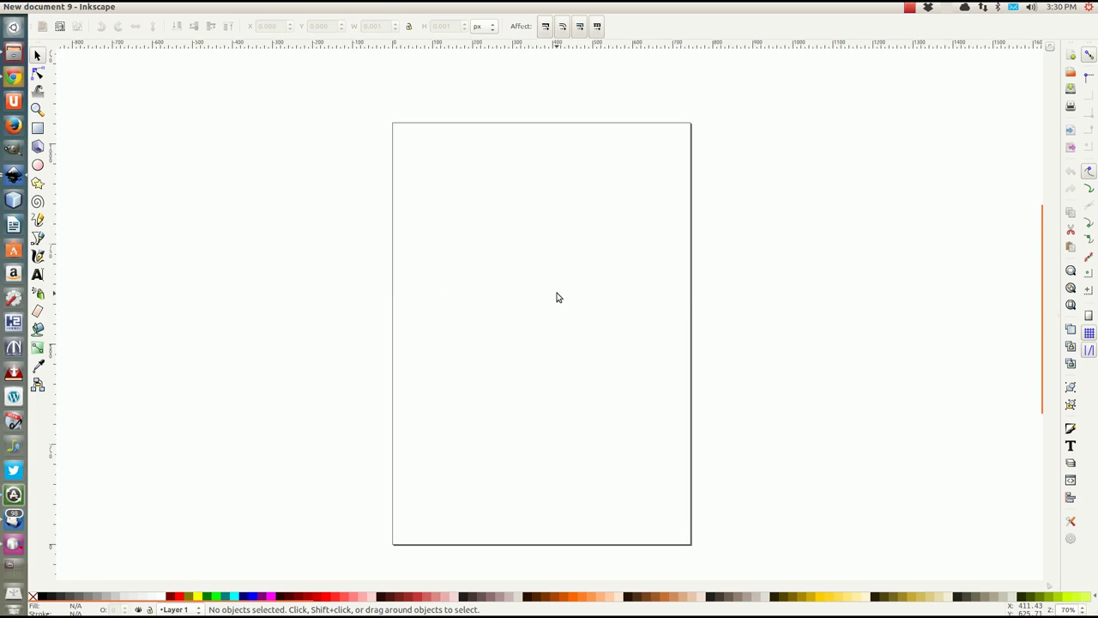
scroll(556, 297, "down", 1)
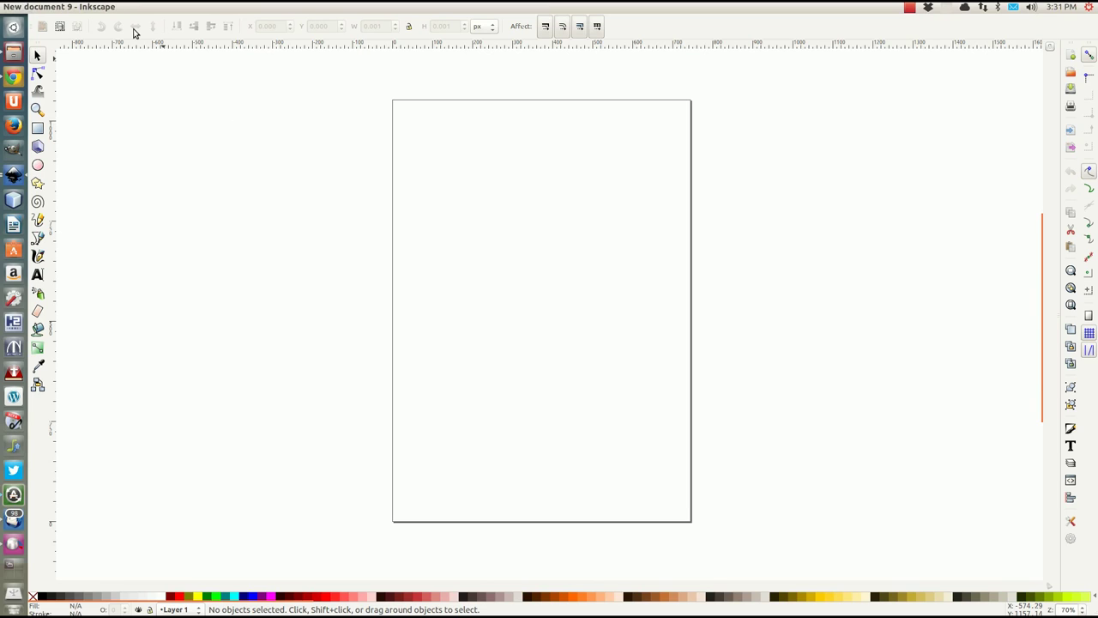
left_click(48, 7)
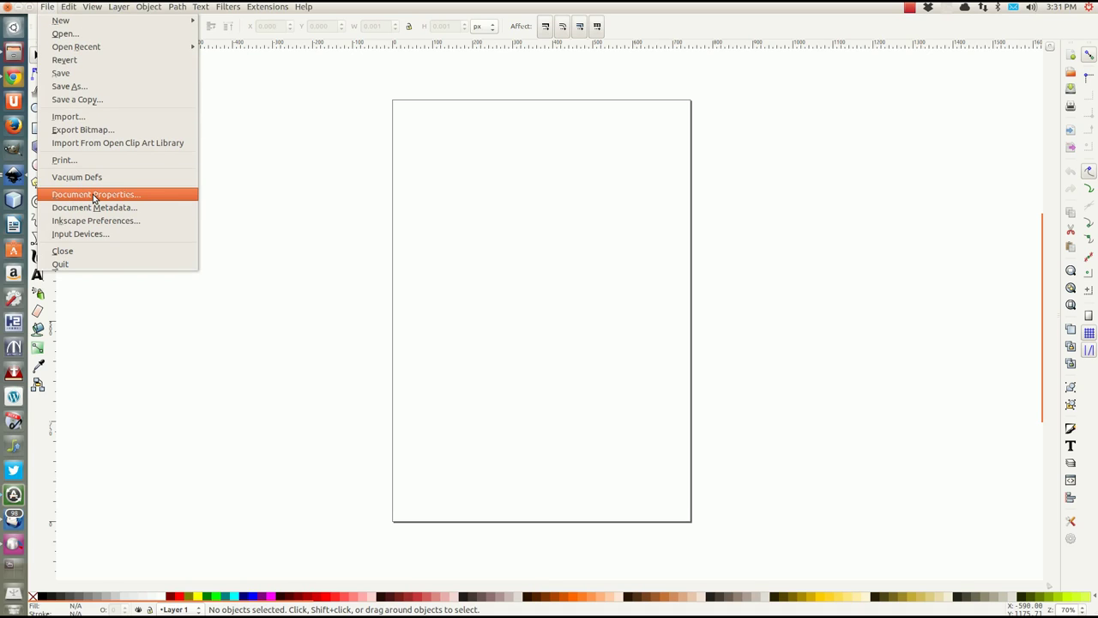
- Set the page to 1280 px wide and 720 px high in Document Properties
left_click(94, 195)
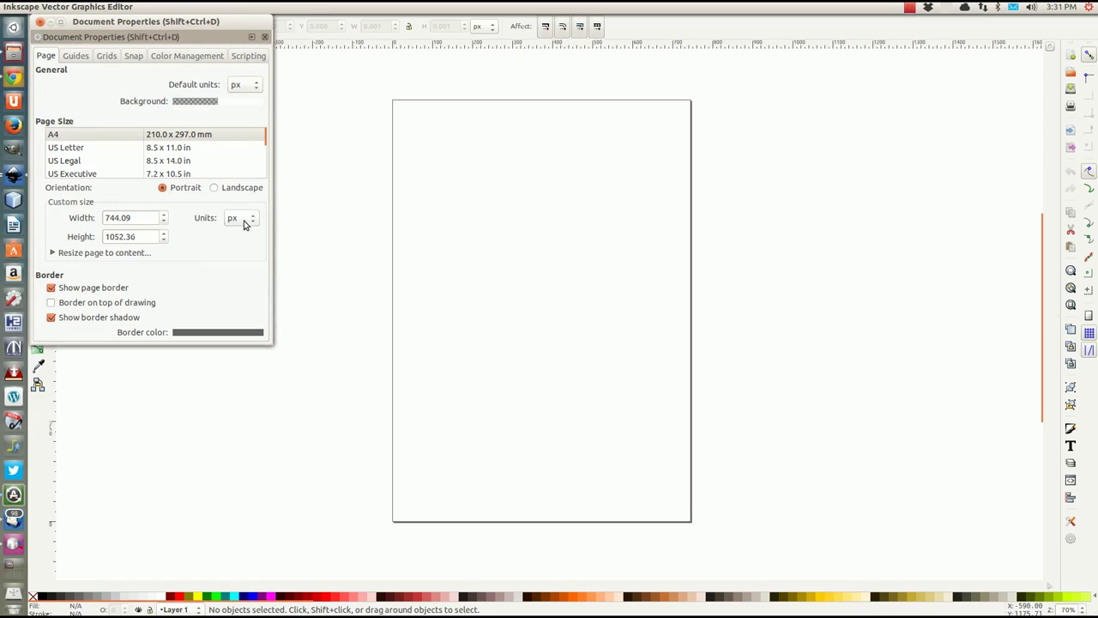
left_click(133, 217)
triple_click(133, 217)
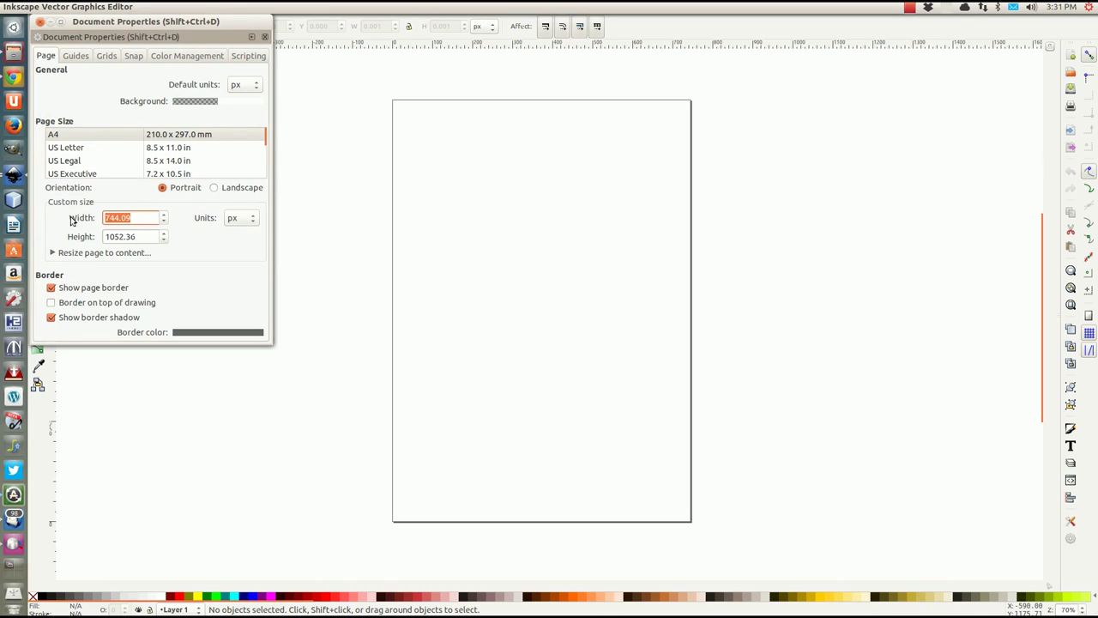
type("1")
type("280")
key("Tab")
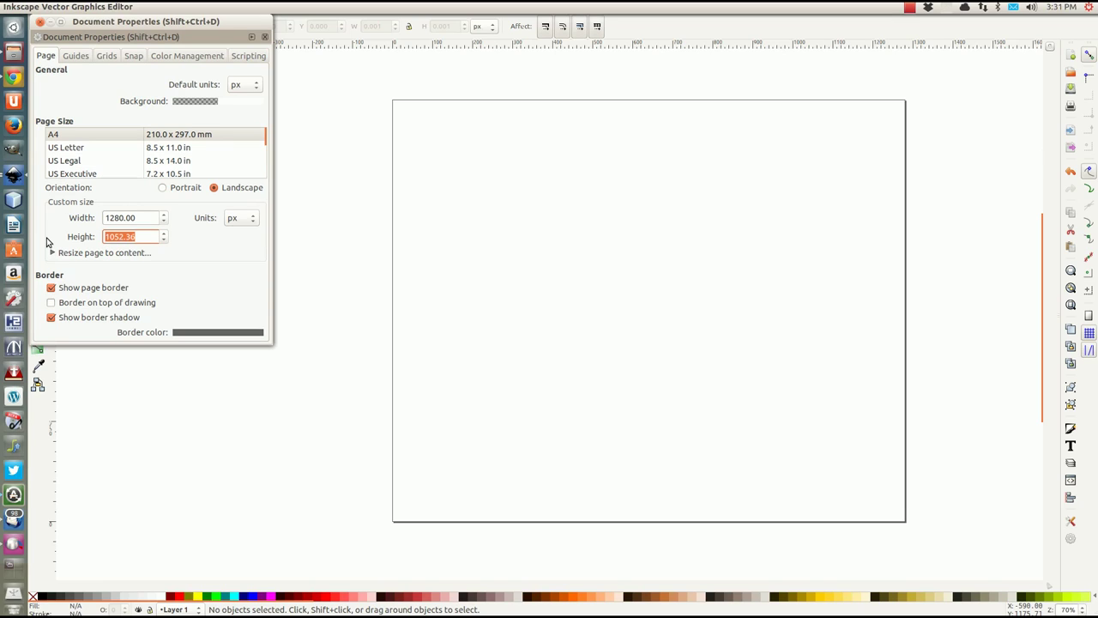
type("720")
left_click(146, 219)
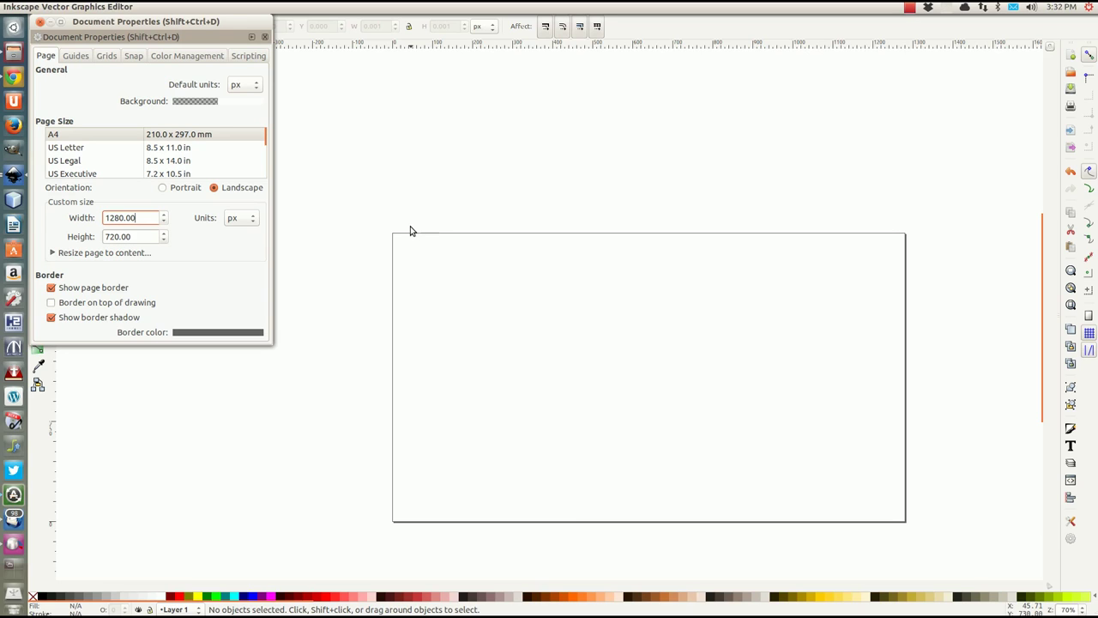
left_click(379, 213)
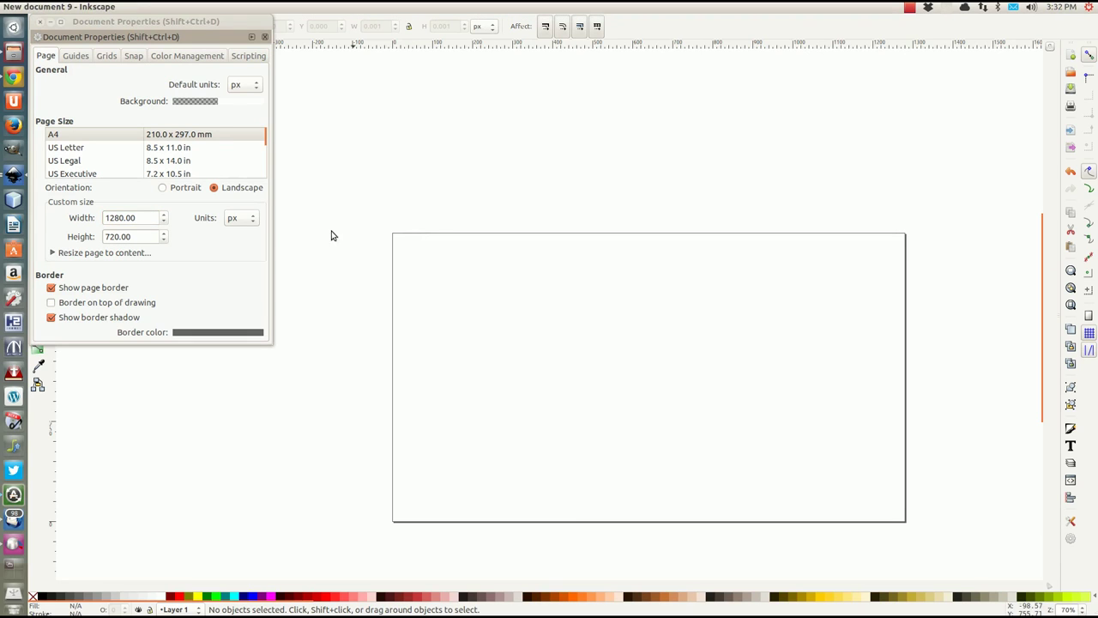
left_click(42, 22)
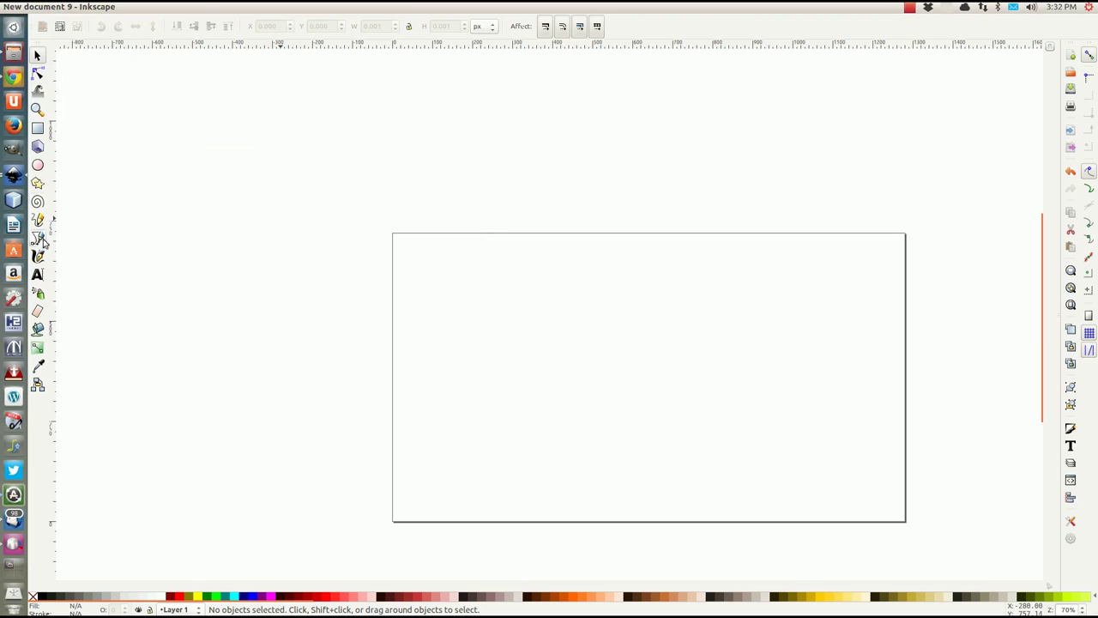
left_click(43, 276)
left_click(522, 296)
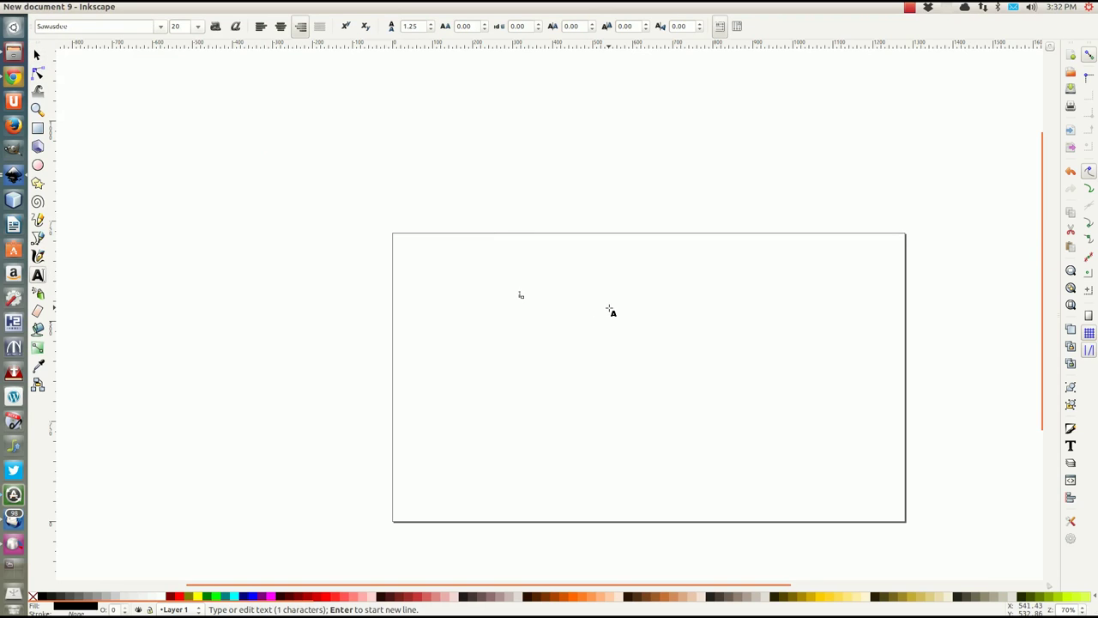
type("ฉันร")
left_click(37, 55)
left_click_drag(532, 303, 696, 406)
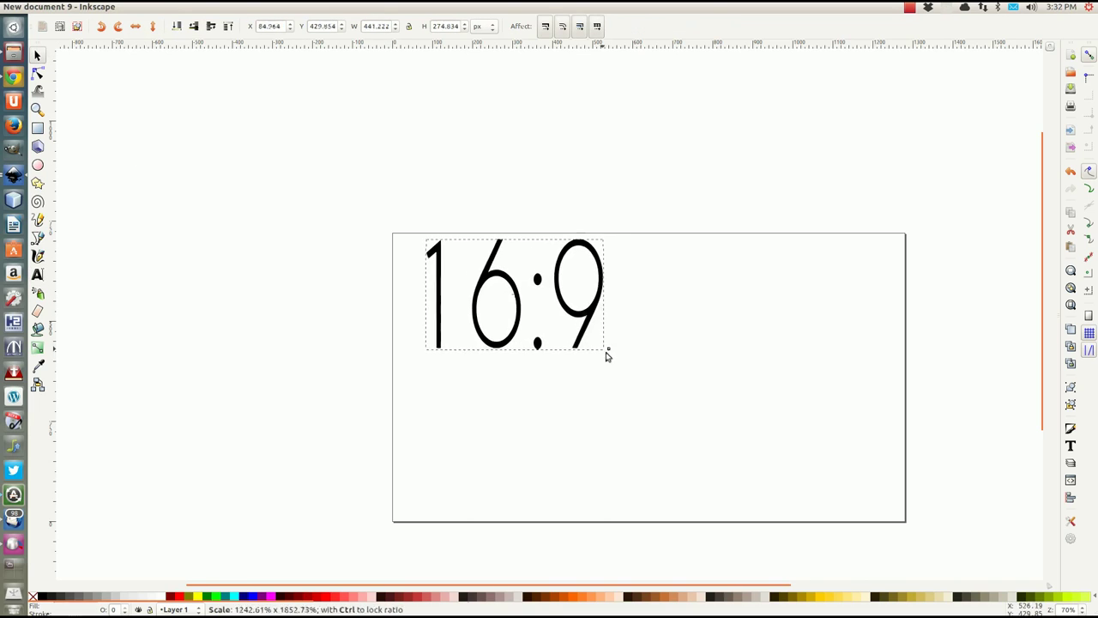
left_click_drag(667, 351, 717, 401)
left_click(452, 335)
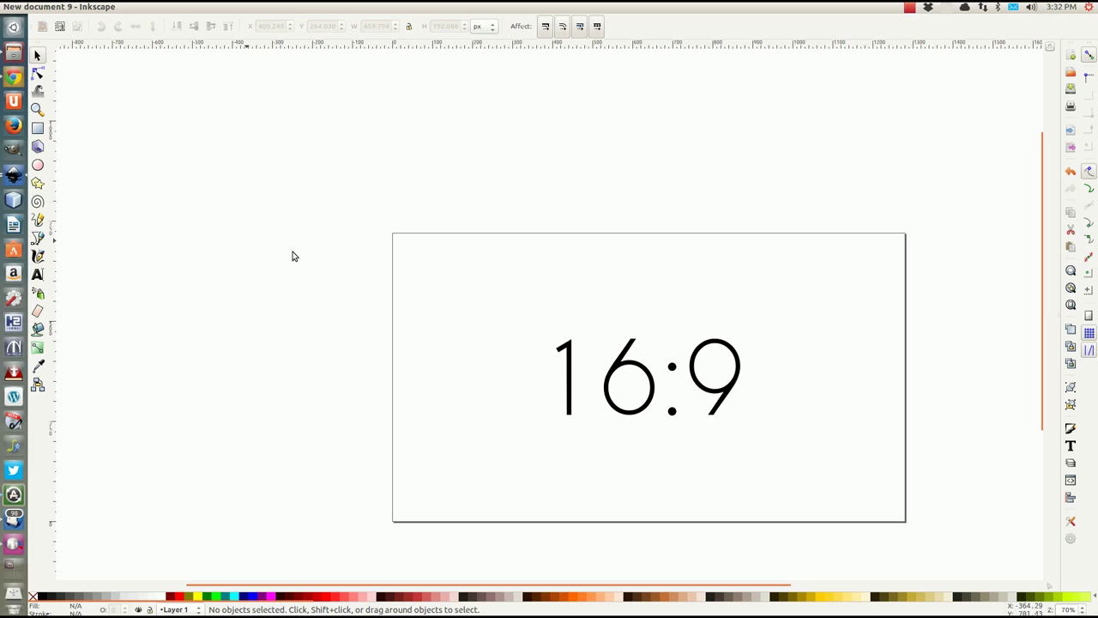
scroll(392, 265, "down", 1)
scroll(485, 319, "down", 1)
scroll(515, 360, "right", 2)
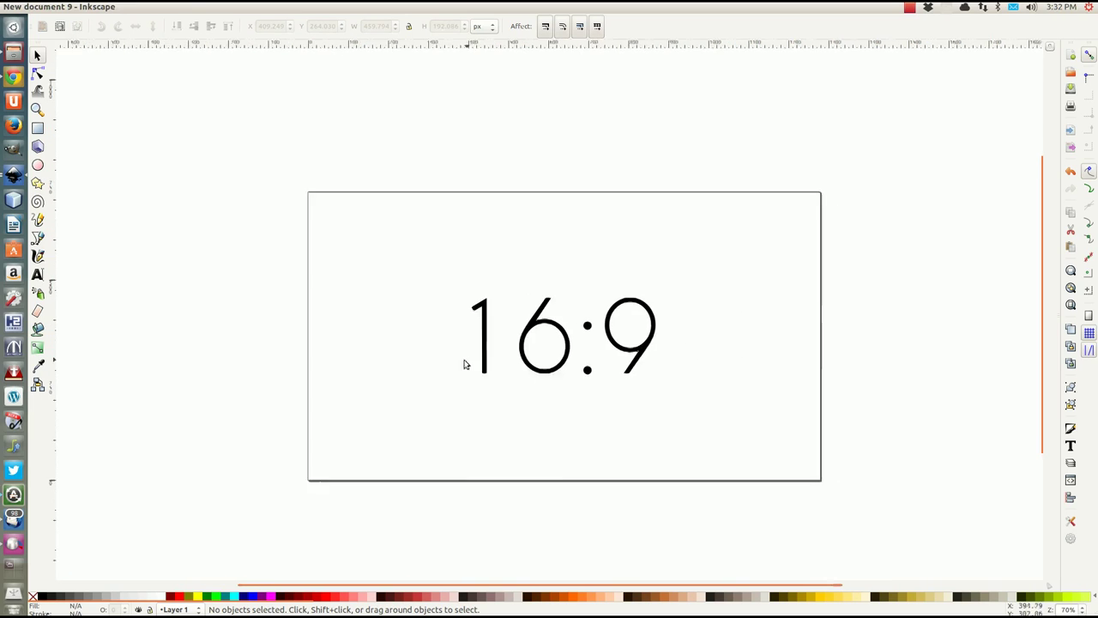
scroll(429, 330, "down", 1)
scroll(429, 330, "right", 1)
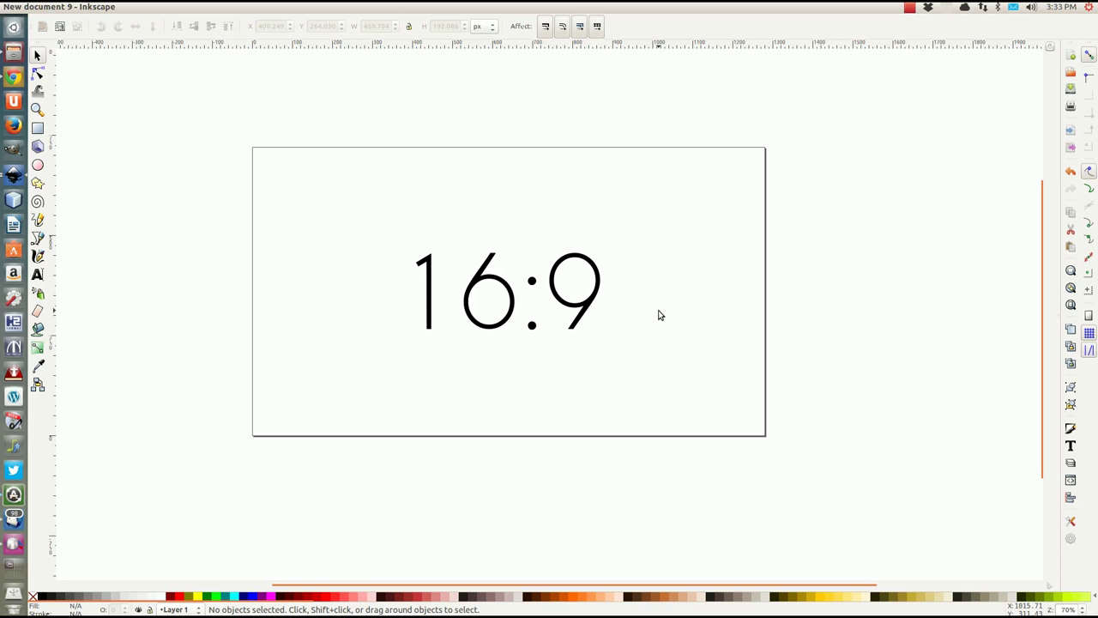
- Delete the 16:9 text from the page and start File > Import
left_click(589, 315)
key("Delete")
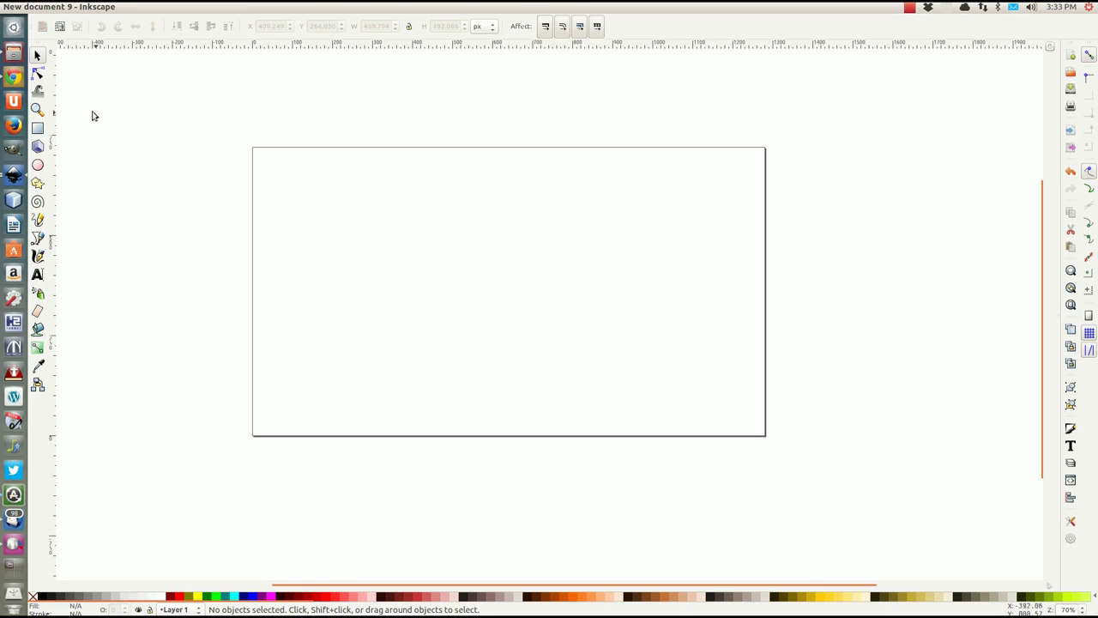
mouse_move(60, 7)
left_click(47, 7)
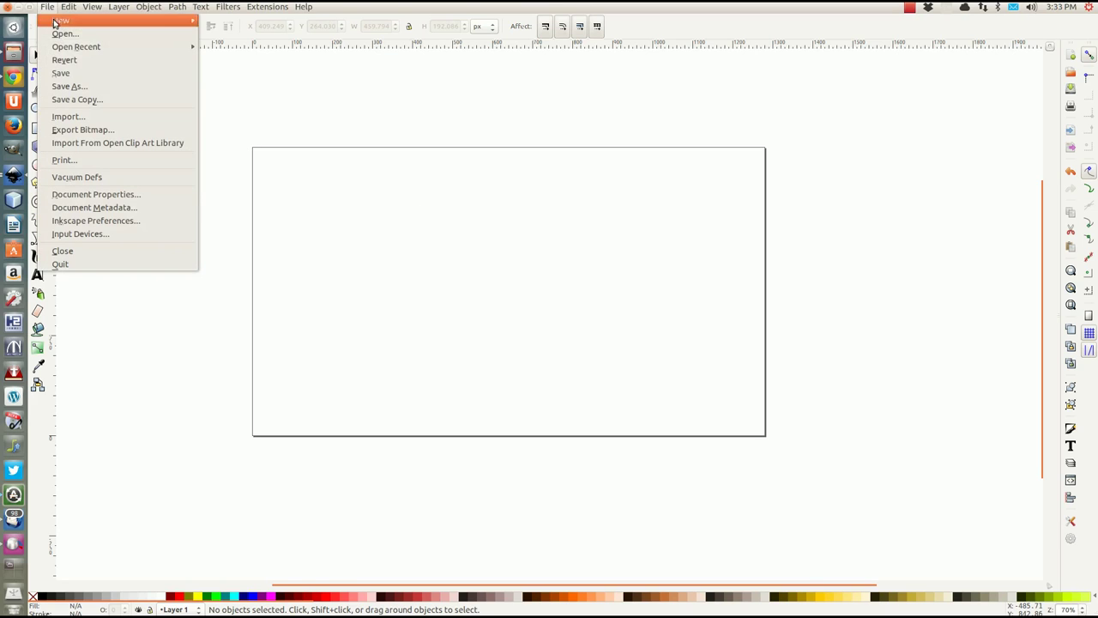
left_click(64, 117)
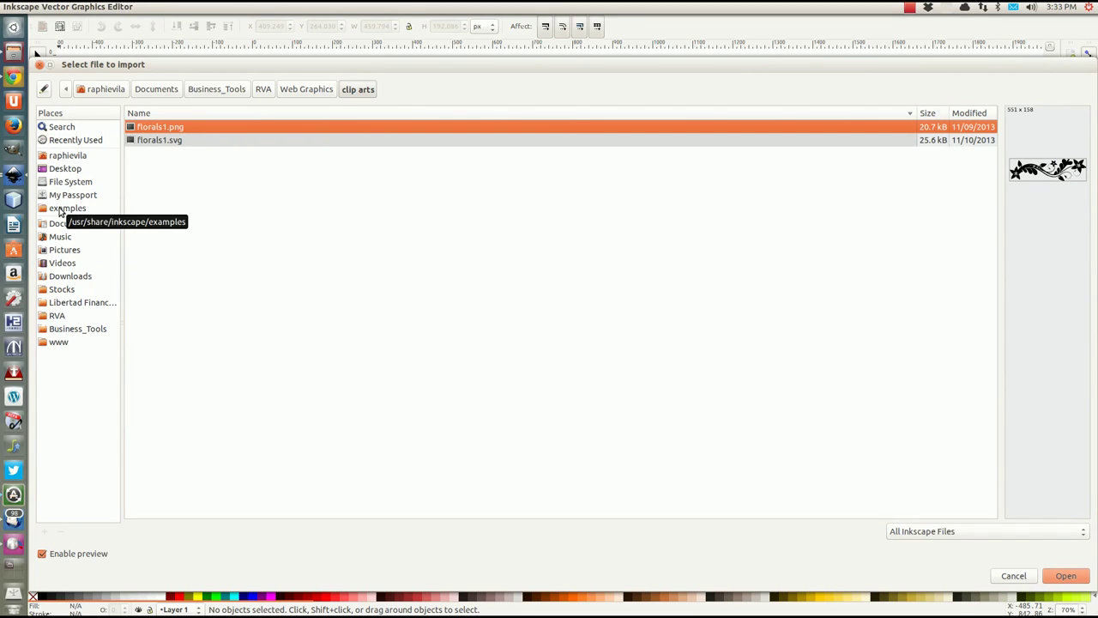
- Browse the import chooser to Stocks > Stock Exchange, then switch to Chrome
left_click(57, 290)
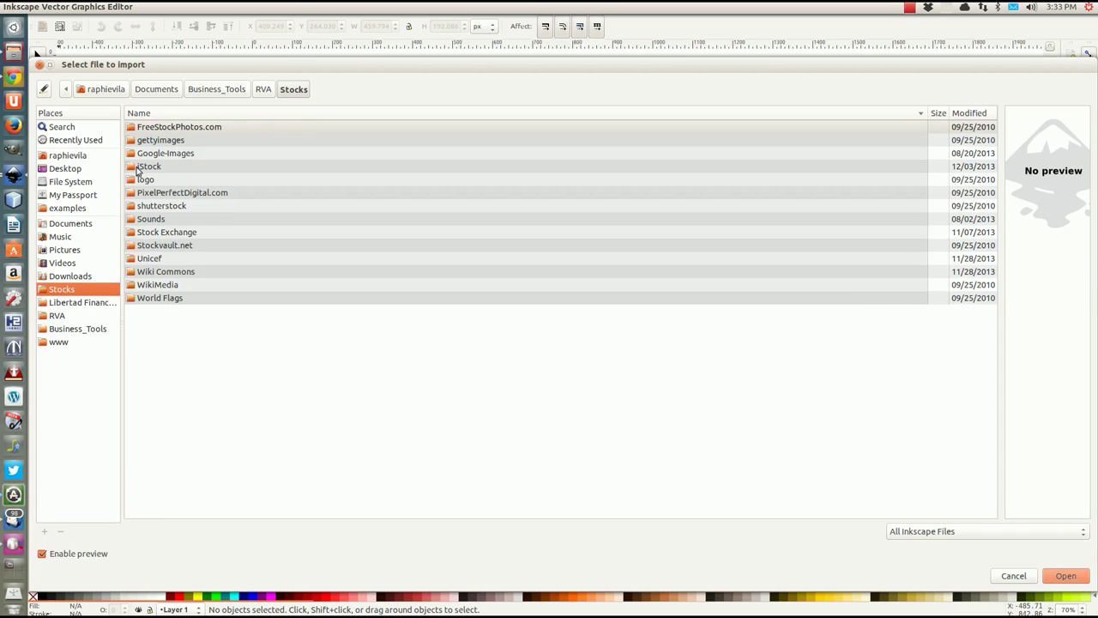
left_click(164, 233)
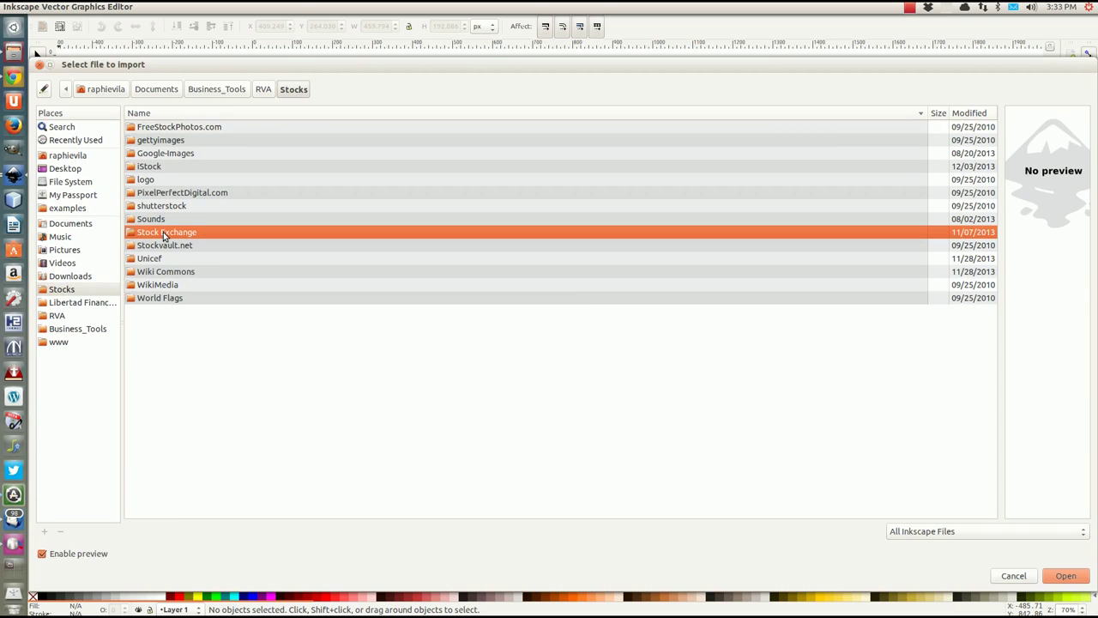
double_click(157, 233)
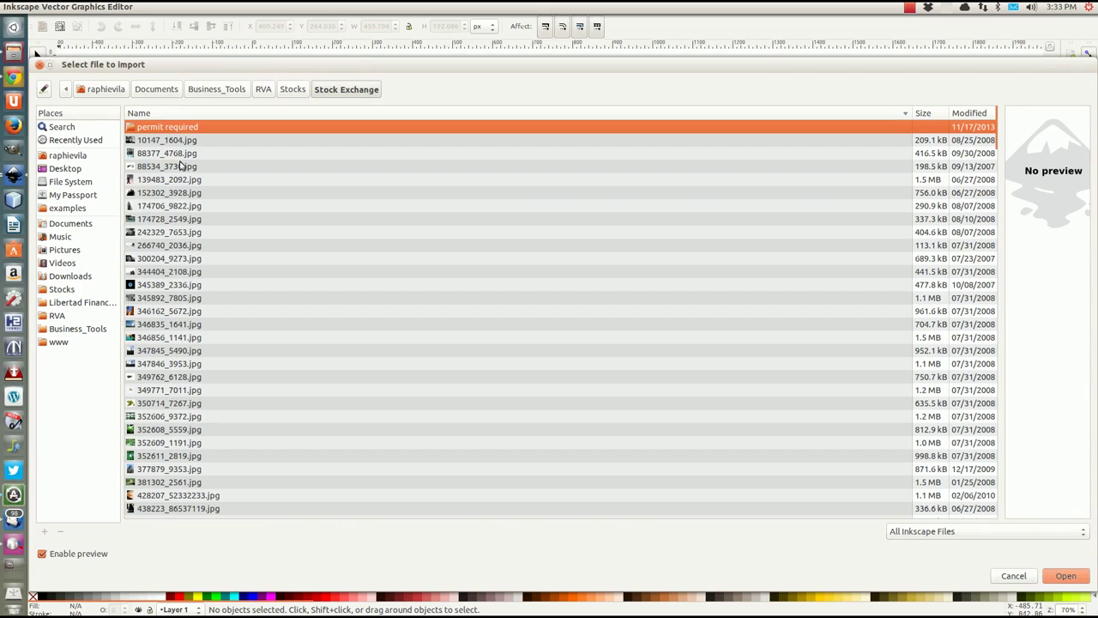
left_click(13, 77)
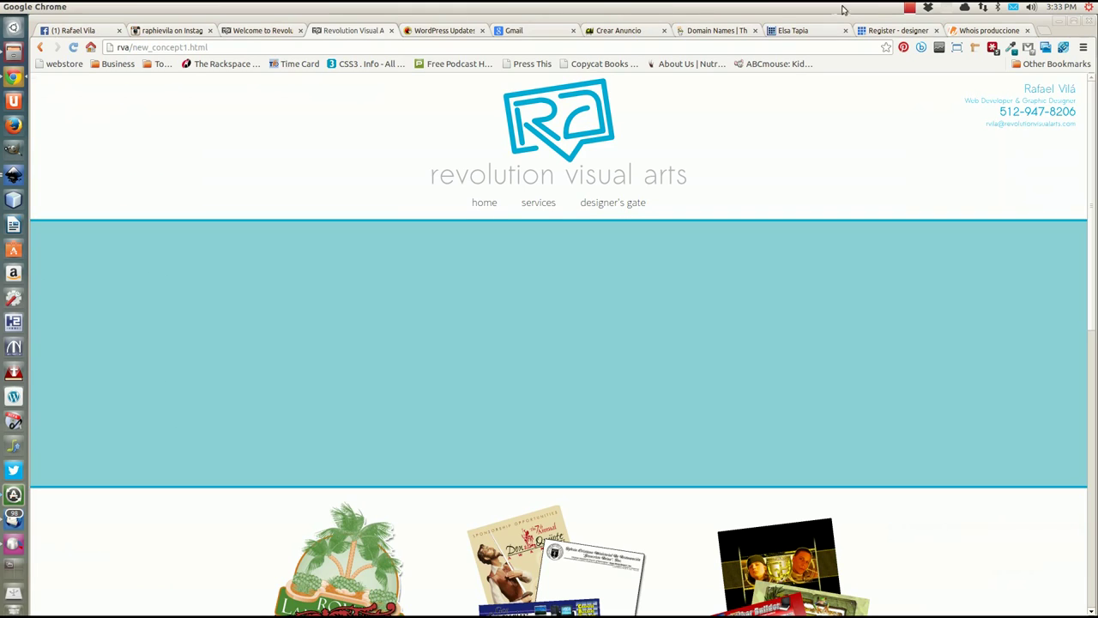
- Close the unneeded browser tabs, including Whois, Gmail, WordPress Updates, and Instagram
left_click(1028, 31)
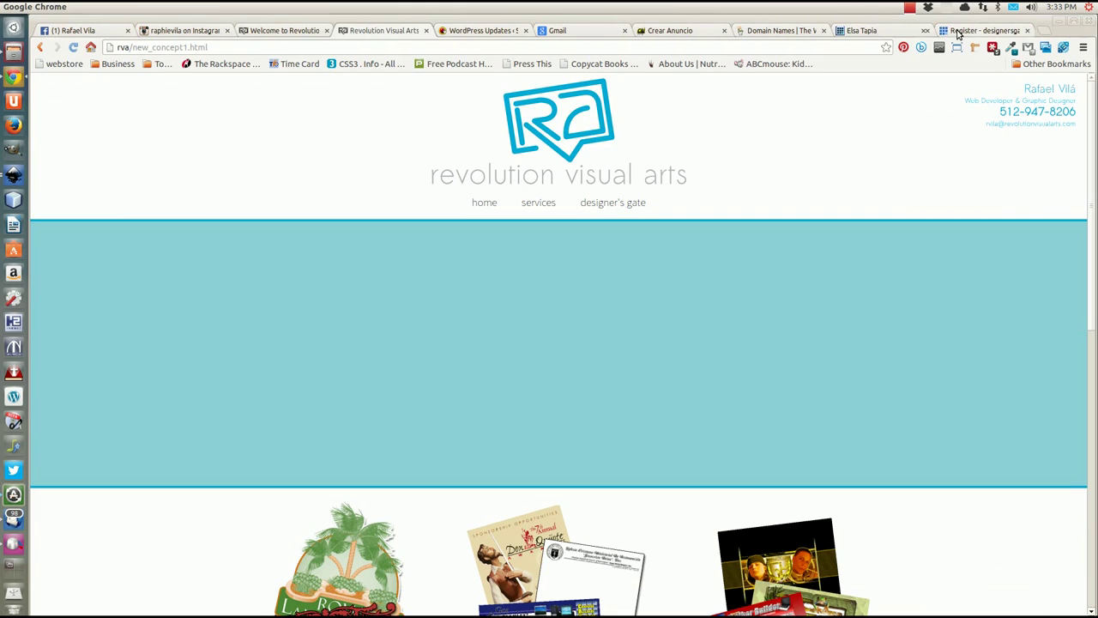
left_click(1027, 31)
left_click(1026, 31)
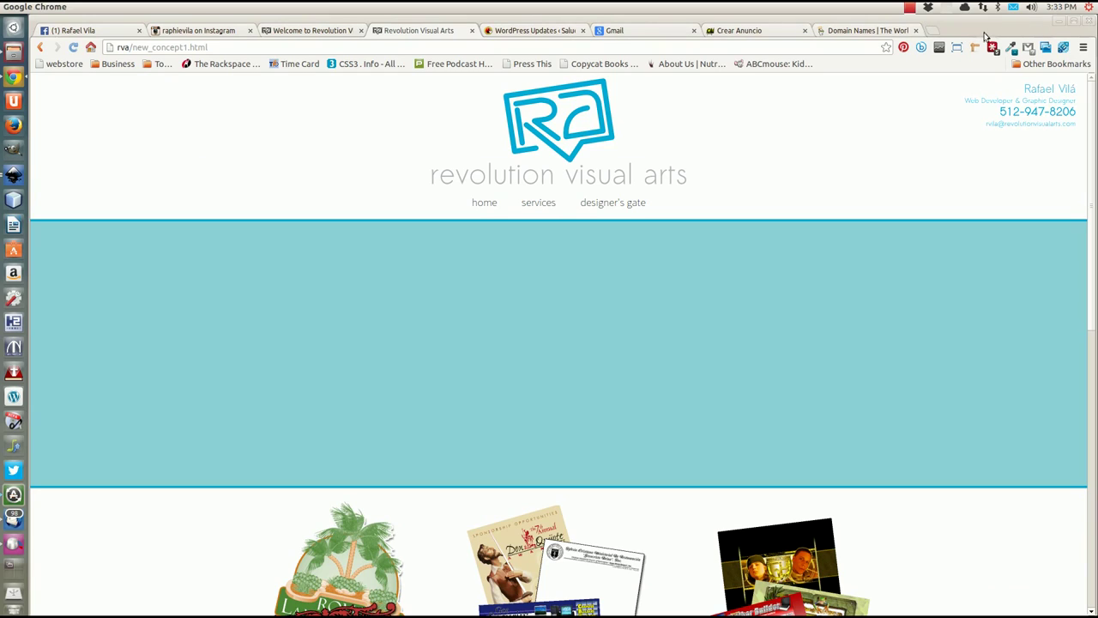
left_click(915, 30)
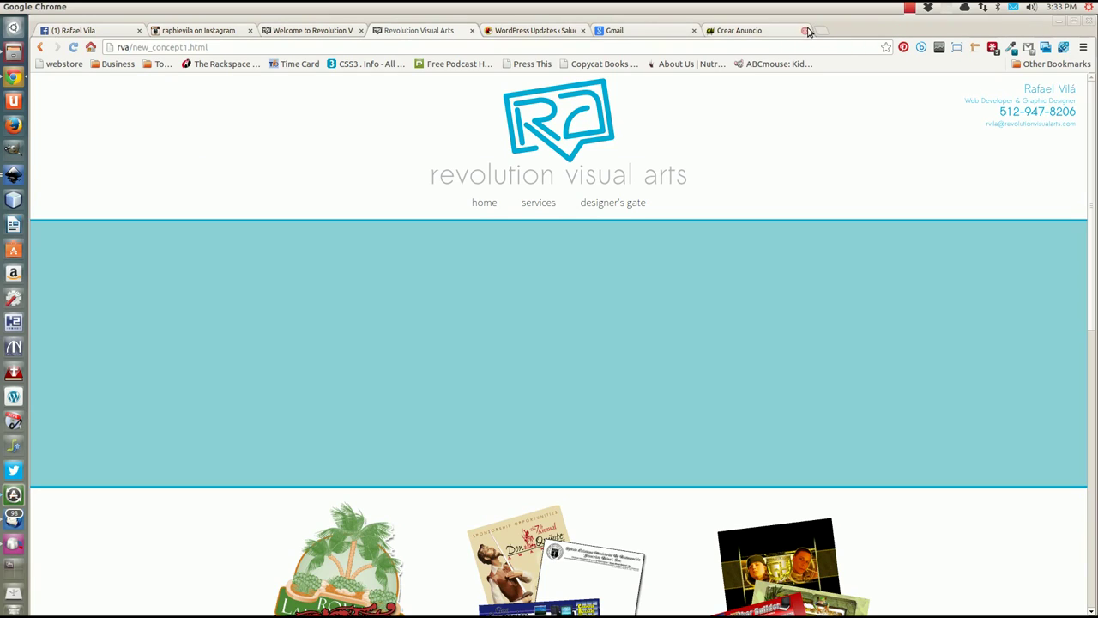
left_click(805, 31)
left_click(694, 31)
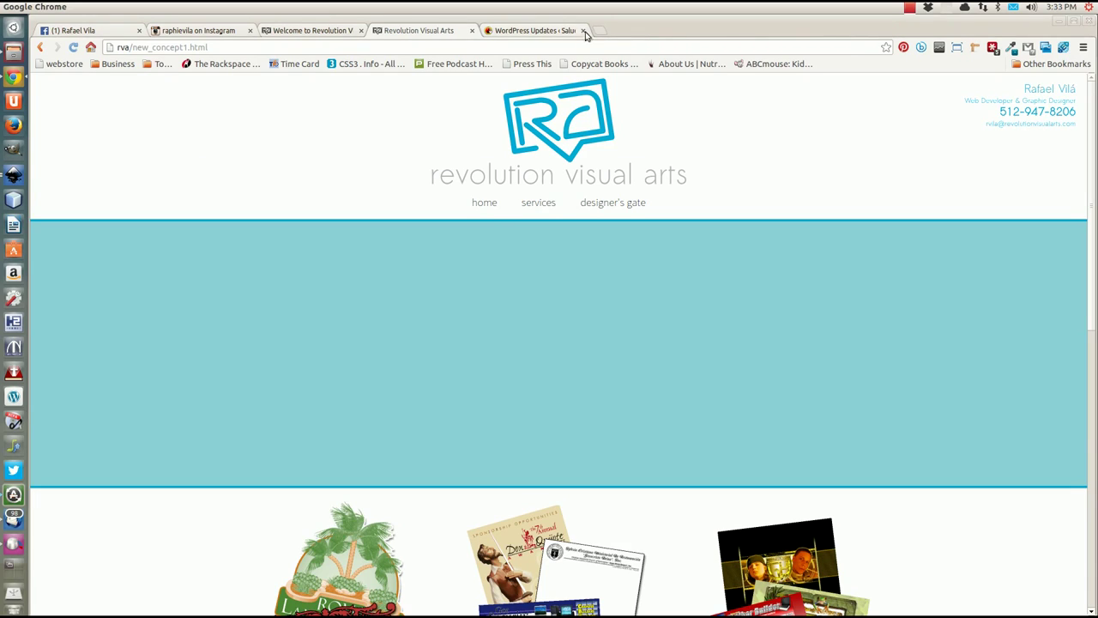
left_click(582, 31)
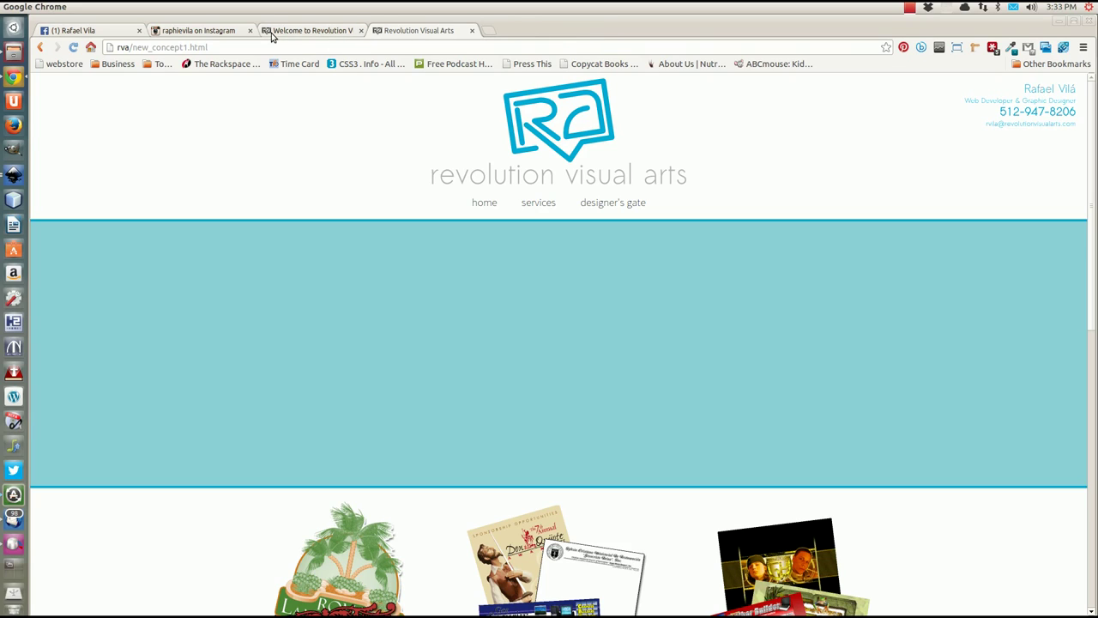
left_click(250, 31)
left_click(139, 31)
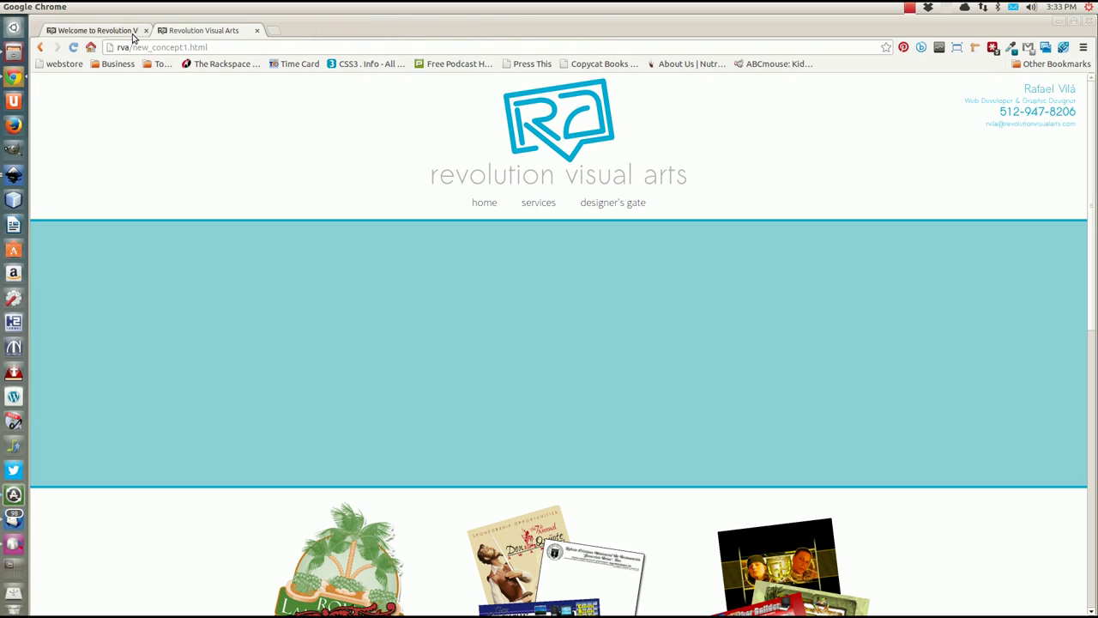
- Open sxc.hu in a new tab and dismiss its cookie notice
left_click(264, 31)
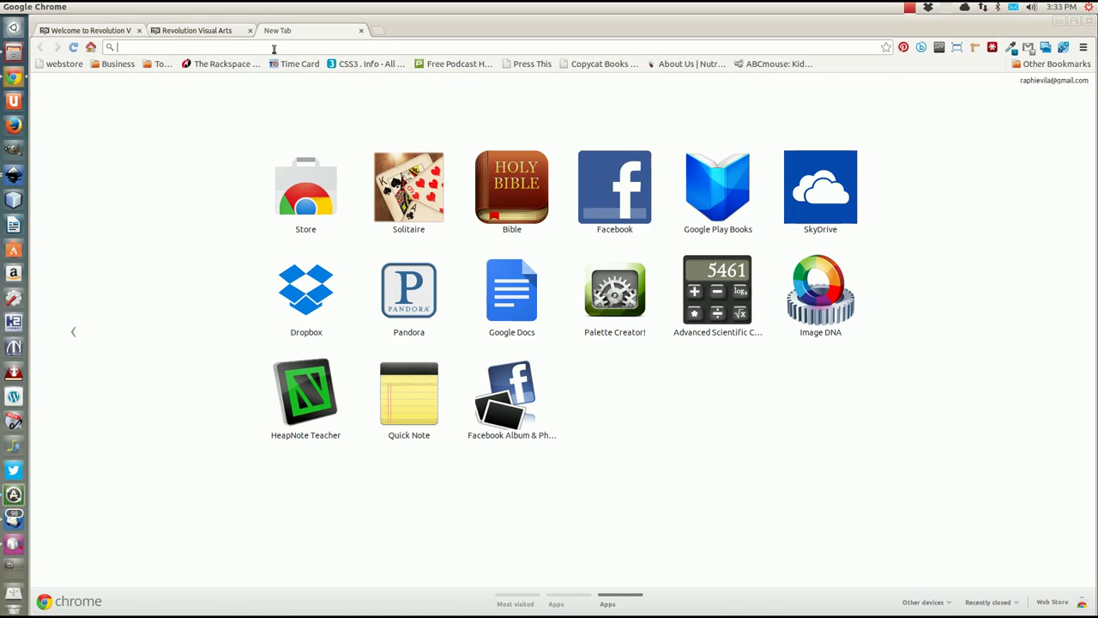
type("sxc.")
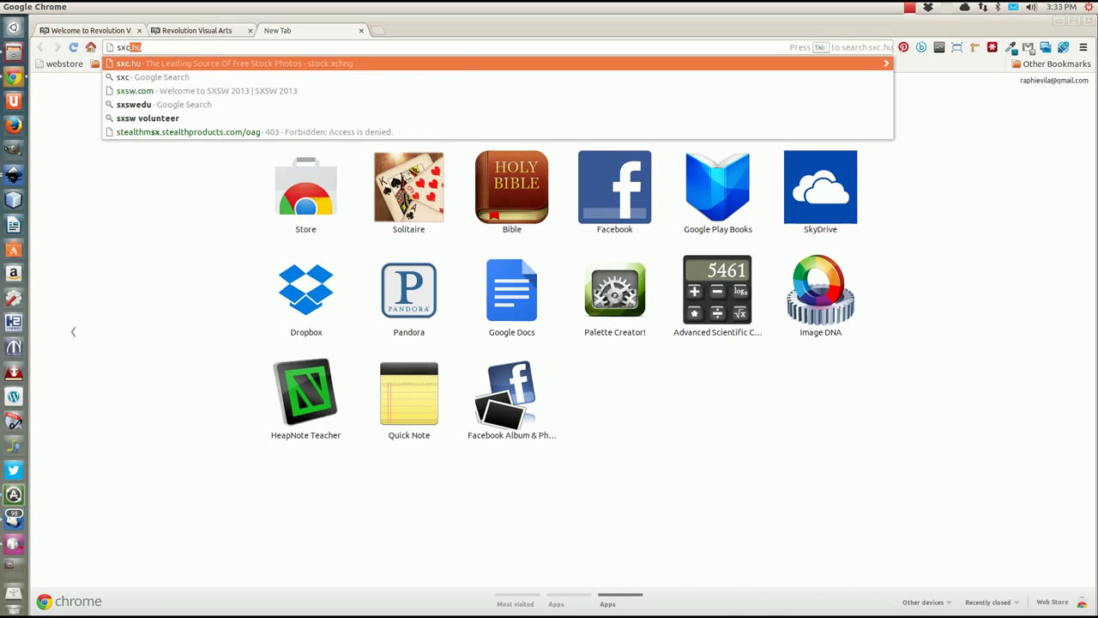
type("hu")
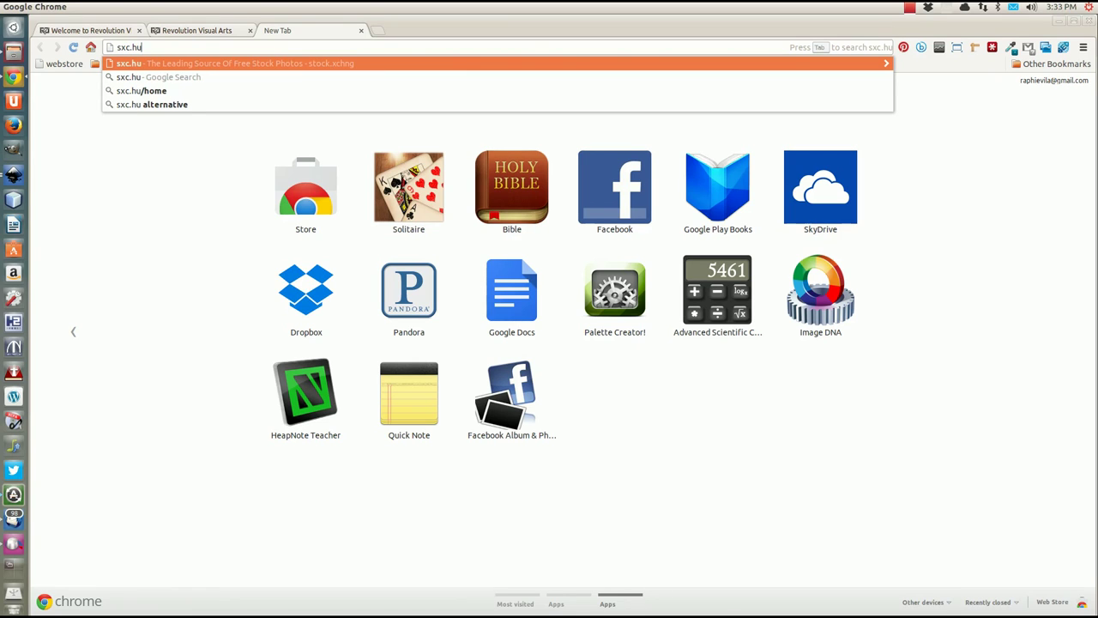
key("Return")
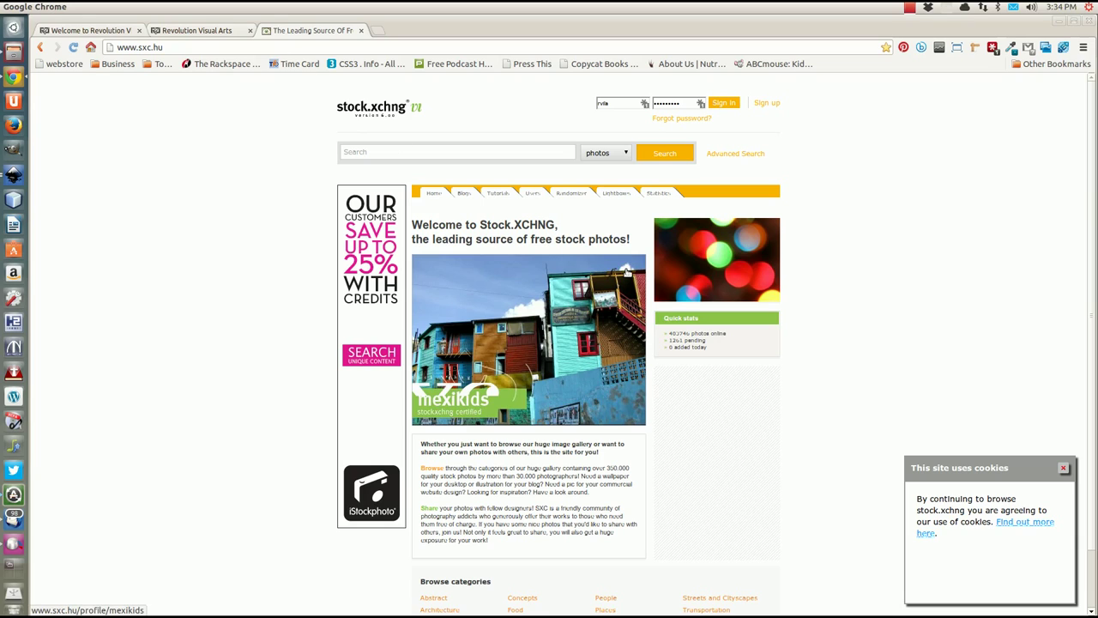
left_click(1064, 467)
scroll(901, 384, "down", 1)
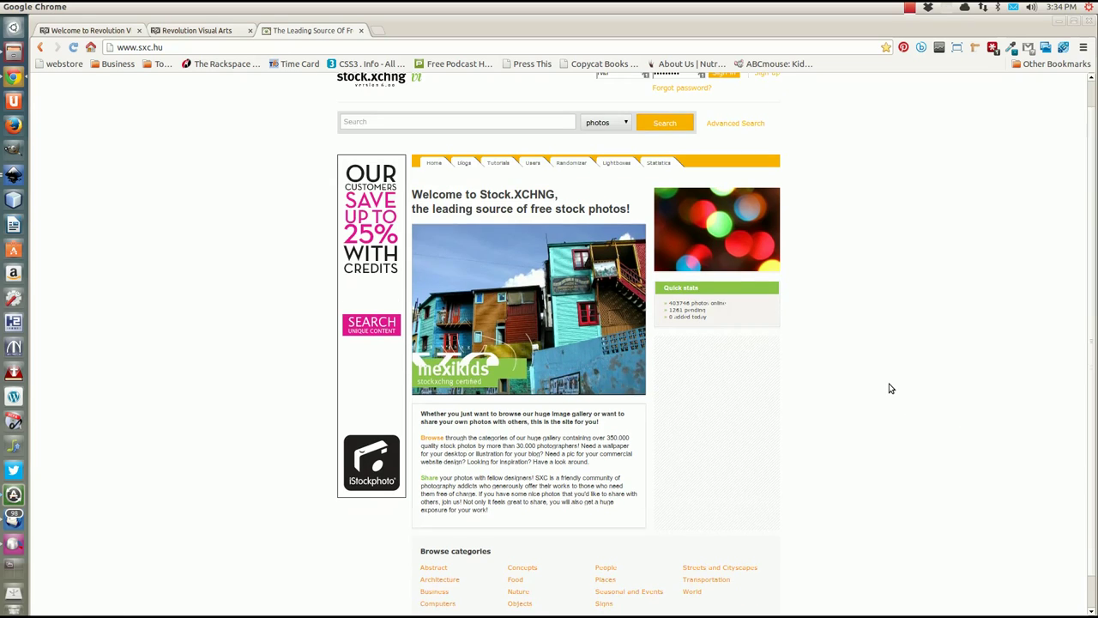
scroll(827, 401, "up", 1)
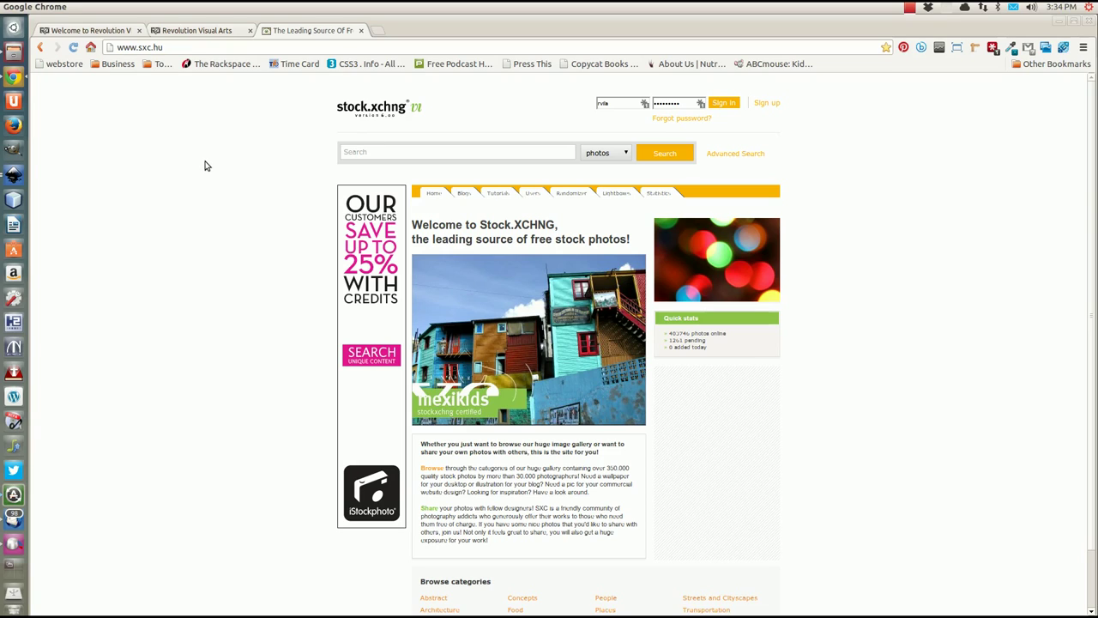
- Import the pool-table photo 346856_1141.jpg into the document as a linked image
left_click(14, 176)
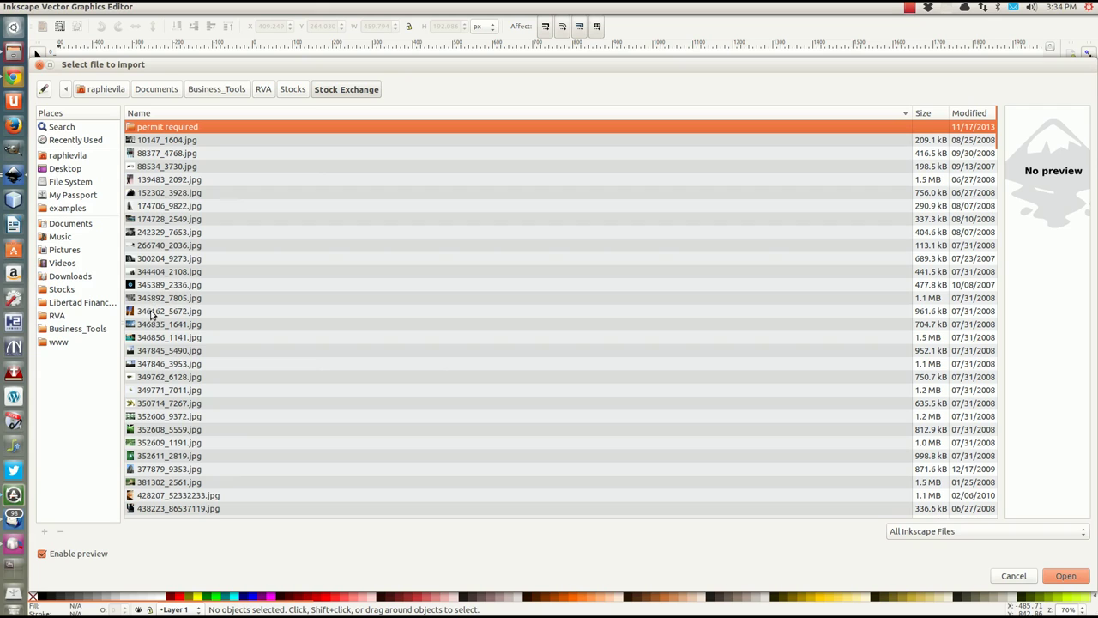
left_click(154, 339)
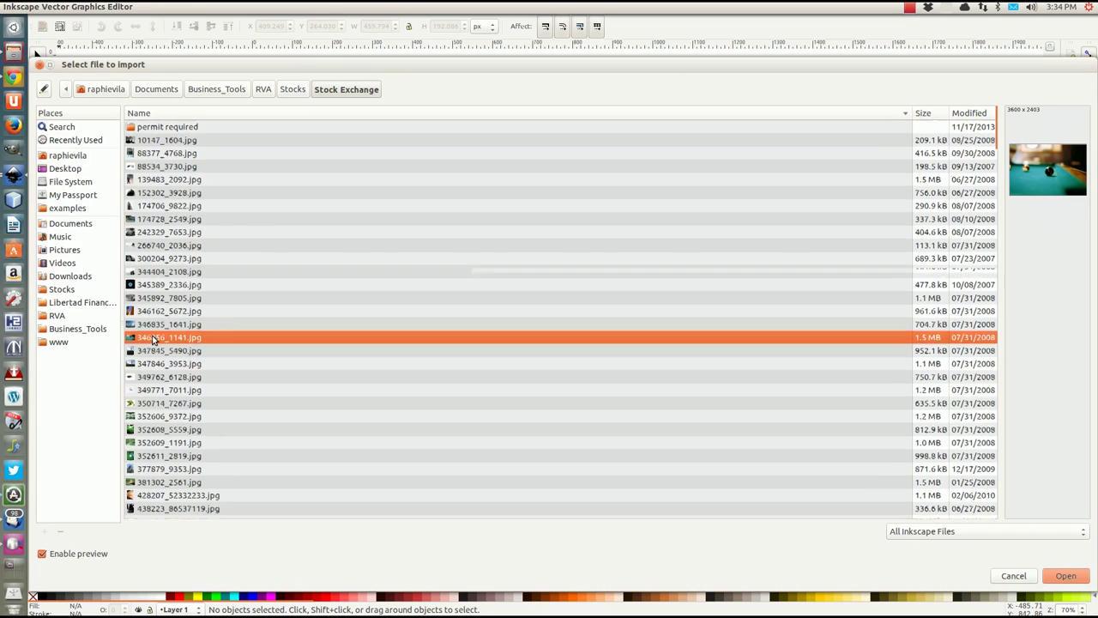
scroll(152, 341, "down", 1)
scroll(152, 340, "up", 1)
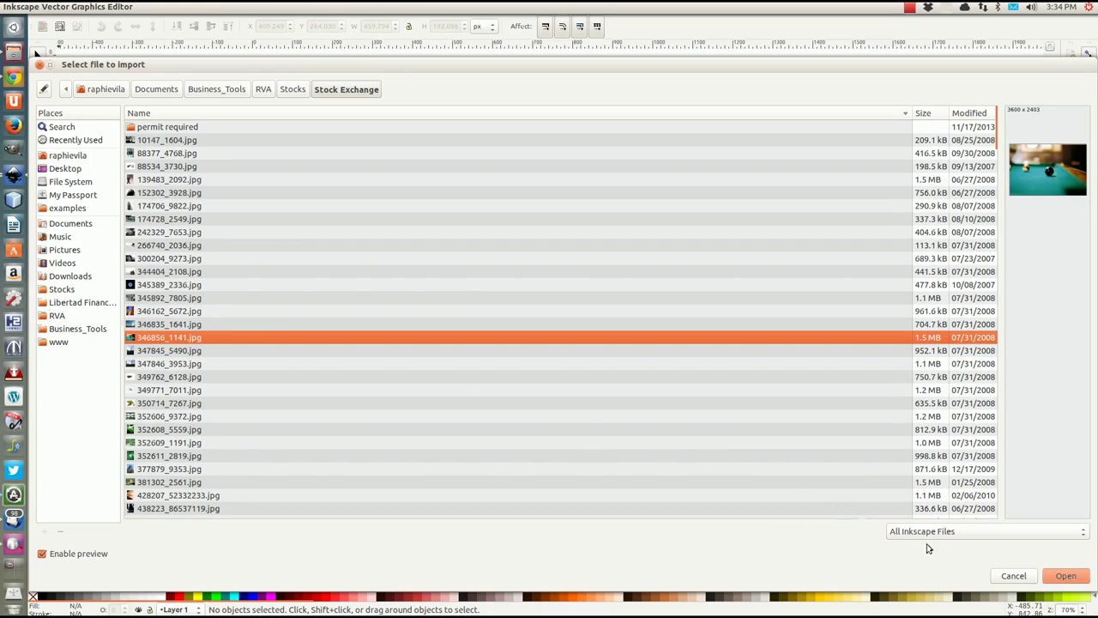
left_click(1069, 577)
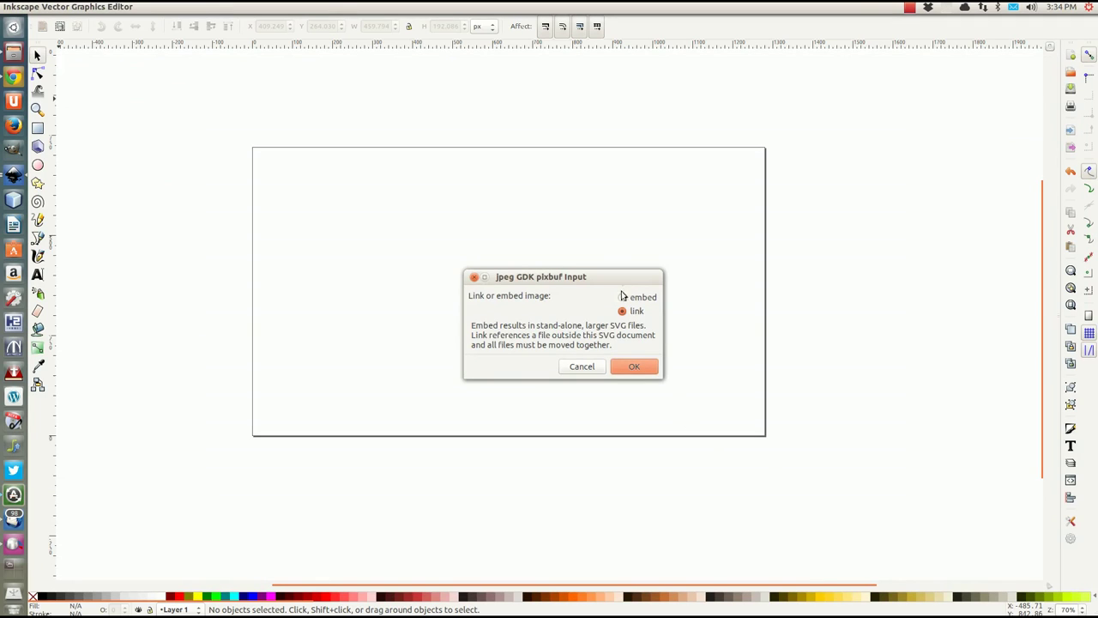
left_click(634, 367)
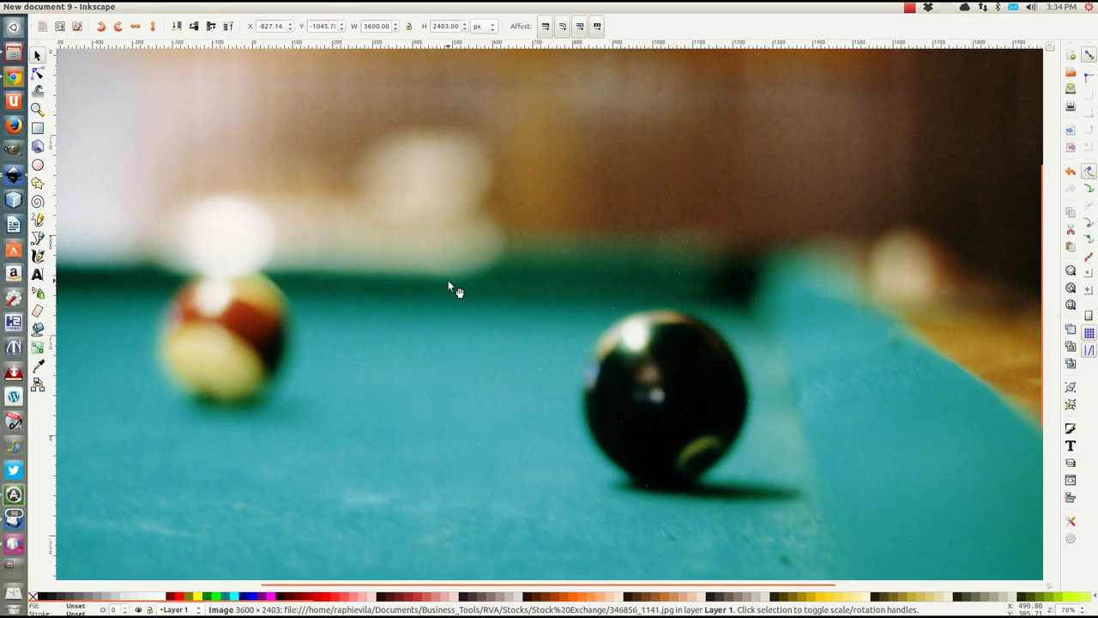
- Scale the imported photo down to roughly the page width
scroll(451, 254, "down", 2)
scroll(452, 254, "down", 2)
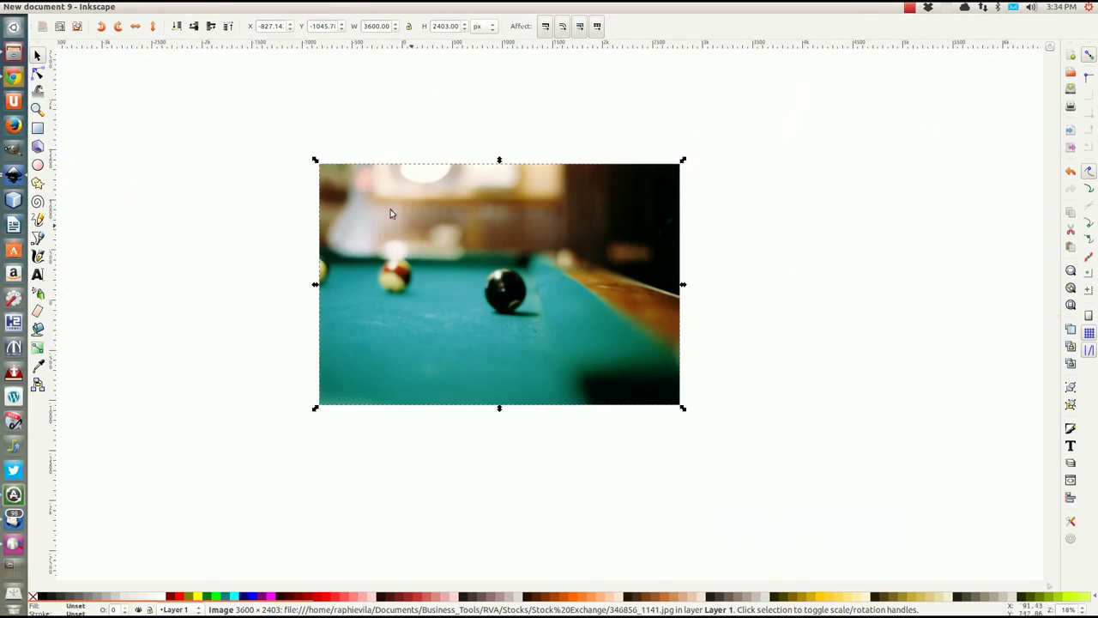
left_click_drag(314, 162, 378, 221)
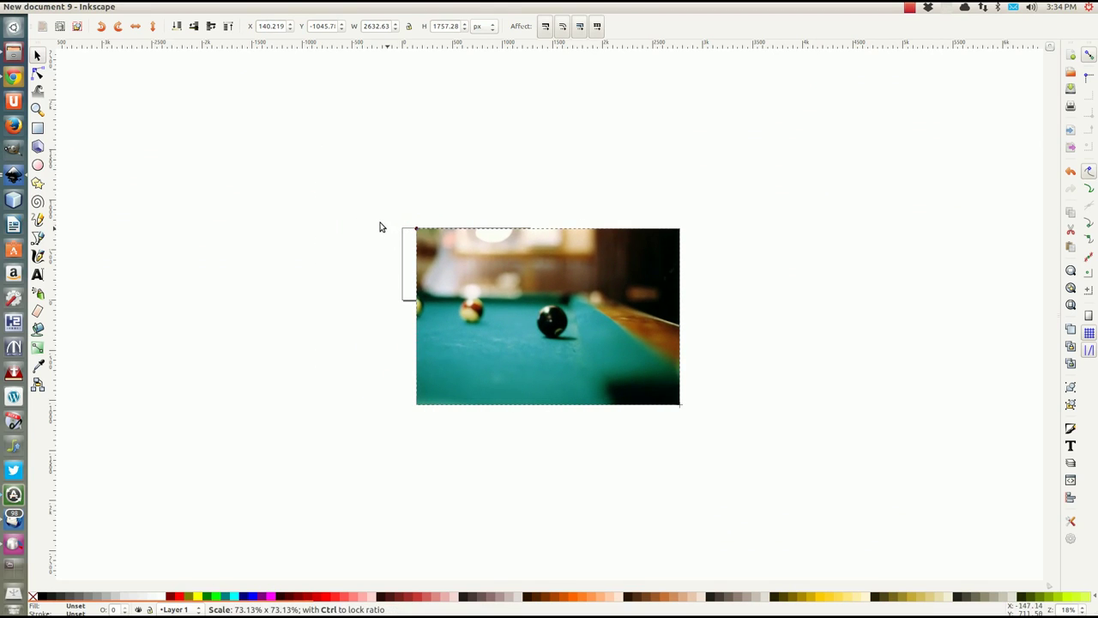
left_click_drag(377, 221, 382, 228)
left_click_drag(681, 410, 525, 377)
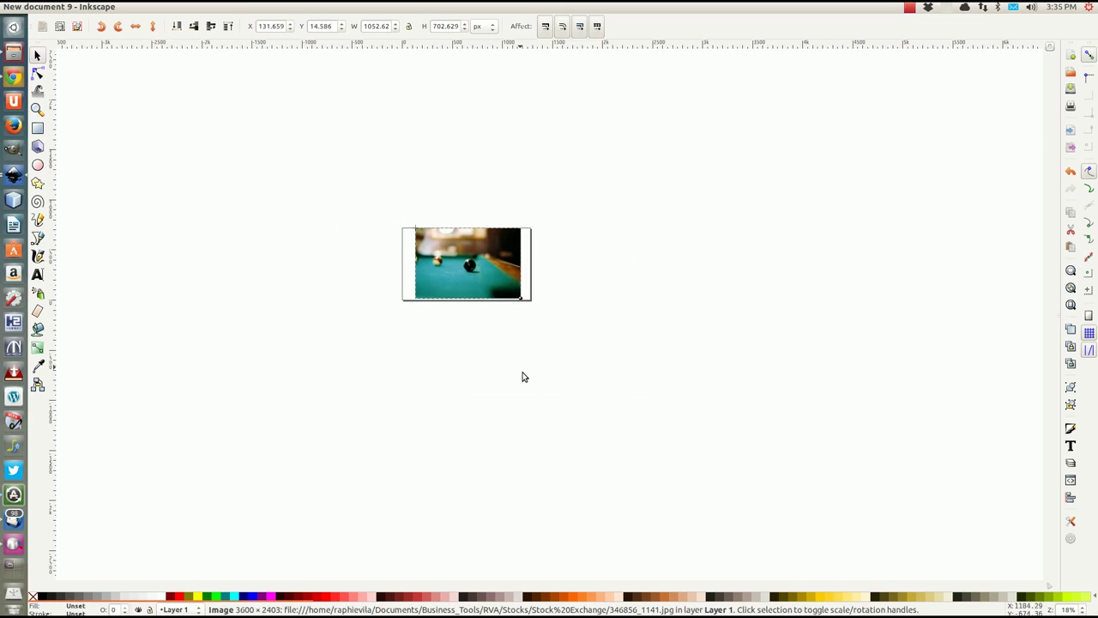
scroll(490, 299, "up", 1)
scroll(488, 296, "up", 1)
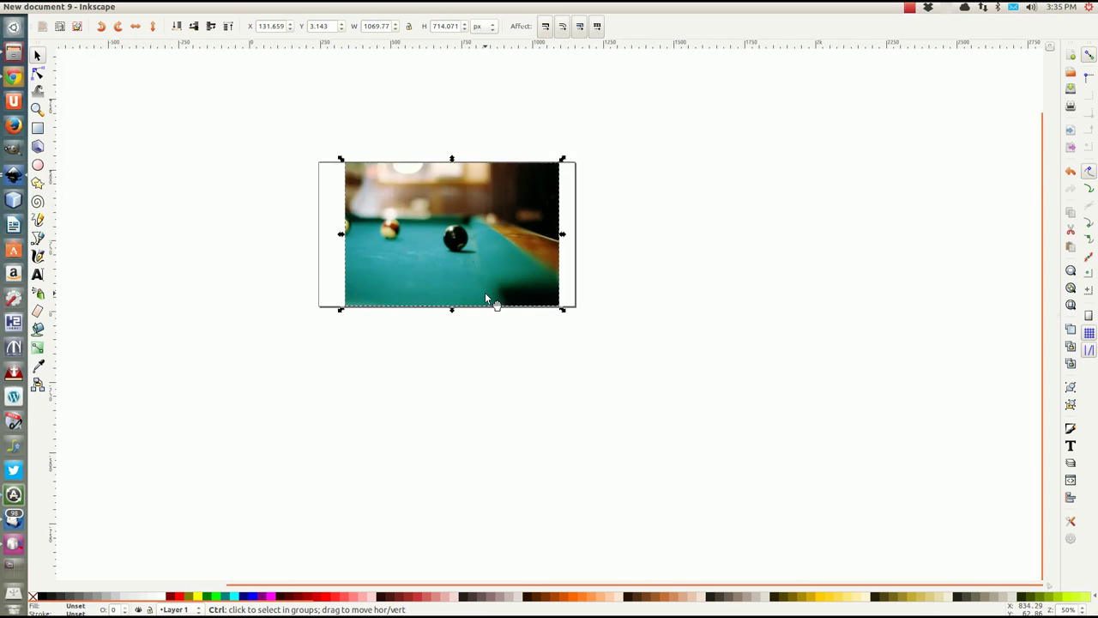
scroll(485, 292, "up", 1)
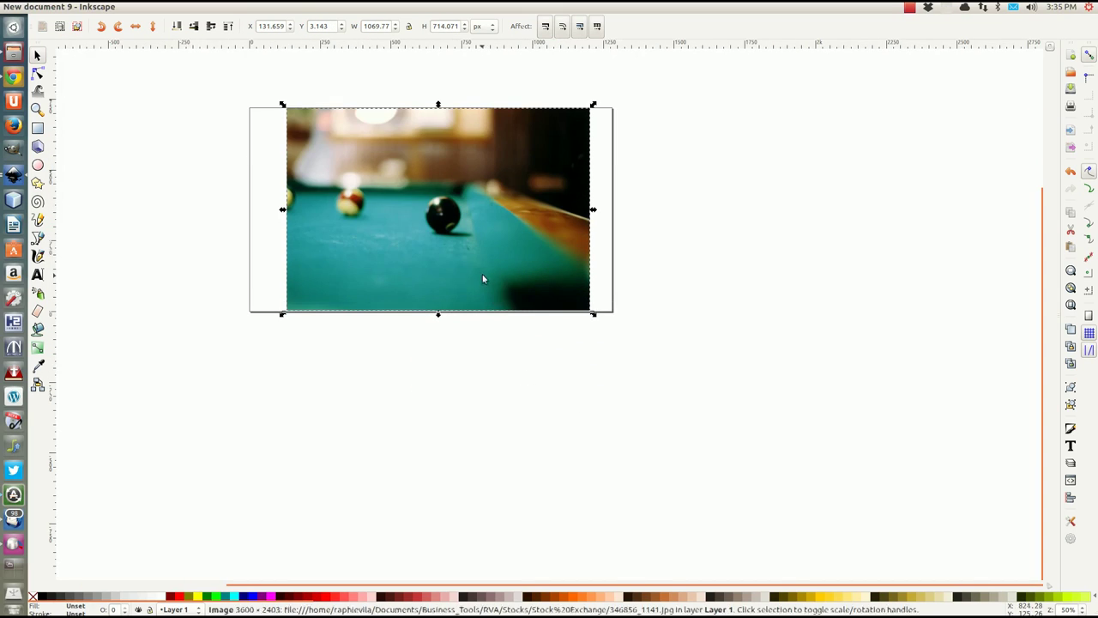
- Stretch the photo to 1381.64 × 922.249 px so it covers the whole page
left_click(571, 227)
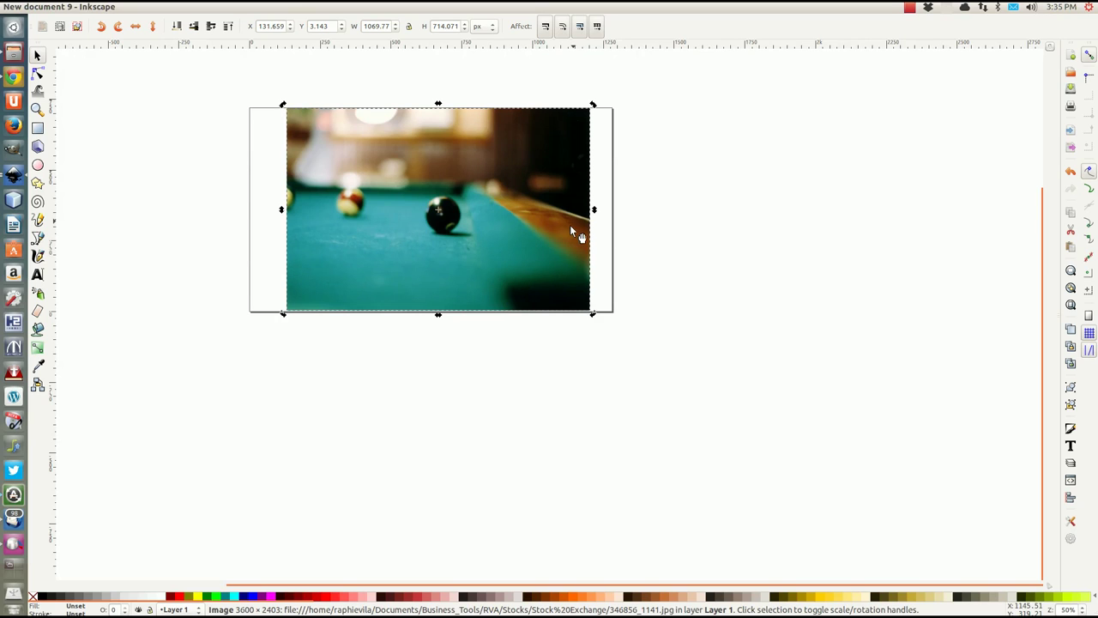
left_click(562, 284)
left_click_drag(595, 314, 624, 337)
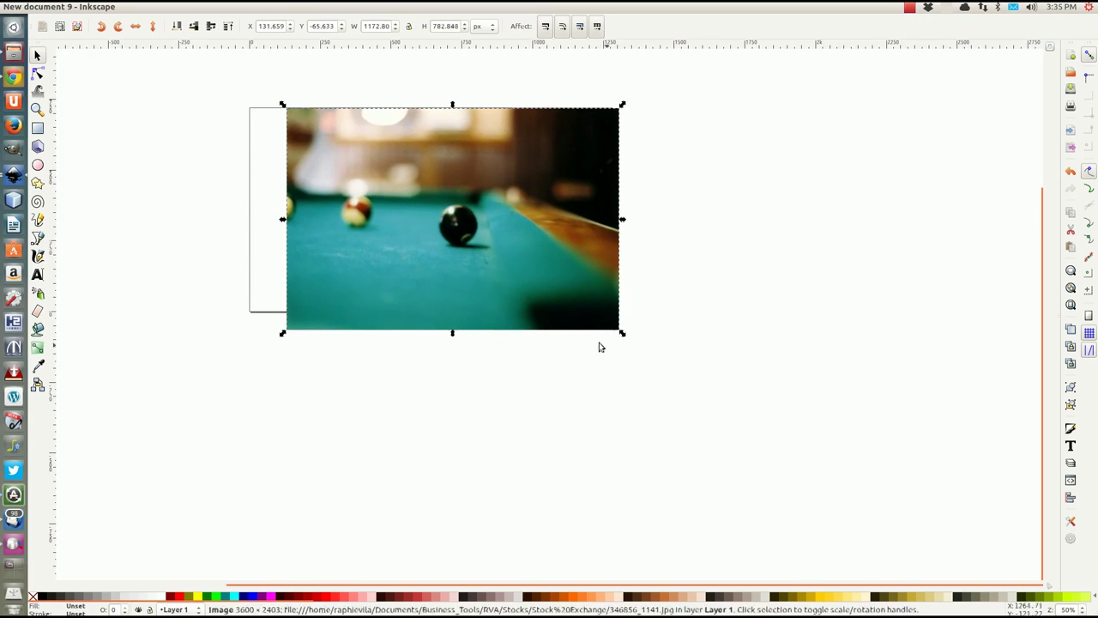
left_click_drag(281, 106, 223, 67)
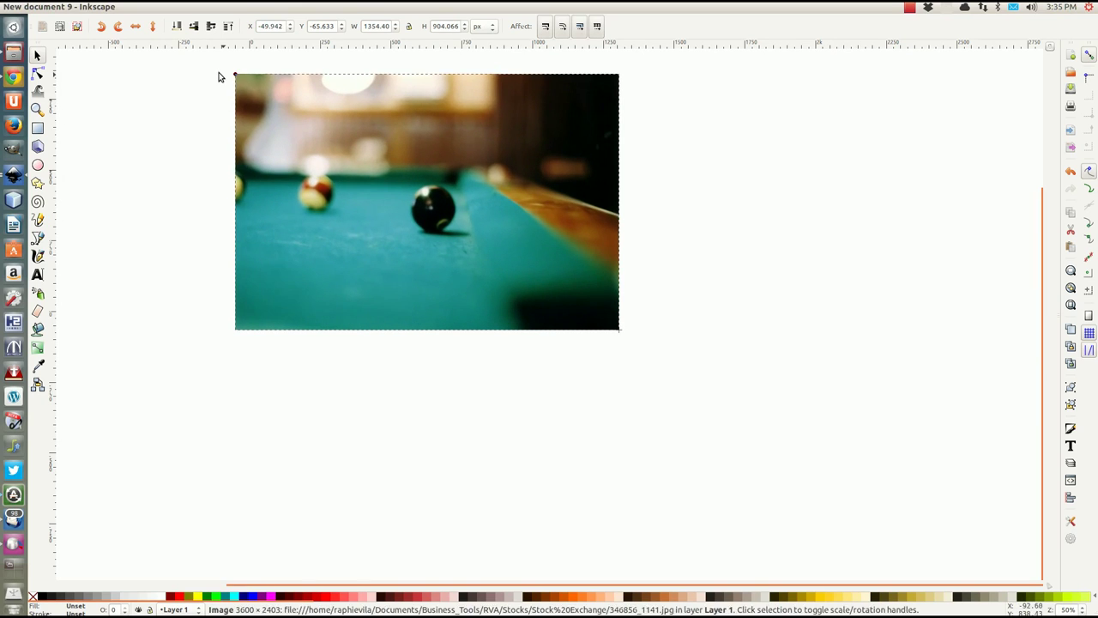
left_click_drag(362, 107, 363, 113)
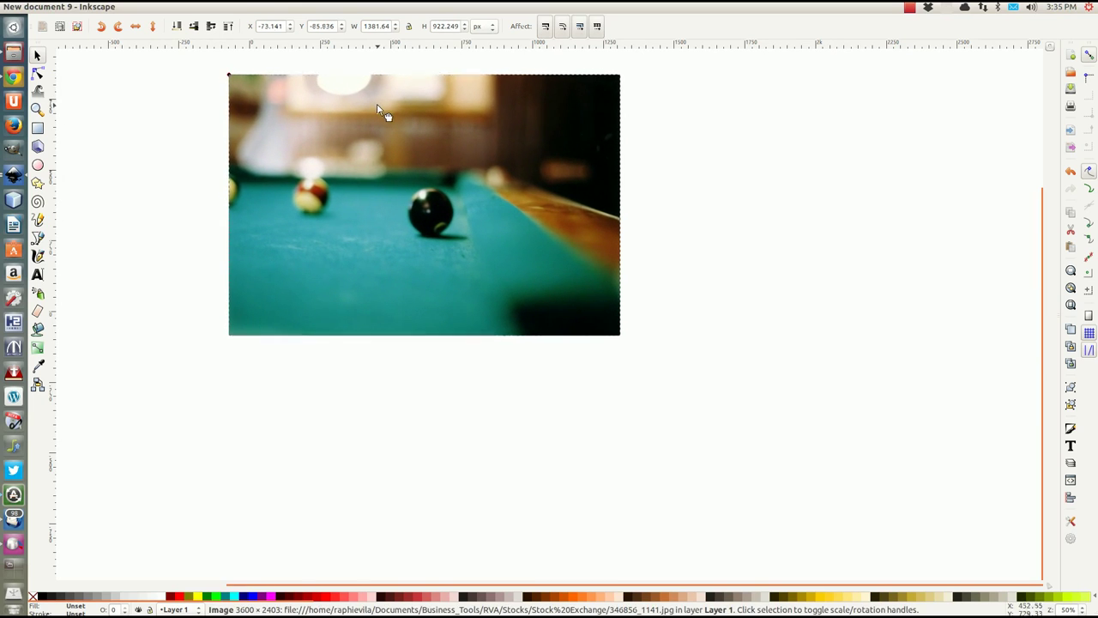
scroll(459, 345, "up", 1)
scroll(458, 344, "up", 2)
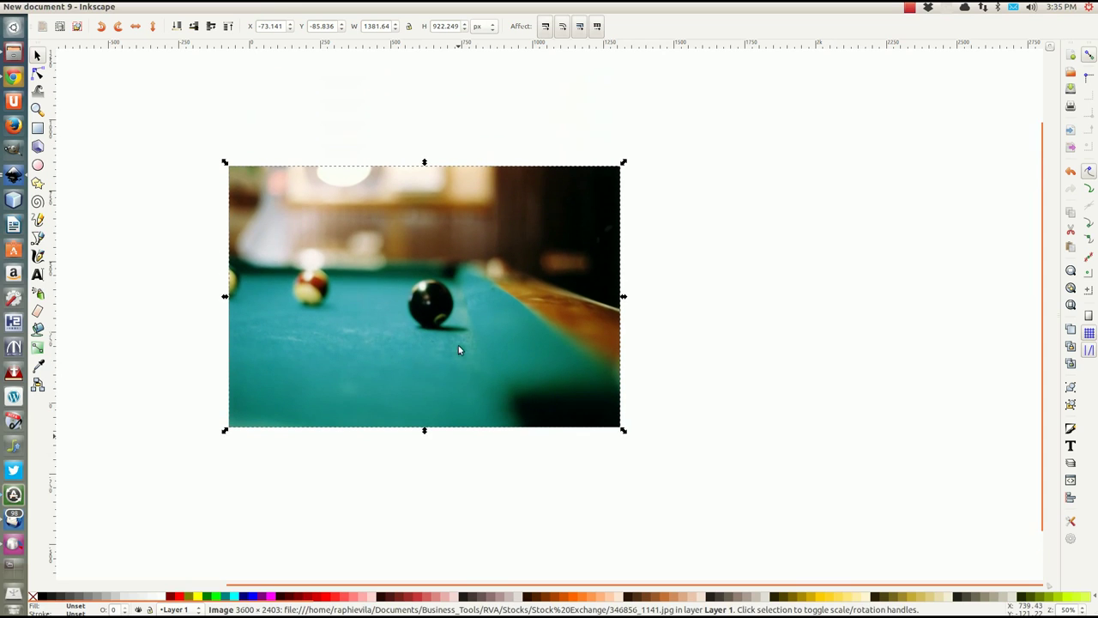
scroll(313, 455, "down", 1)
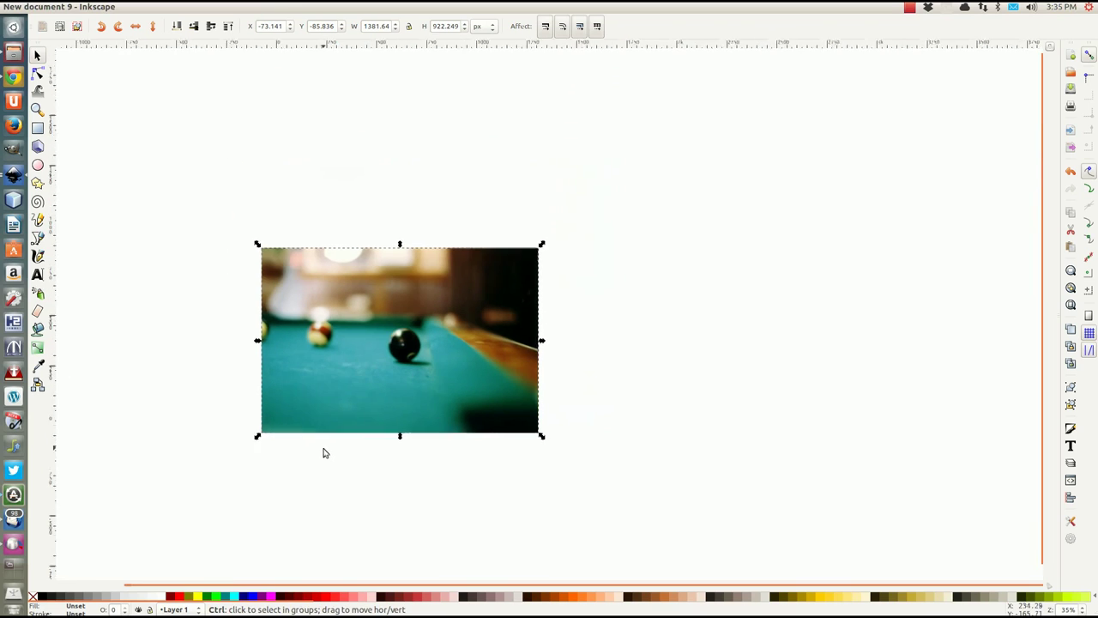
scroll(488, 352, "up", 3)
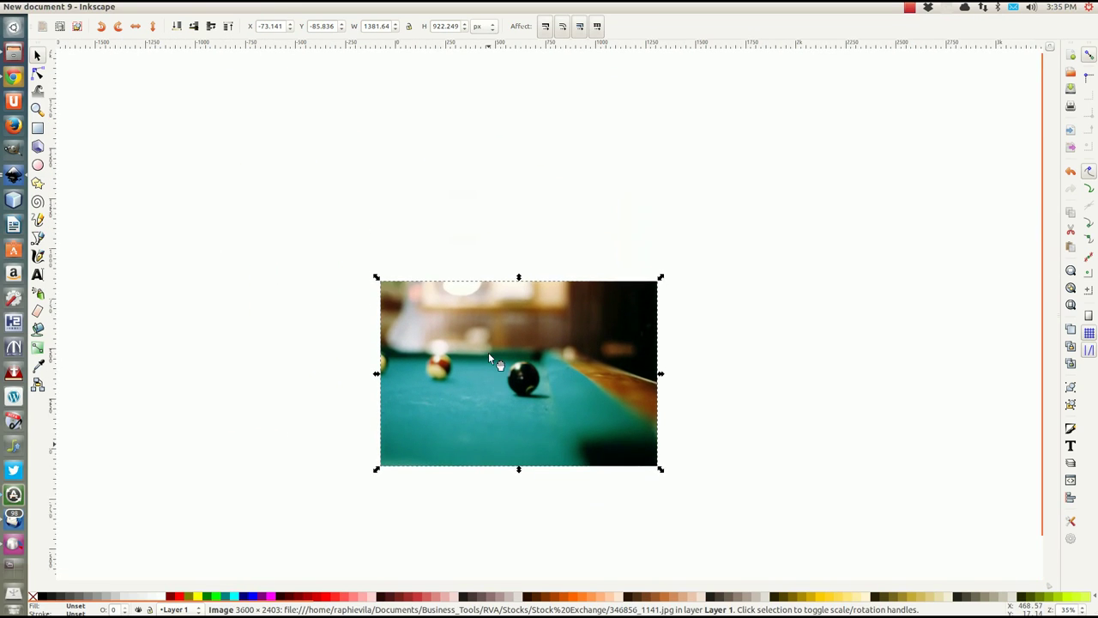
scroll(493, 343, "down", 3)
scroll(498, 334, "up", 1, "ctrl")
scroll(481, 301, "up", 1)
scroll(469, 292, "up", 1)
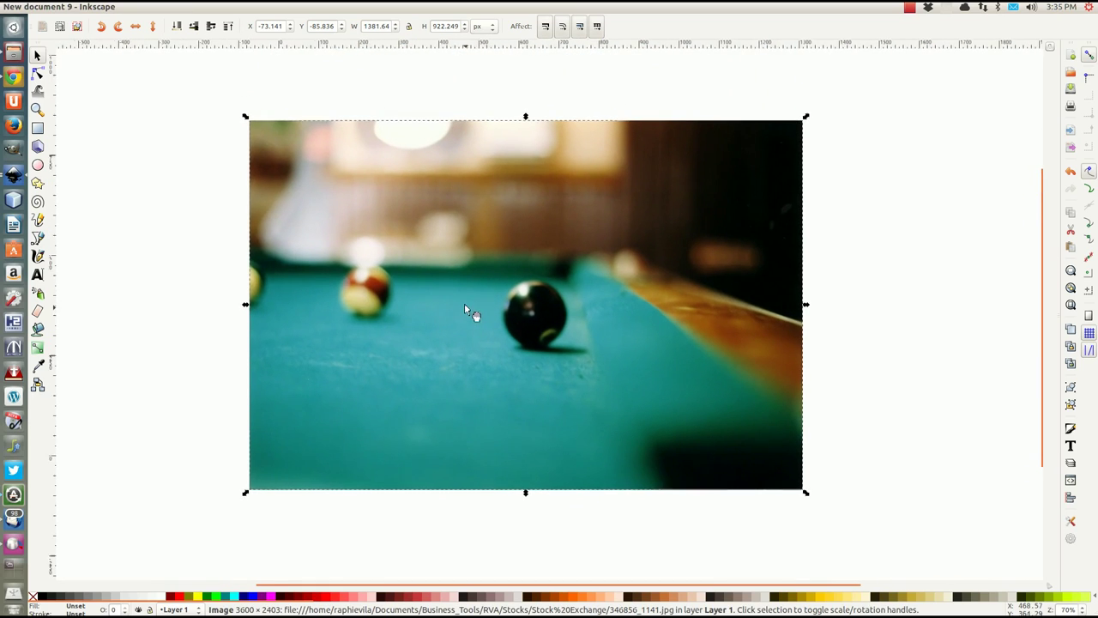
- Turn on 'Border on top of drawing' in Document Properties
left_click(47, 7)
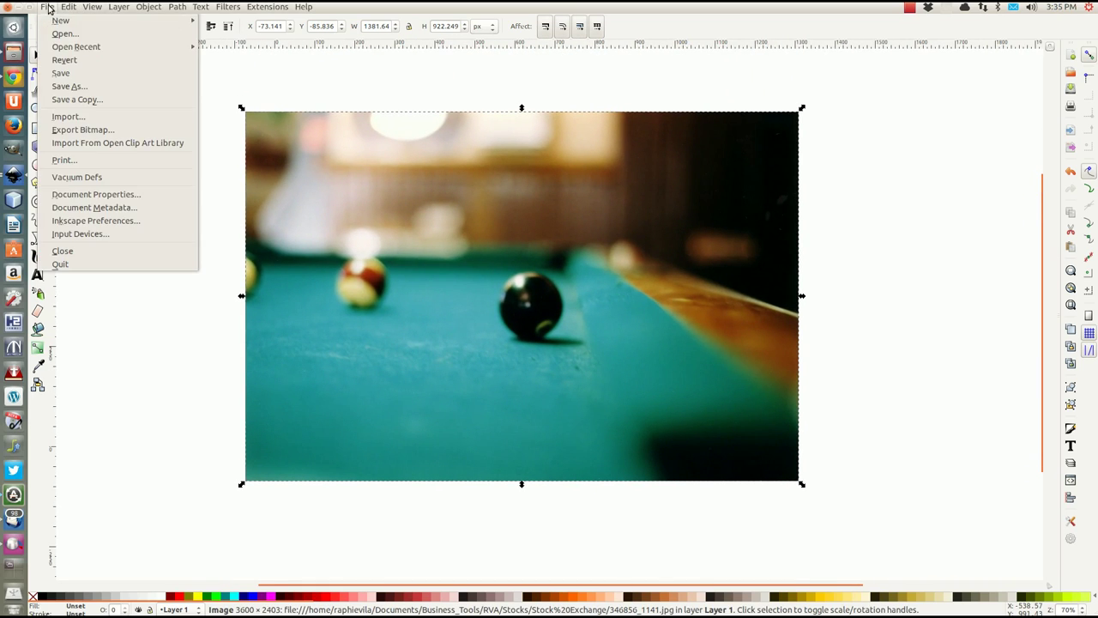
left_click(86, 194)
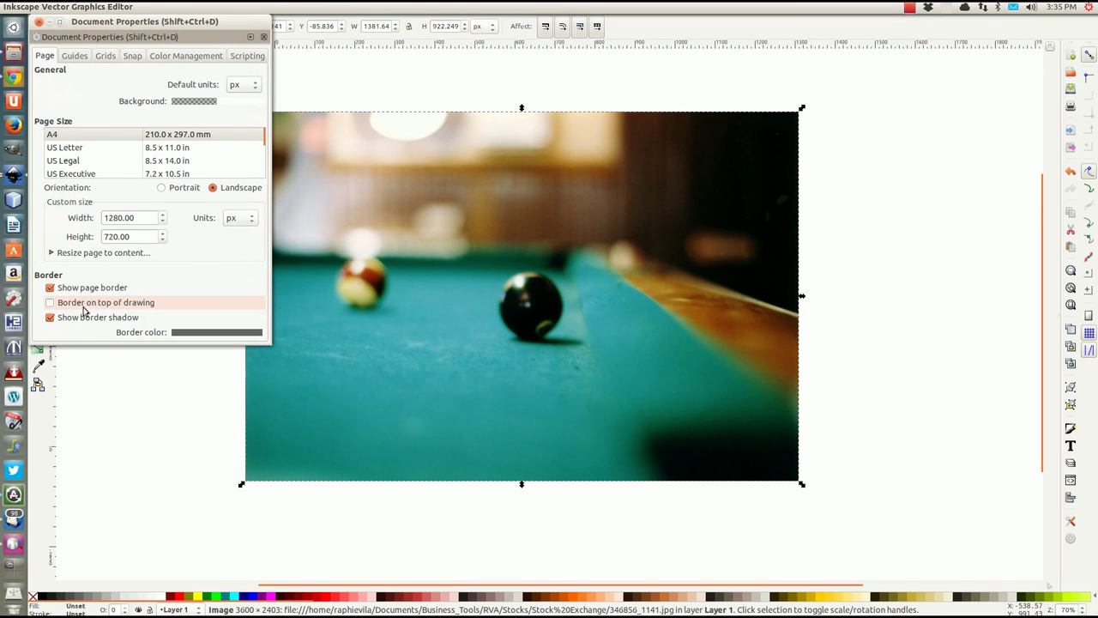
left_click(51, 303)
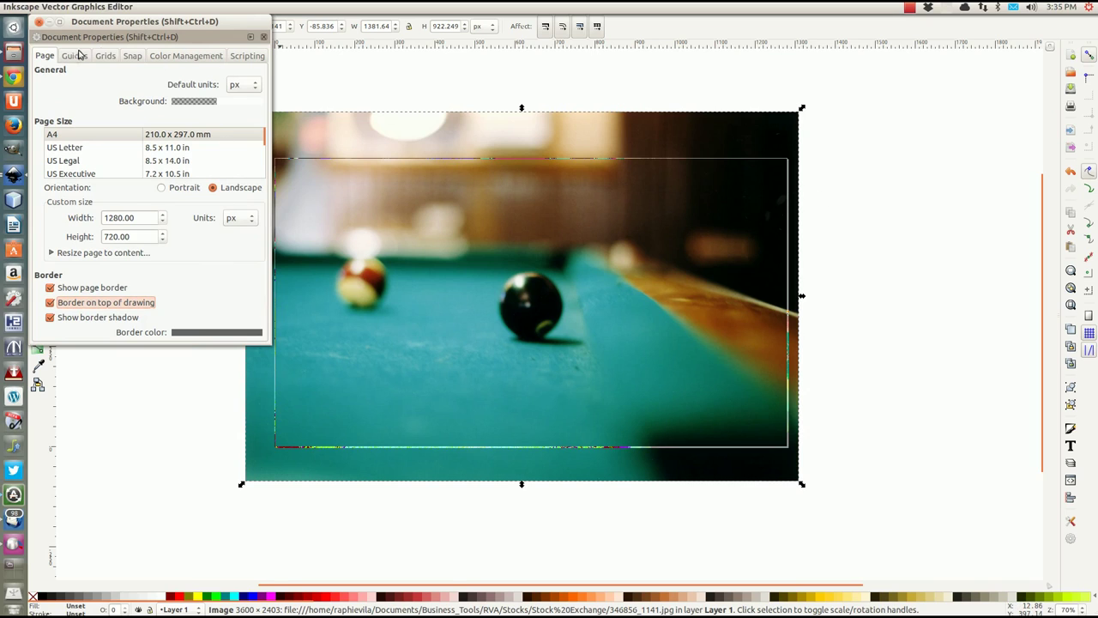
left_click(37, 21)
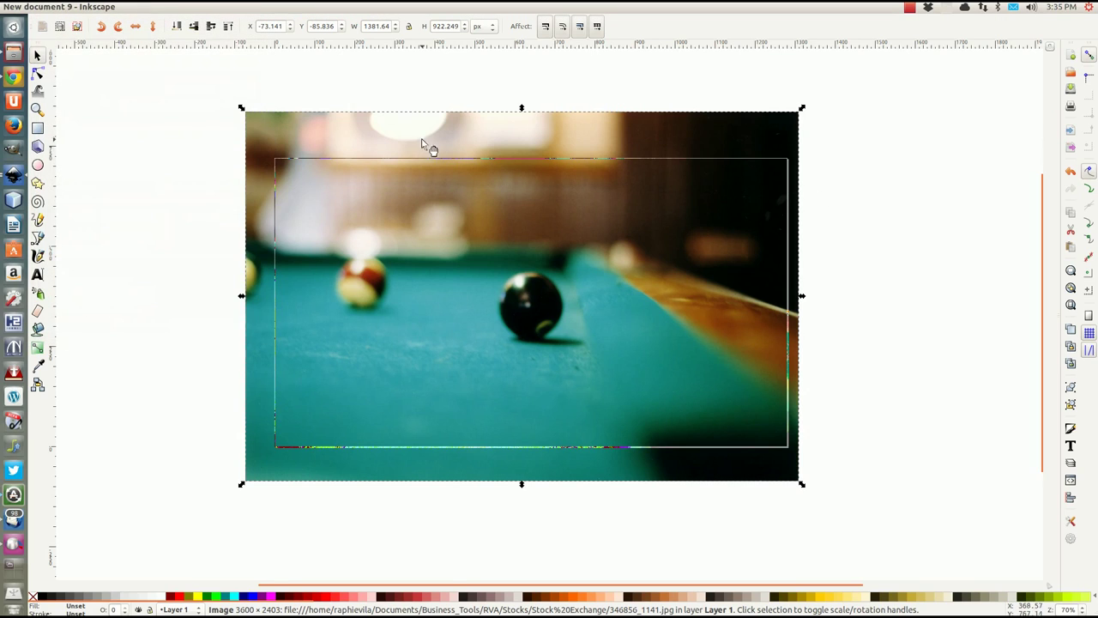
- Nudge the pool-table photo slightly right and 2 px down
left_click_drag(417, 135, 425, 140)
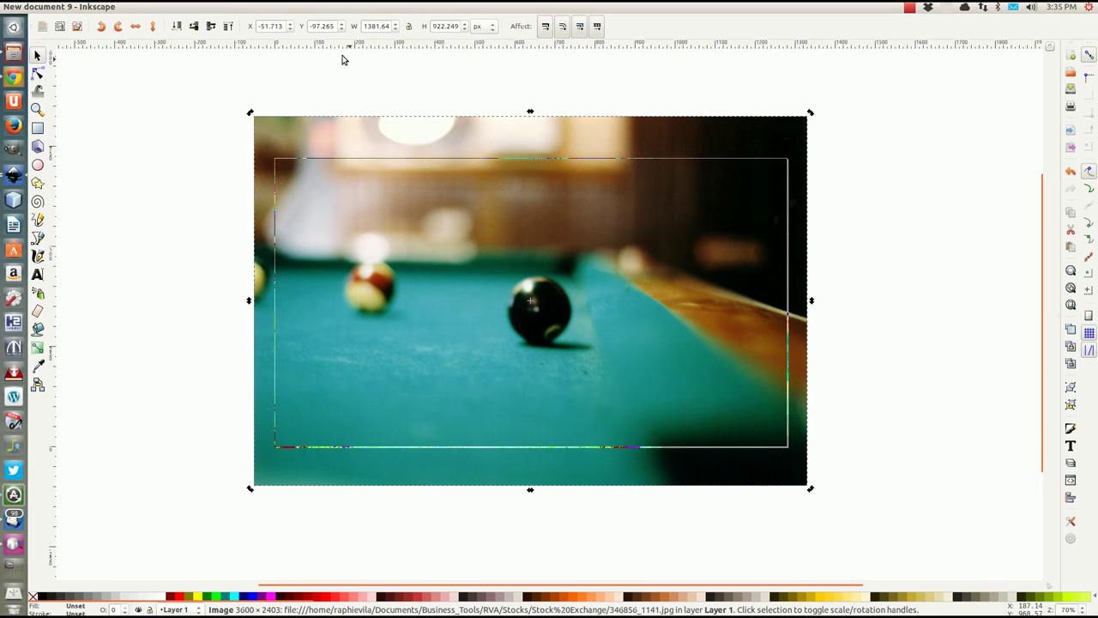
left_click(314, 91)
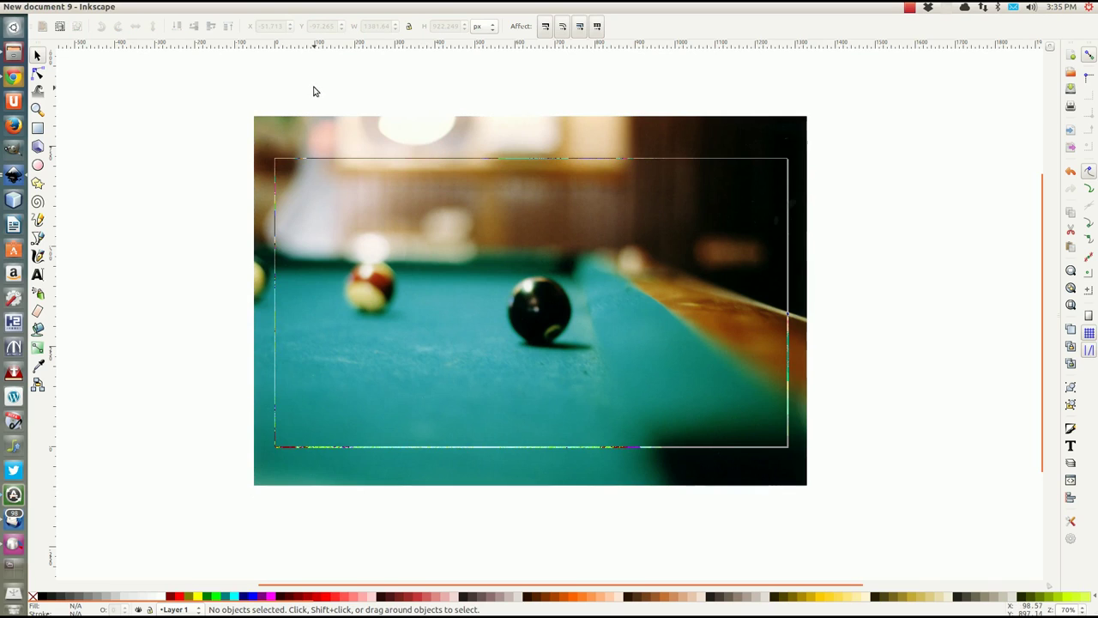
left_click(647, 135)
key("Down")
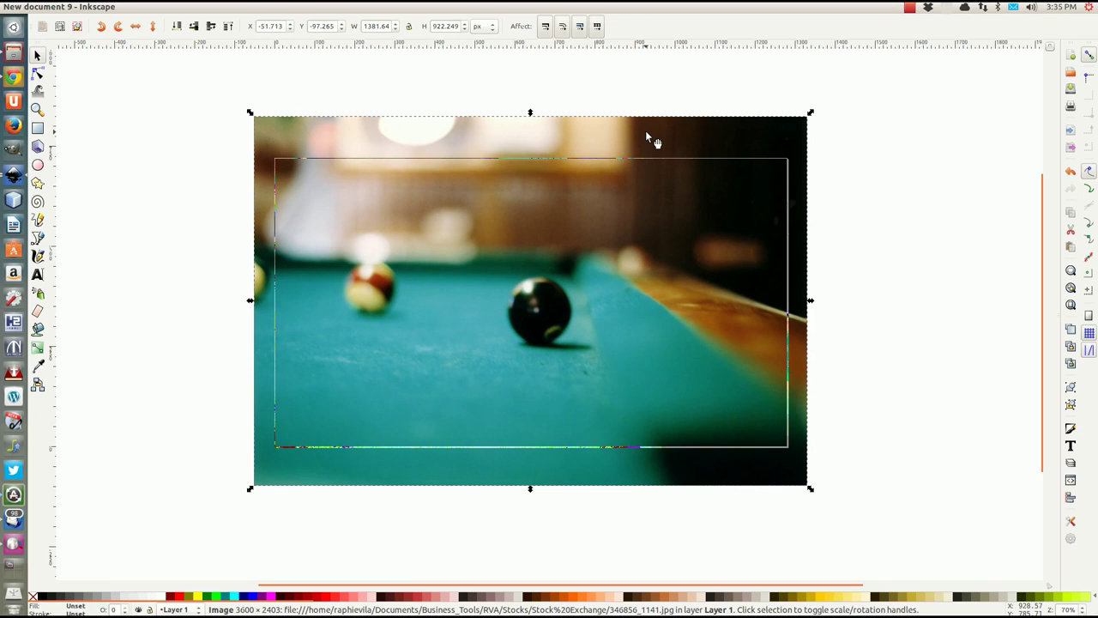
left_click(146, 177)
mouse_move(129, 7)
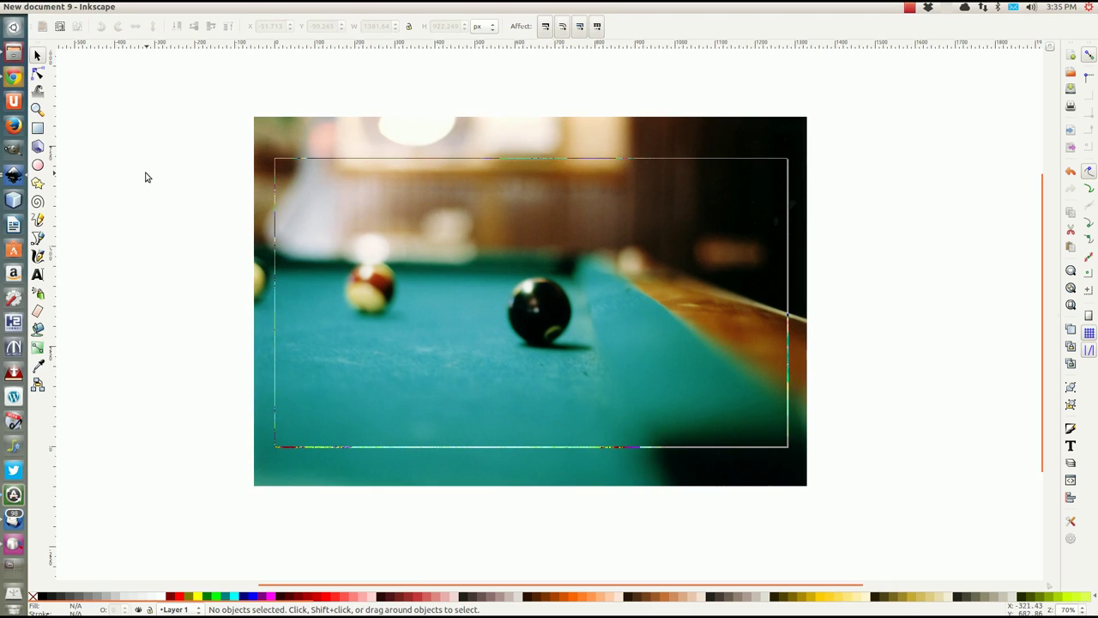
- Reopen and close Document Properties, then launch the NetBeans IDE
left_click(47, 7)
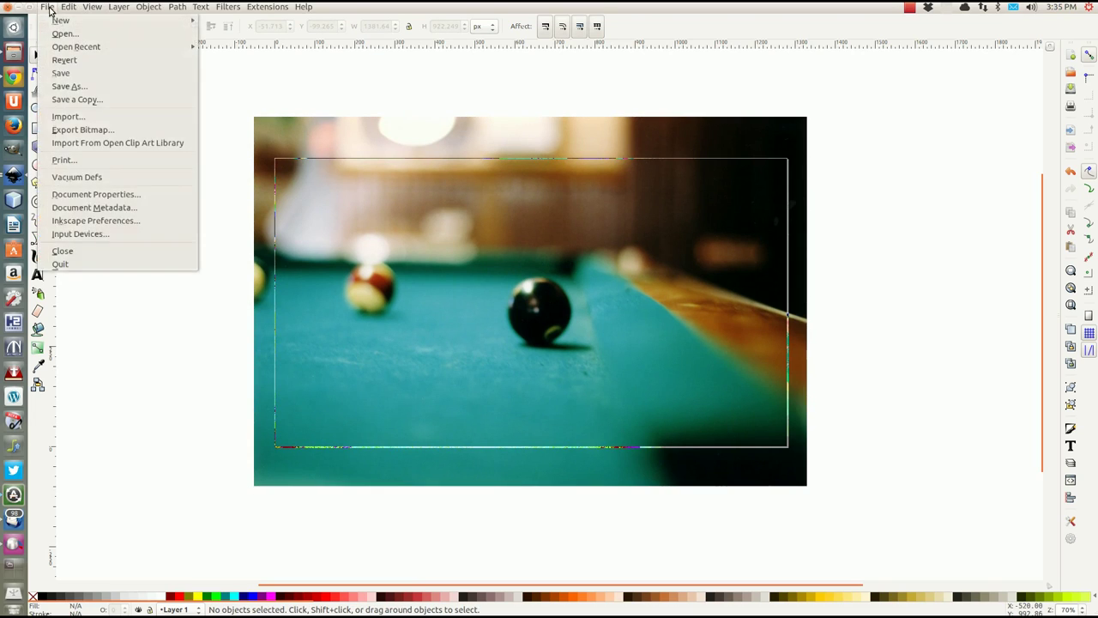
left_click(81, 203)
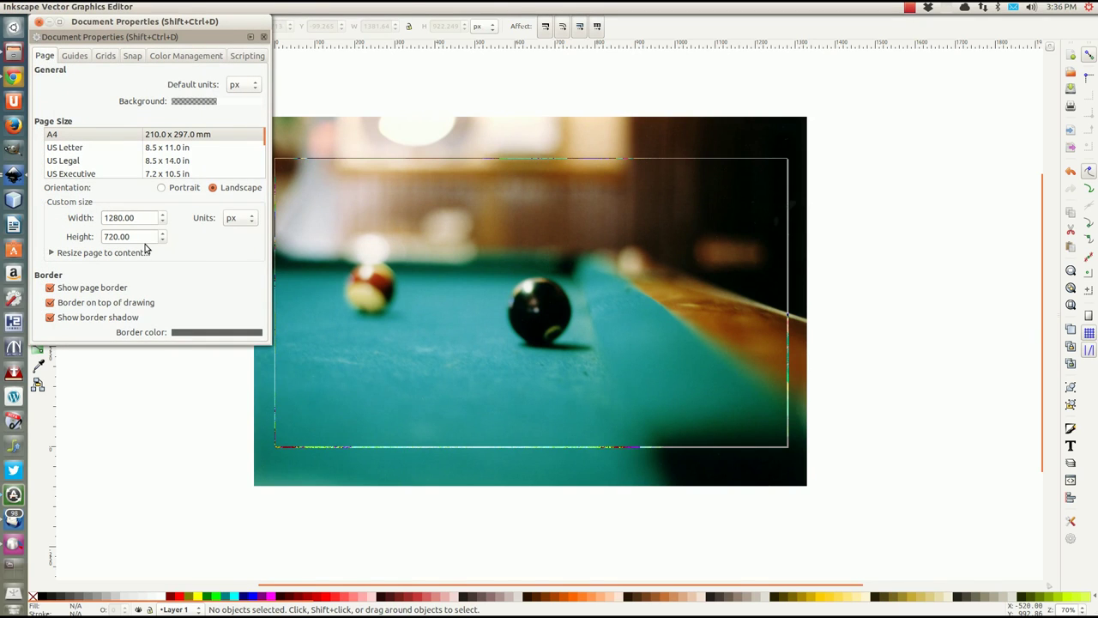
left_click(324, 101)
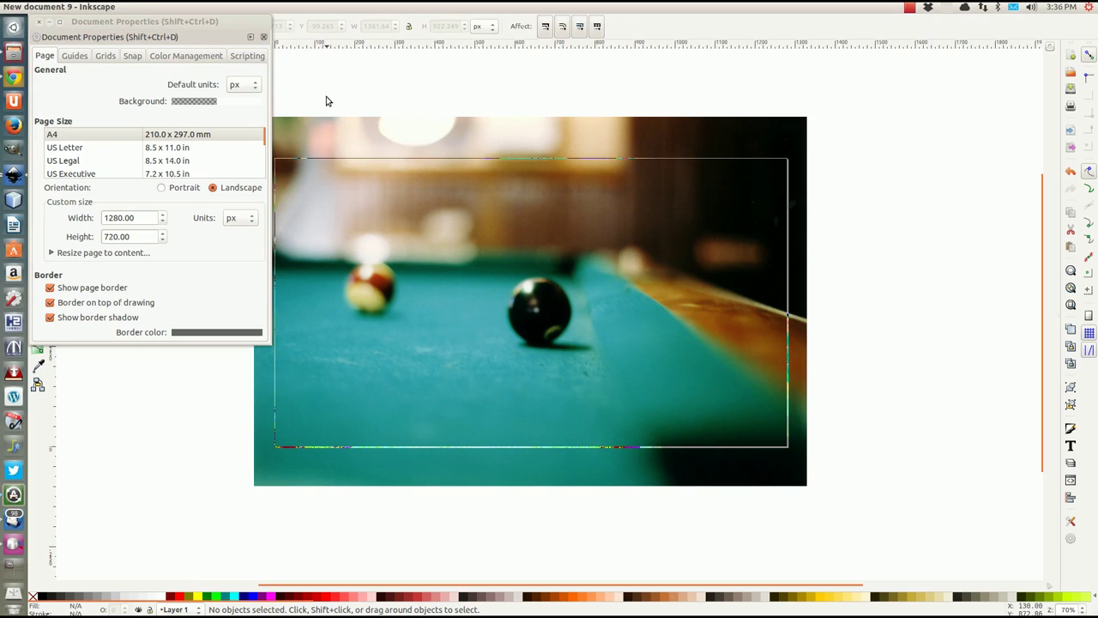
left_click(38, 22)
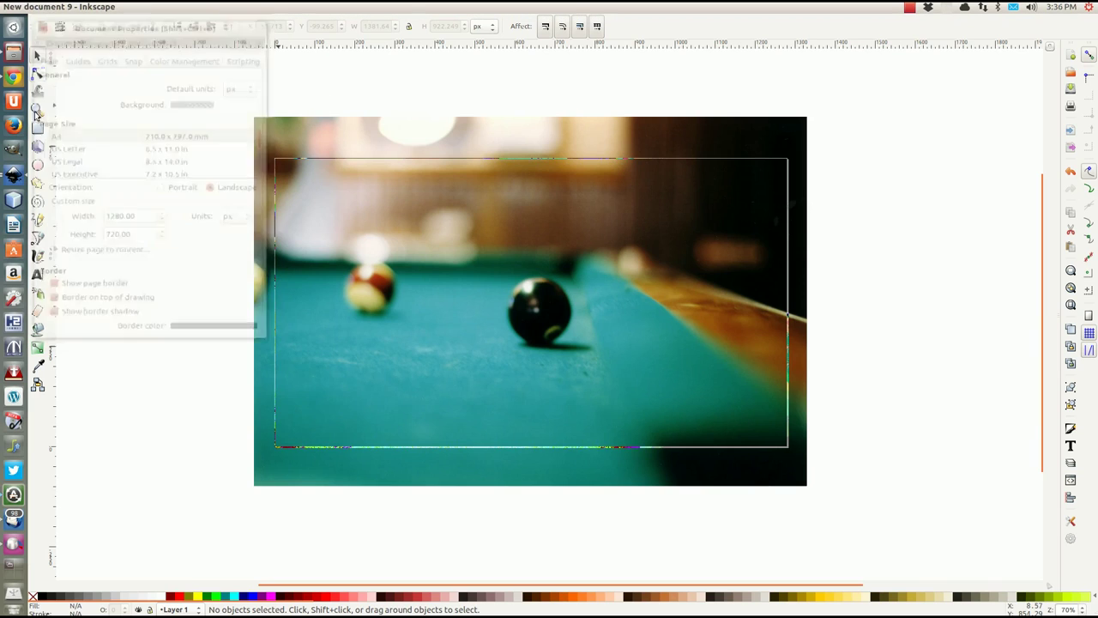
left_click(14, 201)
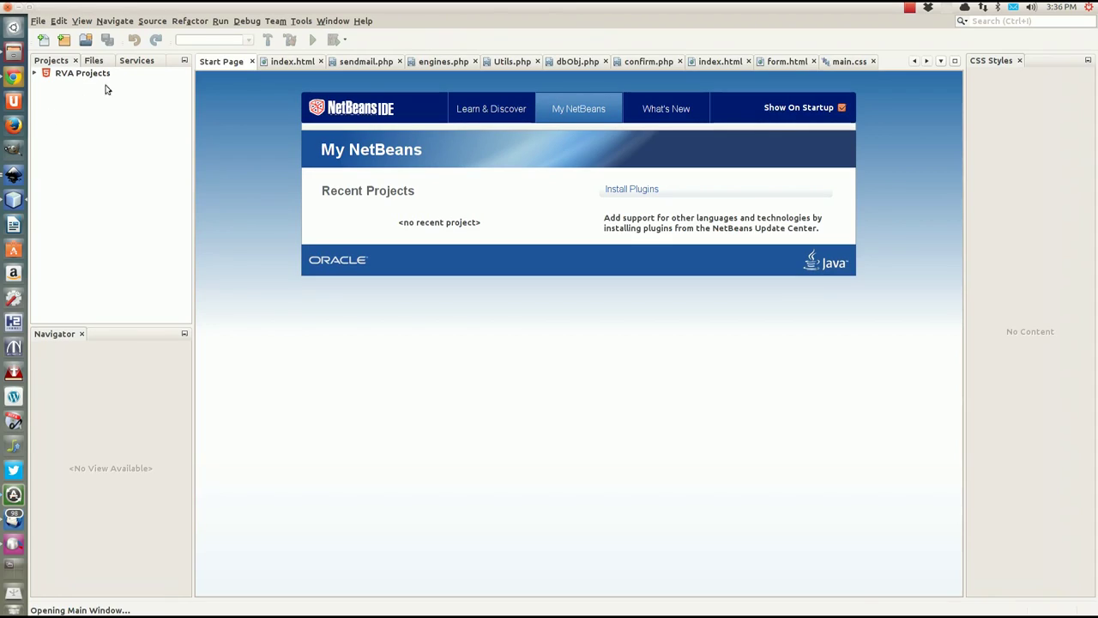
- Draw a white-filled rectangle covering the page border area
left_click(17, 179)
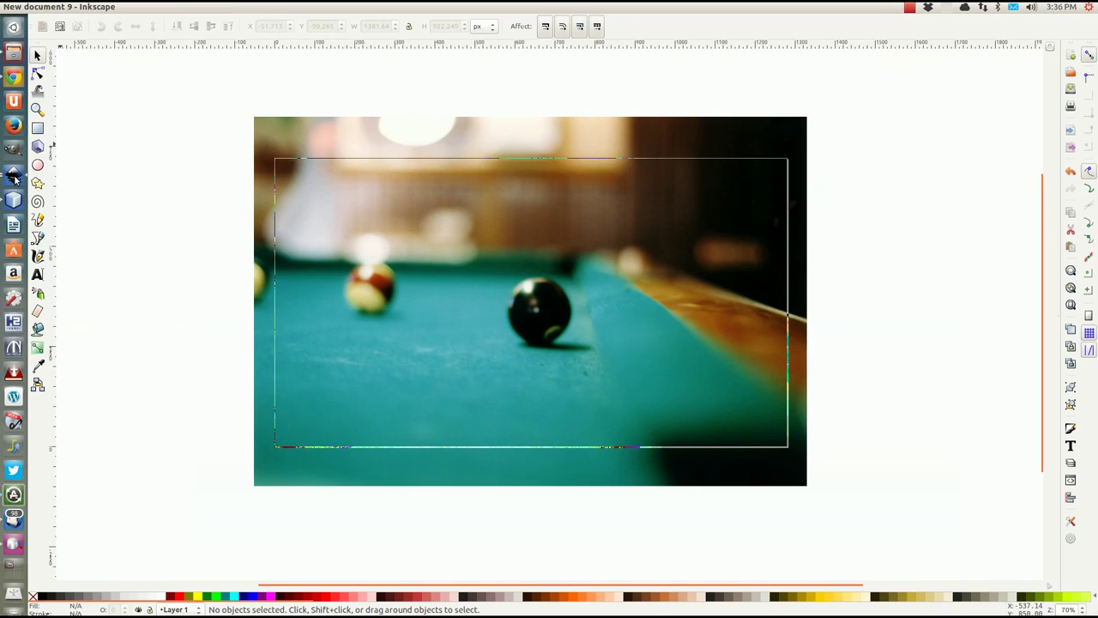
left_click(38, 129)
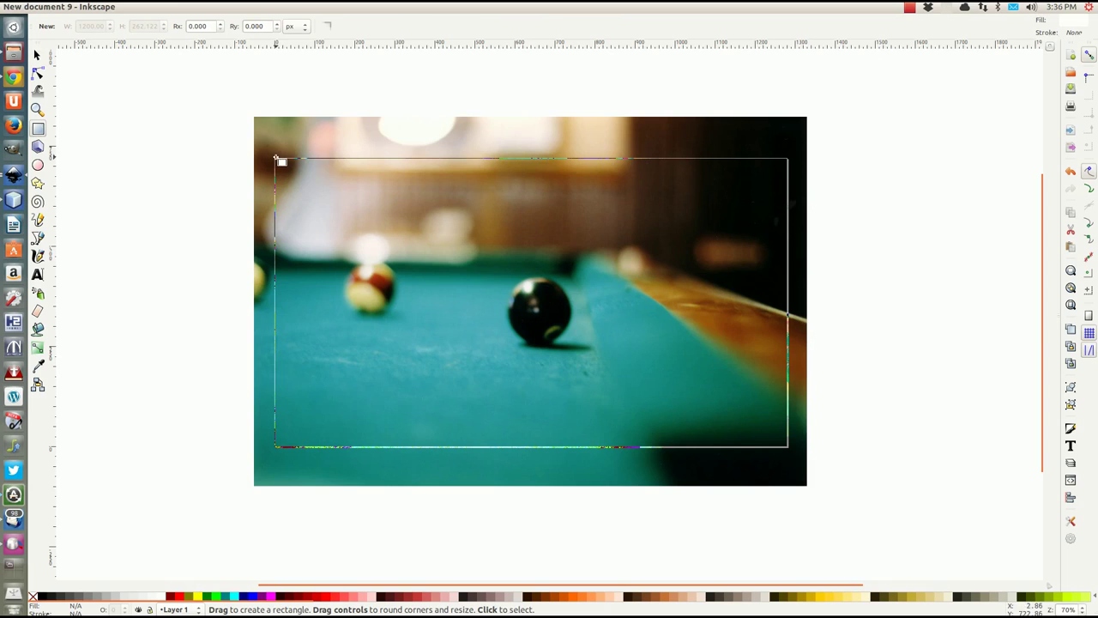
left_click_drag(274, 159, 788, 449)
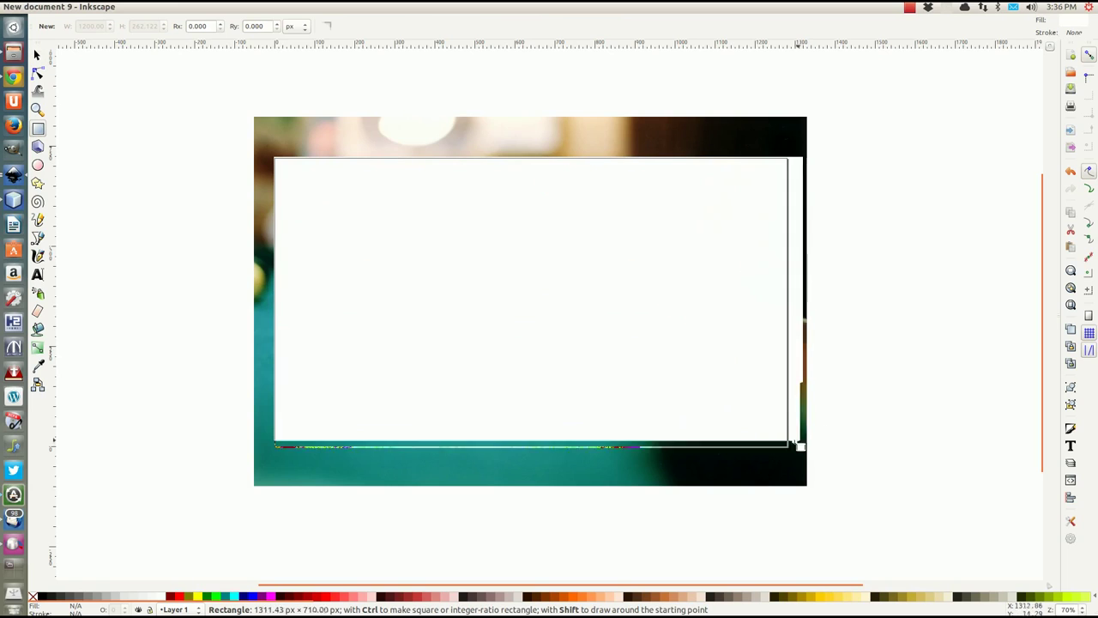
left_click_drag(788, 450, 789, 453)
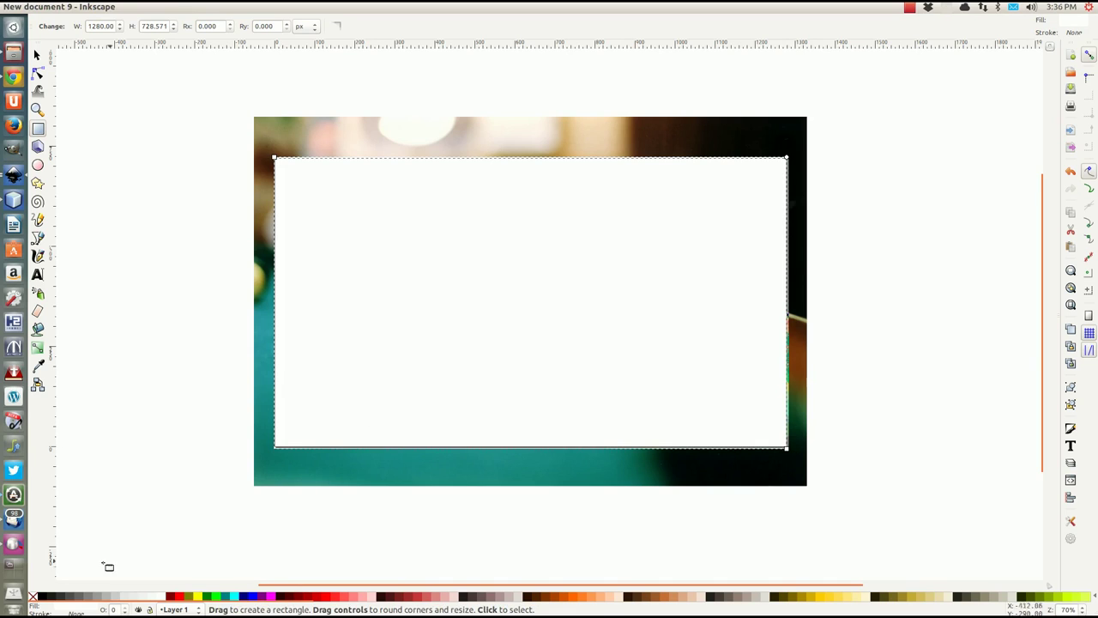
left_click(41, 597)
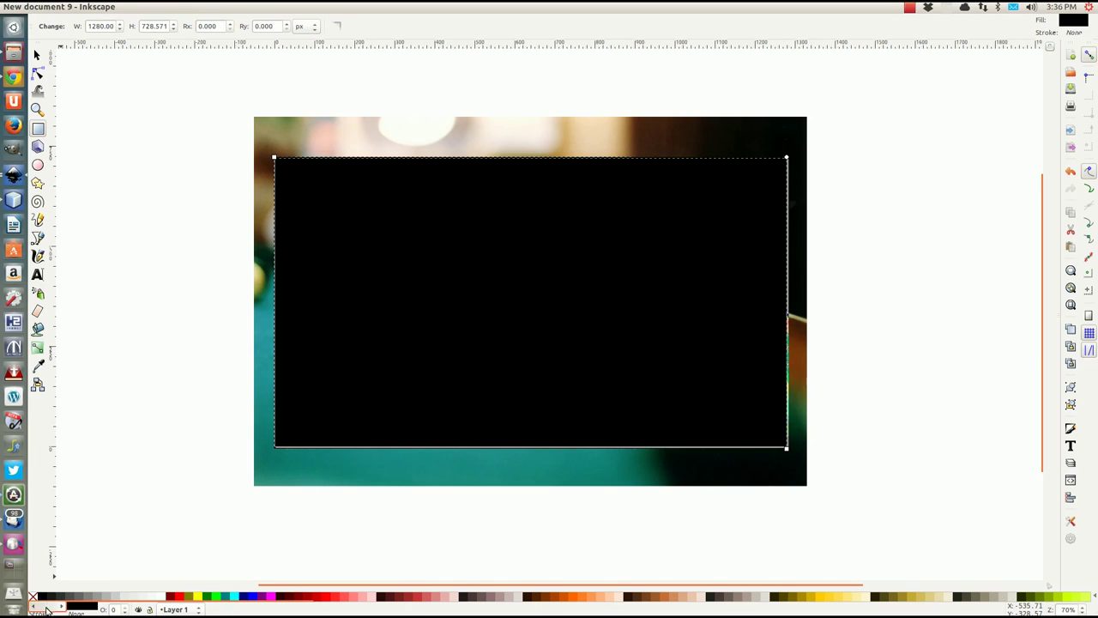
left_click(161, 596)
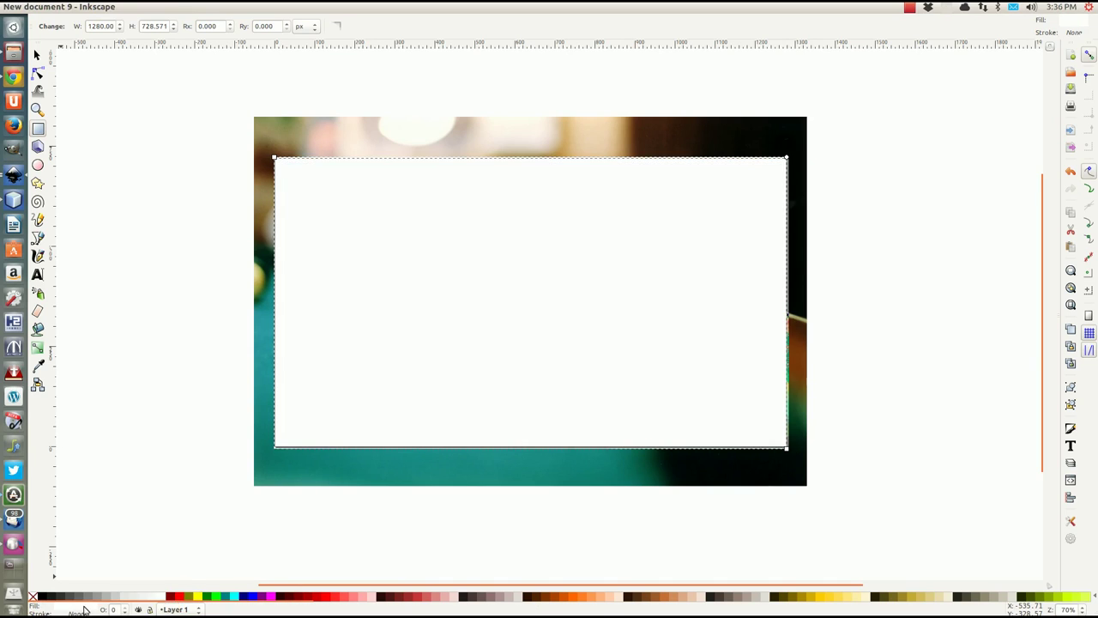
left_click(73, 608)
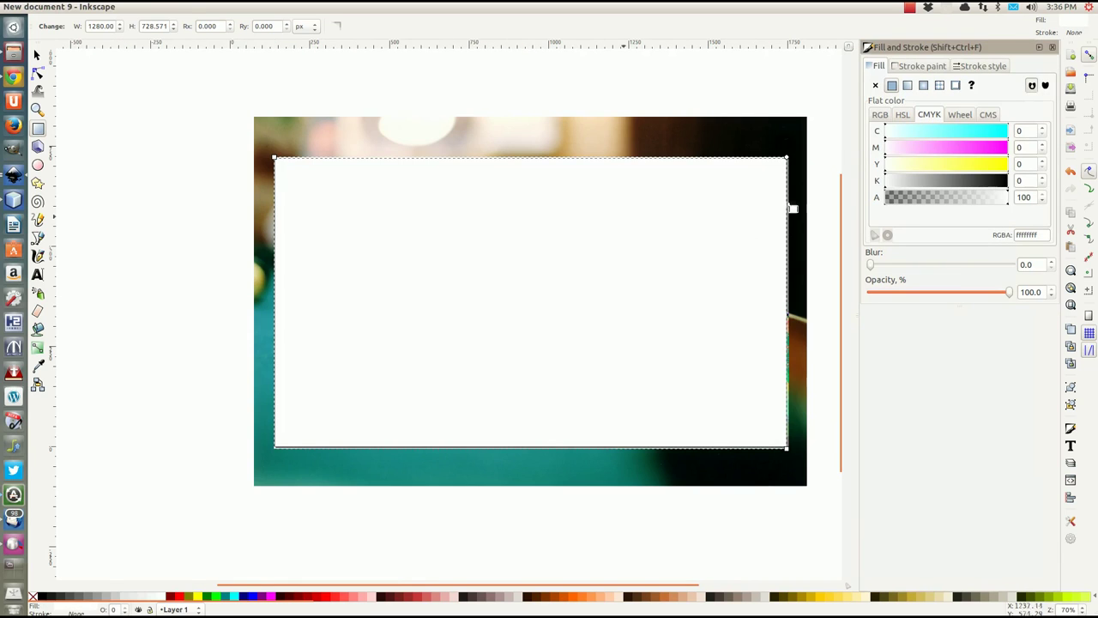
left_click(916, 69)
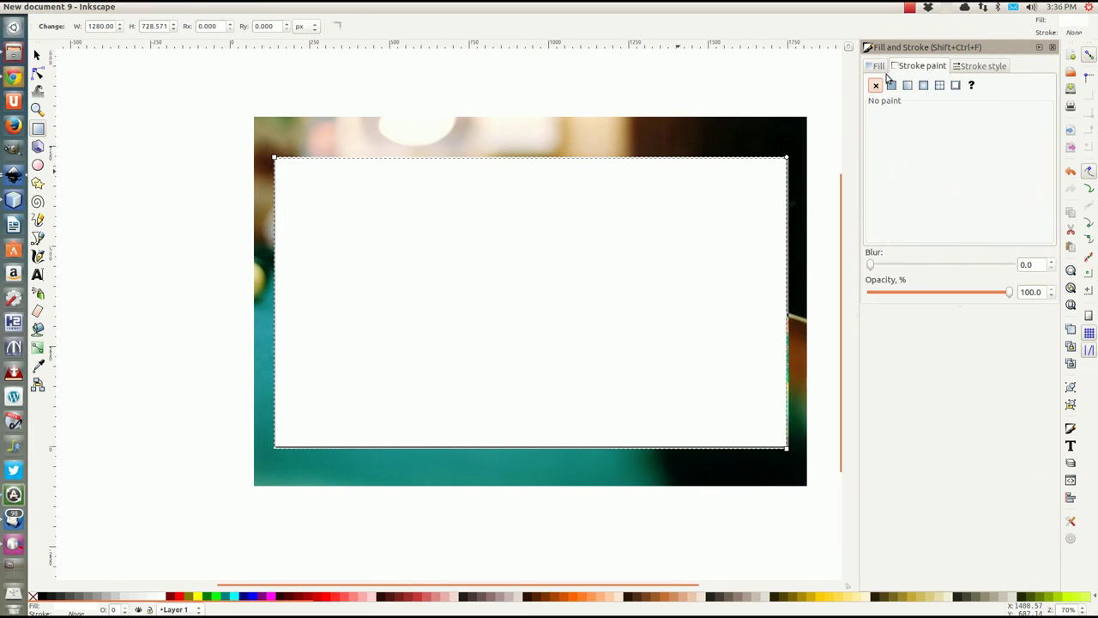
left_click(877, 67)
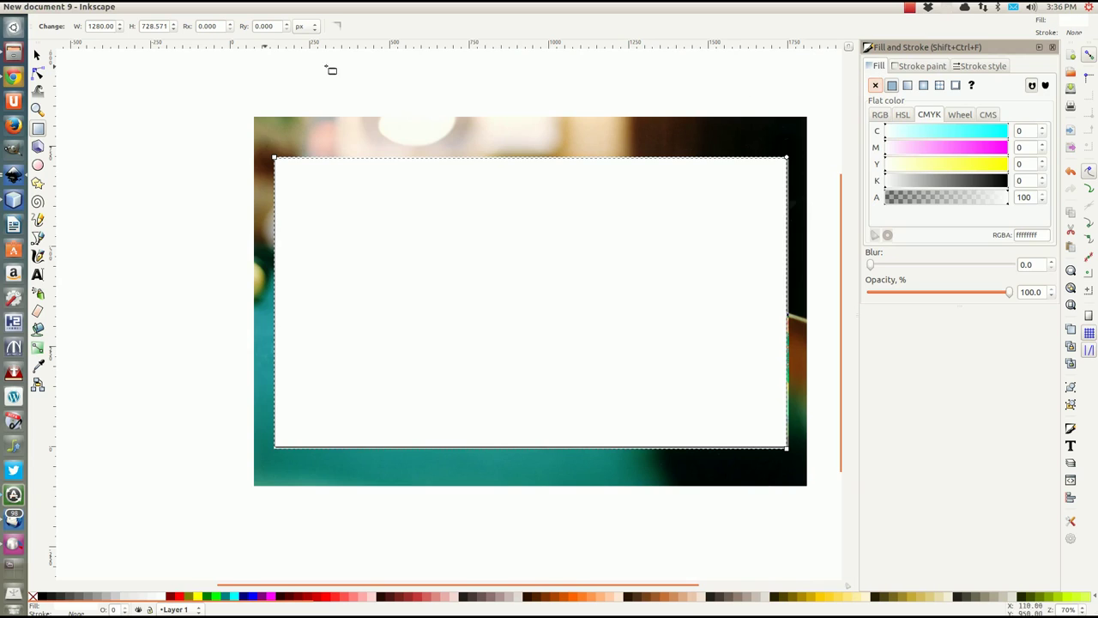
left_click(37, 55)
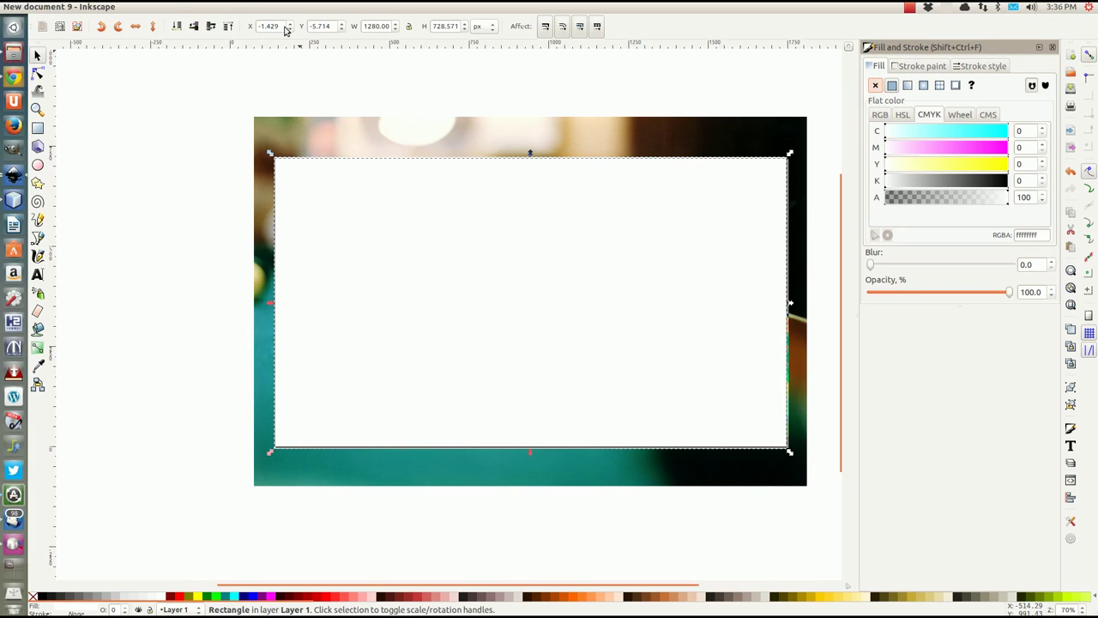
- Set the rectangle's height to 720 px
left_click(382, 27)
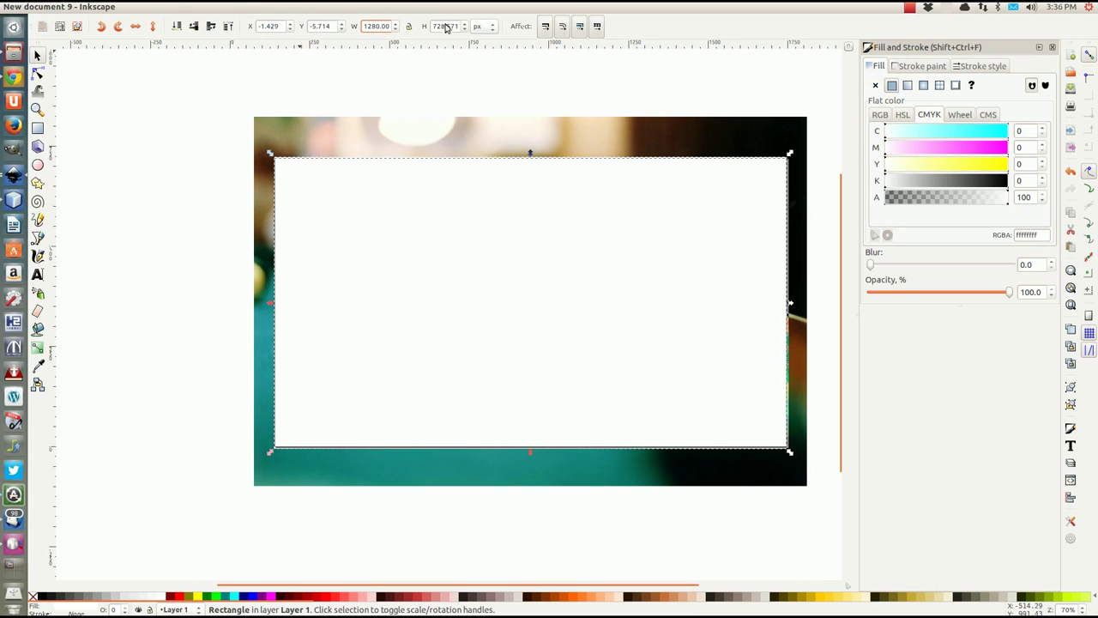
left_click(442, 27)
left_click_drag(445, 30, 477, 30)
type("0")
key("Return")
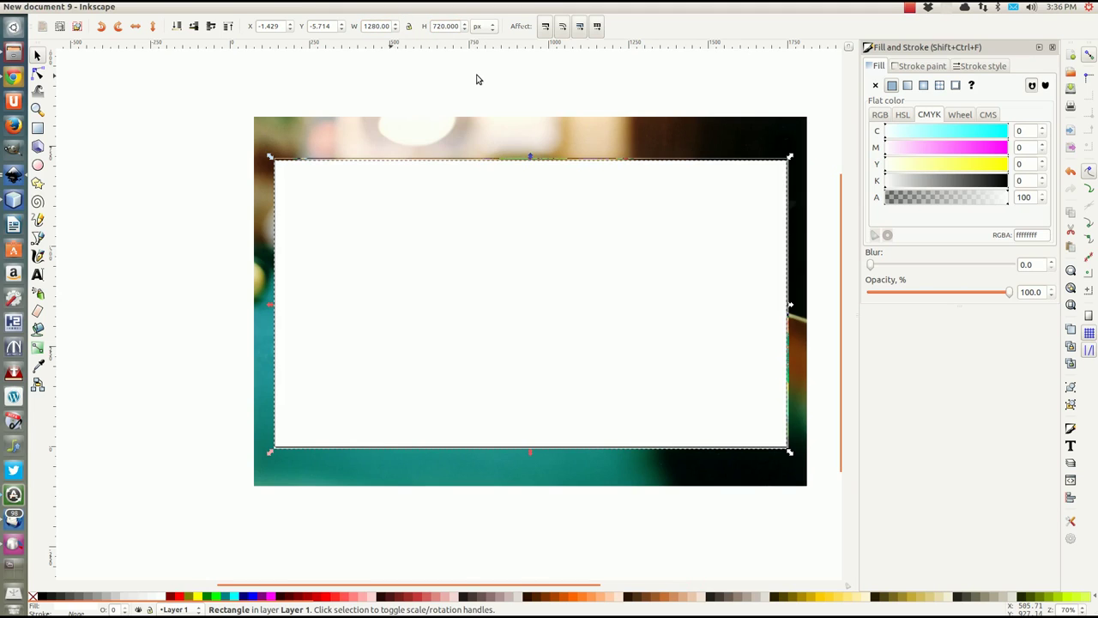
- Position the rectangle at X 0, Y 0
left_click_drag(284, 30, 259, 26)
left_click(289, 23)
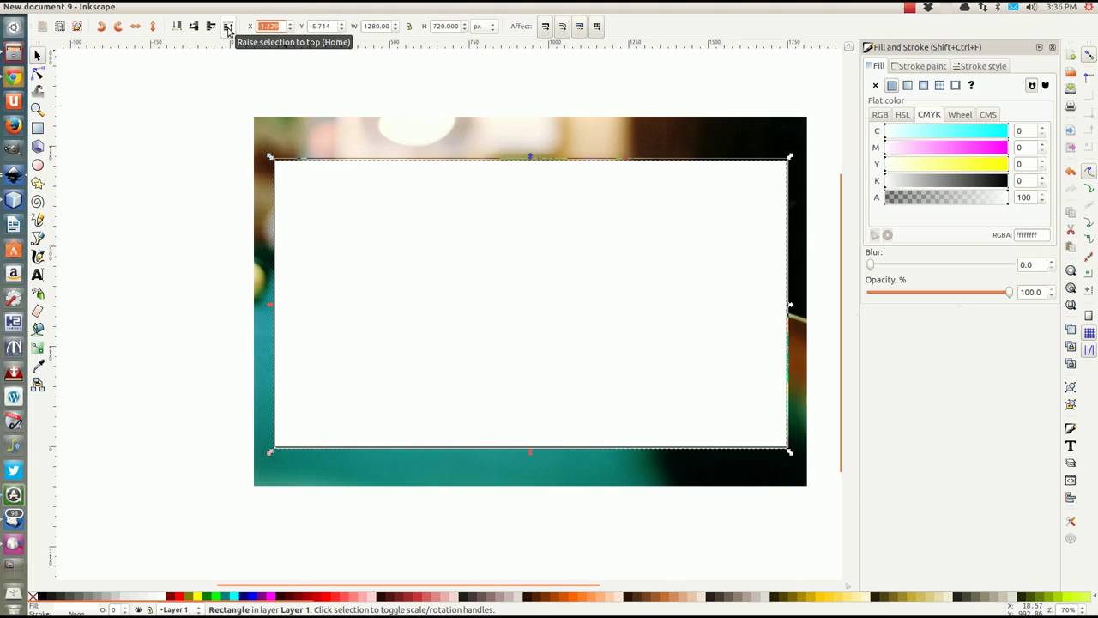
type("0")
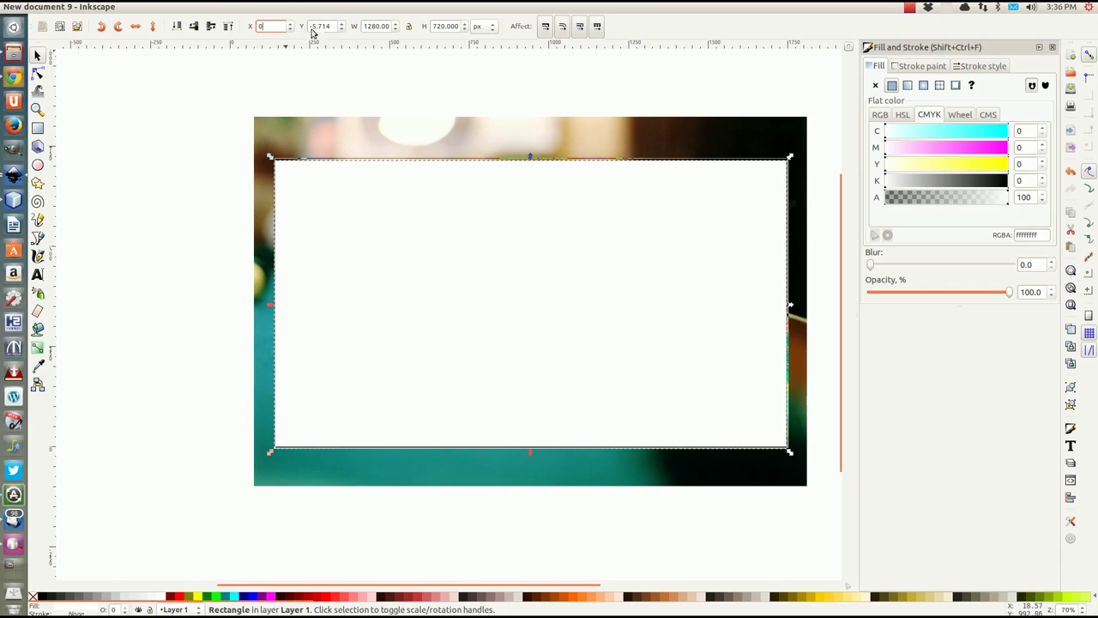
double_click(329, 27)
type("000")
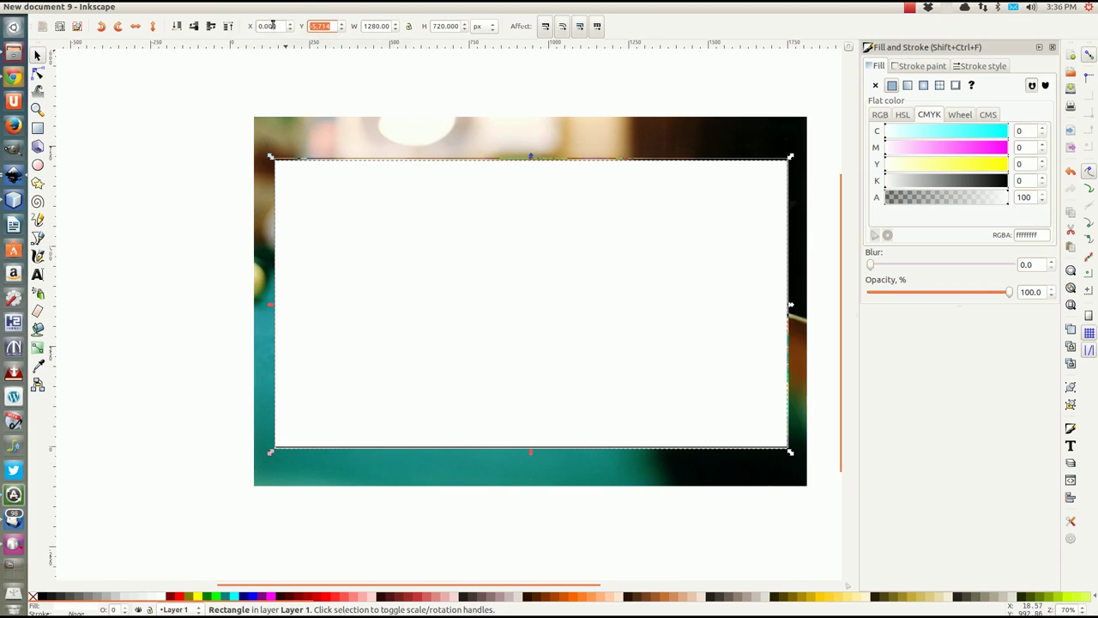
key("Return")
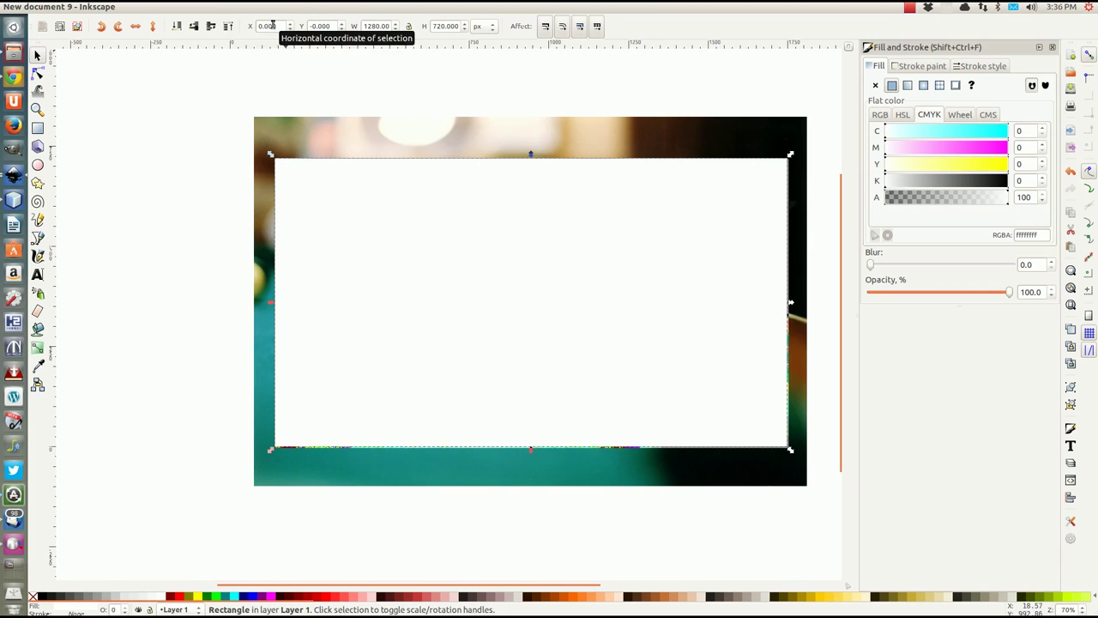
left_click(144, 172)
left_click(465, 225)
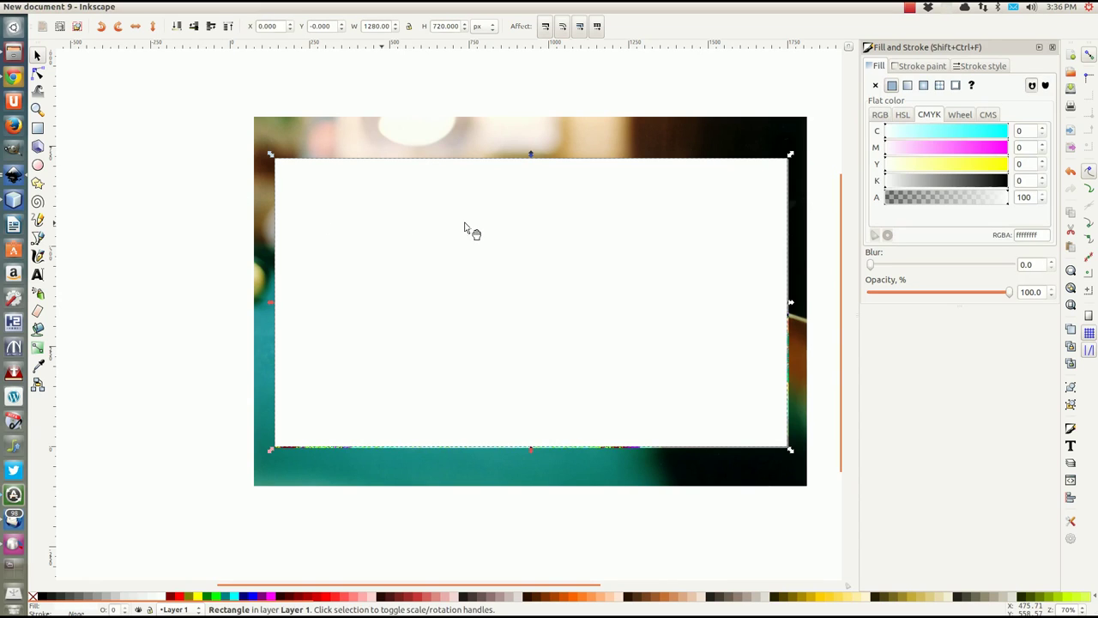
- Mask the pool-table photo with the white 1280 × 720 rectangle
left_click(431, 140, "shift")
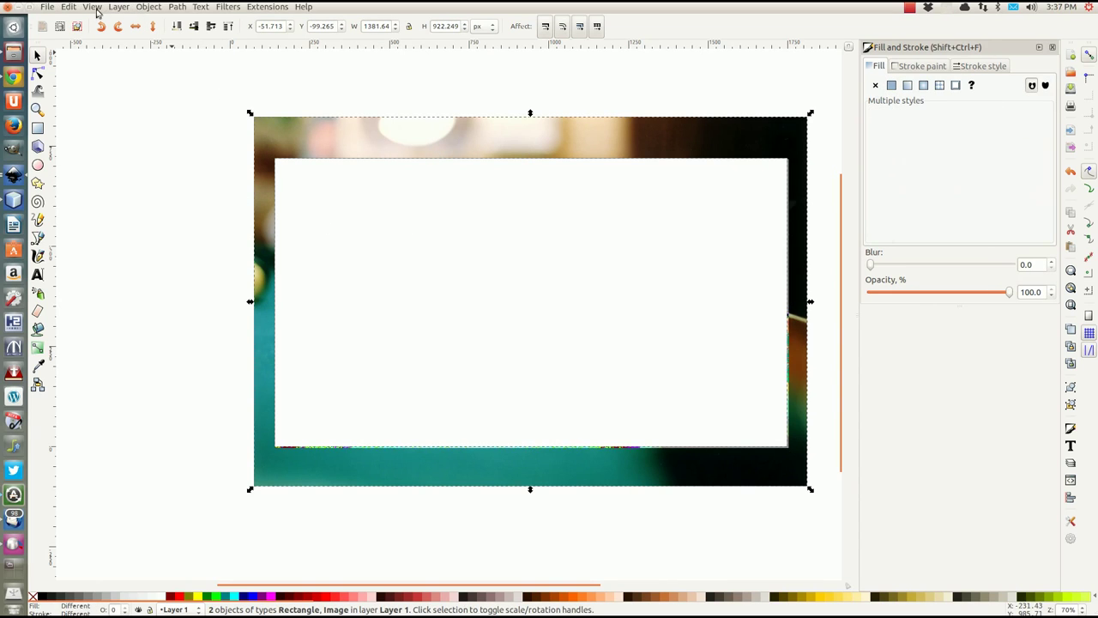
left_click(149, 7)
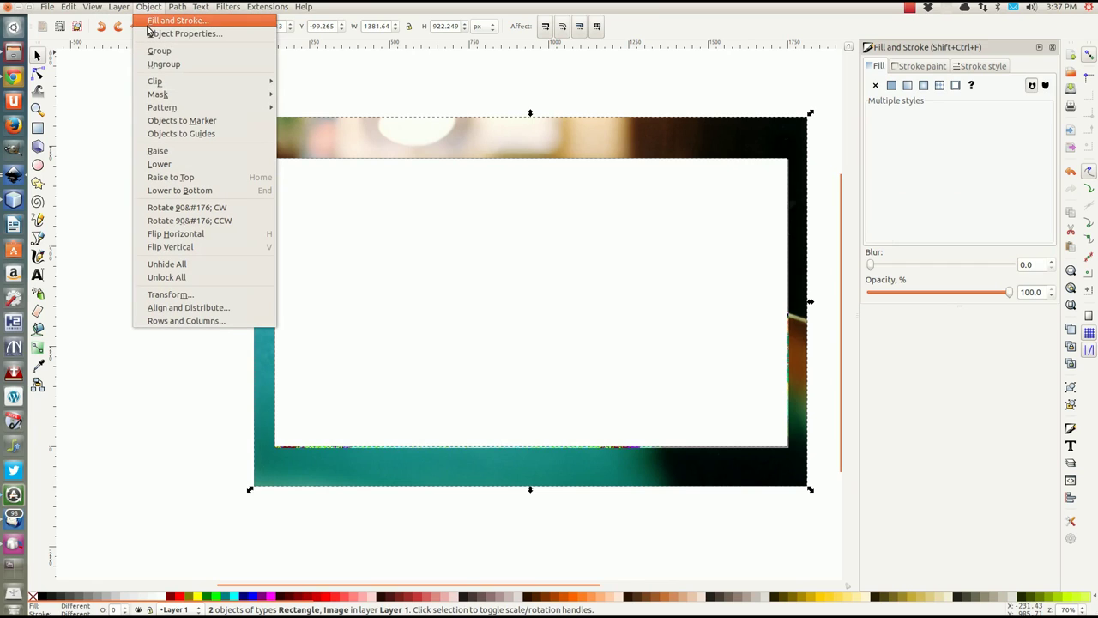
mouse_move(157, 94)
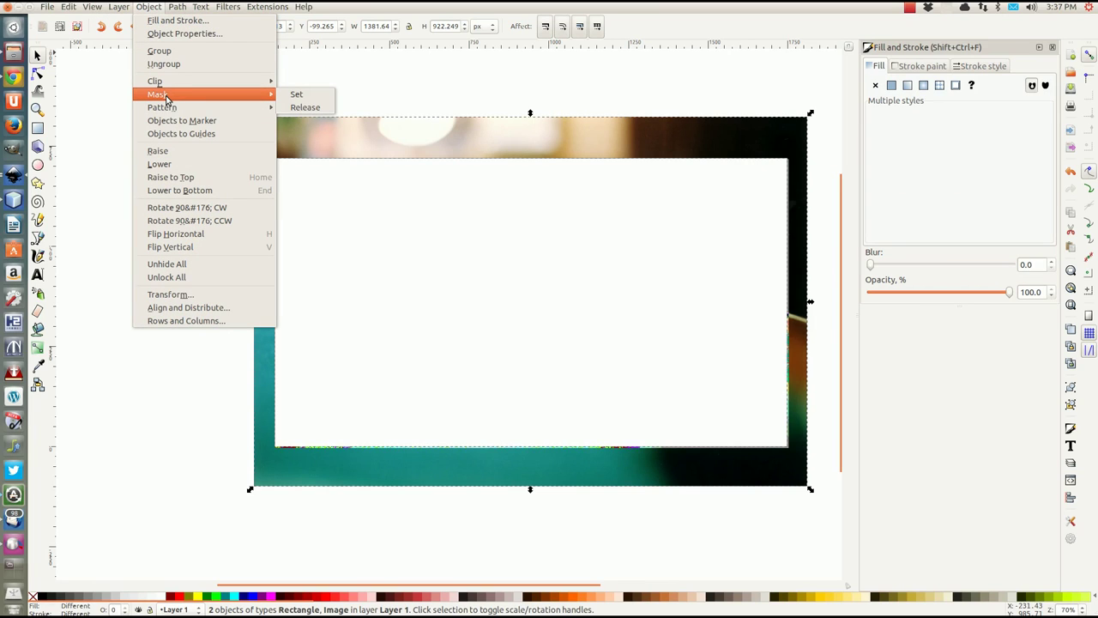
left_click(304, 96)
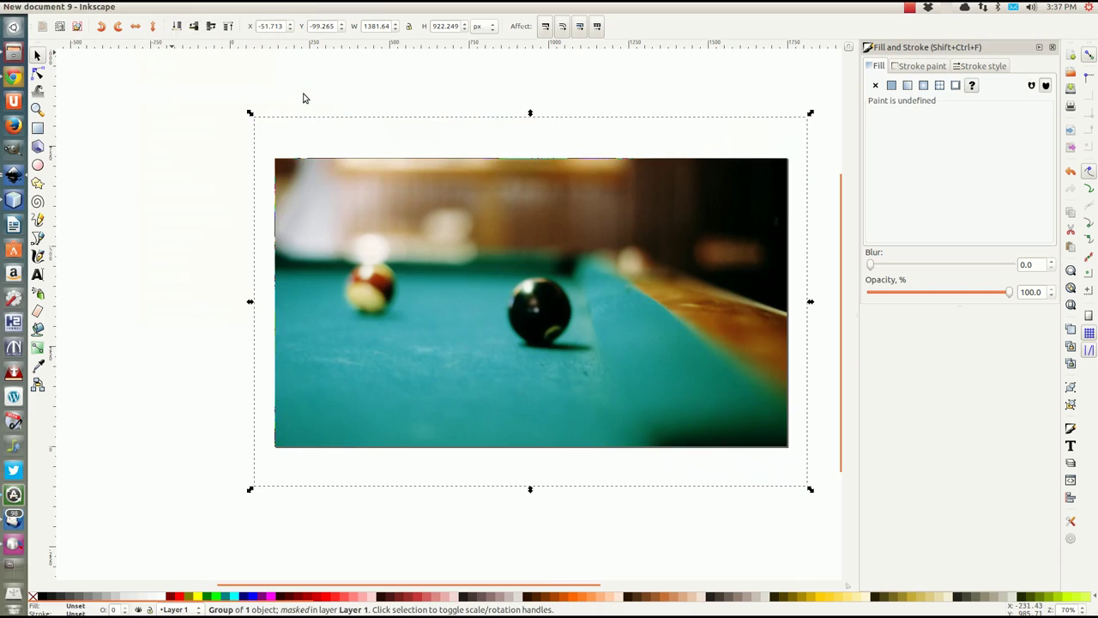
left_click(194, 102)
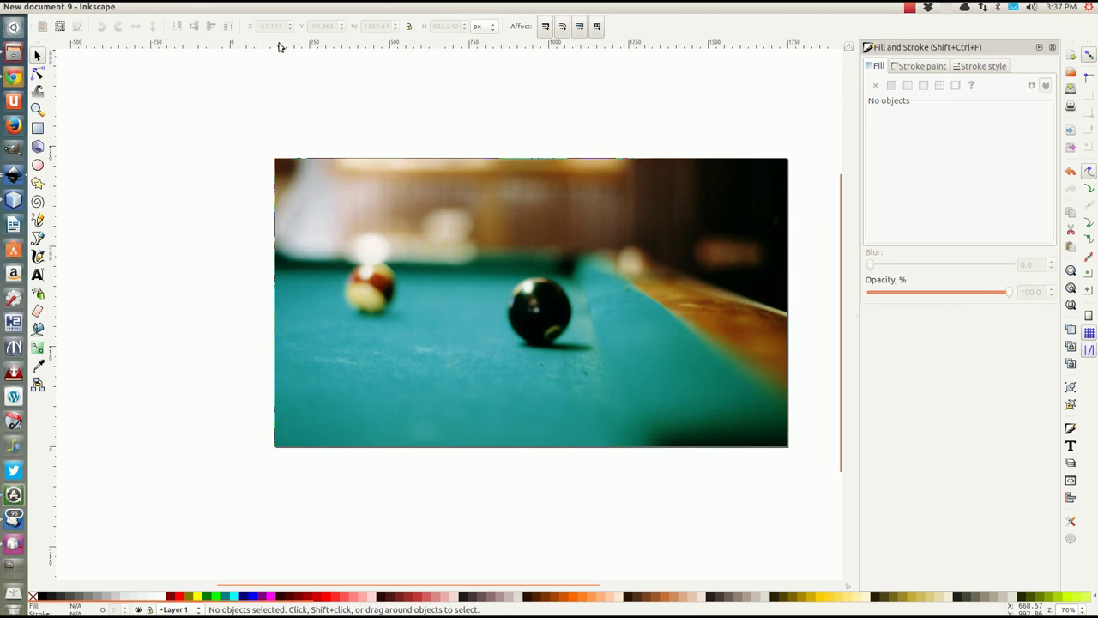
mouse_move(119, 7)
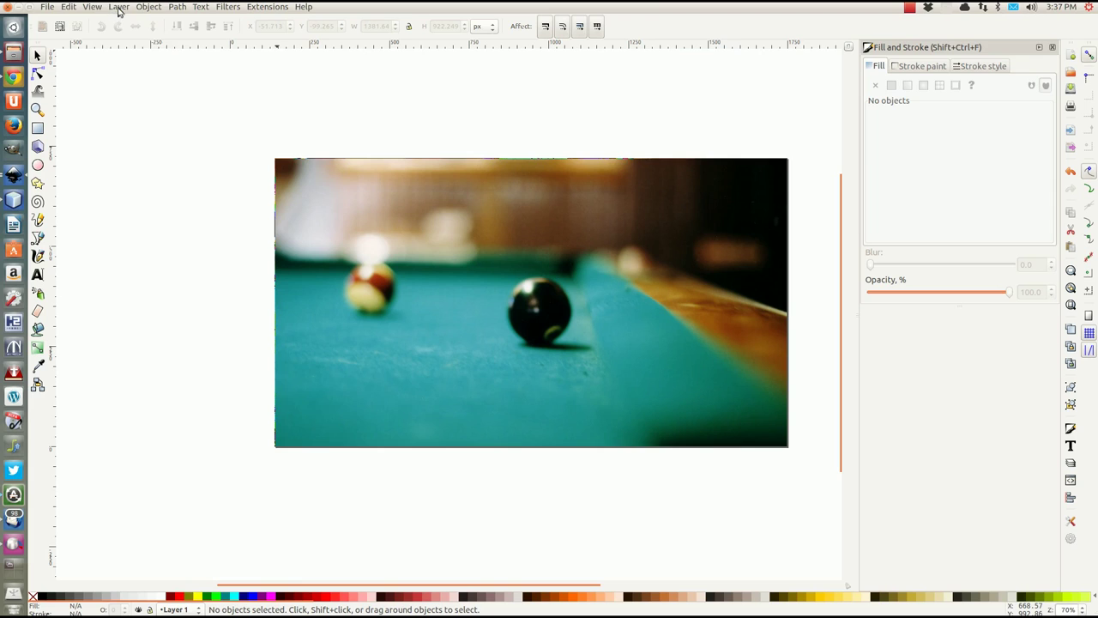
- Rename Layer 1 to 'background' and lock it in the Layers panel
left_click(120, 9)
left_click(133, 199)
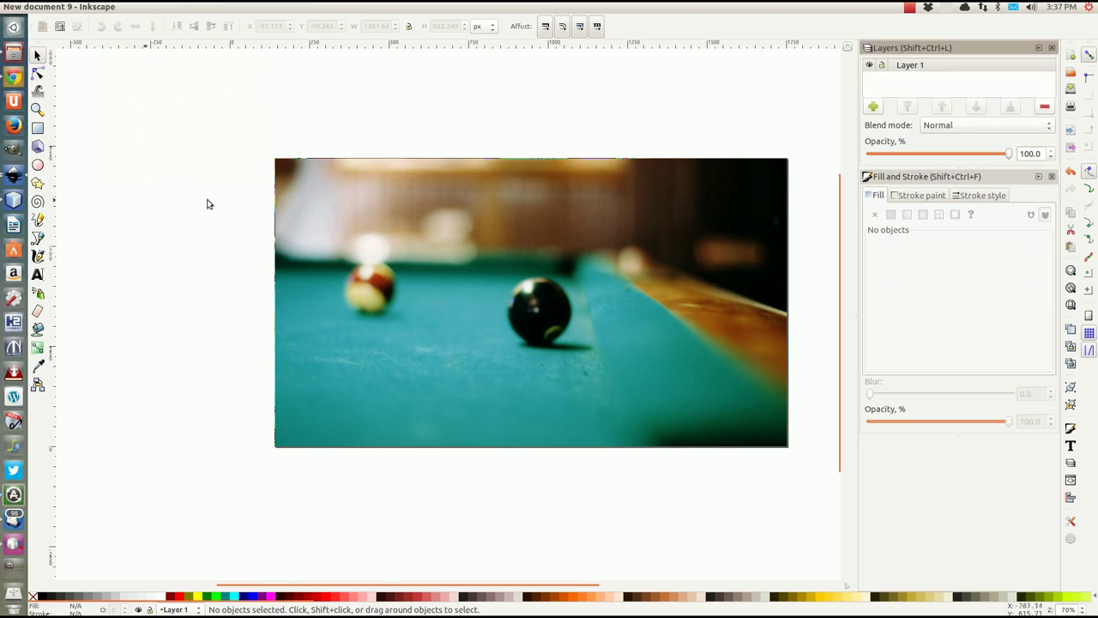
left_click_drag(957, 164, 944, 352)
double_click(910, 65)
type("background")
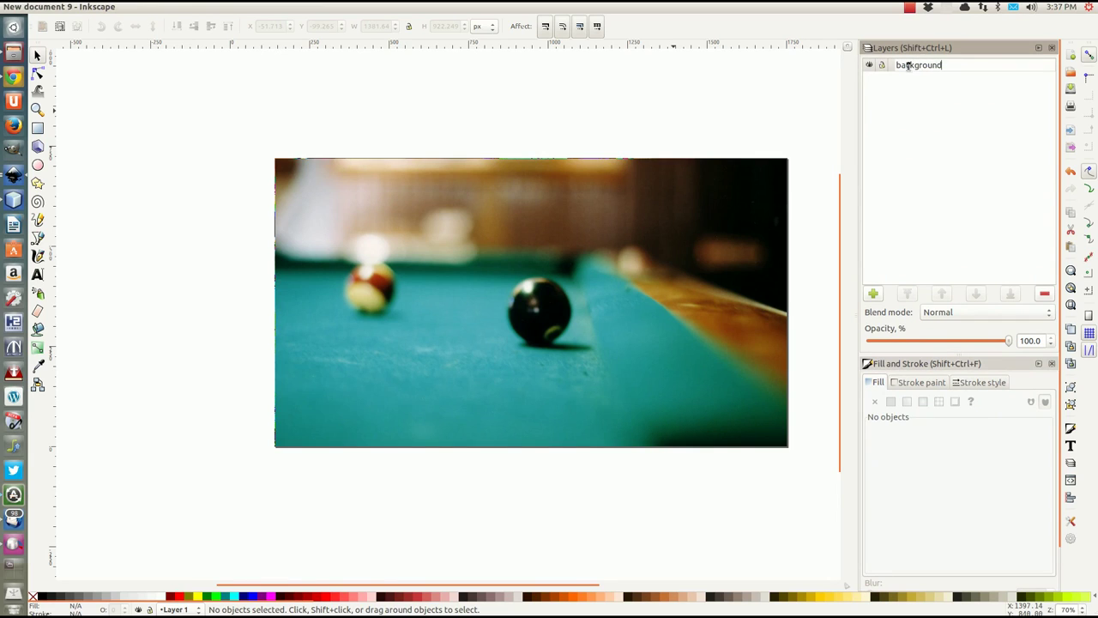
left_click(881, 68)
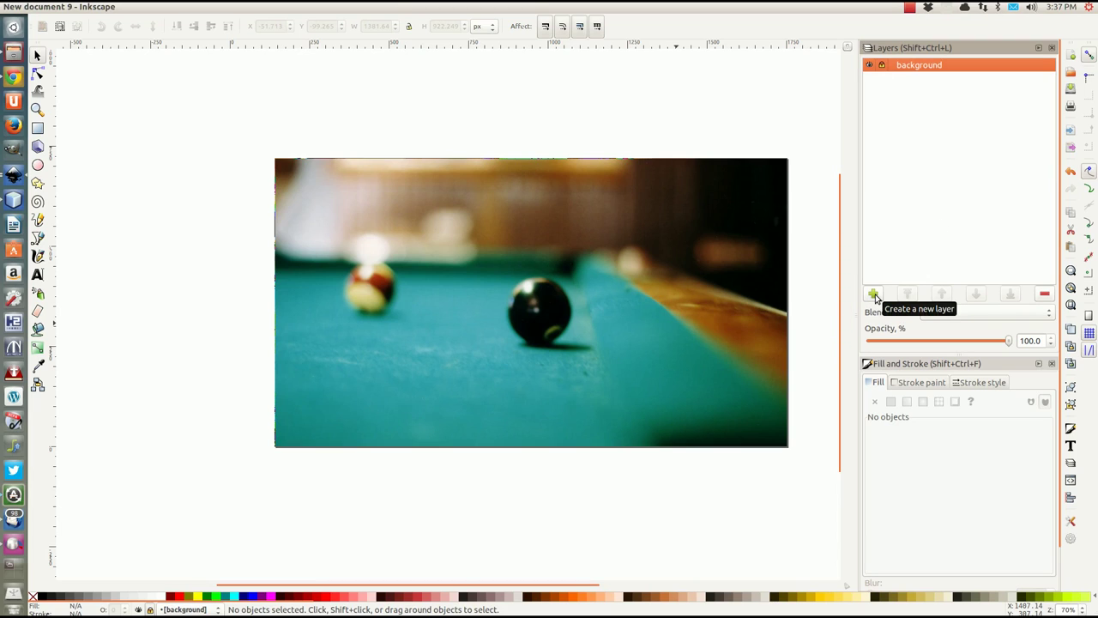
left_click(874, 295)
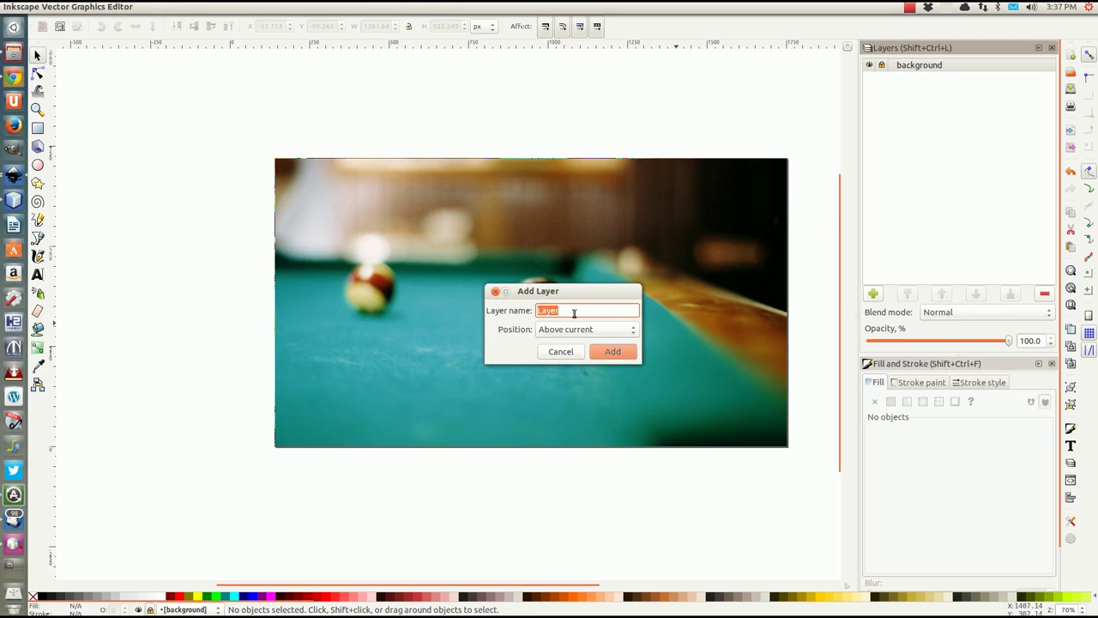
- Add a layer named 'navigation' above the background layer
type("navigation")
left_click(606, 352)
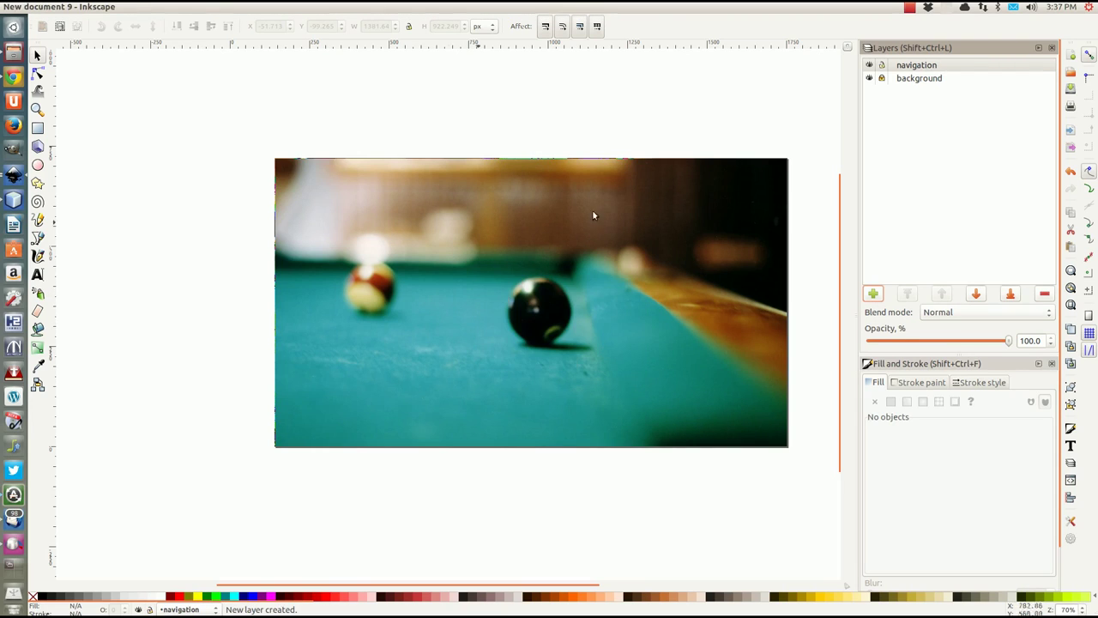
- Draw a small 237 × 53 px rectangle and move it near the photo's top-right corner
left_click(38, 129)
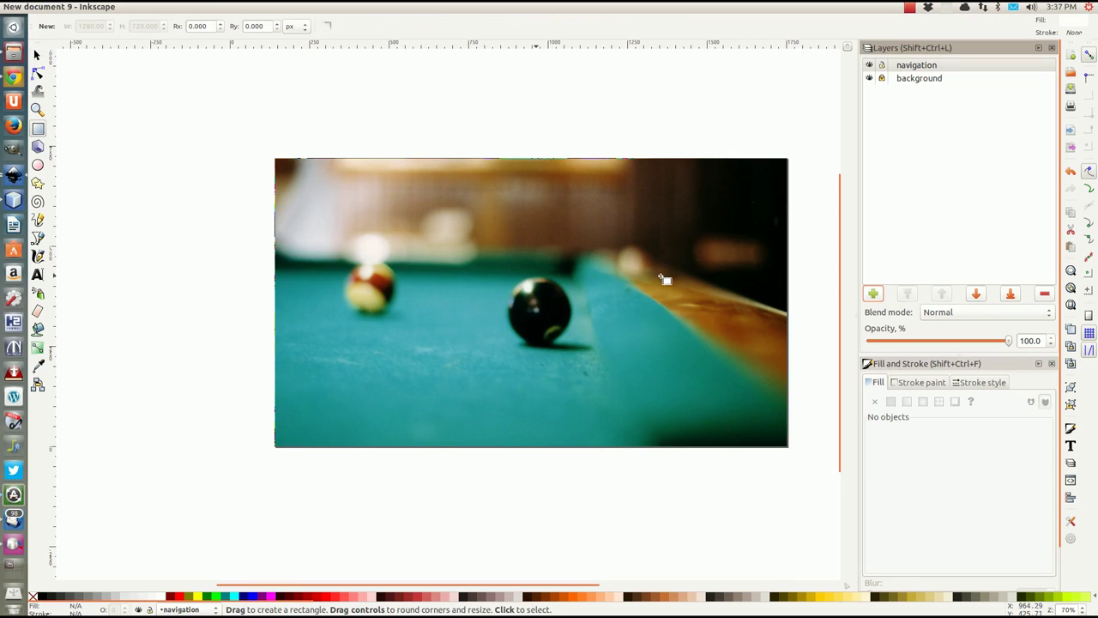
left_click_drag(662, 274, 757, 295)
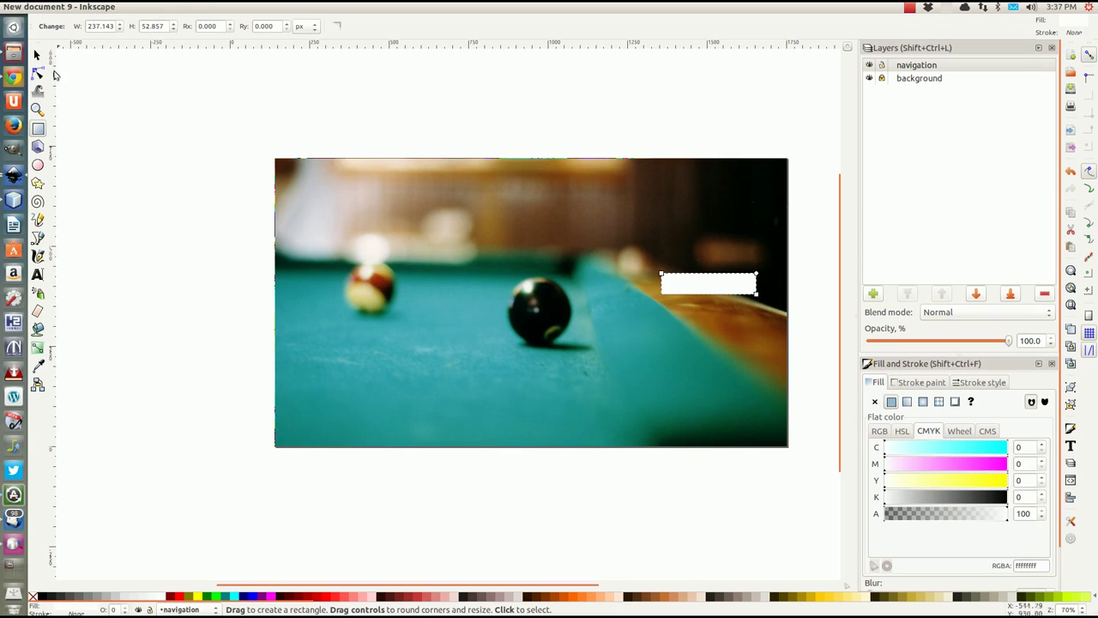
key("s")
left_click_drag(691, 289, 647, 241)
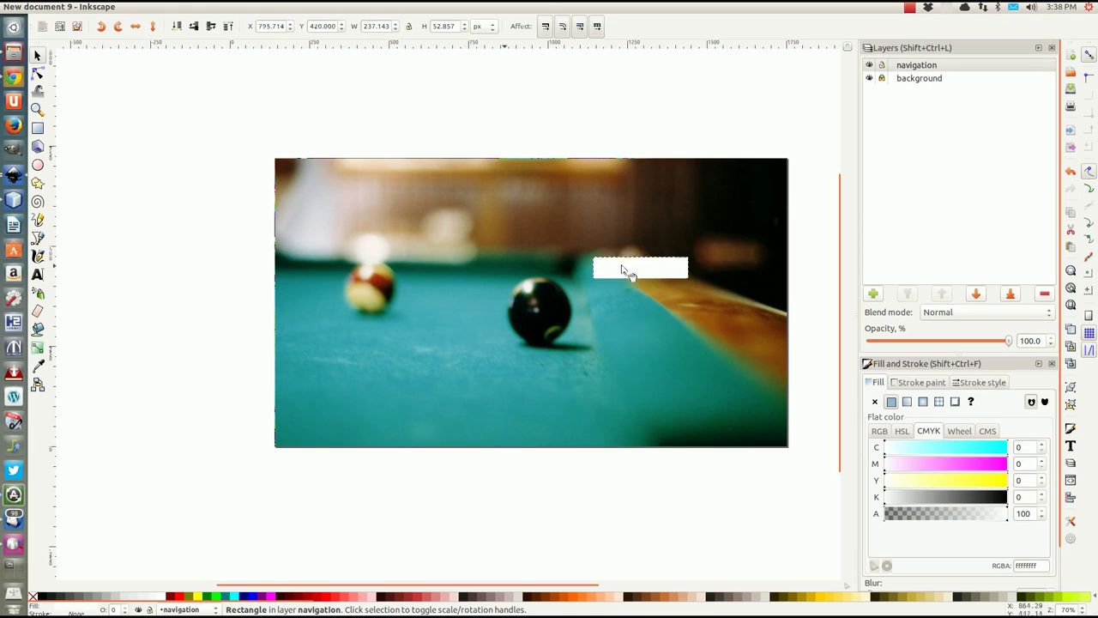
scroll(648, 240, "up", 2)
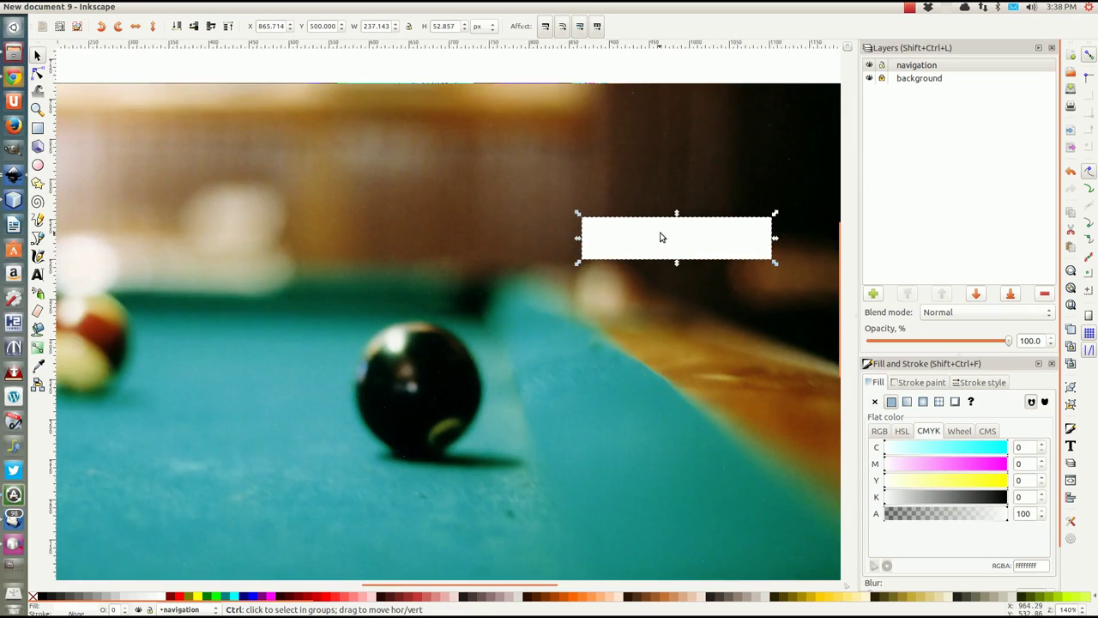
scroll(648, 240, "up", 1)
scroll(644, 242, "down", 2)
left_click_drag(642, 243, 689, 222)
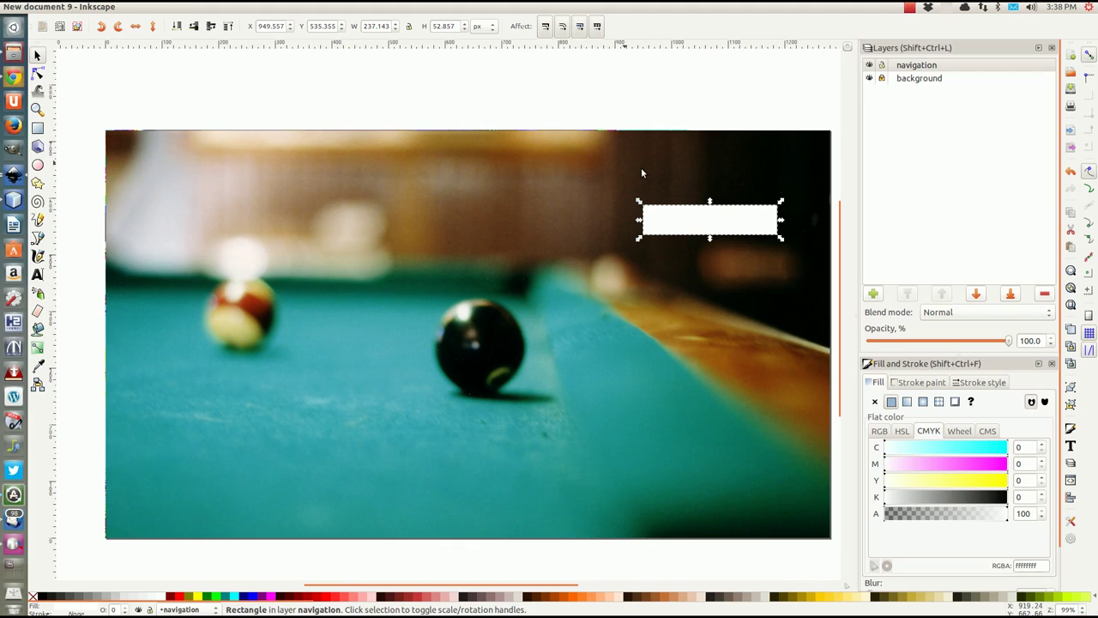
left_click_drag(694, 216, 703, 192)
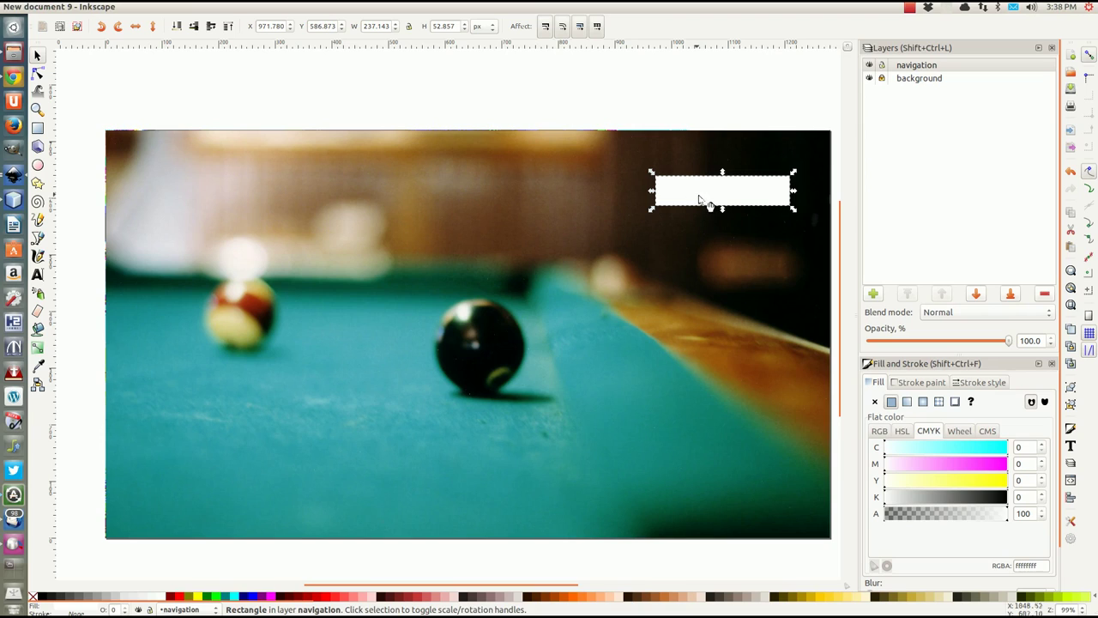
left_click(879, 432)
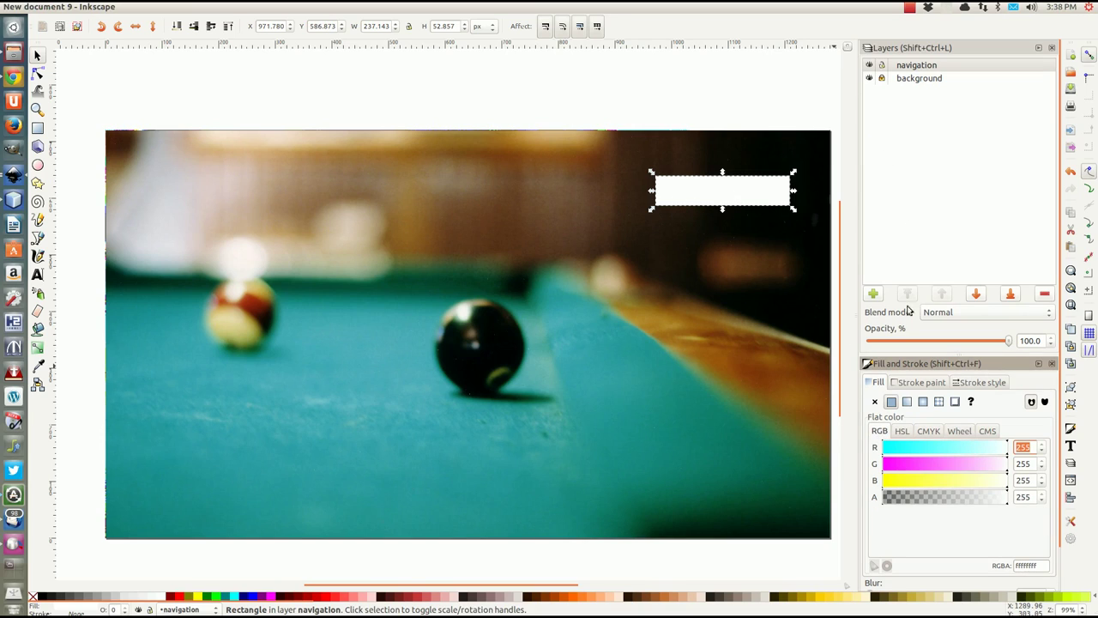
- Apply a linear gradient fill to the navigation rectangle and view its stops
left_click(908, 402)
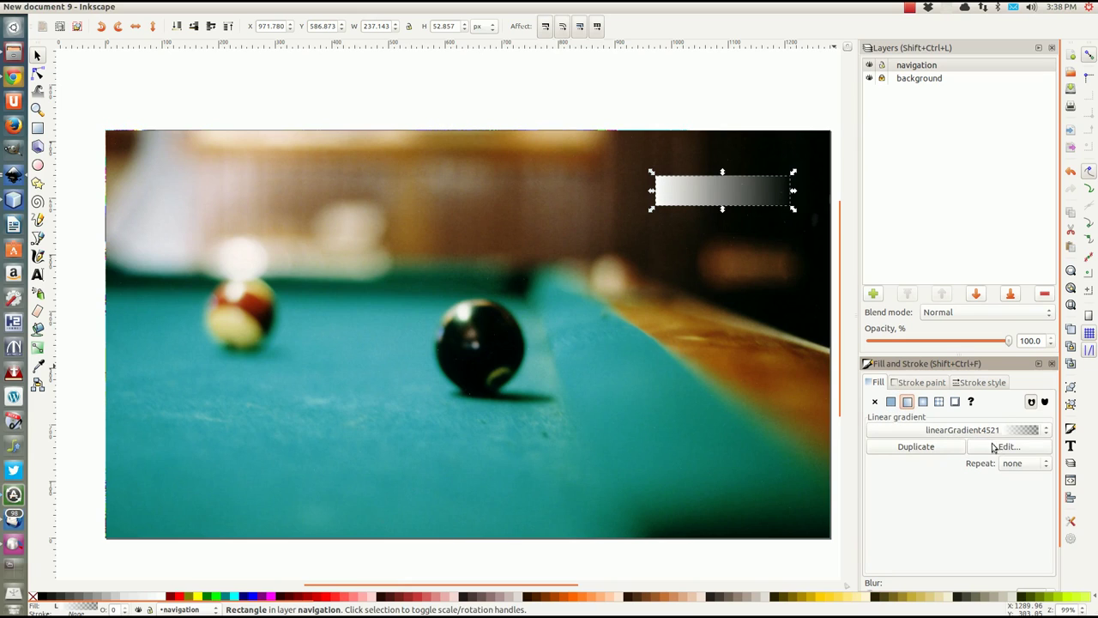
left_click(1007, 448)
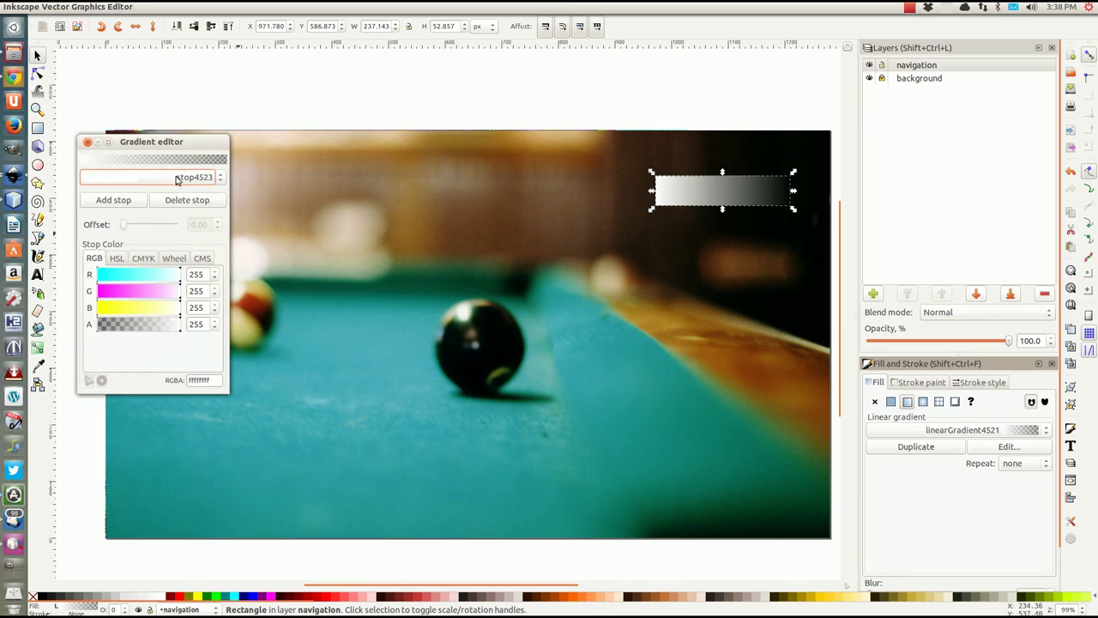
left_click(87, 142)
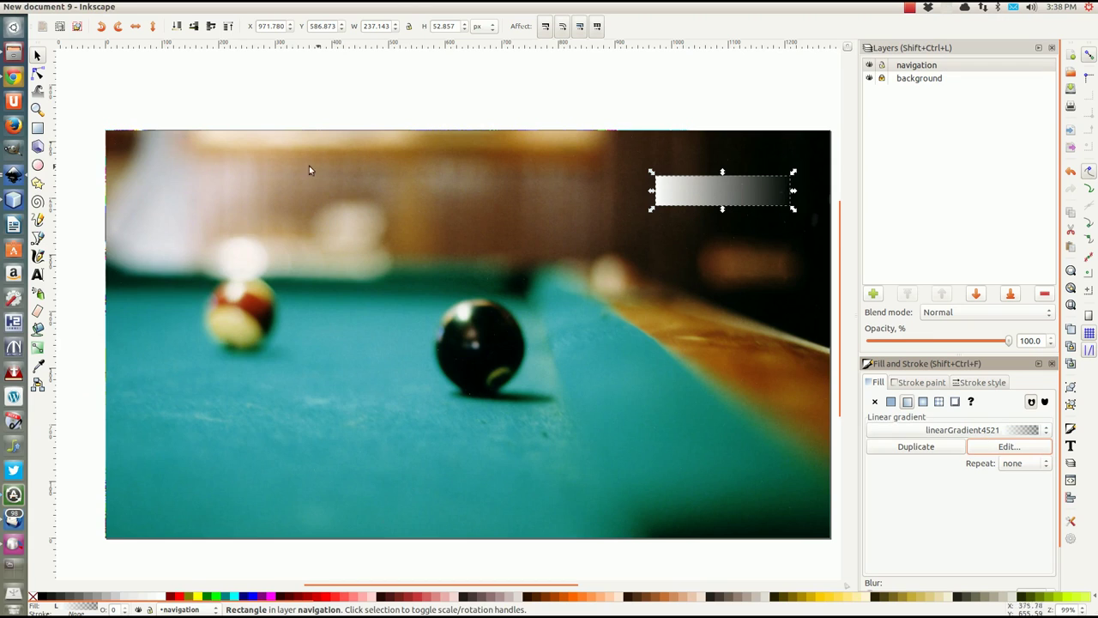
- Reorient the rectangle's gradient to run vertically from the bar's top edge
left_click(37, 74)
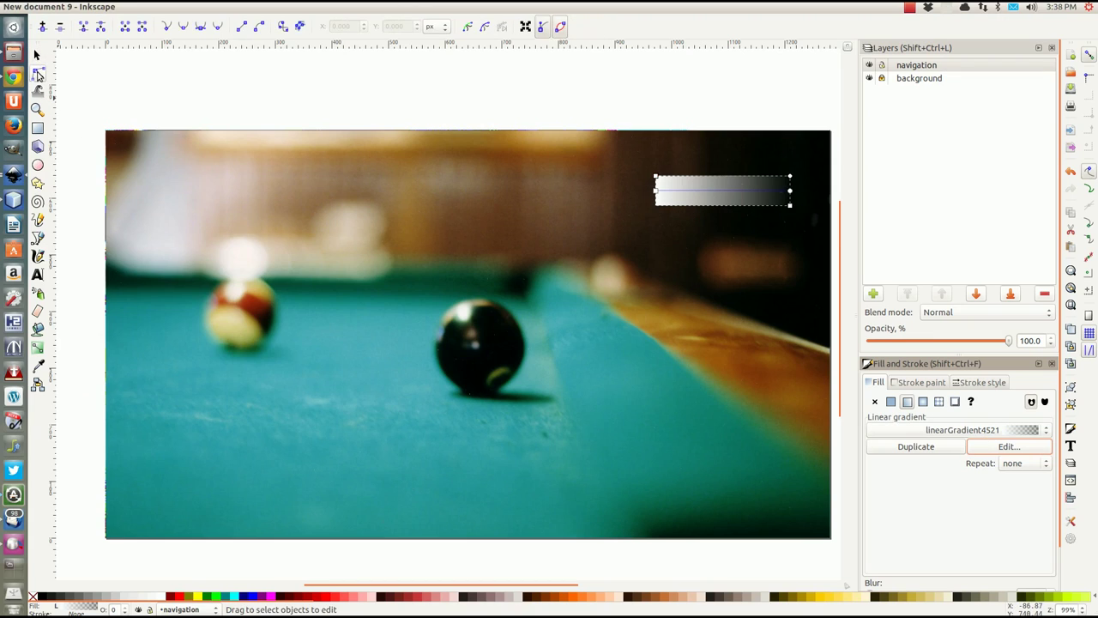
mouse_move(656, 189)
left_mouse_down()
mouse_move(711, 150)
mouse_move(728, 170)
left_mouse_up()
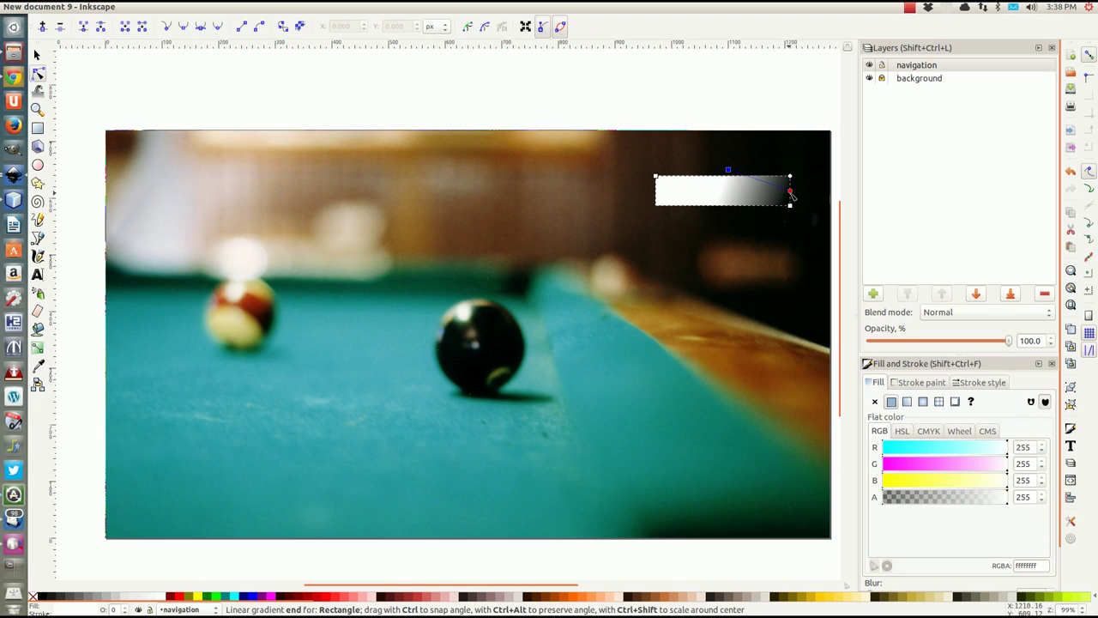
left_click_drag(790, 190, 730, 209)
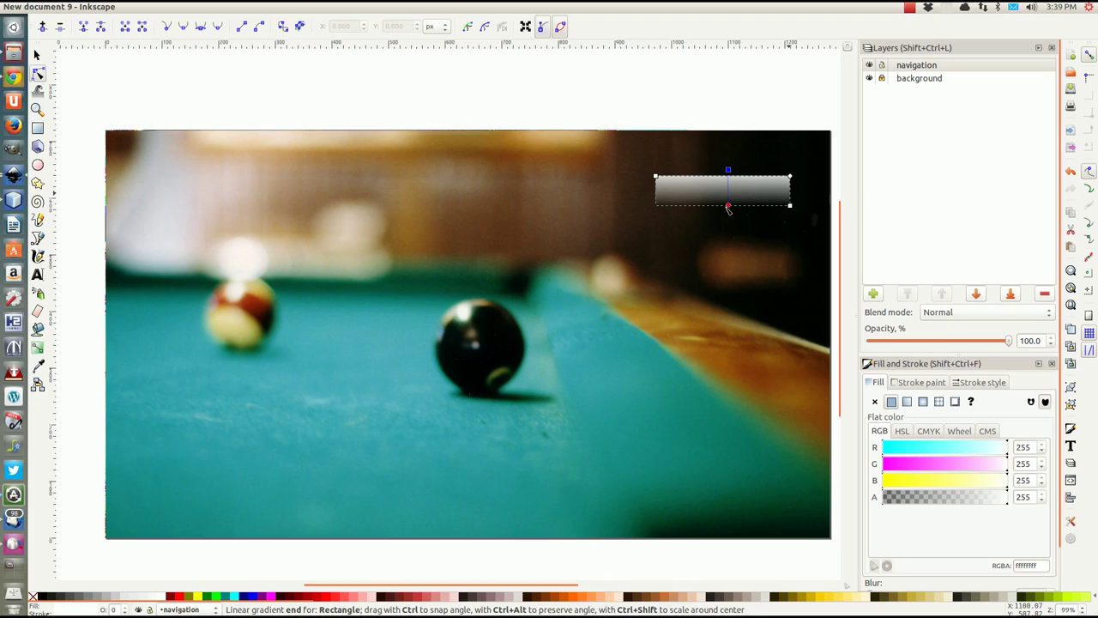
left_click_drag(728, 170, 729, 175)
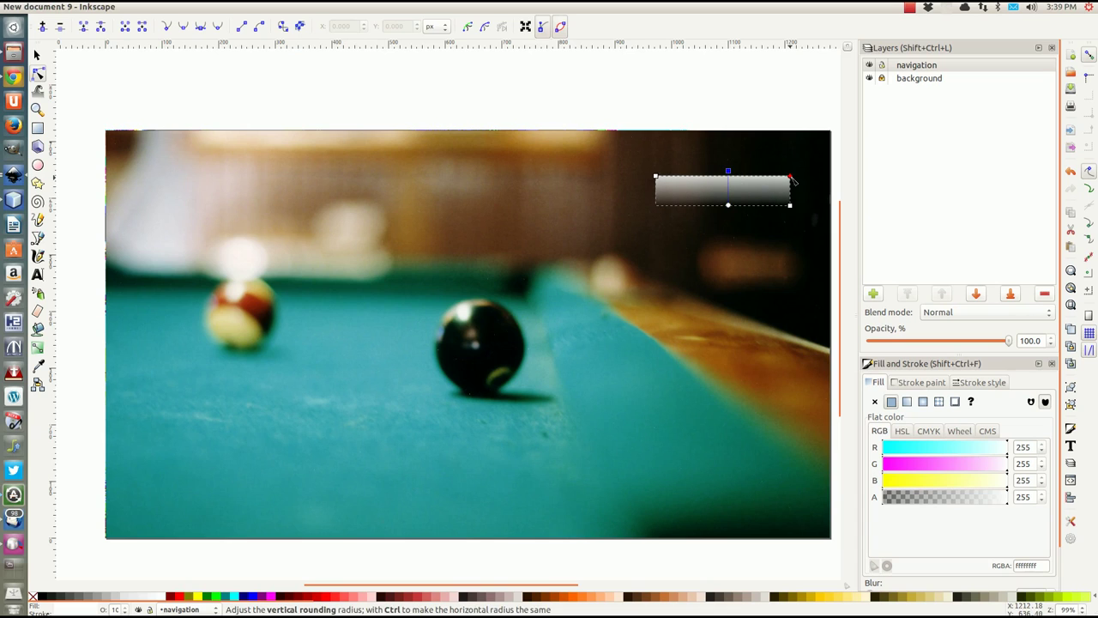
scroll(794, 181, "up", 2)
scroll(793, 179, "up", 1)
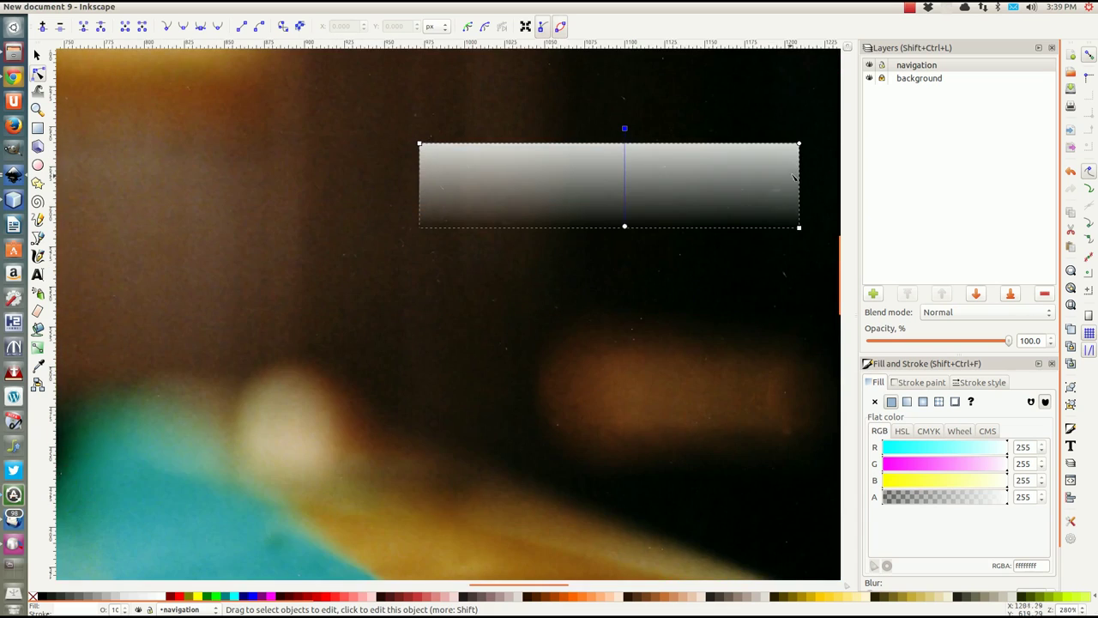
left_click(801, 153)
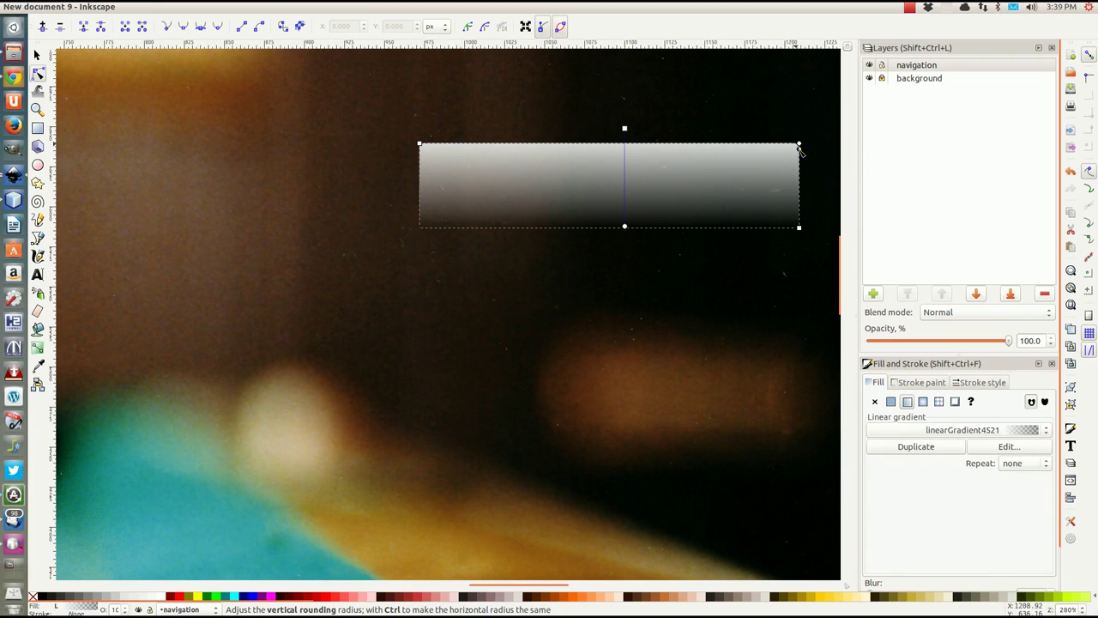
scroll(582, 249, "up", 1)
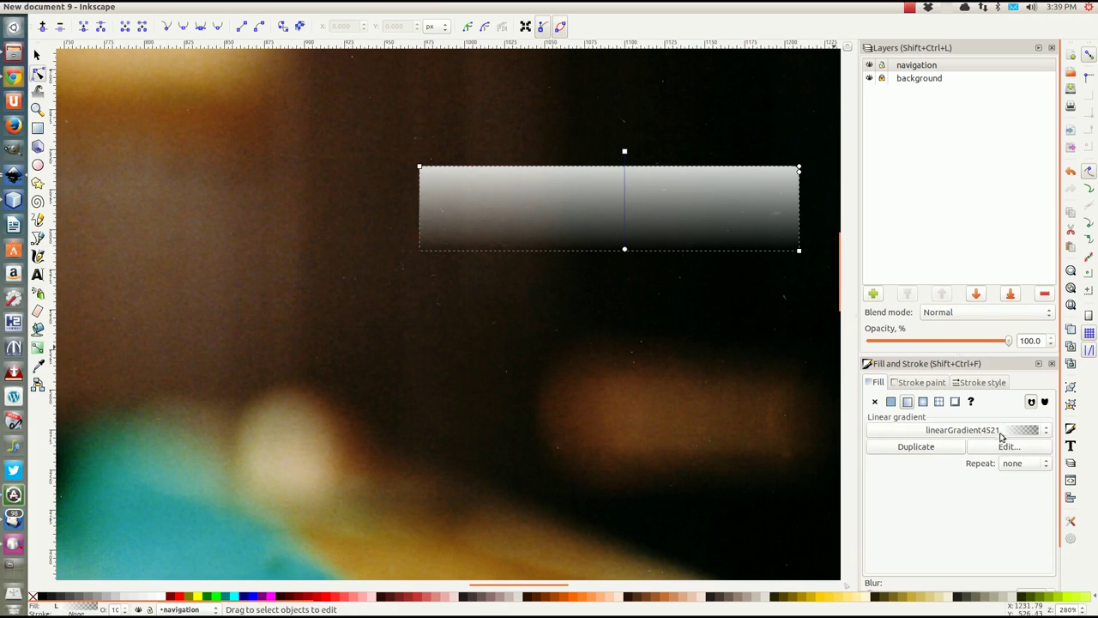
- Set the top stop to cream fff6d5 and the bottom to a mostly transparent #F4EED7
left_click(625, 152)
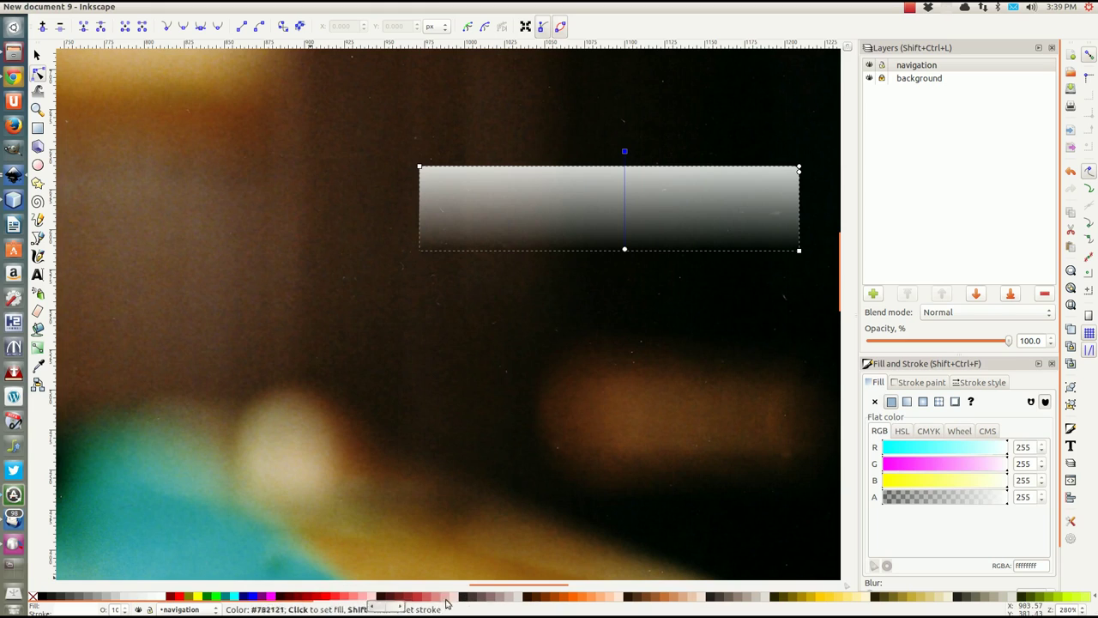
left_click(867, 597)
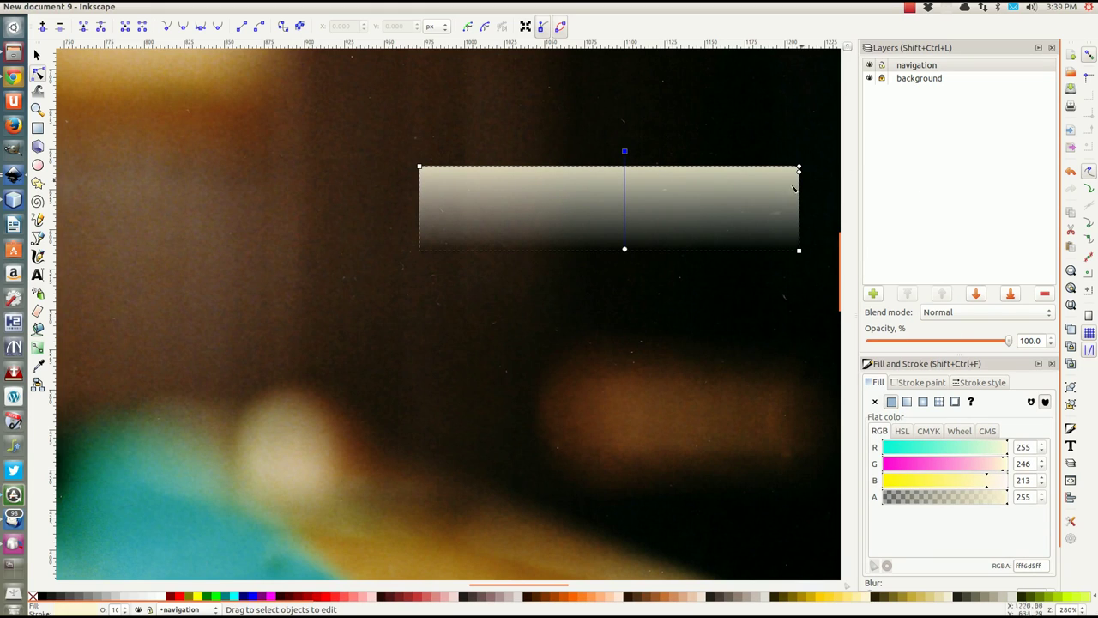
left_click(625, 251)
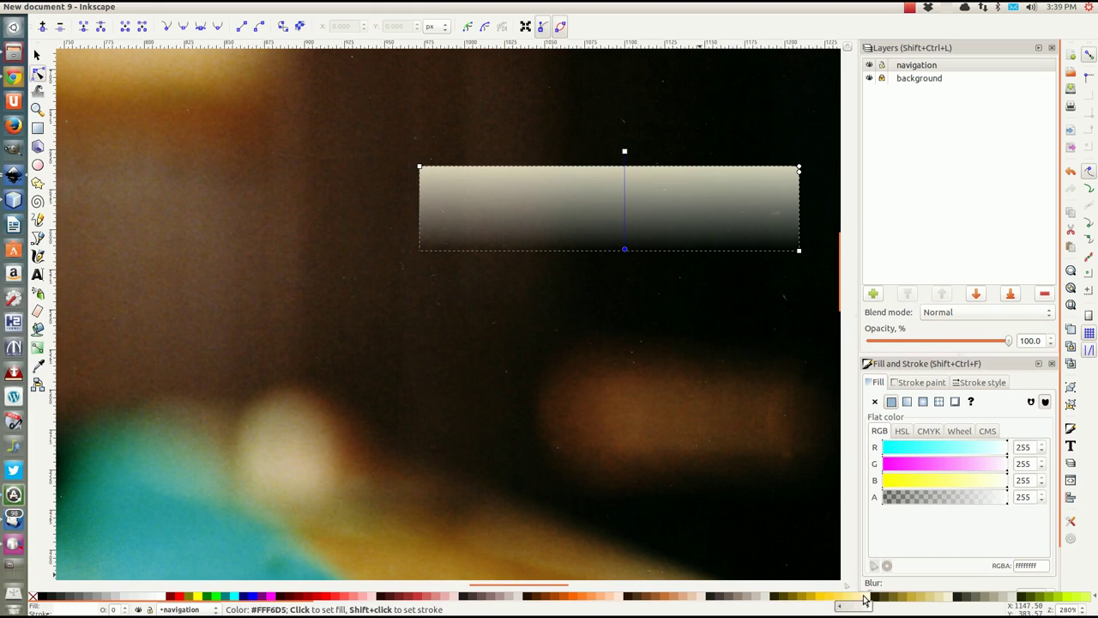
left_click(948, 598)
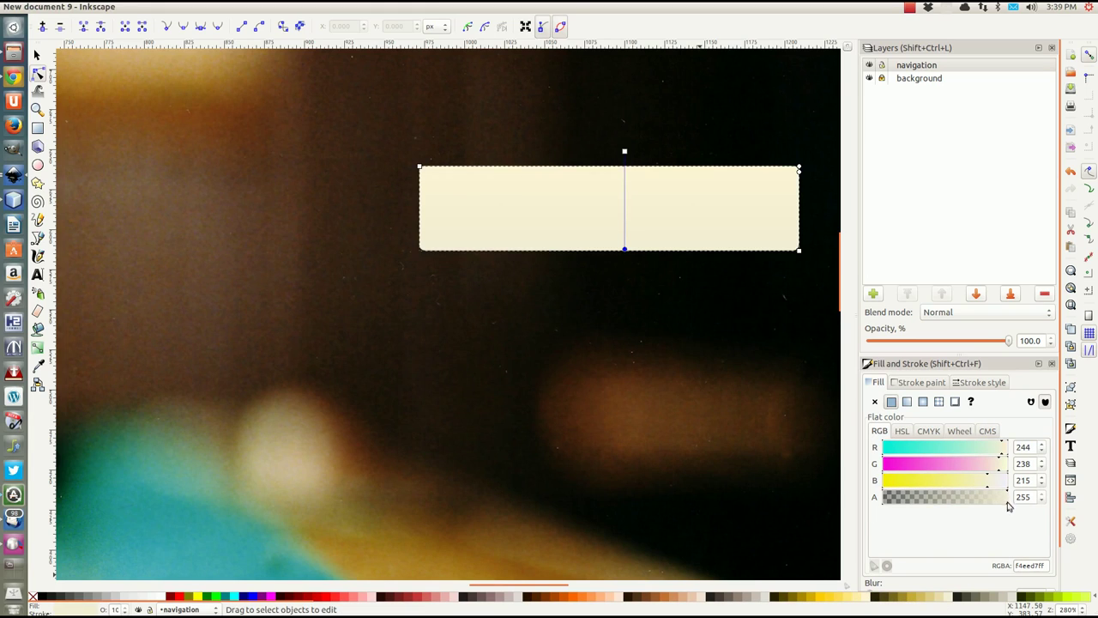
left_click_drag(1008, 503, 911, 505)
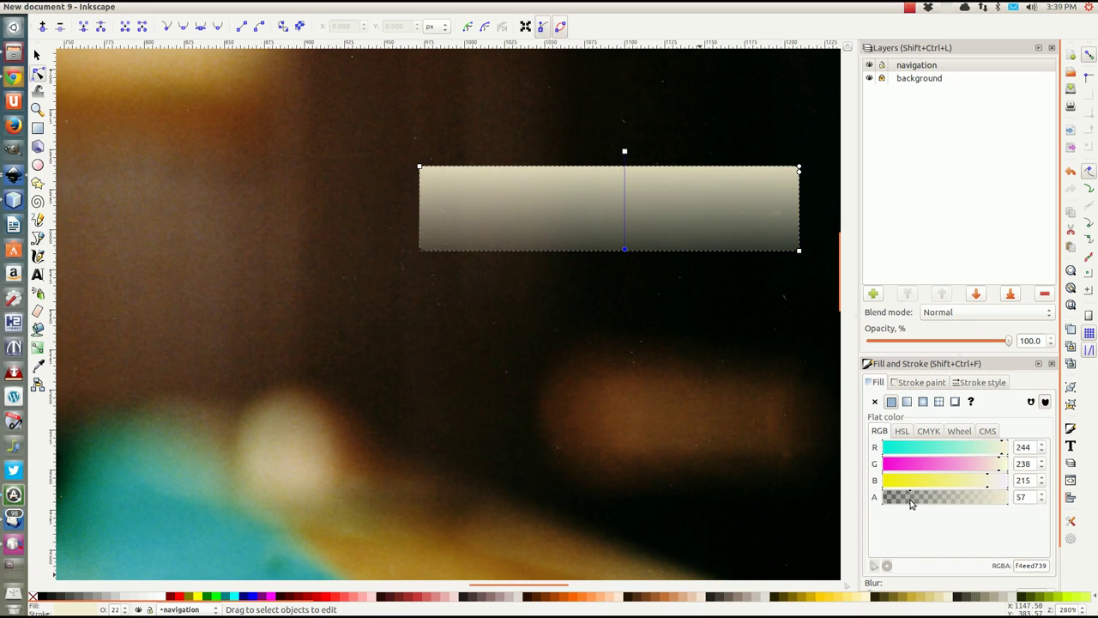
left_click(37, 54)
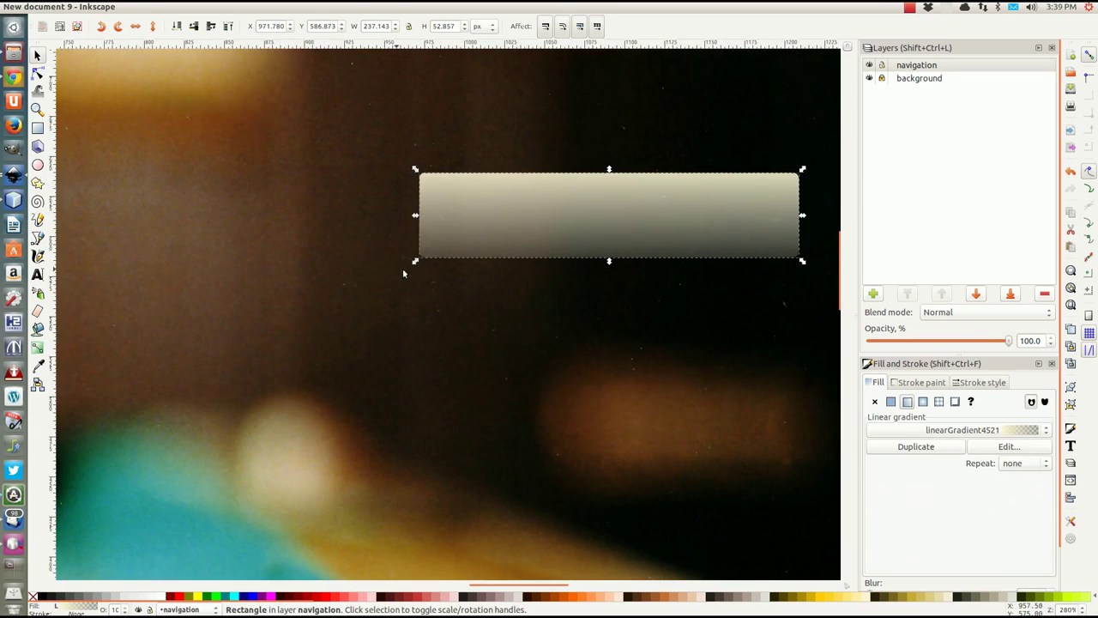
scroll(531, 266, "down", 2, "ctrl")
- Reselect the button rectangle and give it a flat-colour stroke
left_click(490, 140)
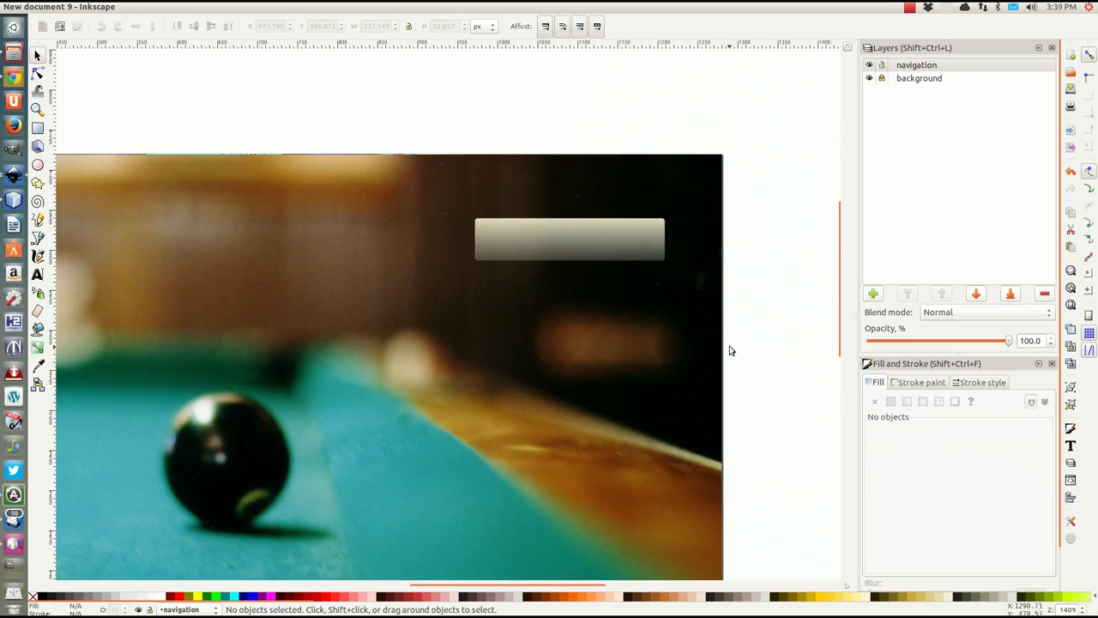
scroll(612, 346, "down", 1)
scroll(612, 346, "up", 2)
left_click(581, 249)
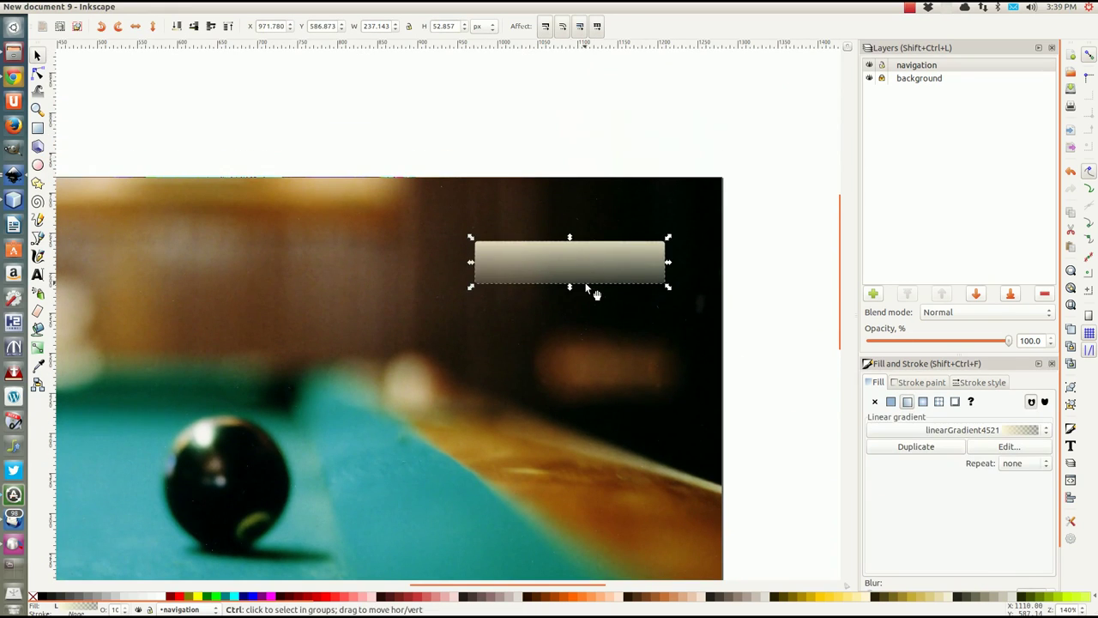
scroll(591, 289, "up", 2, "ctrl")
left_click(910, 382)
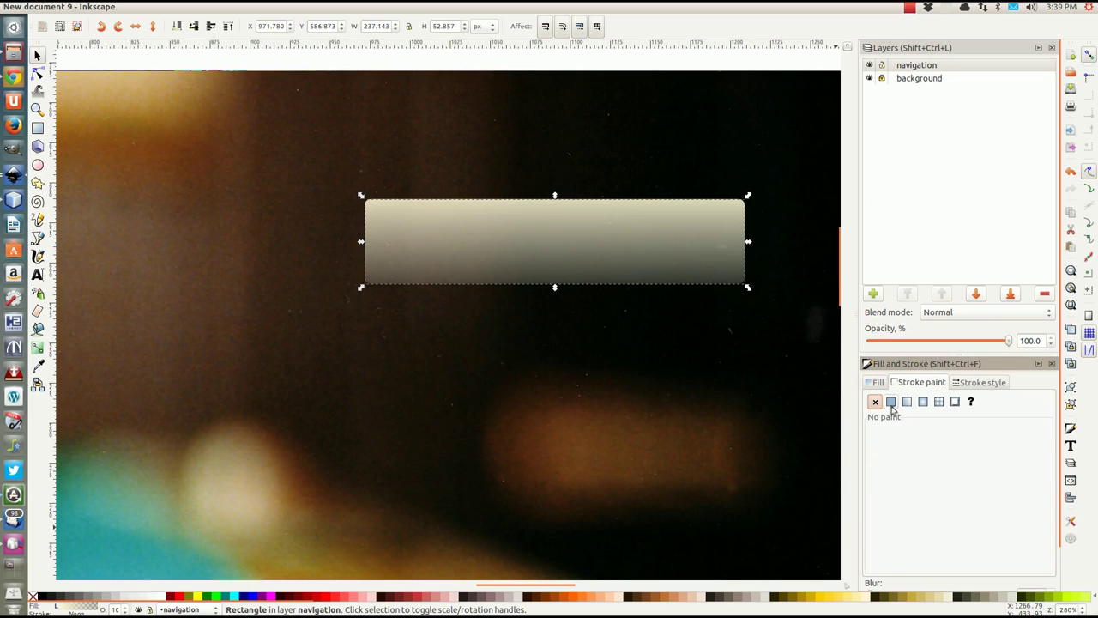
left_click(890, 401)
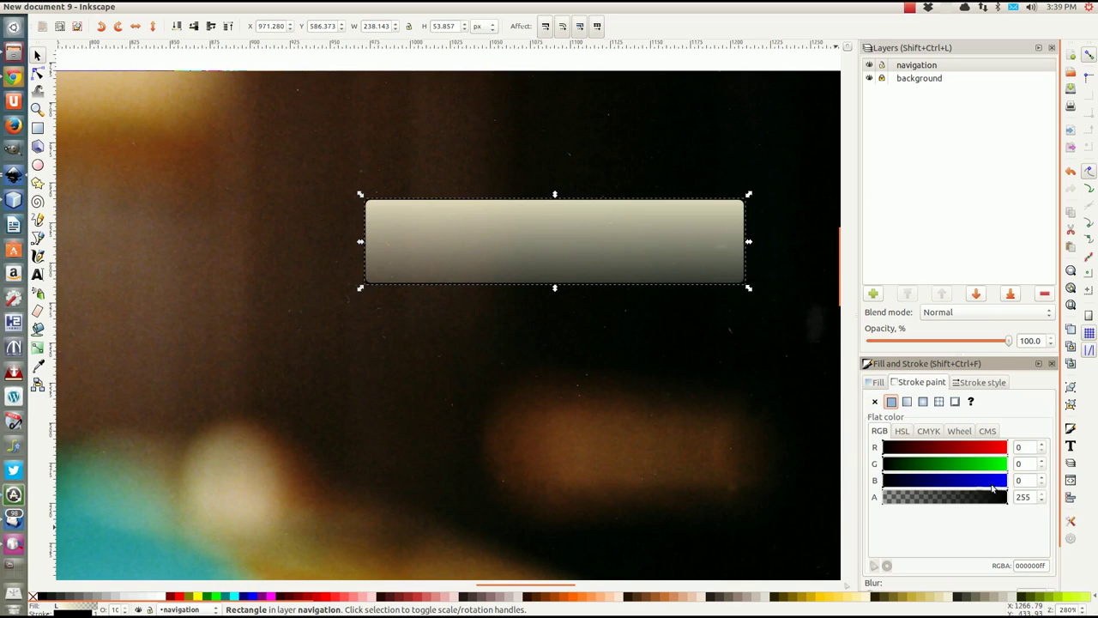
- Set the stroke colour to RGB 255, 255, 255 with RGBA ffffff00
left_click(1026, 447)
type("255")
key("Return")
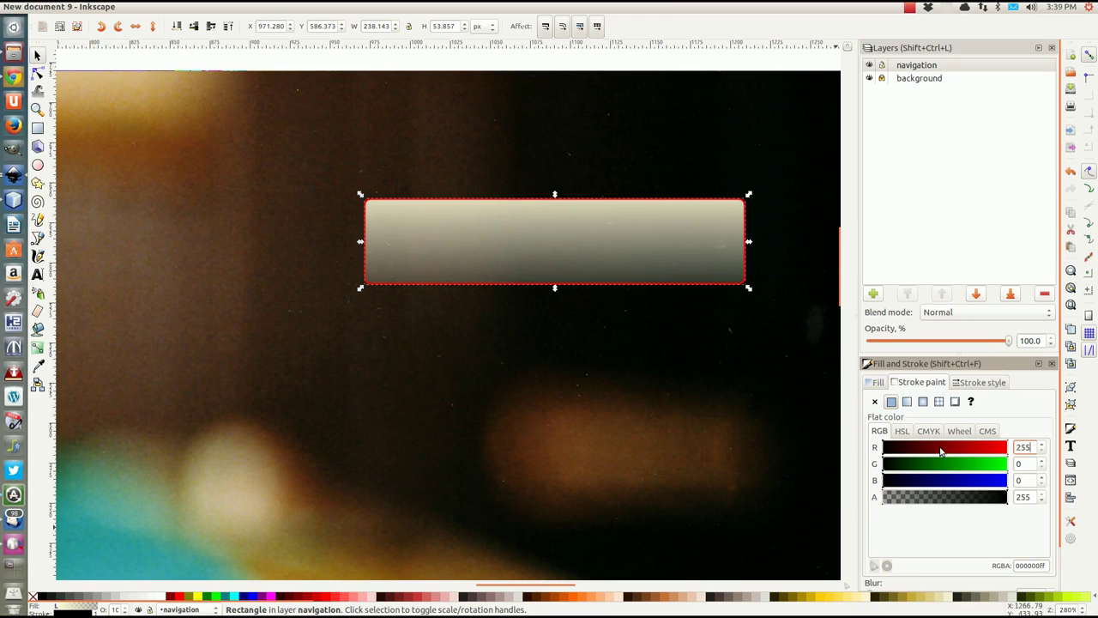
key("Tab")
type("255")
key("Tab")
type("255")
key("Tab")
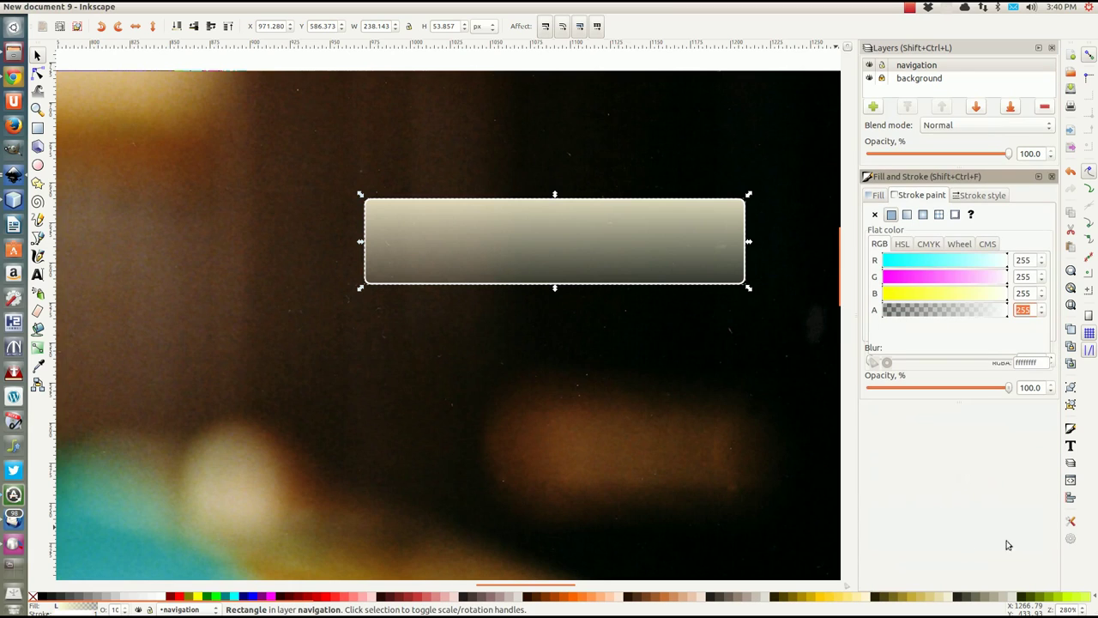
key("Tab")
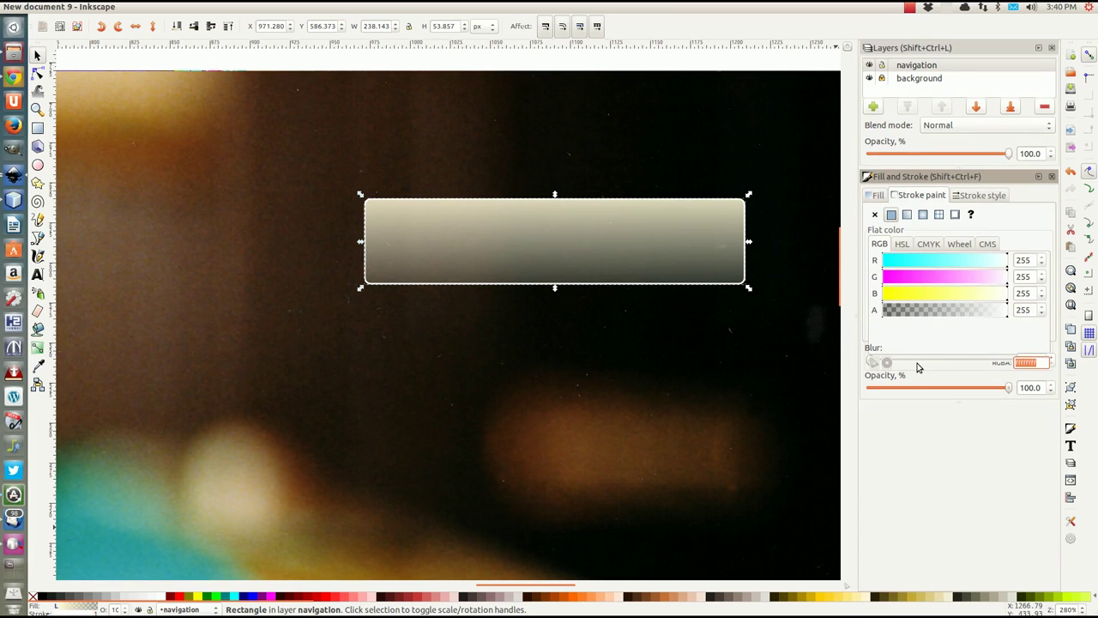
type("ff")
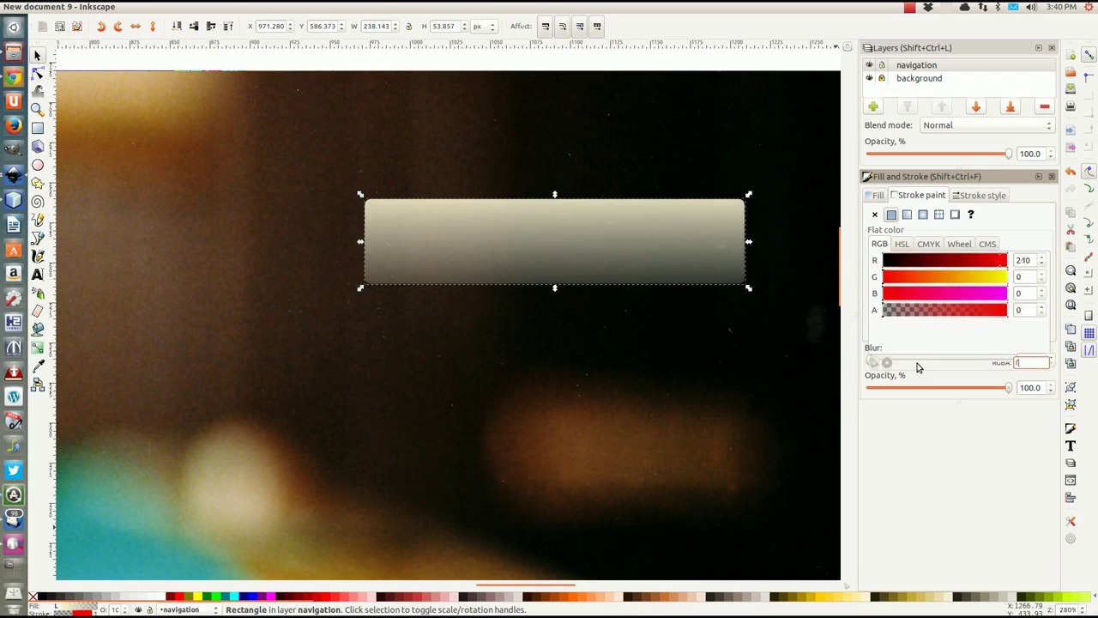
type("ffff00")
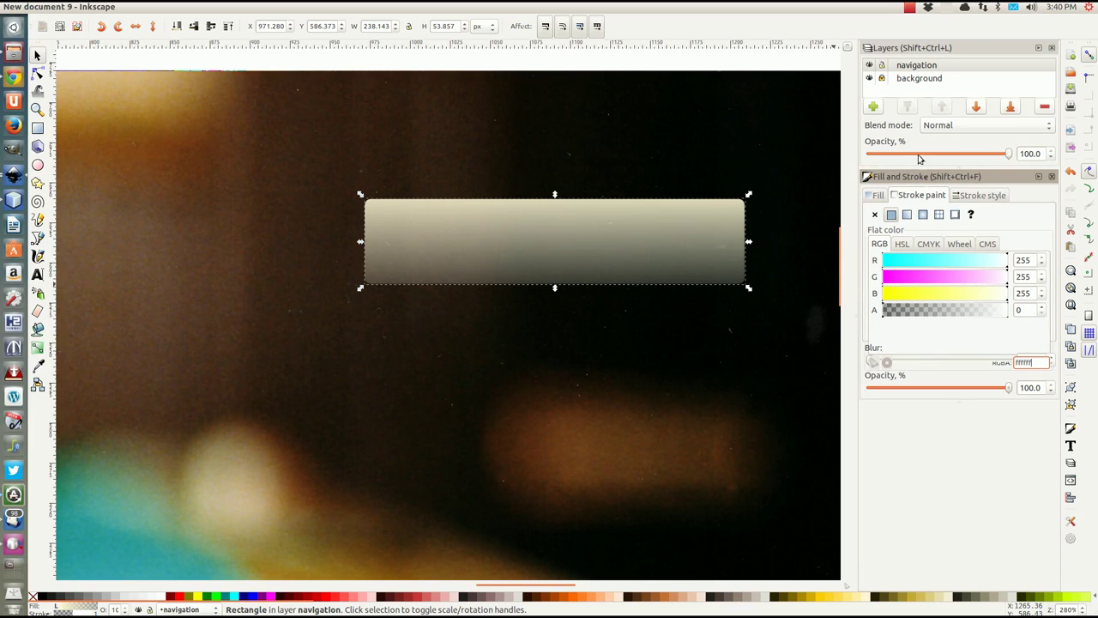
- Give the stroke a 3 px width and make the white outline fully opaque
left_click(982, 196)
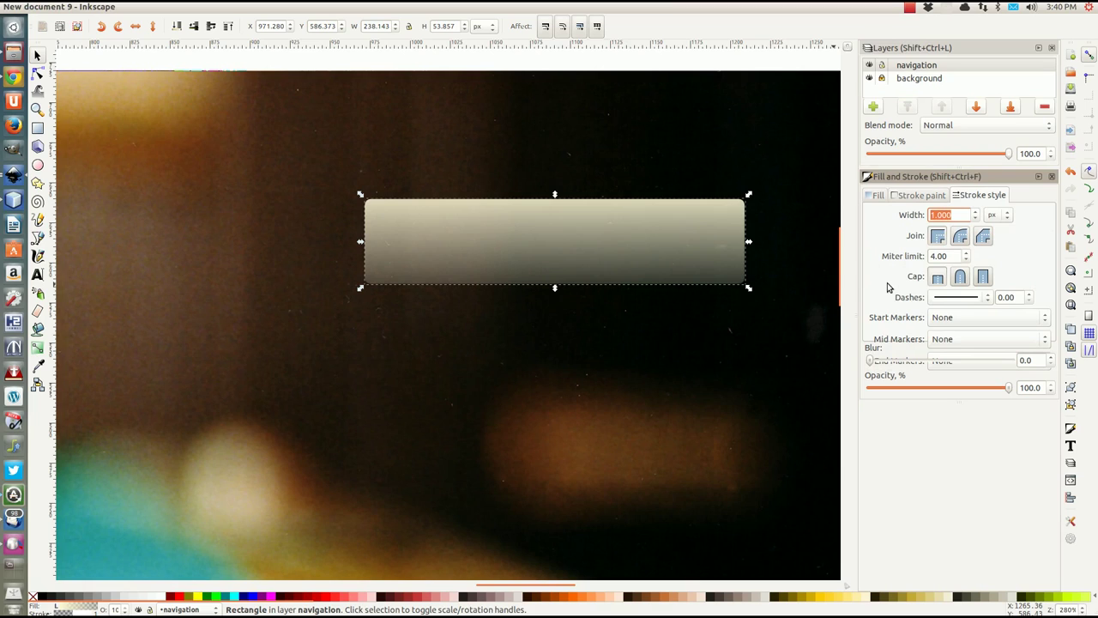
type("3")
key("Return")
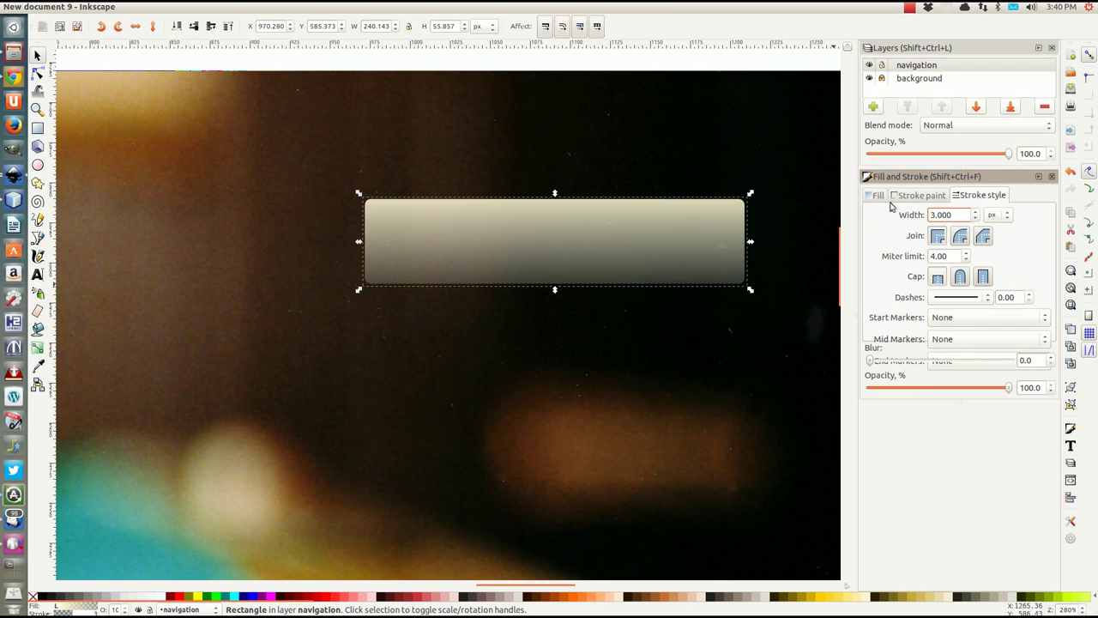
left_click(914, 195)
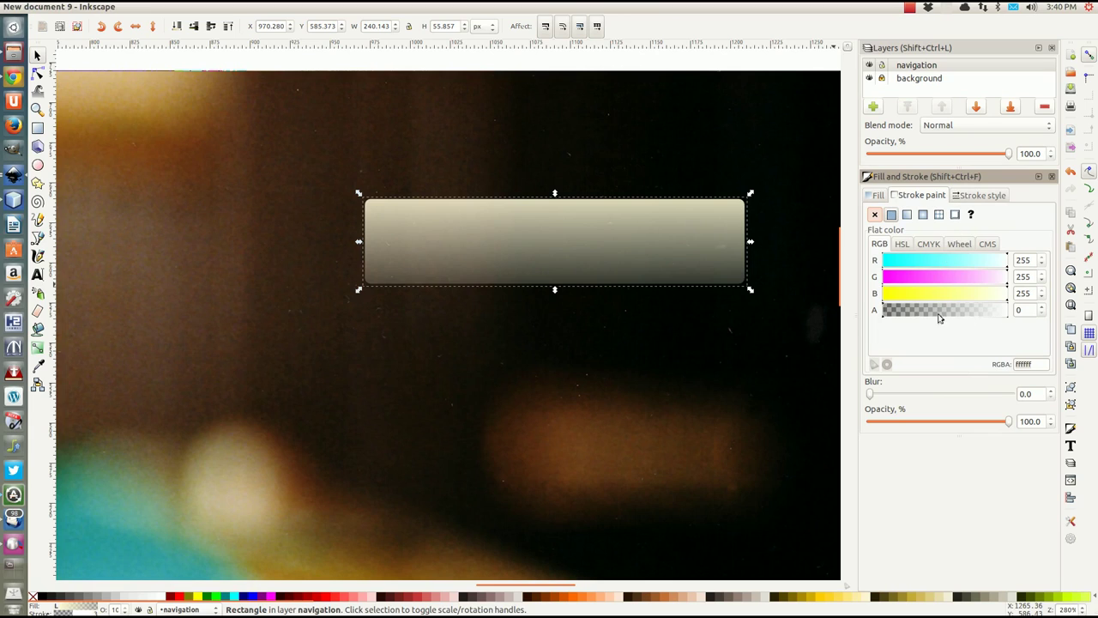
mouse_move(885, 318)
left_mouse_down()
mouse_move(964, 314)
mouse_move(1024, 332)
left_mouse_up()
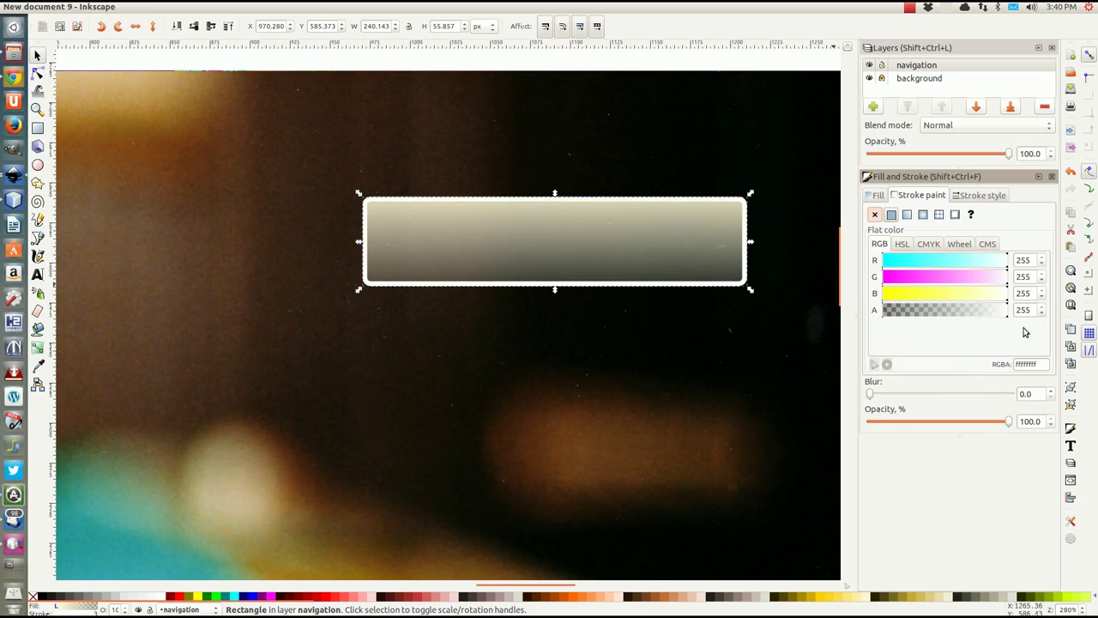
- Reduce the stroke width to 2 px and zoom out to the button rectangle
left_click(956, 196)
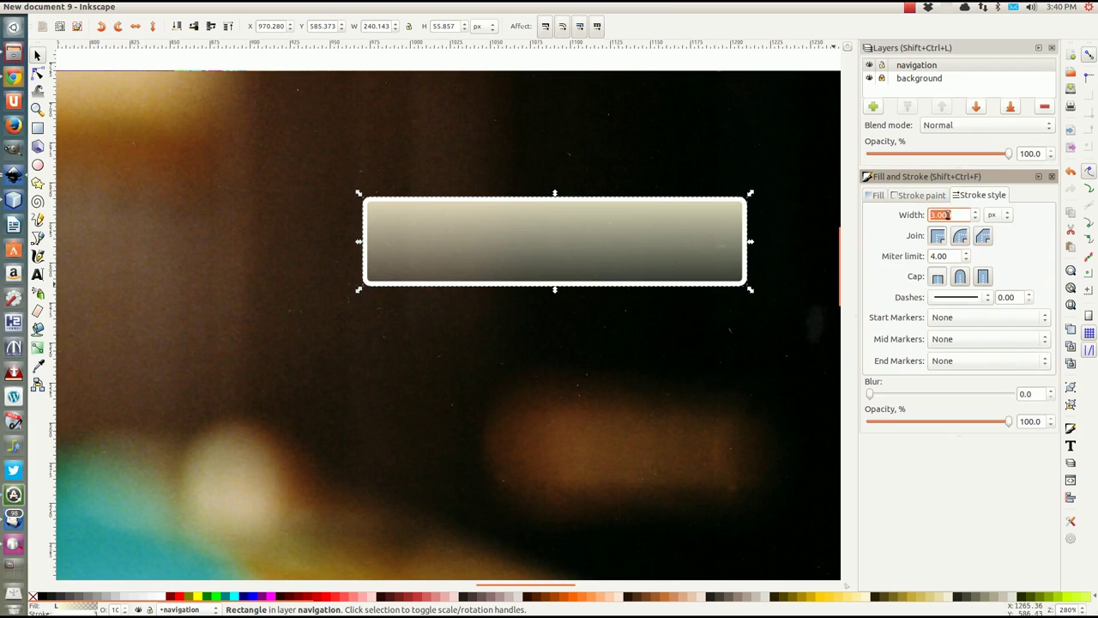
type("2")
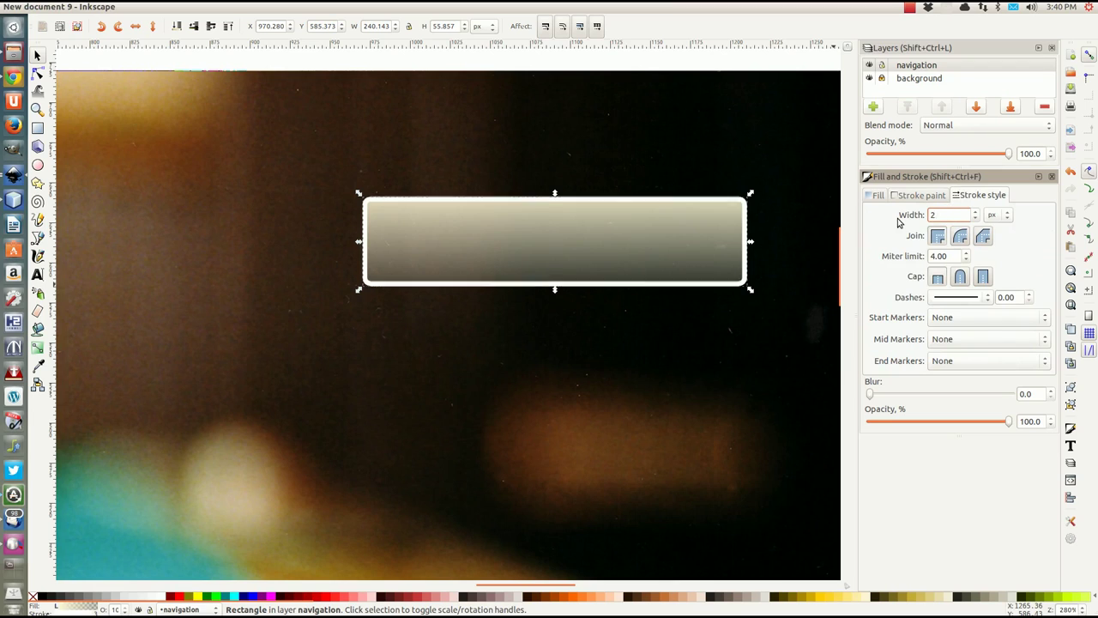
key("Return")
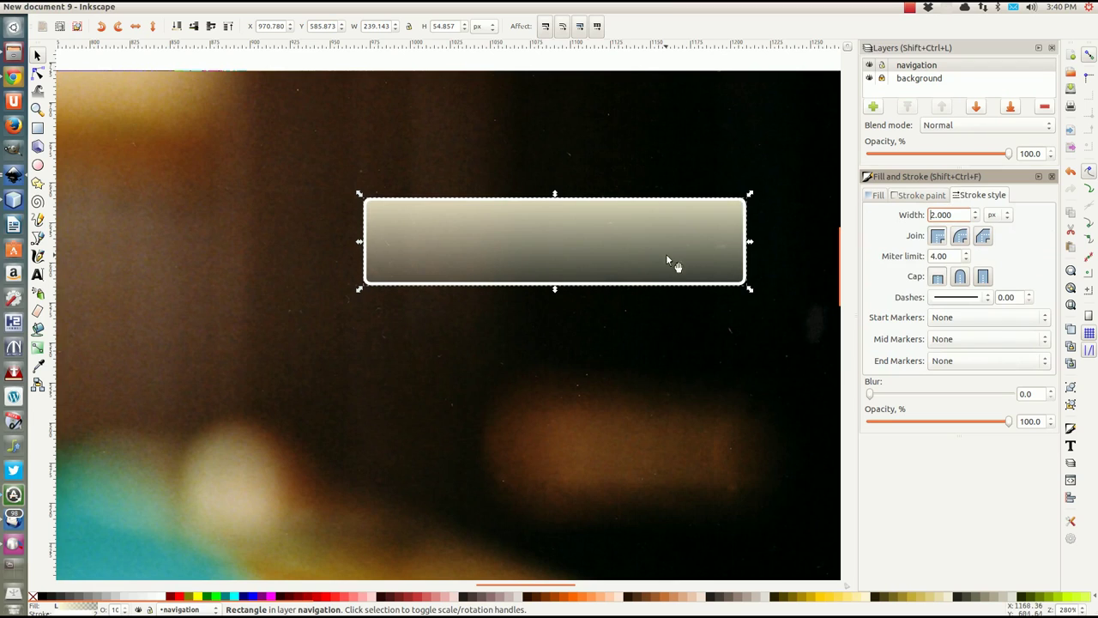
scroll(481, 258, "down", 1)
scroll(480, 258, "down", 1)
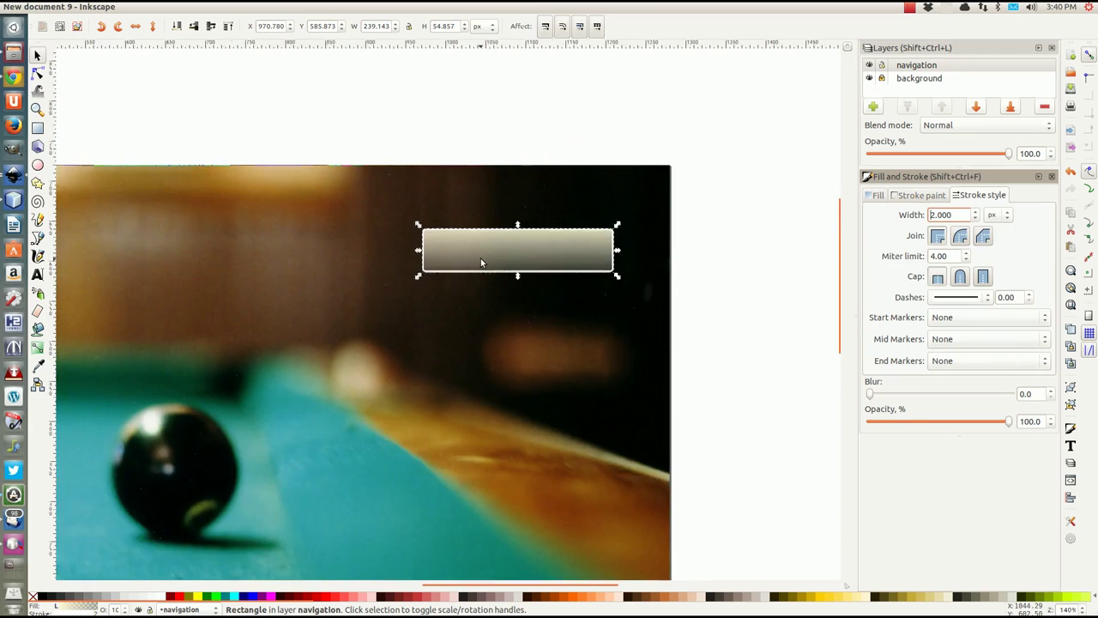
scroll(481, 258, "down", 1)
left_click(477, 167)
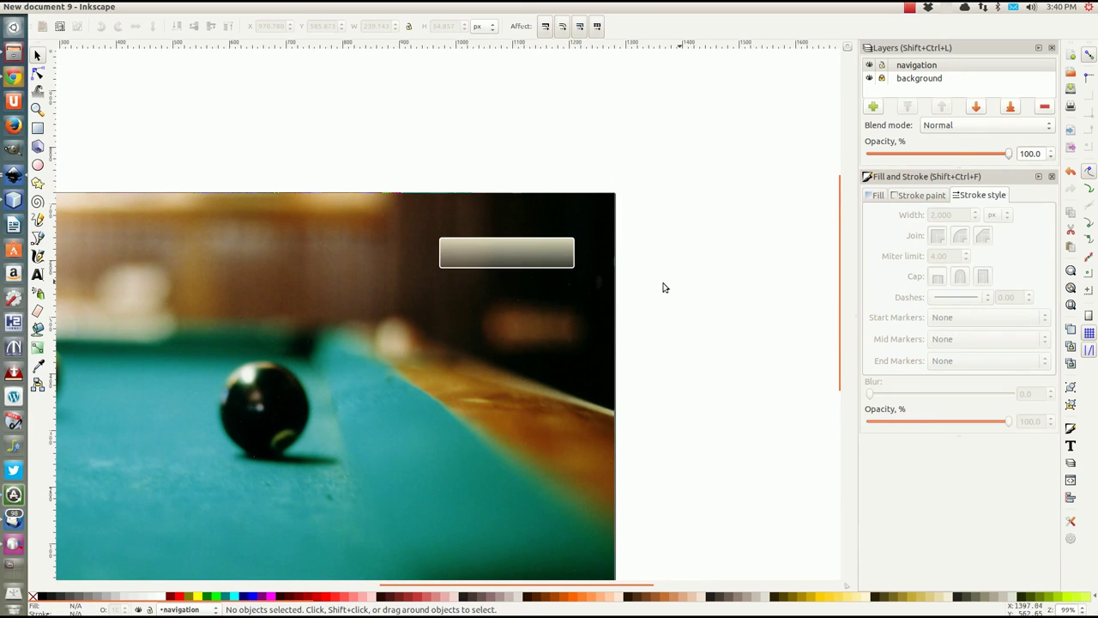
scroll(613, 258, "down", 1)
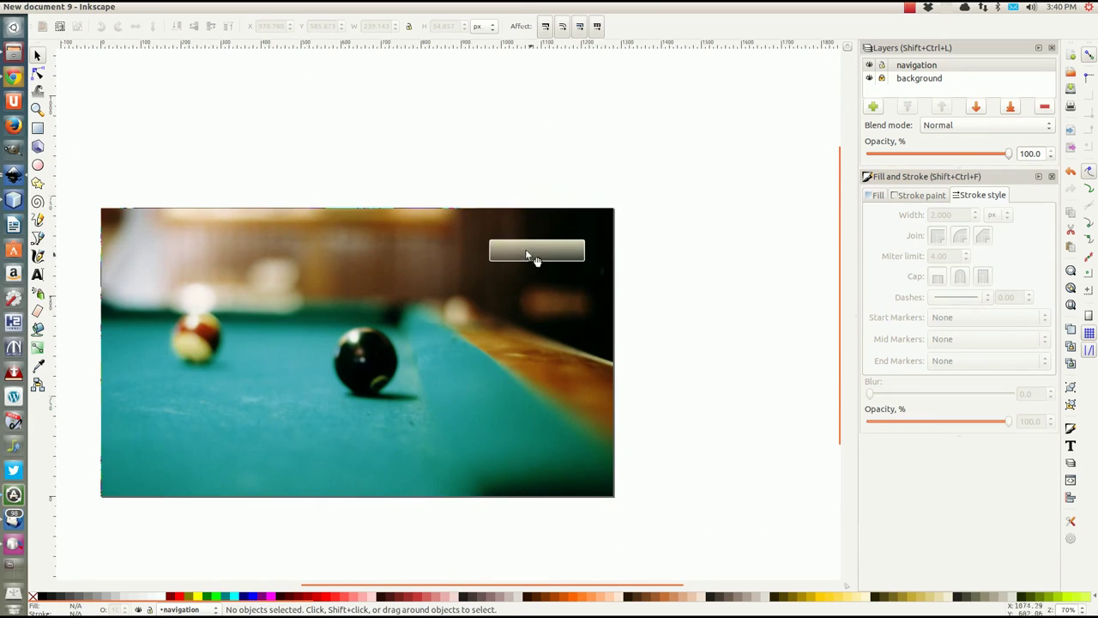
left_click(528, 255)
- Add a small 'Home' text label just above the pool photo
left_click(37, 274)
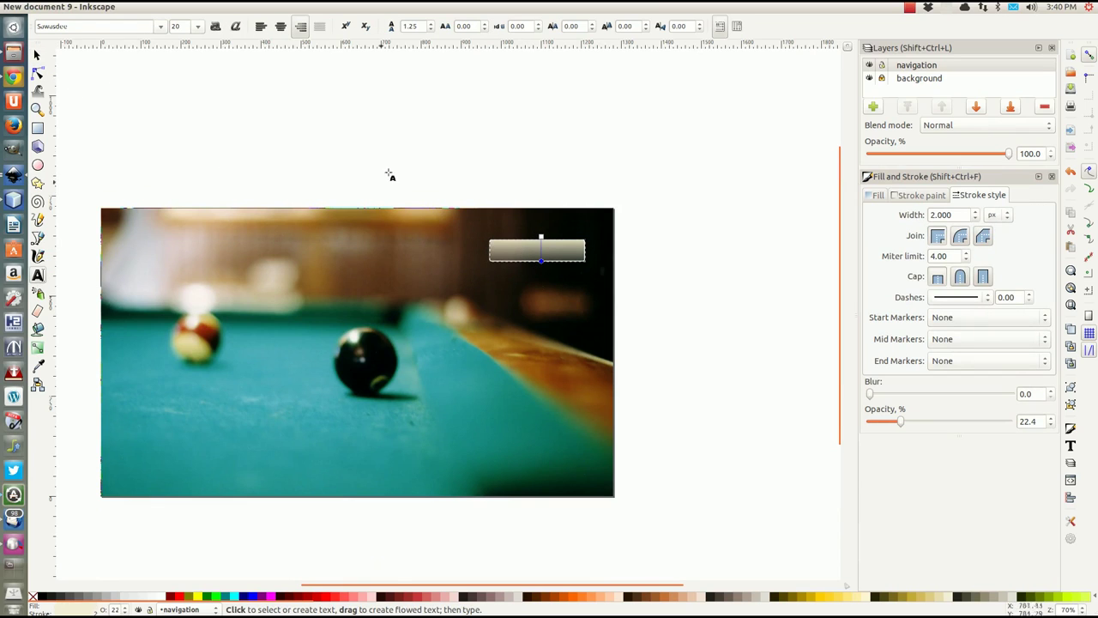
left_click(478, 175)
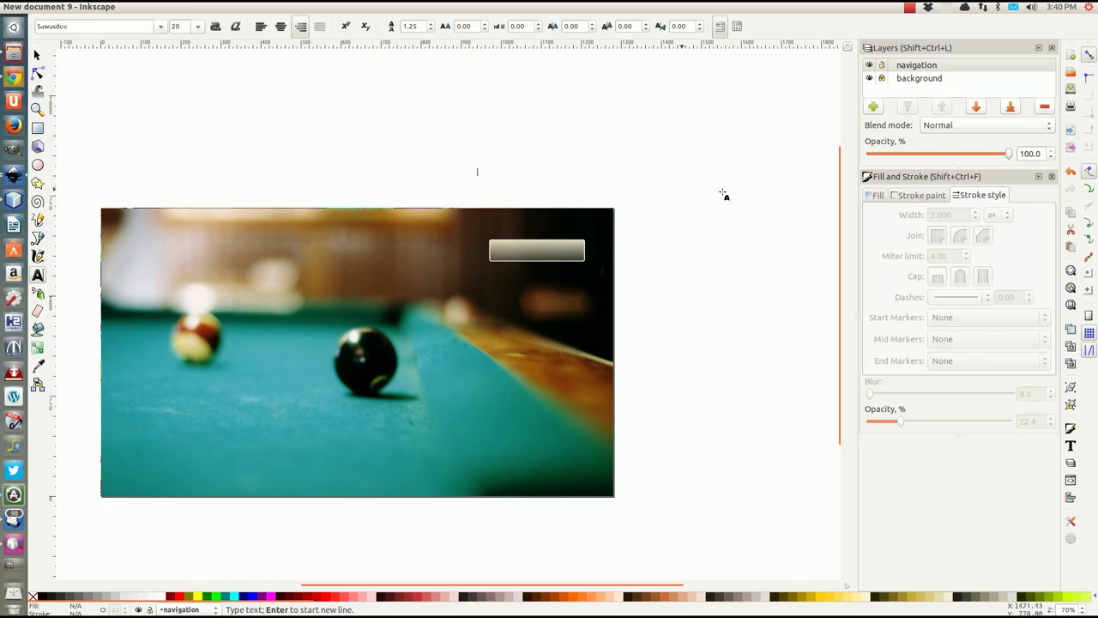
type("Home")
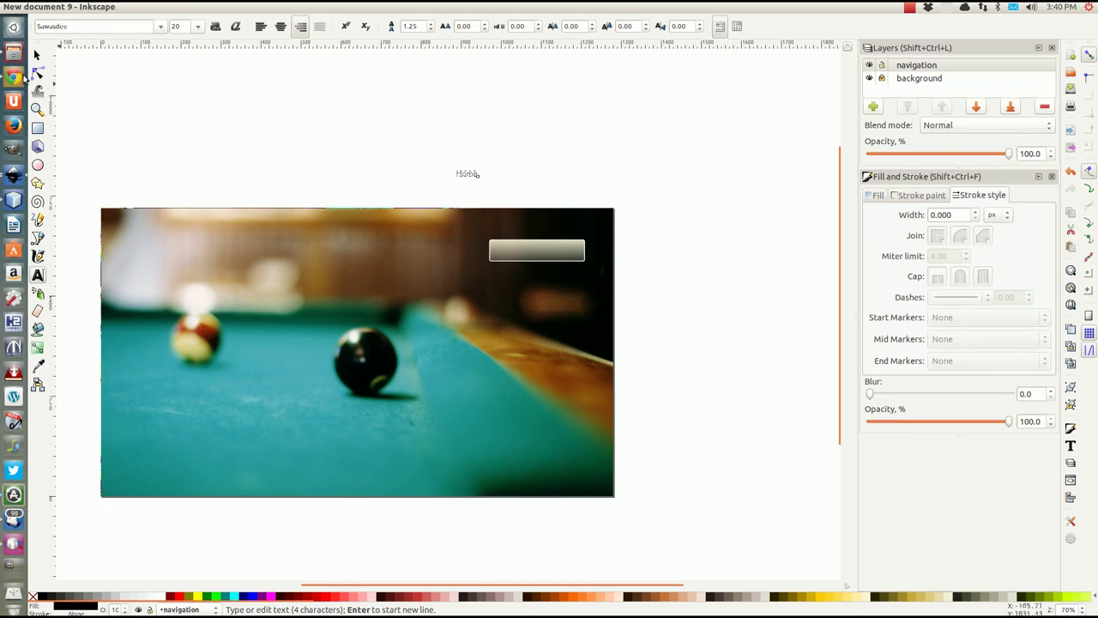
left_click(37, 55)
left_click(320, 149)
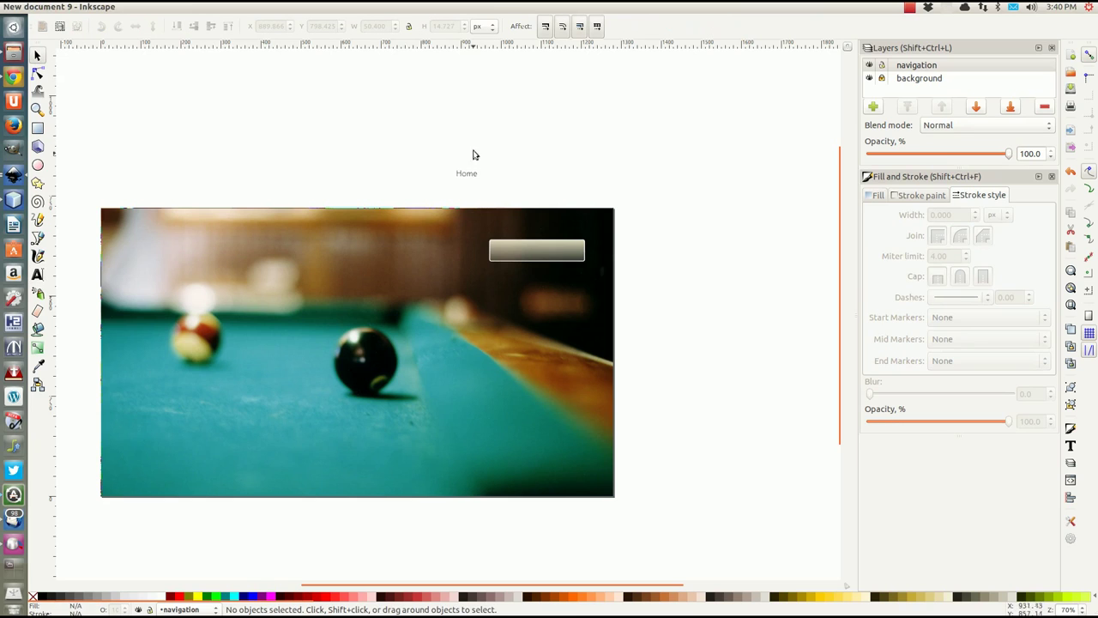
- Move the Home text onto the grey button bar and scale it to fit inside the button
left_click(466, 175)
mouse_move(479, 179)
left_mouse_down()
mouse_move(501, 198)
mouse_move(517, 194)
left_mouse_up()
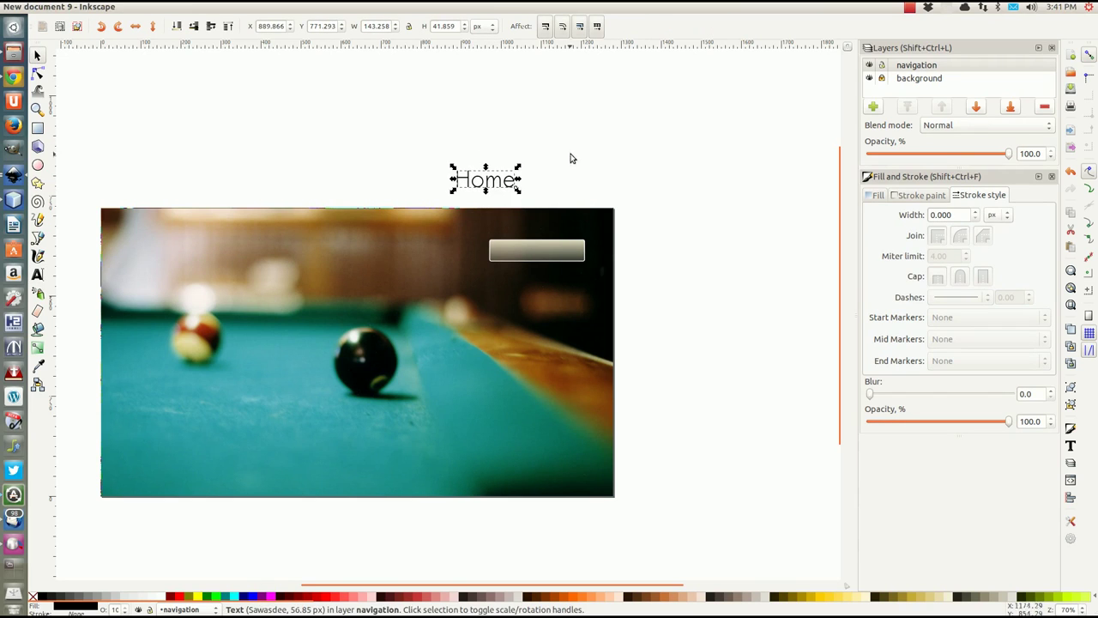
left_click(571, 157)
mouse_move(487, 193)
left_mouse_down()
mouse_move(559, 255)
mouse_move(541, 266)
mouse_move(535, 256)
left_mouse_up()
scroll(529, 269, "up", 2, "ctrl")
scroll(530, 268, "up", 1, "ctrl")
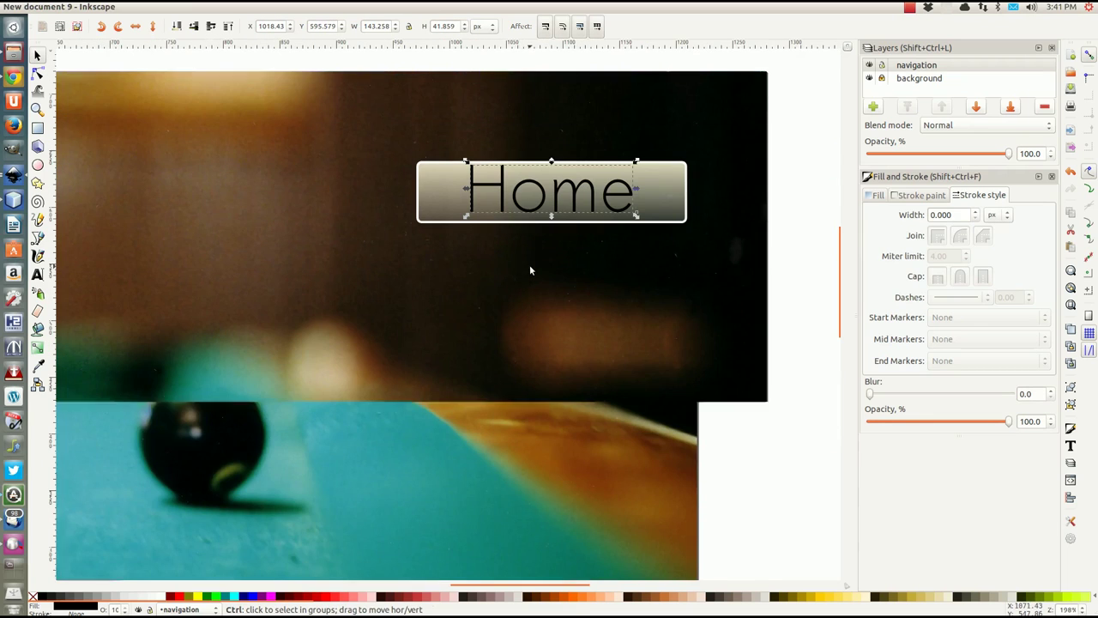
left_click_drag(466, 216, 527, 214)
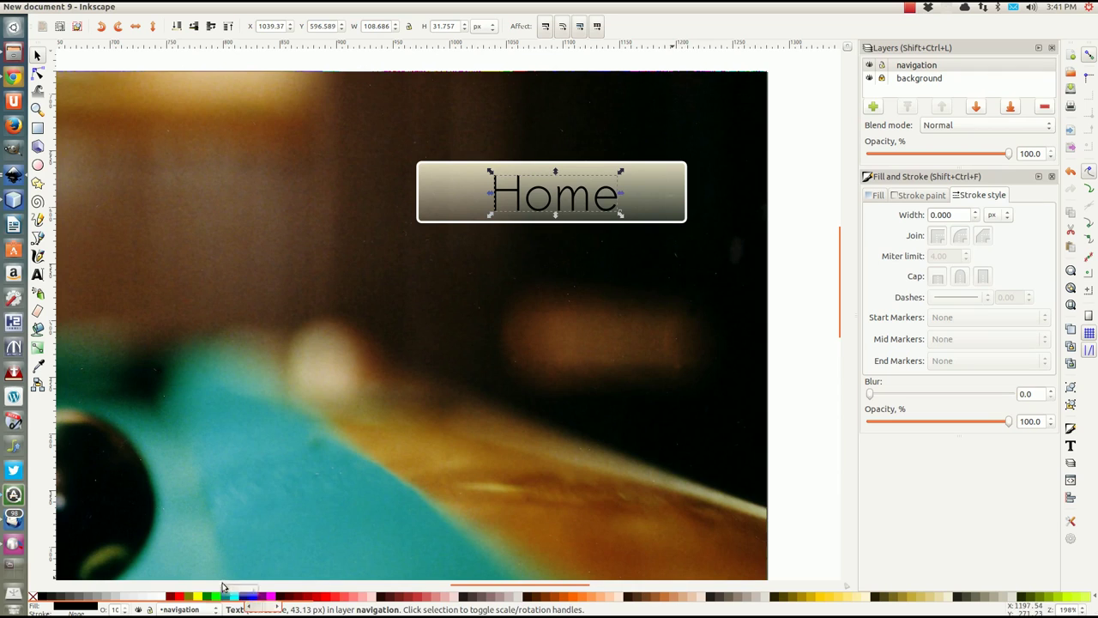
key("ctrl")
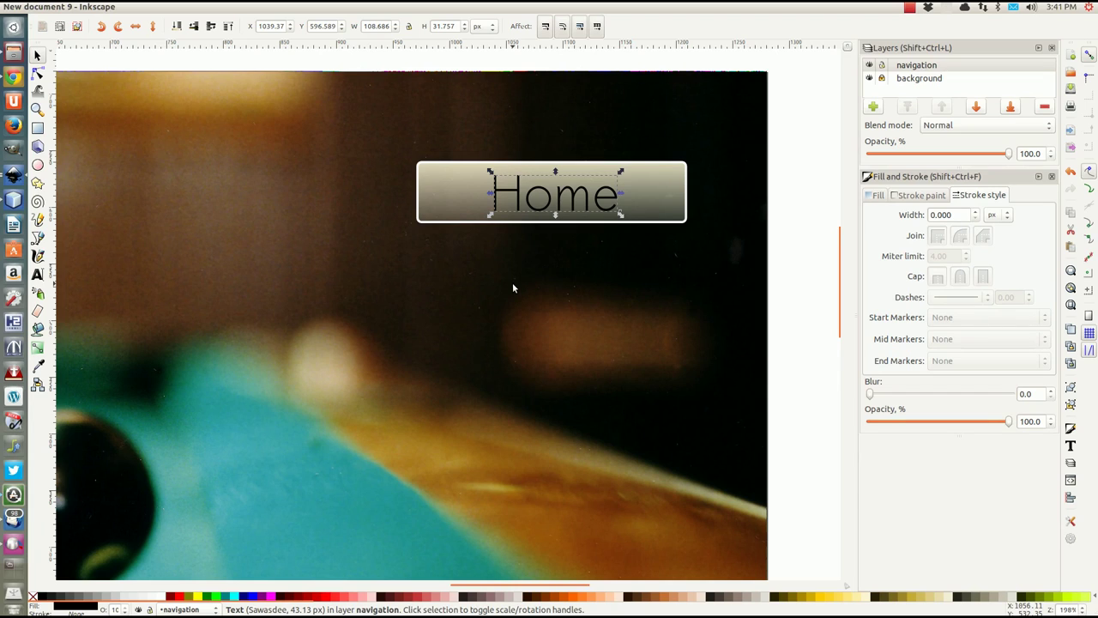
- Dismiss the Software Updater popup
left_click(14, 495)
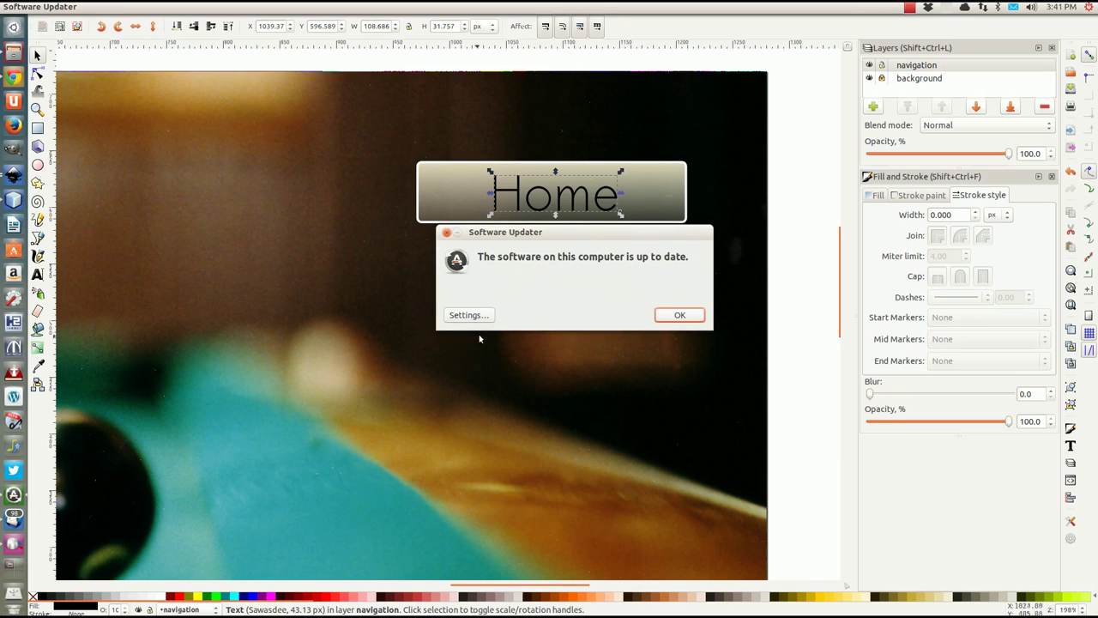
left_click_drag(533, 232, 463, 282)
left_click(610, 366)
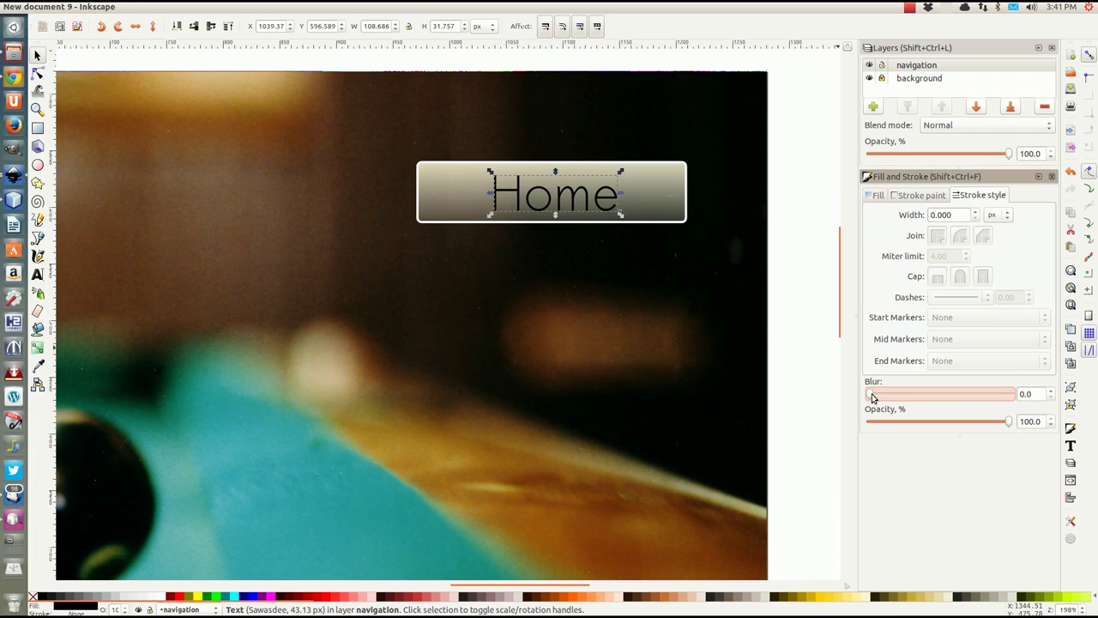
- Make the Home text white, undoing a trial blur so it stays sharp
left_click_drag(872, 396, 879, 397)
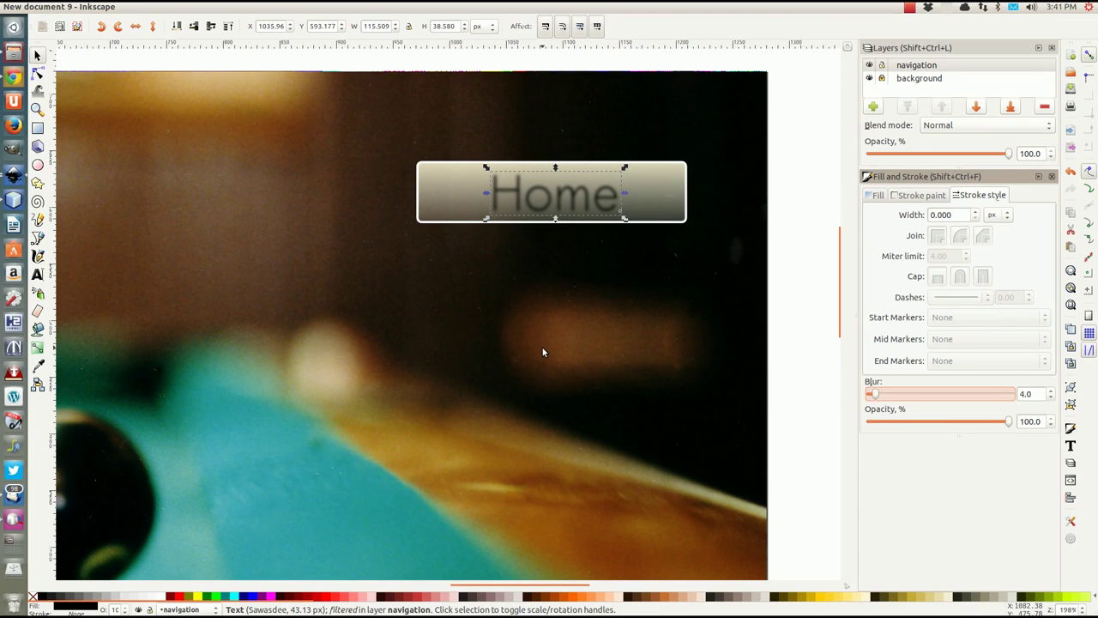
key("ctrl+z")
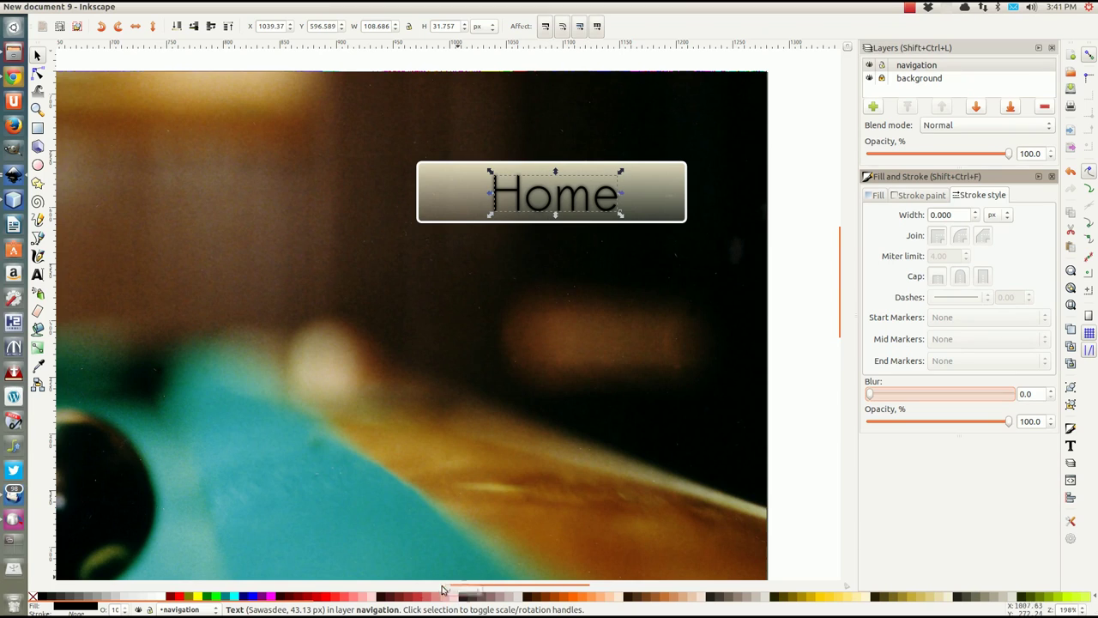
left_click(156, 597)
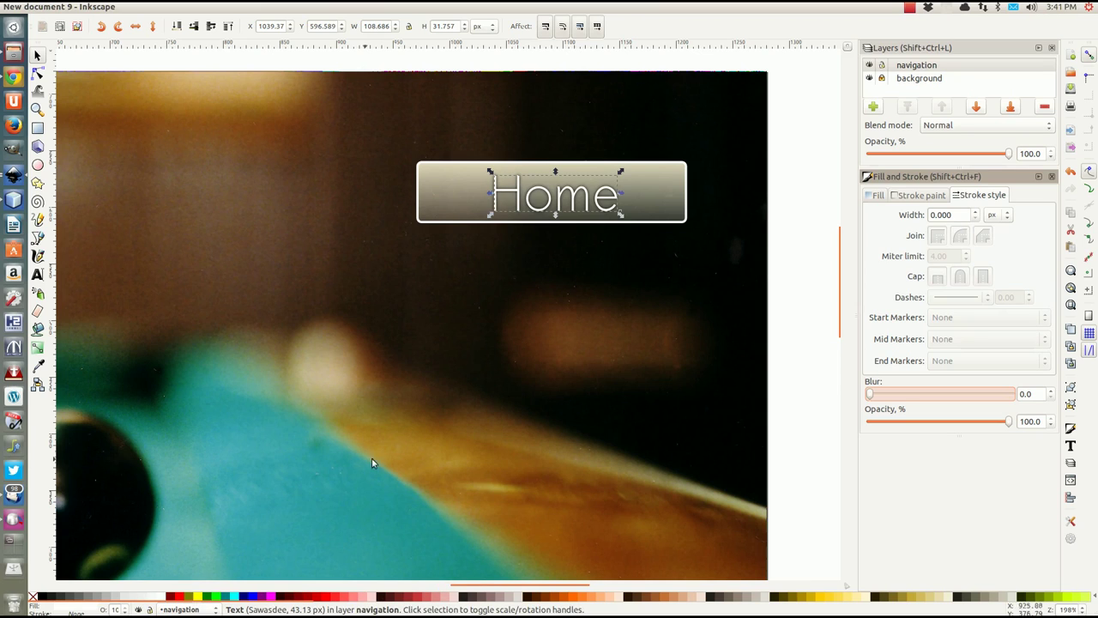
left_click(813, 223)
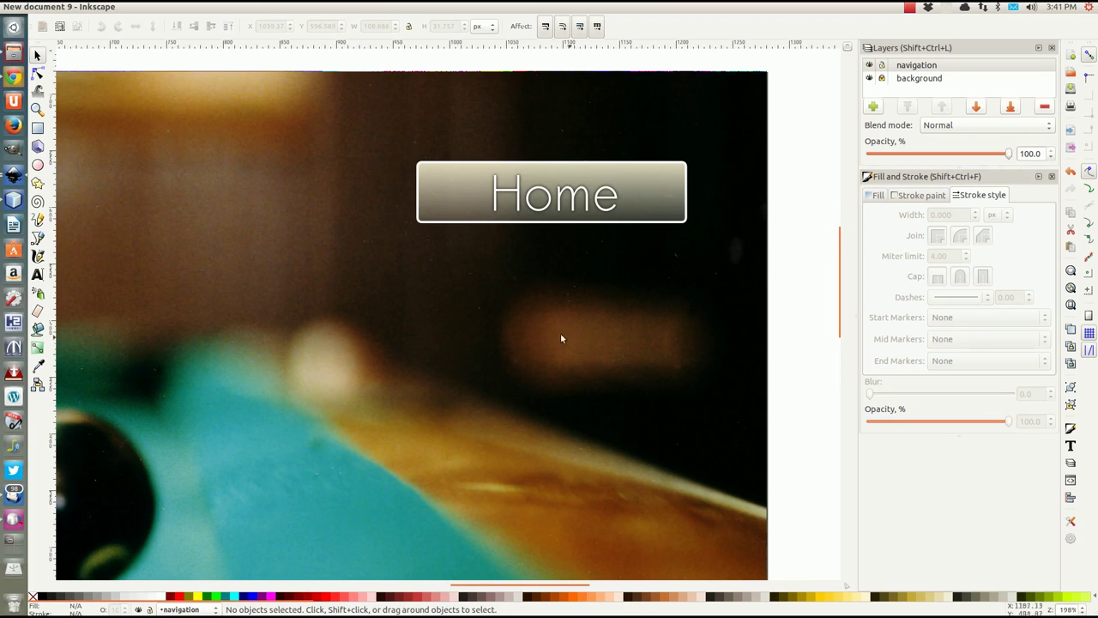
- Centre the Home text on the button bar vertically and horizontally using Align and Distribute
scroll(540, 302, "down", 1)
scroll(514, 318, "down", 1)
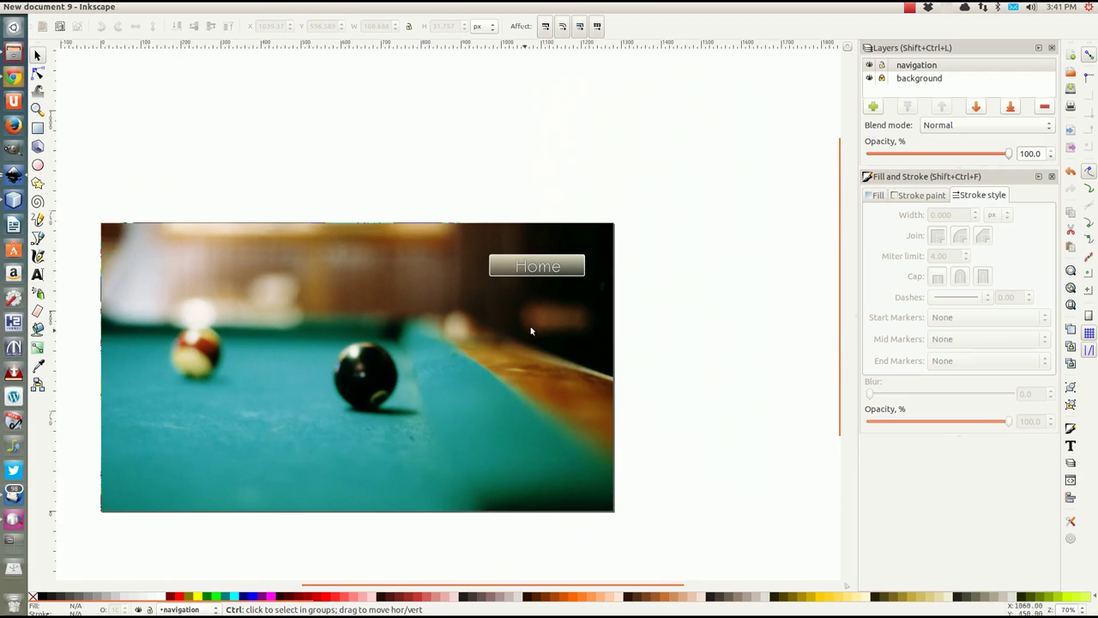
scroll(531, 330, "up", 1)
scroll(564, 275, "up", 1)
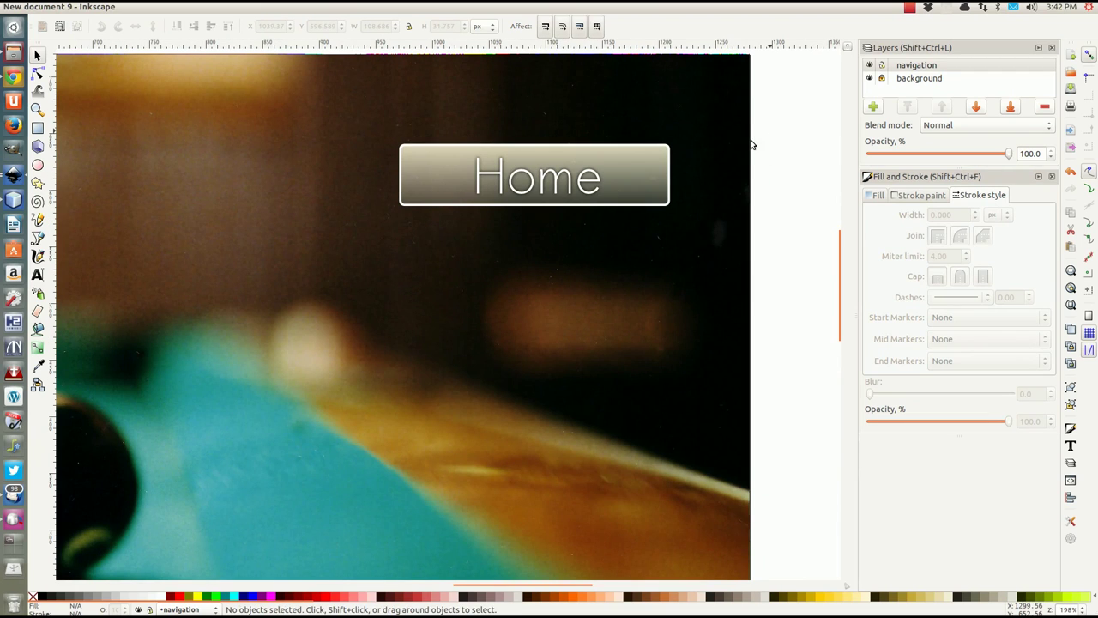
mouse_move(781, 99)
left_mouse_down()
mouse_move(786, 120)
mouse_move(351, 250)
left_mouse_up()
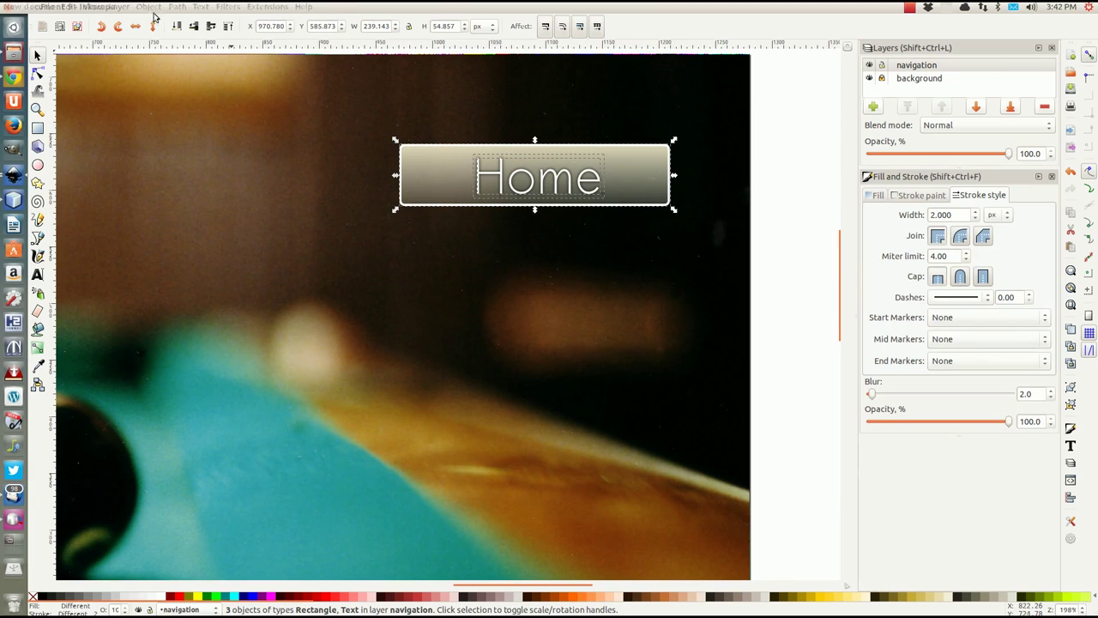
left_click(149, 7)
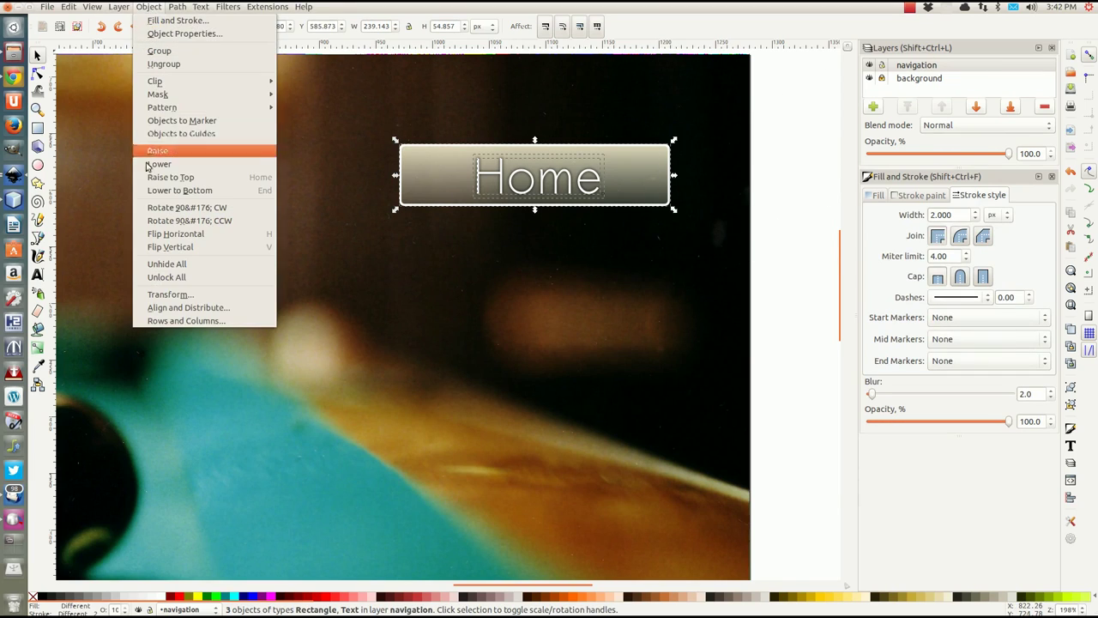
left_click(184, 307)
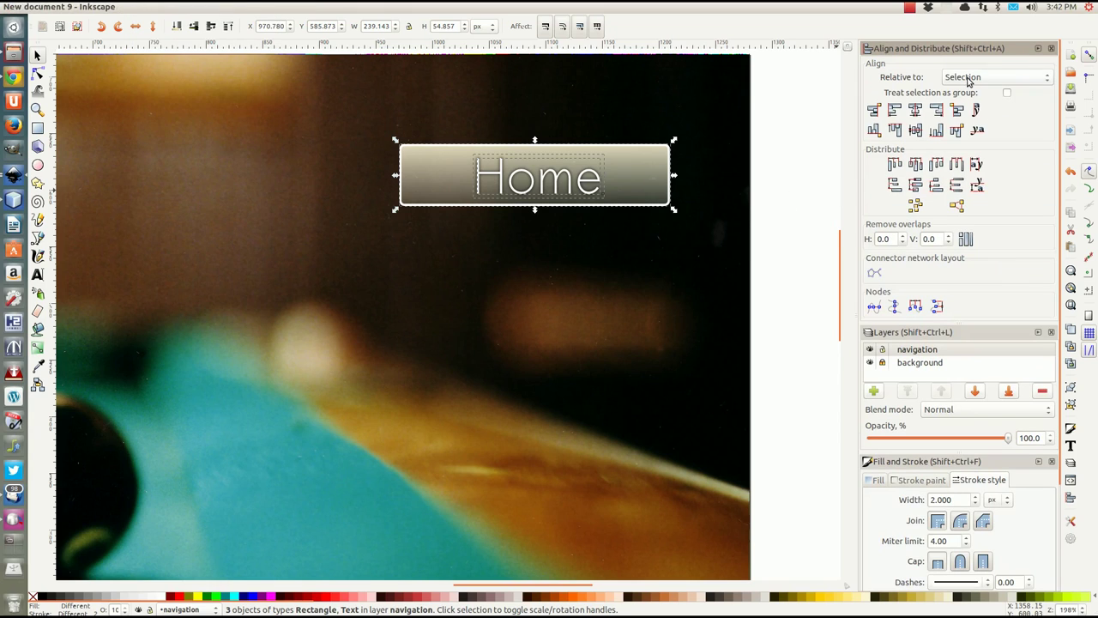
left_click(915, 112)
left_click(916, 130)
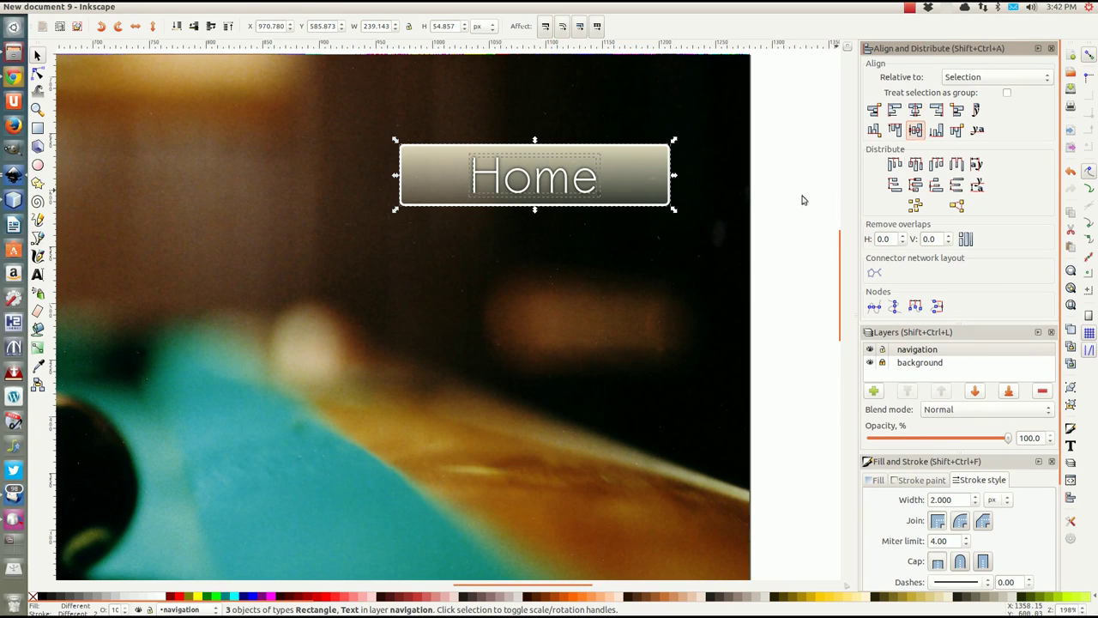
left_click(627, 248)
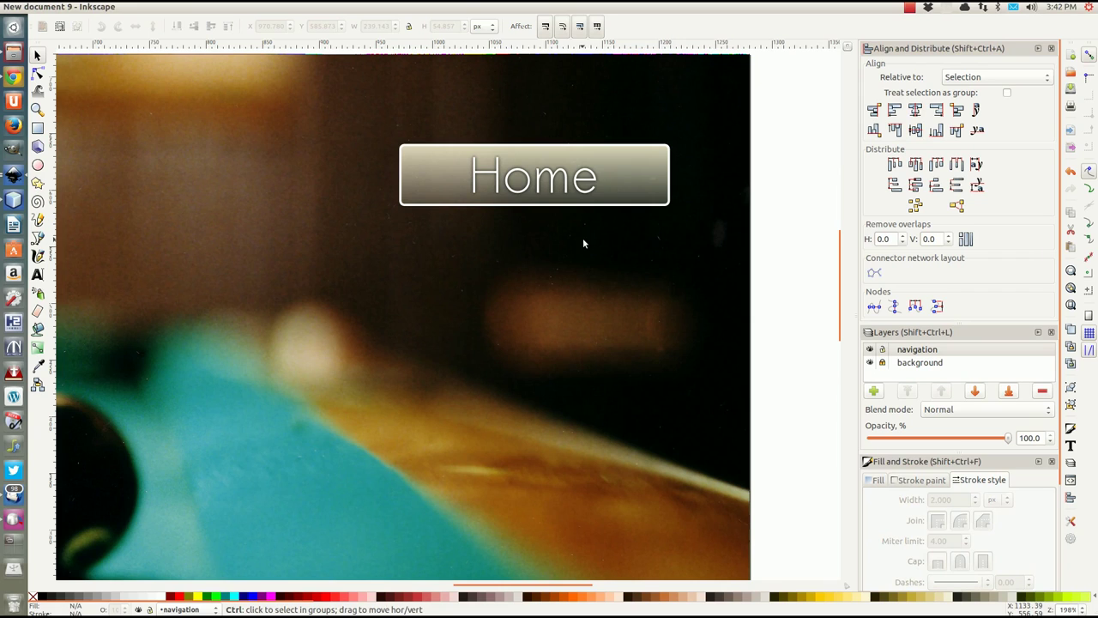
- Set the Home text to centred text alignment
scroll(583, 243, "down", 2, "ctrl")
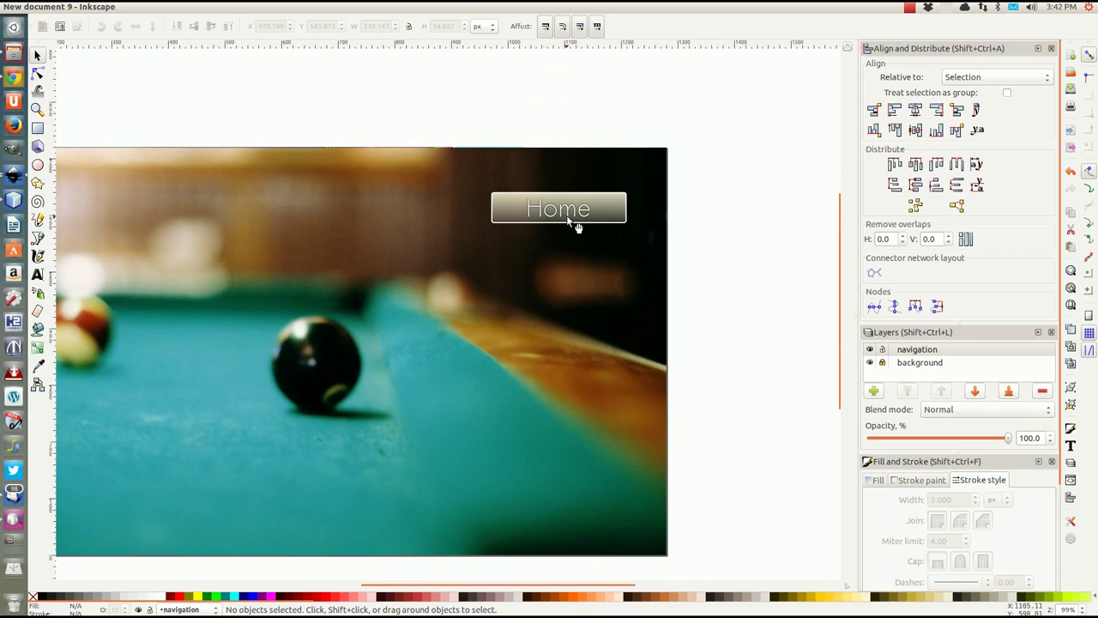
left_click(565, 214)
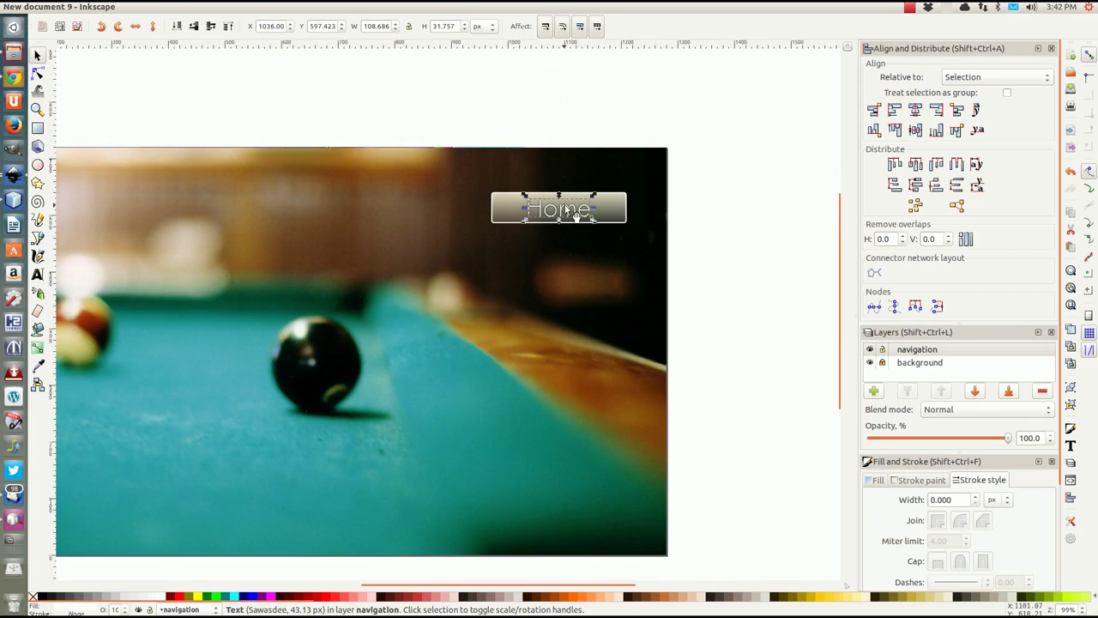
double_click(573, 212)
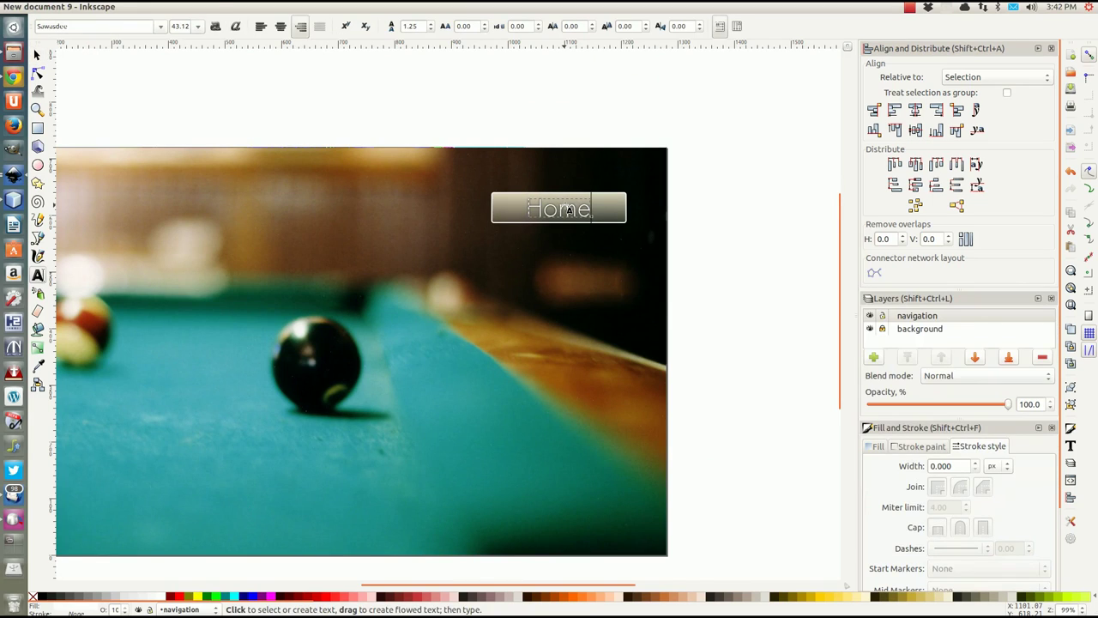
left_click(558, 209)
left_click(280, 25)
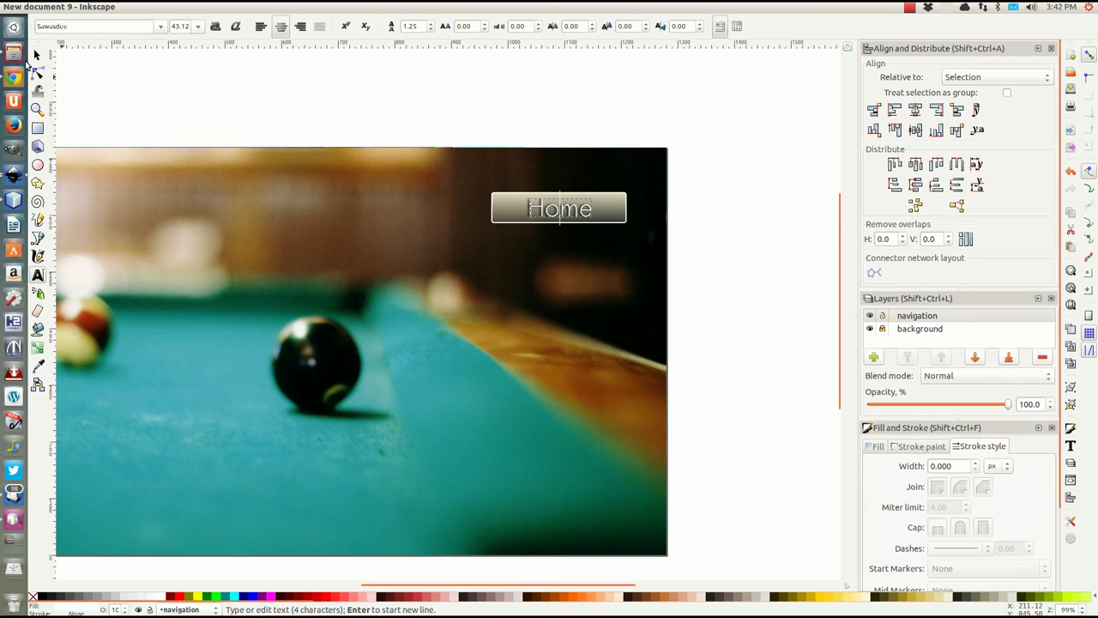
left_click(36, 54)
- Apply a soft dark drop shadow behind the Home letters
scroll(588, 211, "up", 2, "ctrl")
scroll(589, 210, "up", 1, "ctrl")
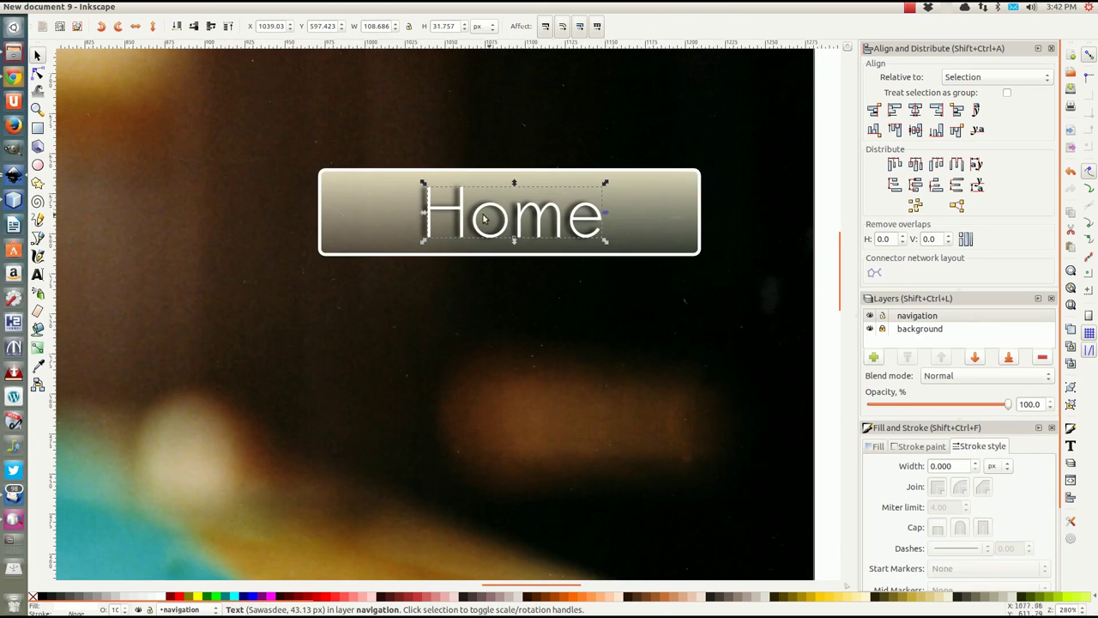
key("ctrl+shift+v")
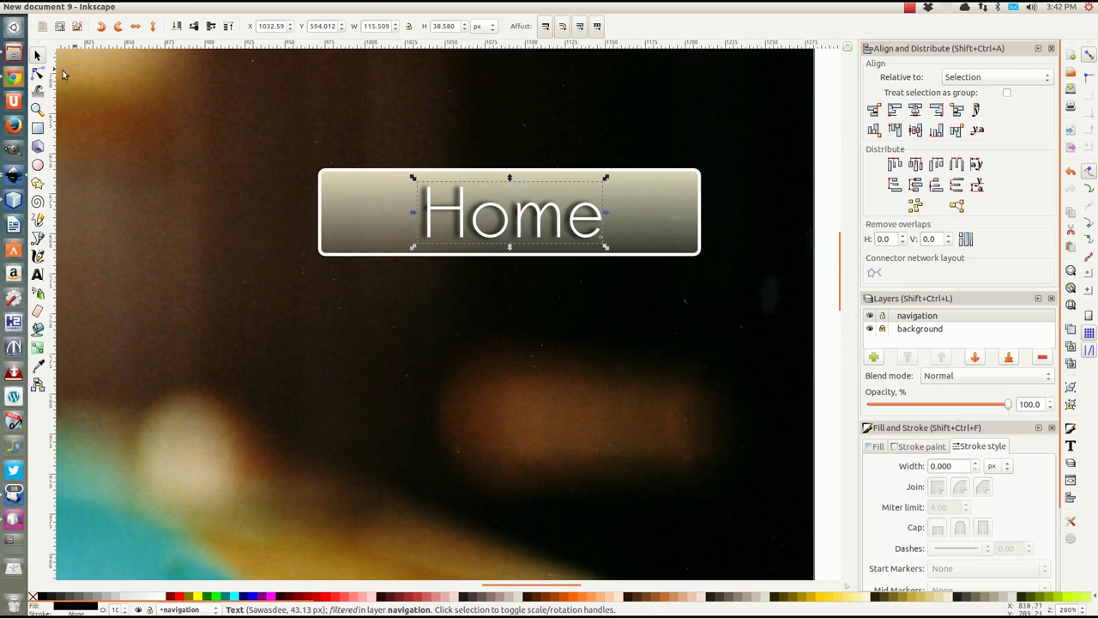
left_click(37, 274)
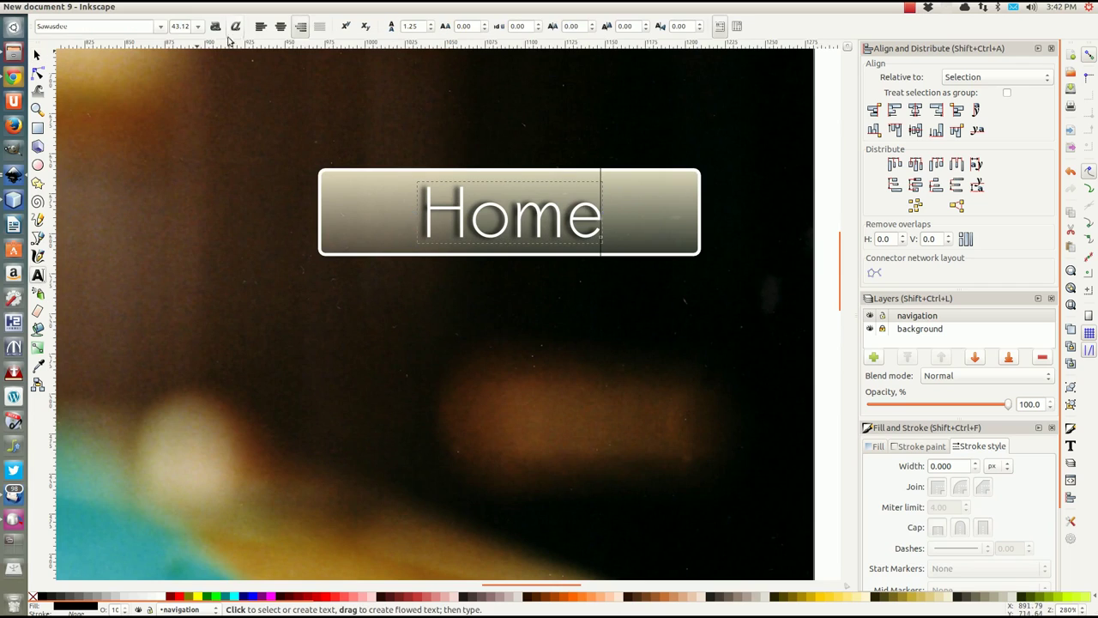
left_click(37, 55)
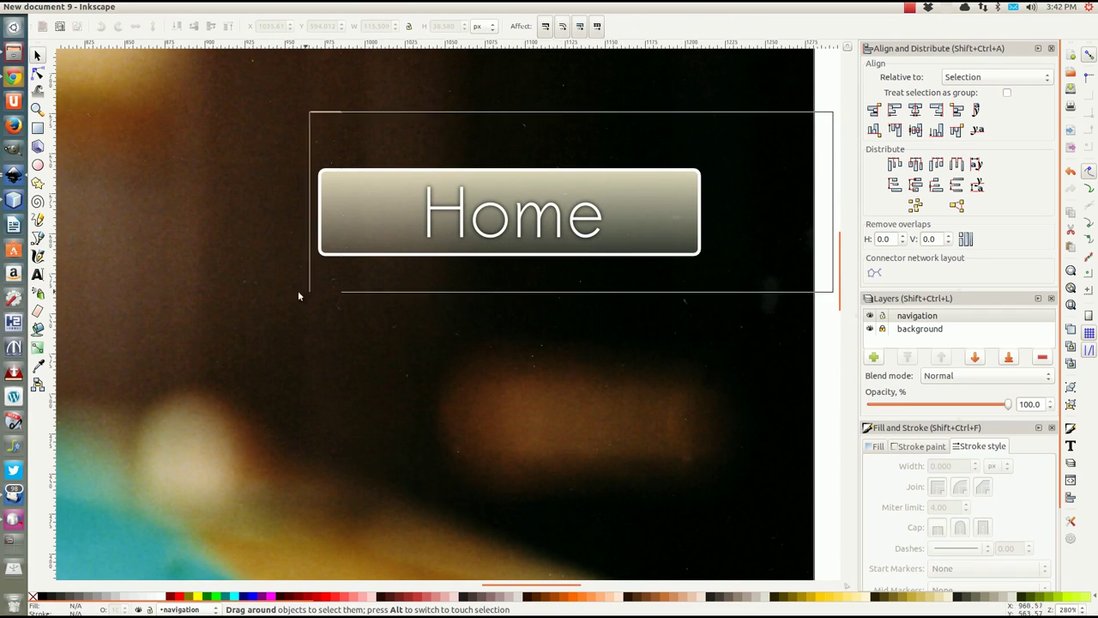
- Centre the Home text horizontally on its button again
left_click_drag(834, 110, 298, 290)
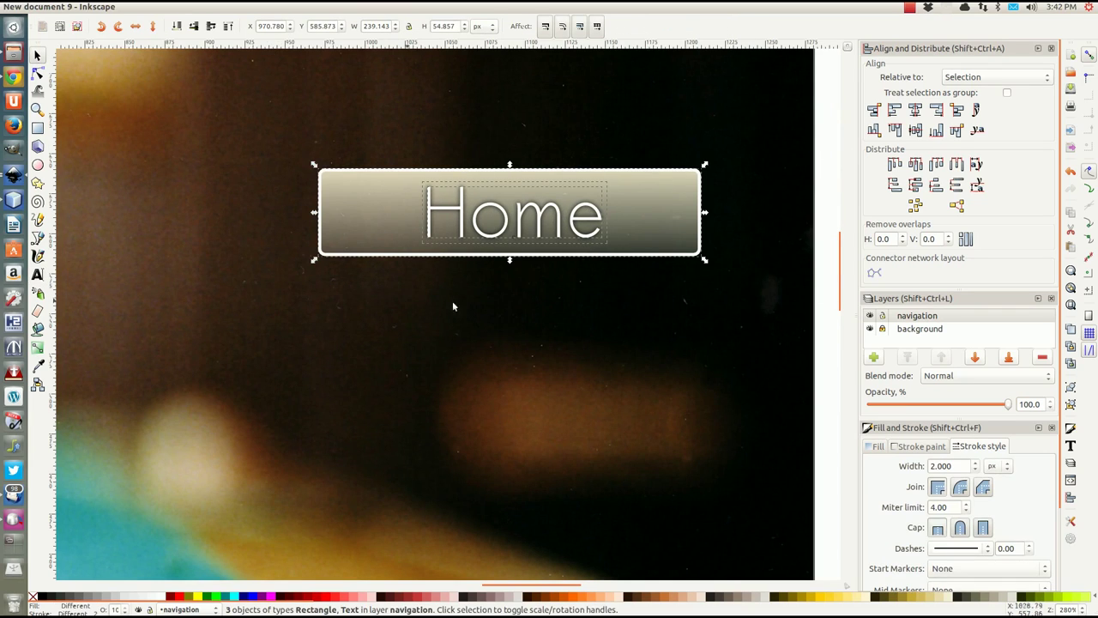
left_click(916, 110)
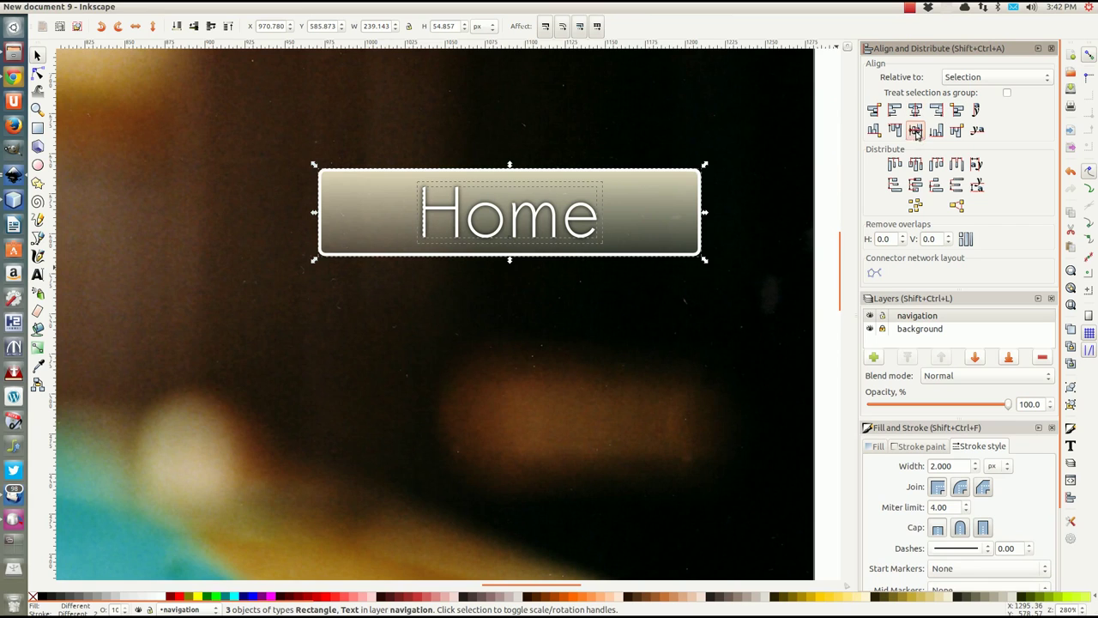
left_click(562, 306)
- Nudge the Home label slightly lower on the button, to about Y 598.7 px
scroll(433, 284, "down", 2, "ctrl")
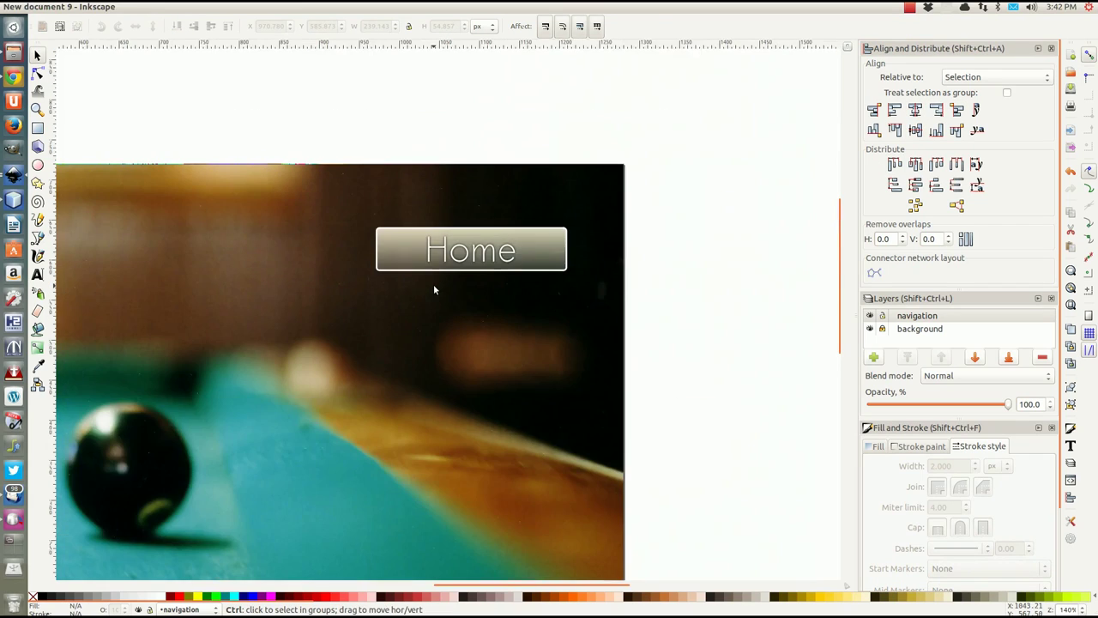
scroll(433, 290, "up", 2, "ctrl")
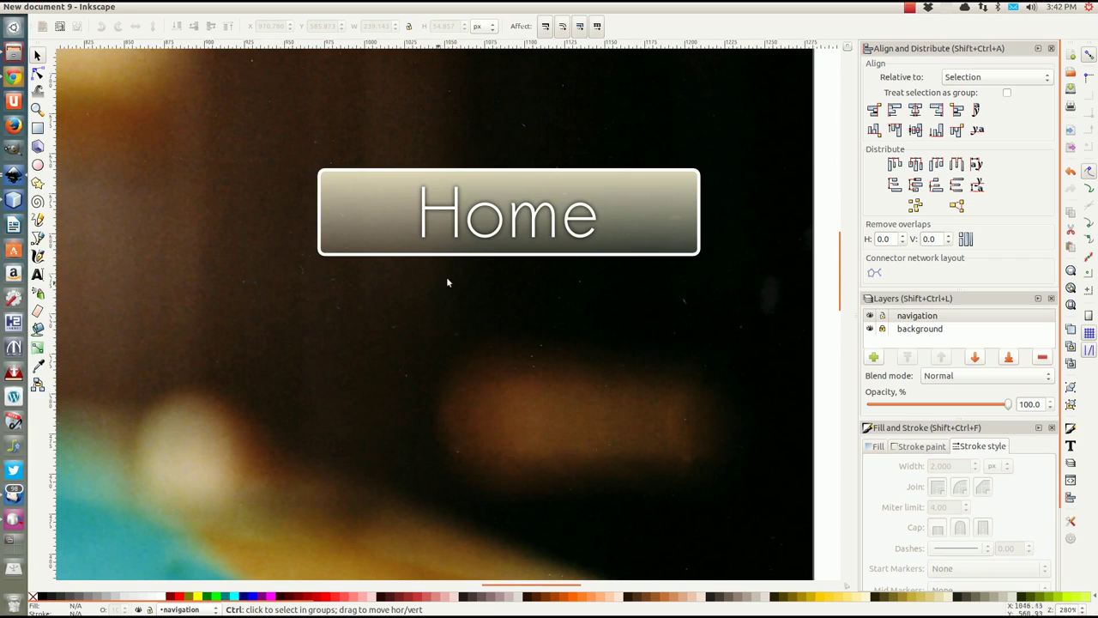
left_click(485, 243, "ctrl")
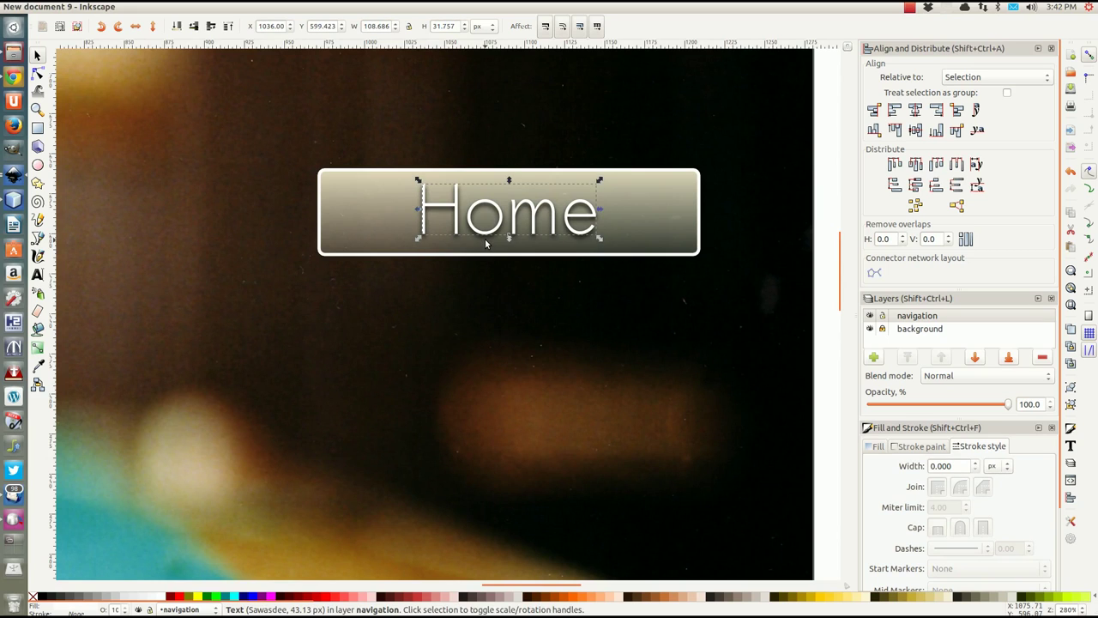
key("shift")
key("shift+Down")
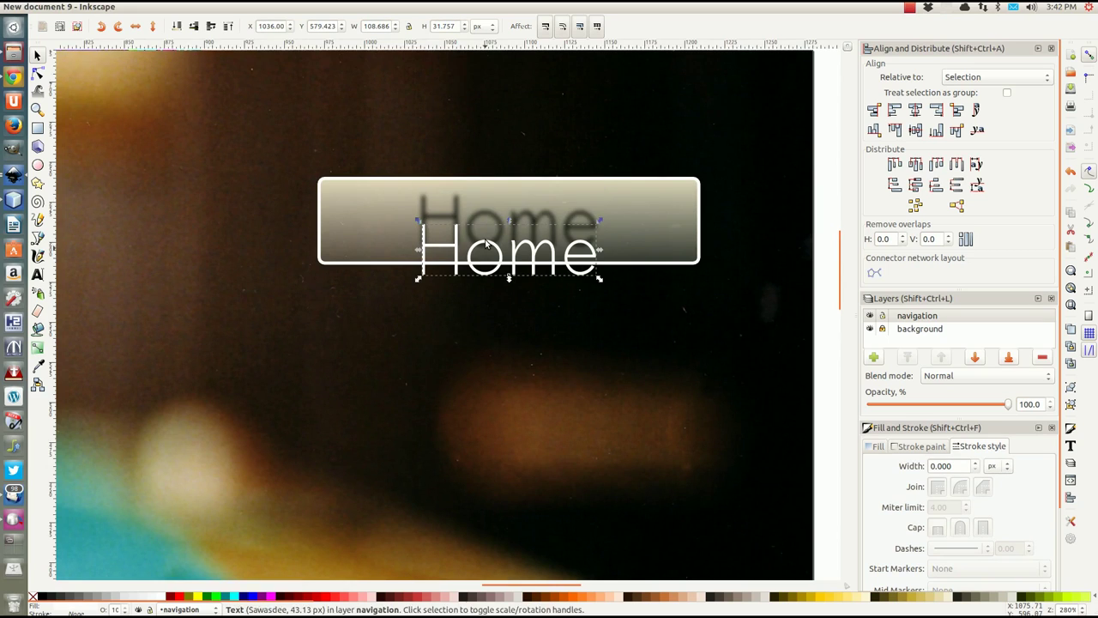
key("shift+Up")
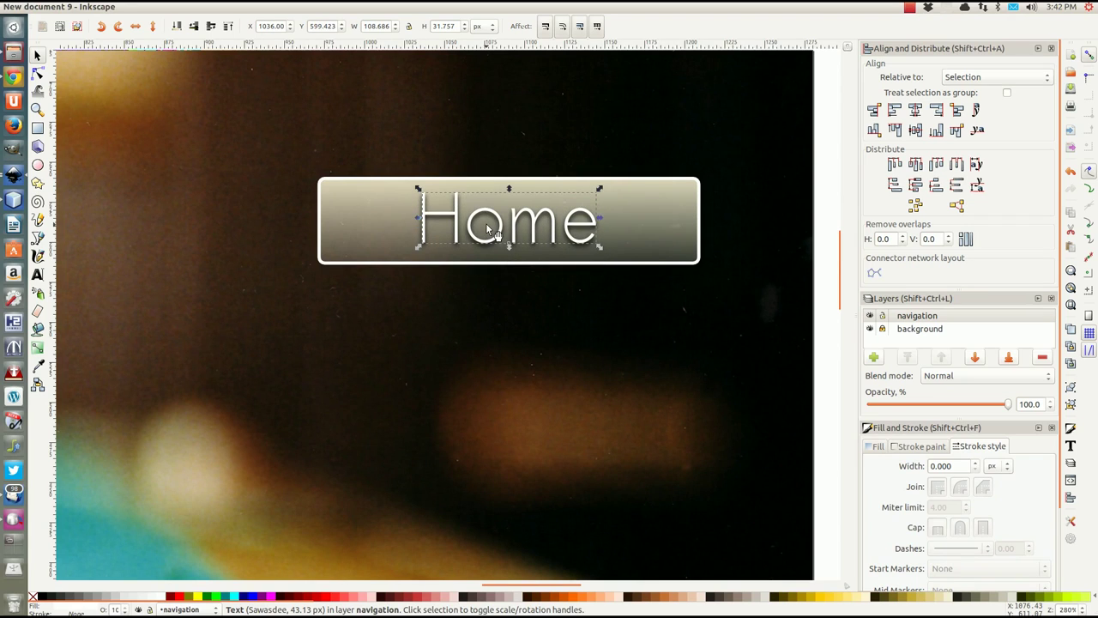
left_click_drag(489, 222, 489, 221)
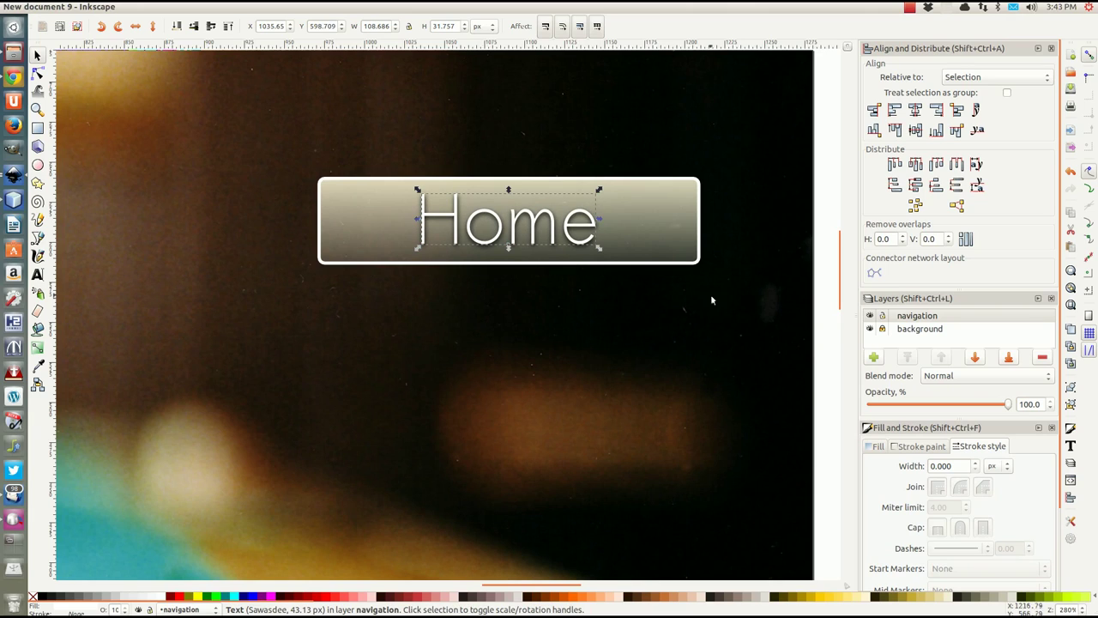
key("Escape")
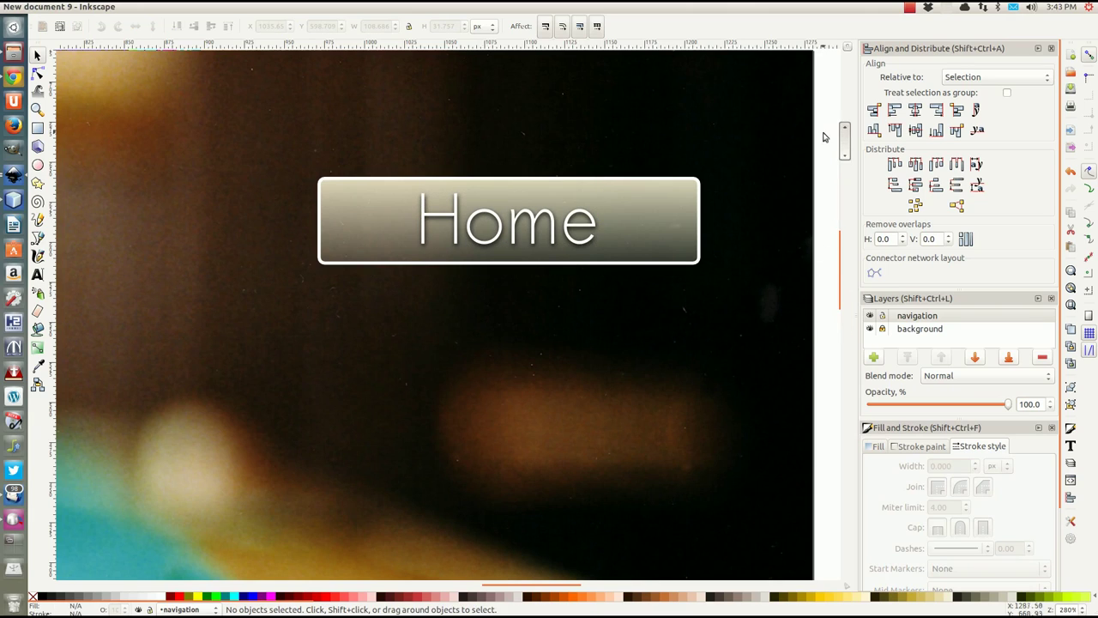
left_click_drag(822, 142, 300, 290)
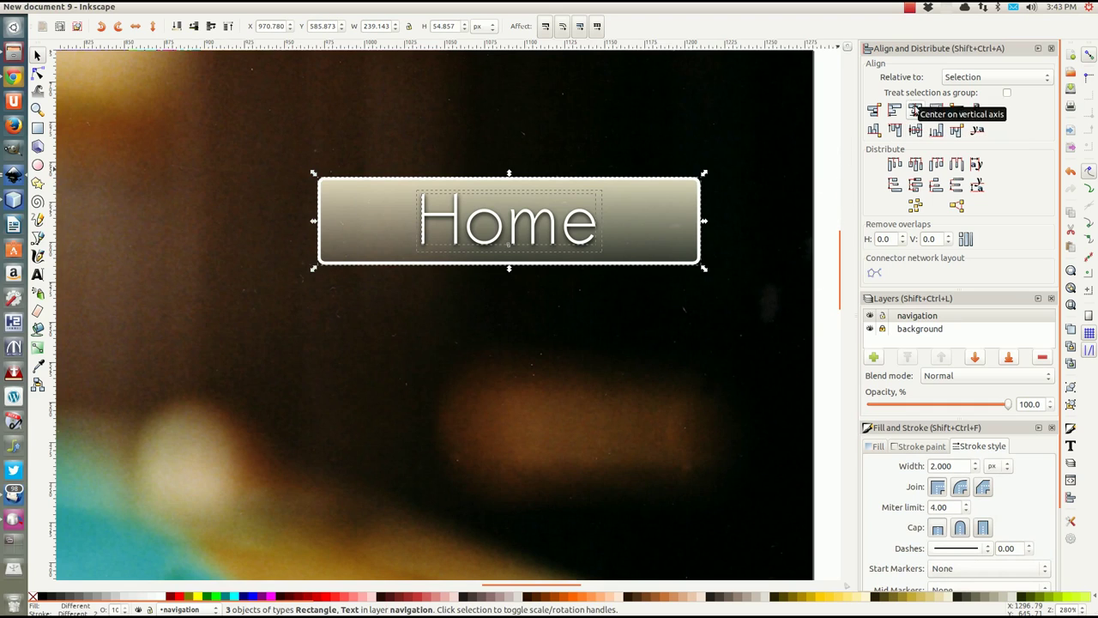
- Centre the Home label on the vertical axis of its button
left_click(915, 109)
left_click(674, 321)
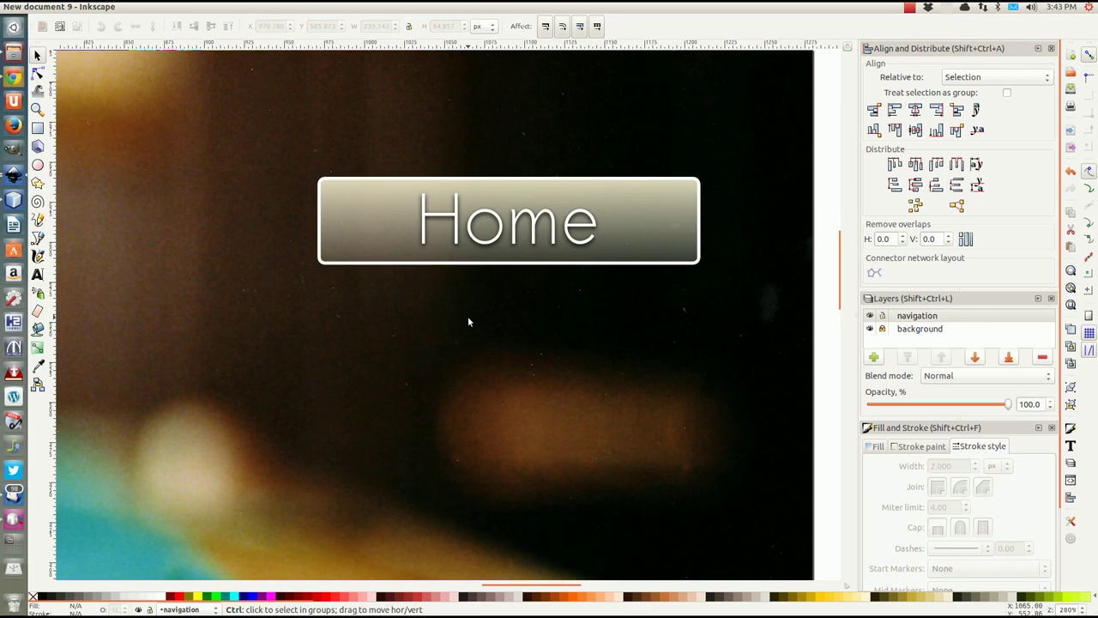
scroll(468, 315, "down", 1, "ctrl")
scroll(468, 322, "down", 1, "ctrl")
scroll(468, 324, "down", 1, "ctrl")
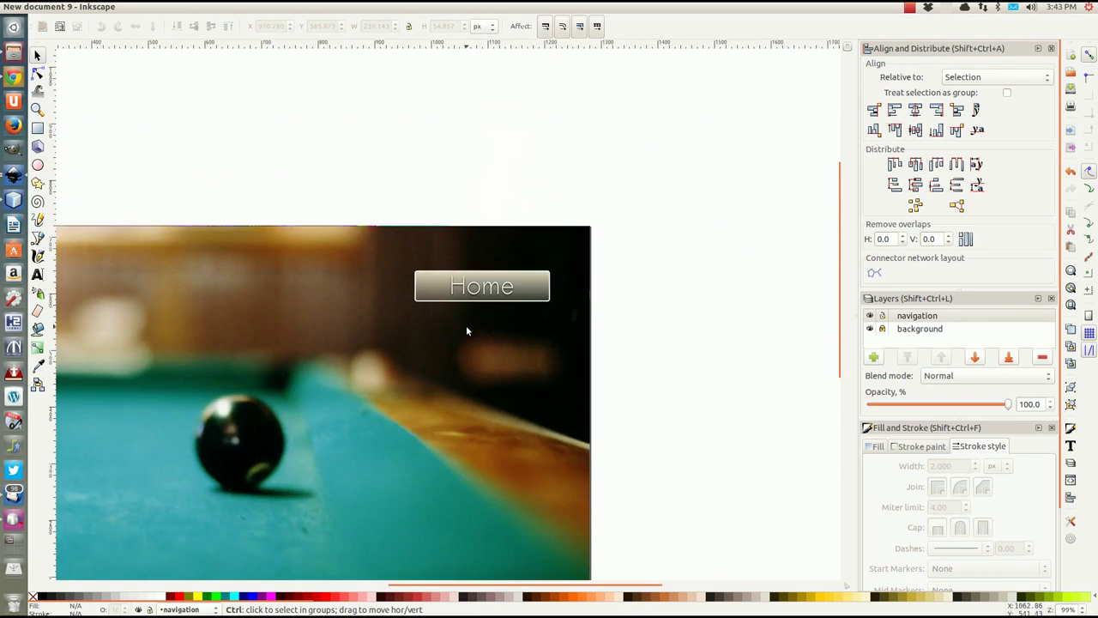
scroll(464, 339, "down", 2, "ctrl")
scroll(462, 347, "up", 3, "ctrl")
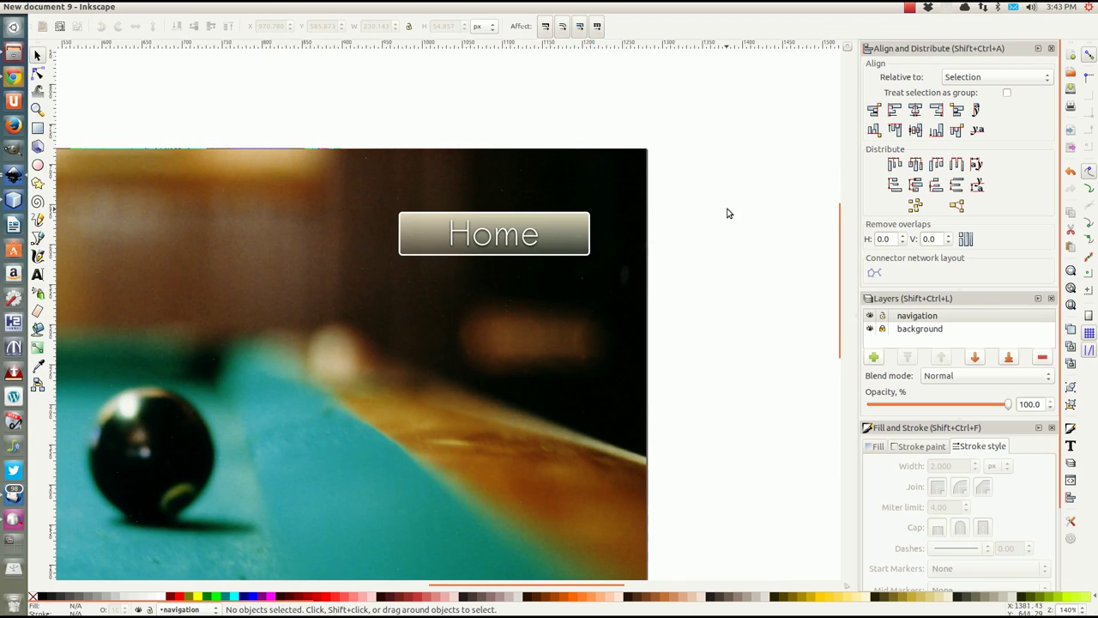
- Group the button bar and Home label into one 3-object group
left_click_drag(707, 188, 350, 266)
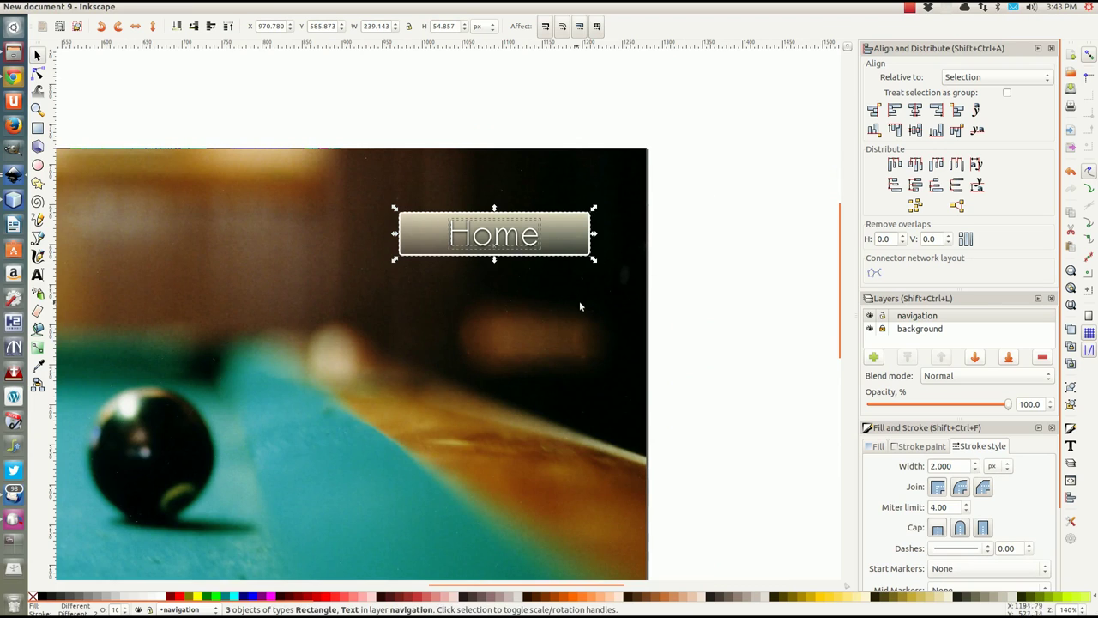
key("ctrl+g")
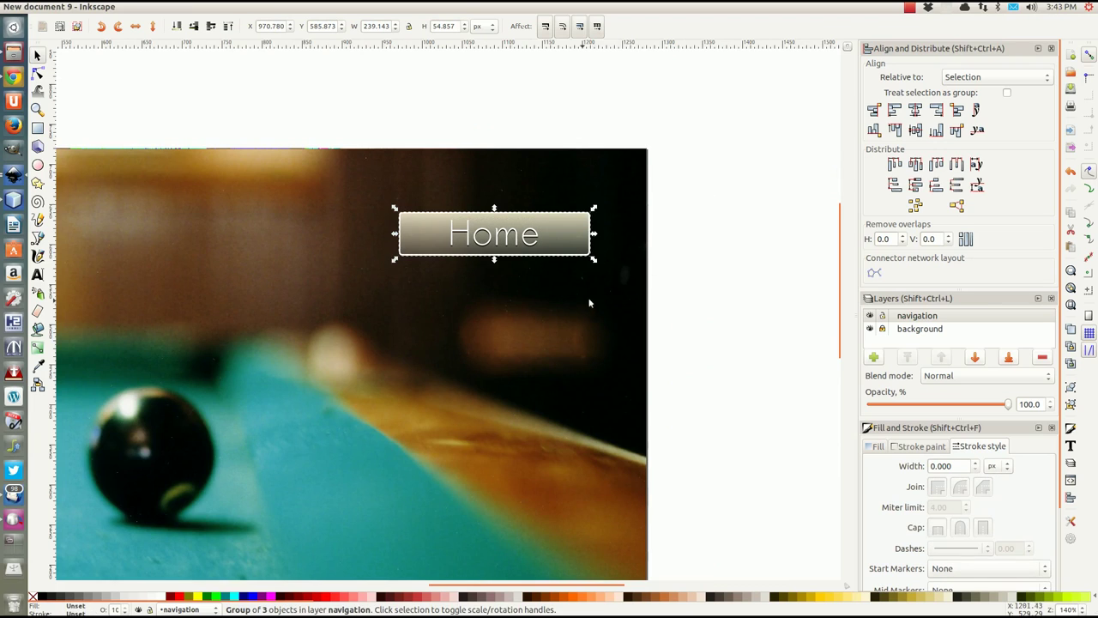
scroll(613, 302, "down", 1)
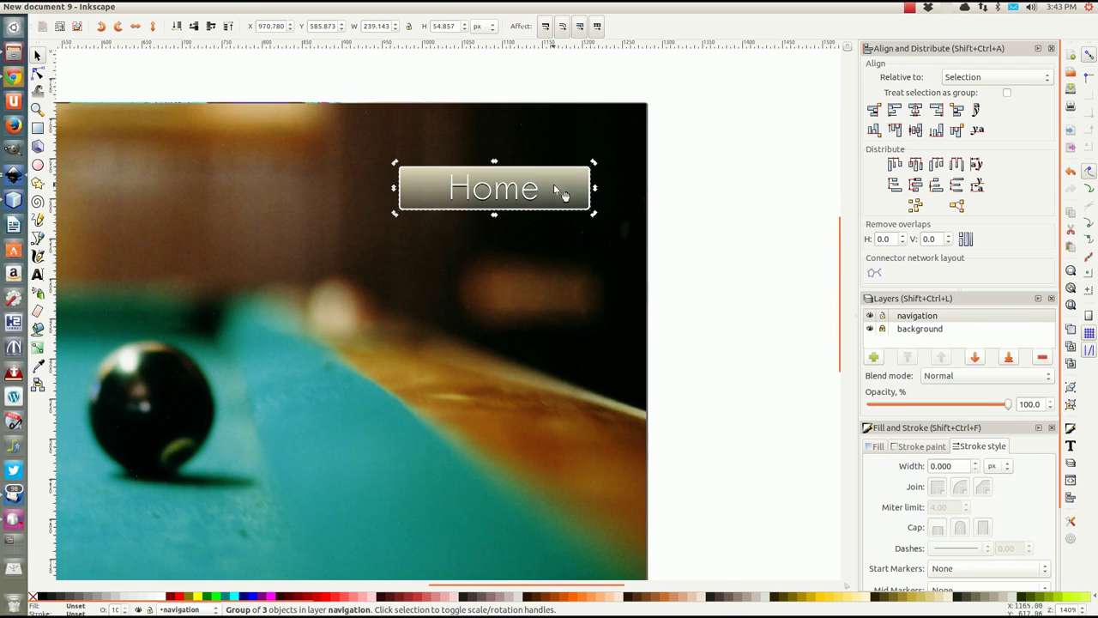
scroll(554, 184, "up", 2)
scroll(547, 292, "up", 1, "ctrl")
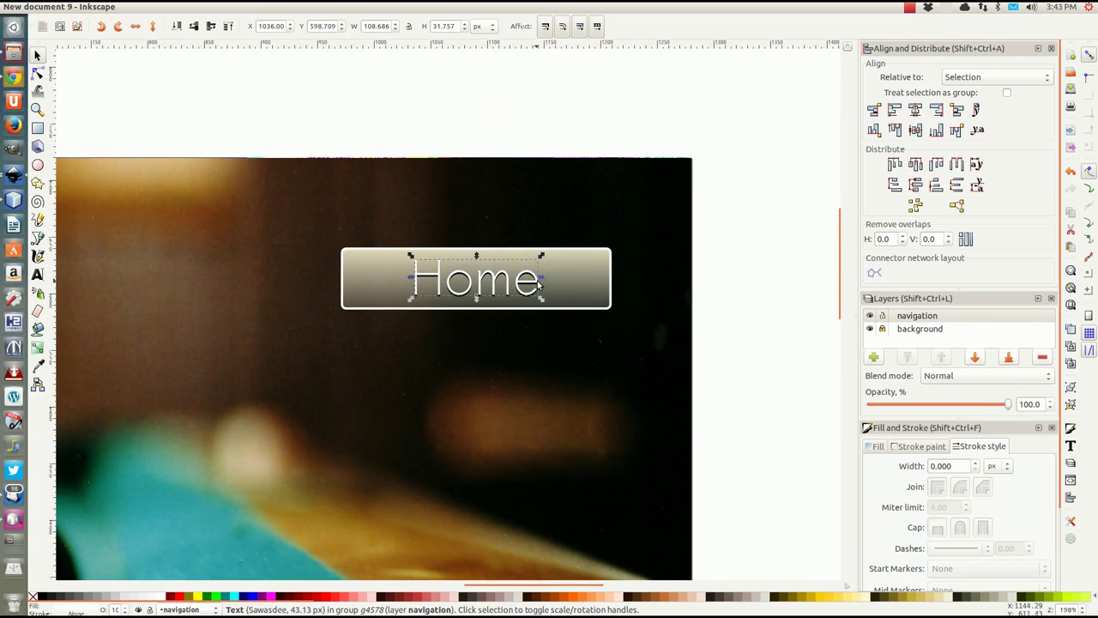
left_click(581, 289)
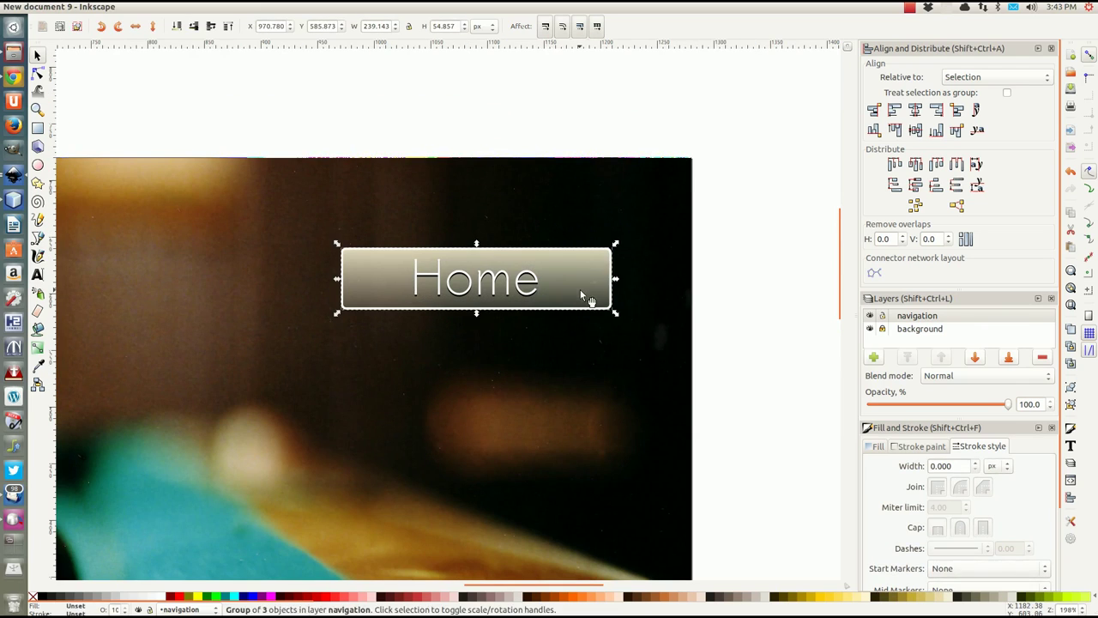
scroll(580, 289, "up", 1, "ctrl")
scroll(578, 289, "up", 1, "ctrl")
scroll(576, 289, "down", 2, "ctrl")
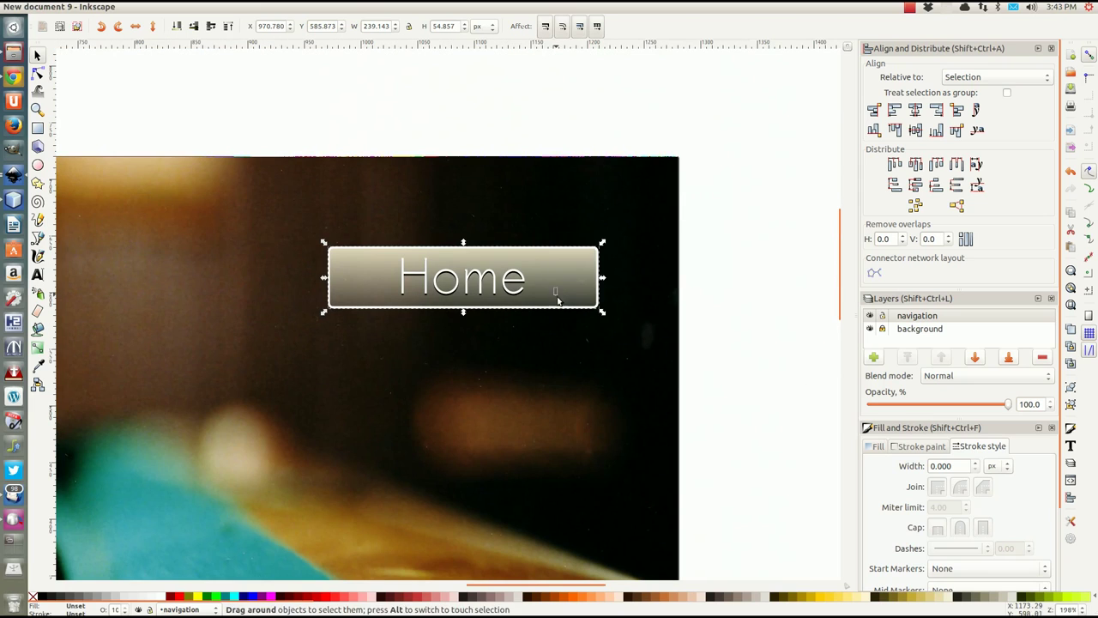
key("Escape")
left_click(566, 295)
- Nudge the Home button up-left and place a duplicate directly below it
left_click_drag(570, 289, 557, 275)
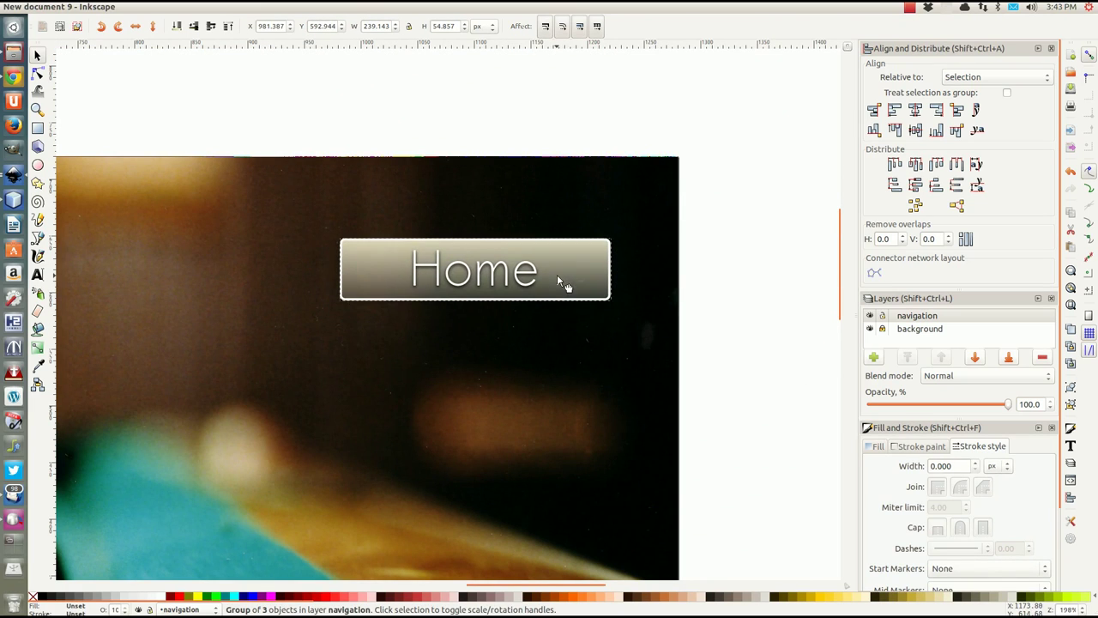
scroll(692, 290, "down", 2)
scroll(691, 290, "up", 1)
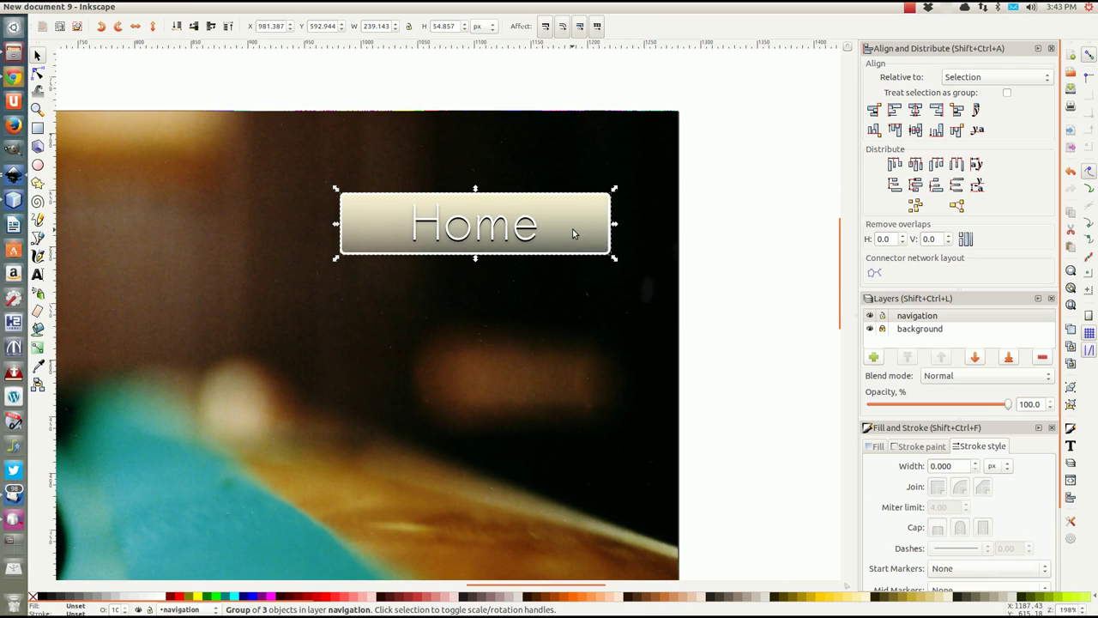
key("ctrl+d")
mouse_move(572, 228)
left_mouse_down()
mouse_move(579, 313)
mouse_move(577, 300)
left_mouse_up()
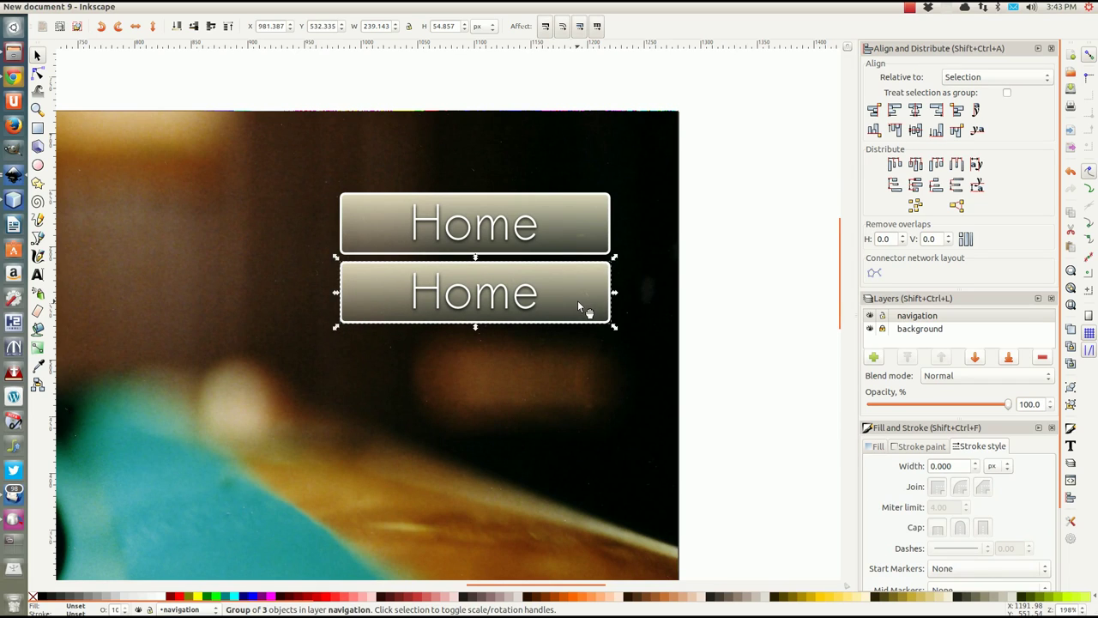
left_click(746, 312)
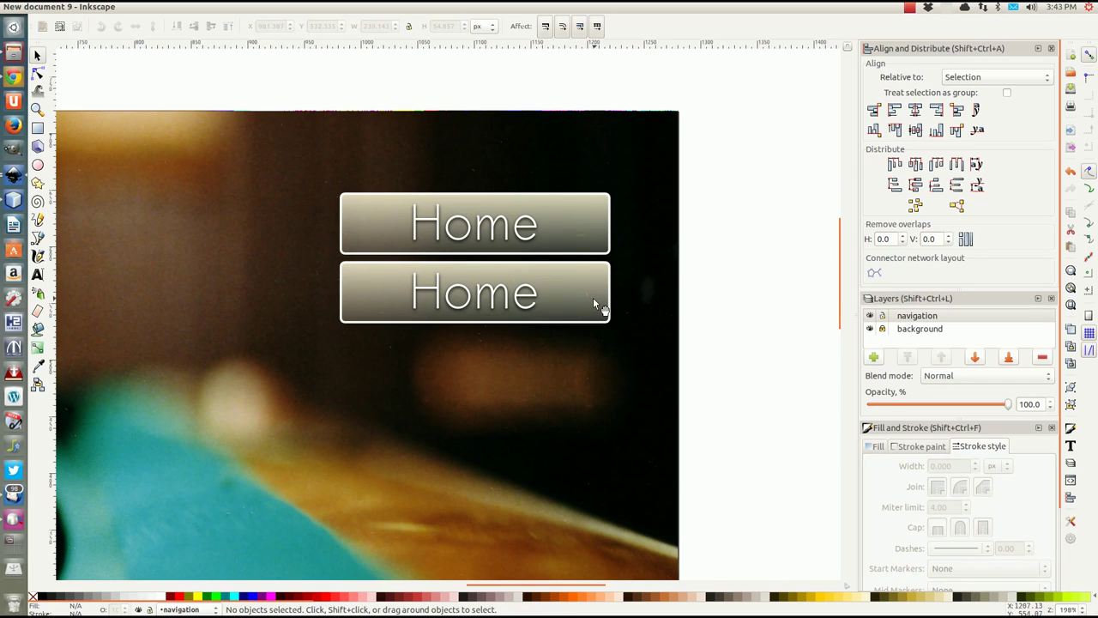
- Add third and fourth Home buttons stacked below, completing a column of four
left_click(569, 292)
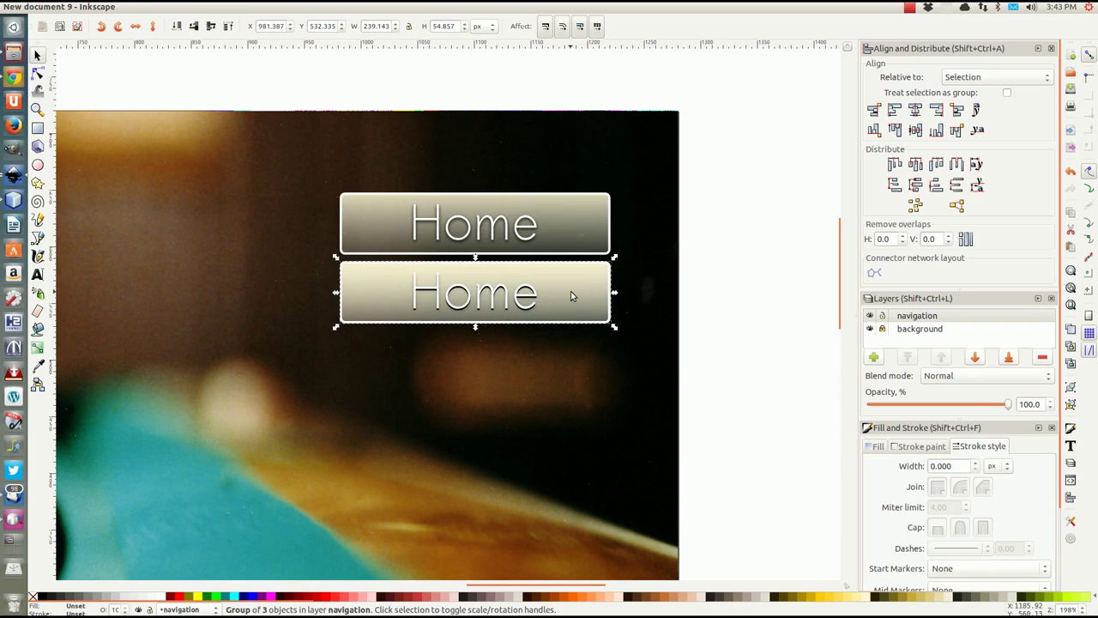
mouse_move(571, 291)
left_mouse_down()
mouse_move(576, 376)
mouse_move(571, 364)
left_mouse_up()
left_click(734, 353)
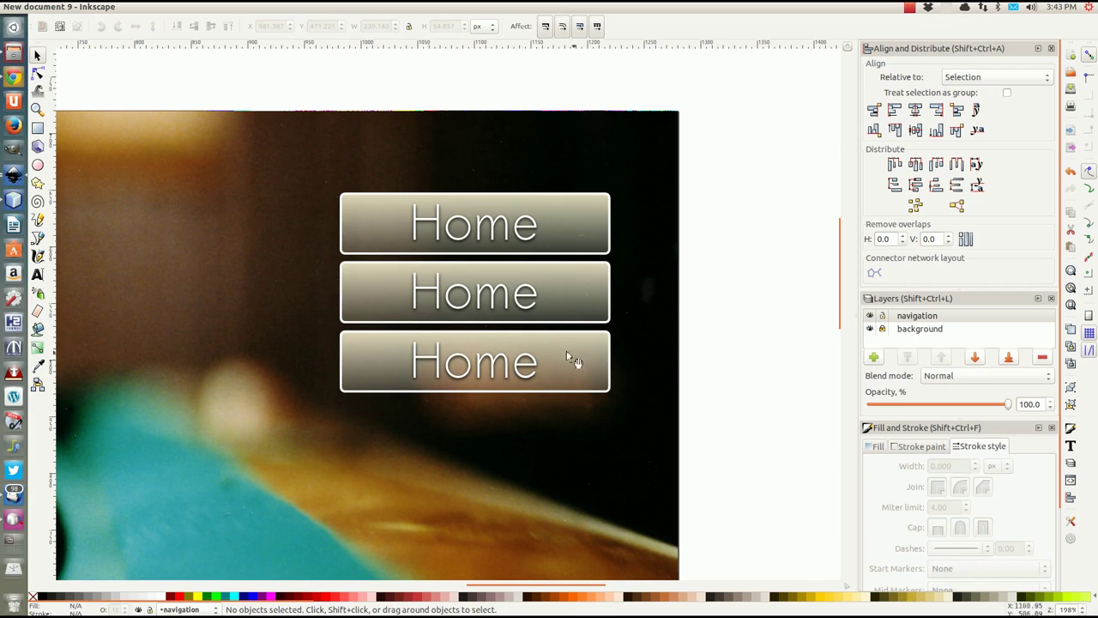
left_click(554, 354)
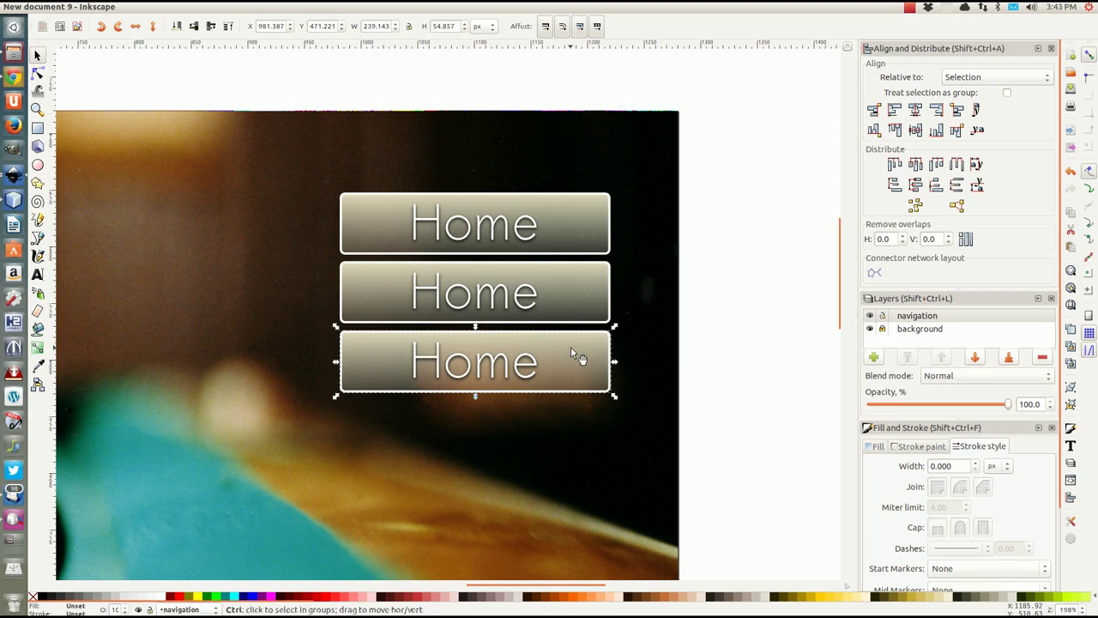
key("Page_Down")
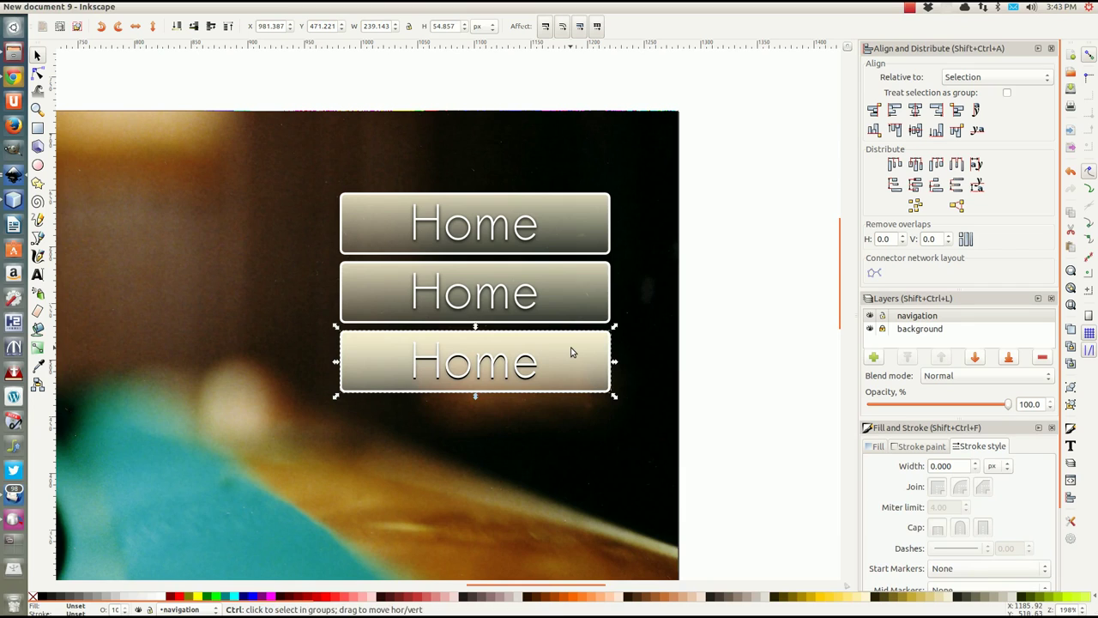
left_click_drag(572, 351, 578, 426)
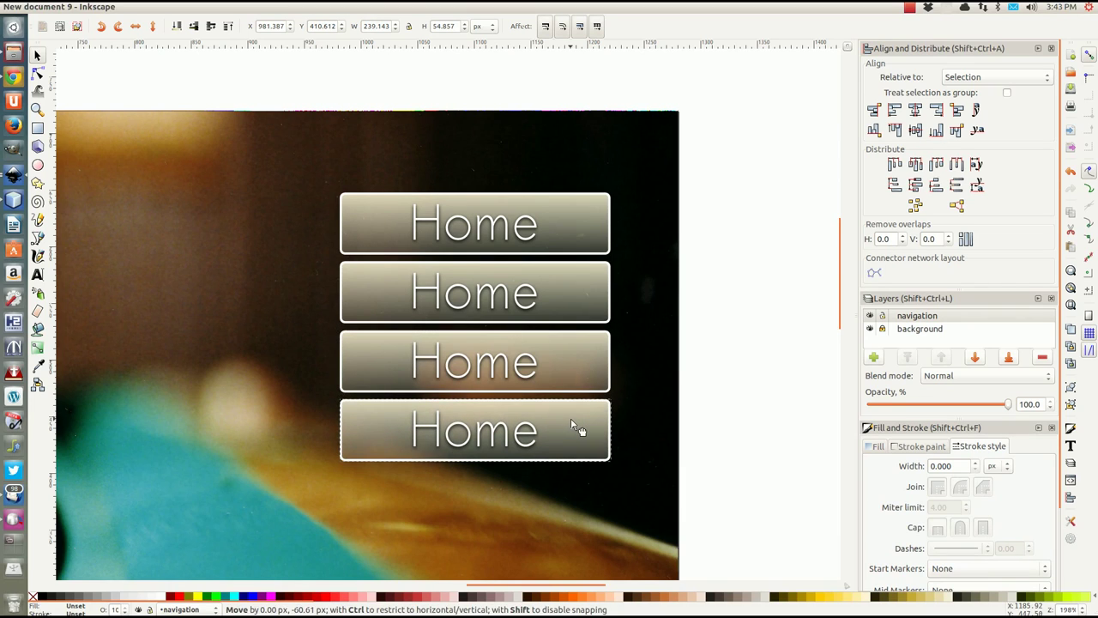
- Move all four Home buttons together lower on the photo's right side, to about Y 254 px
left_click(791, 416)
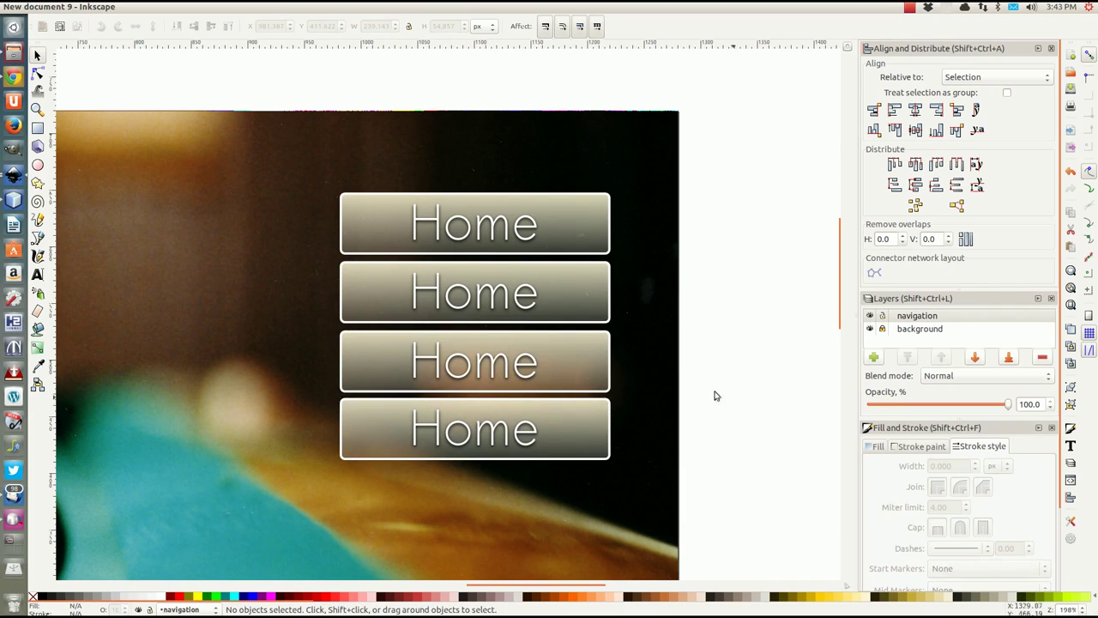
scroll(649, 368, "down", 2)
scroll(649, 368, "up", 1)
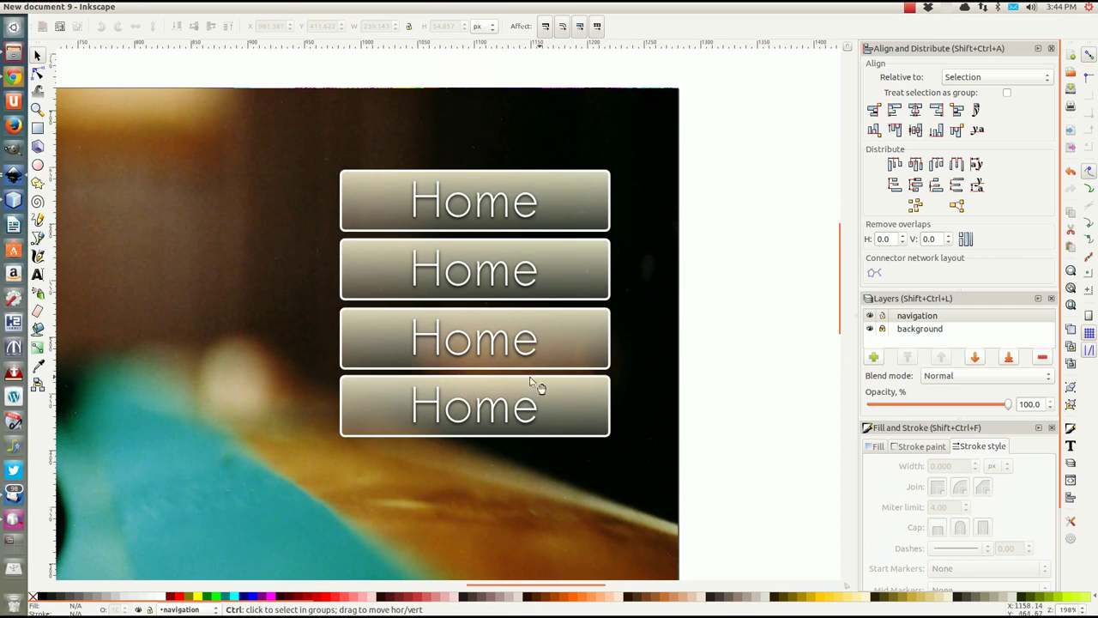
scroll(452, 349, "down", 2)
scroll(427, 358, "down", 2)
scroll(386, 380, "up", 2)
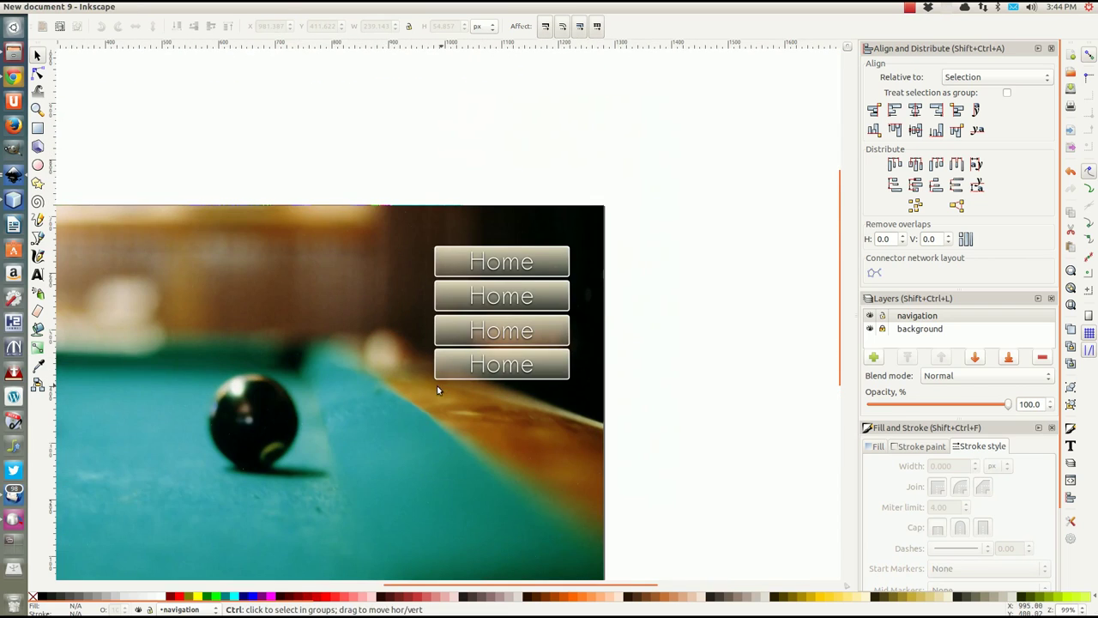
left_click_drag(408, 395, 525, 245)
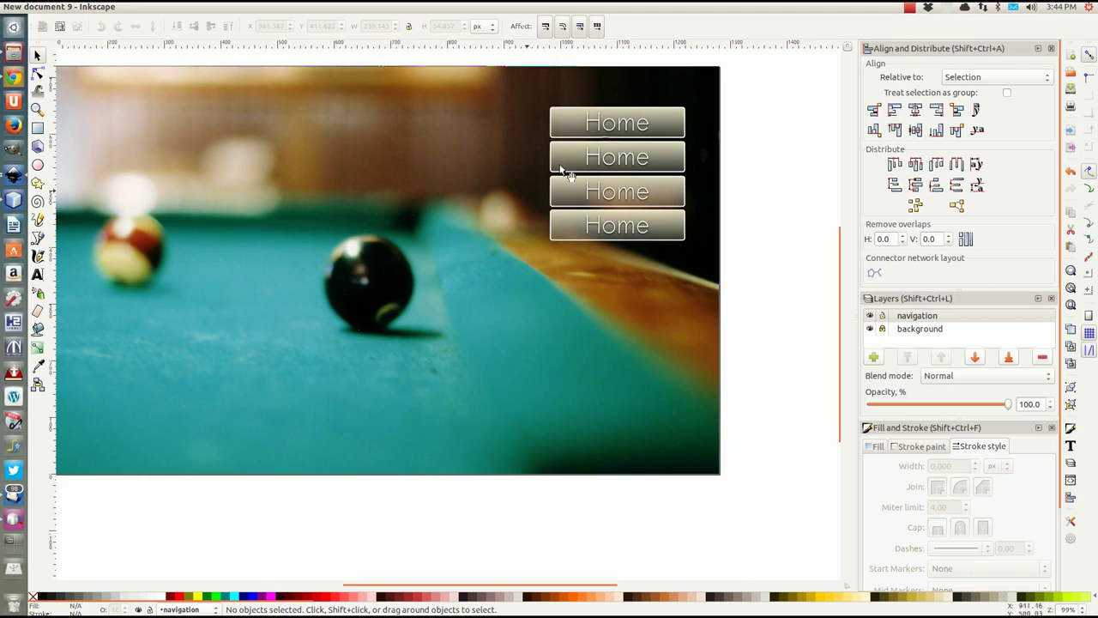
left_click_drag(761, 85, 518, 259)
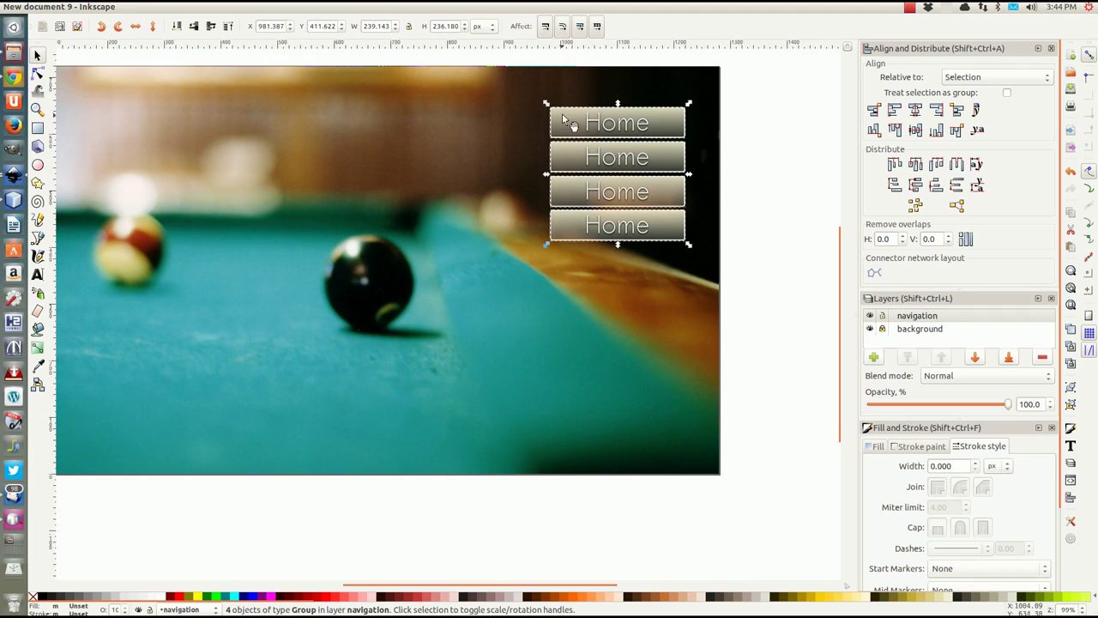
left_click_drag(562, 115, 559, 210)
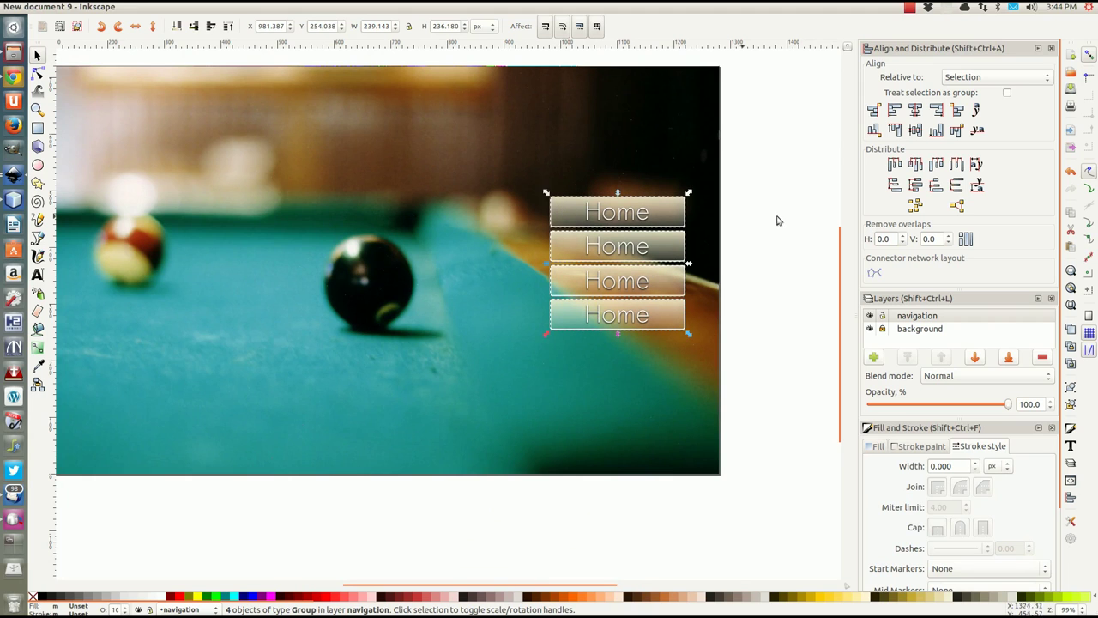
left_click(423, 296)
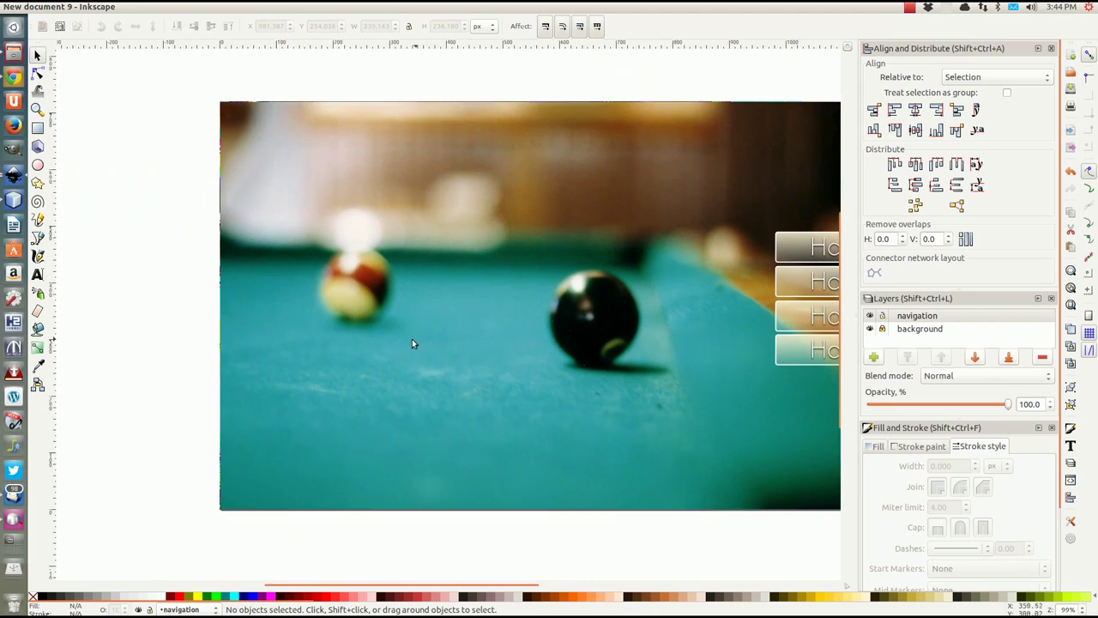
scroll(296, 340, "up", 1)
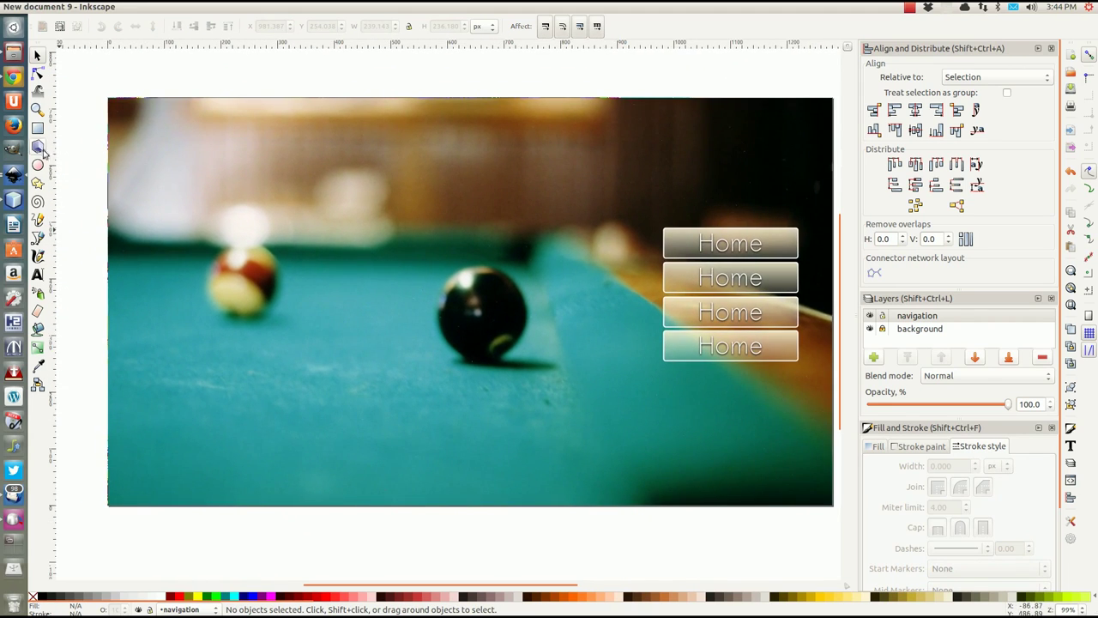
- Draw a circle near the photo's top-left and shrink it to about 173.7 × 173.7 px
left_click(38, 165)
left_click_drag(143, 120, 259, 238)
key("s")
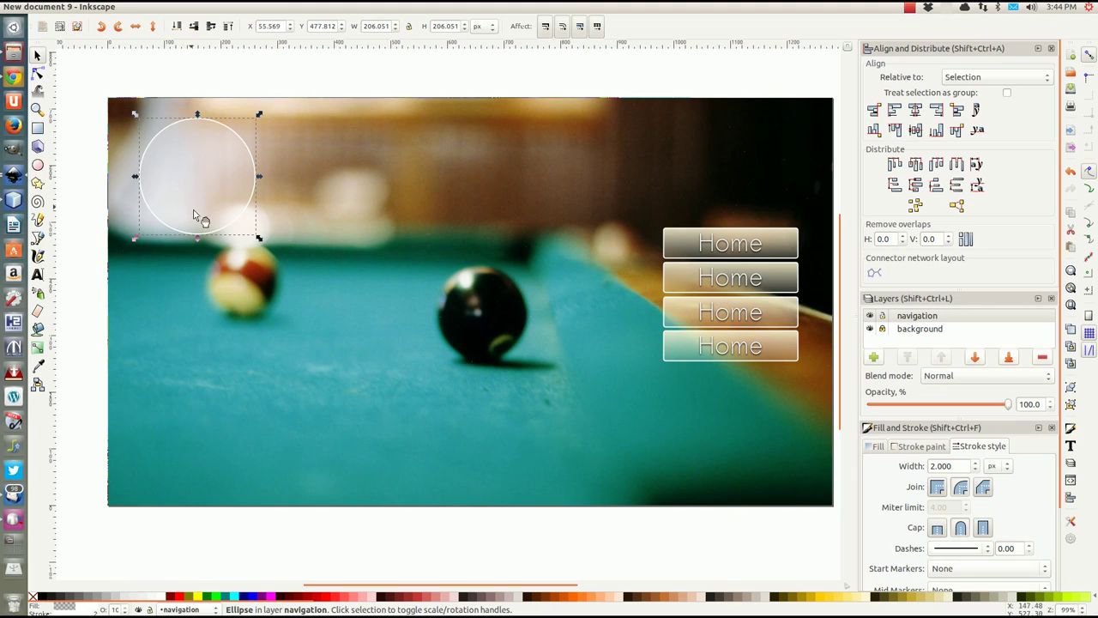
left_click_drag(262, 239, 241, 221)
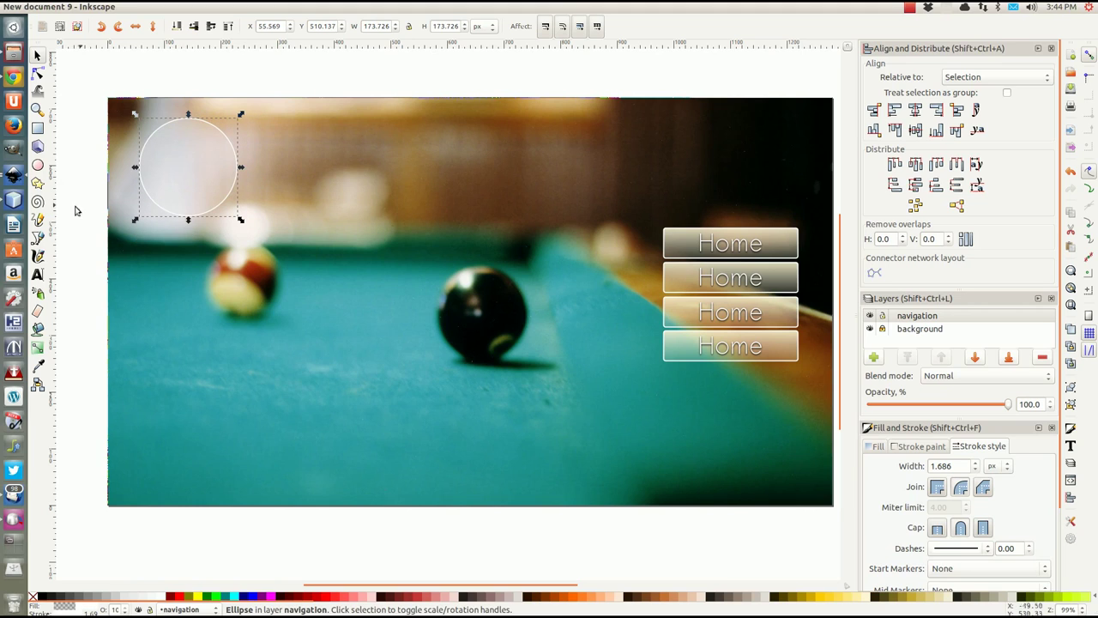
left_click(37, 274)
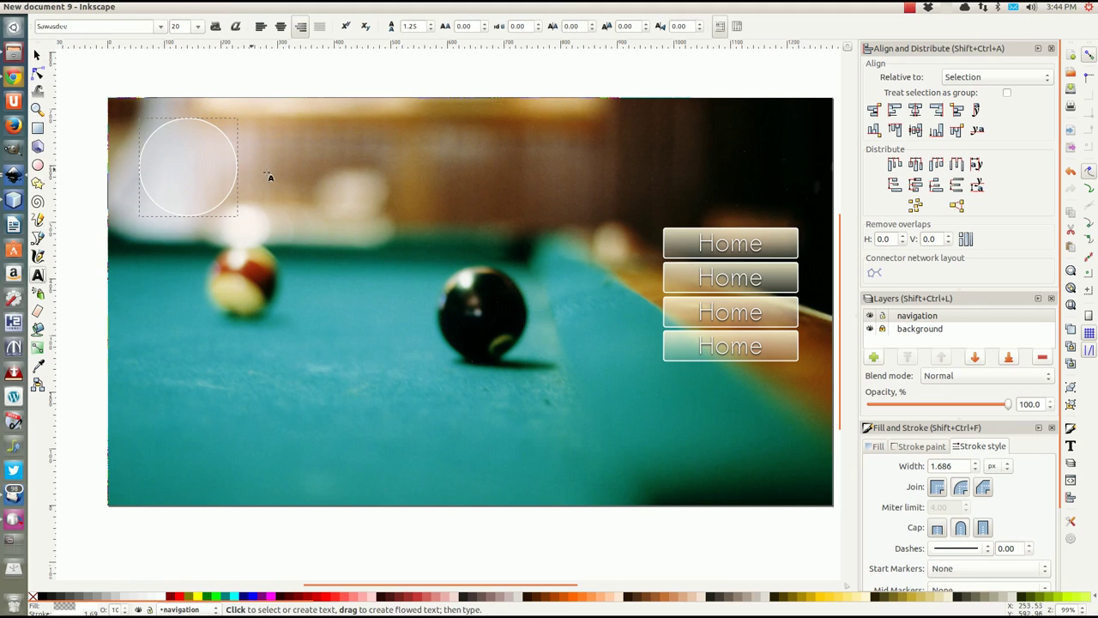
- Type POOLWEB.COM beside the circle, enlarge it over the circle, and select its first P
left_click(311, 174)
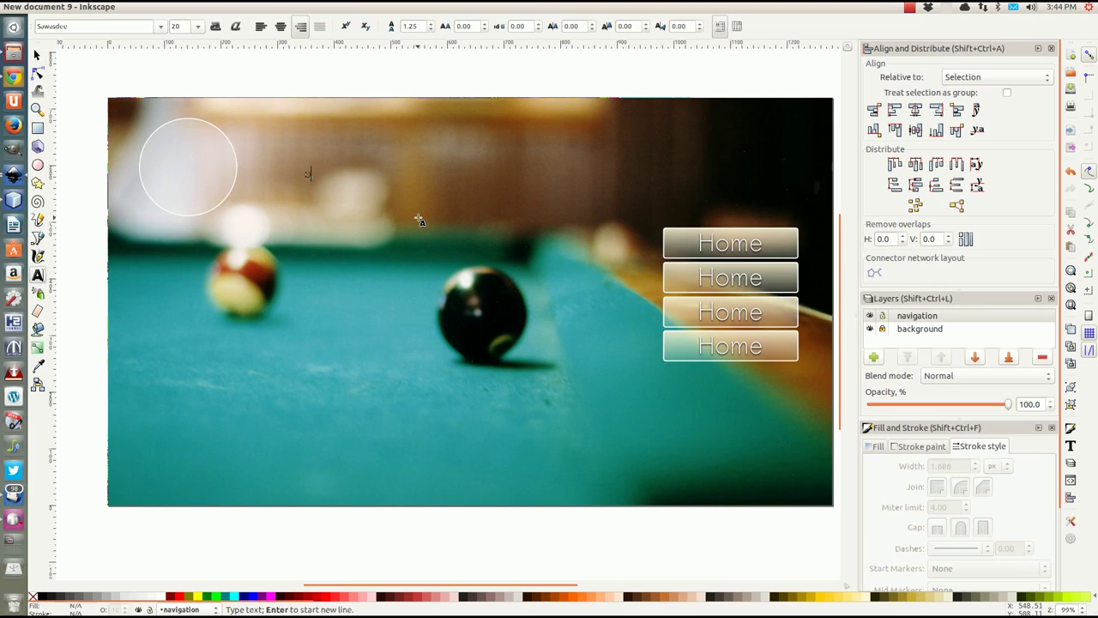
type("Po")
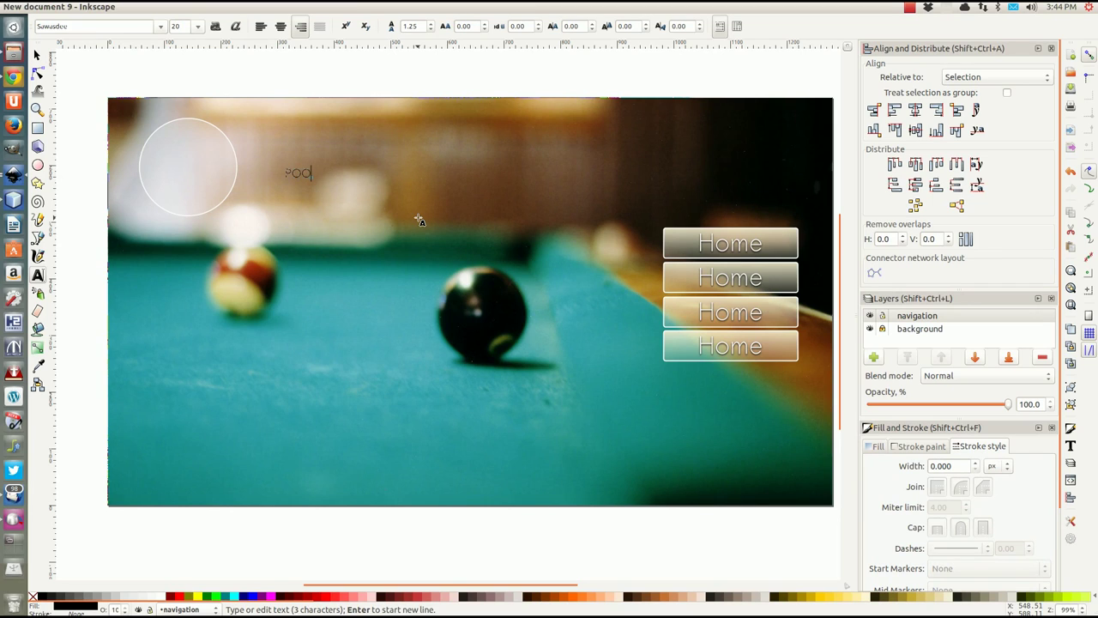
type("LWEB.C")
type("OM")
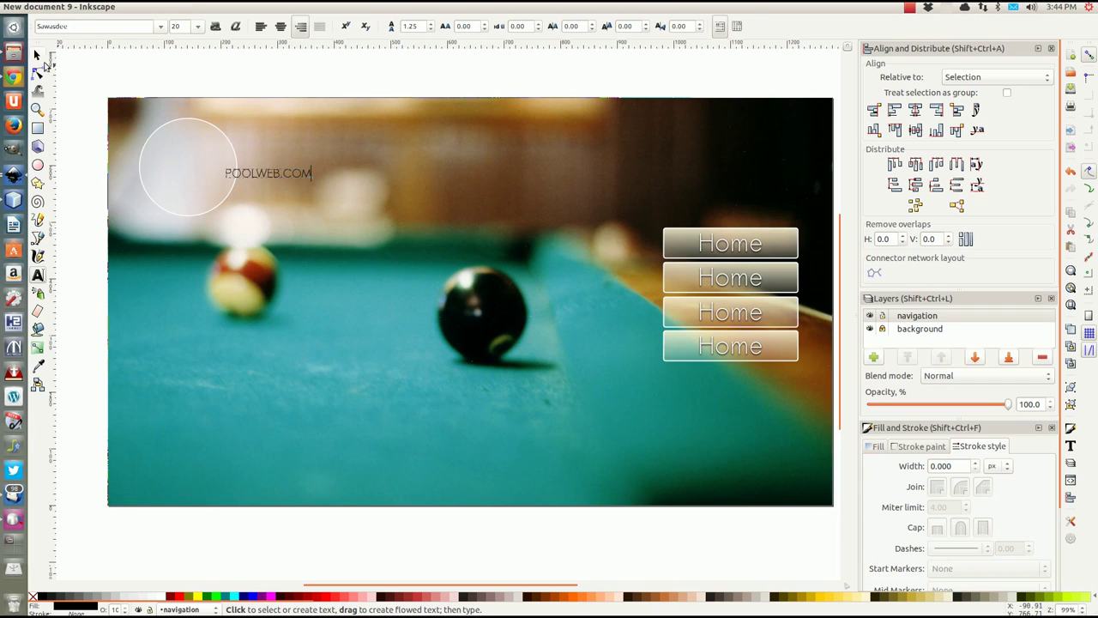
left_click(37, 56)
mouse_move(314, 180)
left_mouse_down()
mouse_move(605, 288)
mouse_move(507, 249)
left_mouse_up()
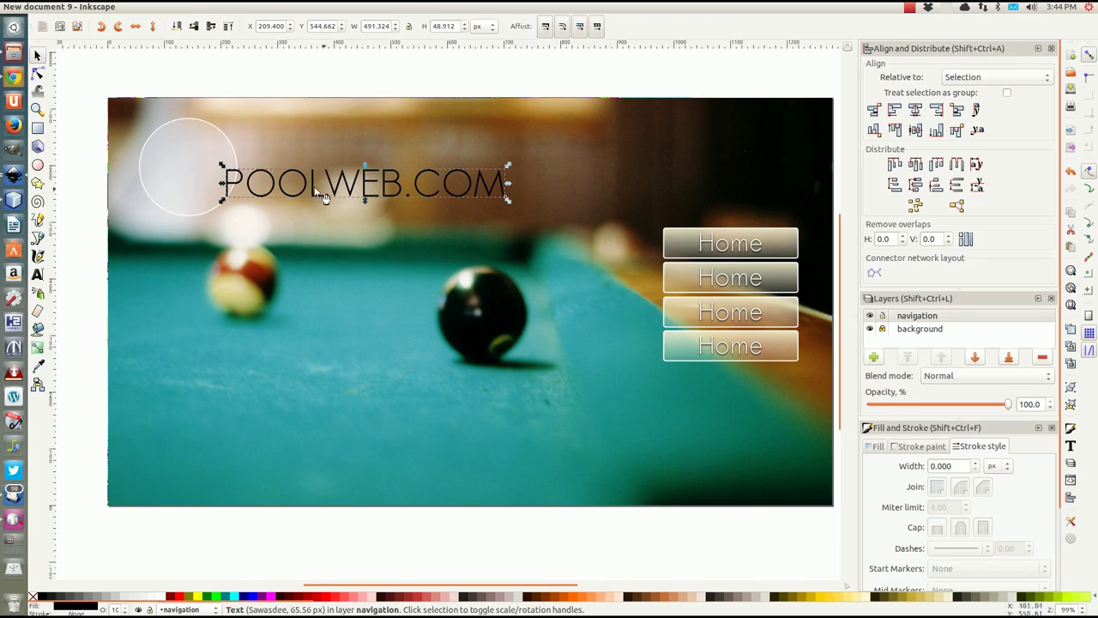
left_click_drag(310, 196, 271, 185)
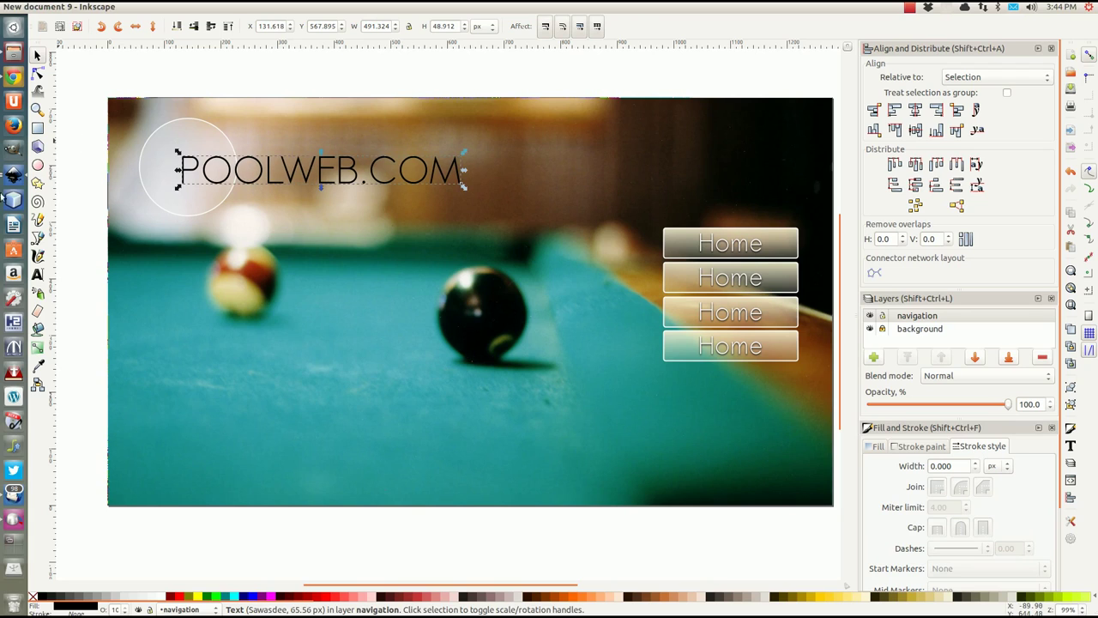
left_click(37, 274)
left_click_drag(201, 168, 160, 163)
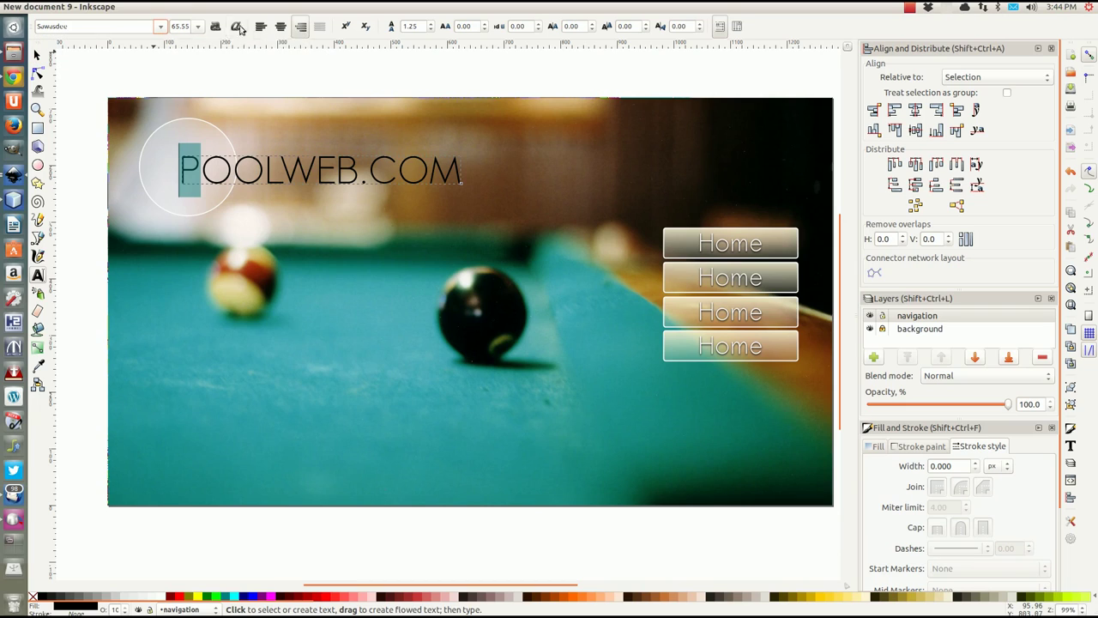
- Make the letter P bold, in Impact font, at size 72
left_click(216, 28)
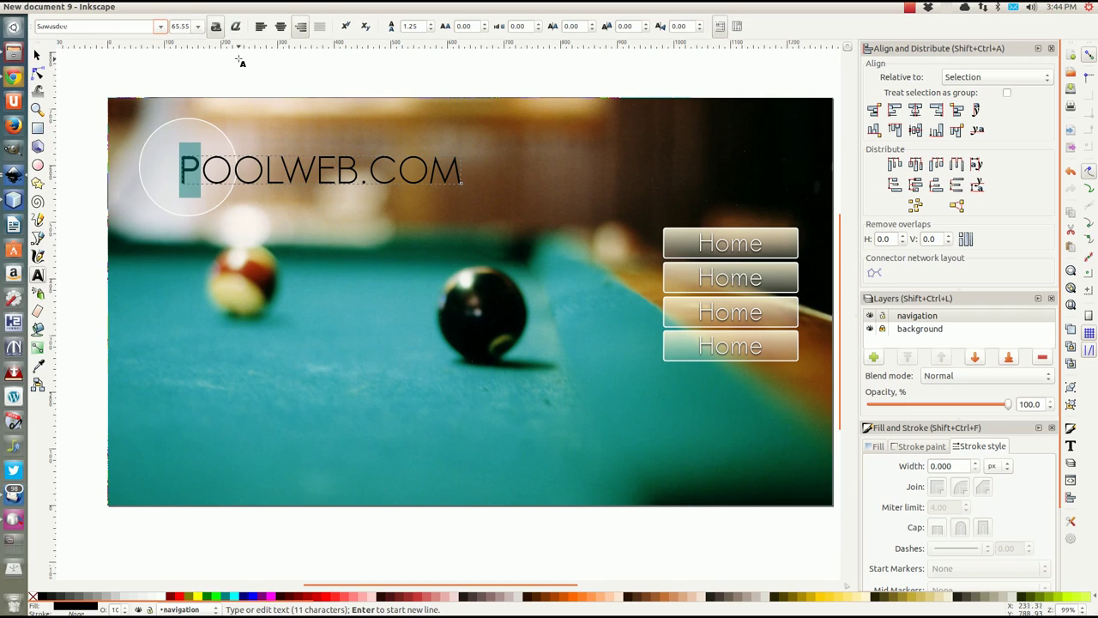
left_click(160, 26)
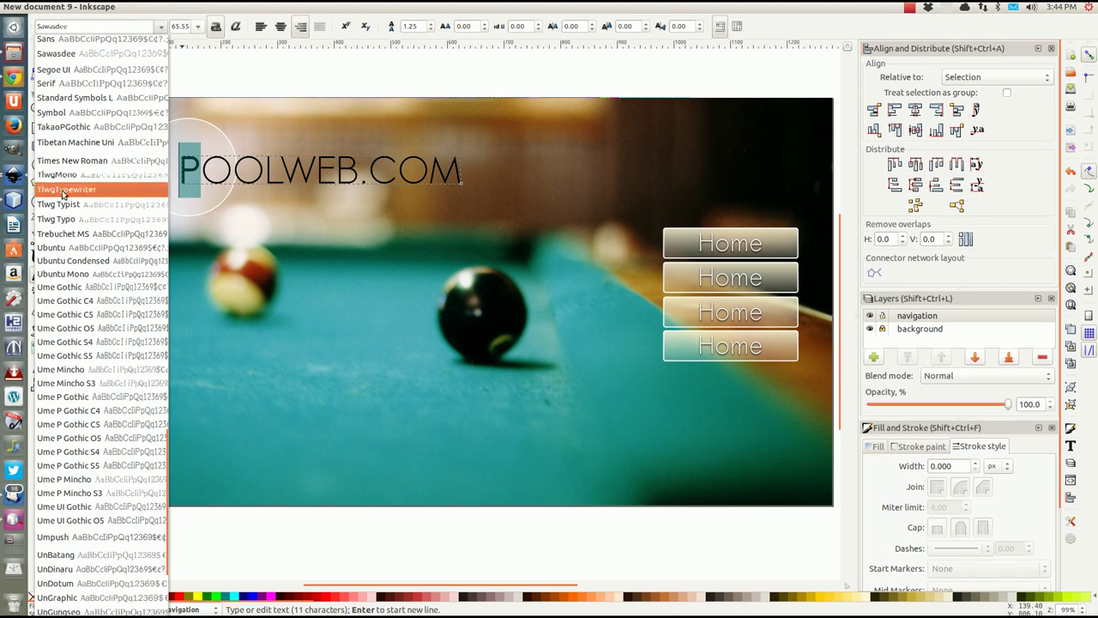
scroll(57, 190, "up", 2)
scroll(57, 193, "up", 2)
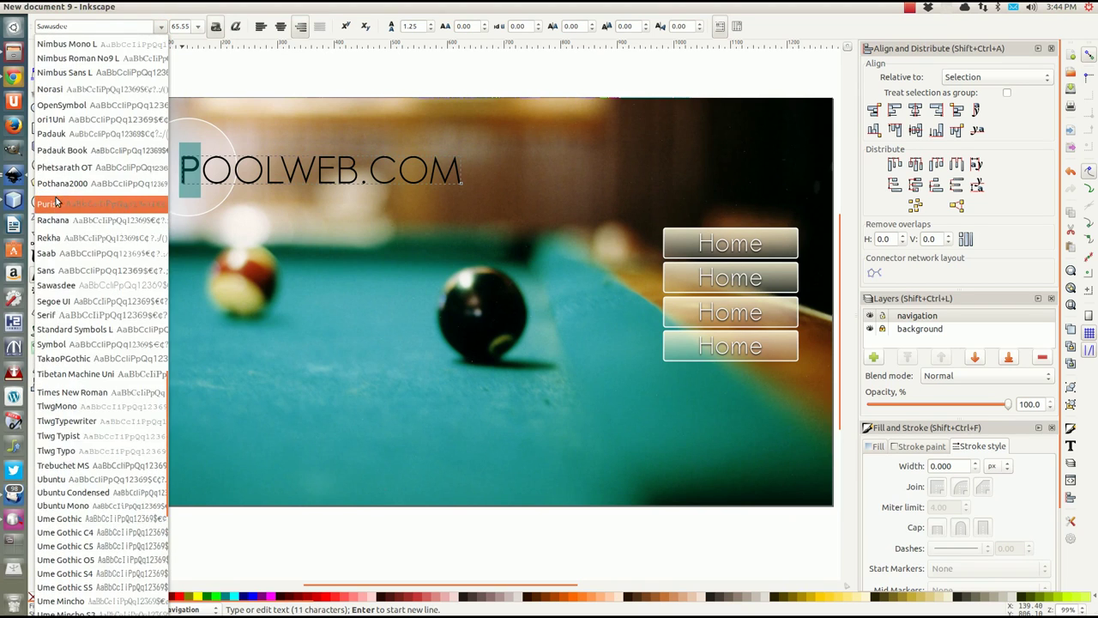
scroll(58, 199, "up", 2)
scroll(58, 199, "up", 3)
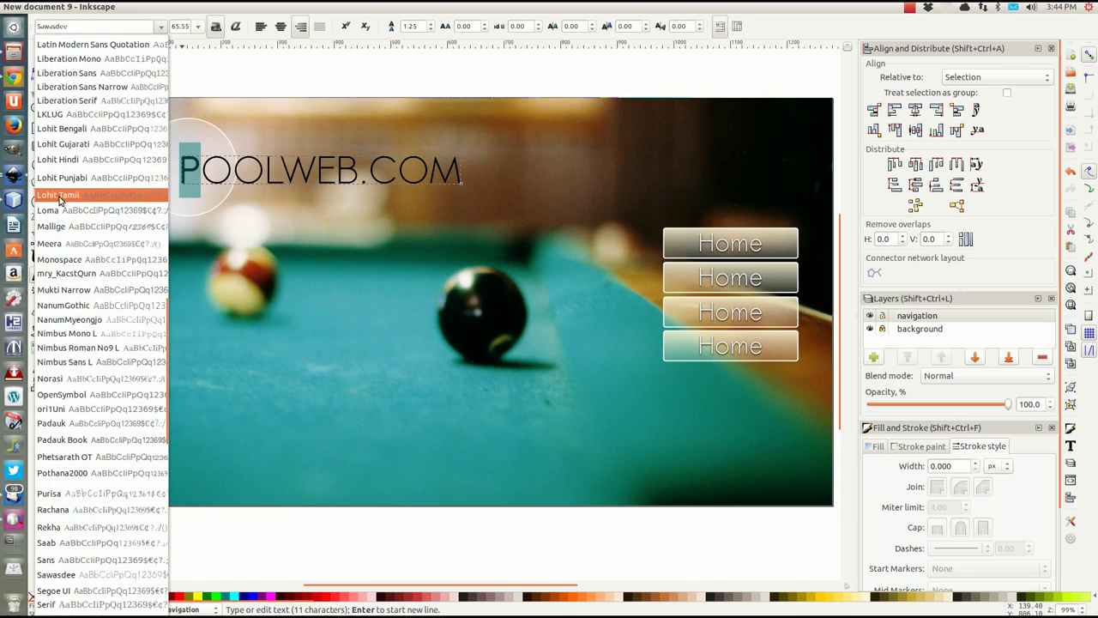
scroll(60, 199, "up", 1)
scroll(60, 200, "up", 3)
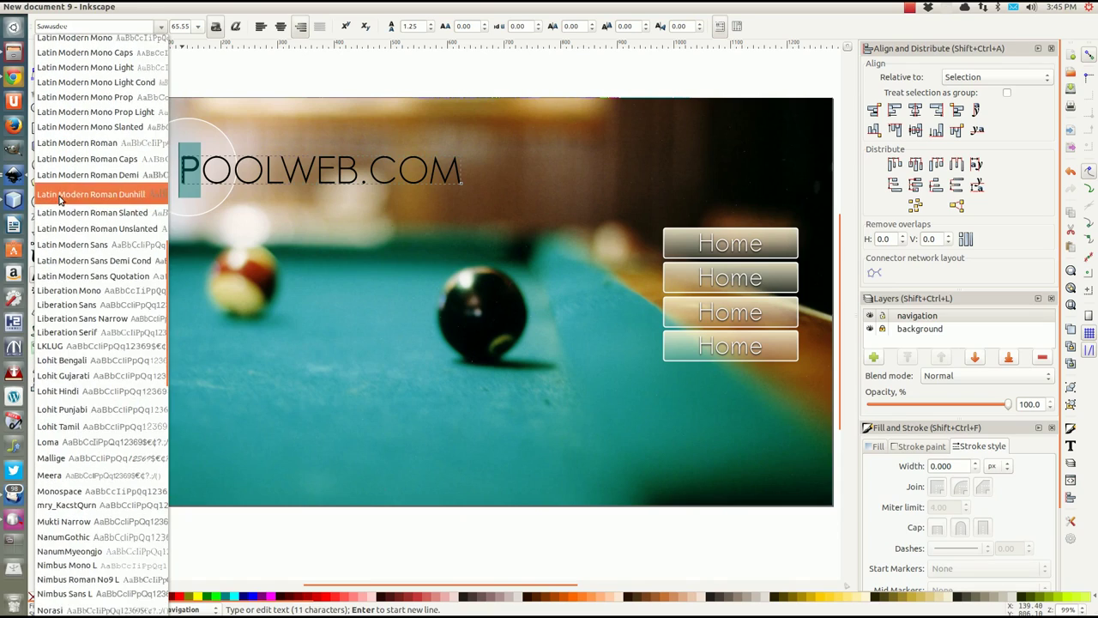
scroll(60, 200, "up", 3)
scroll(60, 200, "up", 2)
scroll(60, 200, "up", 2)
scroll(60, 200, "up", 2)
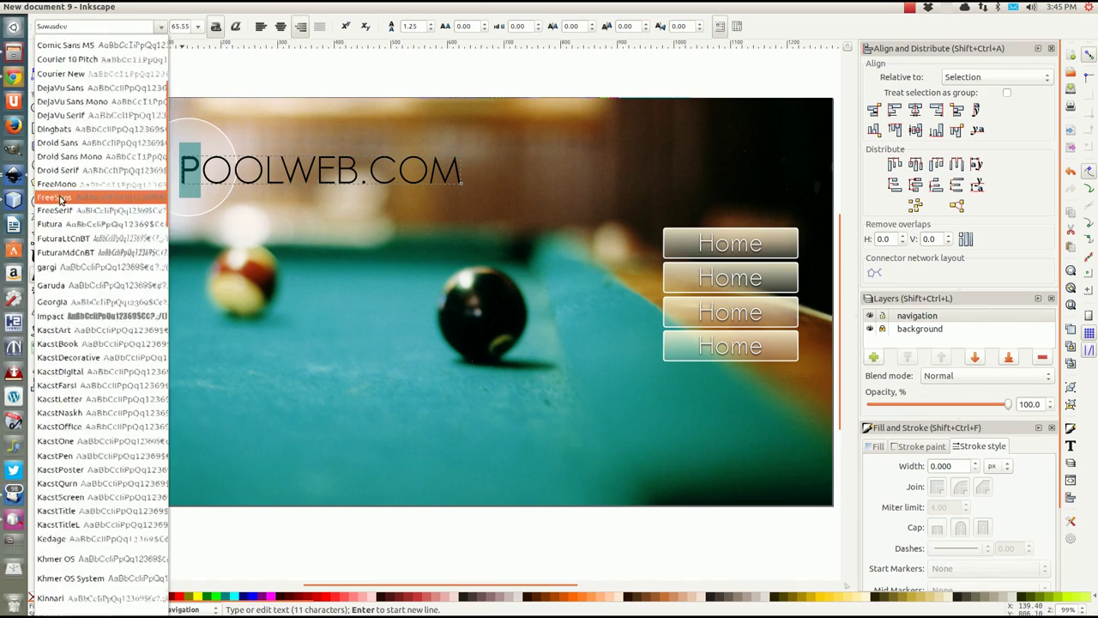
scroll(60, 200, "up", 2)
scroll(60, 200, "up", 1)
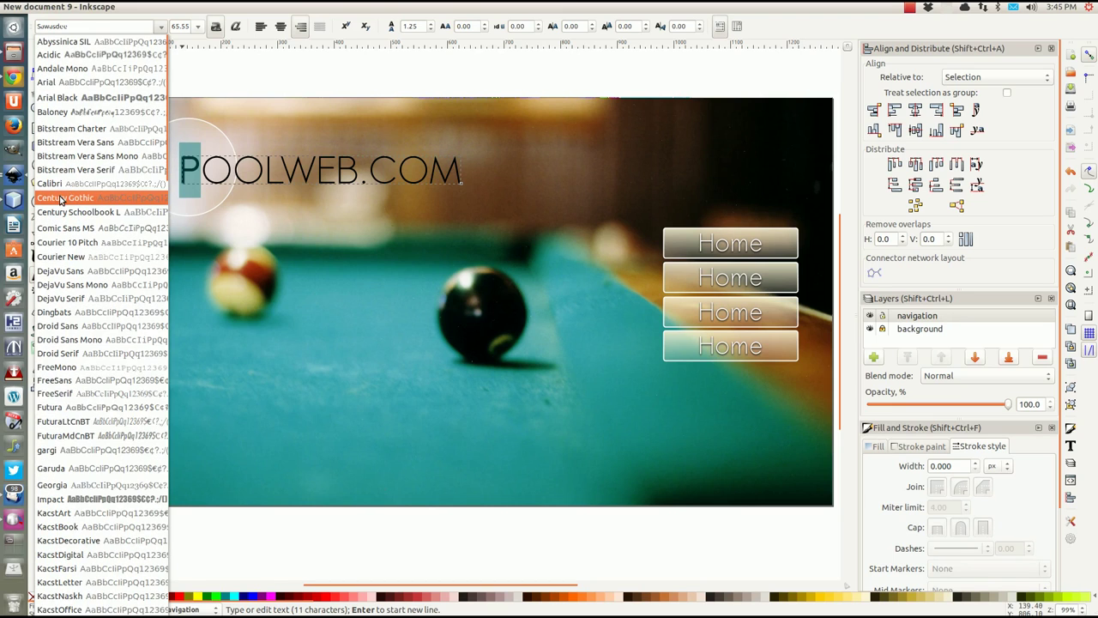
scroll(60, 200, "down", 2)
scroll(60, 200, "down", 2)
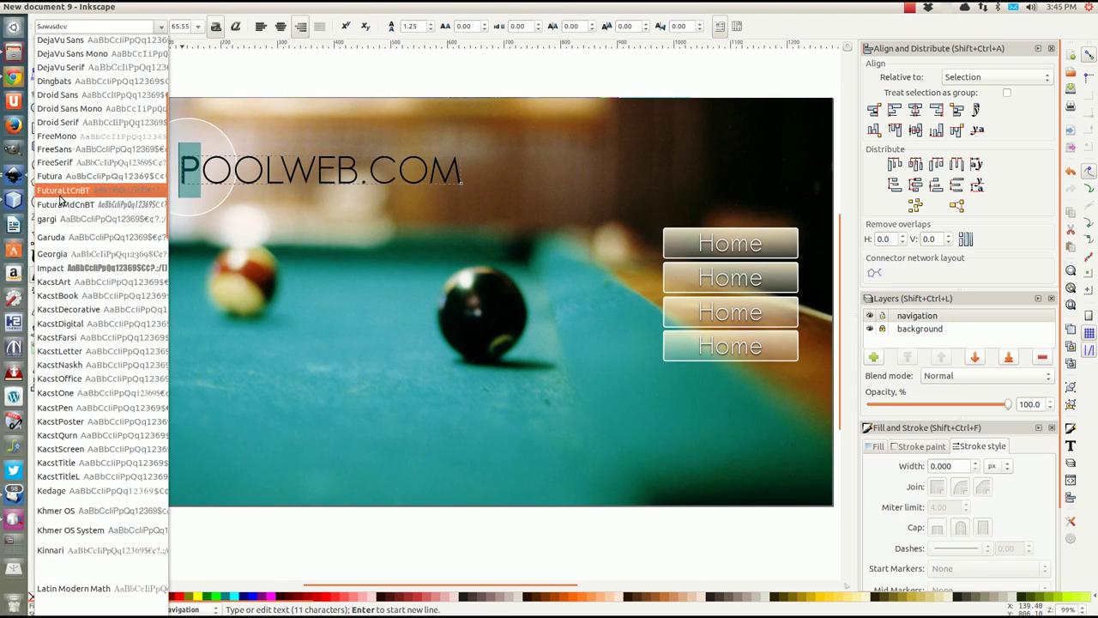
left_click(58, 266)
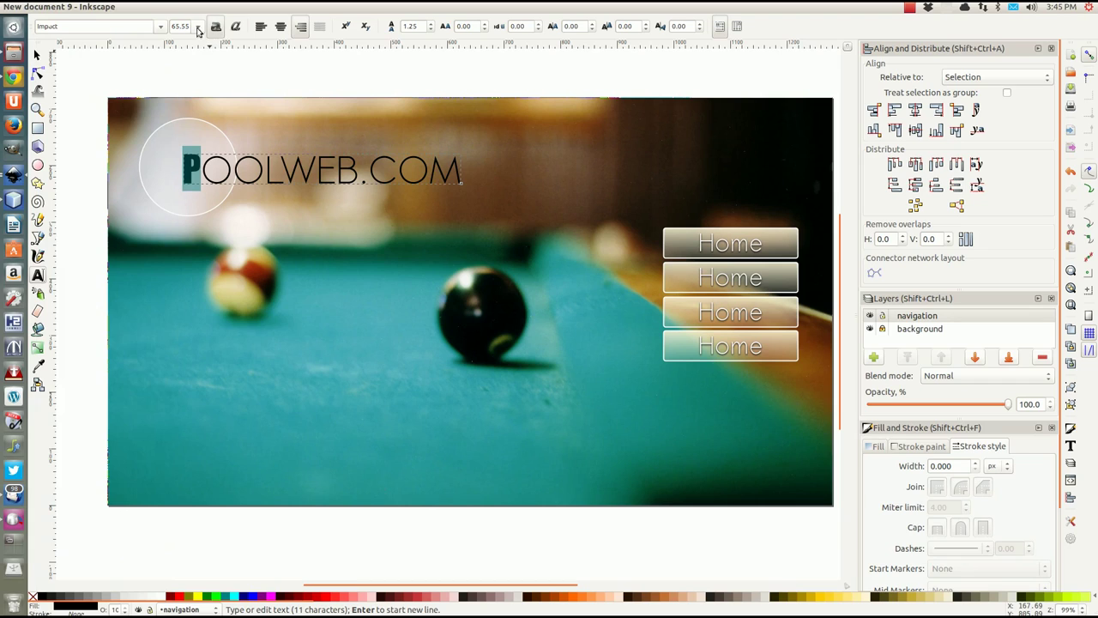
left_click(198, 28)
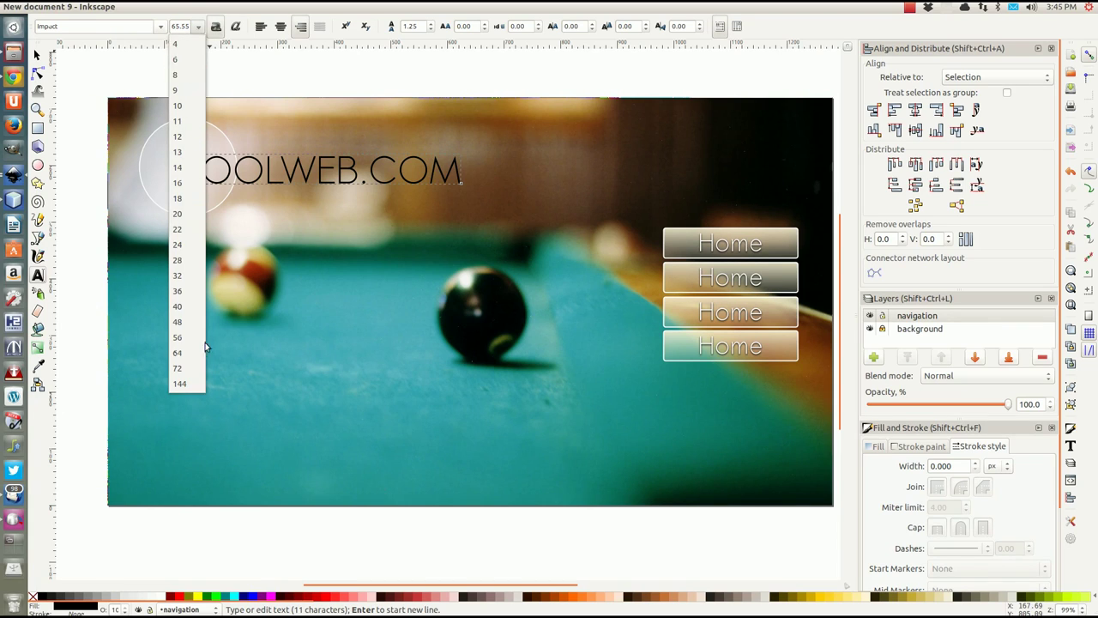
left_click(179, 368)
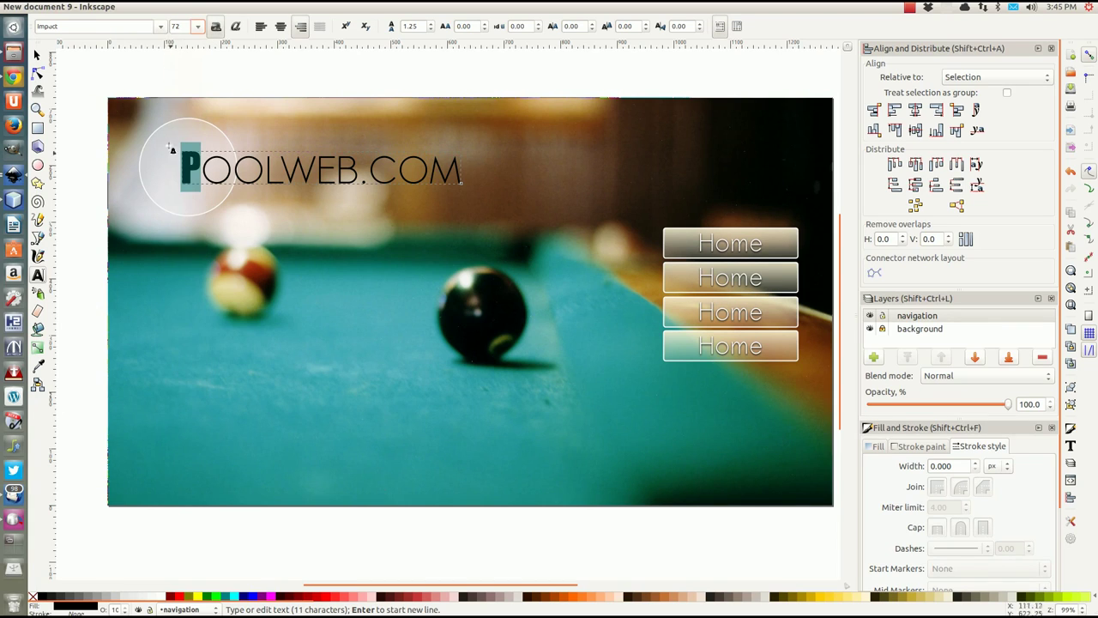
- Nudge the whole POOLWEB.COM logo text slightly up and to the left
left_click(37, 55)
left_click(294, 196)
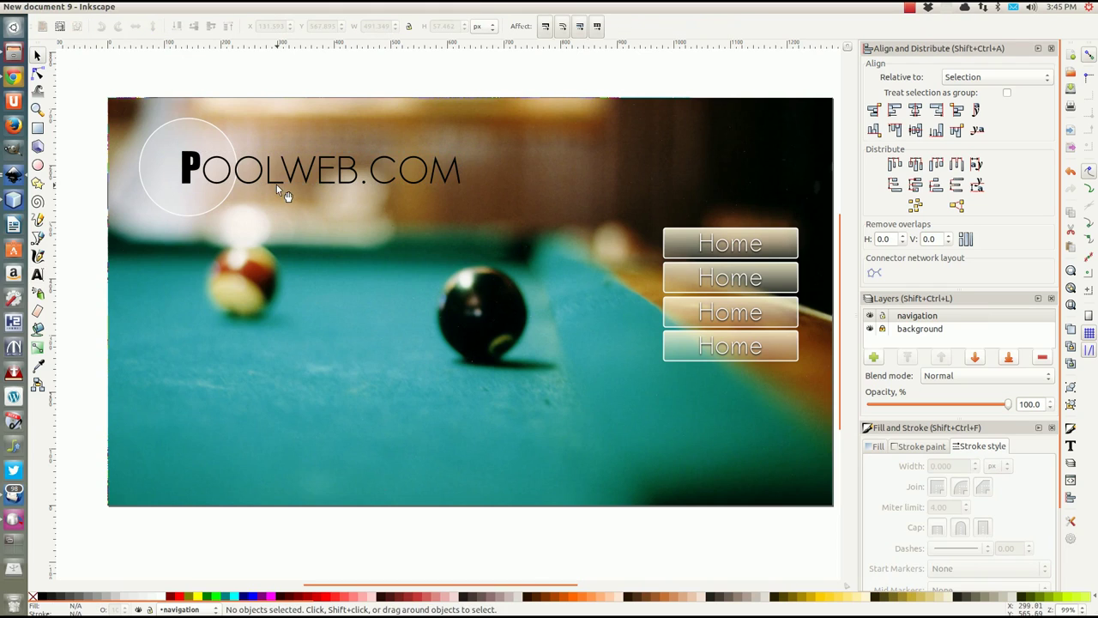
left_click(276, 184)
left_click_drag(283, 193, 281, 189)
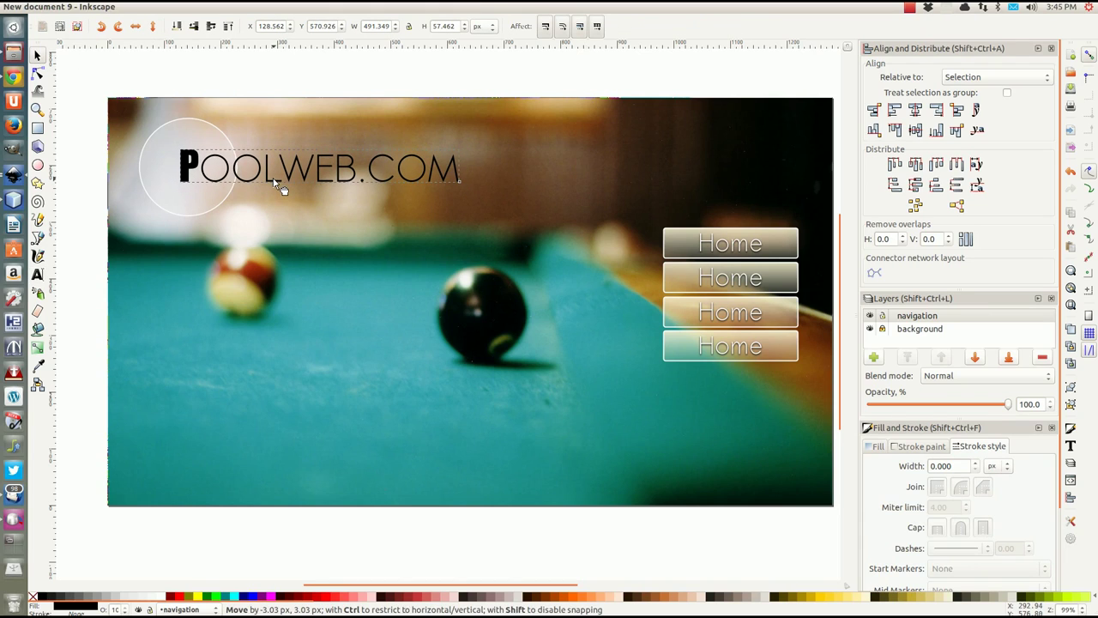
left_click(281, 68)
- Add the footer text 'coolweb.com ©' near the bottom centre of the photo
left_click(37, 273)
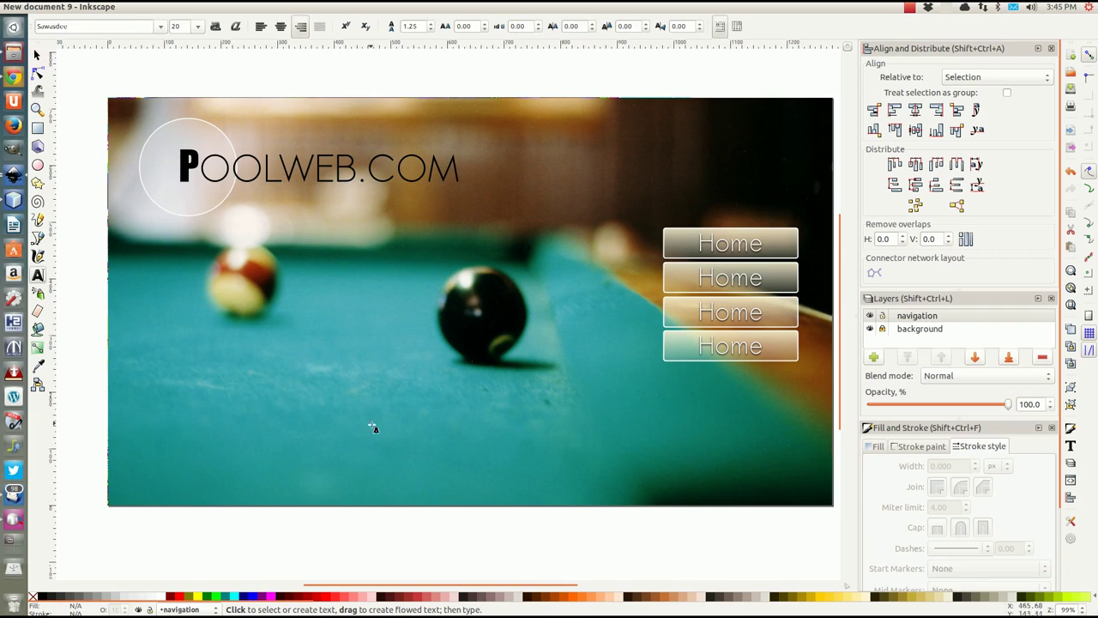
left_click(468, 488)
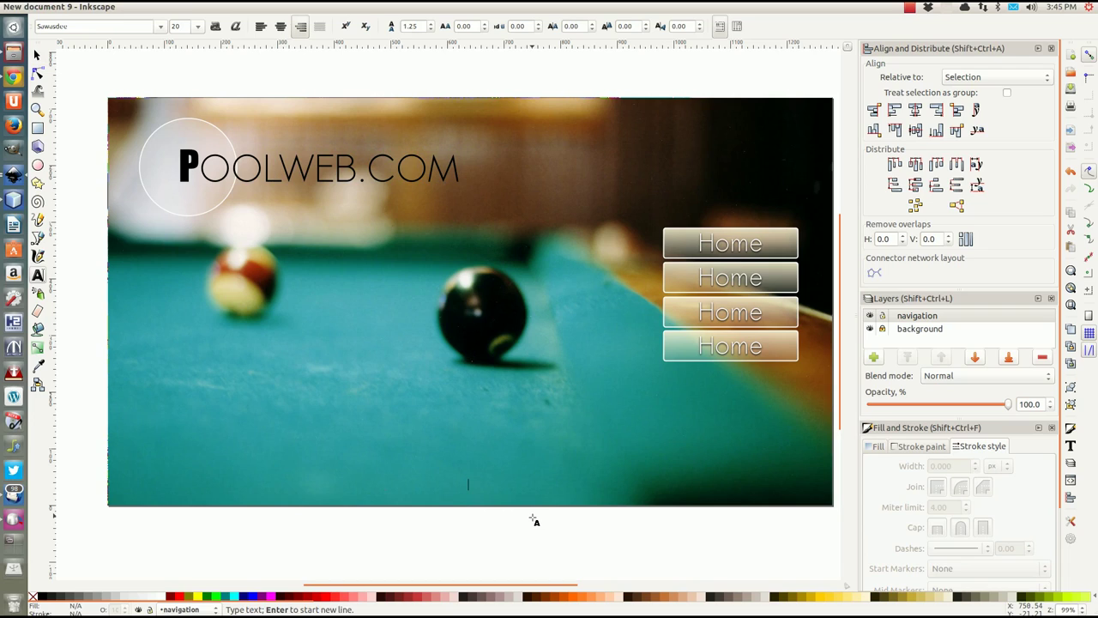
type("c")
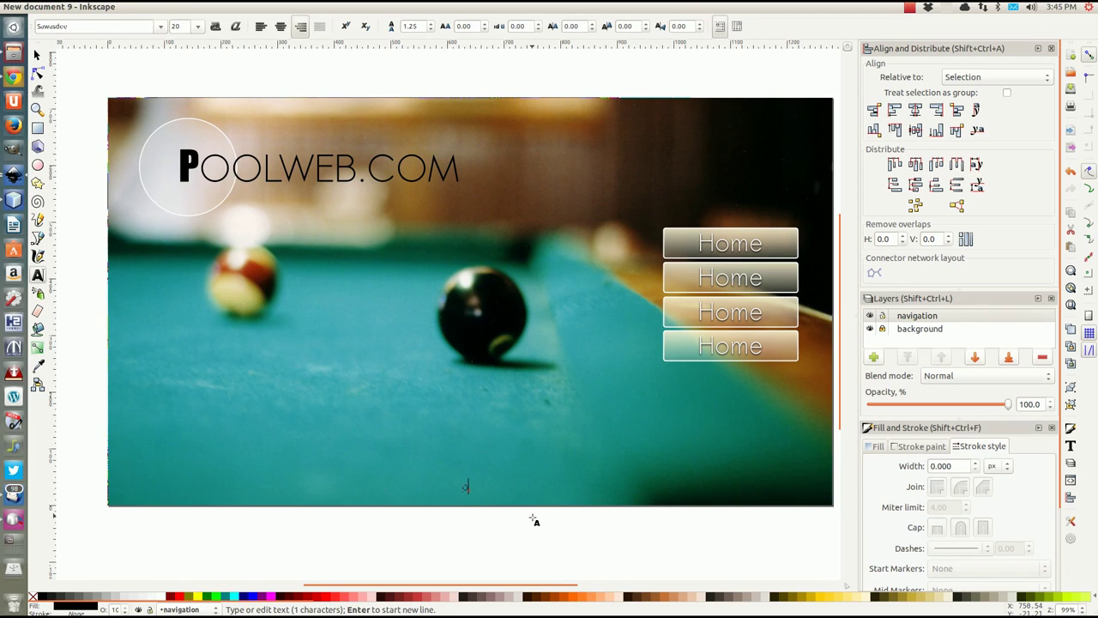
type("oolweb.")
type("com ")
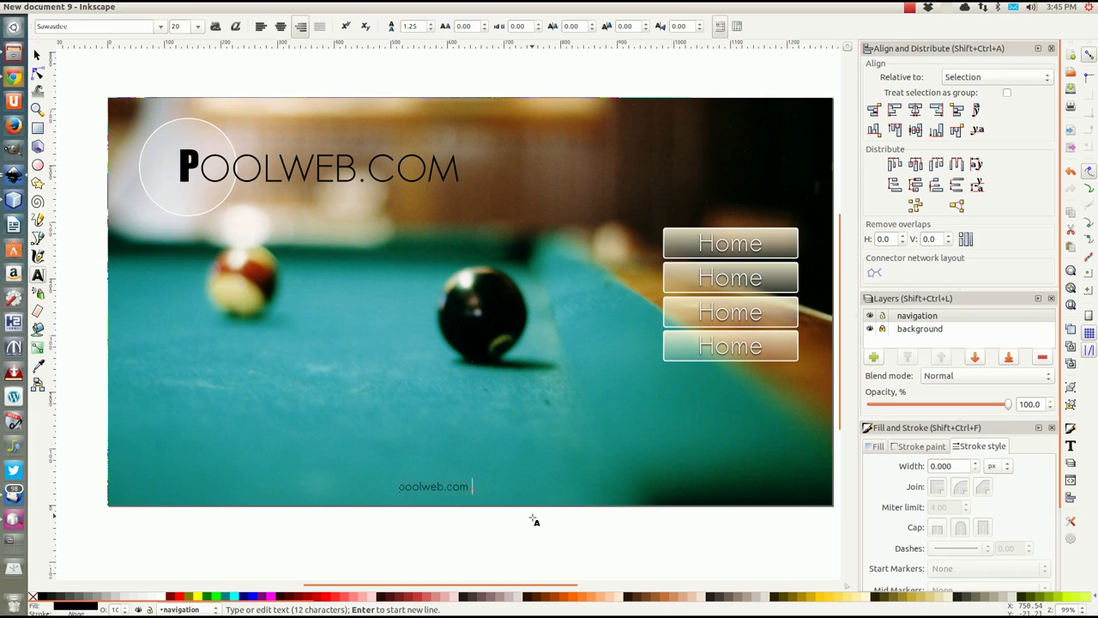
type("©")
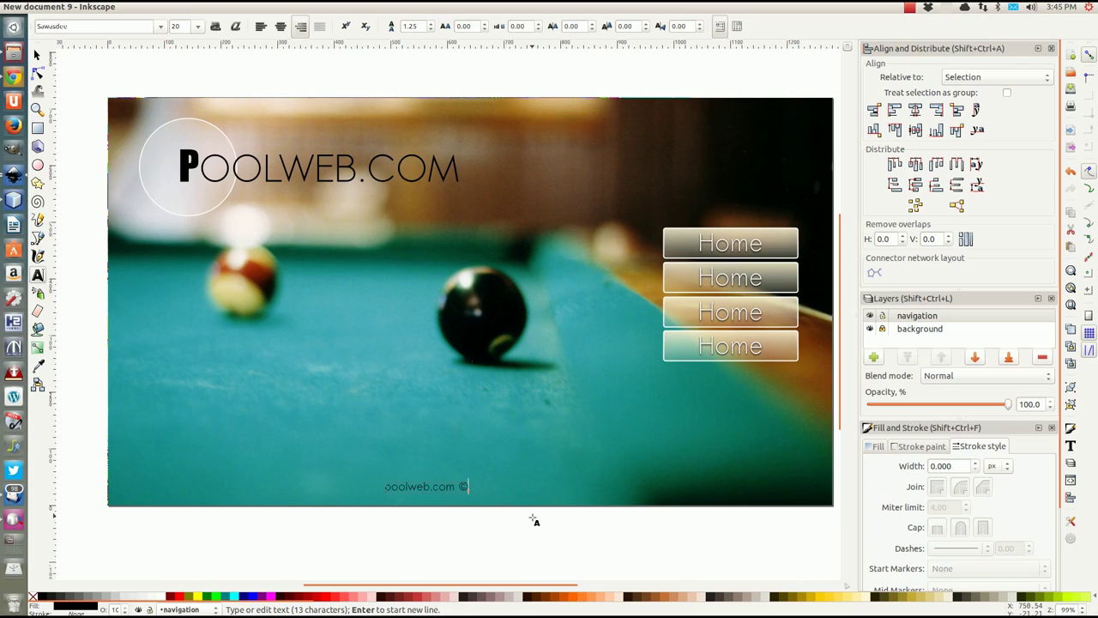
- Complete the footer line with 2013 and the contact e-mail address
type("2013")
key("BackSpace")
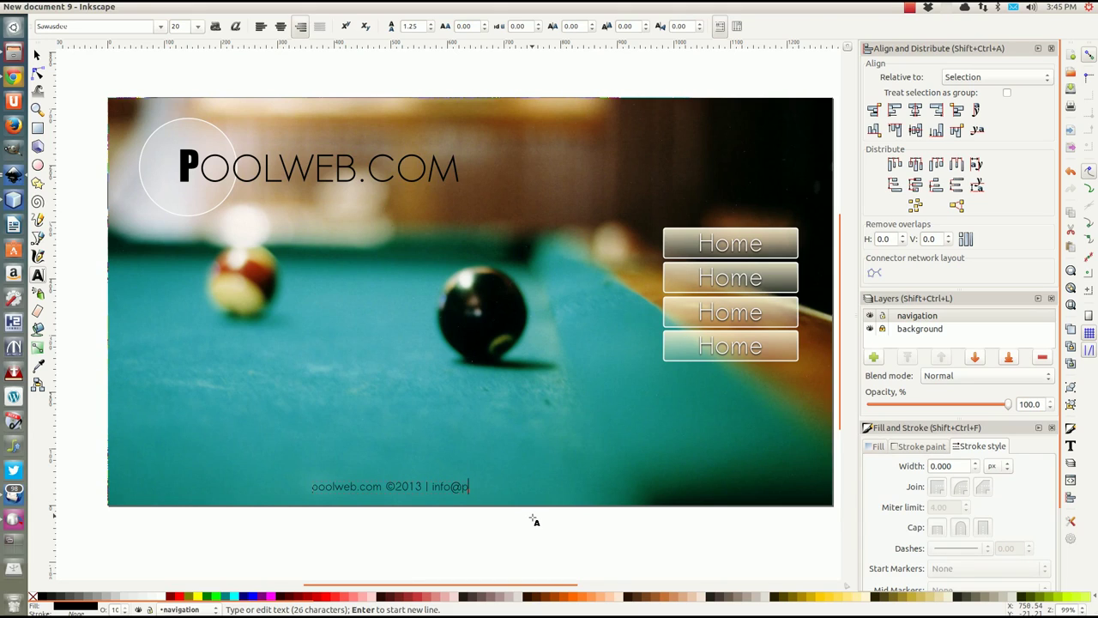
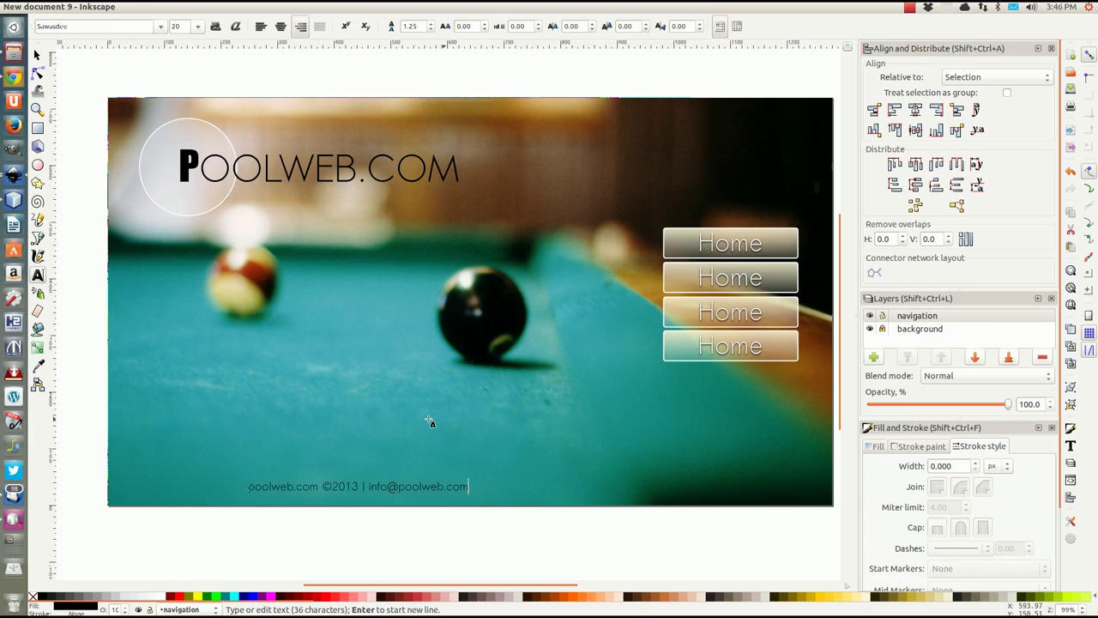
- Move the footer text to the bottom centre of the page
left_click(37, 55)
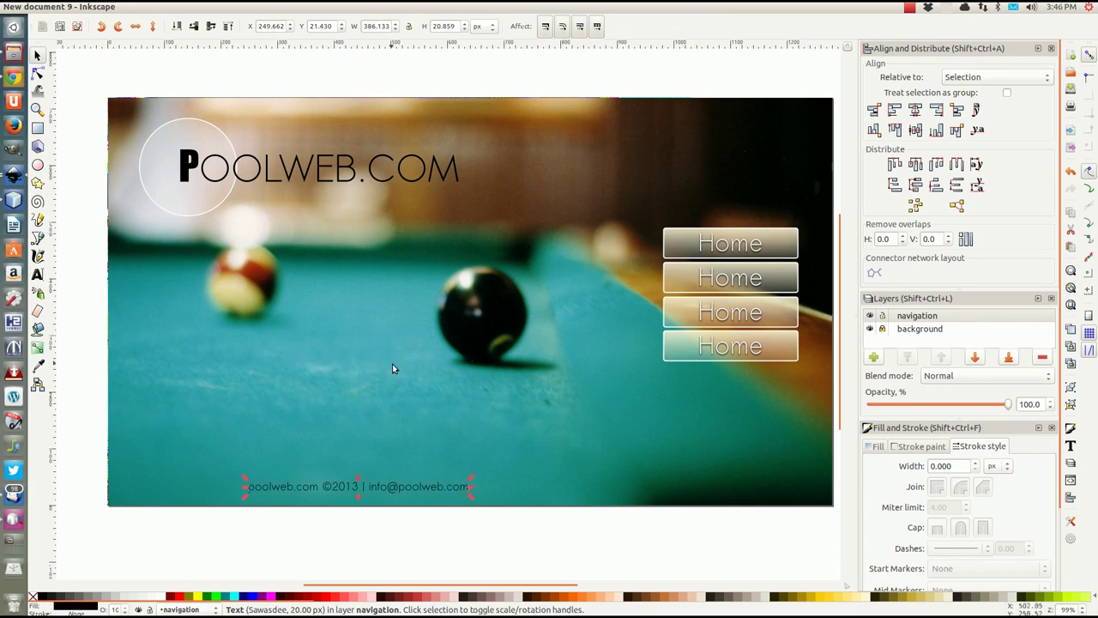
left_click_drag(289, 485, 414, 483)
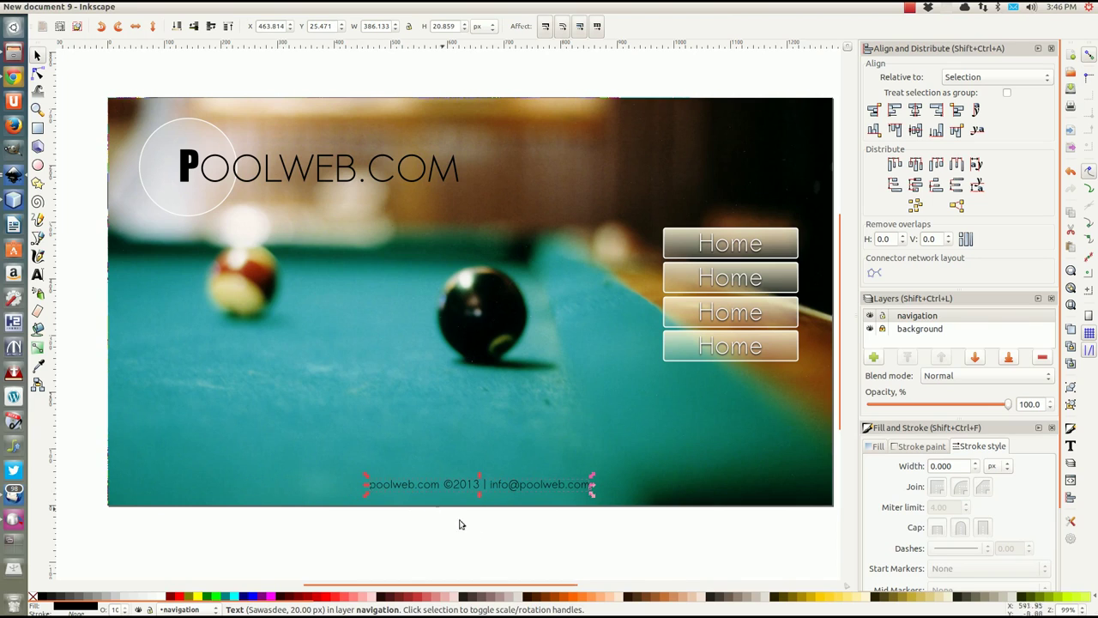
left_click(480, 549)
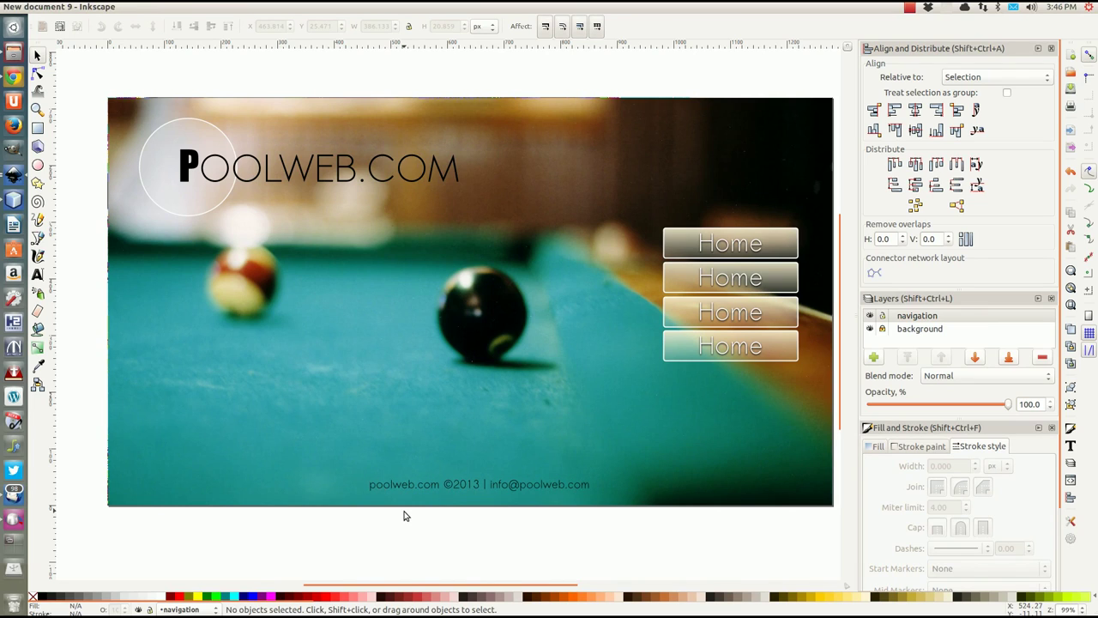
left_click(418, 488)
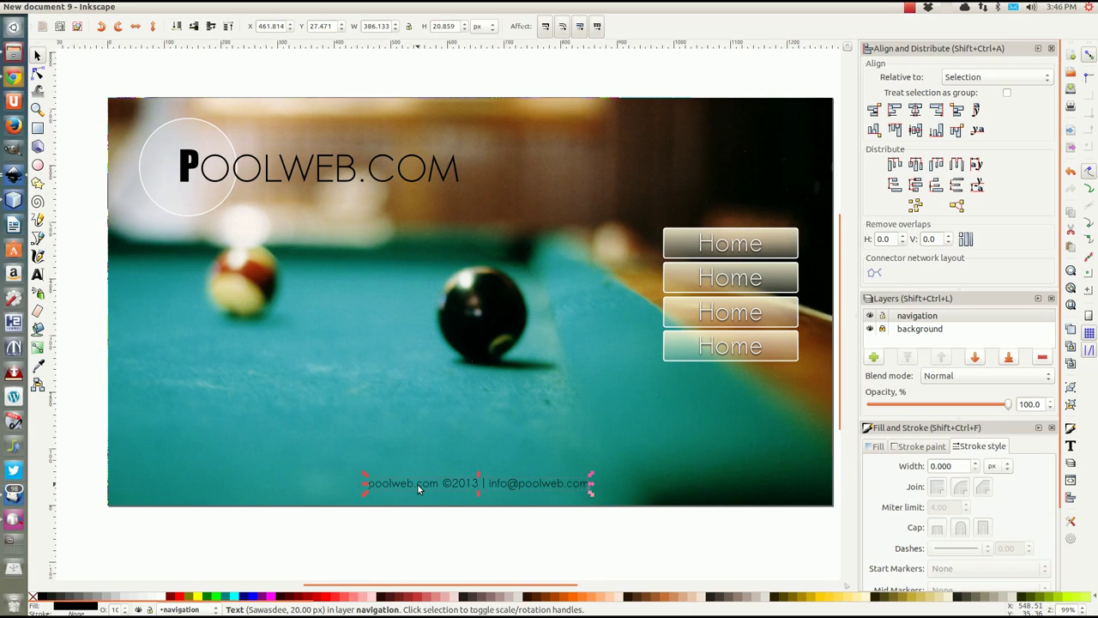
left_click(446, 513)
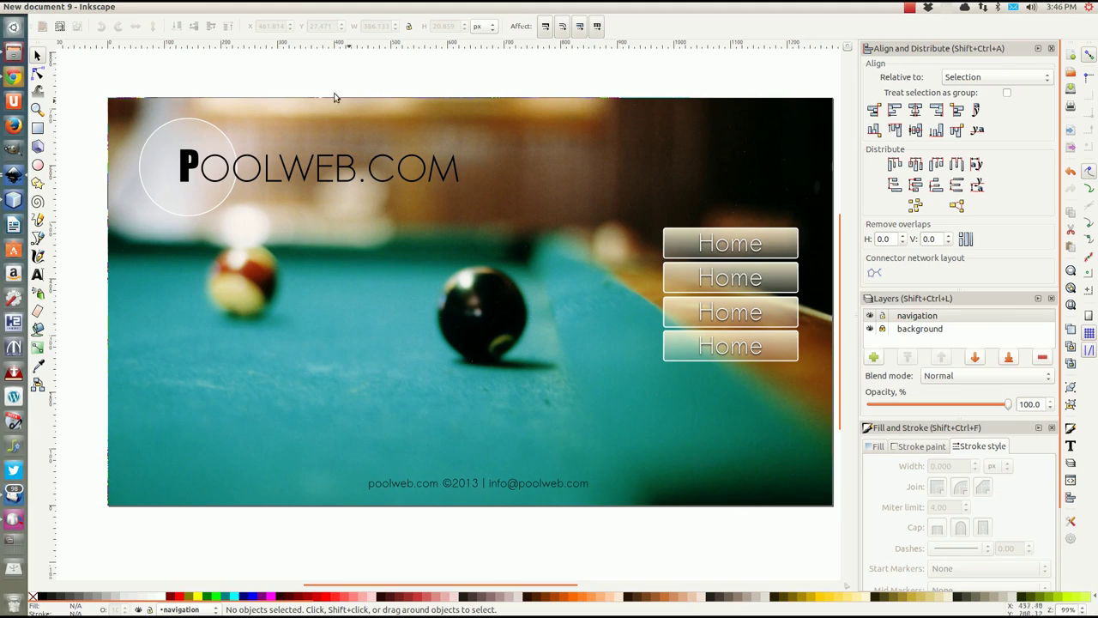
- Group the logo circle and POOLWEB.COM text into one object with Ctrl+G
left_click(206, 170)
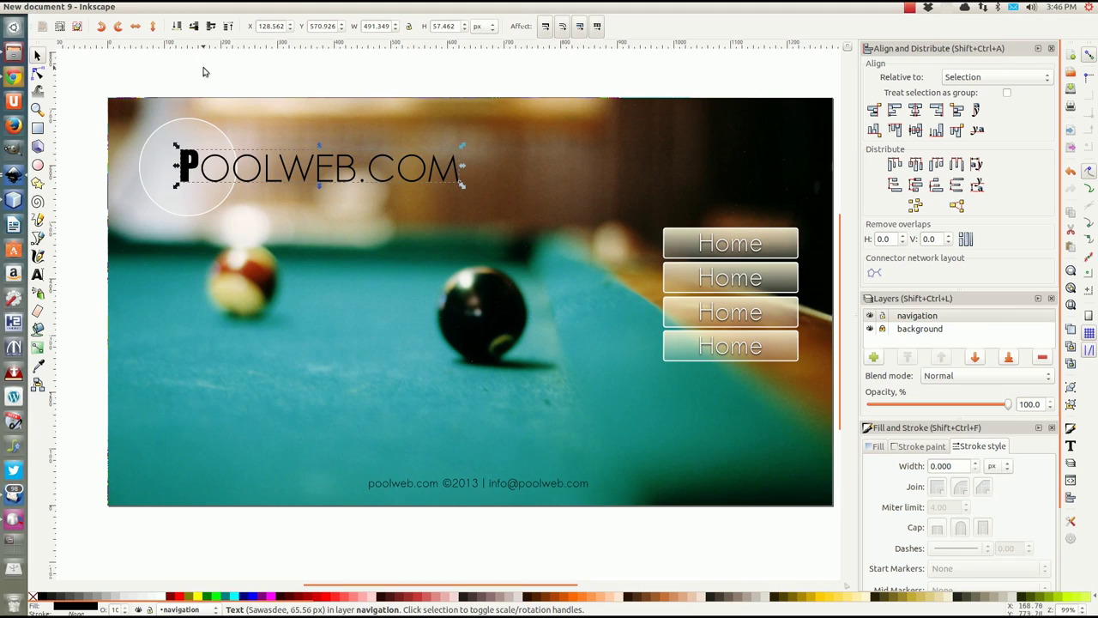
left_click(209, 86)
left_click(178, 130)
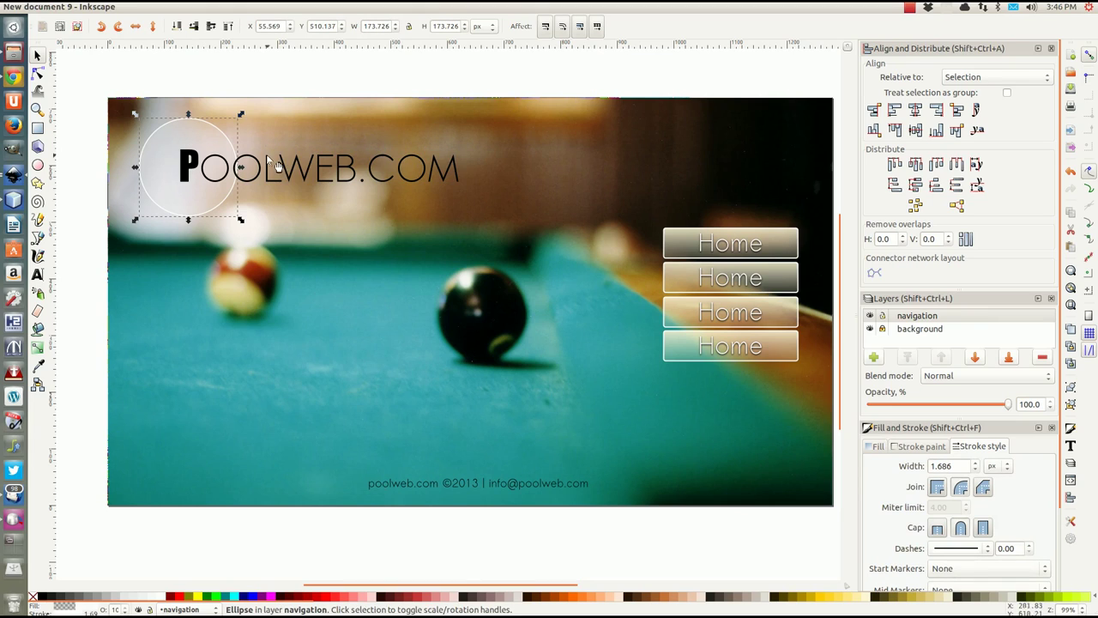
left_click(273, 176, "shift")
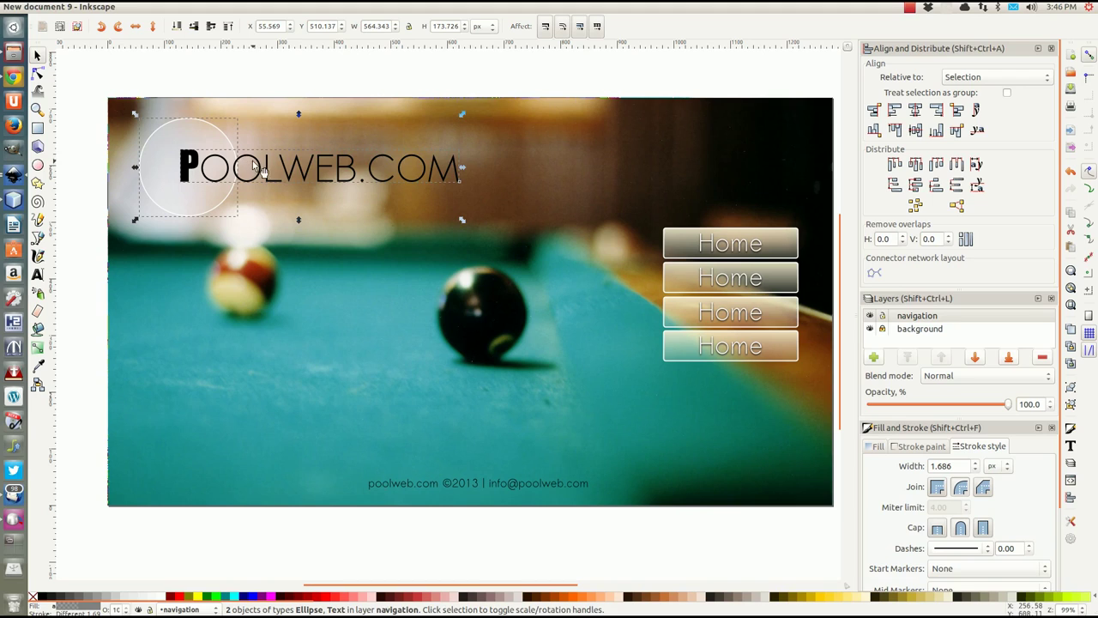
key("ctrl")
key("ctrl+g")
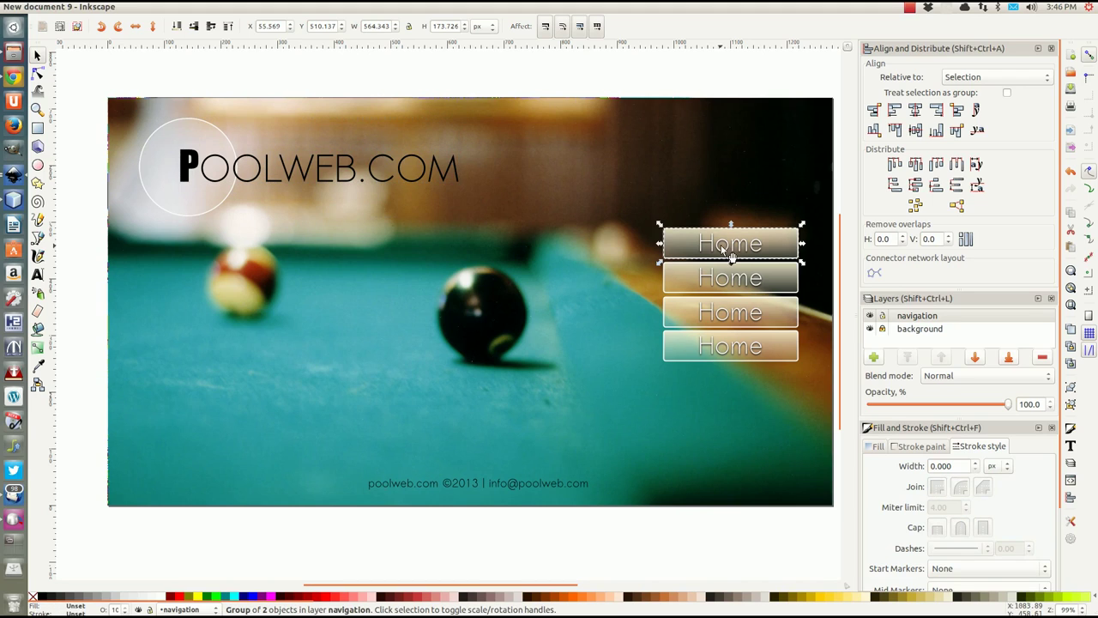
left_click(728, 283)
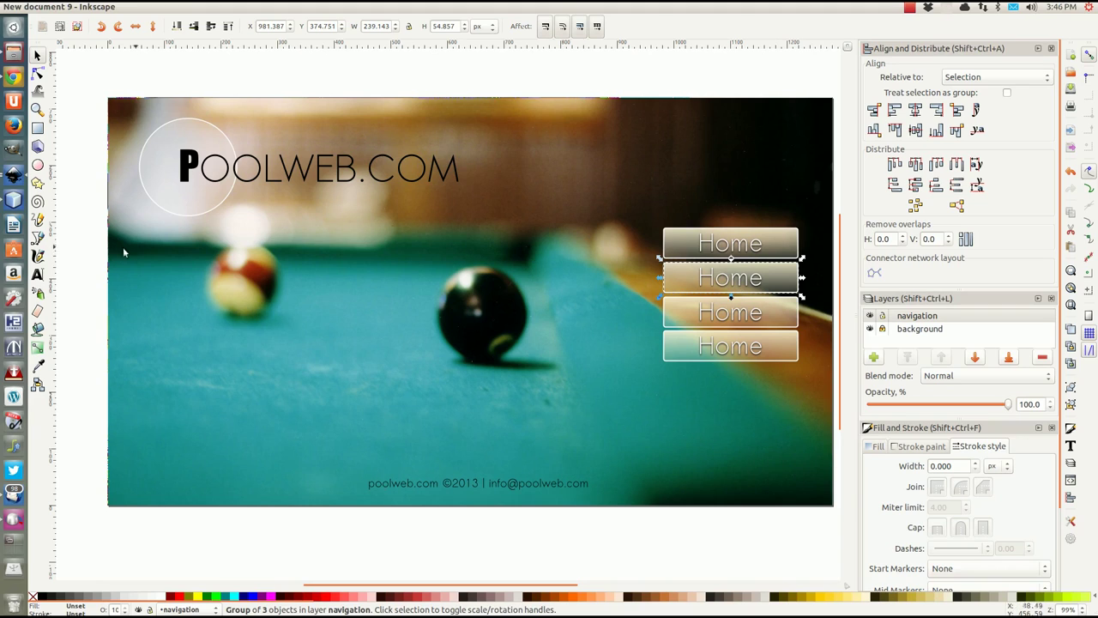
left_click(36, 274)
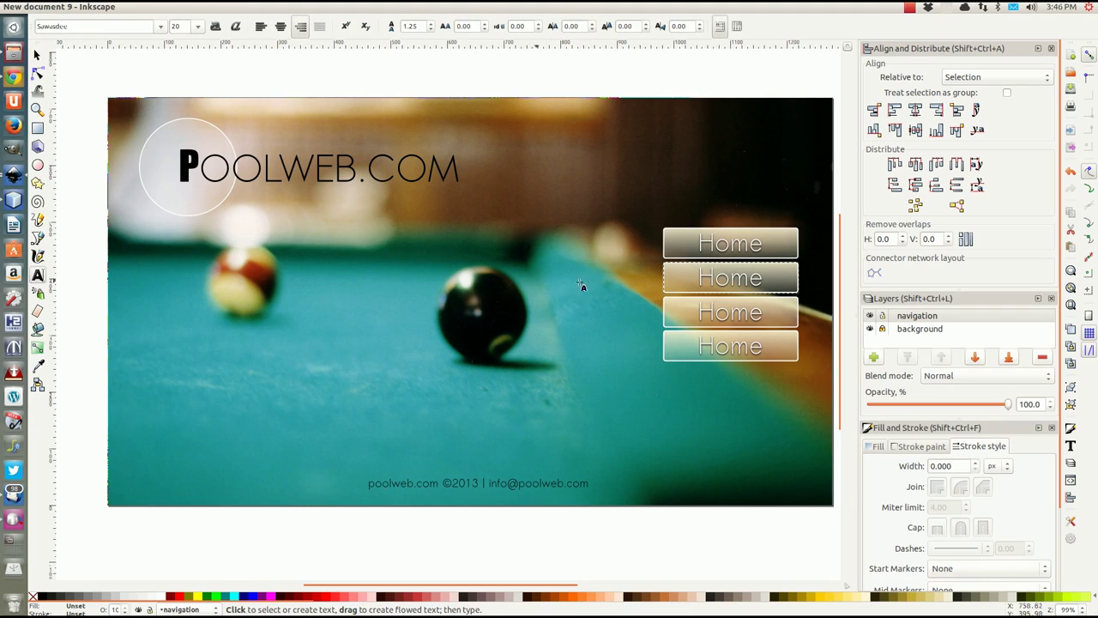
- Replace the second button's Home label with the word Mission
left_click(726, 278)
left_click_drag(698, 278, 787, 323)
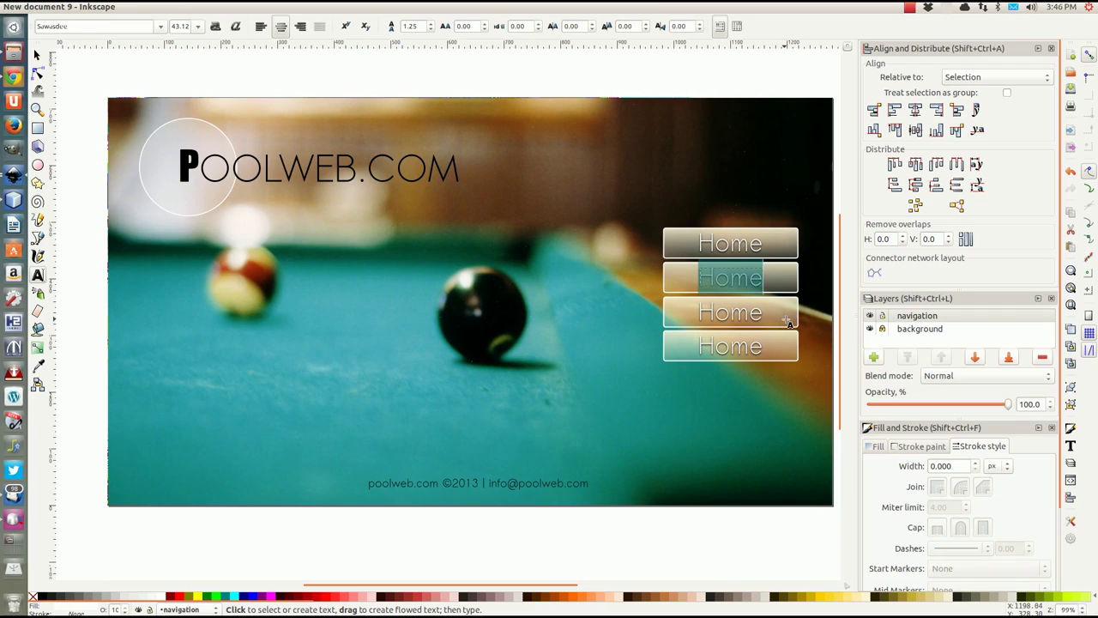
type("A")
key("BackSpace")
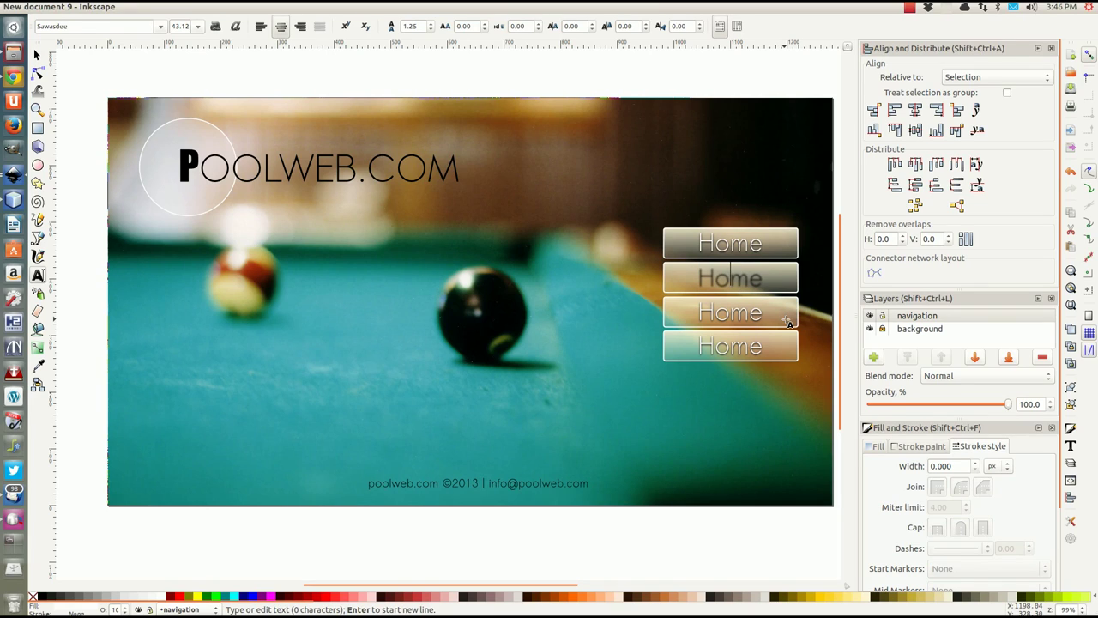
type("Mis")
type("sion")
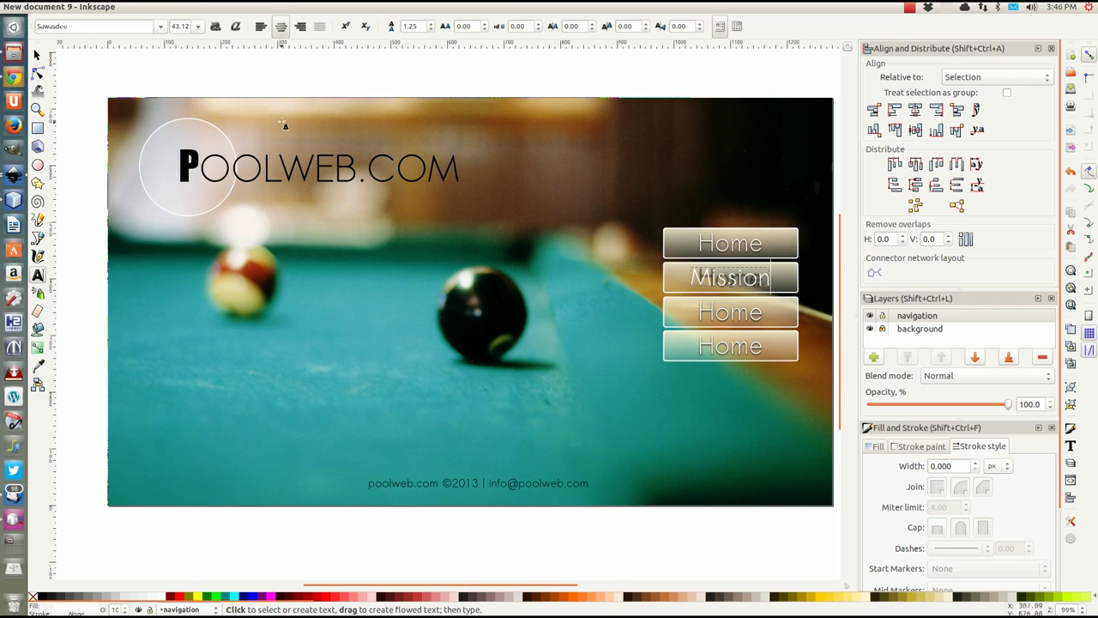
left_click(37, 54)
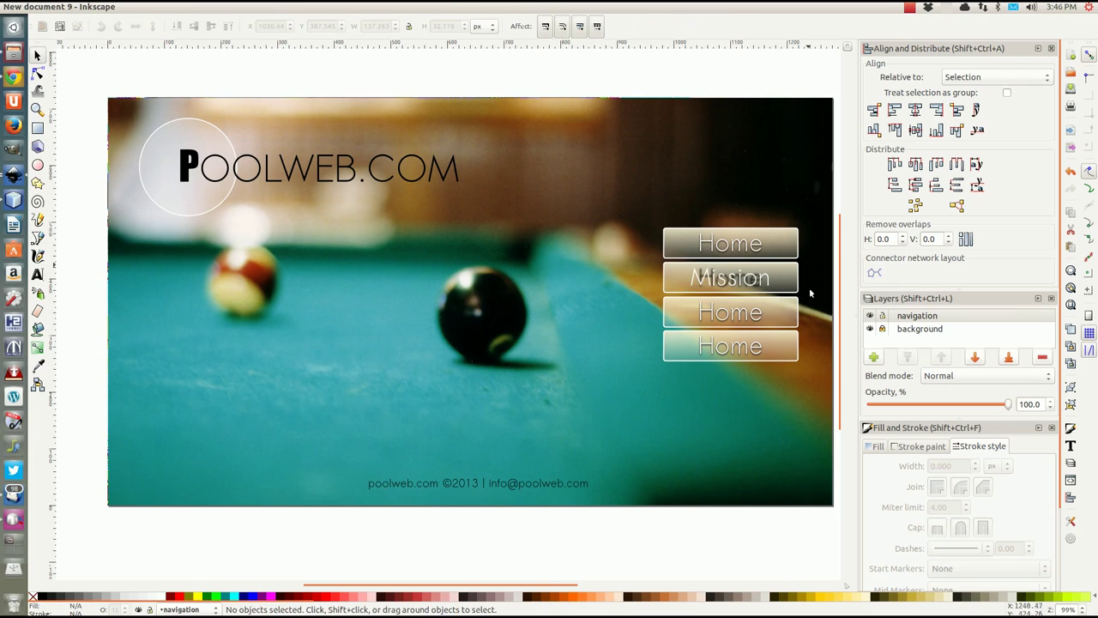
scroll(750, 265, "up", 1, "ctrl")
- Change the blurred shadow text under the second button to Mission as well
scroll(722, 280, "up", 1, "ctrl")
scroll(650, 270, "up", 1, "ctrl")
left_click(650, 270)
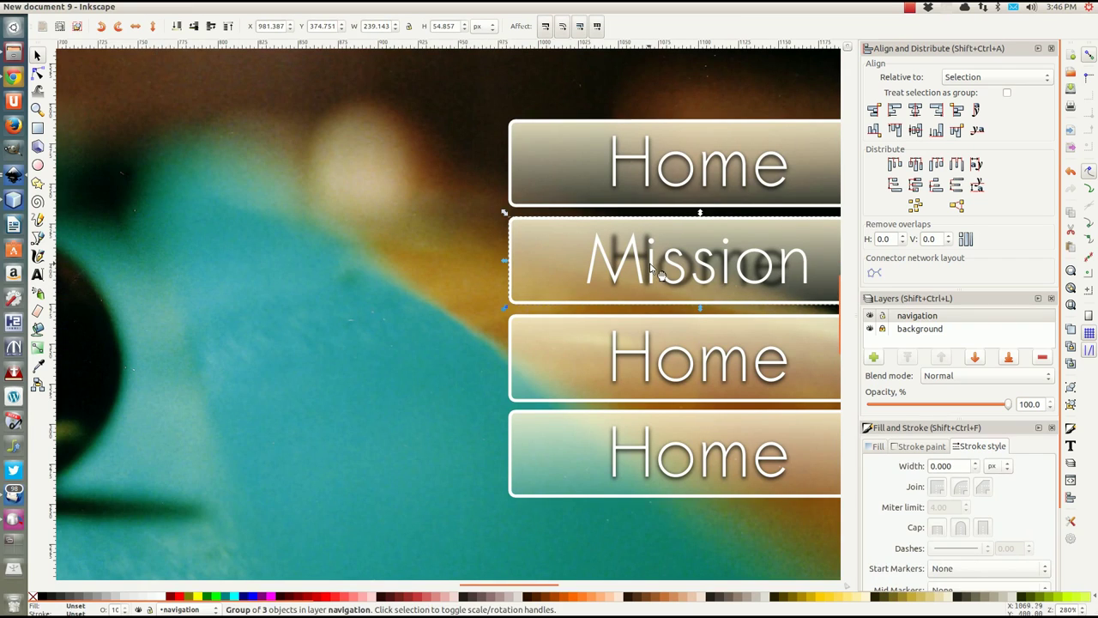
double_click(652, 269)
left_click(653, 269)
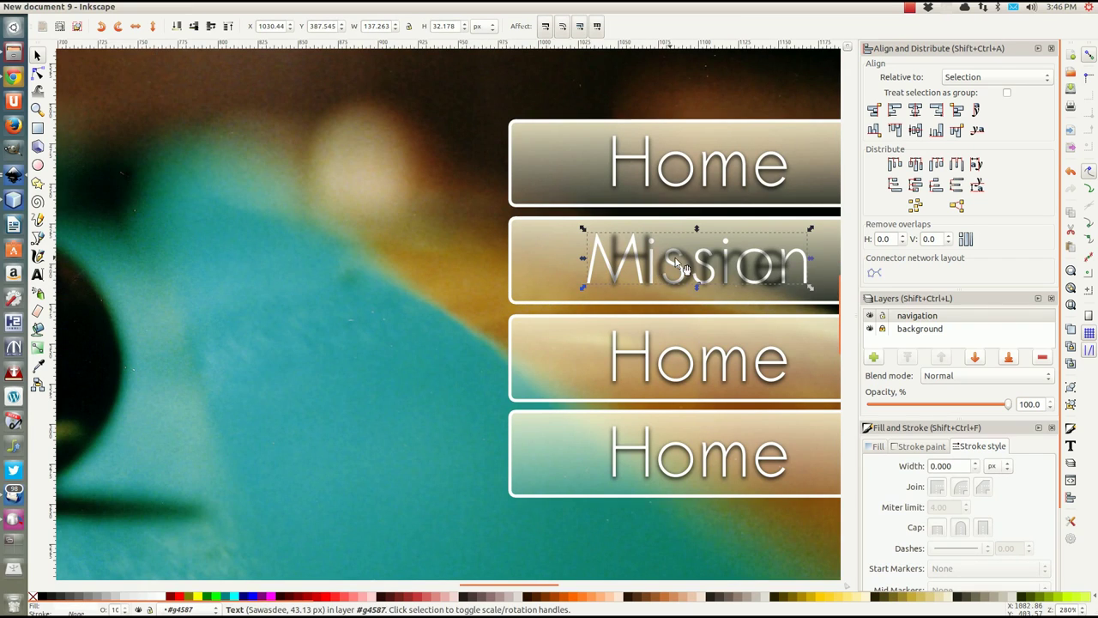
left_click(657, 270, "alt")
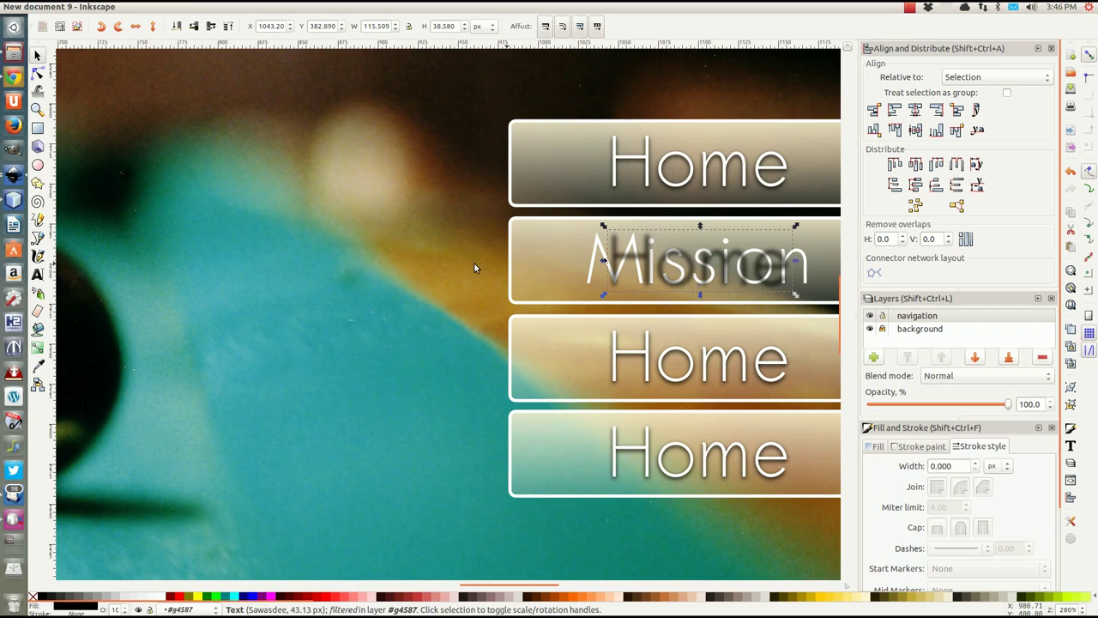
left_click(36, 274)
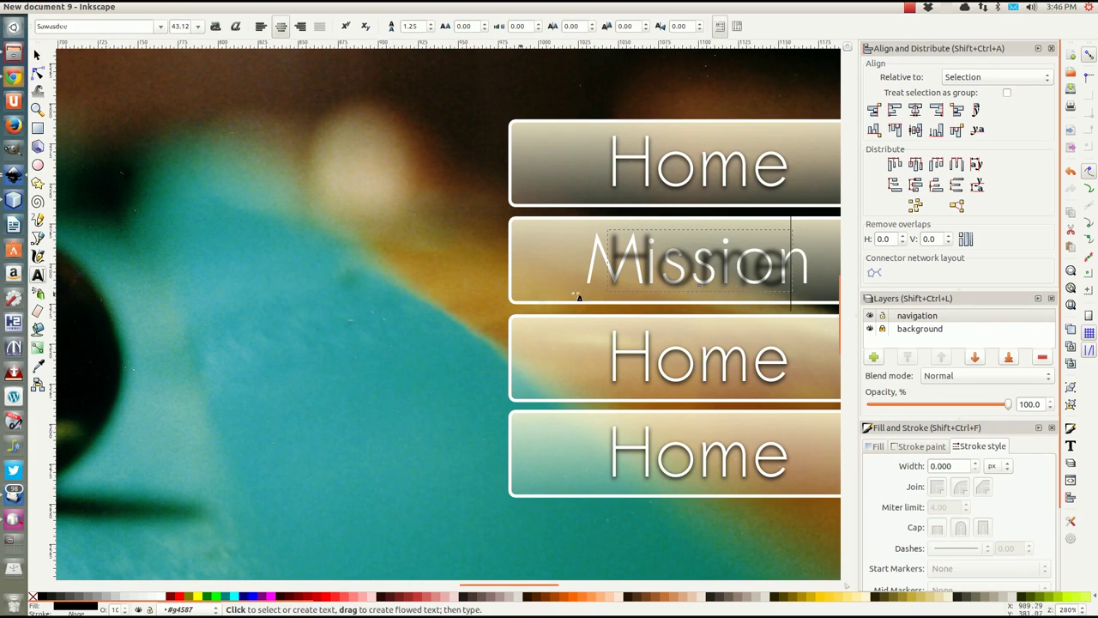
left_click_drag(616, 268, 764, 329)
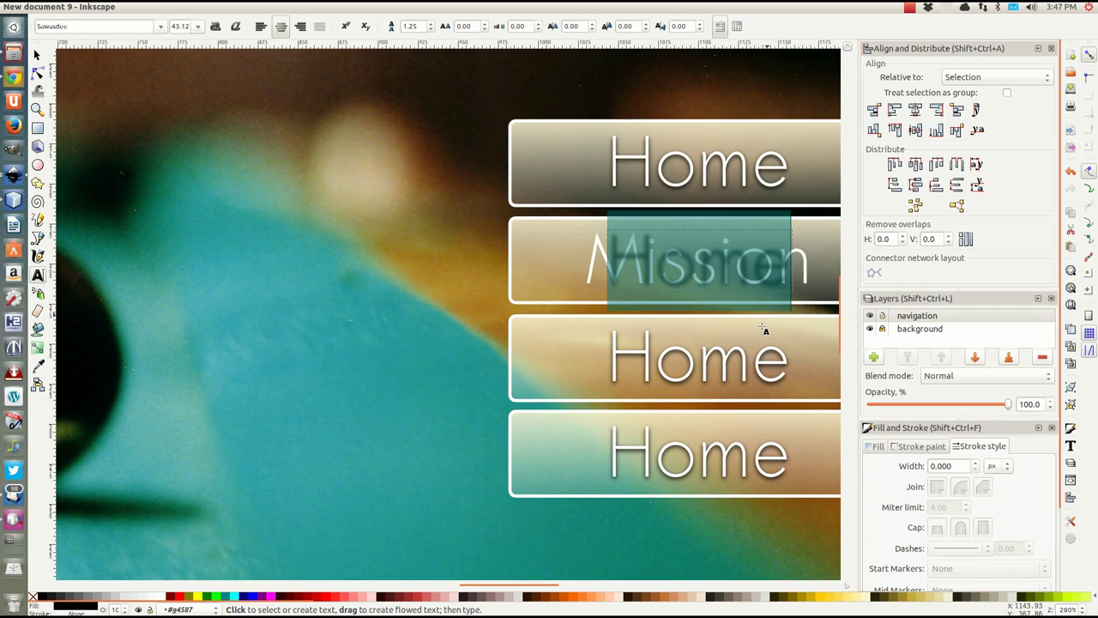
type("Mission")
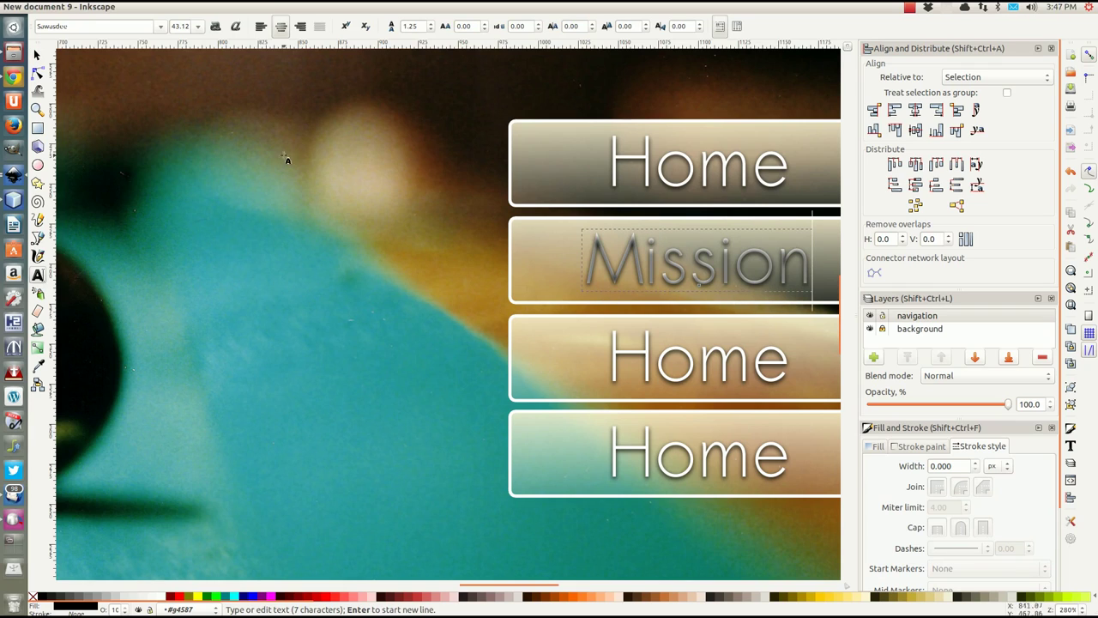
left_click(37, 55)
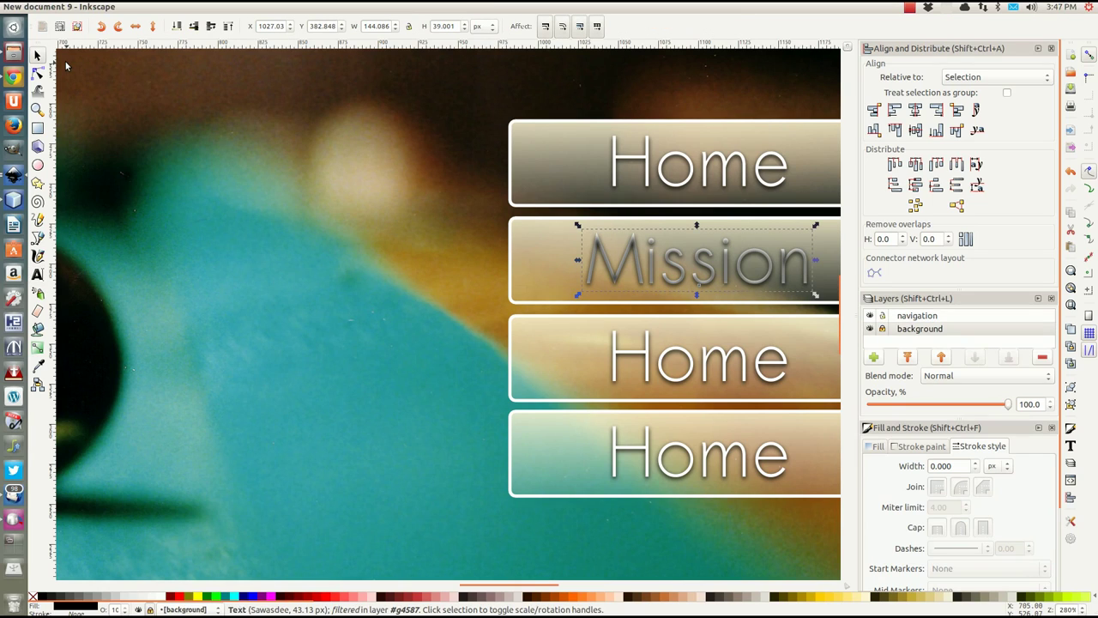
- Check the Mission text inside the button group, keeping navigation as the current layer
key("ctrl+Page_Down")
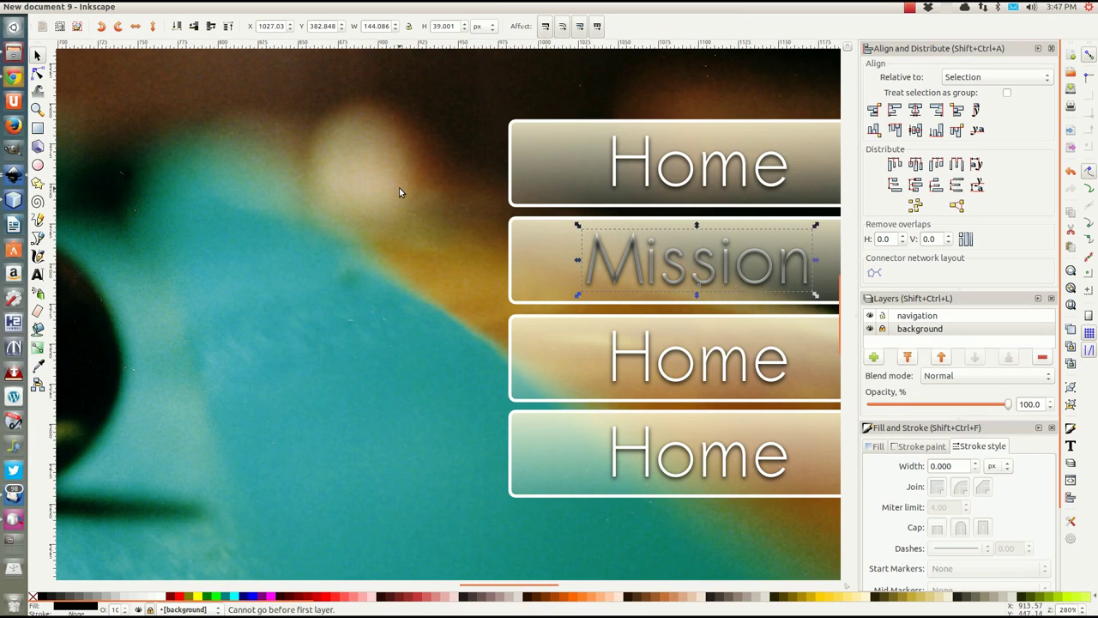
key("ctrl+Page_Up")
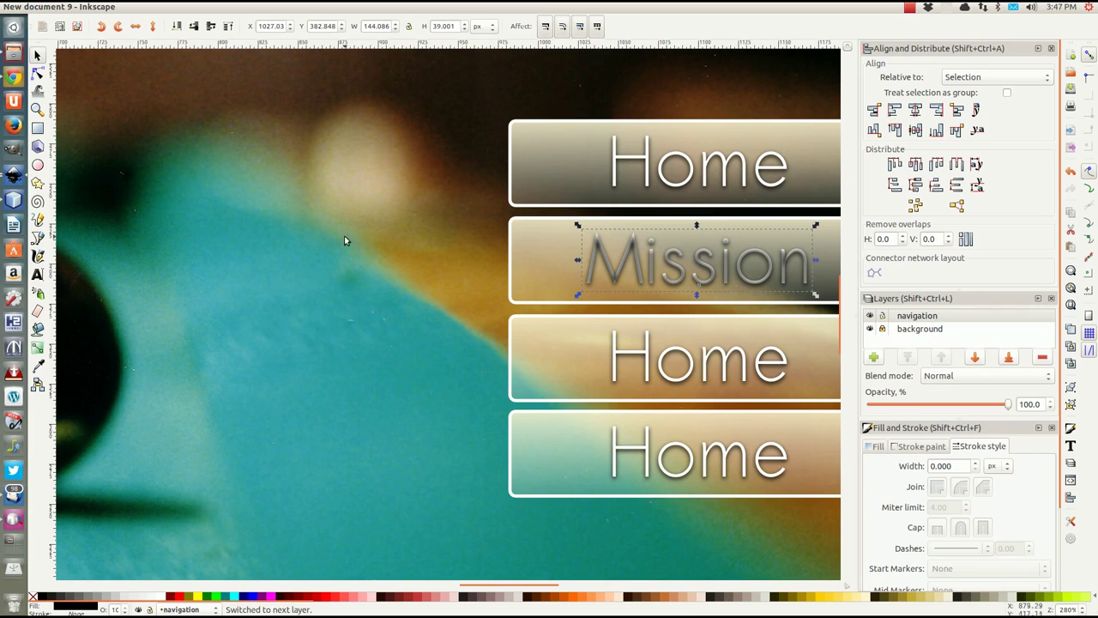
left_click(707, 266)
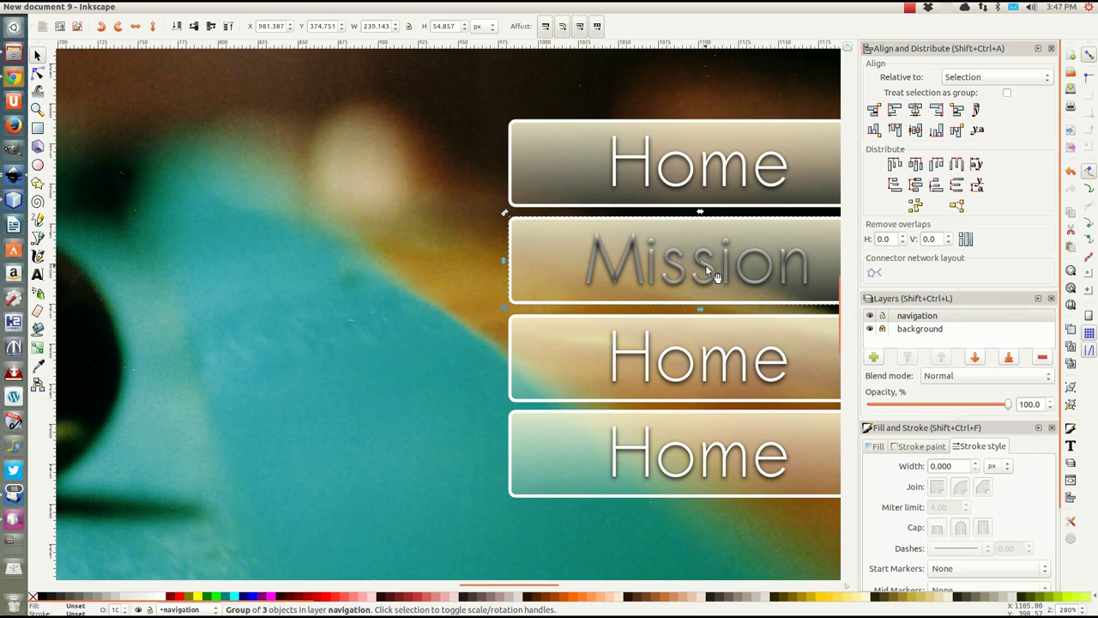
double_click(612, 273)
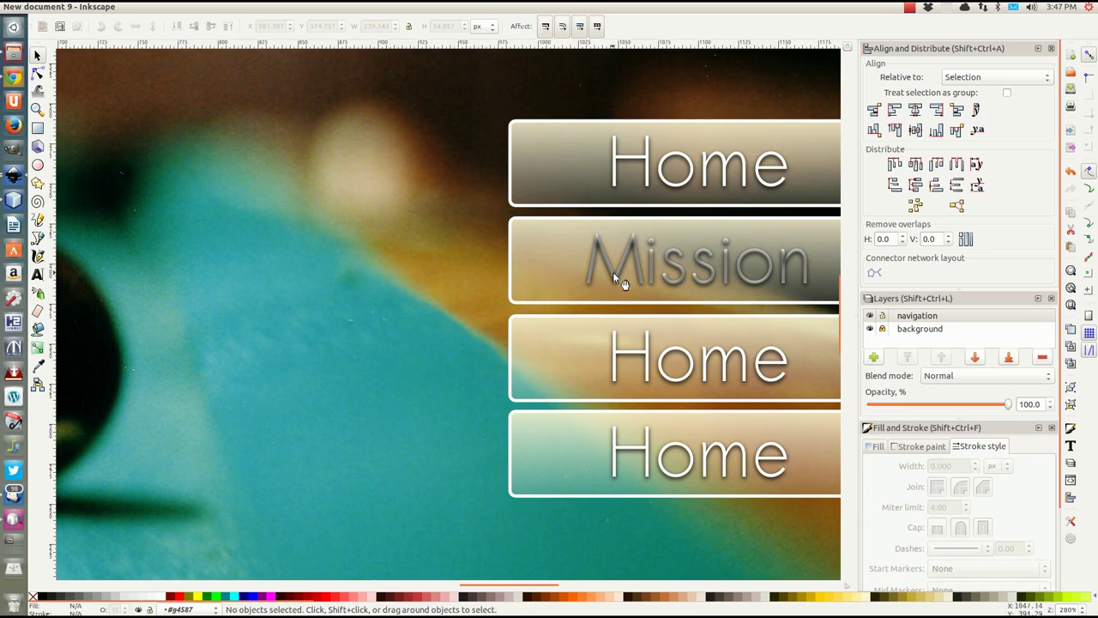
left_click(613, 273)
key("ctrl")
key("ctrl+Page_Down")
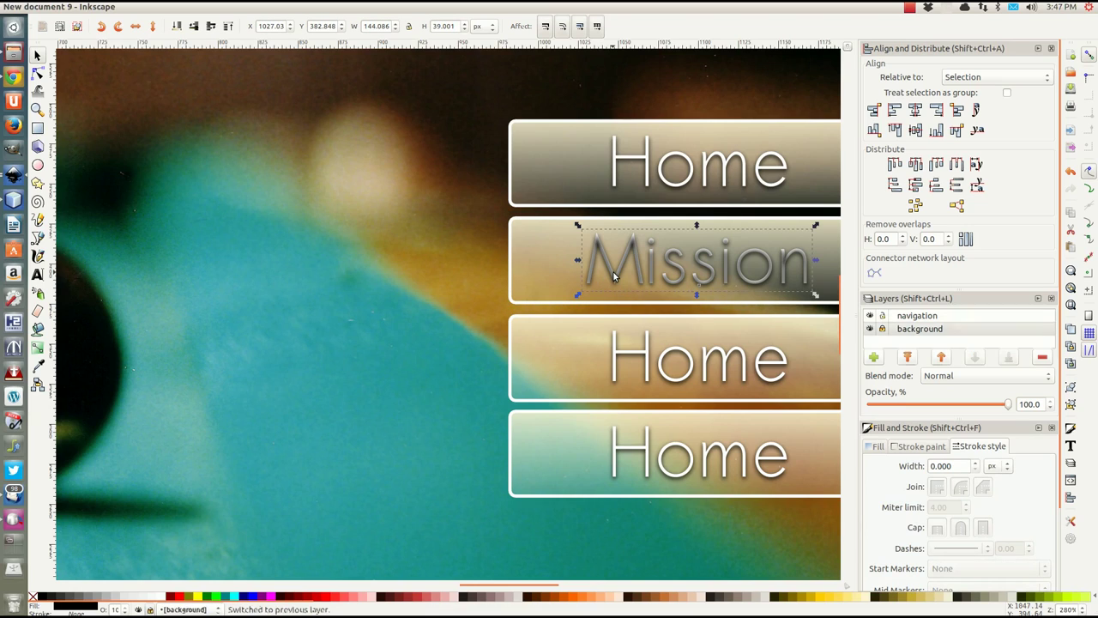
key("ctrl+Page_Up")
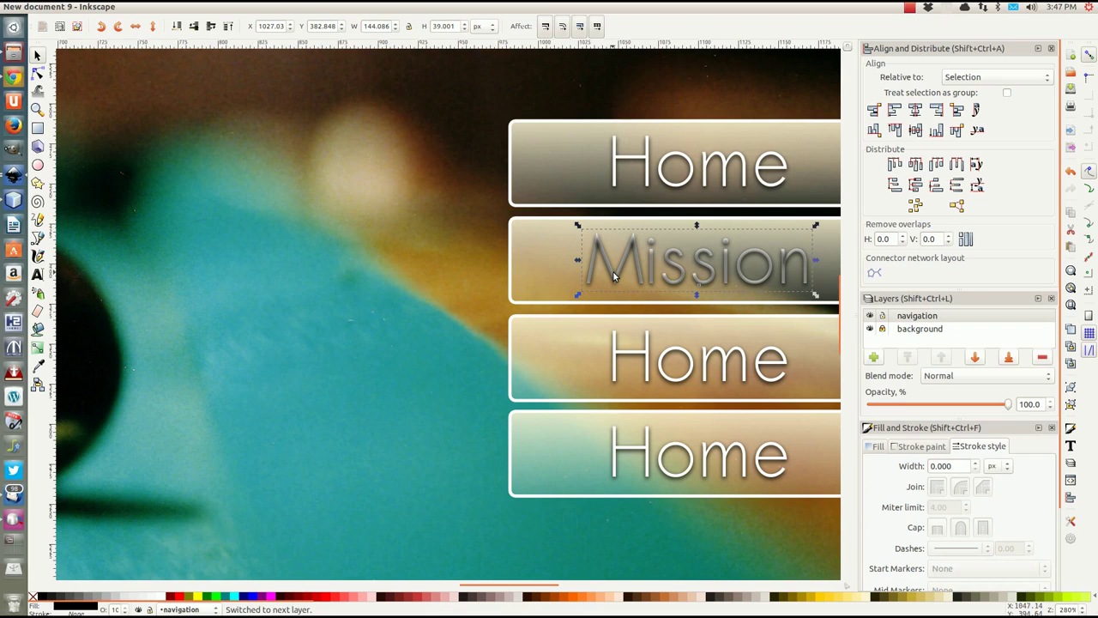
left_click(475, 260)
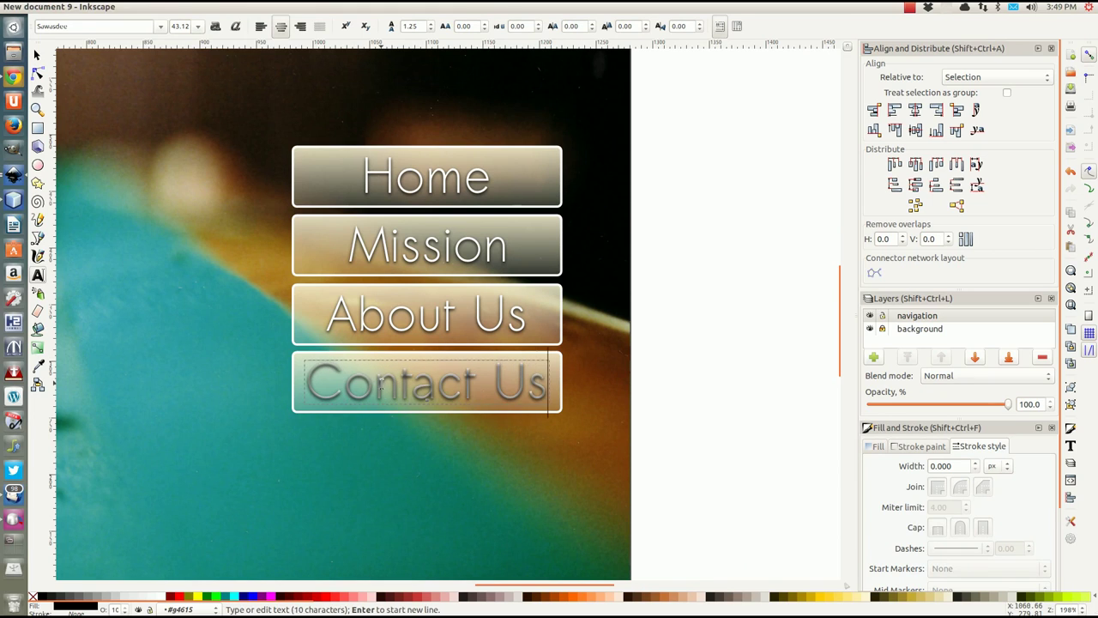
- Deselect the finished Contact Us label and scroll to review the completed menu
left_click(39, 57)
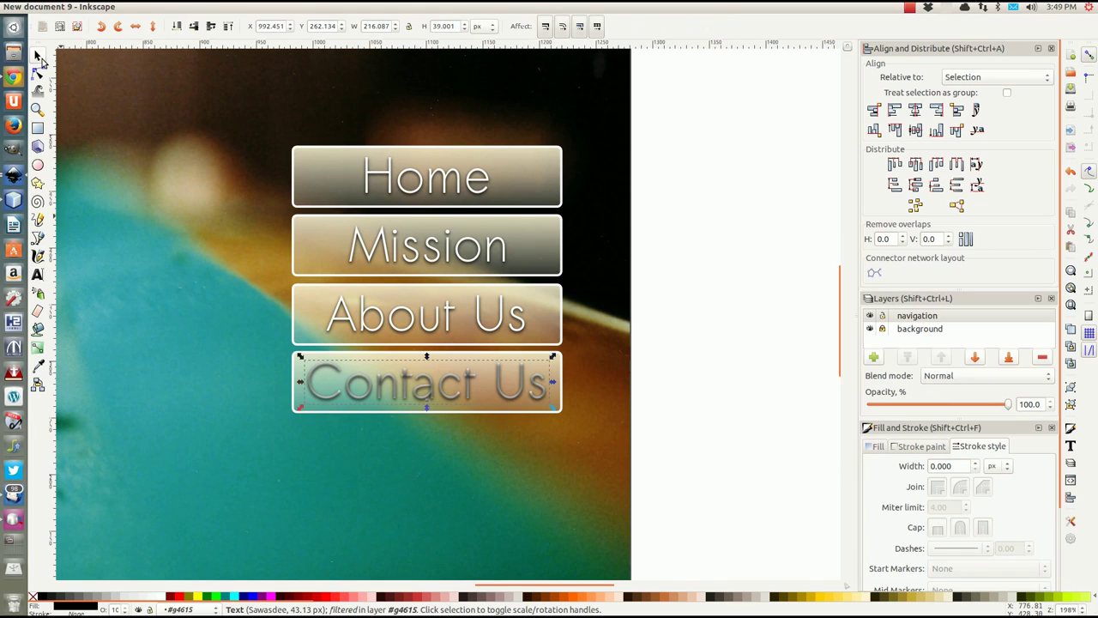
left_click(670, 244)
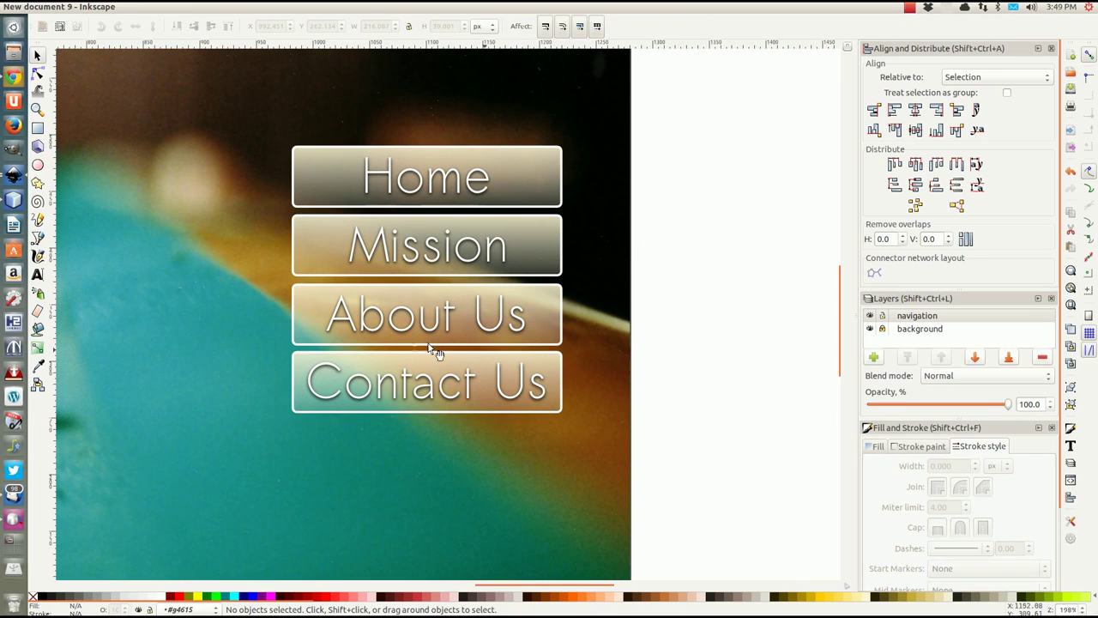
scroll(413, 342, "down", 2, "ctrl")
scroll(412, 343, "down", 1, "ctrl")
scroll(412, 342, "up", 1, "ctrl")
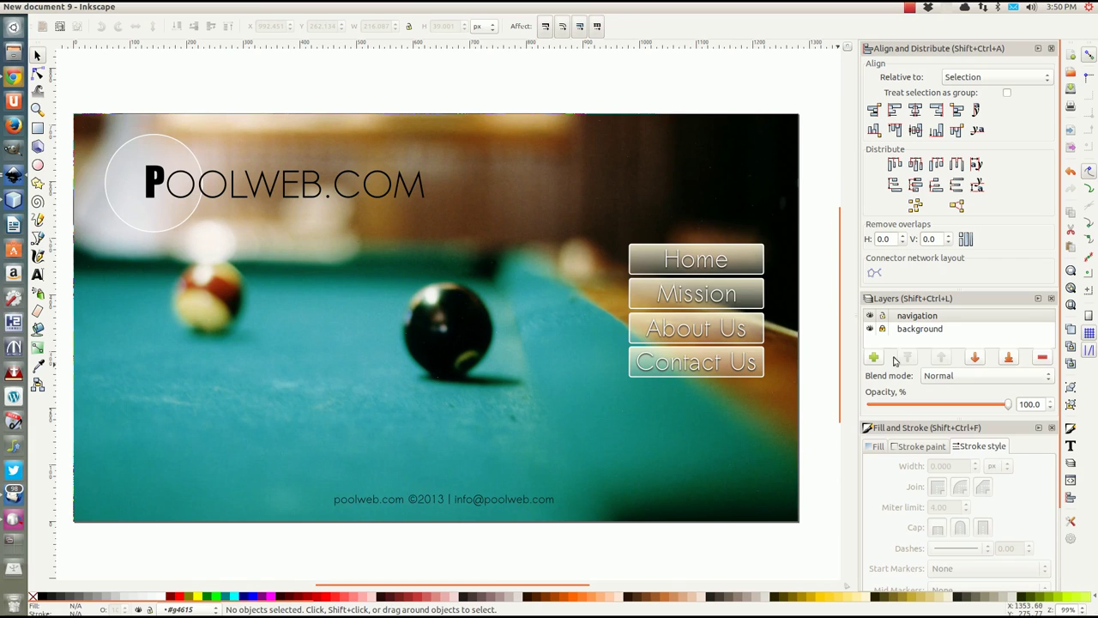
- Add a 'body' layer, which landed as a navigation sublayer, then delete it
left_click(884, 317)
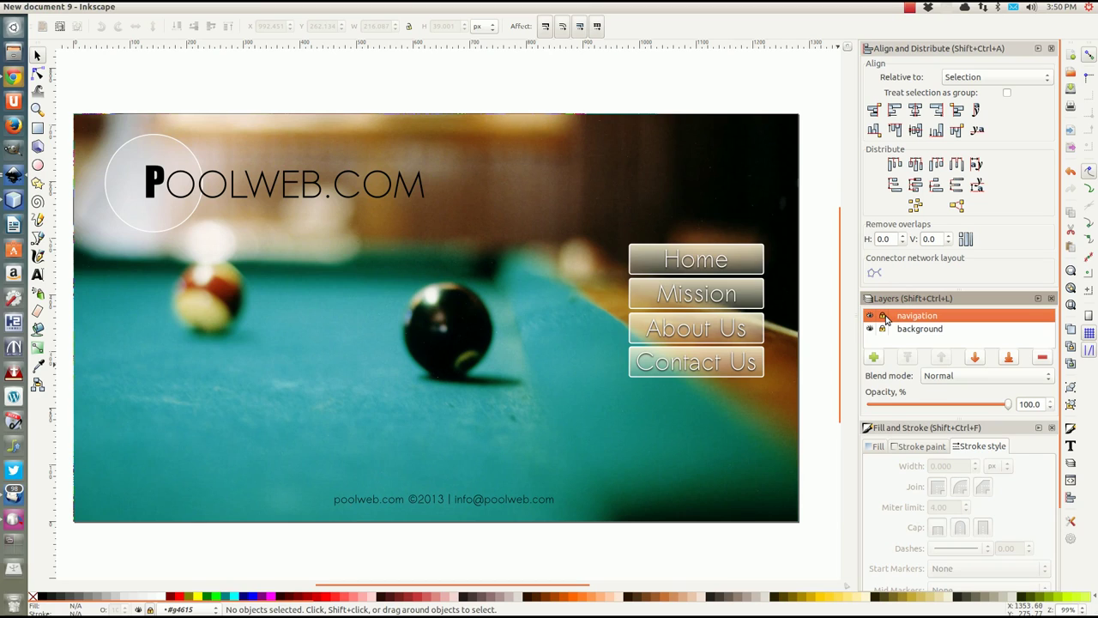
left_click(874, 357)
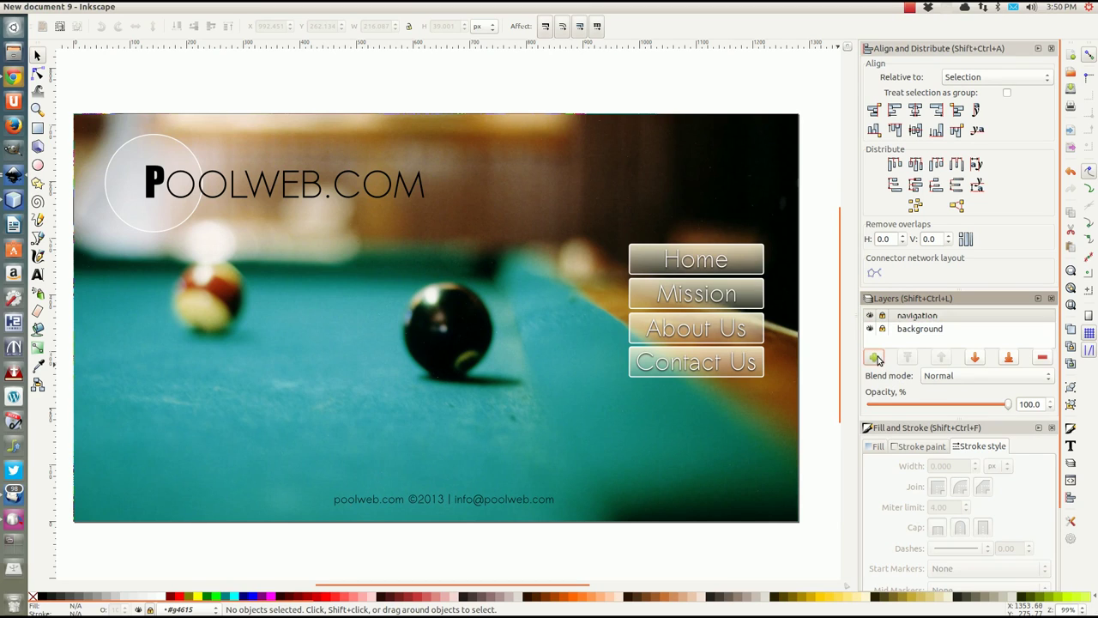
type("b")
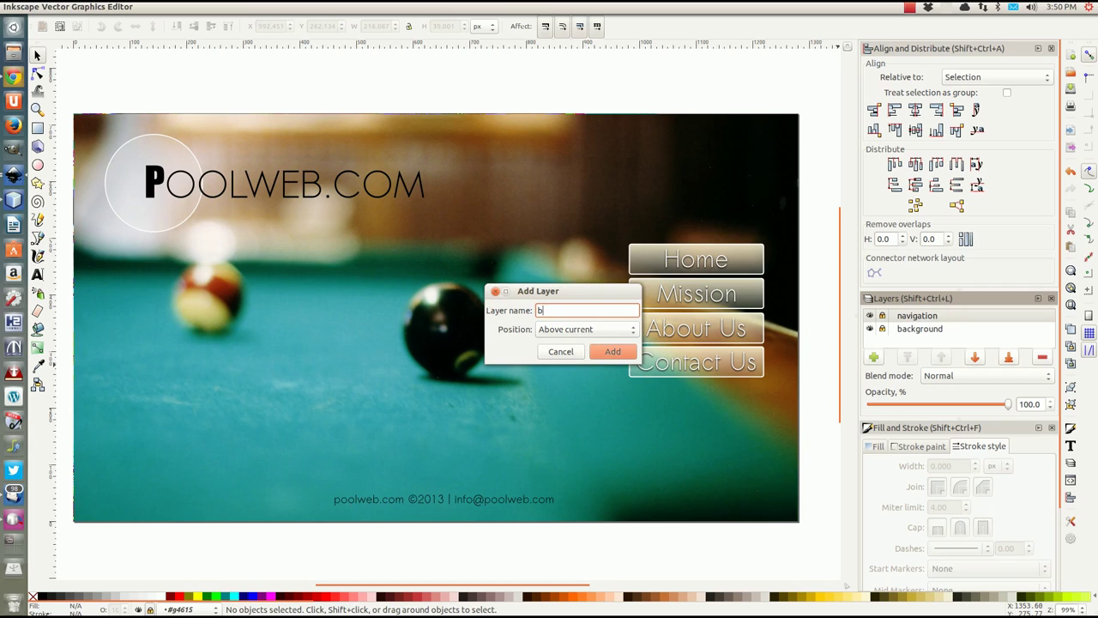
type("ody")
left_click(620, 354)
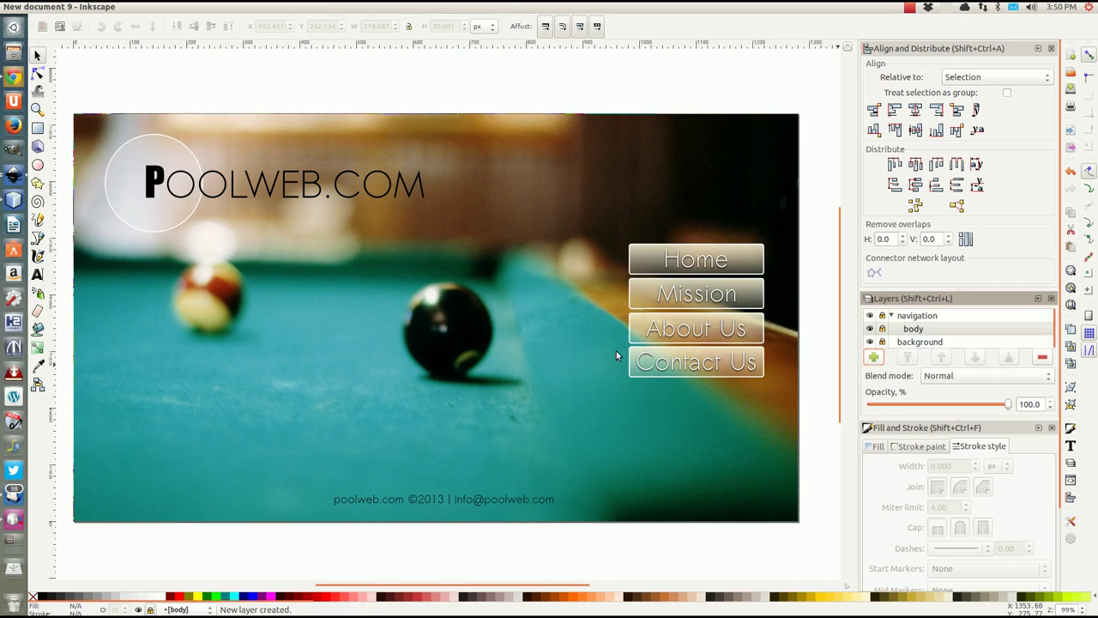
left_click(912, 330)
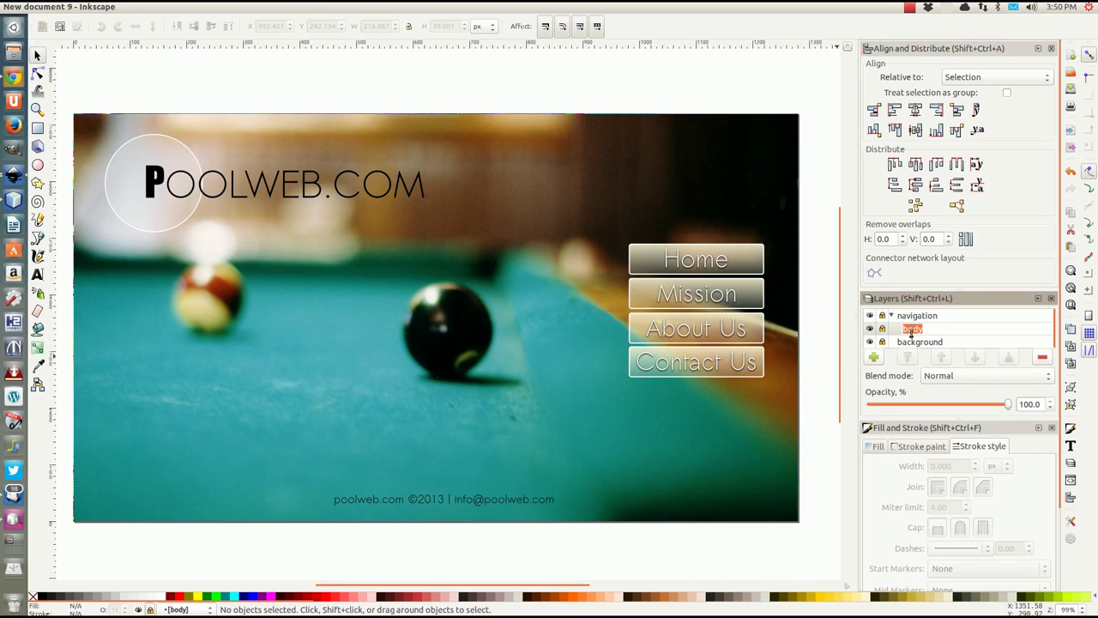
left_click(901, 335)
left_click(912, 335)
left_click(891, 336)
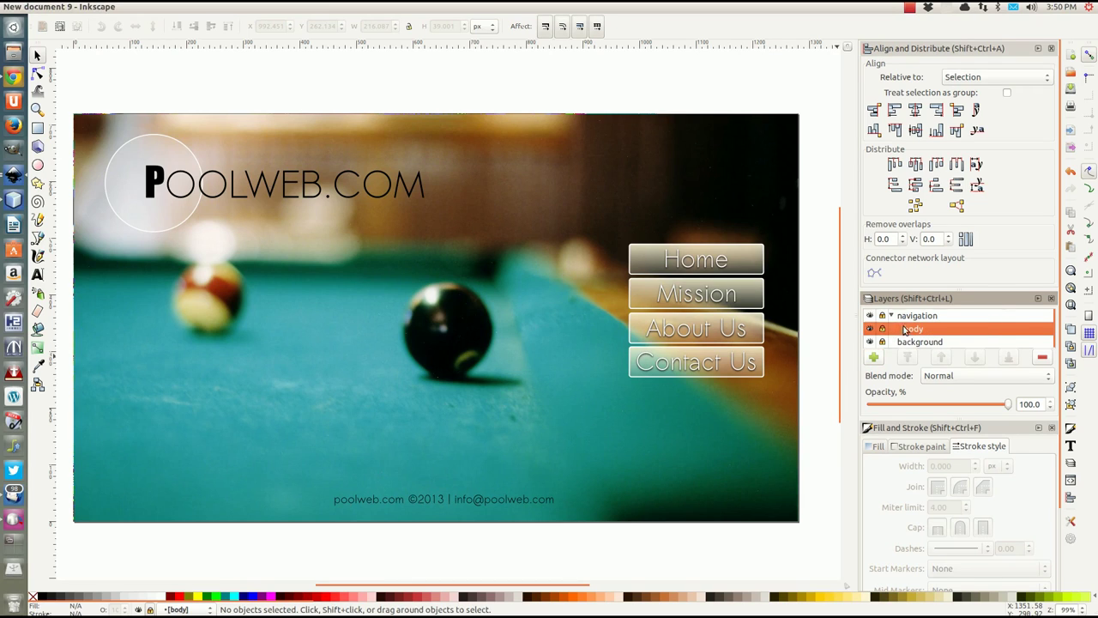
key("Up")
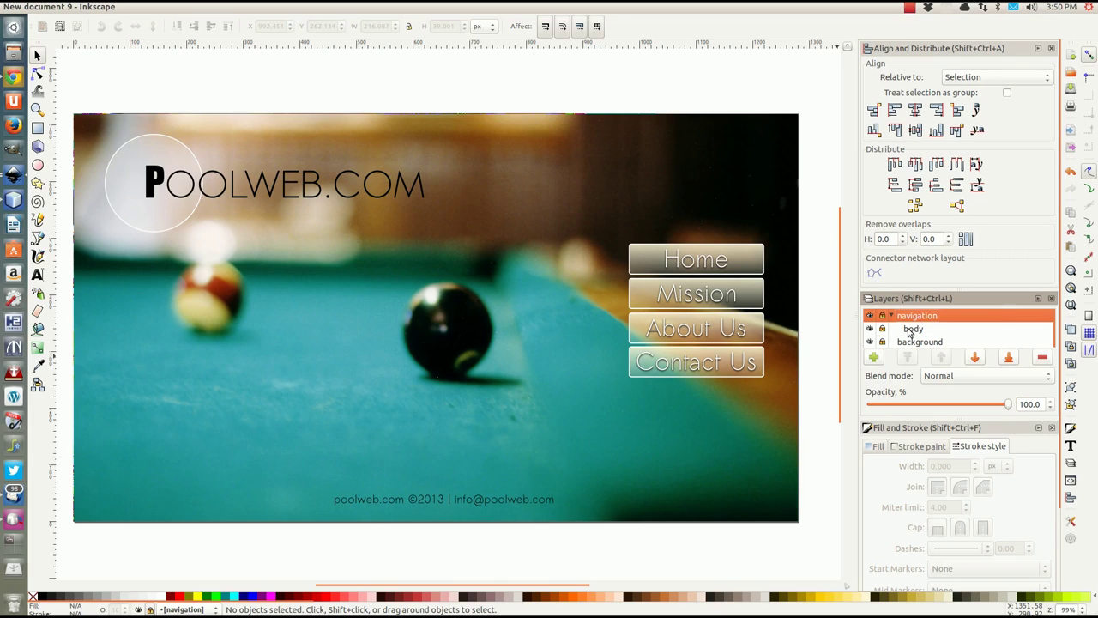
left_click(909, 331)
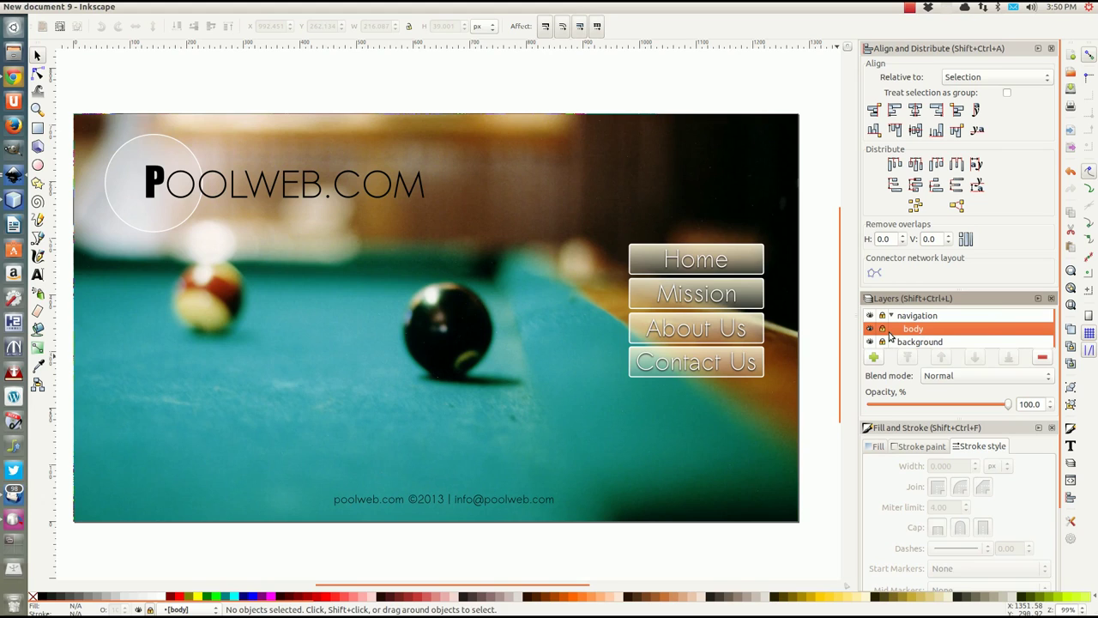
left_click_drag(890, 337, 897, 316)
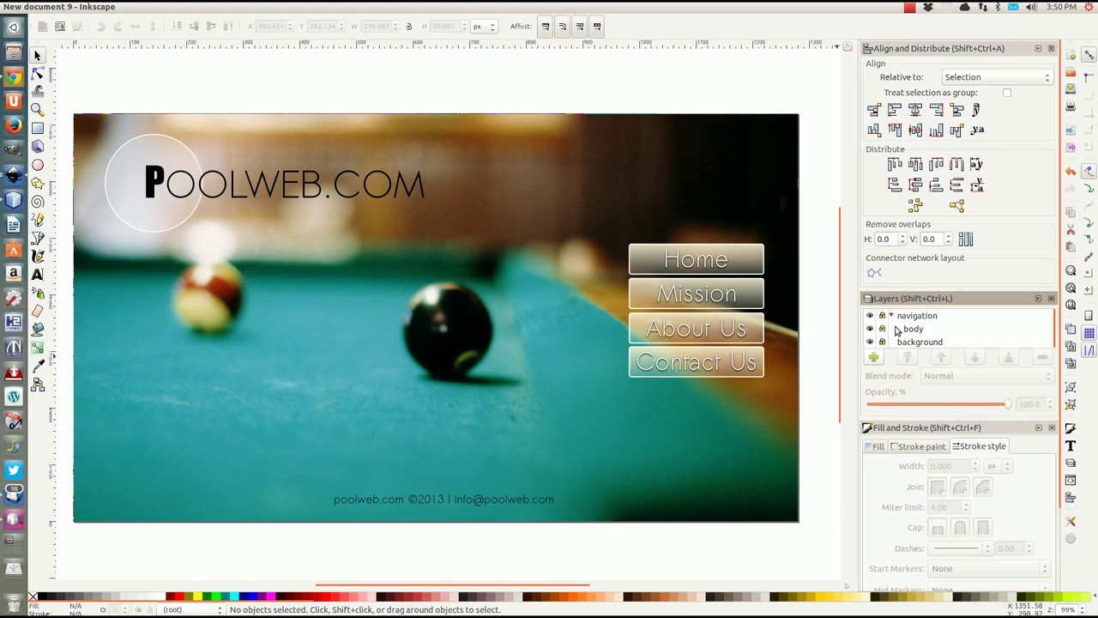
left_click(910, 331)
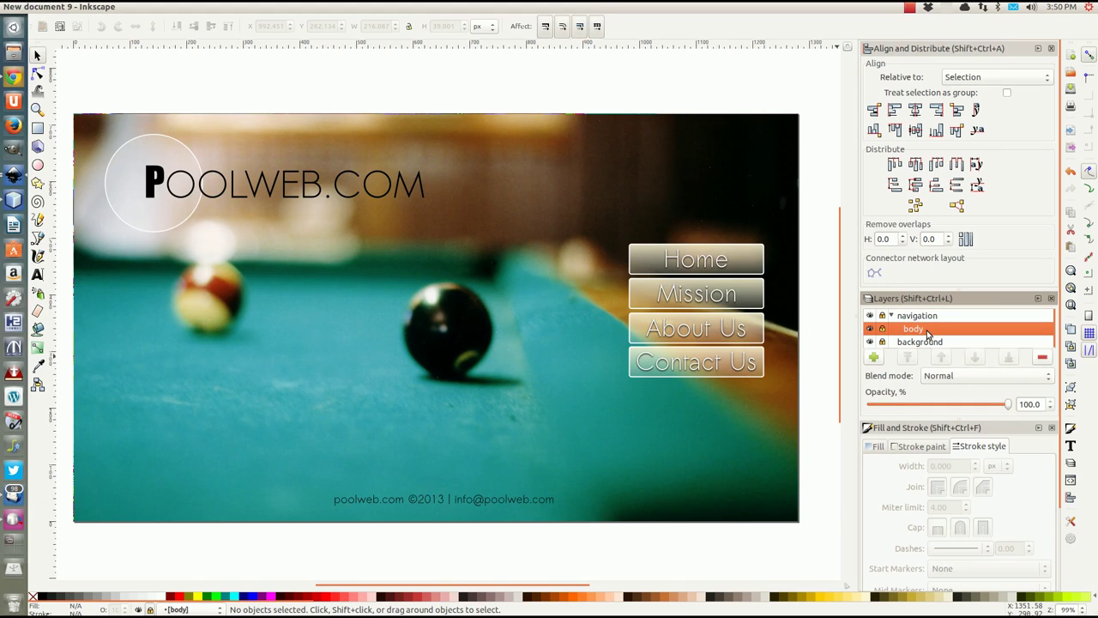
key("Delete")
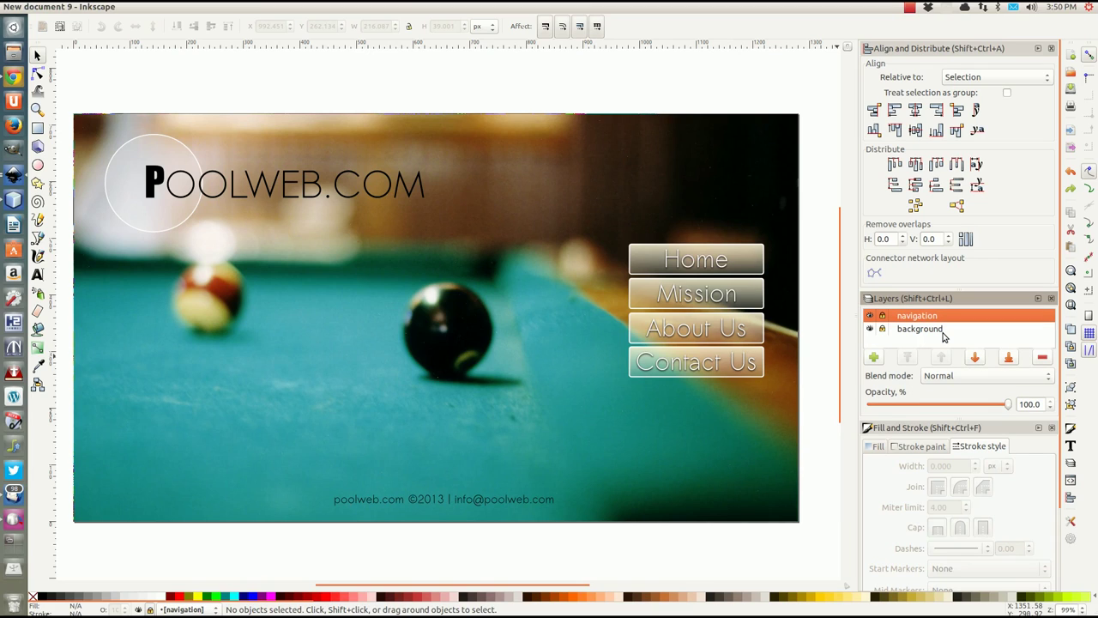
- Add a layer named Body positioned above the current navigation layer
left_click(875, 356)
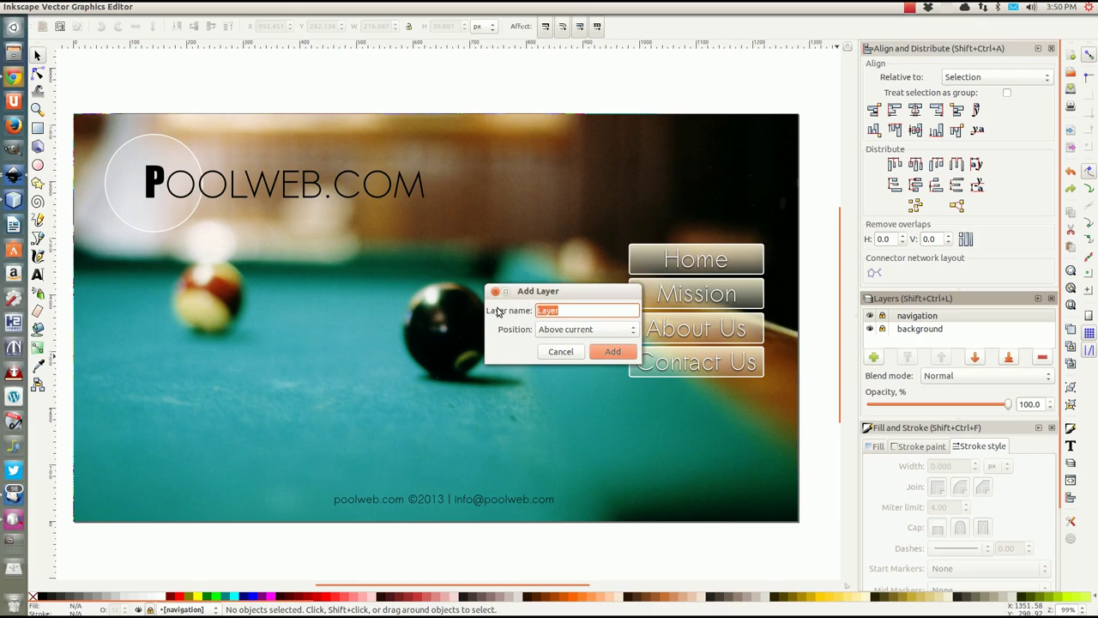
type("Bod")
type("y")
left_click(590, 333)
left_click(590, 331)
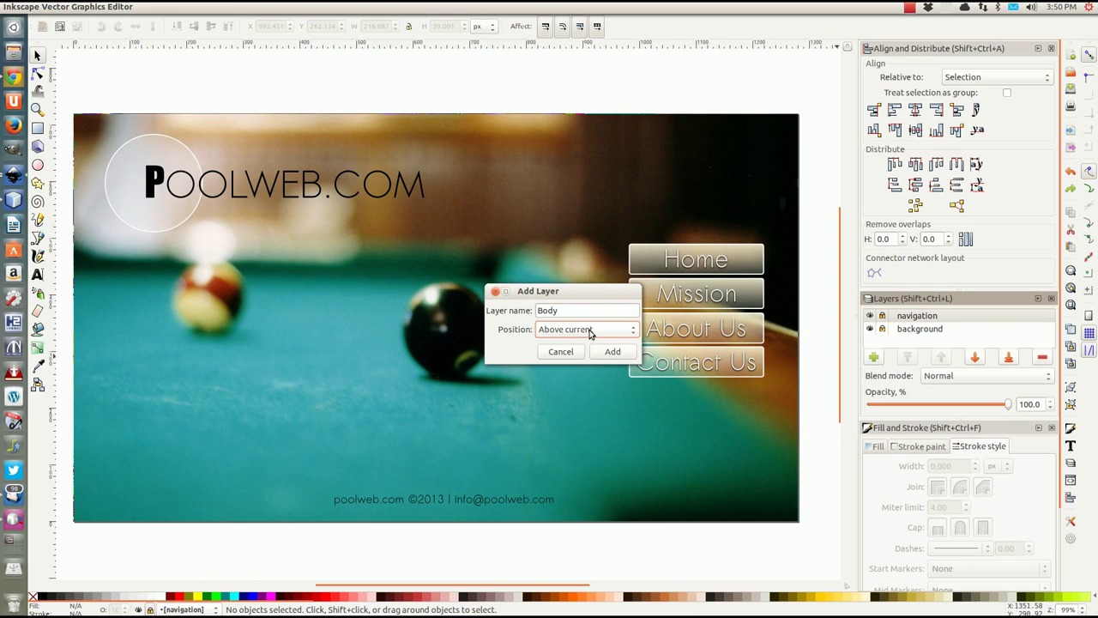
left_click(611, 351)
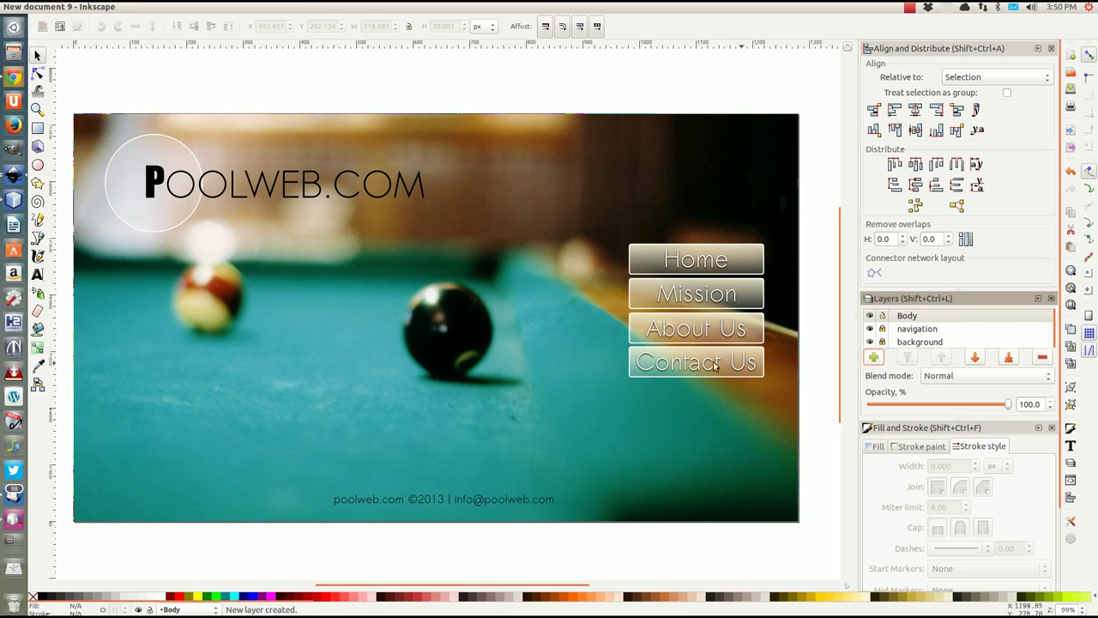
- Draw a large rectangle from below the logo to just above the footer, left of the buttons
left_click(37, 128)
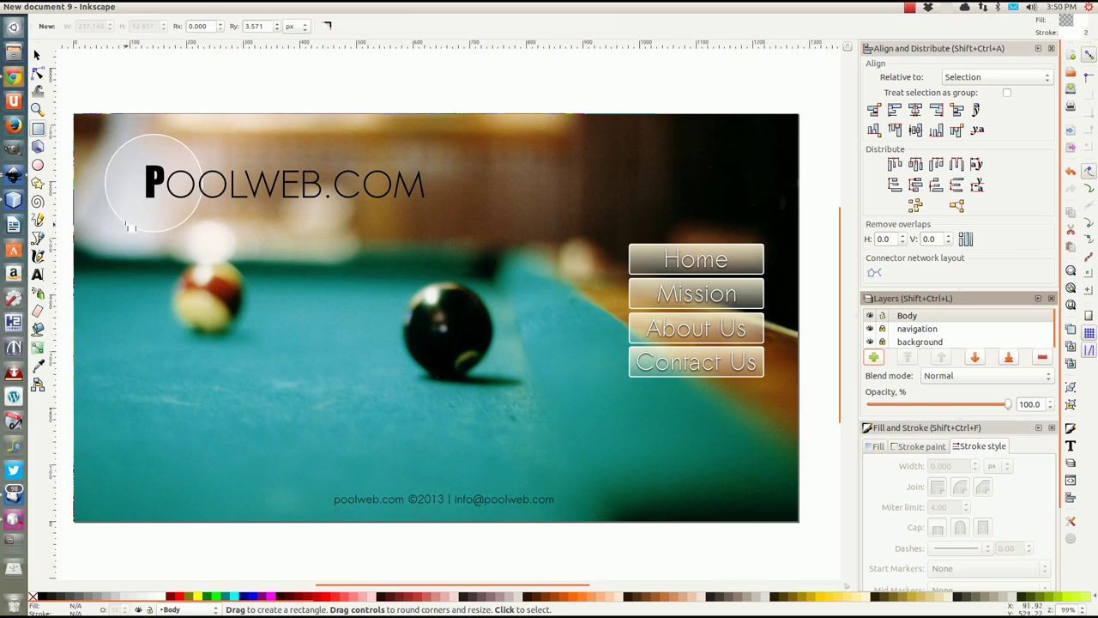
left_click_drag(112, 210, 562, 435)
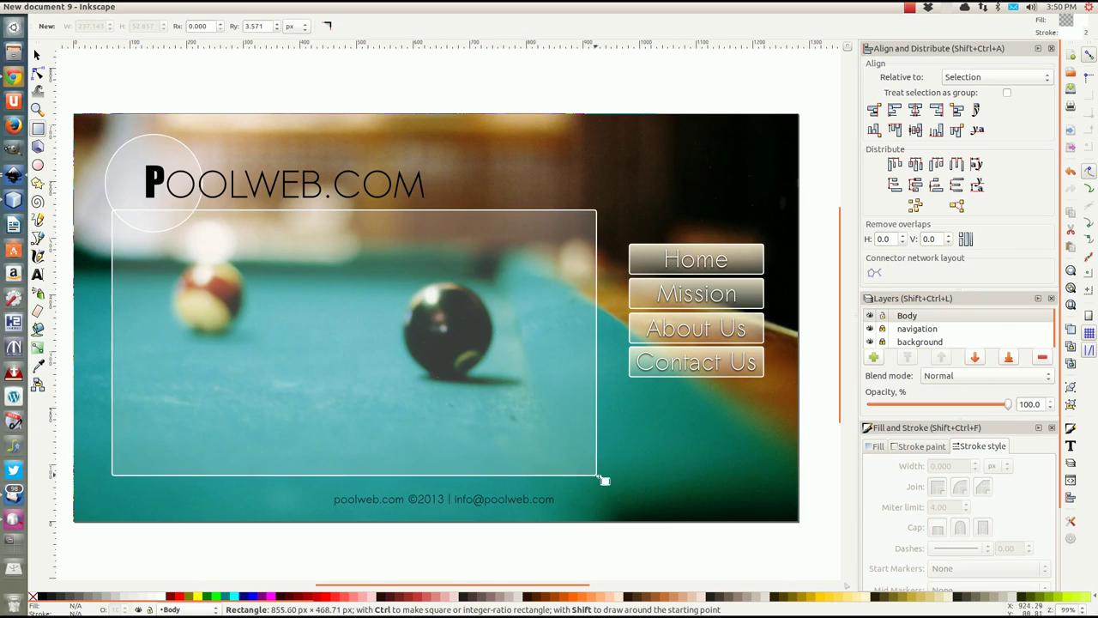
left_click_drag(564, 436, 619, 483)
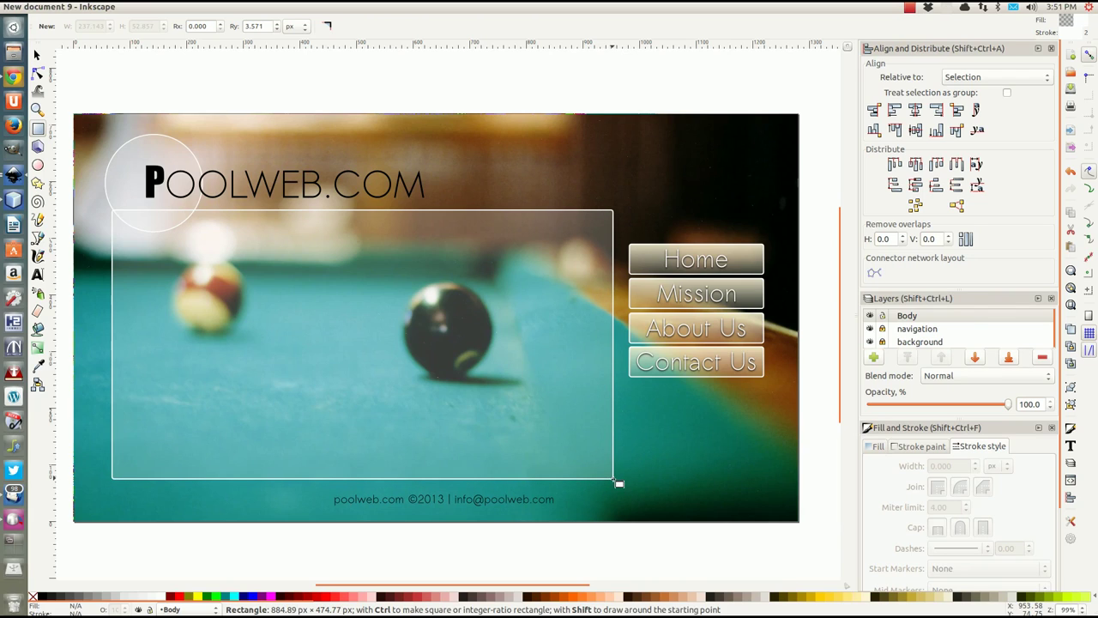
left_click_drag(619, 484, 625, 485)
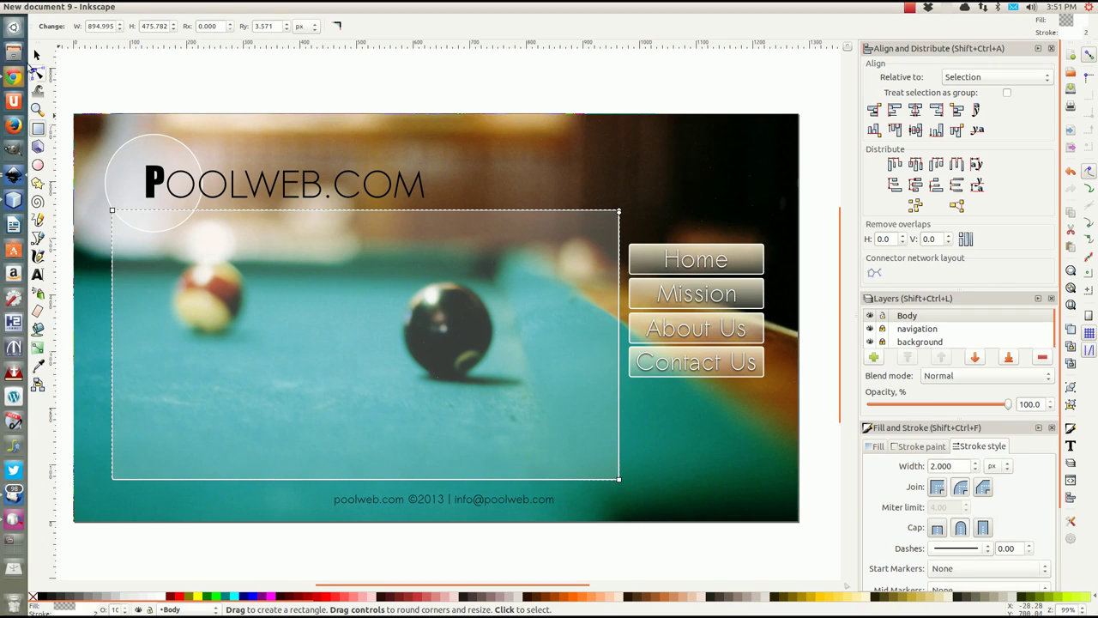
left_click(37, 55)
left_click(152, 76)
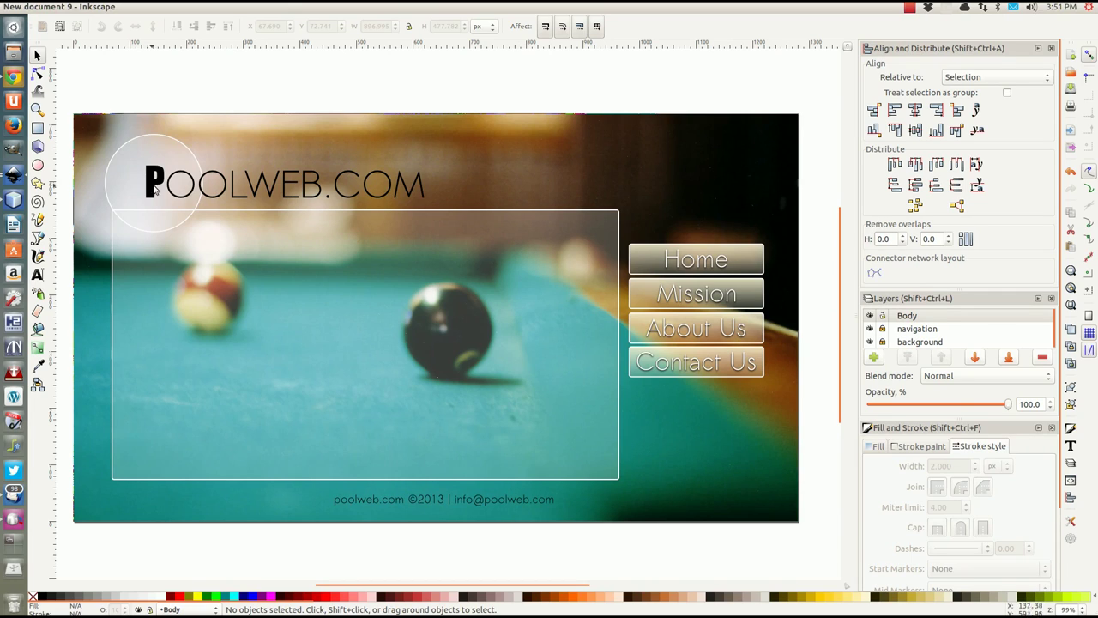
- Select the POOLWEB.COM logo group for bitmap export
left_click(901, 316)
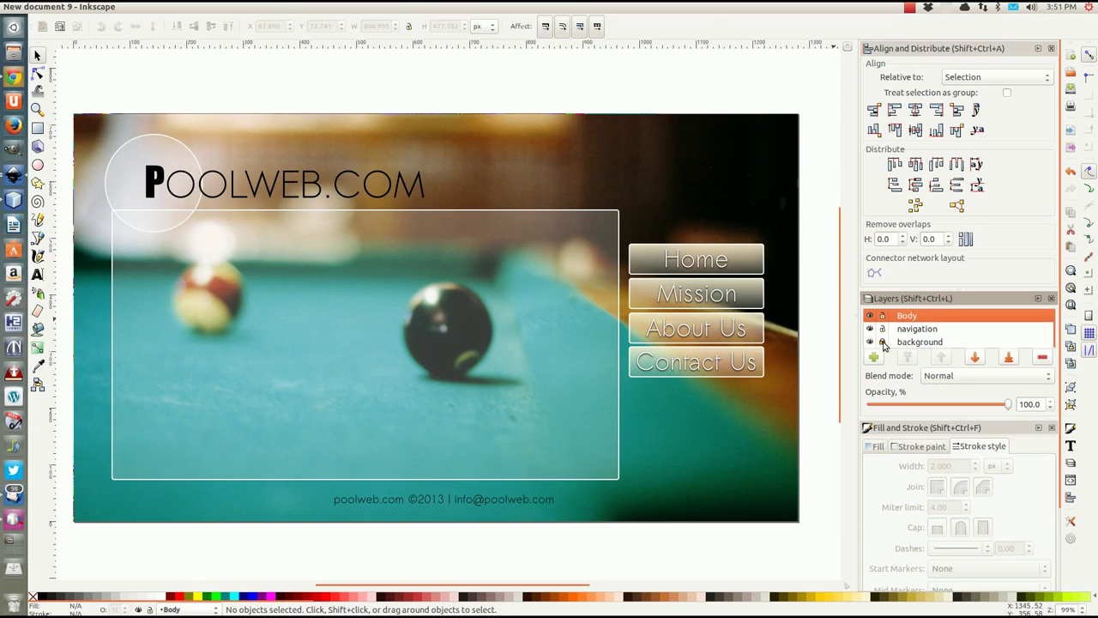
left_click(459, 94)
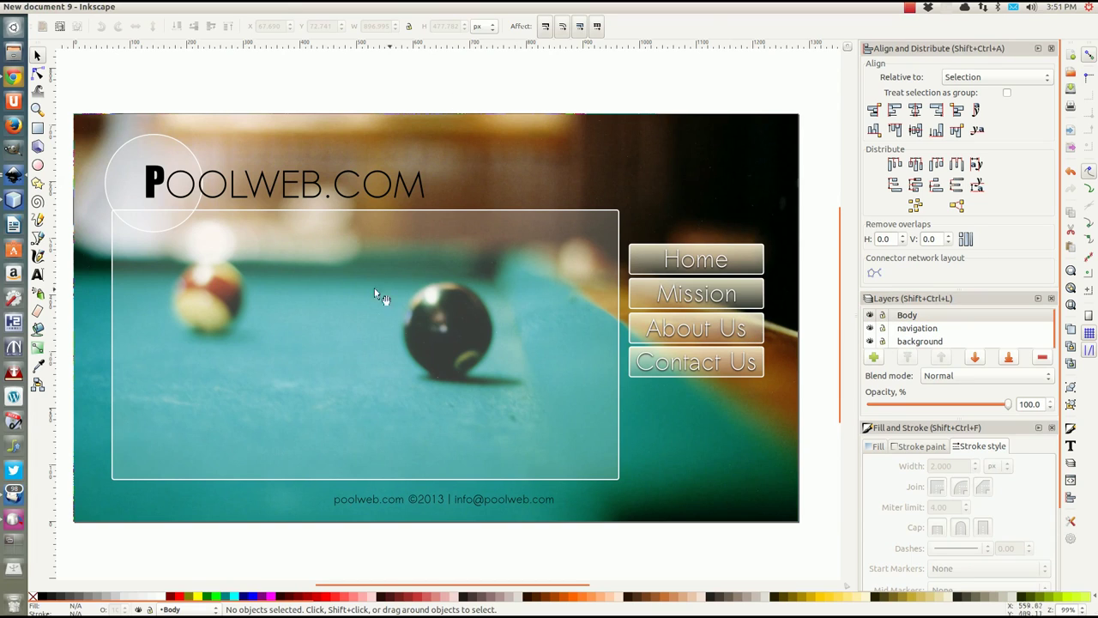
left_click(306, 287)
left_click(203, 185)
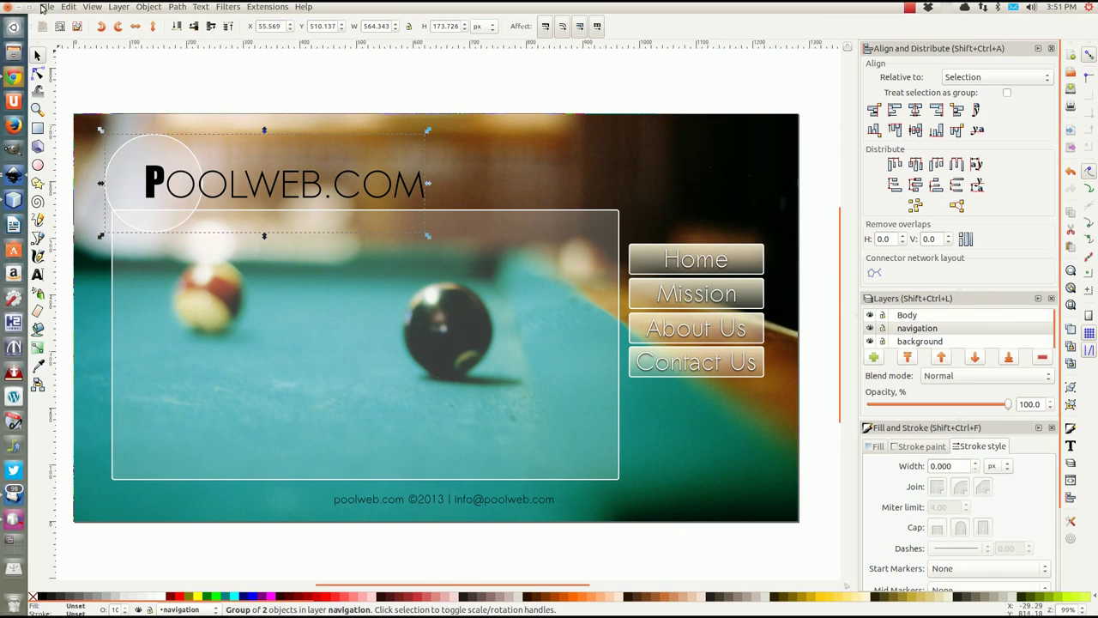
left_click(47, 7)
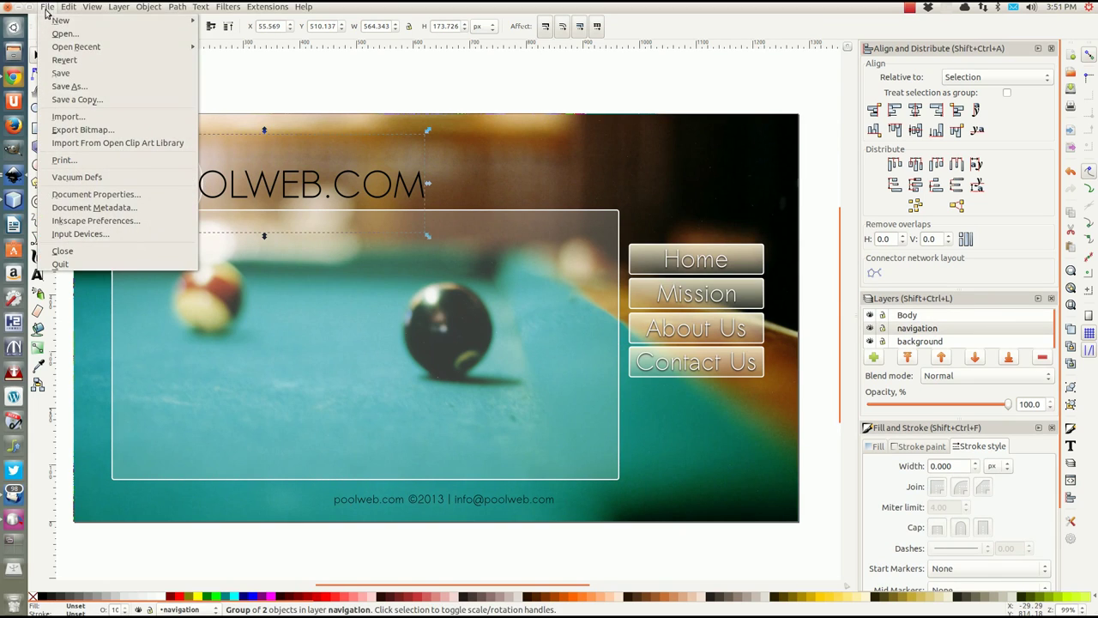
left_click(87, 132)
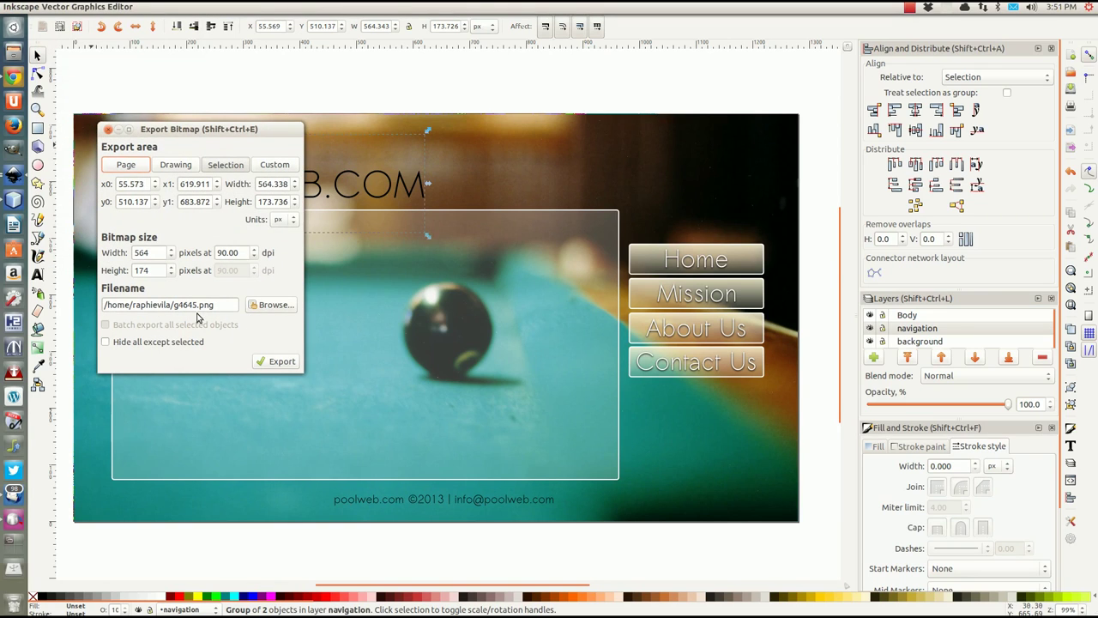
- Set the export file to logo.png in a new Tutorial folder inside RVA
left_click(271, 305)
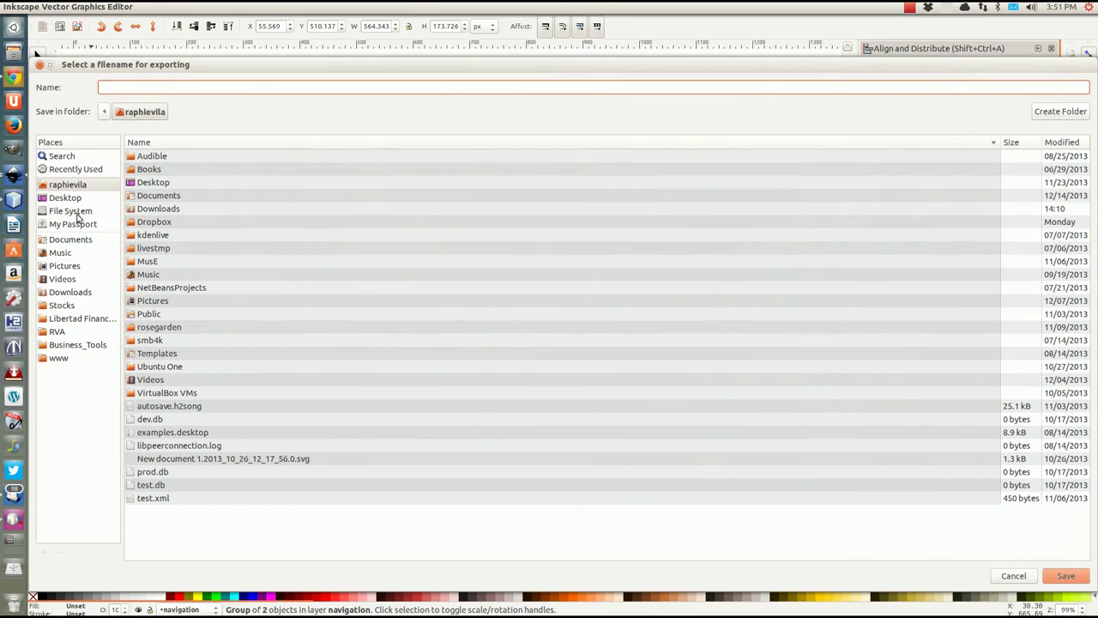
left_click(57, 333)
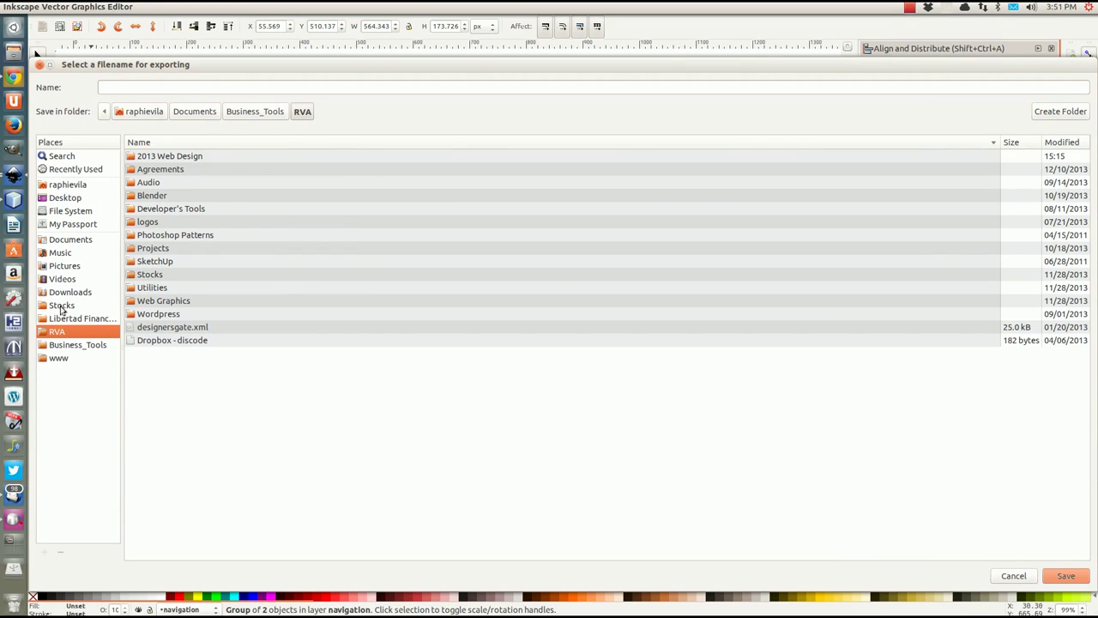
left_click(1061, 111)
type("Tut")
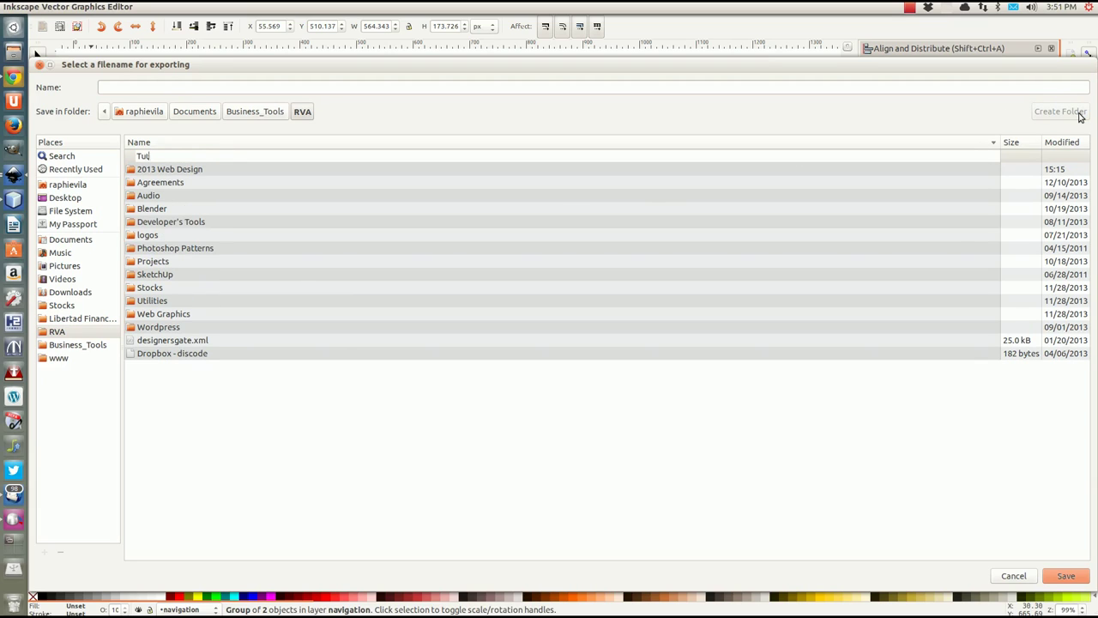
type("orial")
key("Return")
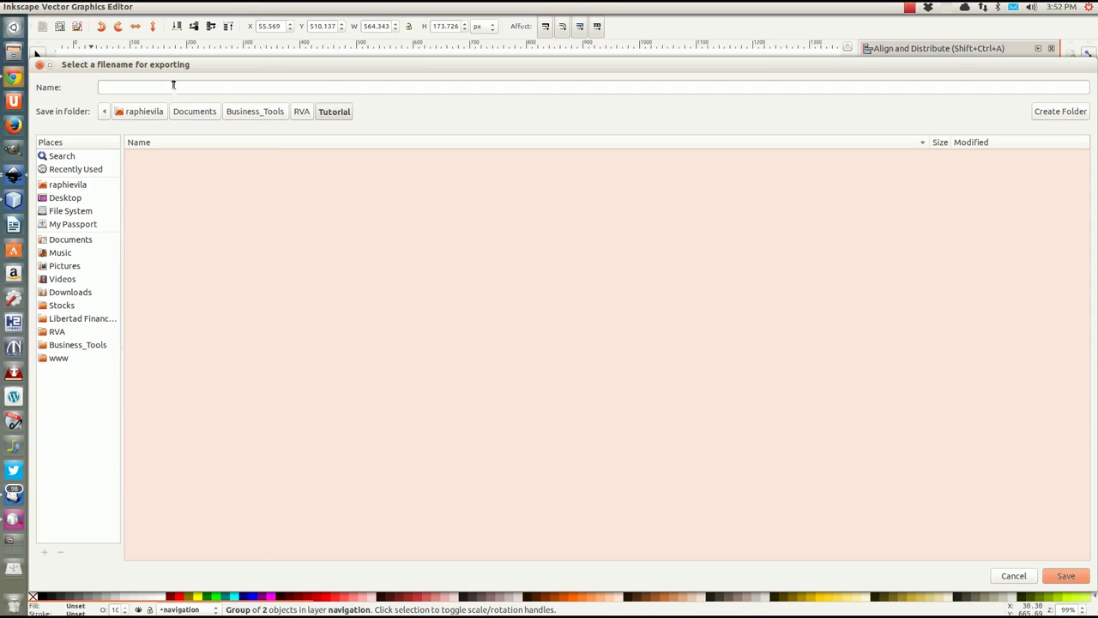
left_click(174, 87)
type("w")
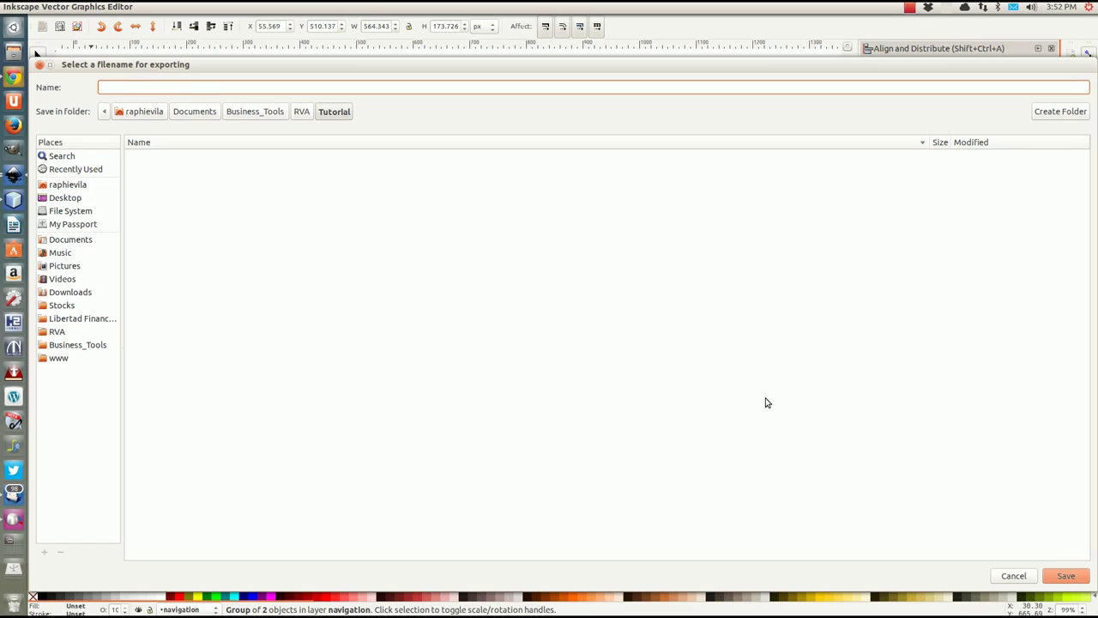
left_click(1050, 571)
type("lo")
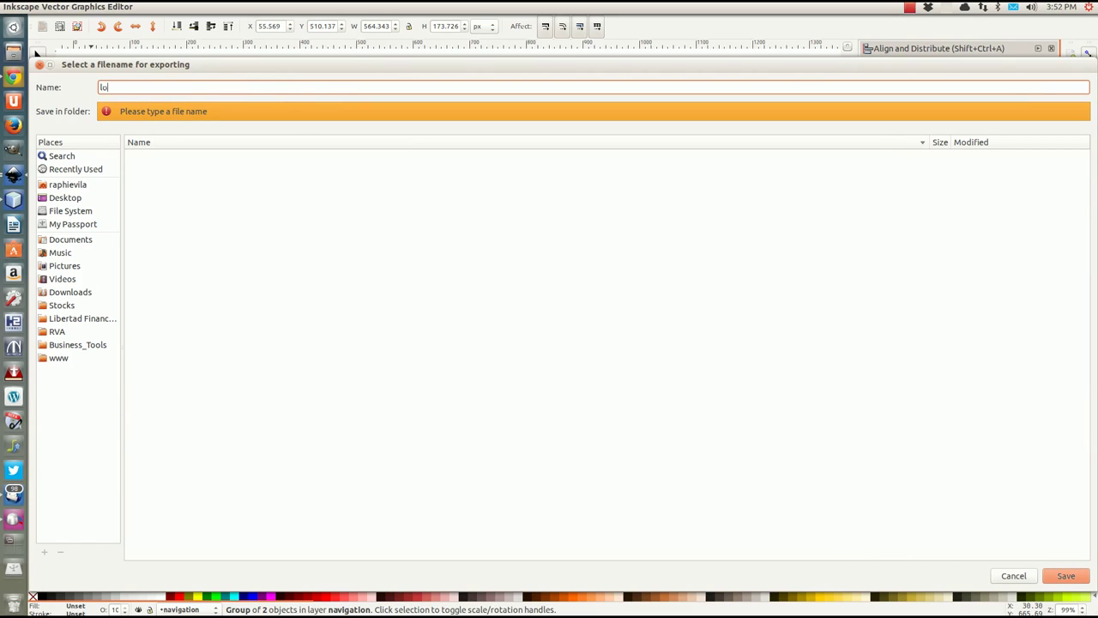
type("go.png")
left_click(1066, 576)
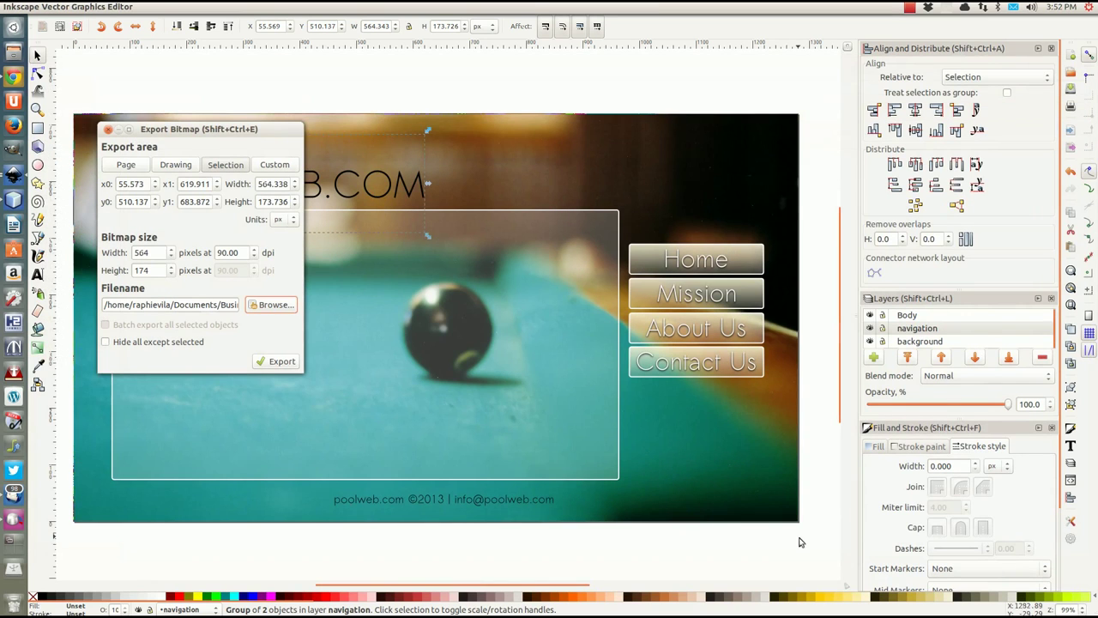
- Export only the selected logo, hiding everything else and replacing the existing logo.png
left_click(271, 366)
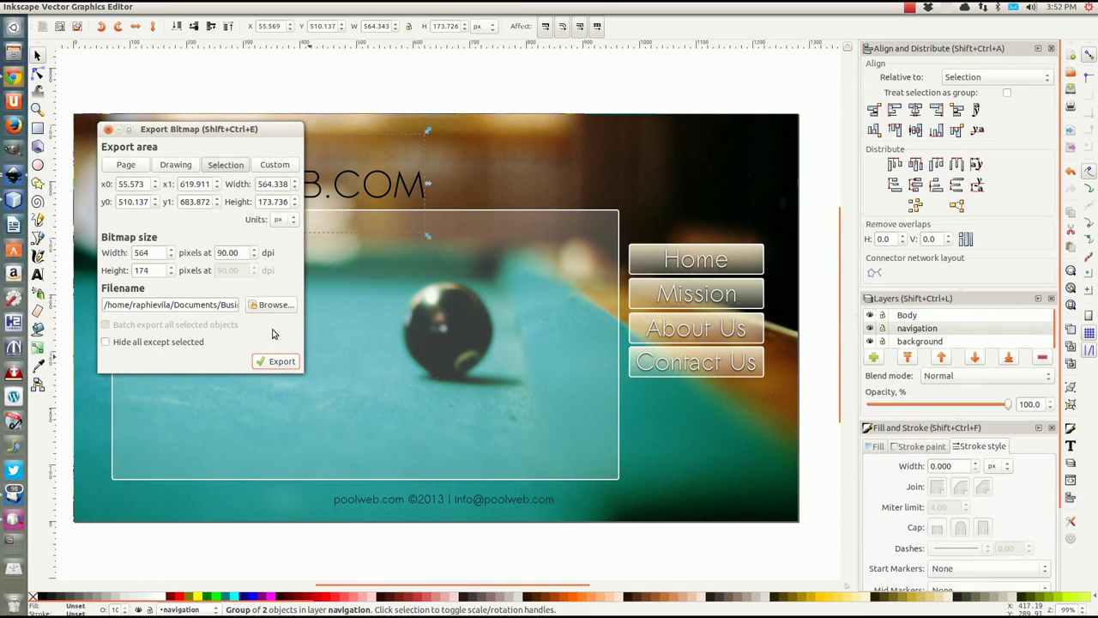
left_click(106, 341)
left_click(277, 361)
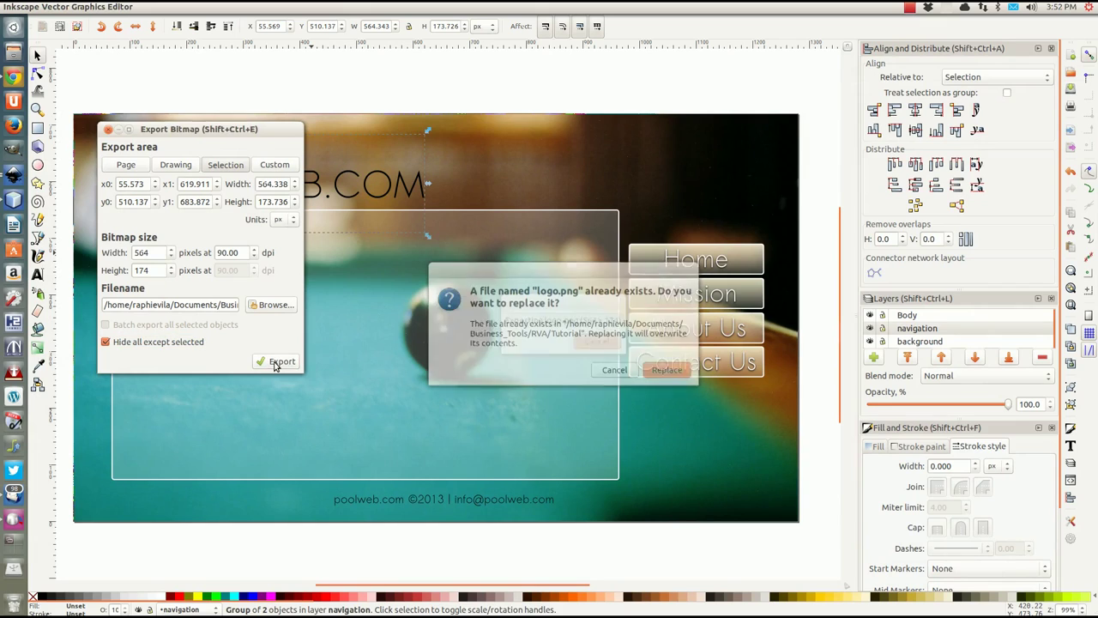
left_click(662, 370)
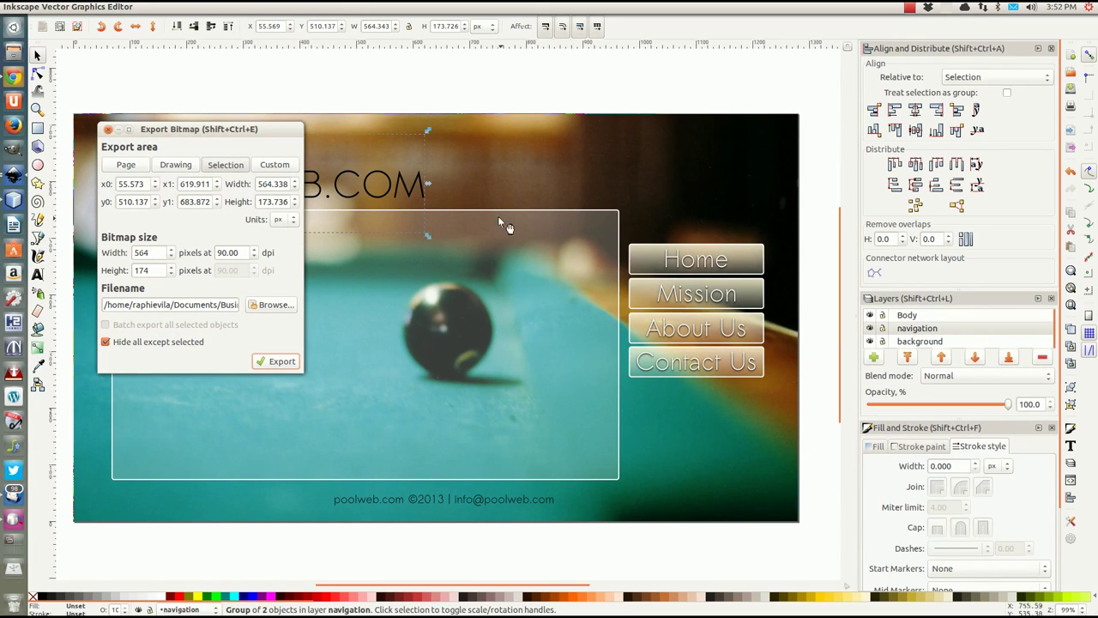
left_click(721, 261)
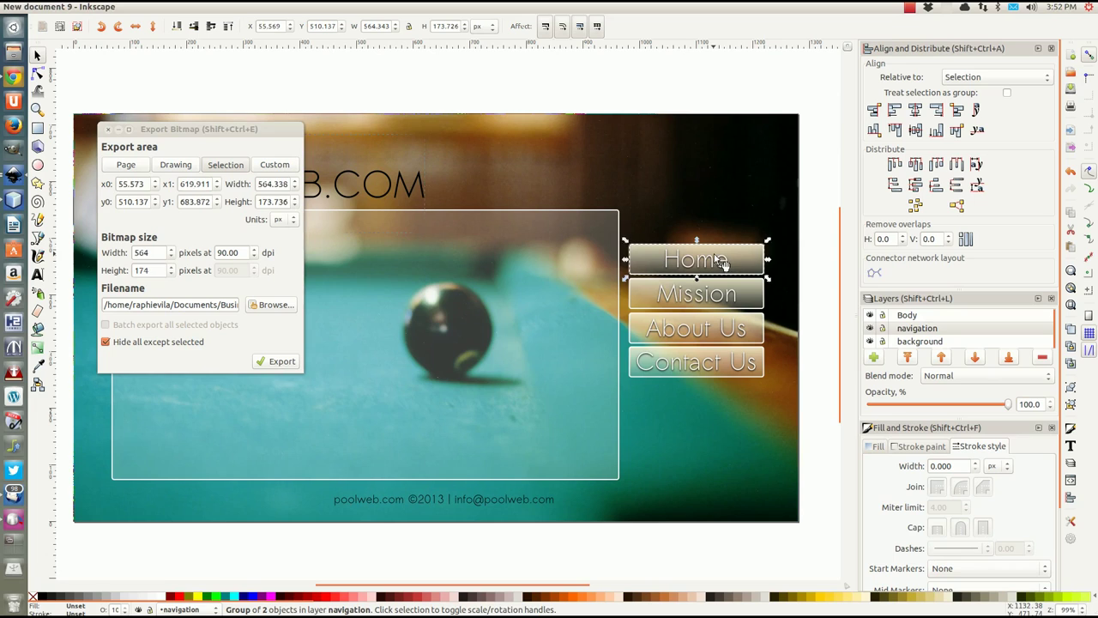
- Export the Home and Mission buttons as home.png and mission.png
mouse_move(220, 301)
left_mouse_down()
mouse_move(253, 306)
mouse_move(223, 307)
left_mouse_up()
left_click(202, 305)
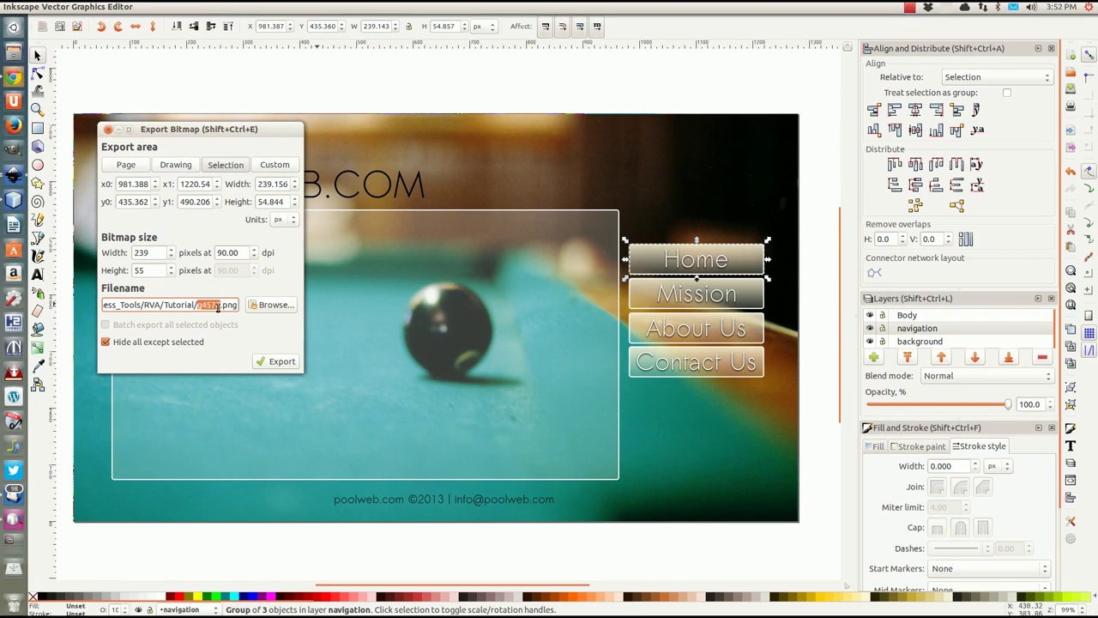
type("hom")
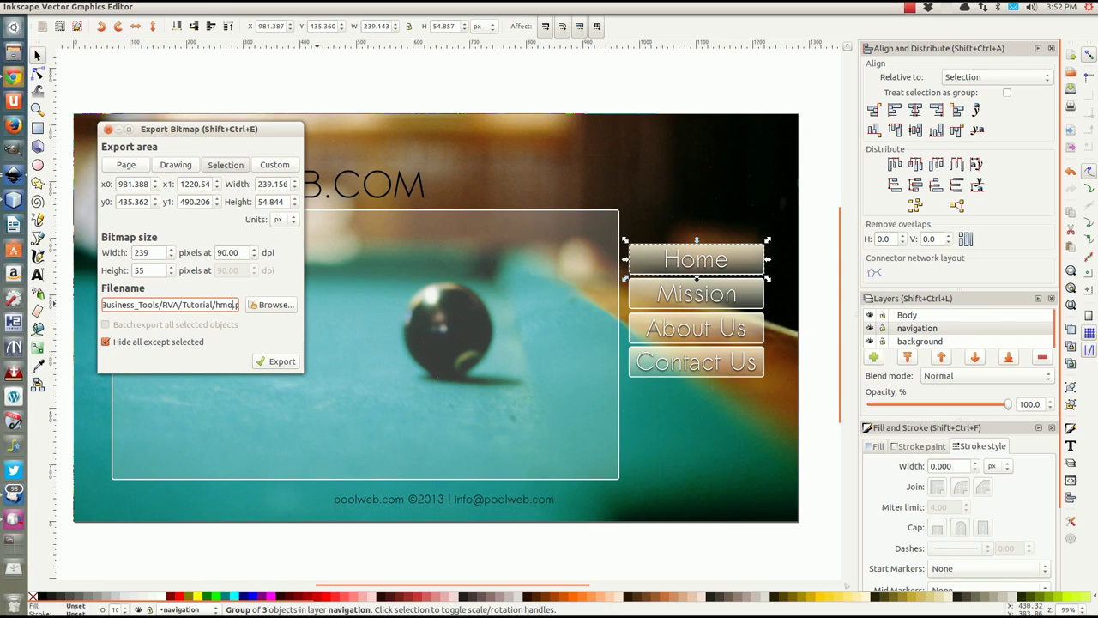
type("e")
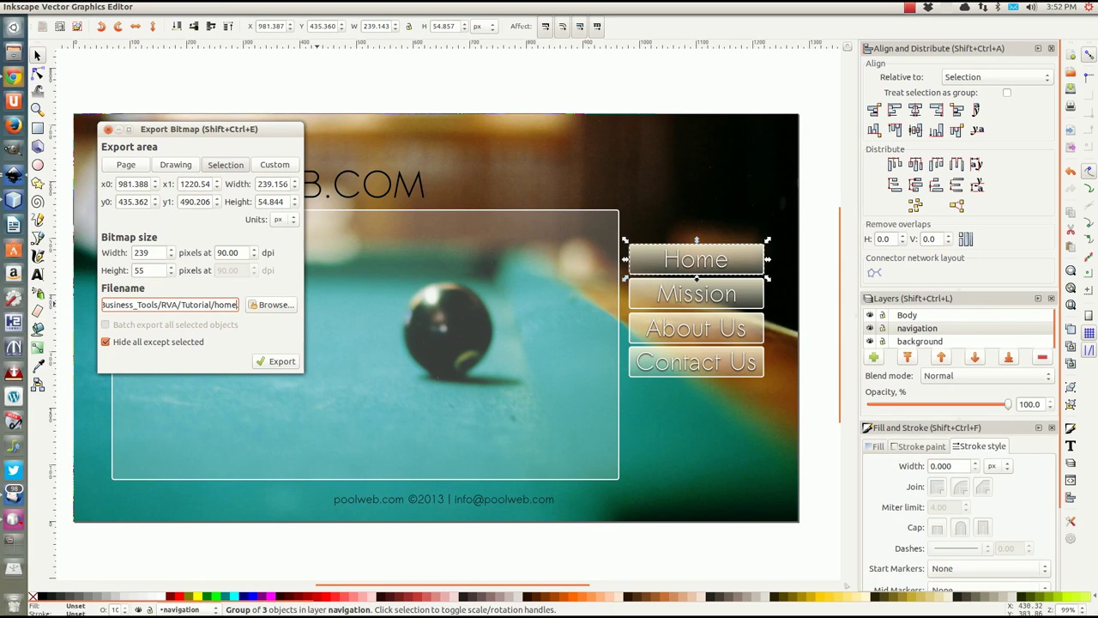
left_click(274, 361)
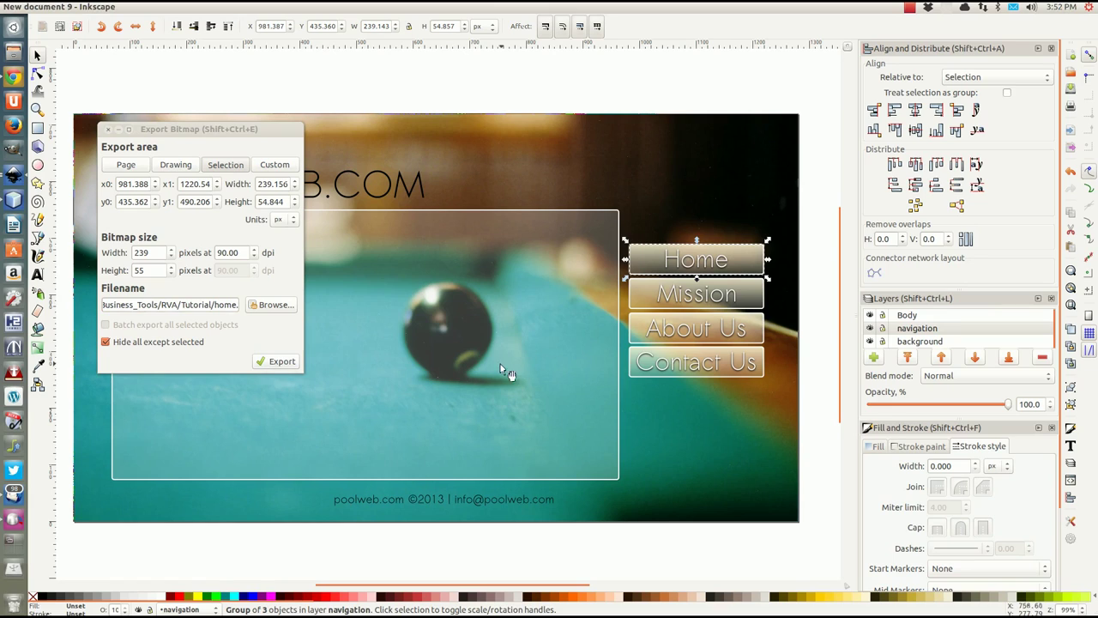
left_click(687, 304)
left_click(225, 305)
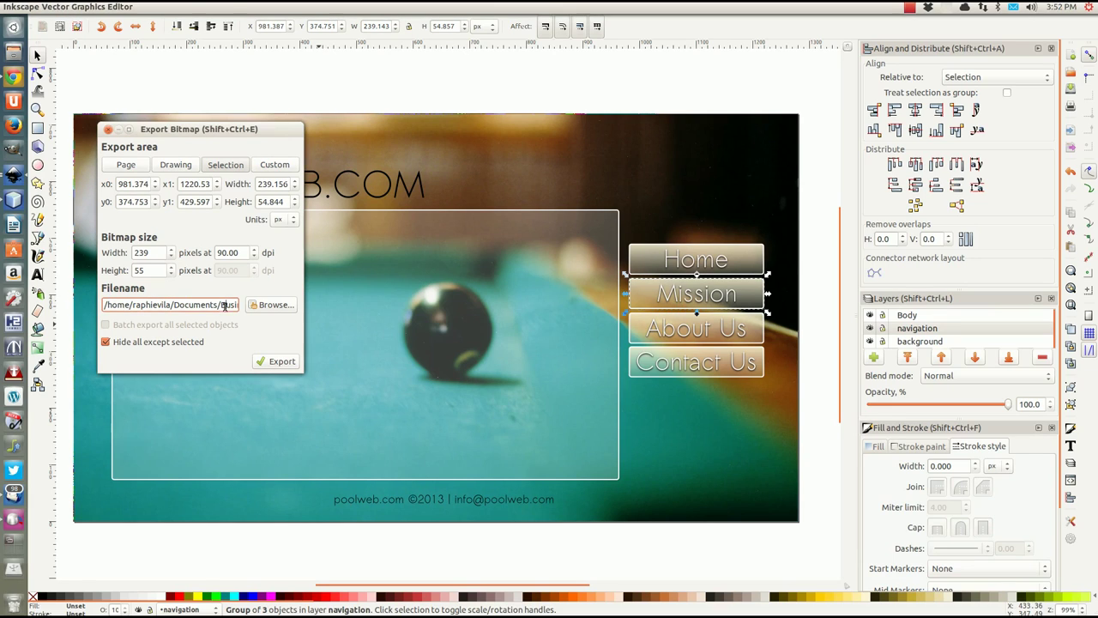
key("End")
double_click(215, 305)
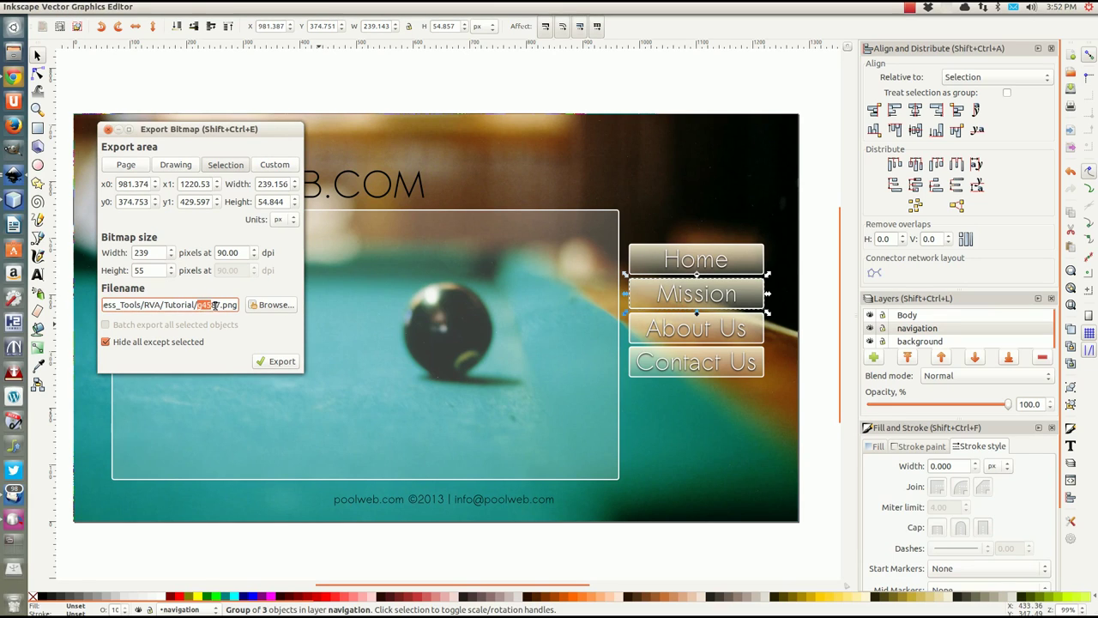
type("m")
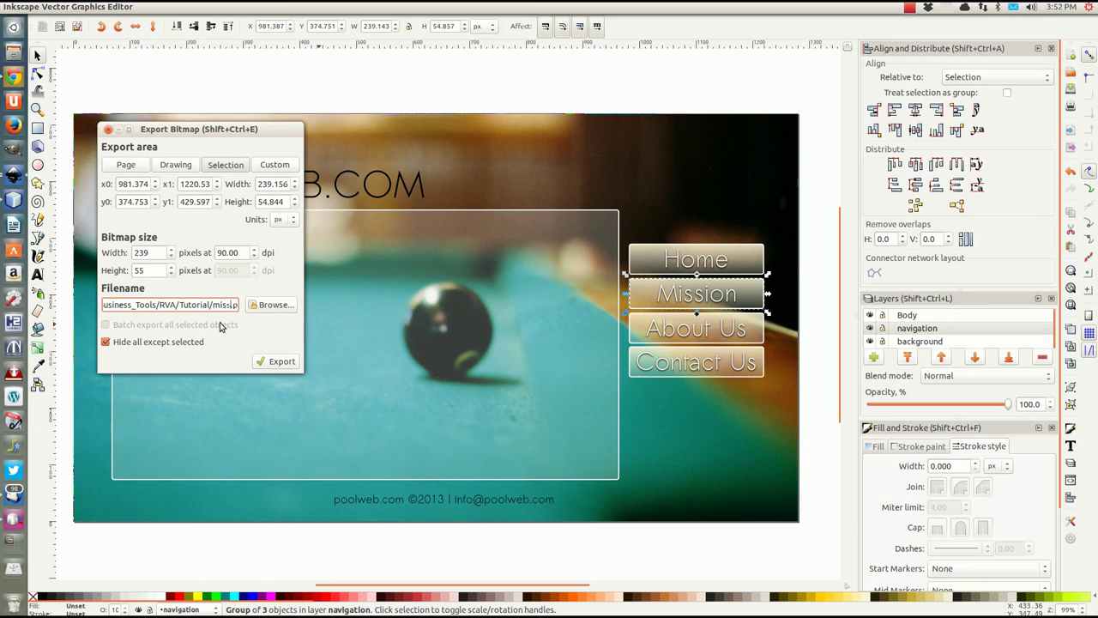
type("ission")
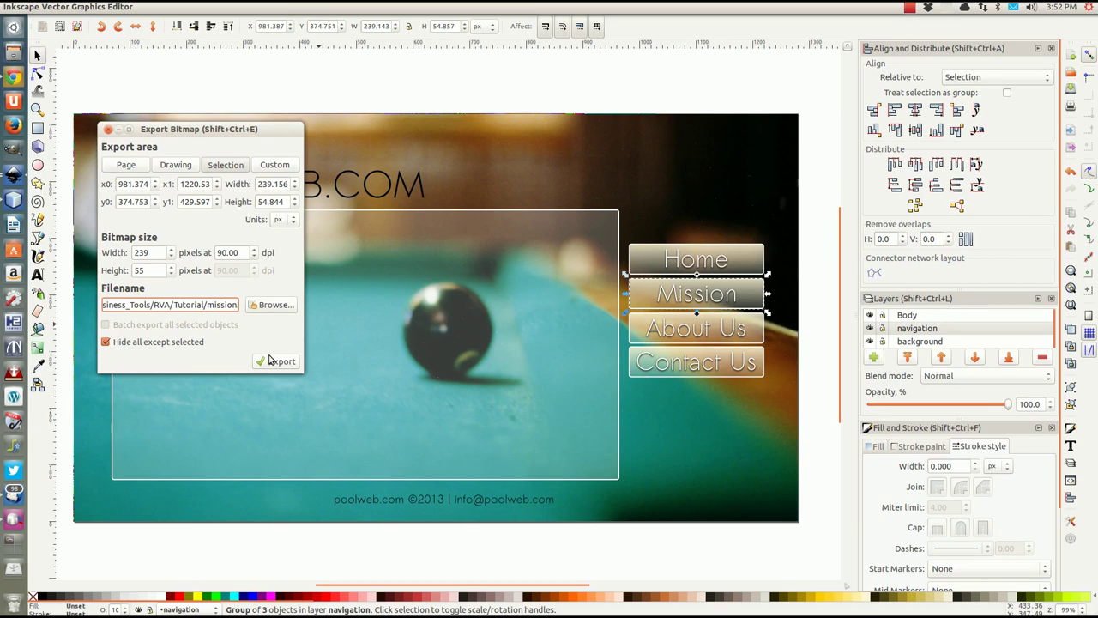
left_click(271, 360)
- Export the About Us and Contact Us buttons as about.png and contact.png
left_click(693, 343)
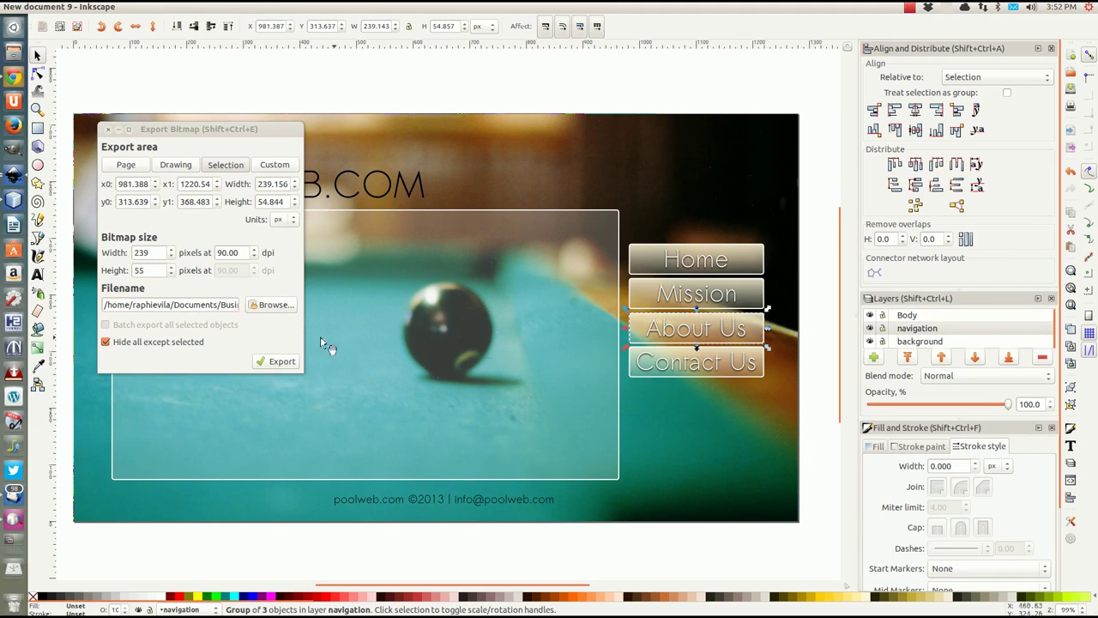
left_click(217, 309)
triple_click(220, 305)
left_click(198, 306)
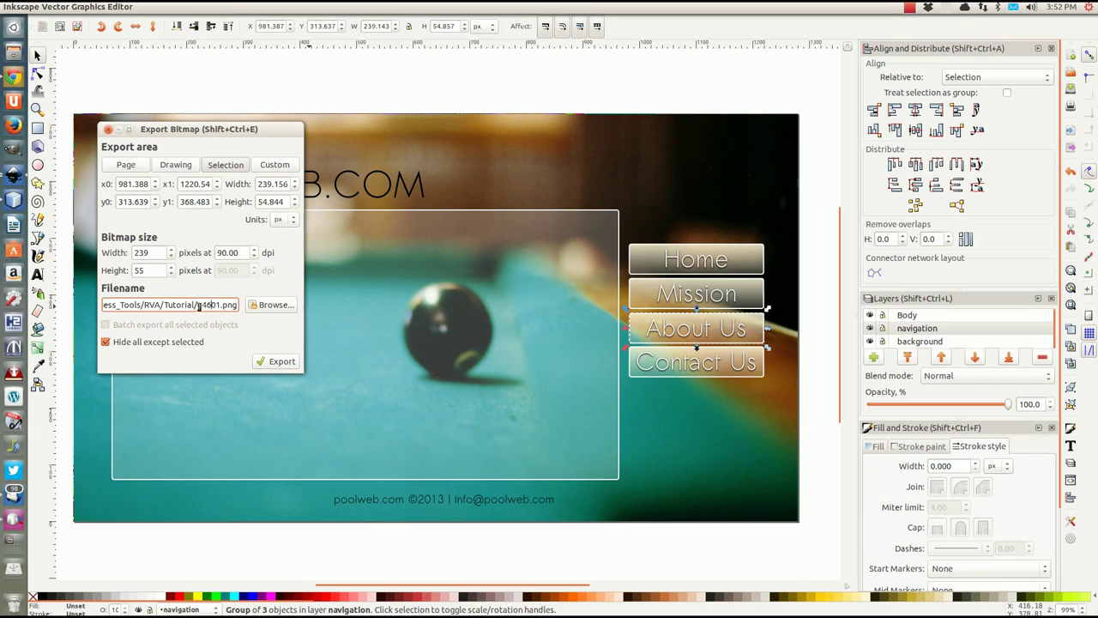
left_click_drag(198, 306, 219, 305)
type("a")
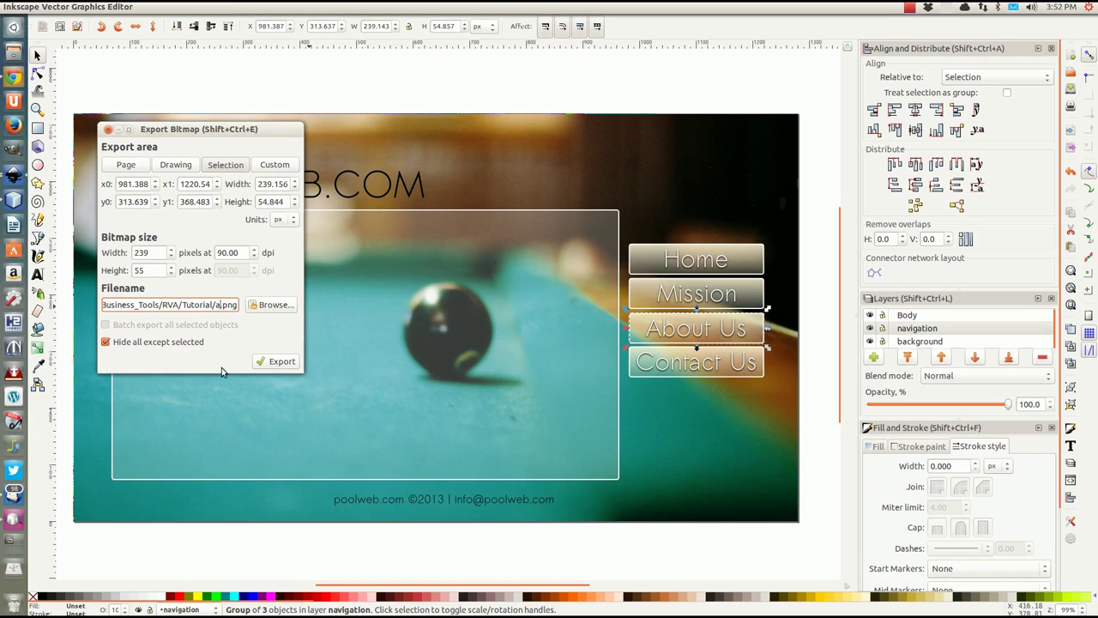
type("bout")
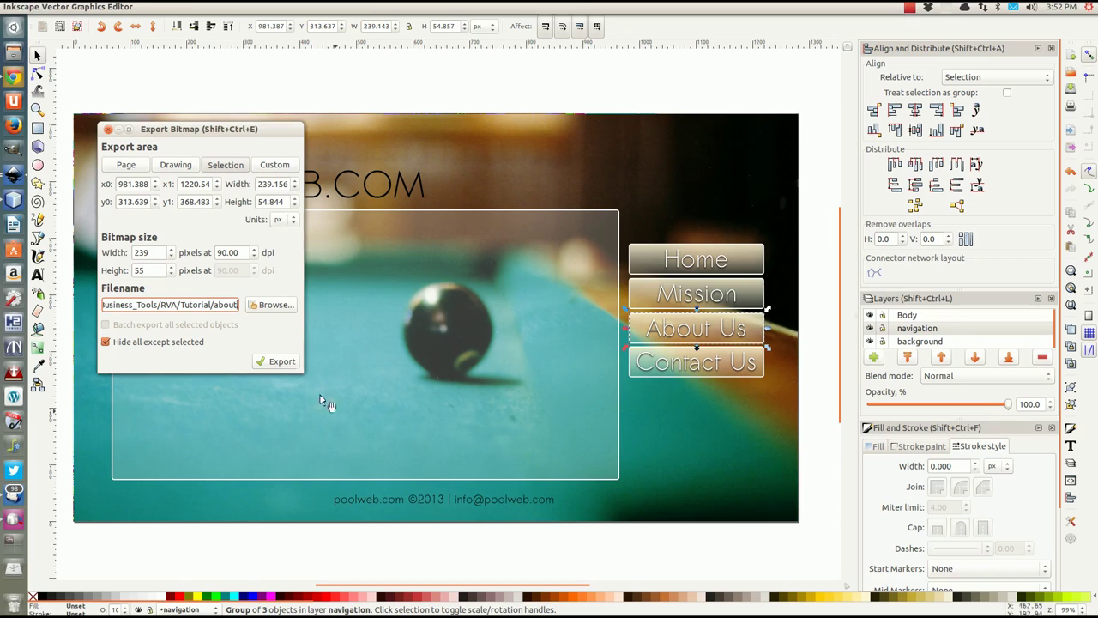
left_click(278, 362)
left_click(636, 372)
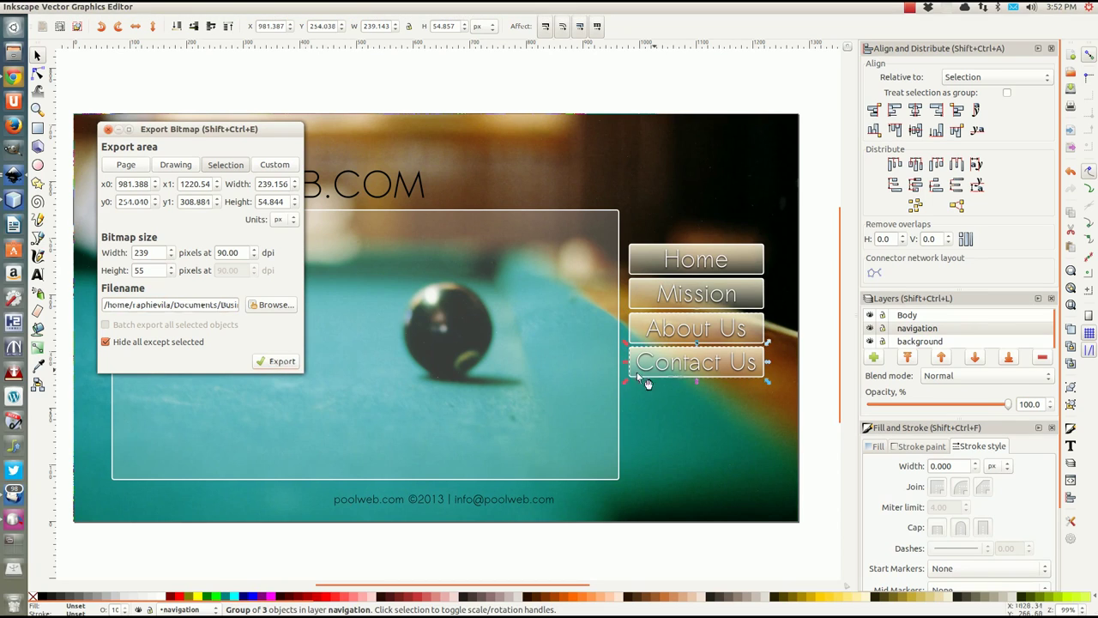
left_click(222, 307)
left_click_drag(197, 307, 213, 307)
type("c")
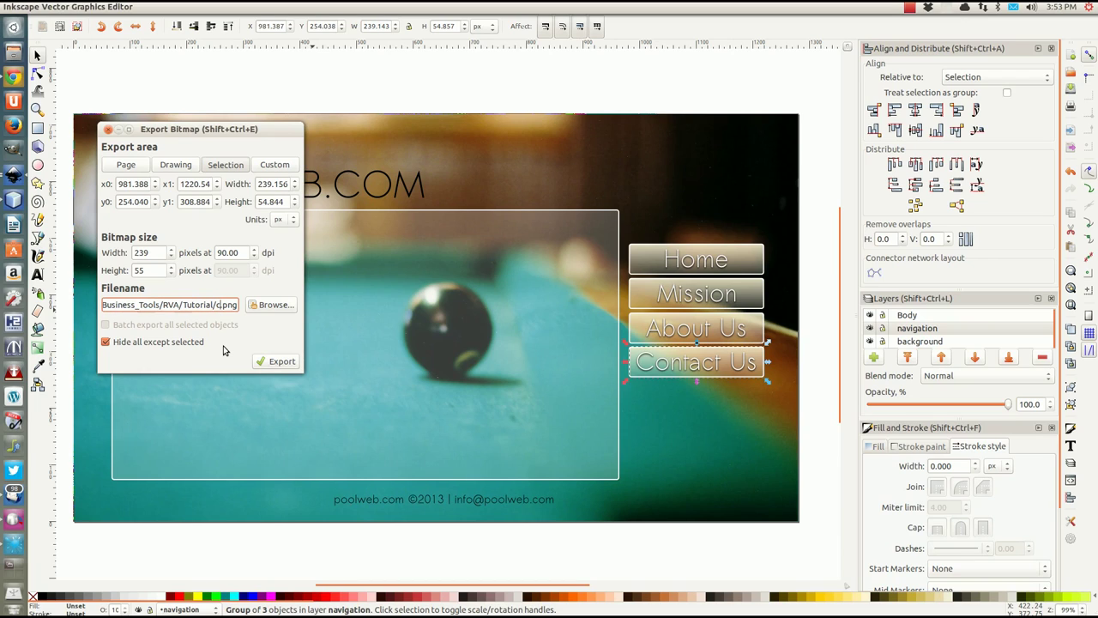
type("ontact")
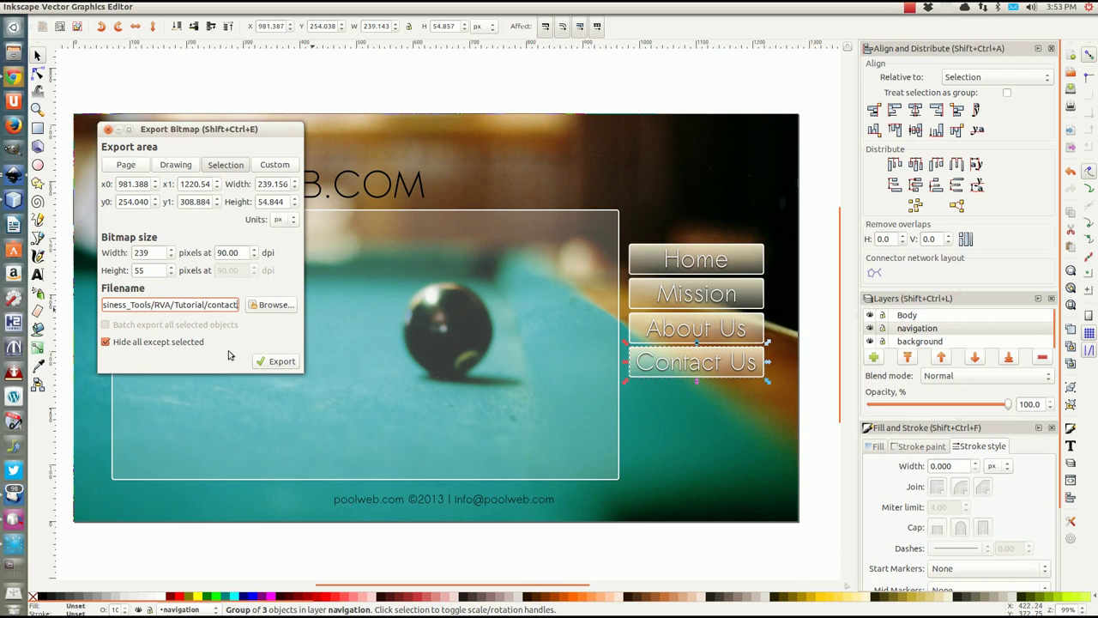
left_click(275, 362)
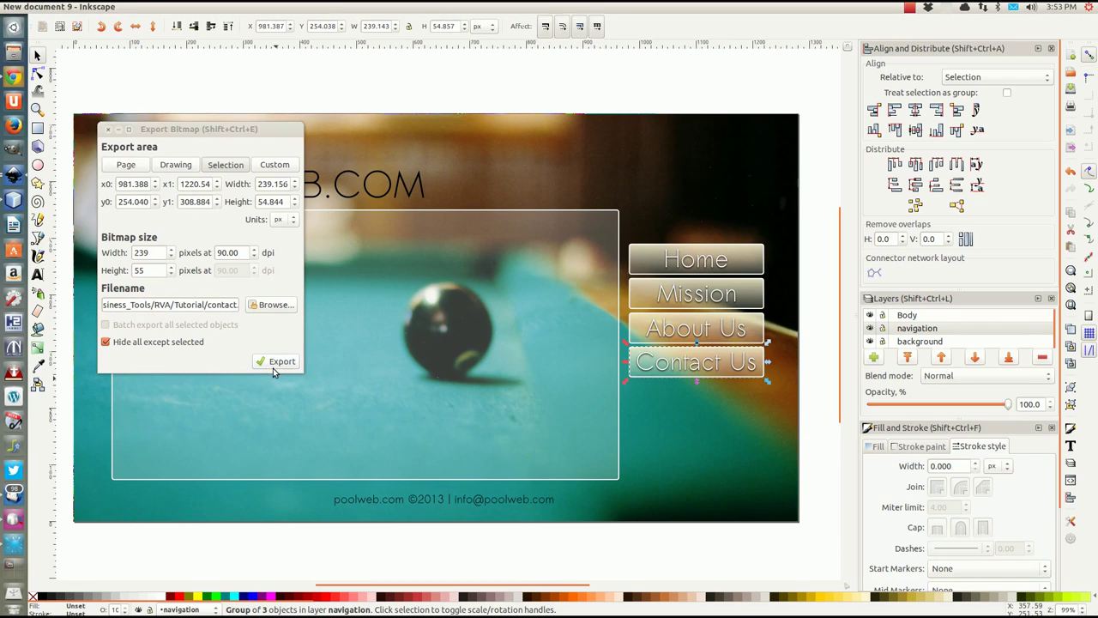
- Export the translucent body rectangle as body.png
left_click(375, 343)
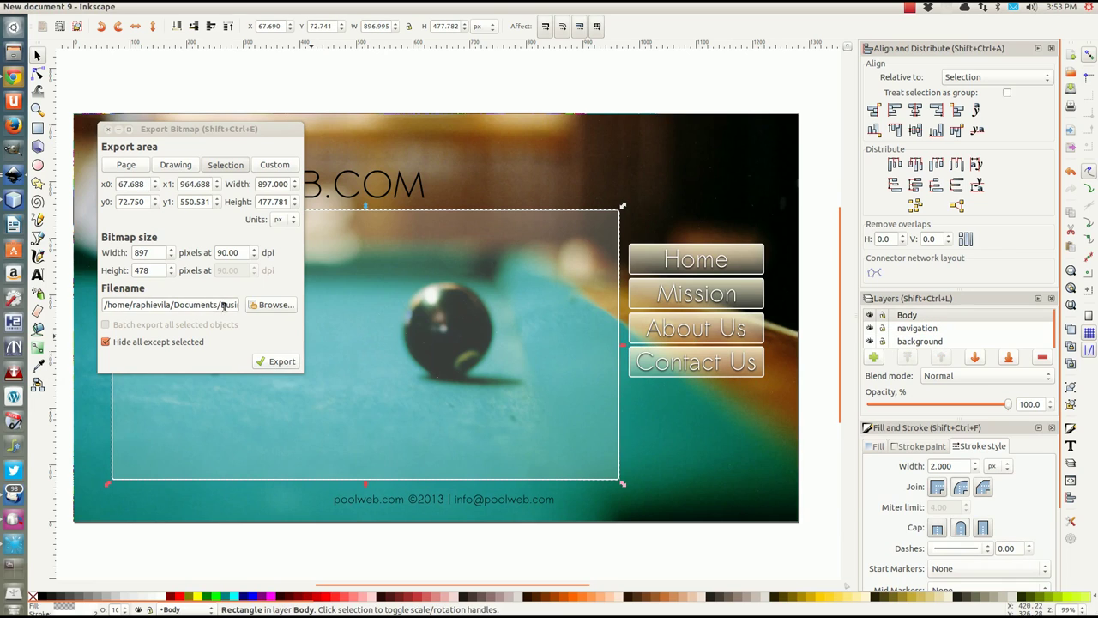
left_click(203, 307)
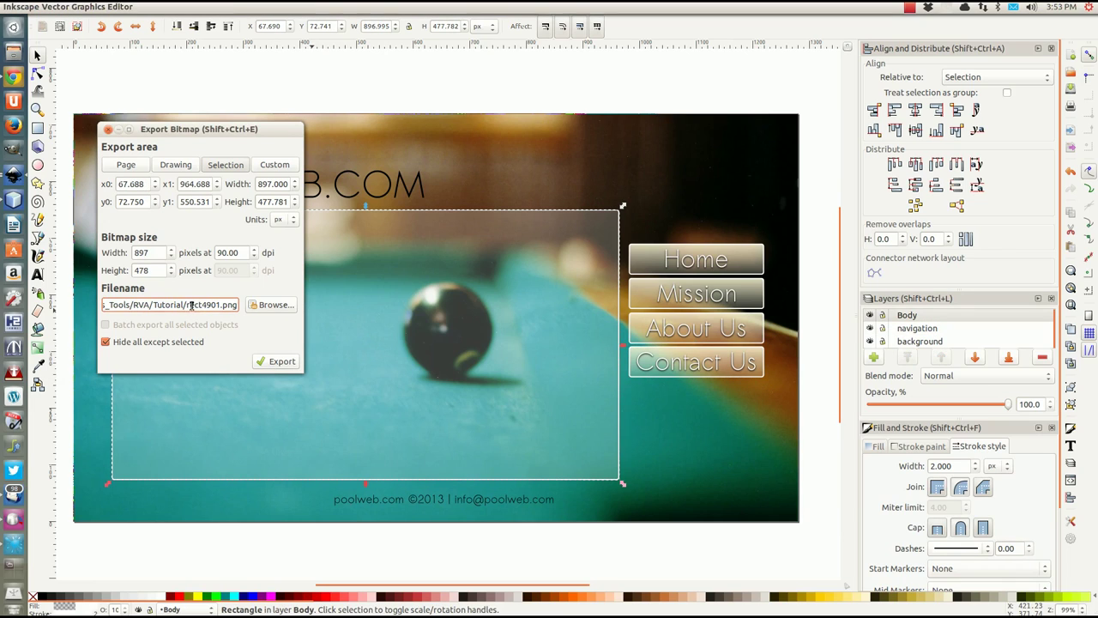
left_click_drag(186, 305, 213, 306)
type("body")
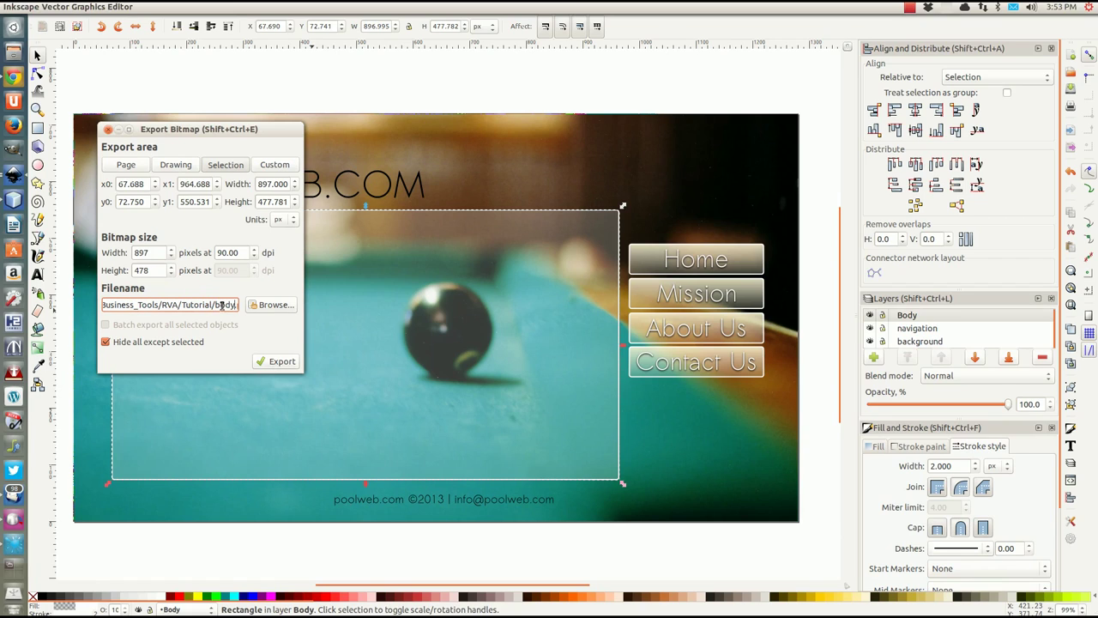
left_click(275, 361)
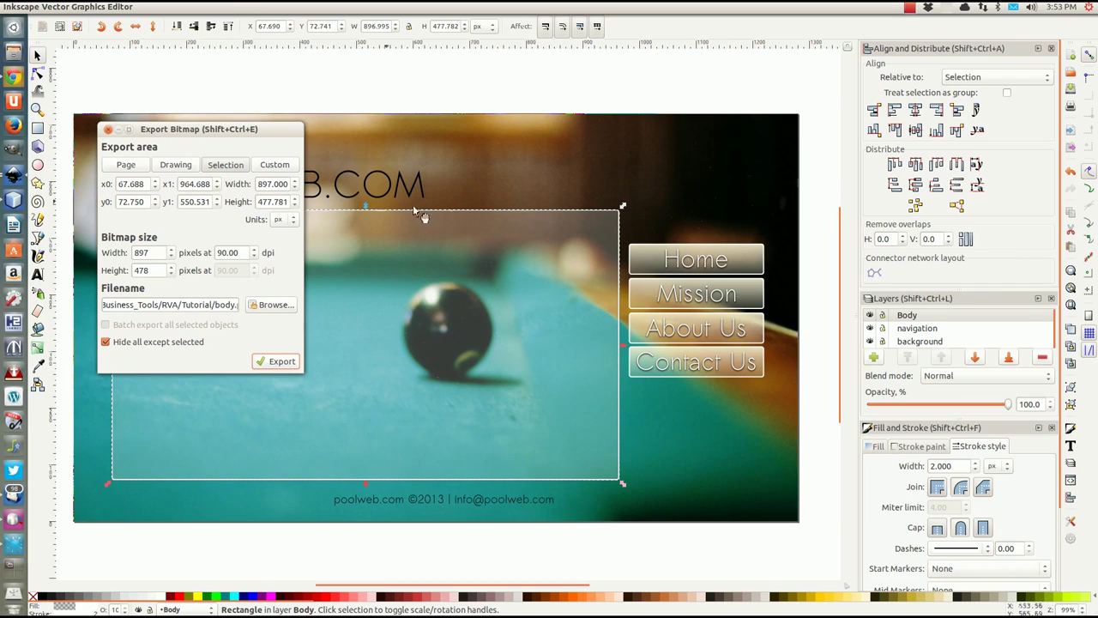
left_click(544, 169)
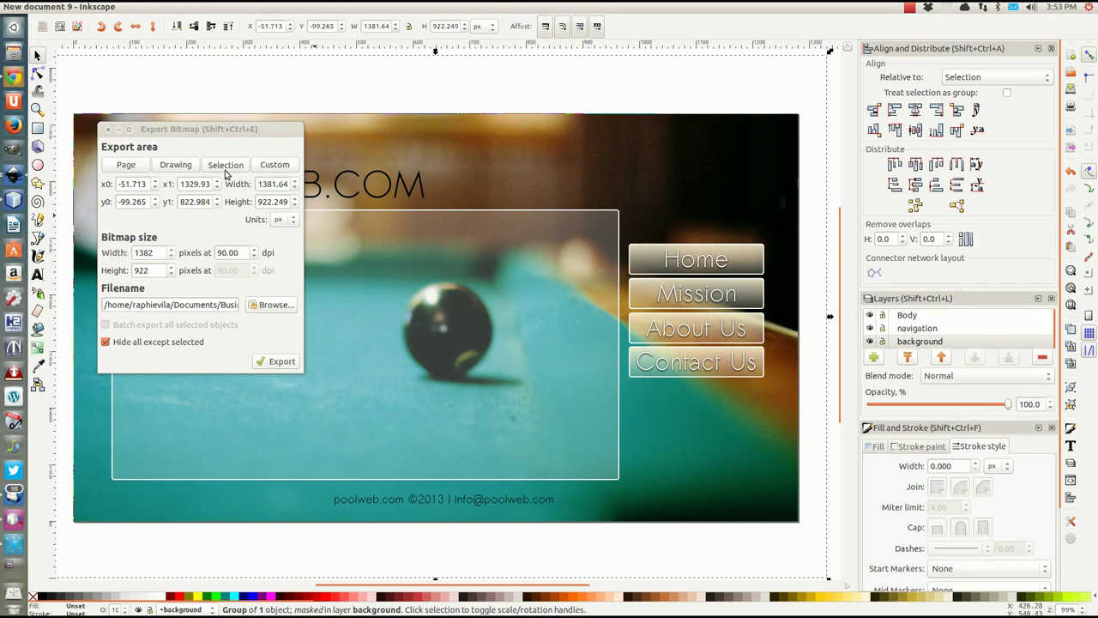
- Export the full Page area as background.png into RVA's Tutorial folder
left_click(129, 169)
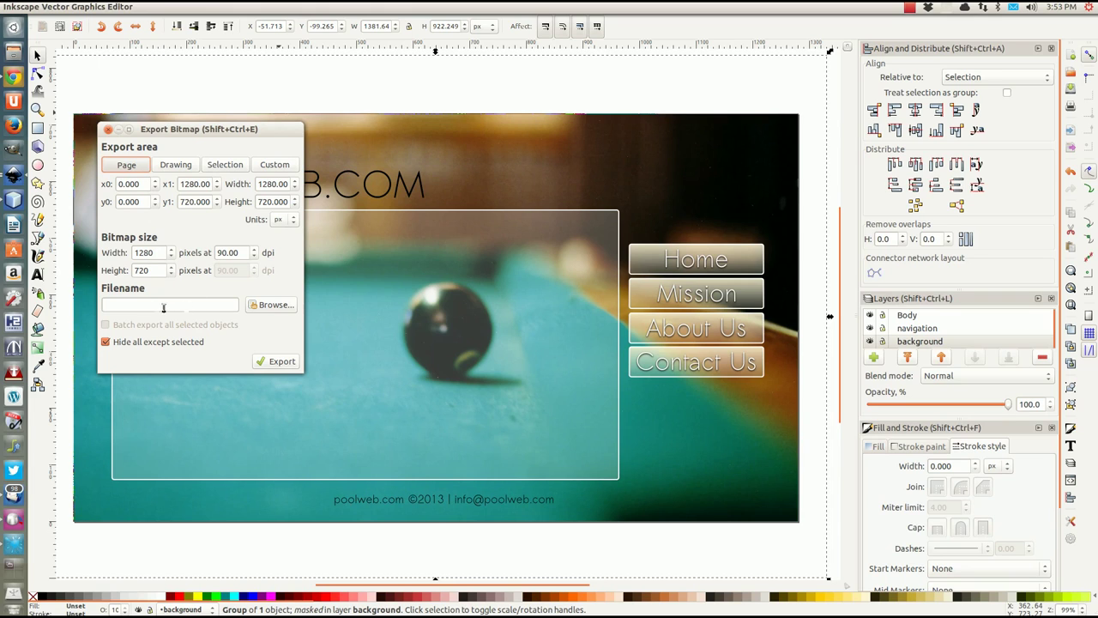
left_click(268, 304)
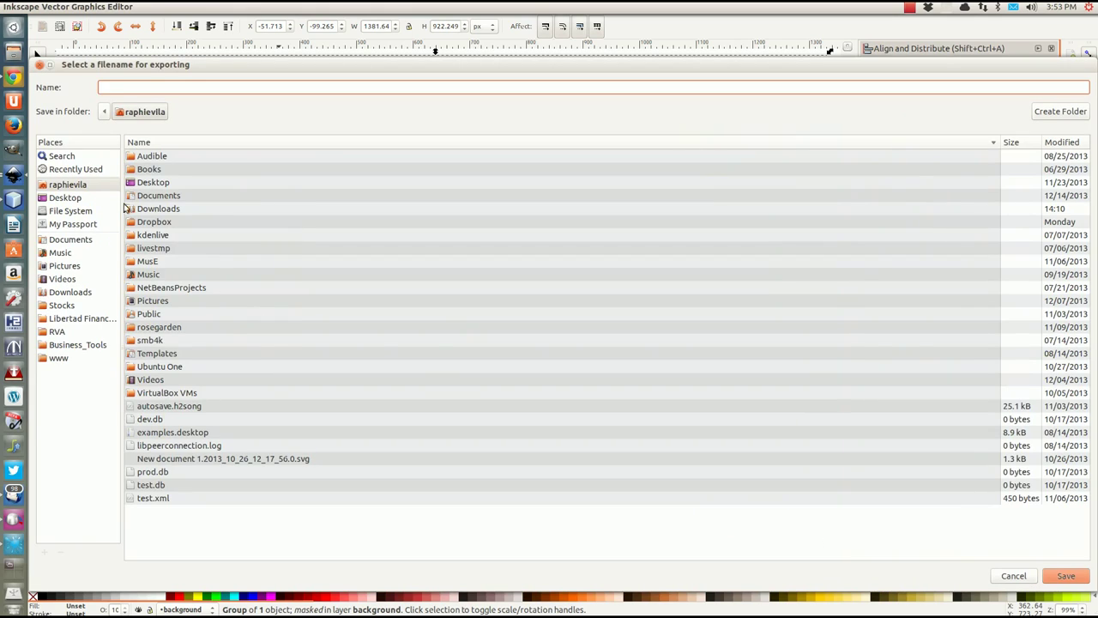
left_click(68, 332)
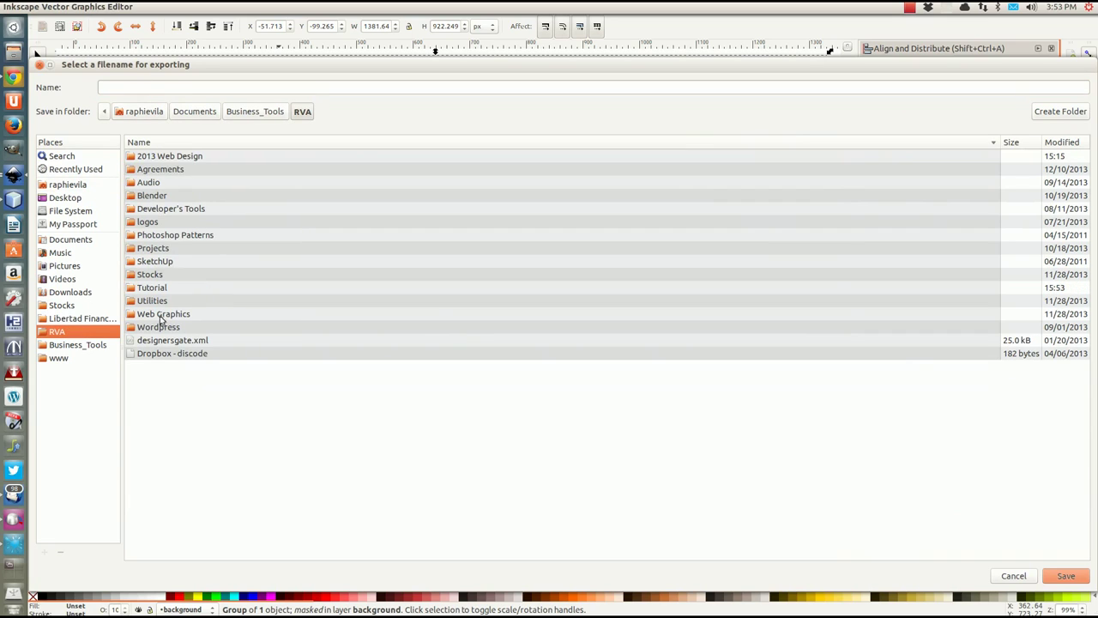
double_click(156, 290)
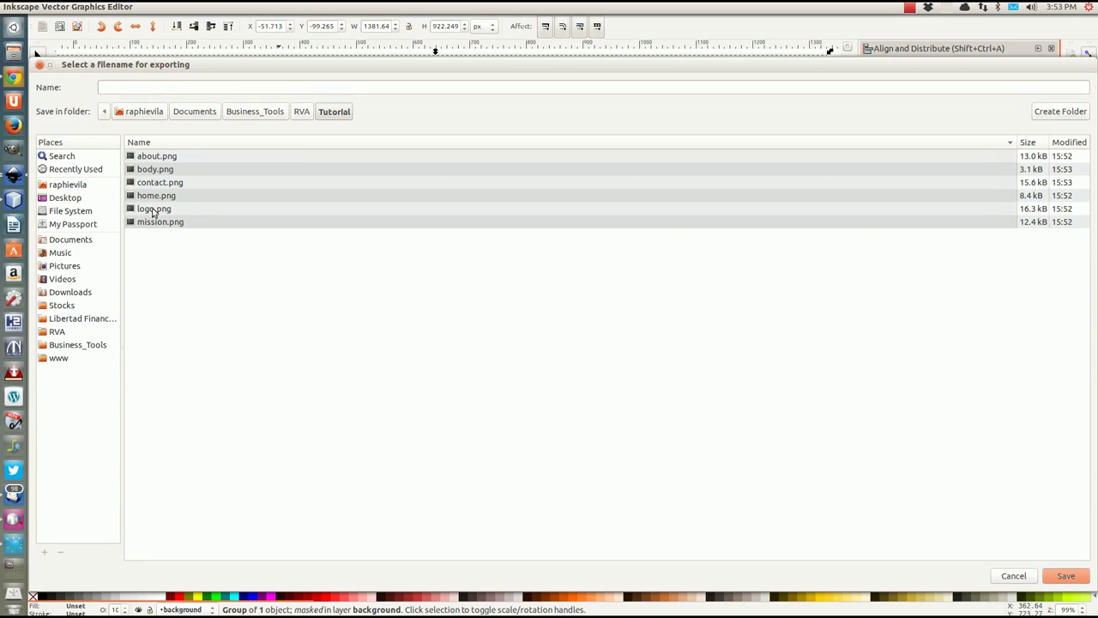
left_click(146, 90)
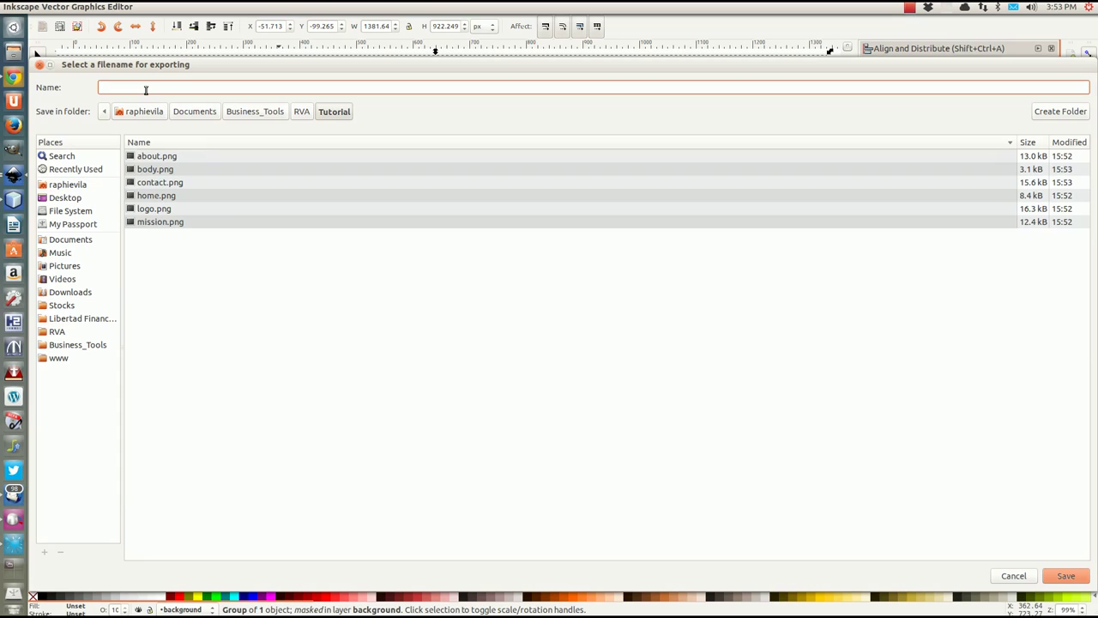
type("background.")
type("png")
left_click(1064, 576)
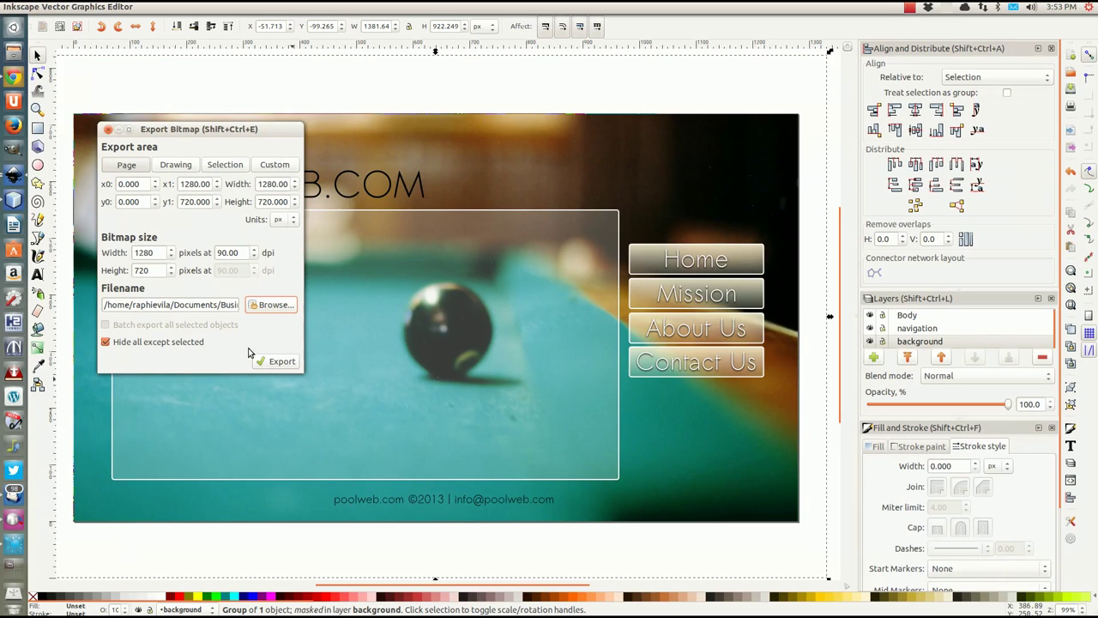
left_click(282, 364)
left_click(400, 505)
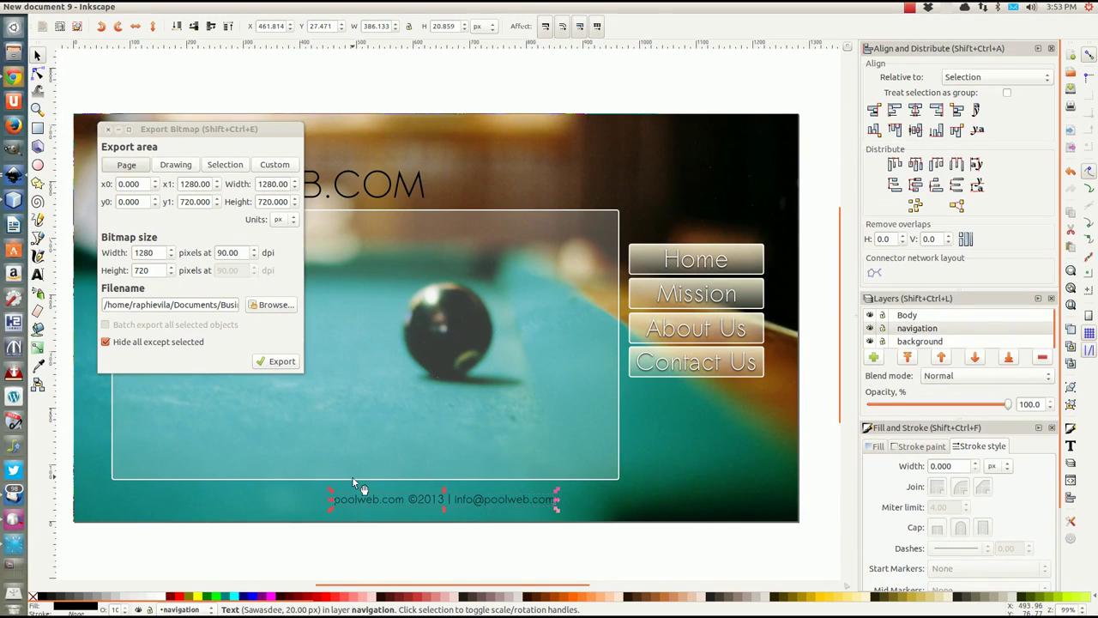
- Rename the export file from background to copy.png
left_click(220, 304)
triple_click(219, 305)
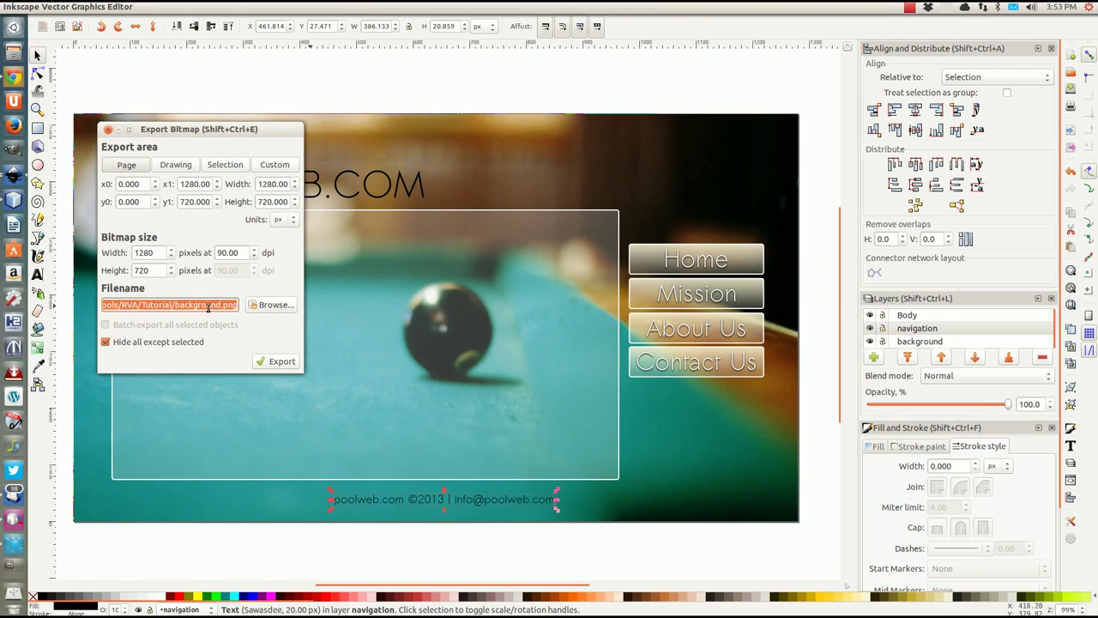
key("End")
left_click_drag(176, 304, 219, 305)
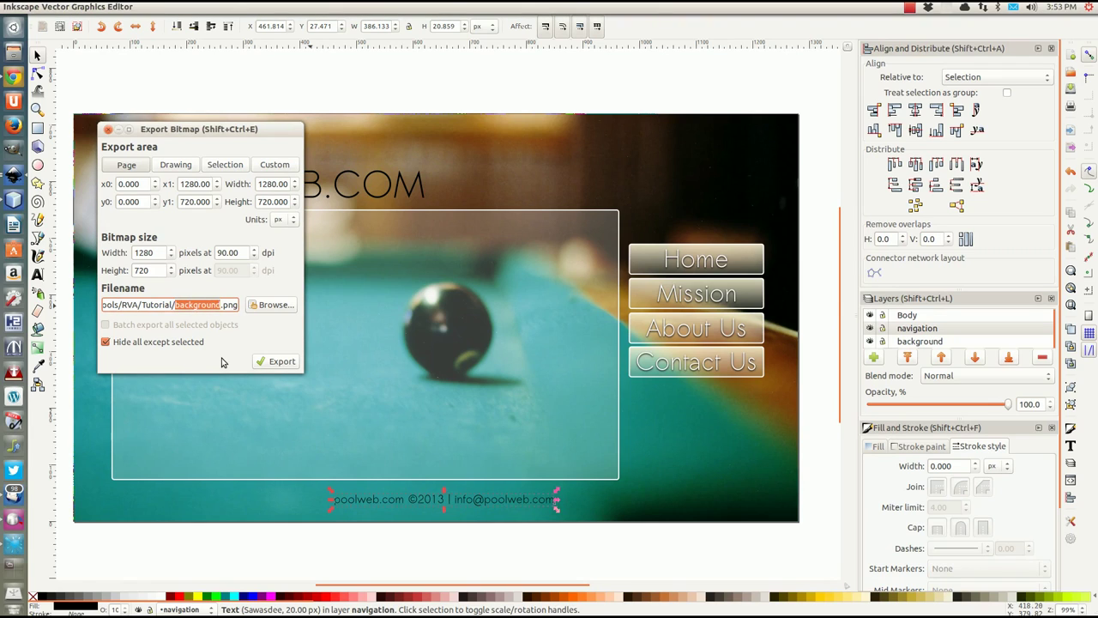
type("copy")
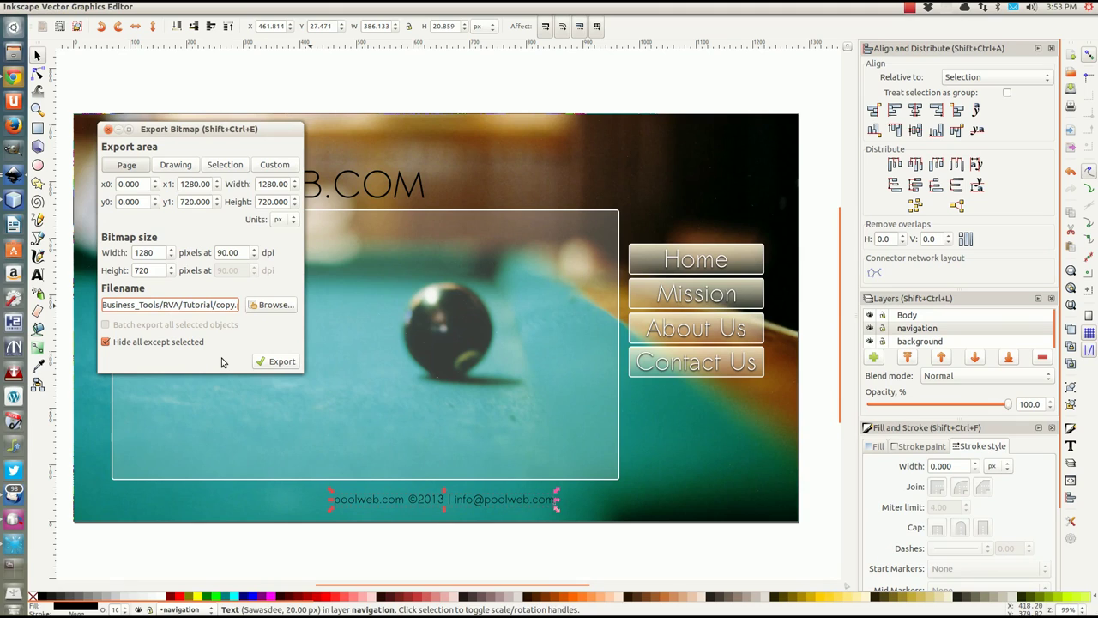
- Export only the footer text selection at 386 × 21 pixels, then close the export dialog
left_click(201, 165)
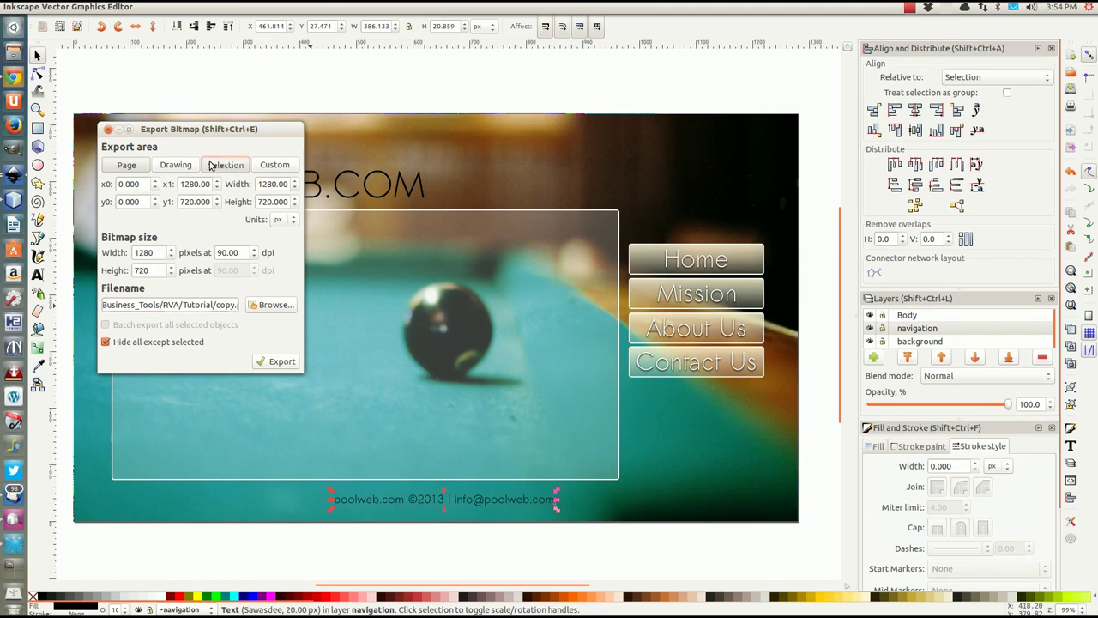
left_click_drag(202, 305, 238, 304)
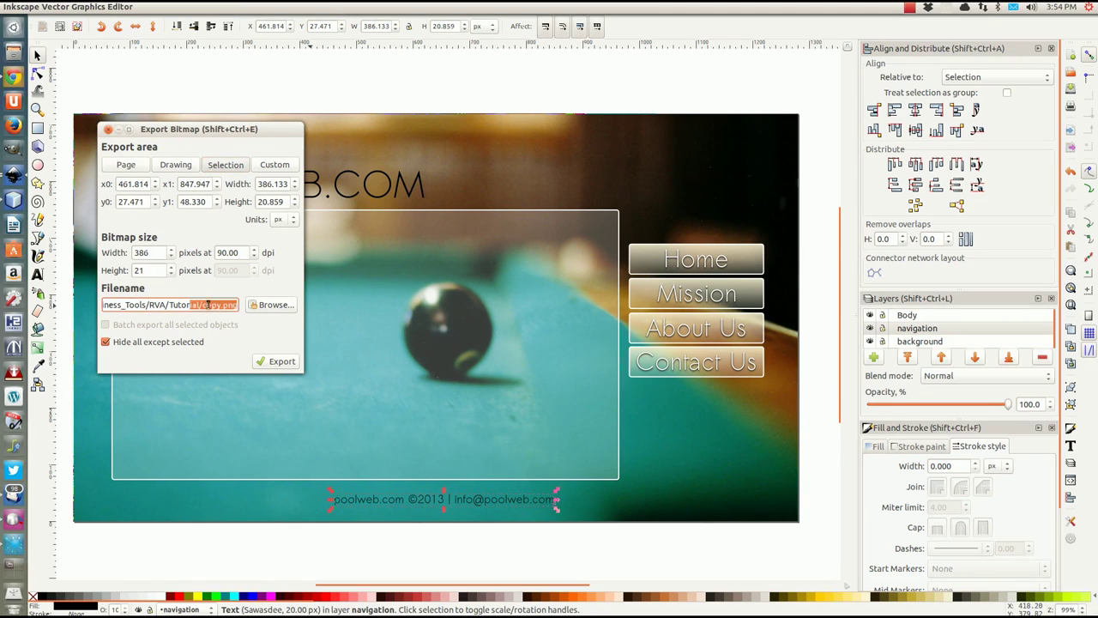
left_click(206, 304)
left_click(271, 364)
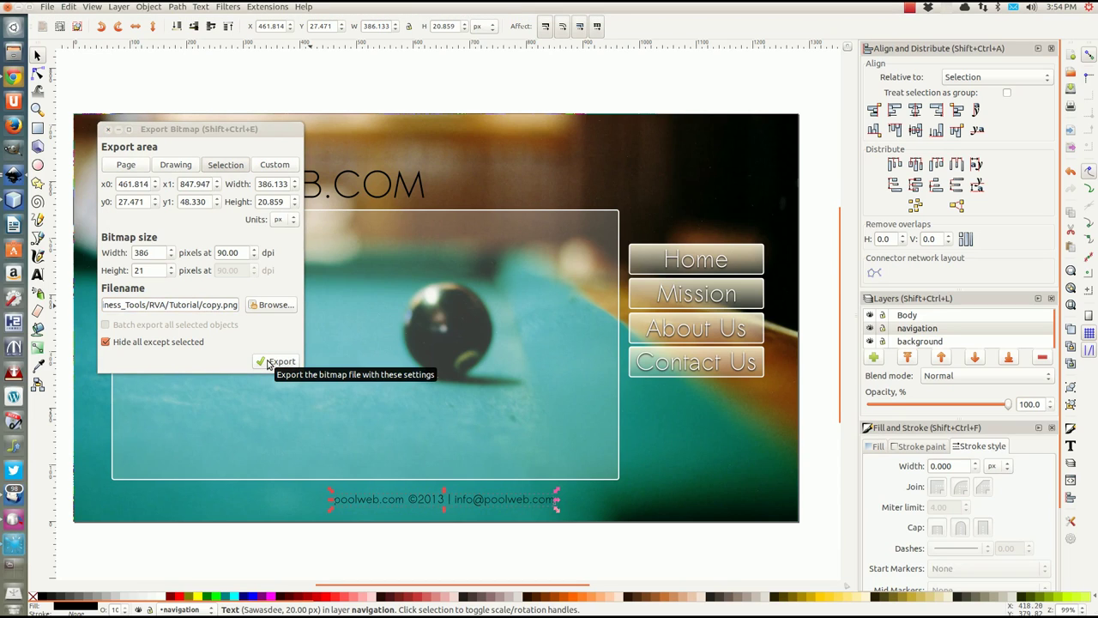
left_click(108, 129)
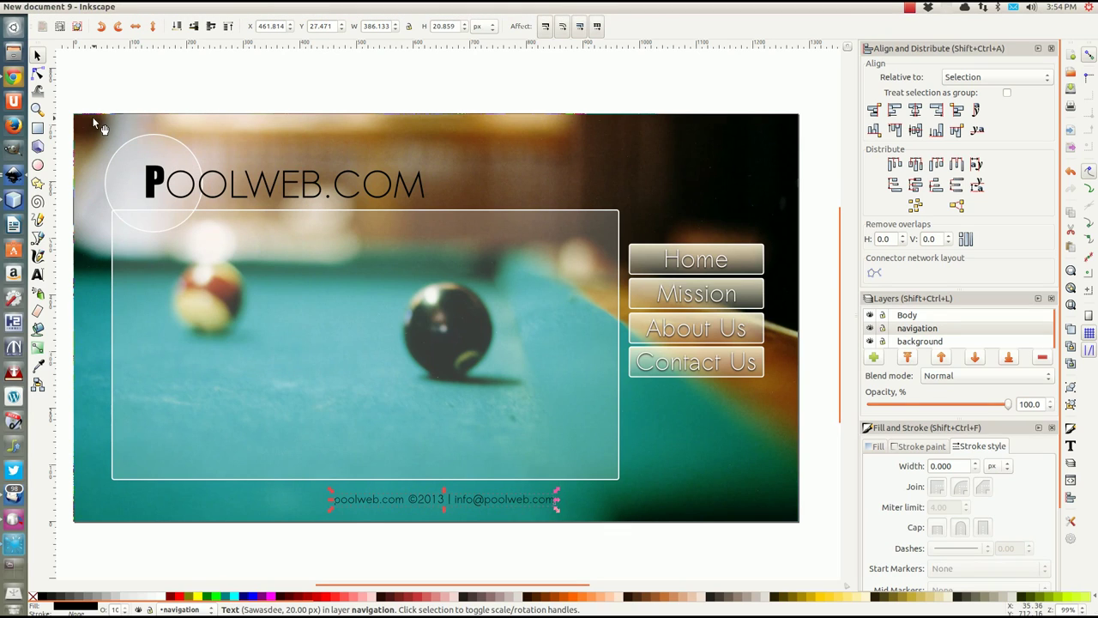
- Open RVA/Tutorial in Files and view logo.png in Image Viewer
left_click(14, 55)
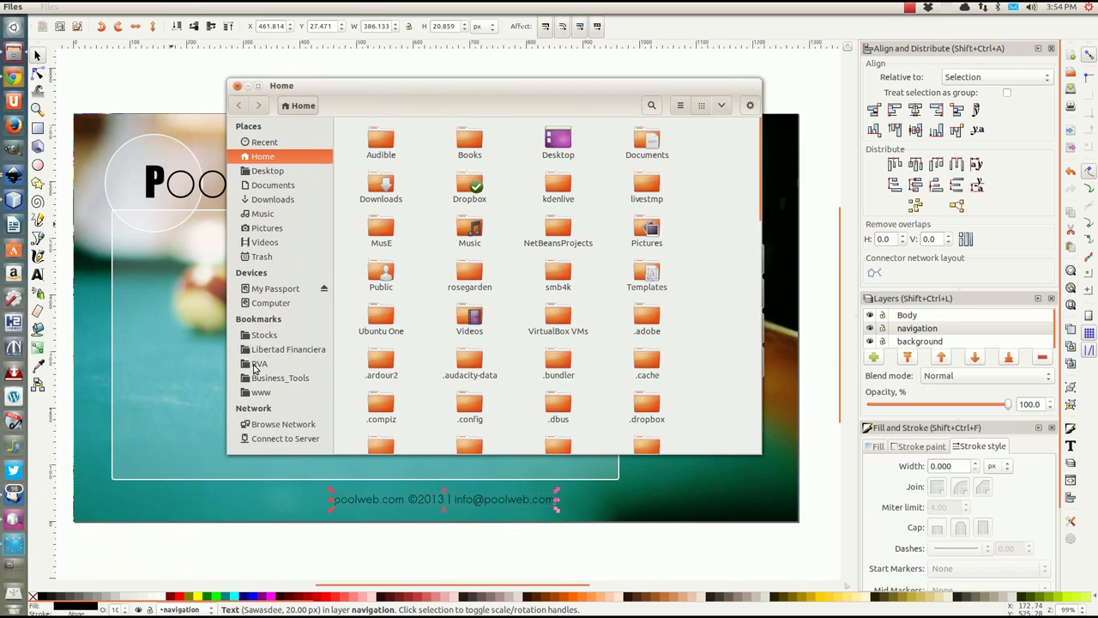
left_click(296, 363)
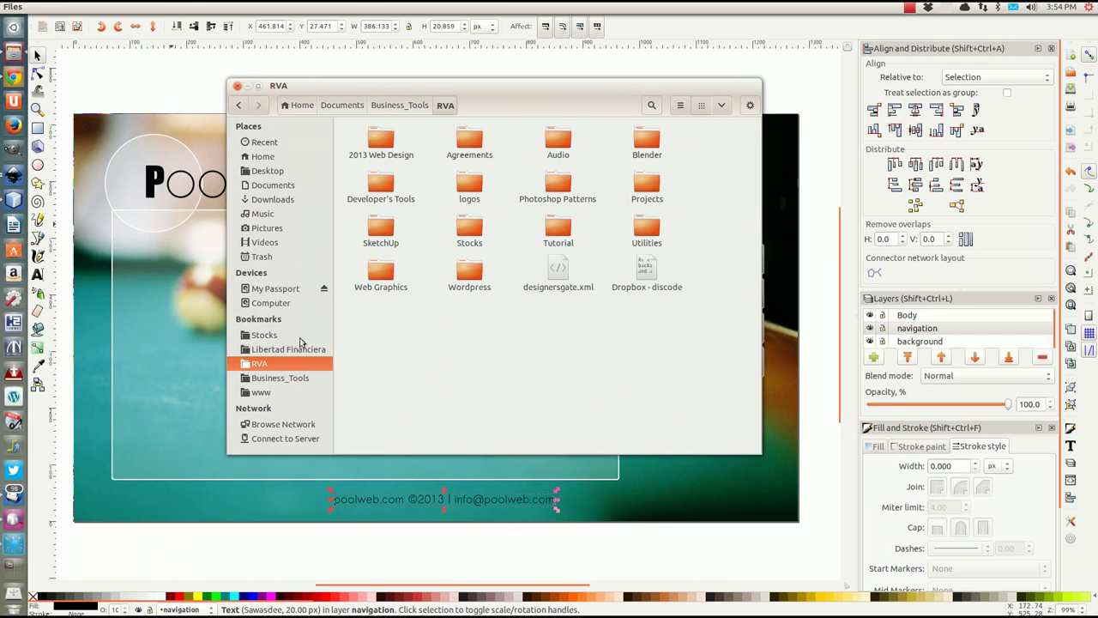
double_click(557, 228)
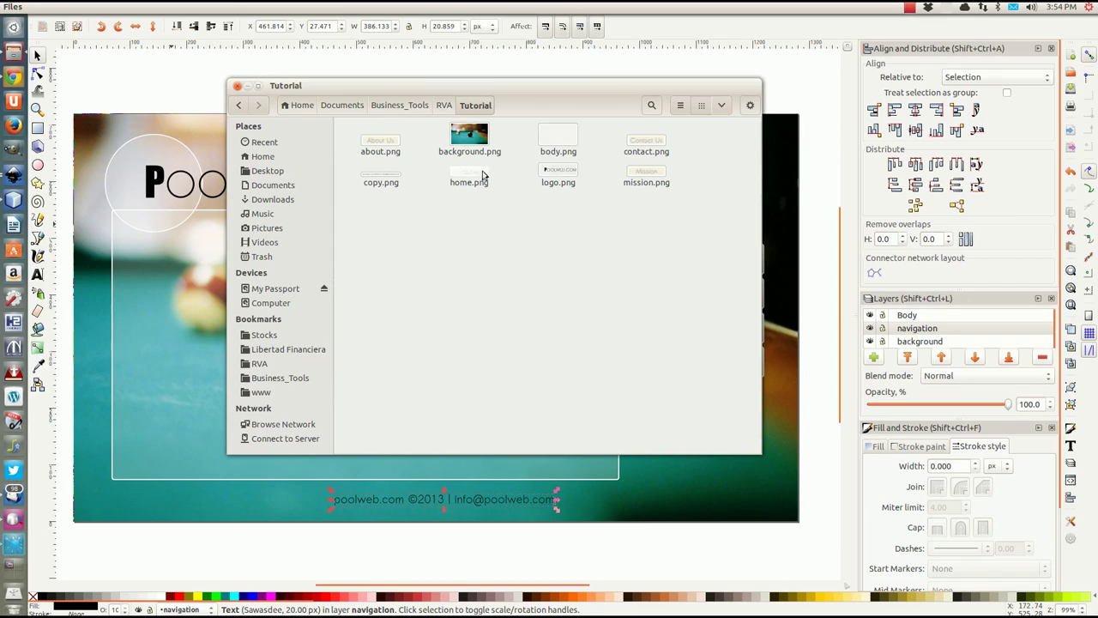
left_click(551, 175)
right_click(554, 176)
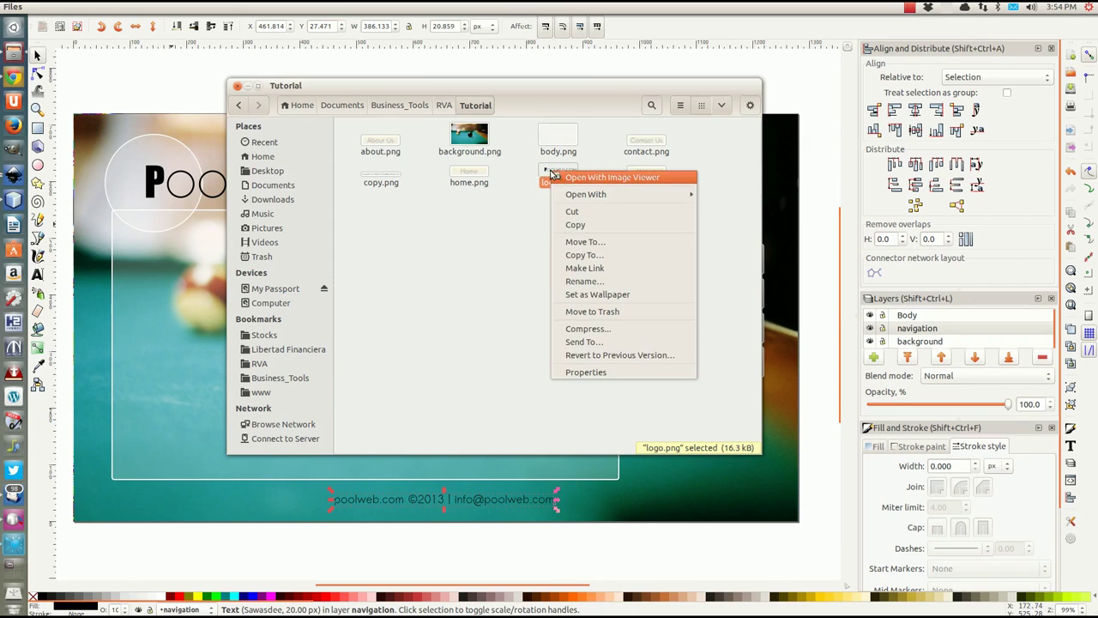
left_click(592, 179)
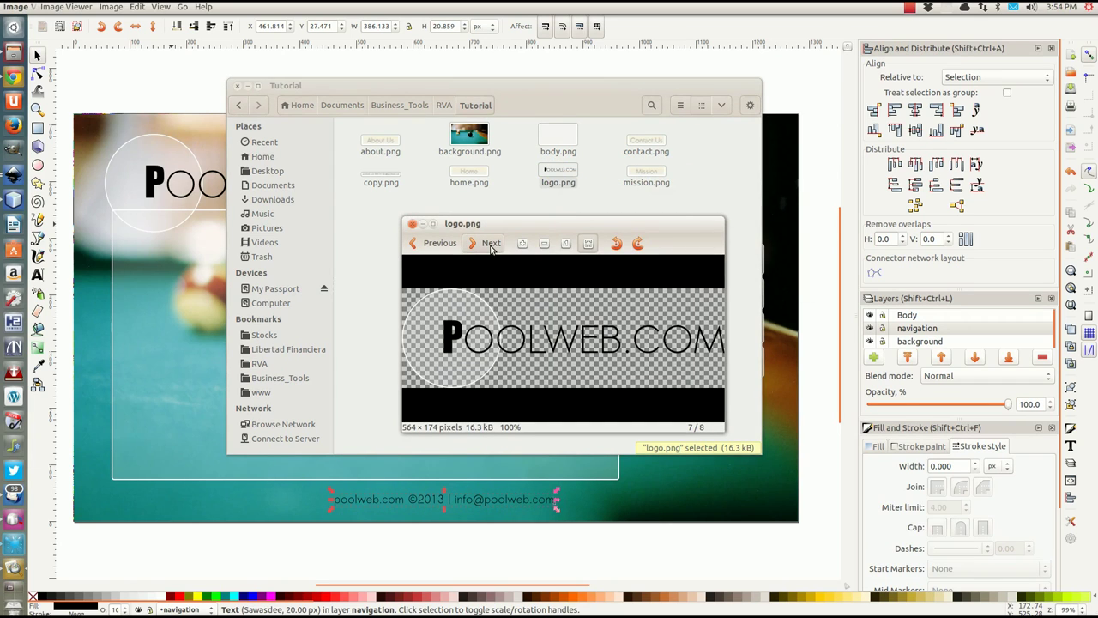
- Step through mission, about, background, body, contact and copy exports, back to logo.png
left_click(491, 244)
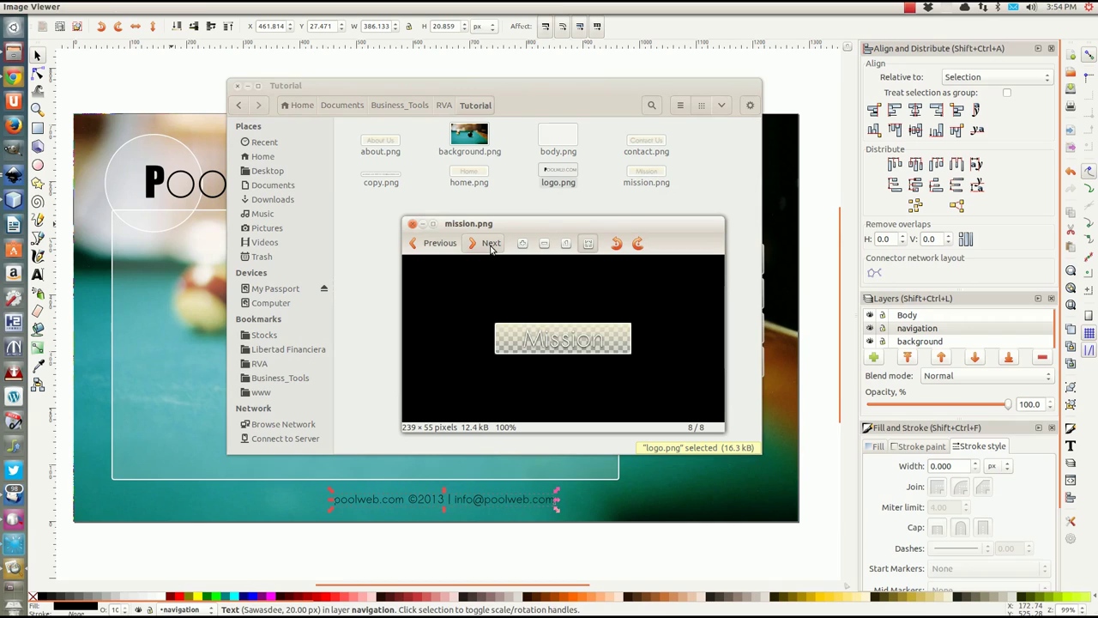
left_click(490, 245)
left_click(491, 245)
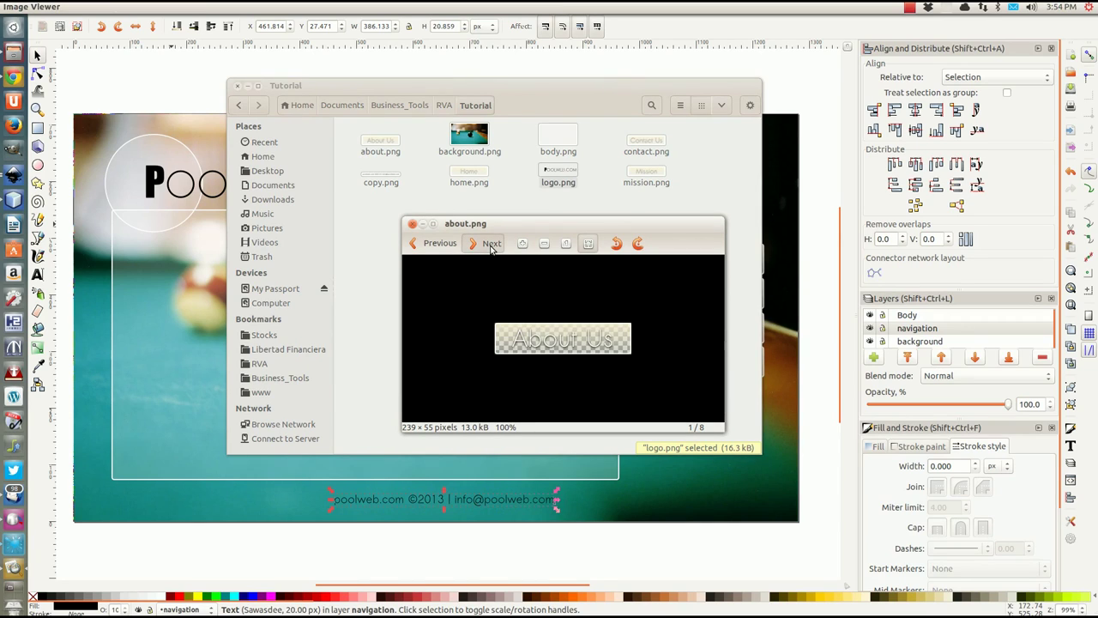
left_click(491, 244)
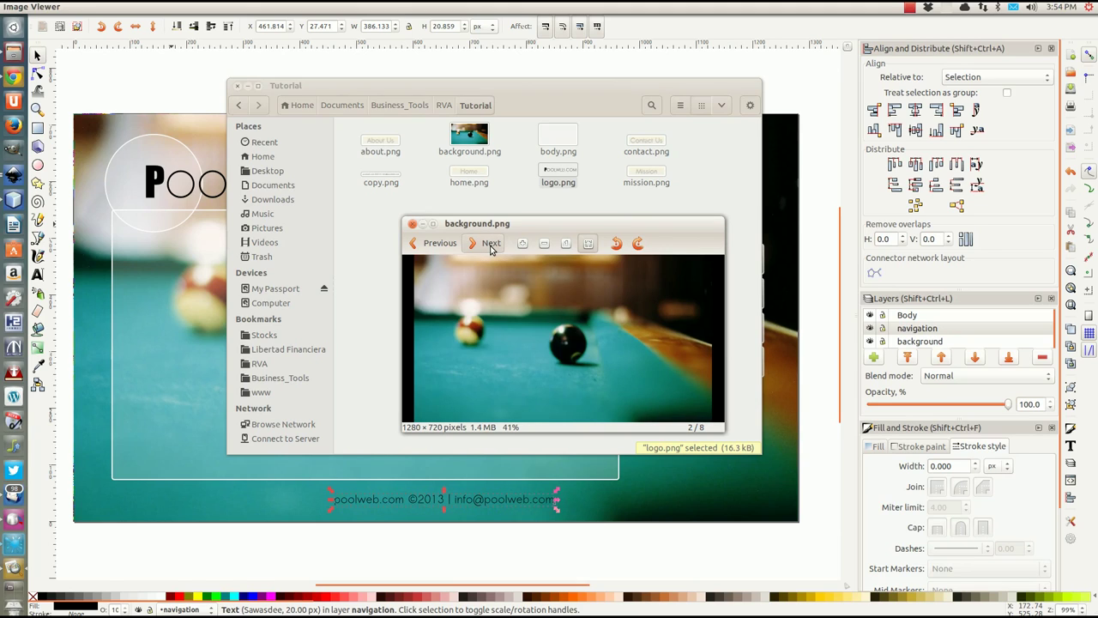
left_click(491, 245)
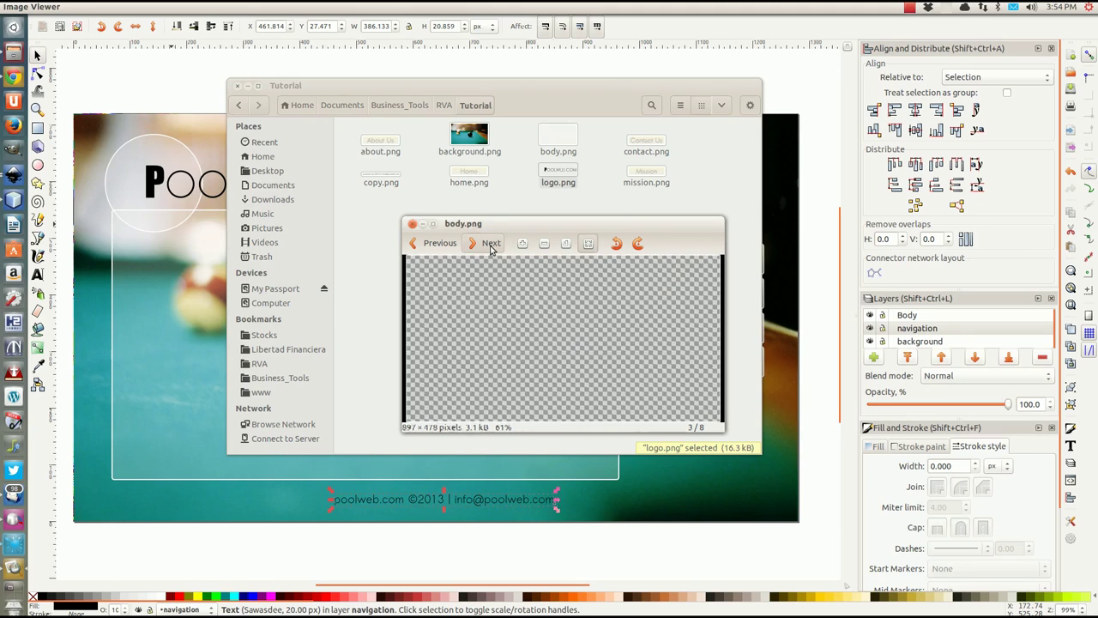
left_click(490, 245)
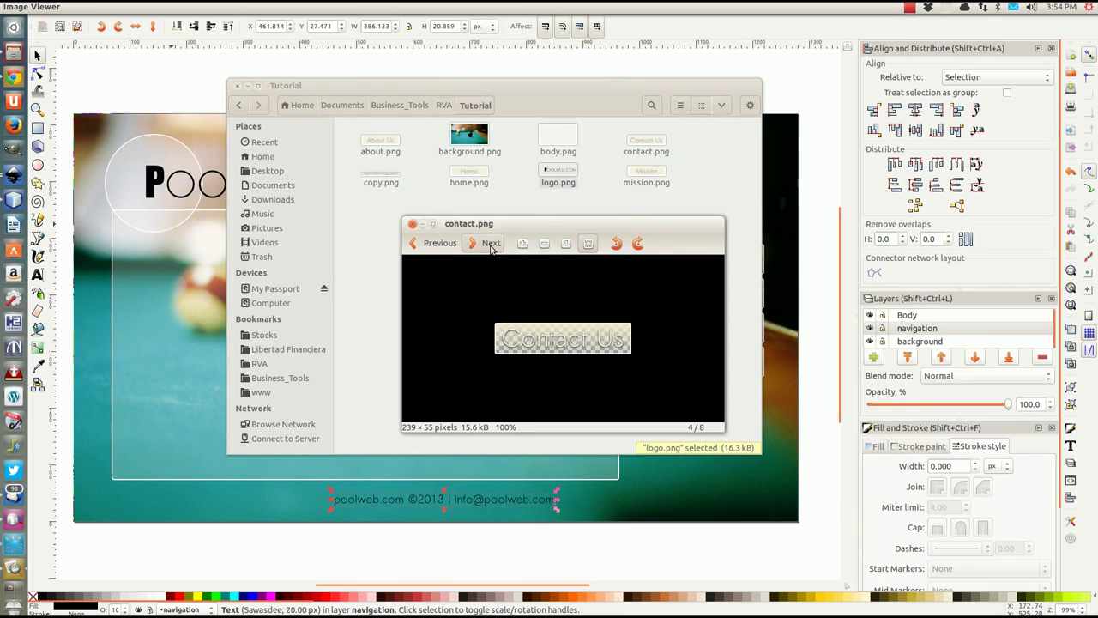
left_click(491, 245)
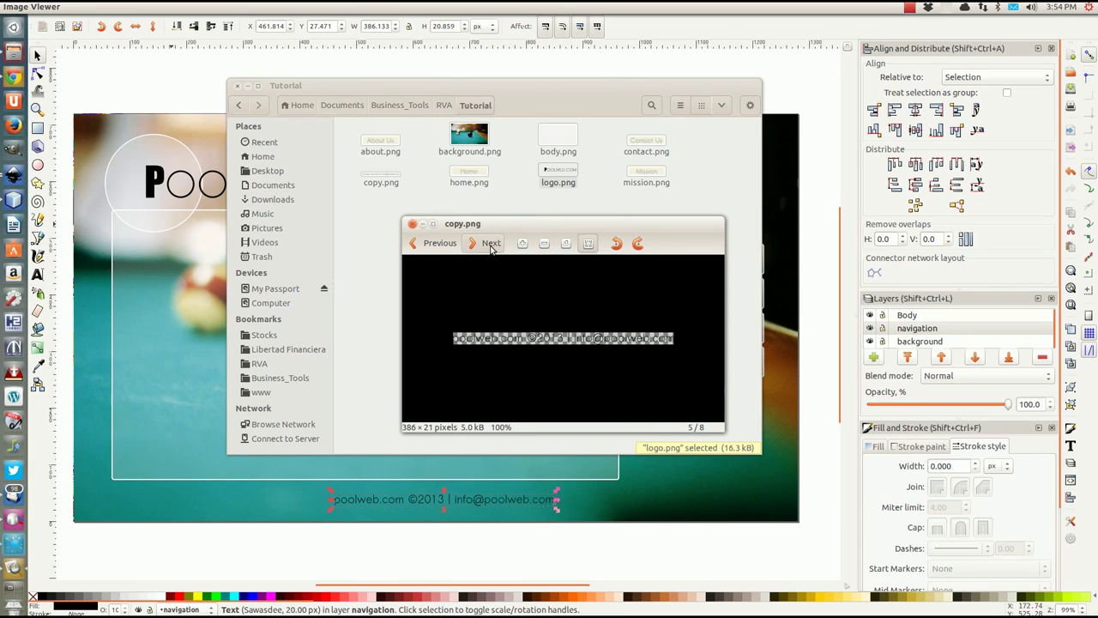
left_click(491, 244)
left_click(490, 245)
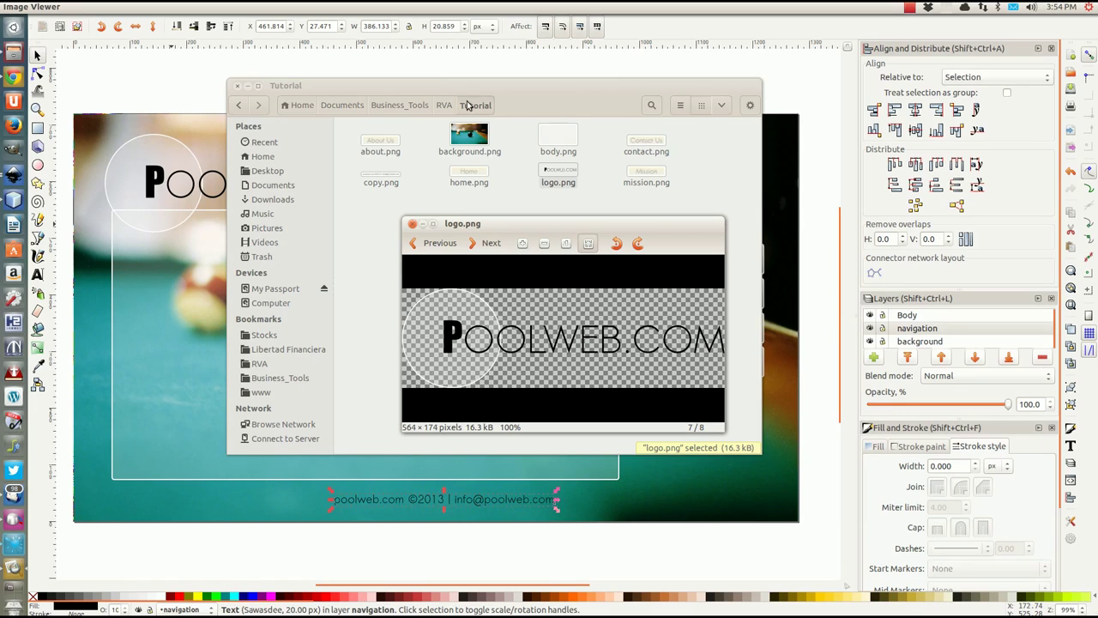
- Back in Inkscape, draw a small 3-corner star triangle with the Star tool
left_click(385, 65)
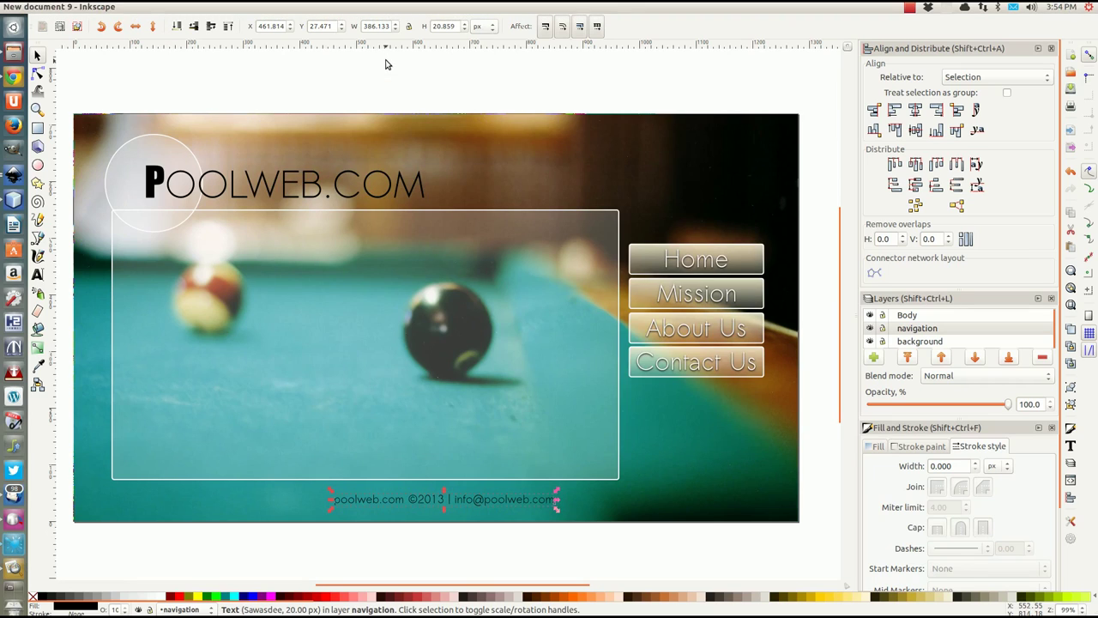
left_click(386, 62)
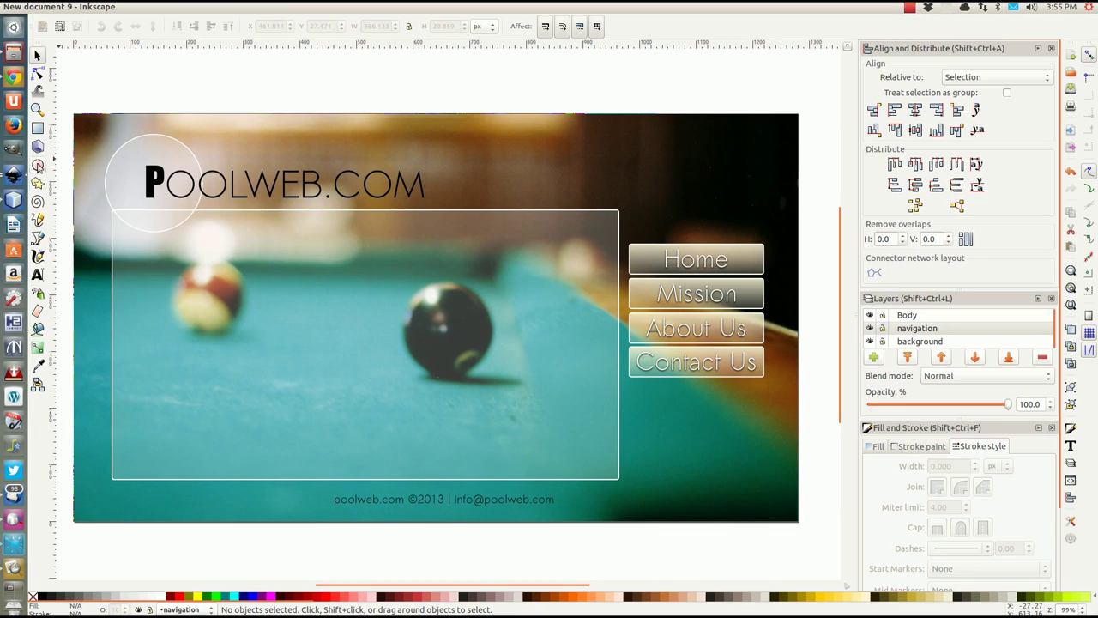
left_click(38, 183)
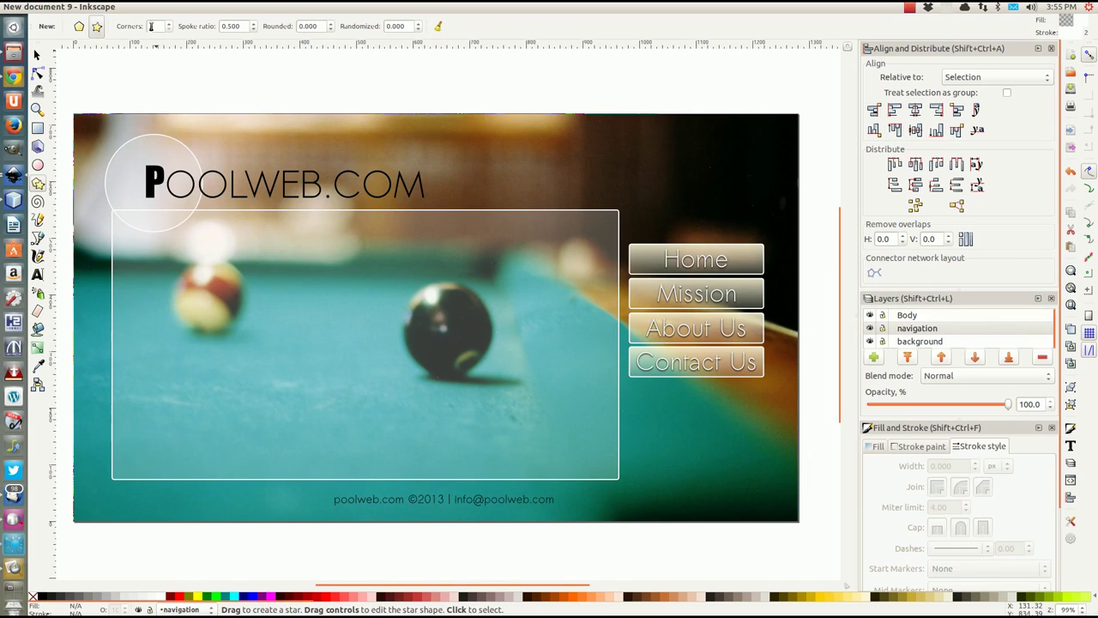
mouse_move(385, 311)
left_mouse_down()
mouse_move(410, 321)
mouse_move(400, 312)
left_mouse_up()
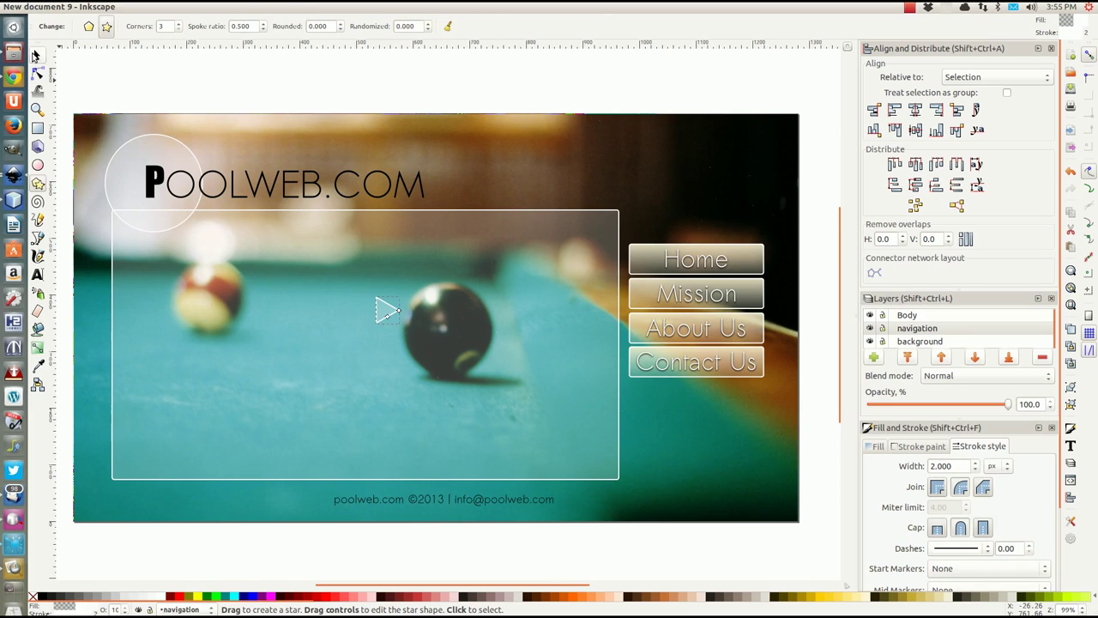
- Shrink the triangle, undo the stray Body move, and lock the Body layer
left_click(37, 55)
mouse_move(406, 330)
left_mouse_down()
mouse_move(389, 309)
mouse_move(516, 511)
left_mouse_up()
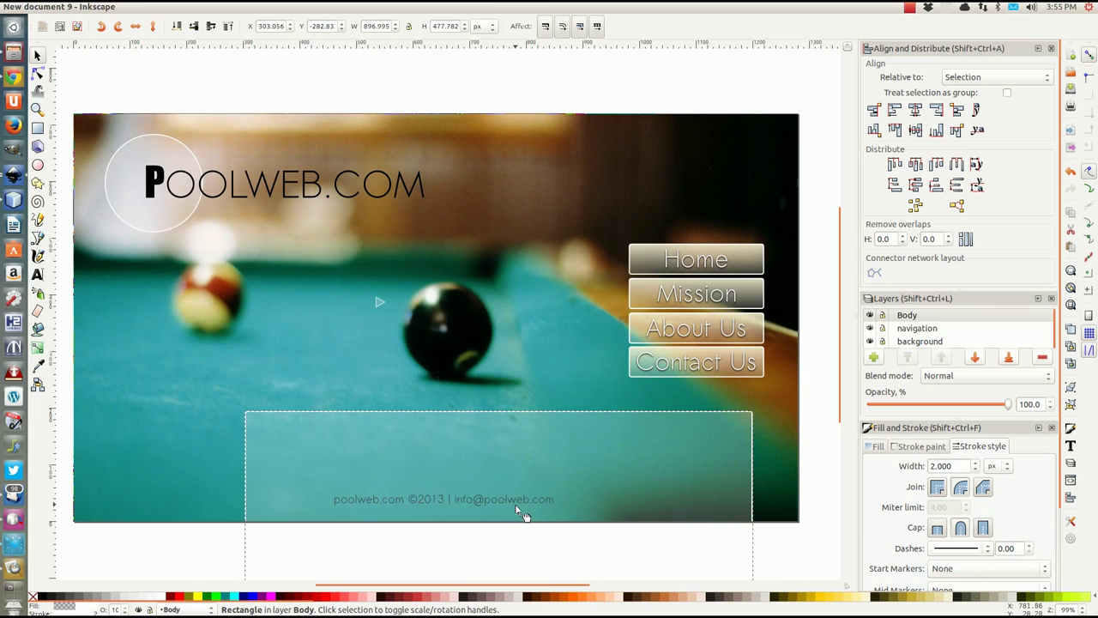
key("ctrl+z")
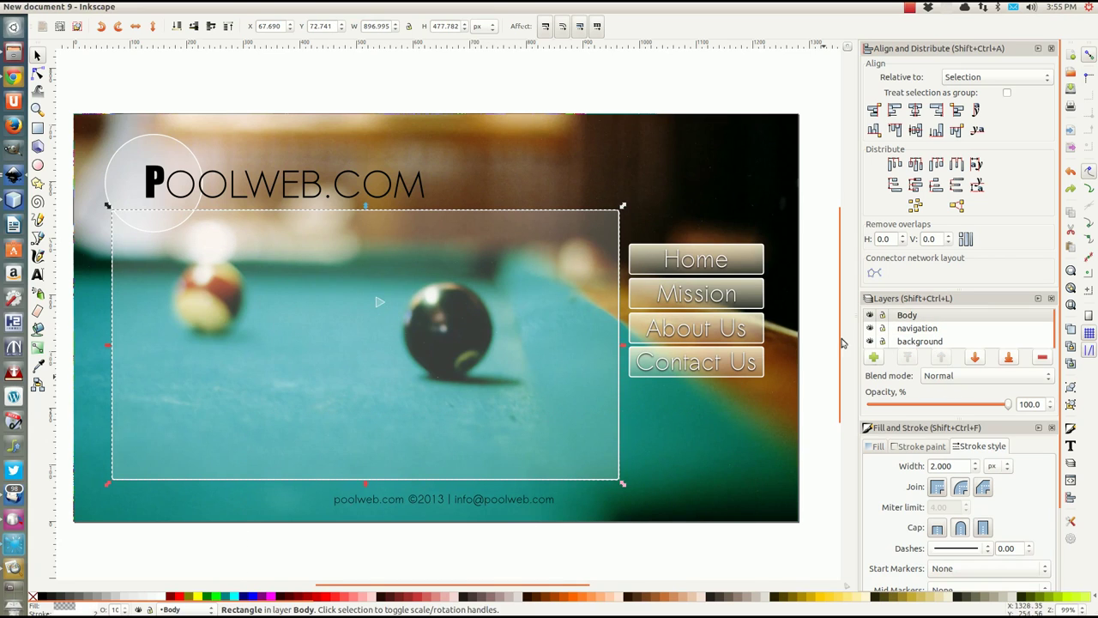
left_click(884, 317)
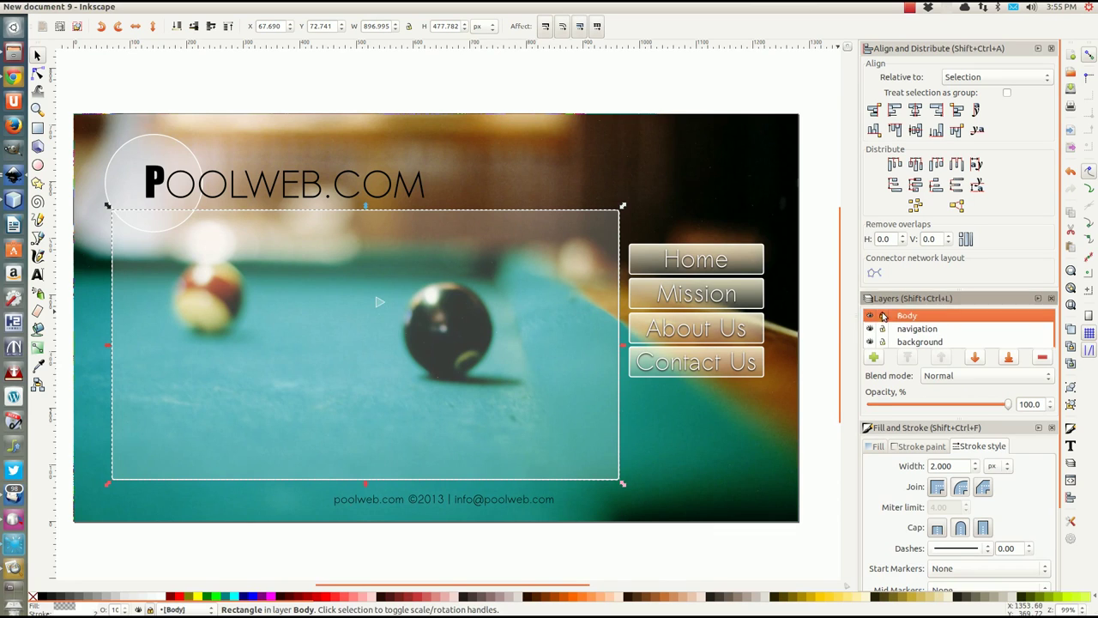
left_click(884, 316)
key("Tab")
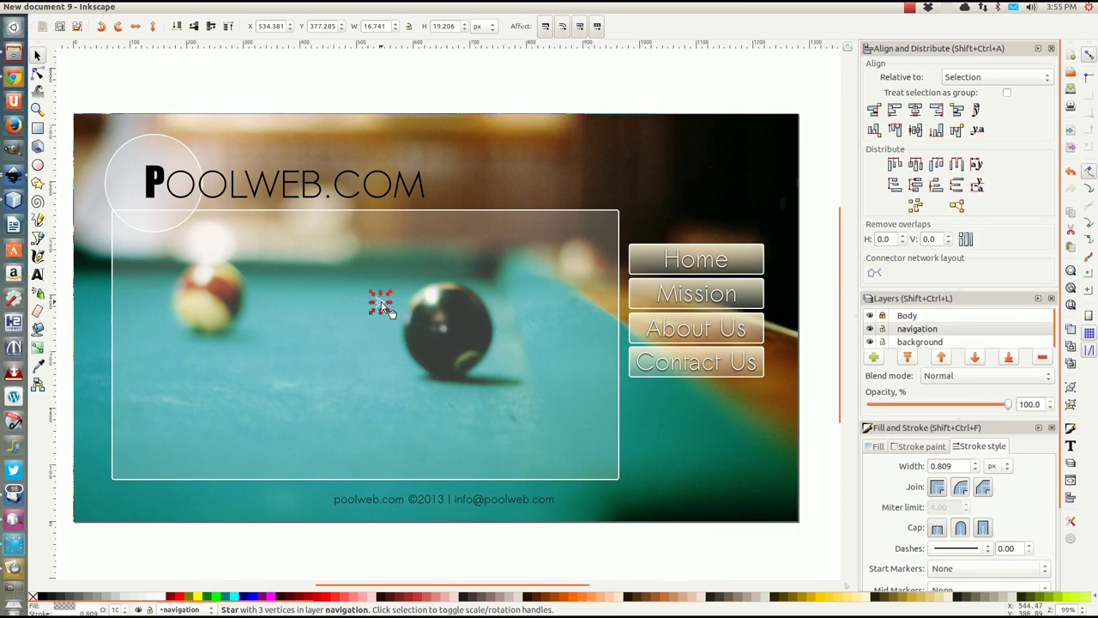
- Rotate the triangle and place it at X 773.779, Y 10.096 below the footer e-mail
left_click_drag(587, 512, 585, 502)
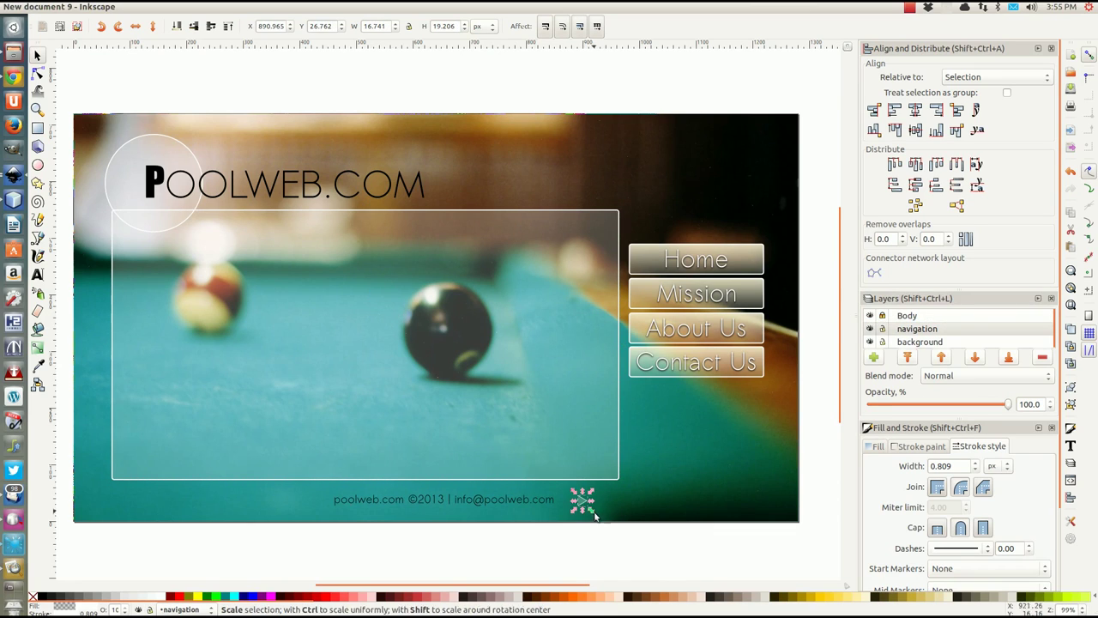
left_click(588, 509)
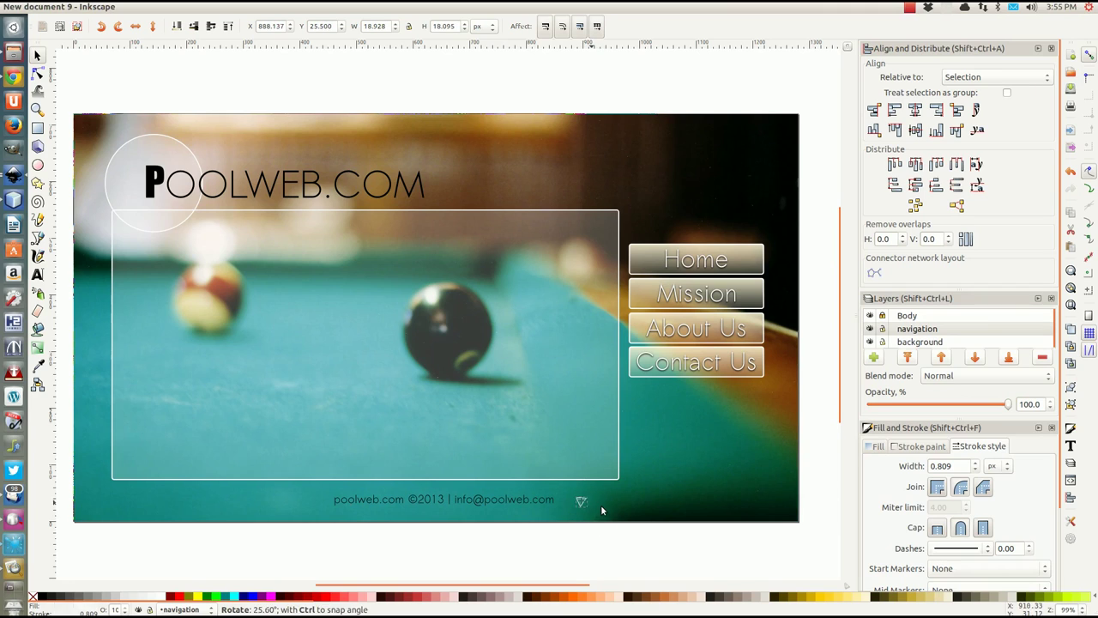
left_click_drag(600, 507, 584, 478)
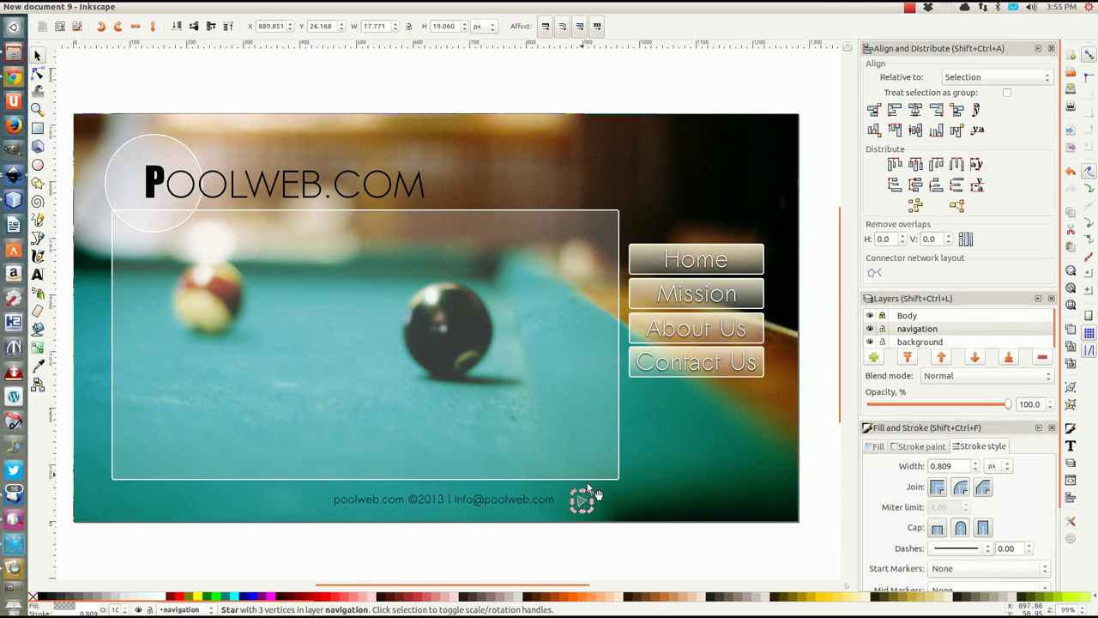
left_click(608, 504)
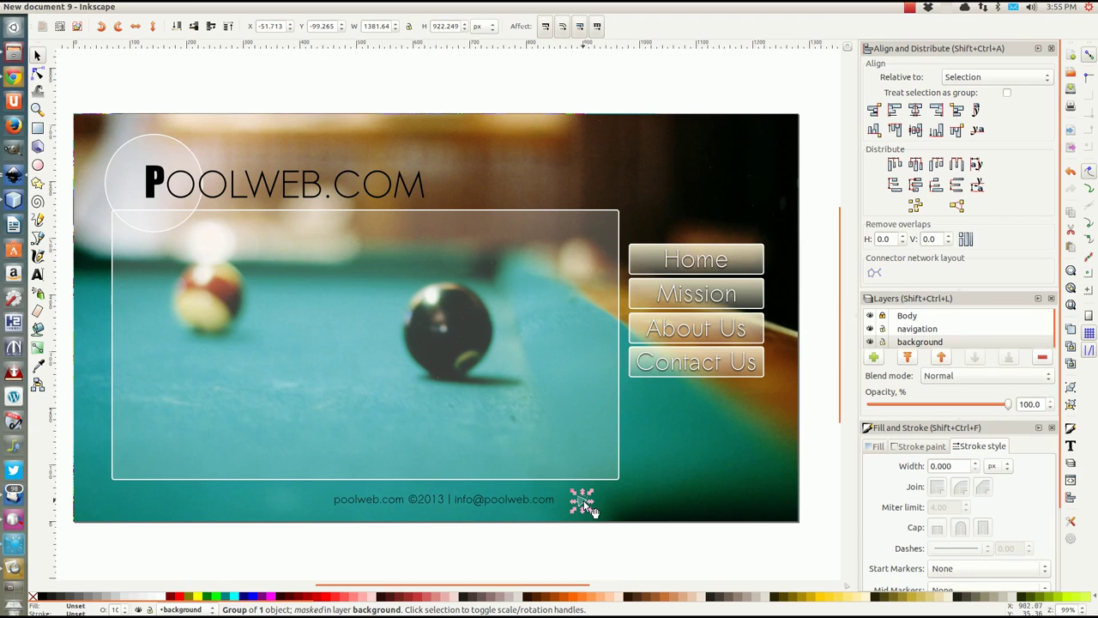
left_click(582, 500)
scroll(584, 502, "up", 1, "ctrl")
scroll(584, 502, "up", 2, "ctrl")
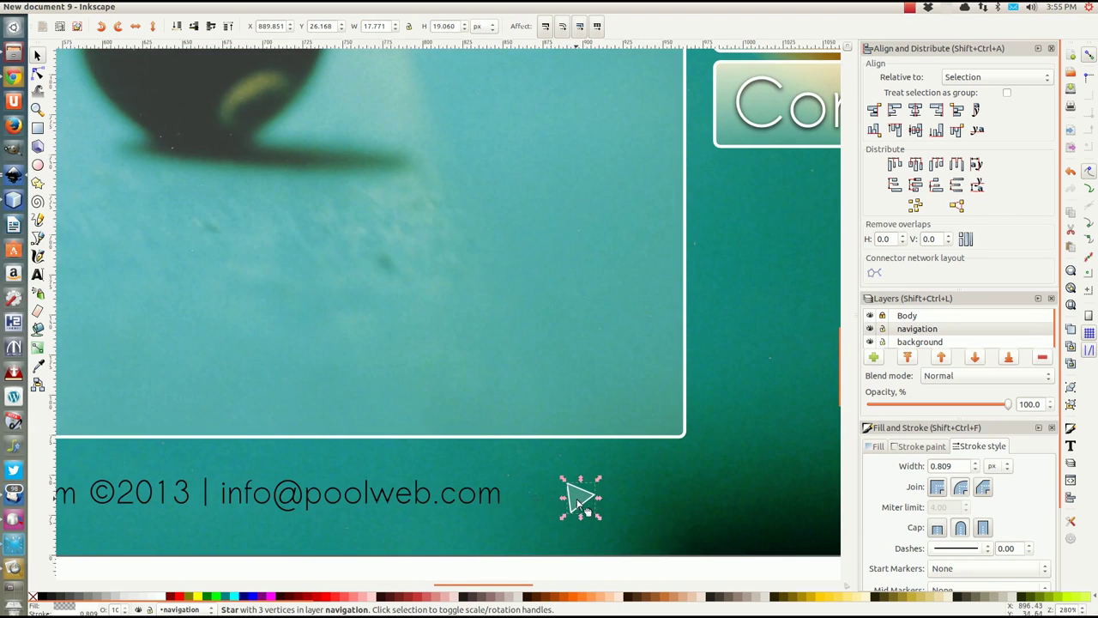
left_click_drag(592, 513, 395, 534)
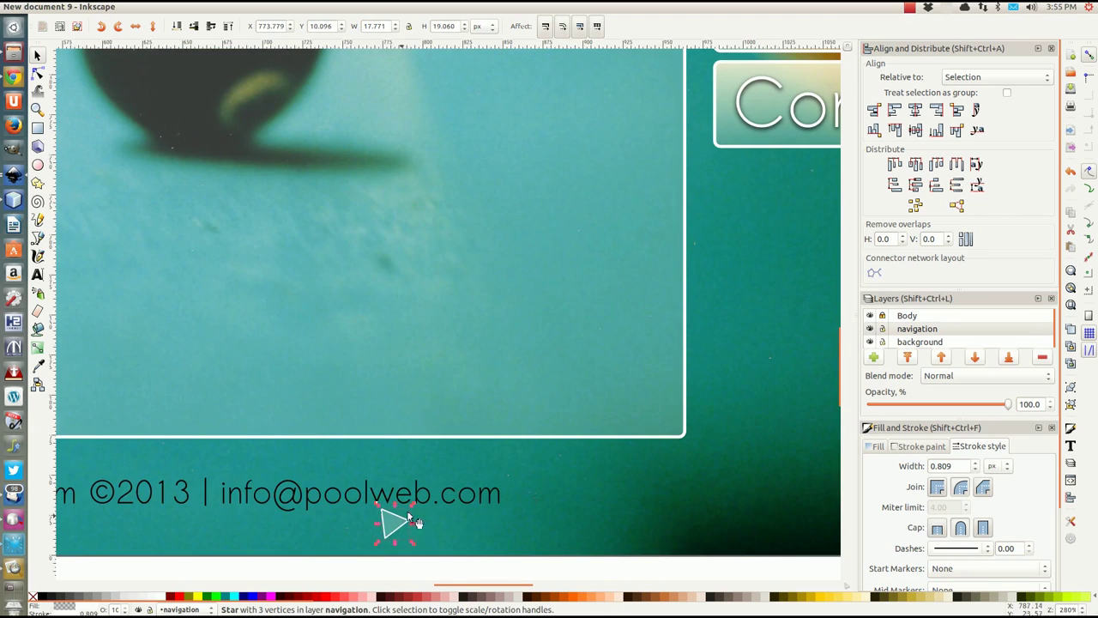
scroll(448, 508, "down", 1)
scroll(448, 506, "up", 1)
- Set the bitmap export destination to RVA/Tutorial with the name pointer
left_click(47, 6)
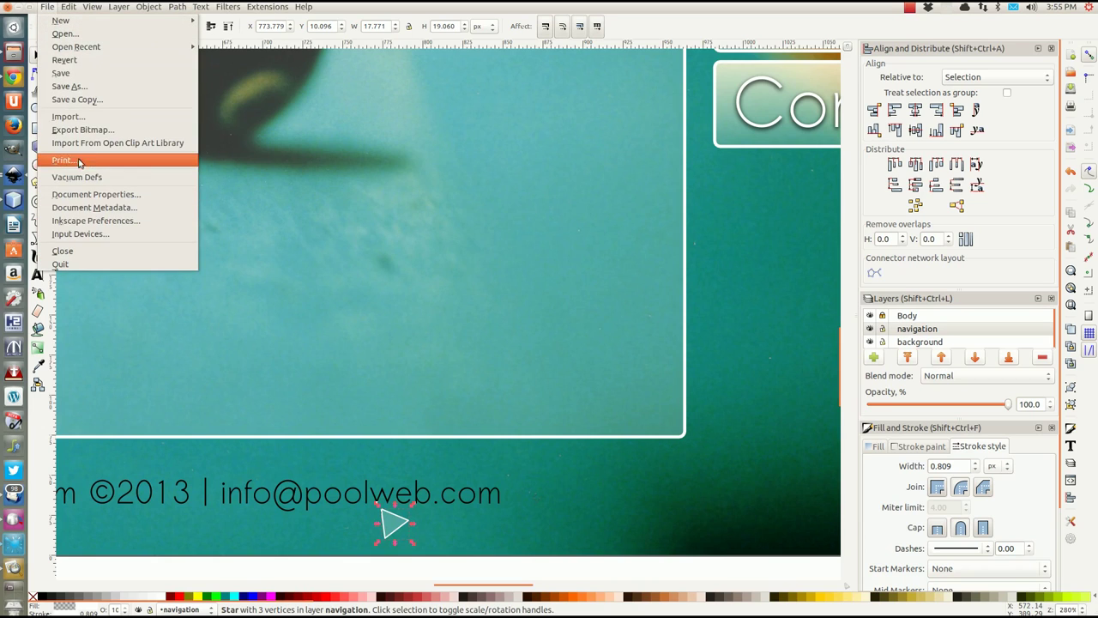
left_click(85, 130)
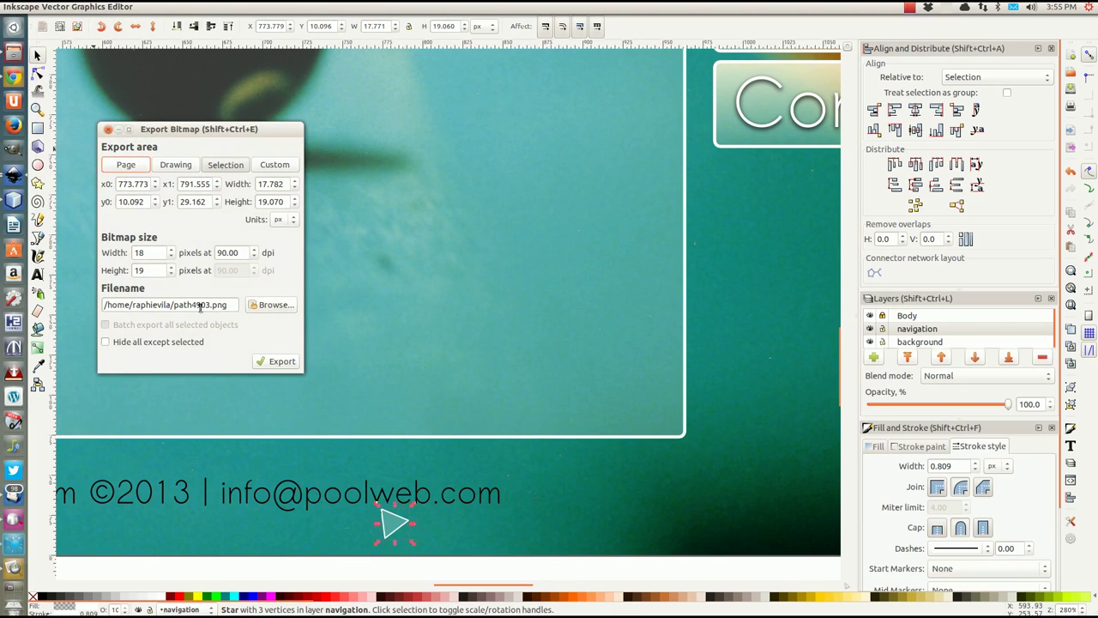
left_click(269, 305)
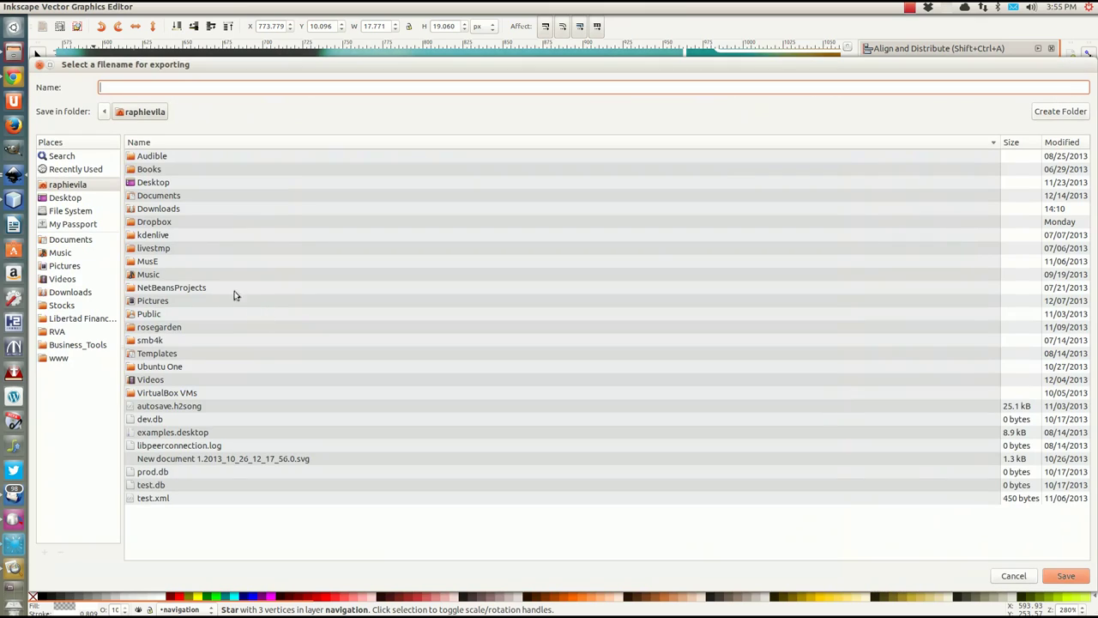
left_click(57, 331)
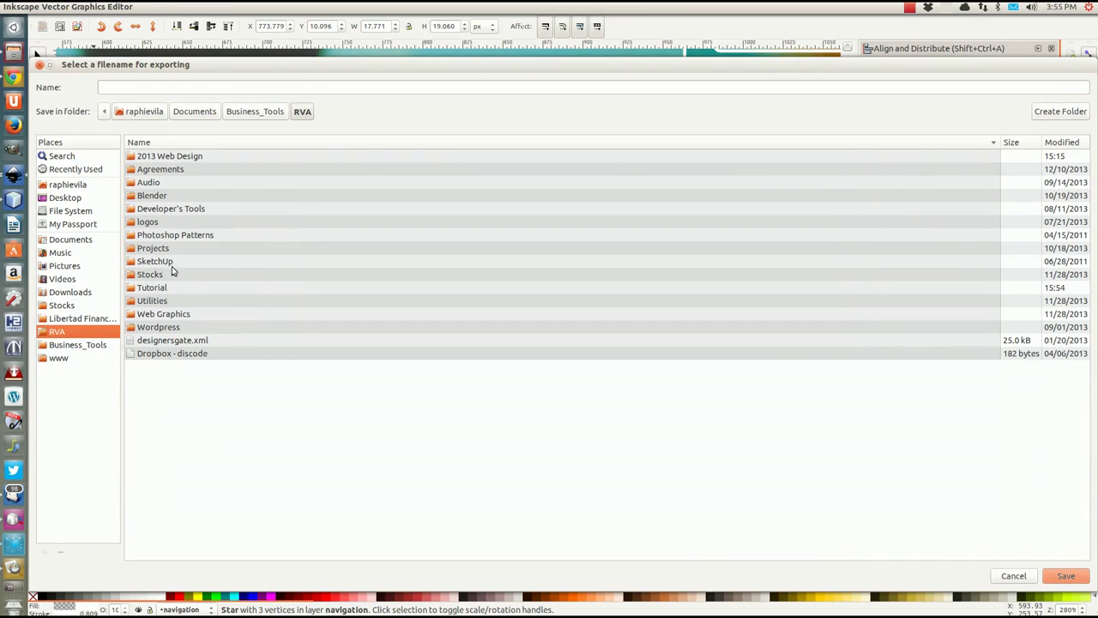
double_click(146, 291)
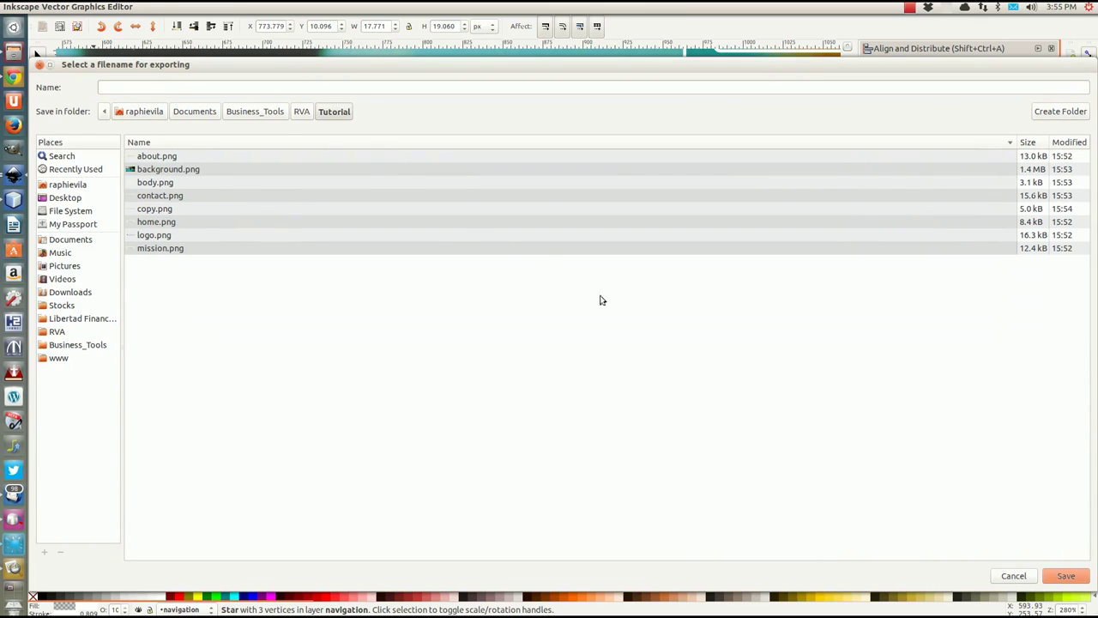
left_click(213, 85)
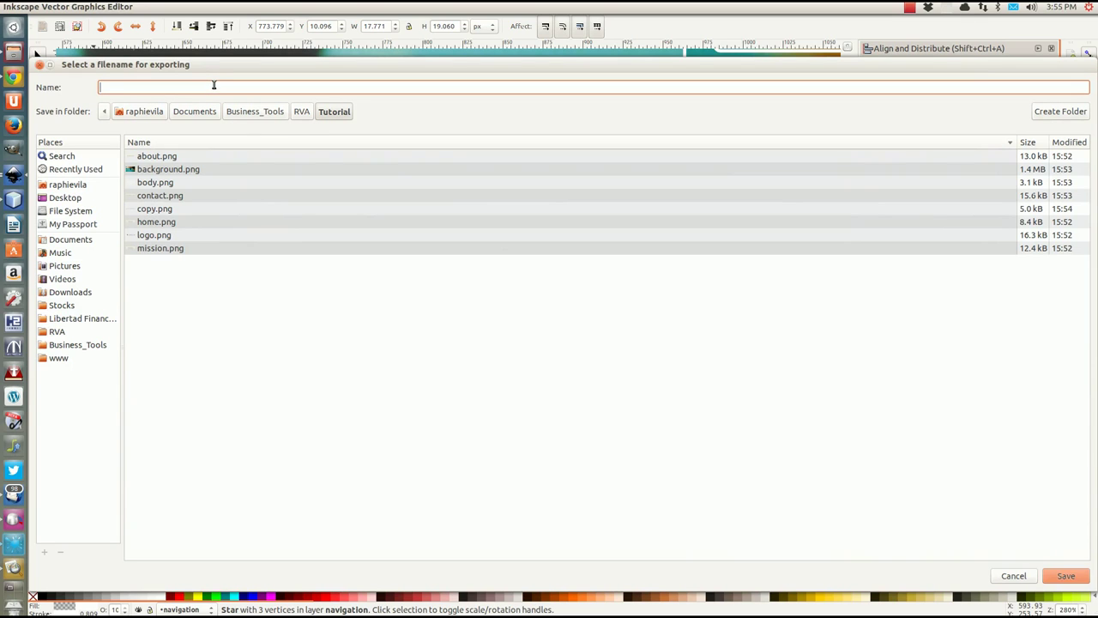
type("pointer")
left_click(1065, 576)
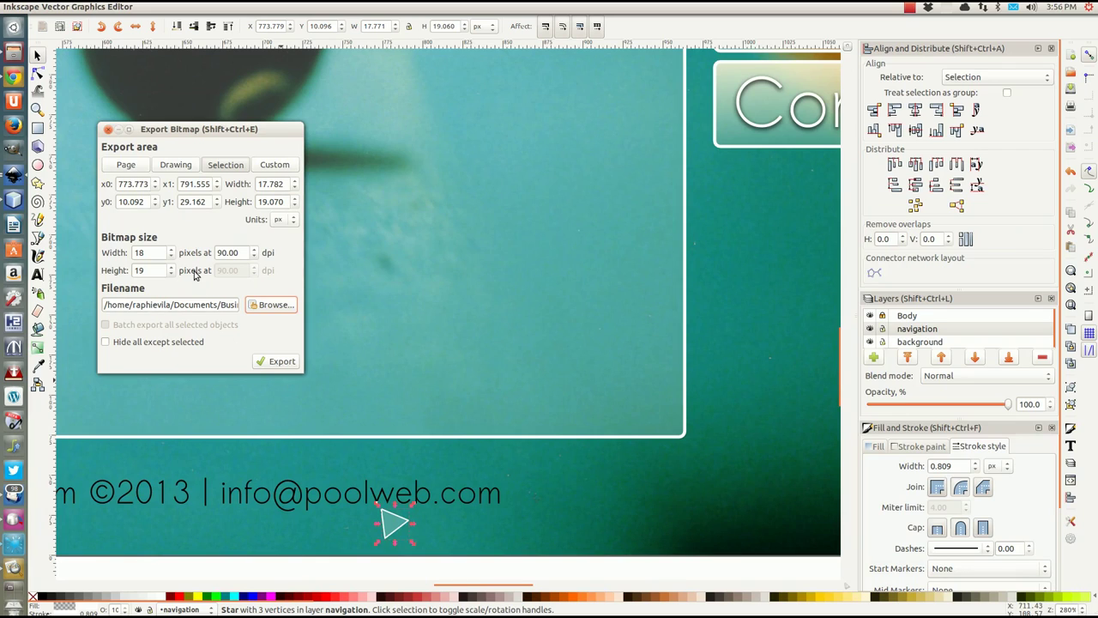
- Export only the selected triangle as pointer.png at 18 × 19 pixels
triple_click(205, 307)
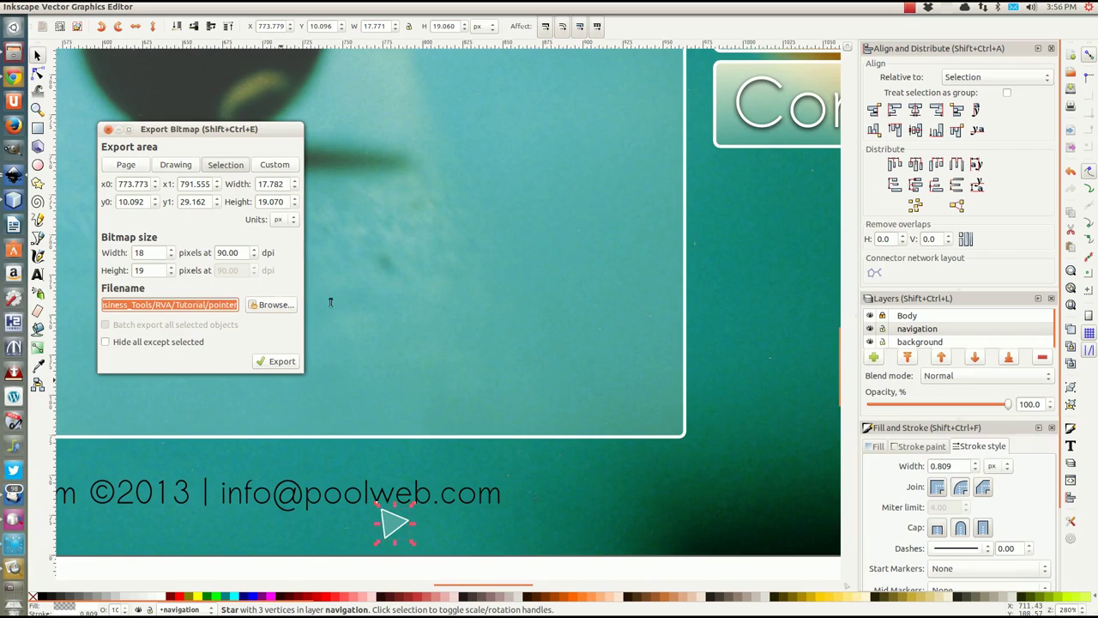
left_click(238, 305)
type(".")
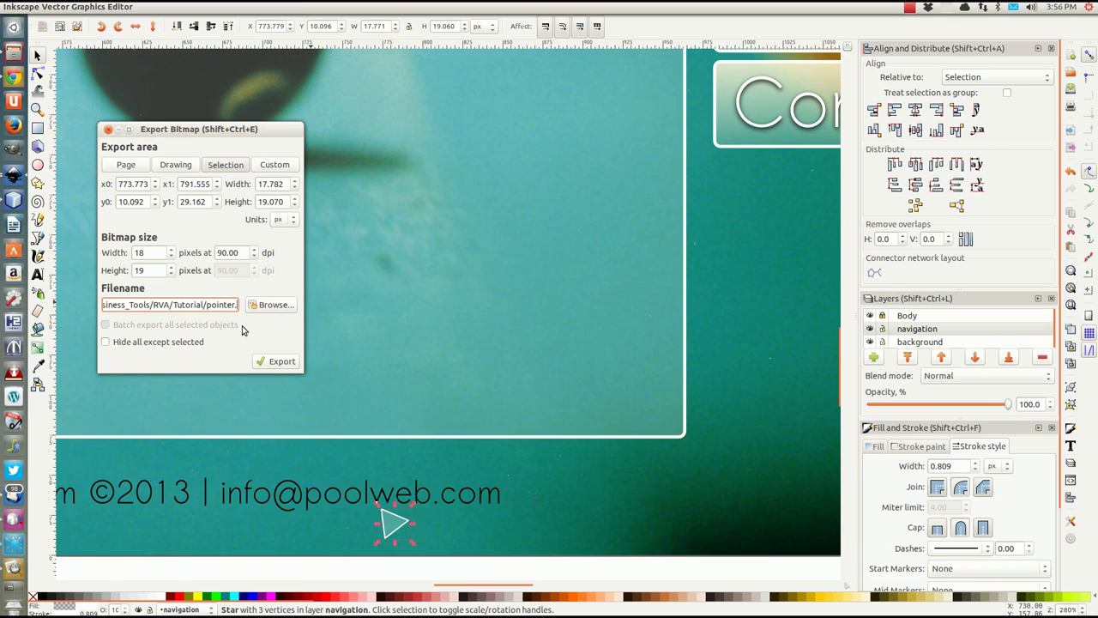
type("png")
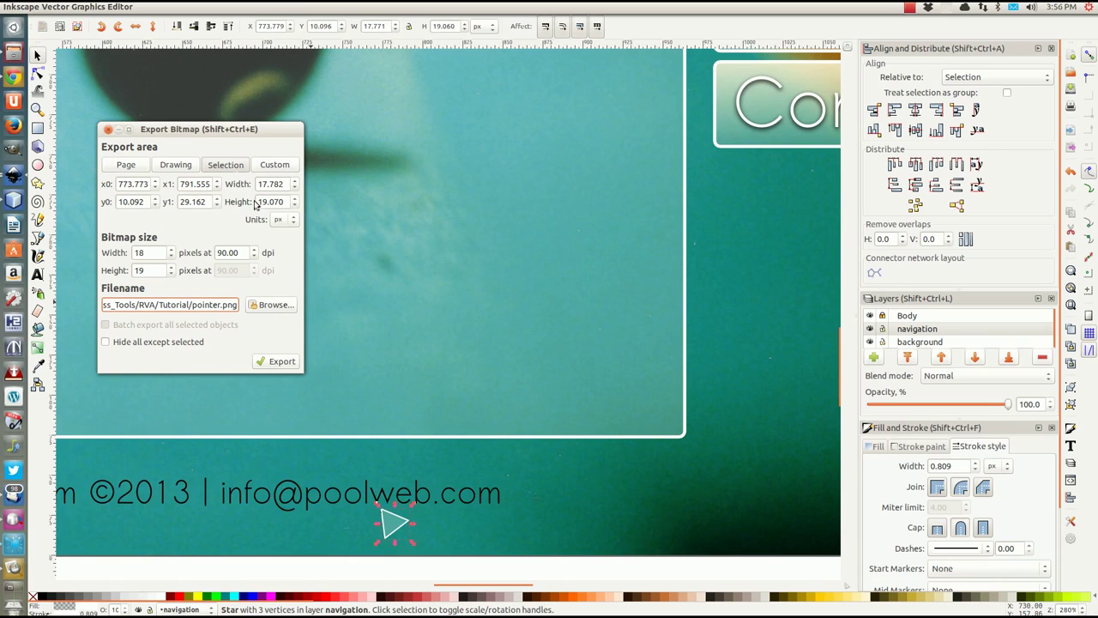
left_click(226, 165)
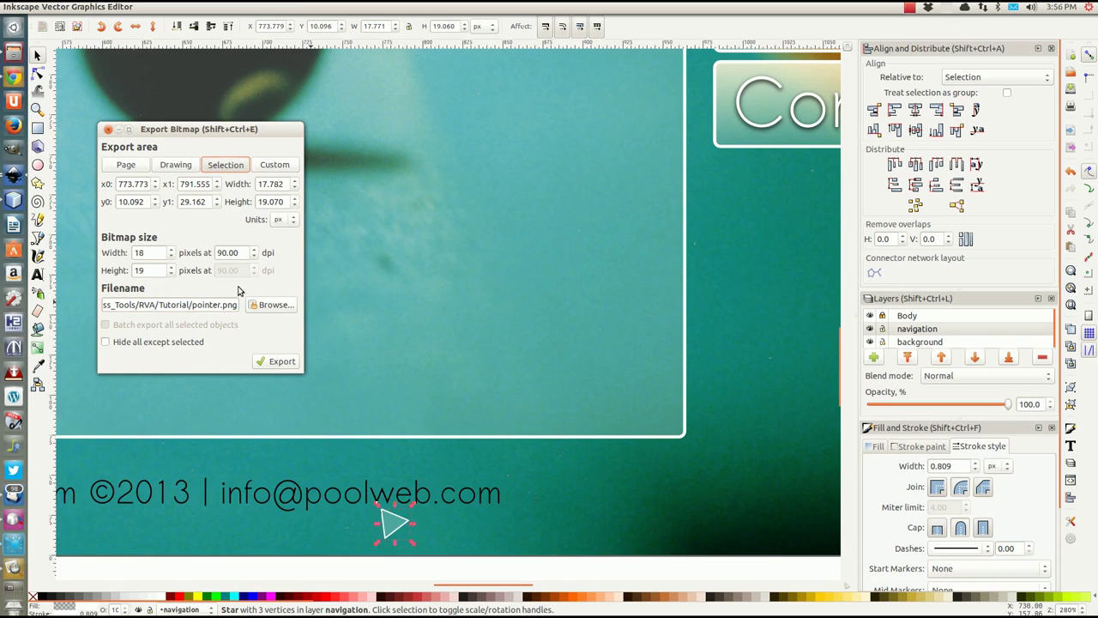
double_click(135, 252)
left_click(276, 363)
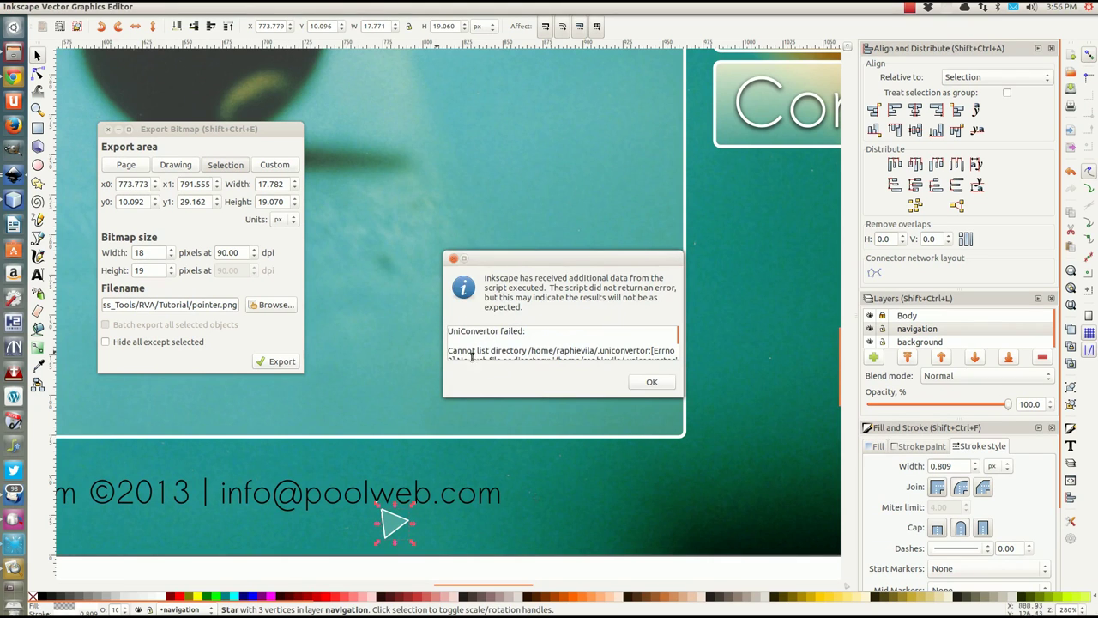
left_click(648, 381)
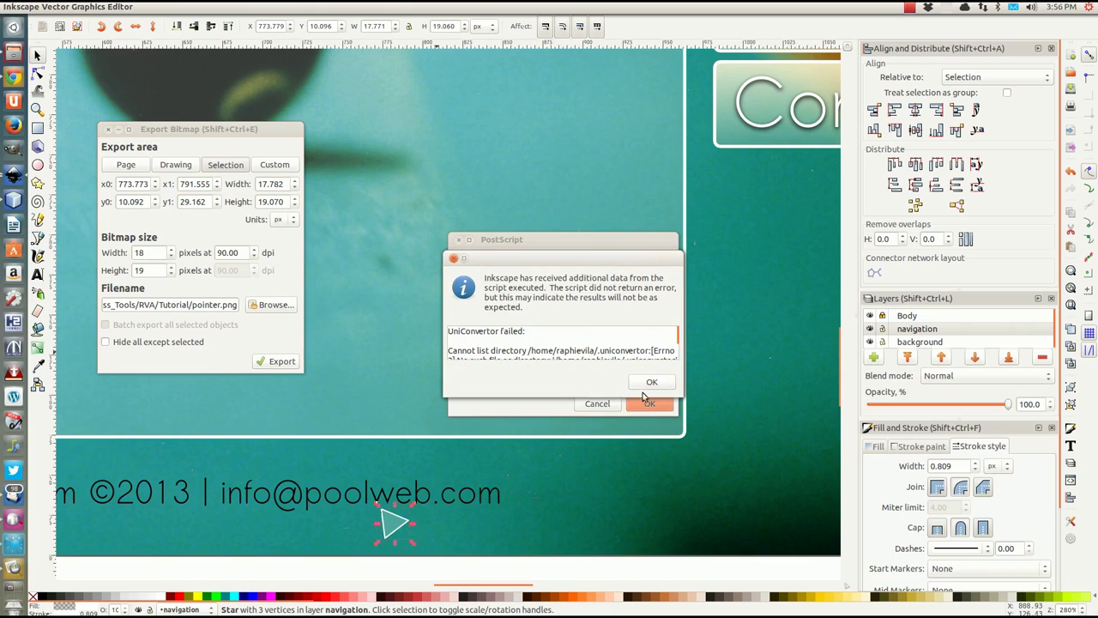
left_click(651, 384)
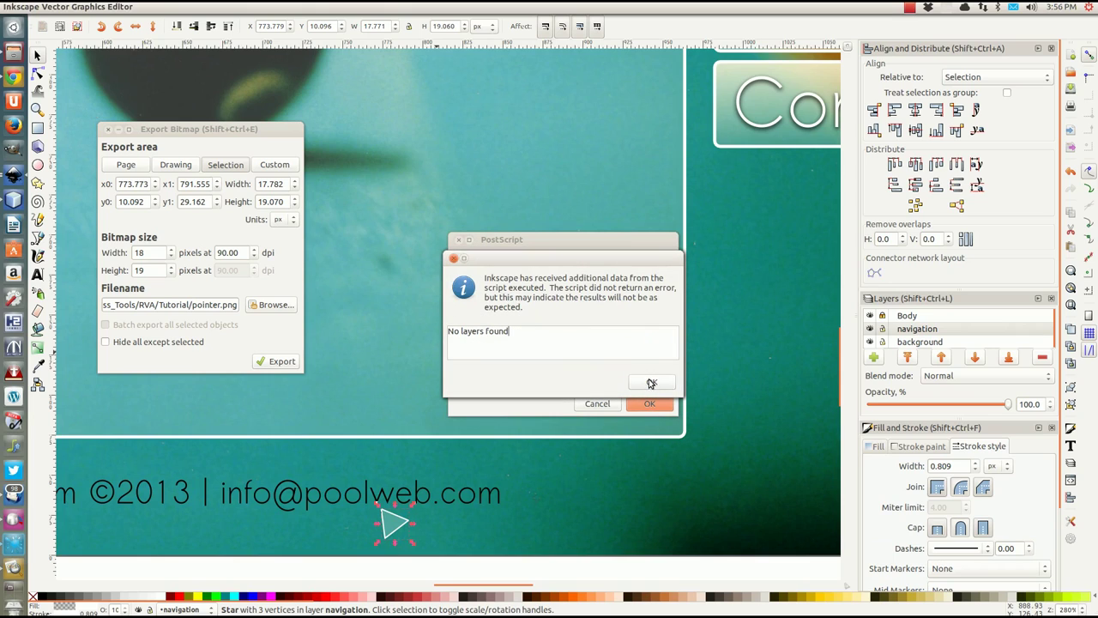
left_click(650, 382)
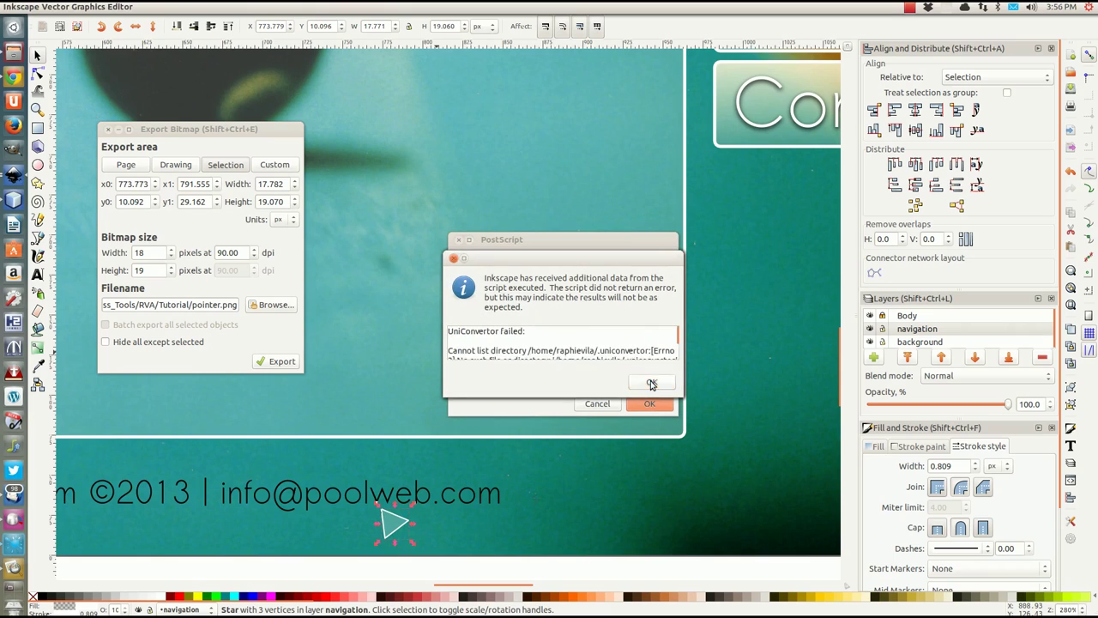
left_click(650, 382)
left_click(650, 382)
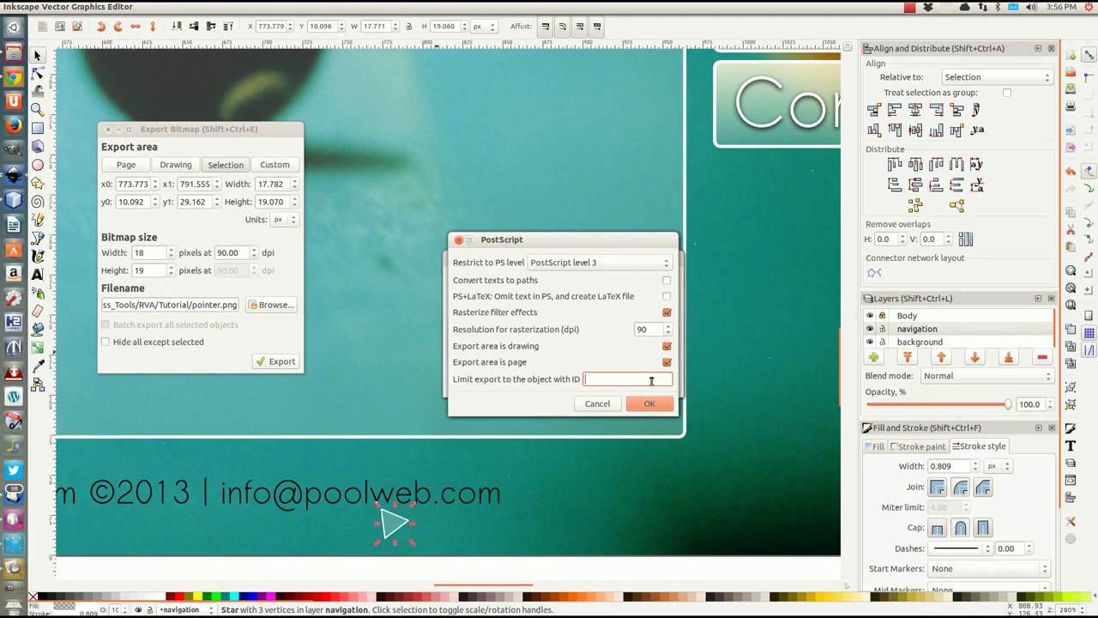
left_click(650, 403)
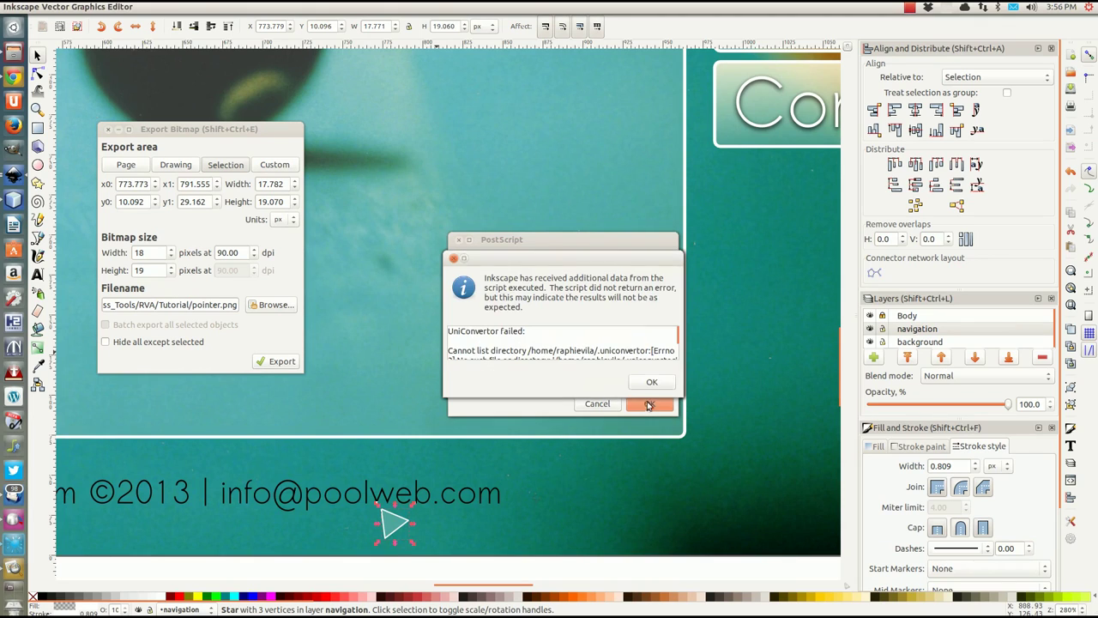
left_click(454, 258)
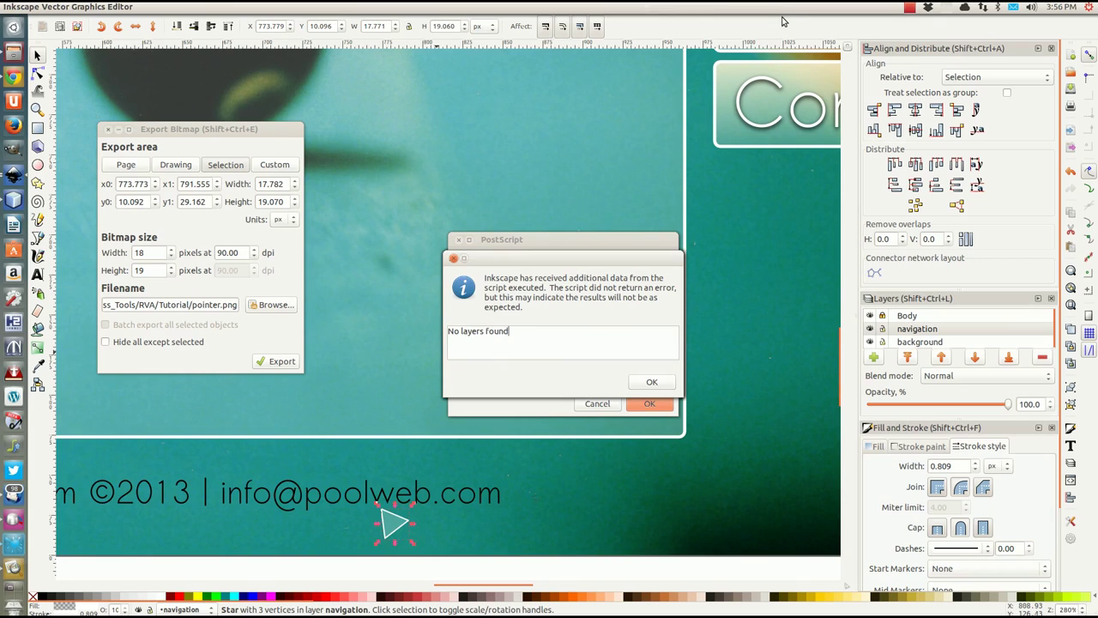
left_click(661, 384)
left_click(667, 406)
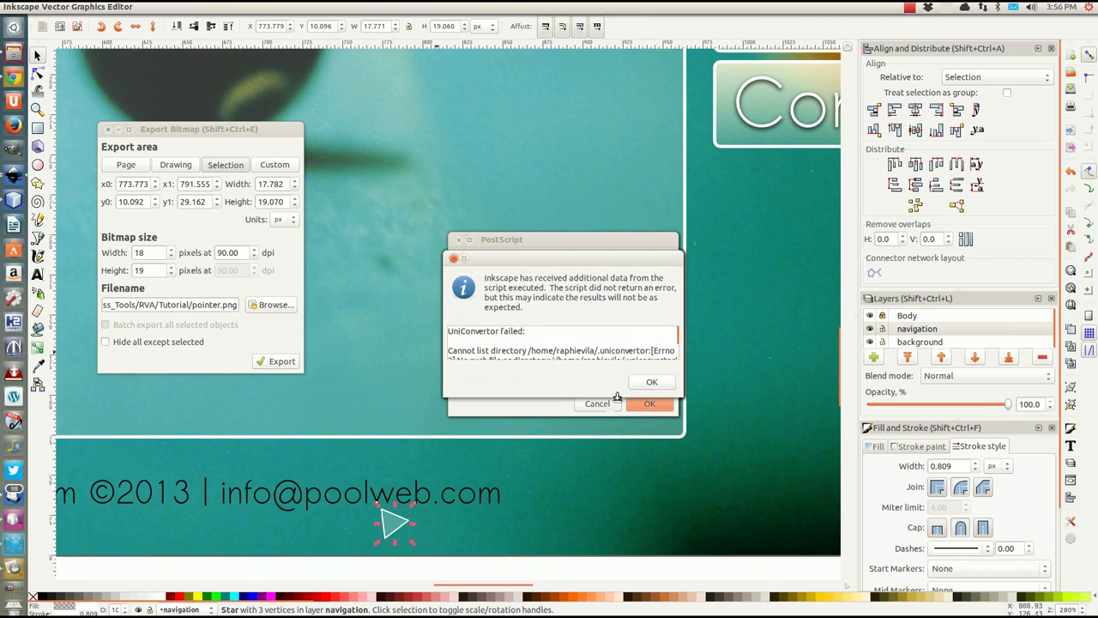
left_click(645, 385)
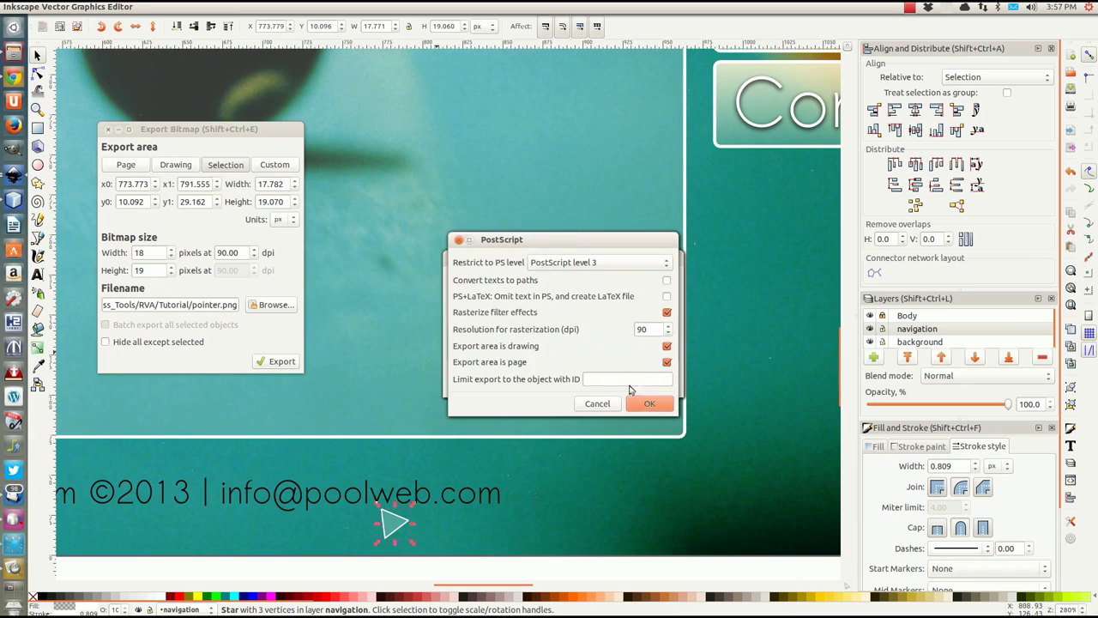
left_click(595, 405)
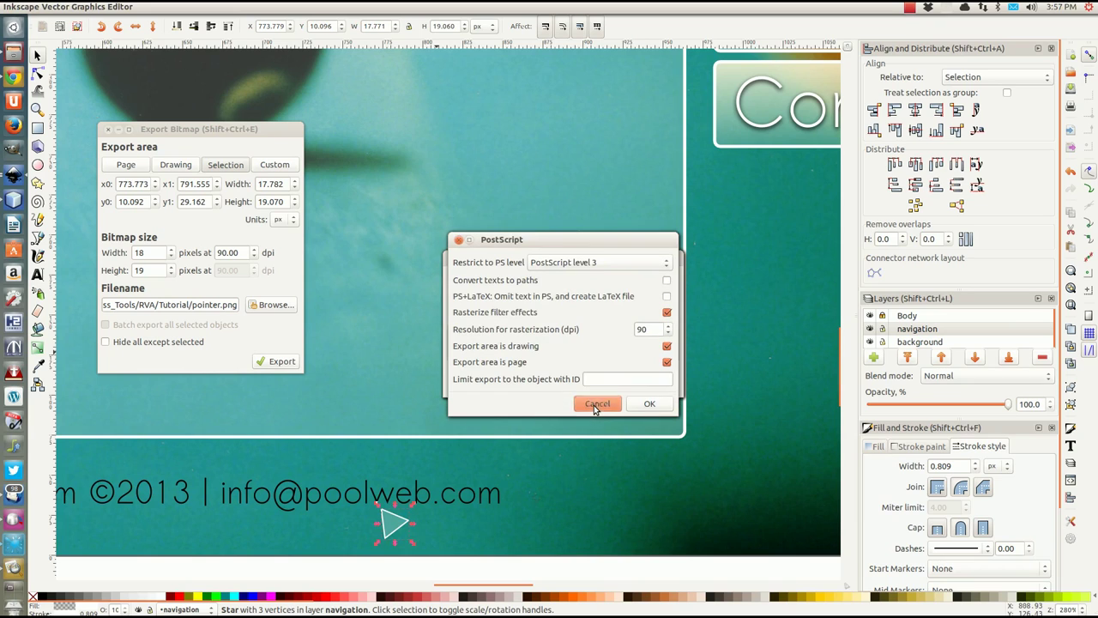
left_click(594, 405)
left_click(594, 405)
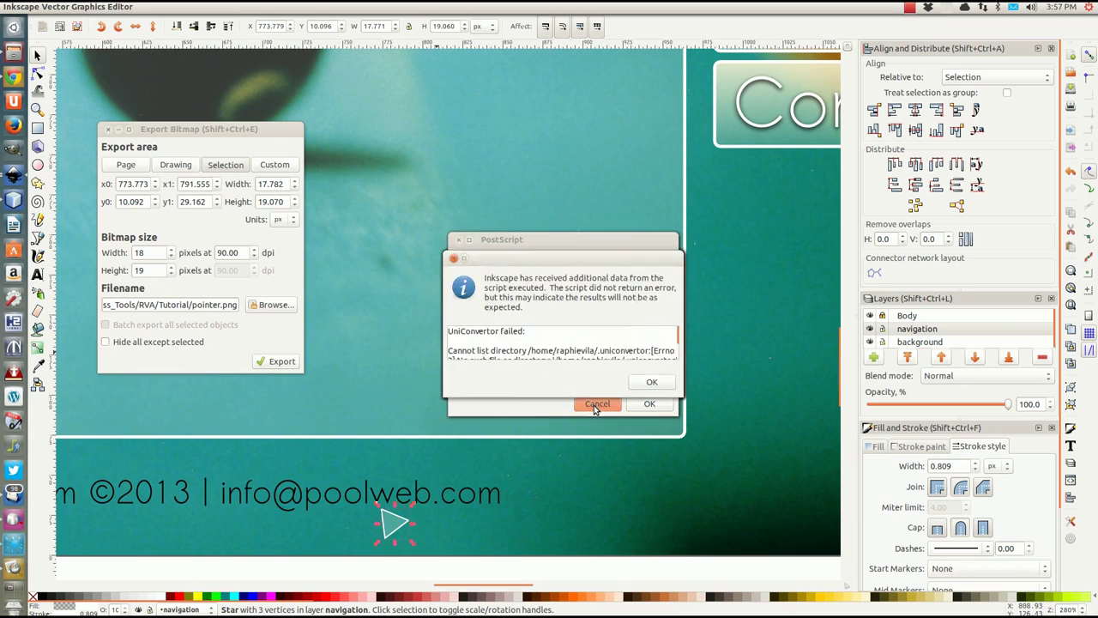
left_click(595, 405)
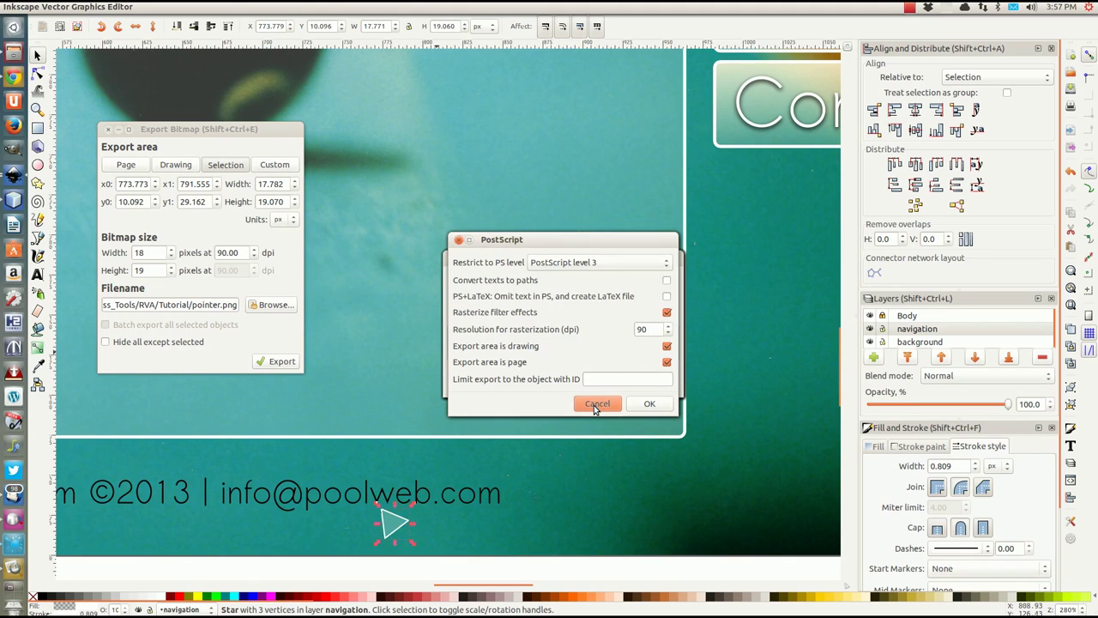
left_click(594, 405)
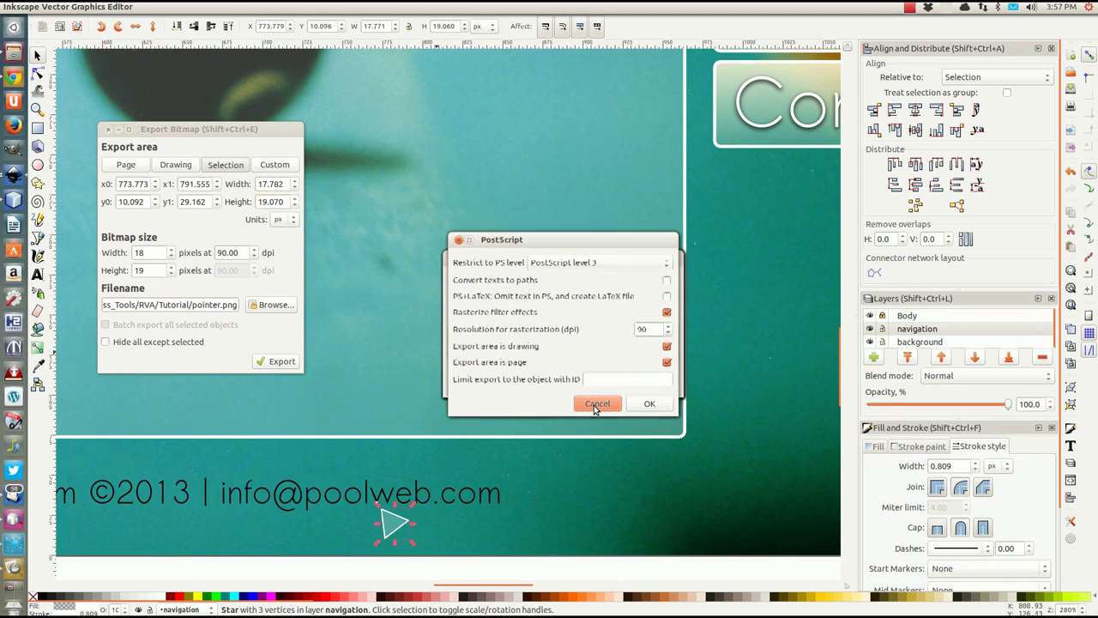
left_click(650, 403)
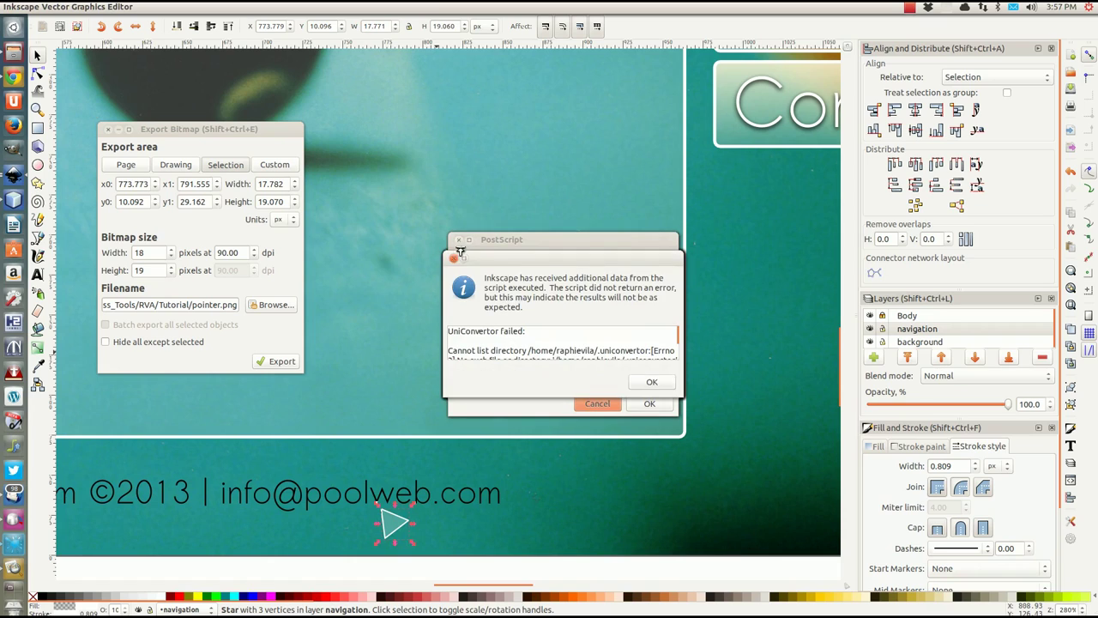
left_click(653, 383)
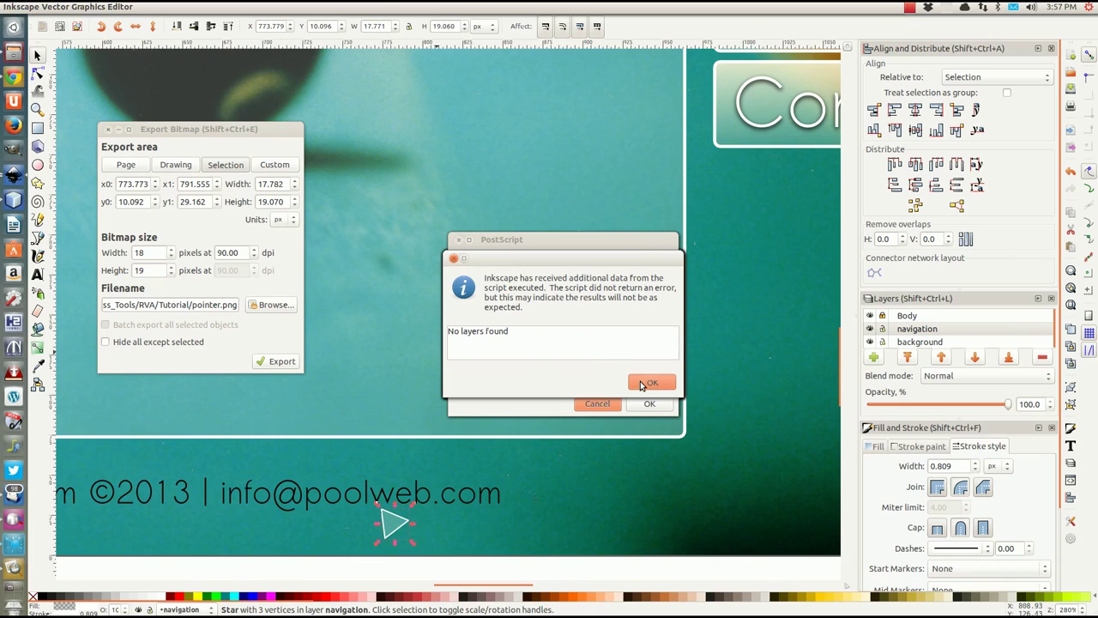
left_click(643, 383)
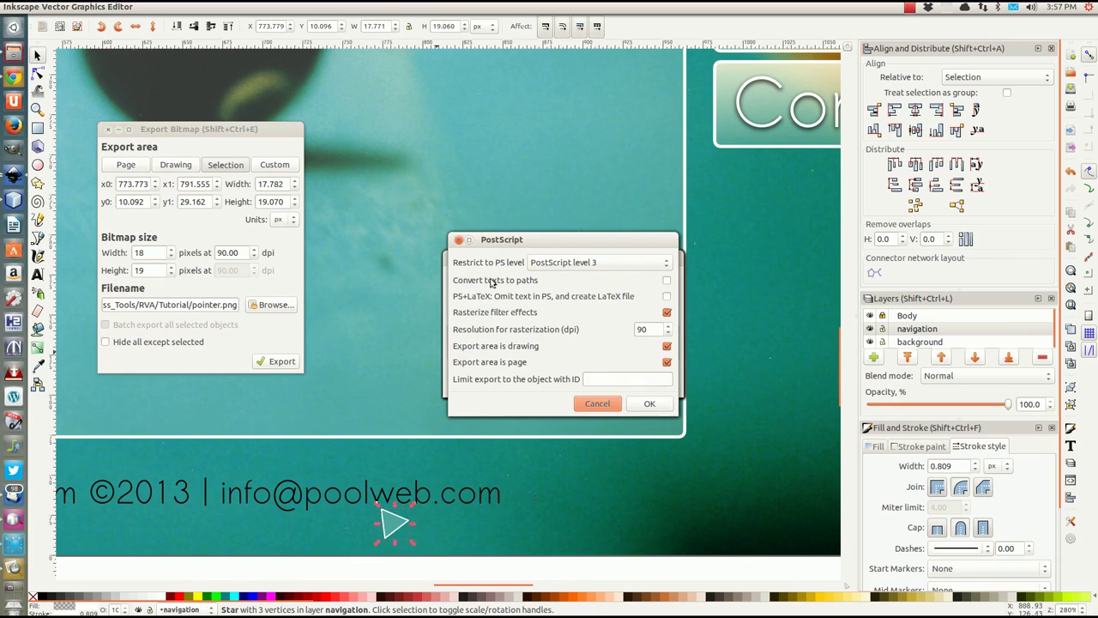
left_click(462, 243)
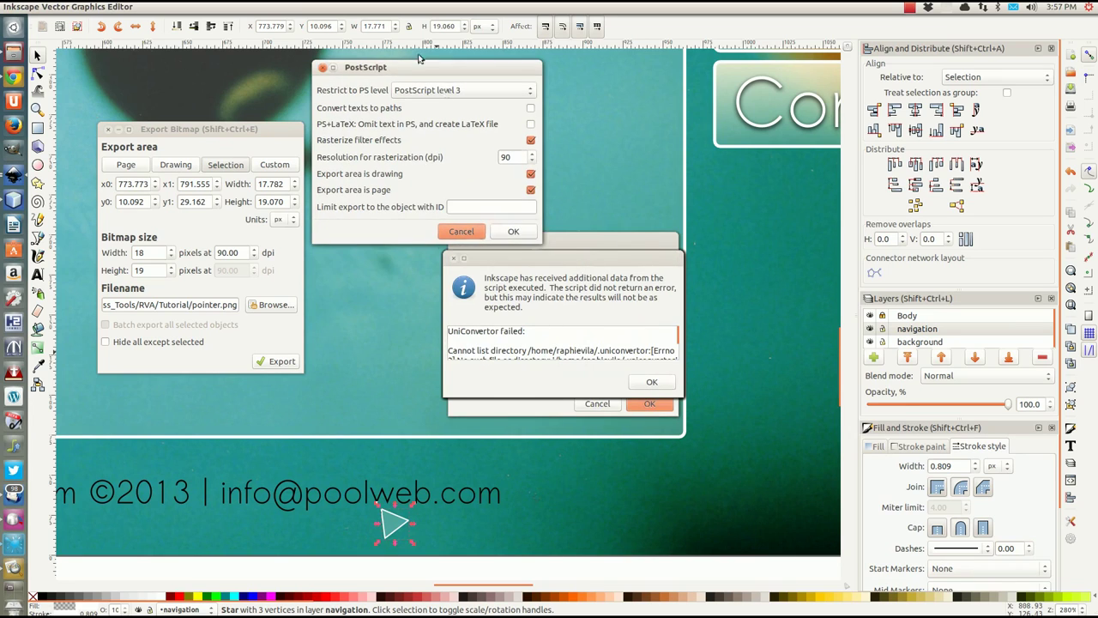
left_click(453, 260)
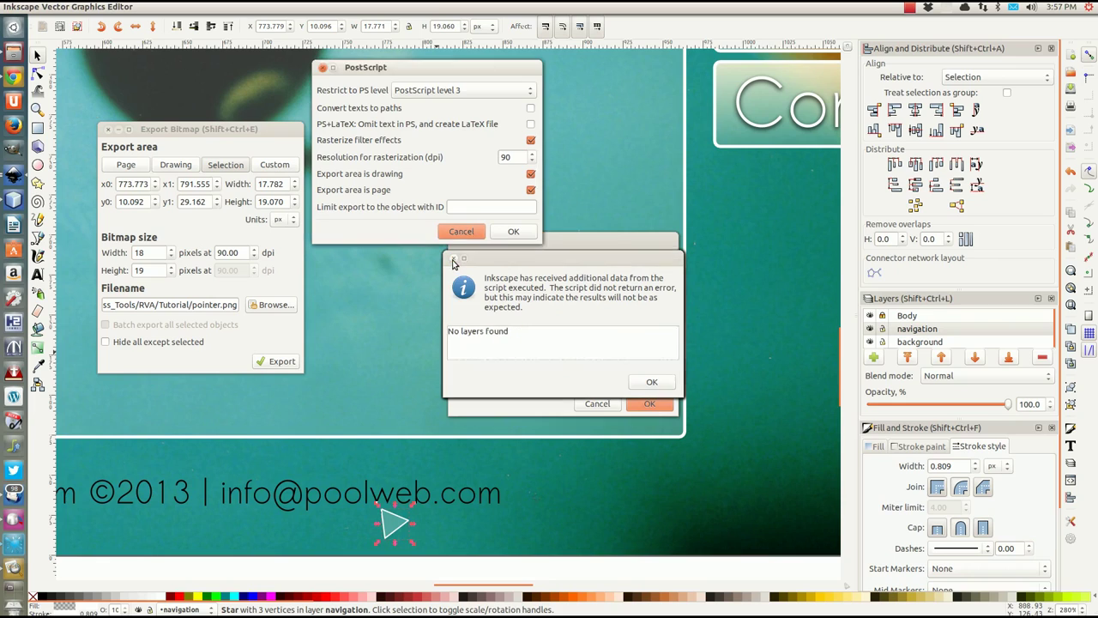
left_click(453, 260)
- Quit Inkscape from its launcher icon, choosing to save the new drawing
right_click(13, 199)
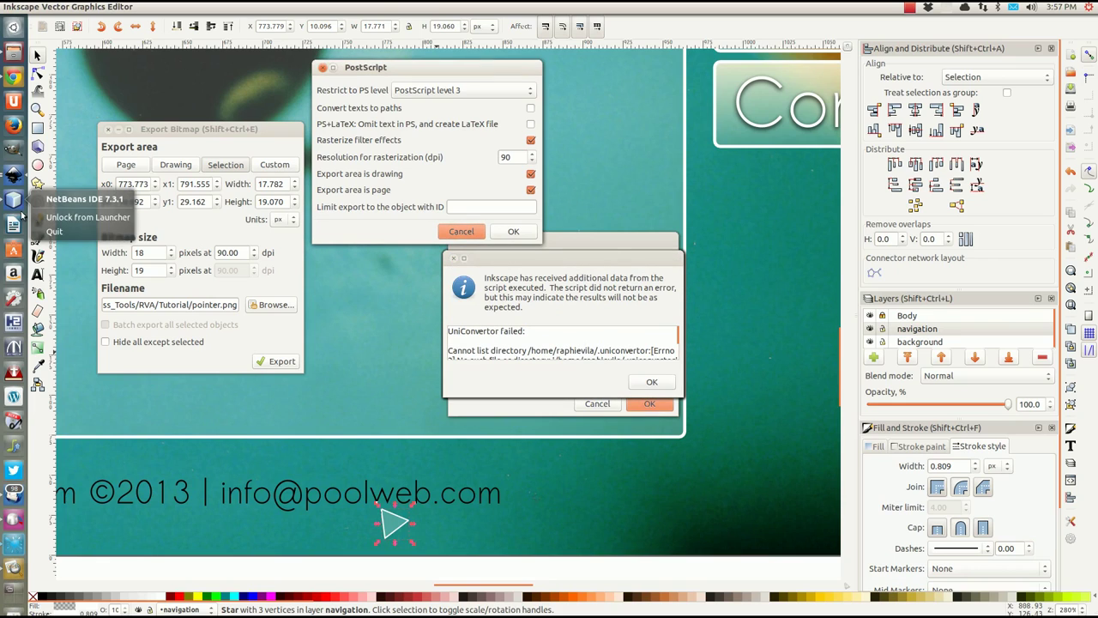
left_click(55, 231)
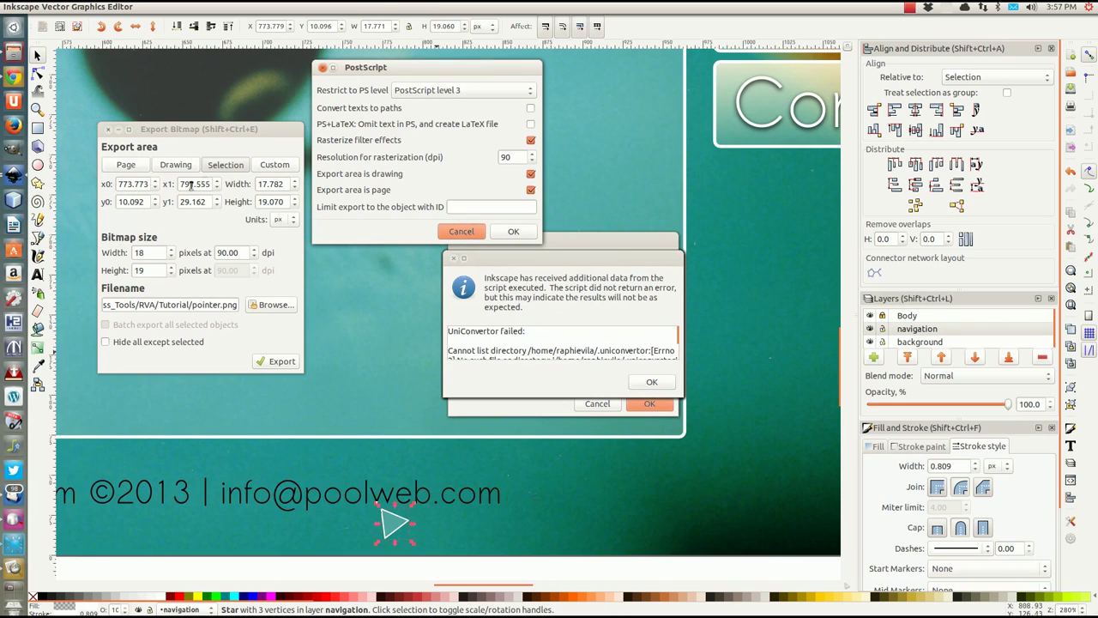
left_click(26, 182)
right_click(25, 182)
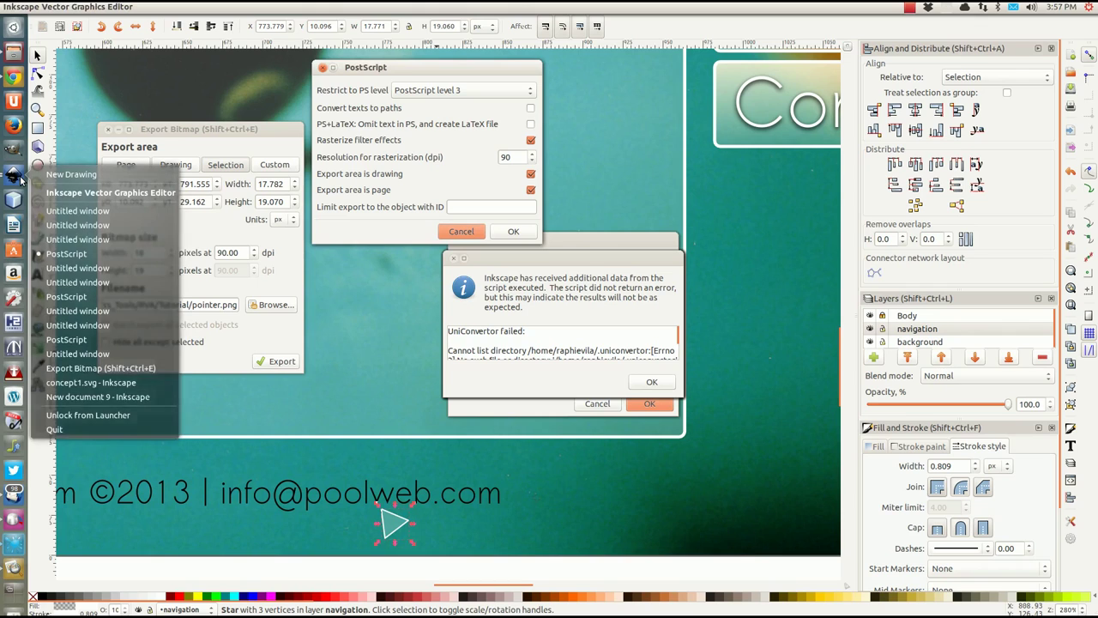
left_click(55, 429)
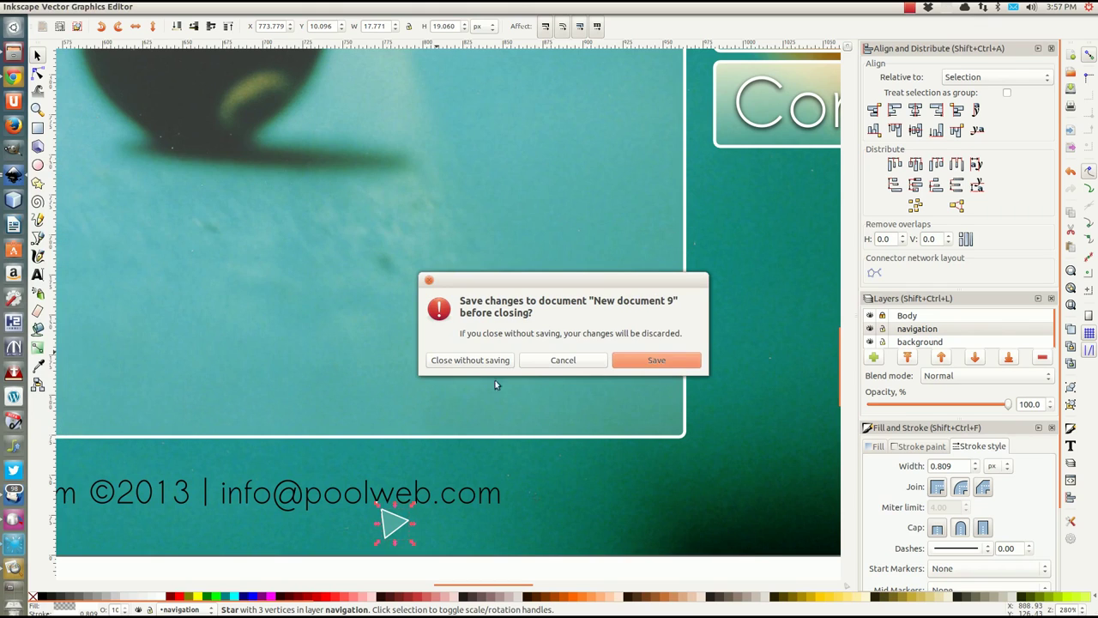
left_click(653, 362)
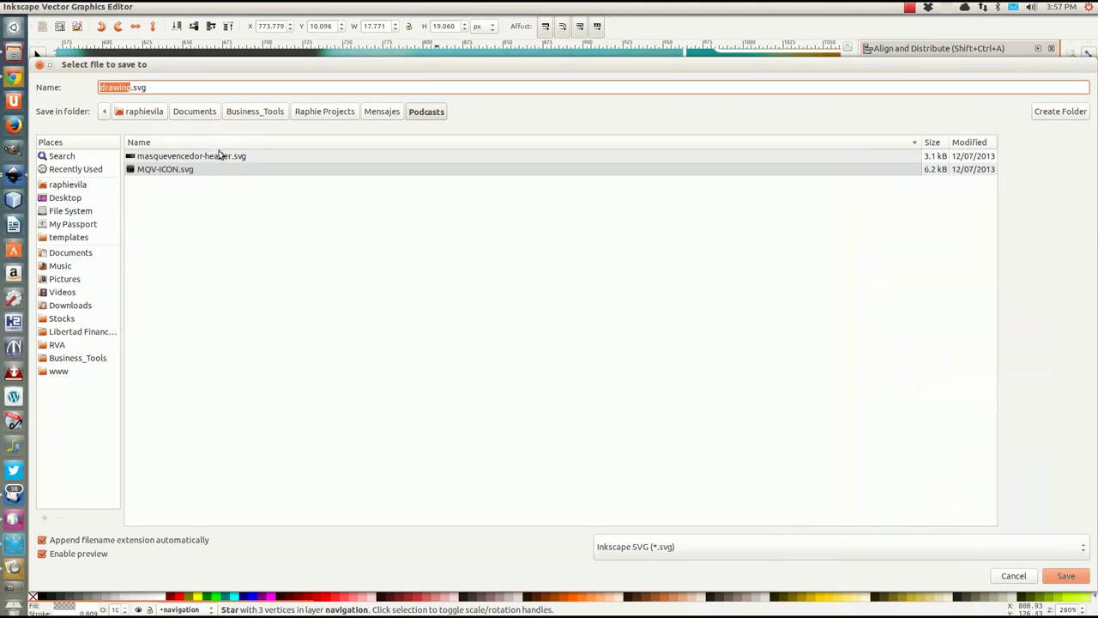
- Save the new drawing in RVA/Tutorial as simple-layout
left_click(57, 344)
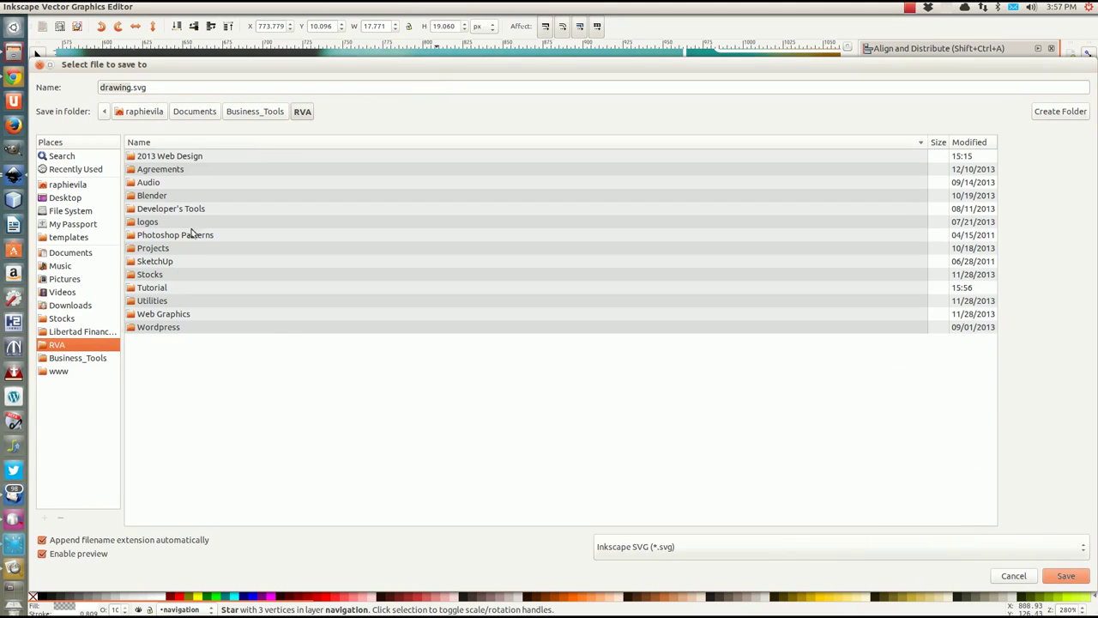
double_click(149, 291)
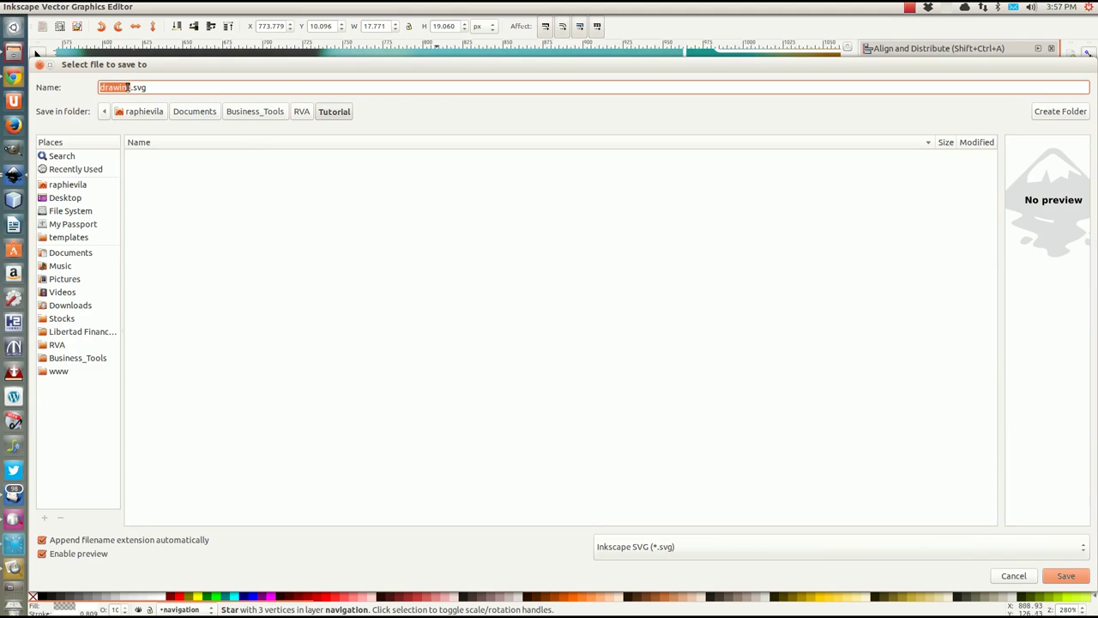
left_click(130, 88)
left_click_drag(130, 87, 97, 89)
type("m")
type("ai")
key("BackSpace")
key("BackSpace")
key("BackSpace")
type("simple")
type("-la")
type("you")
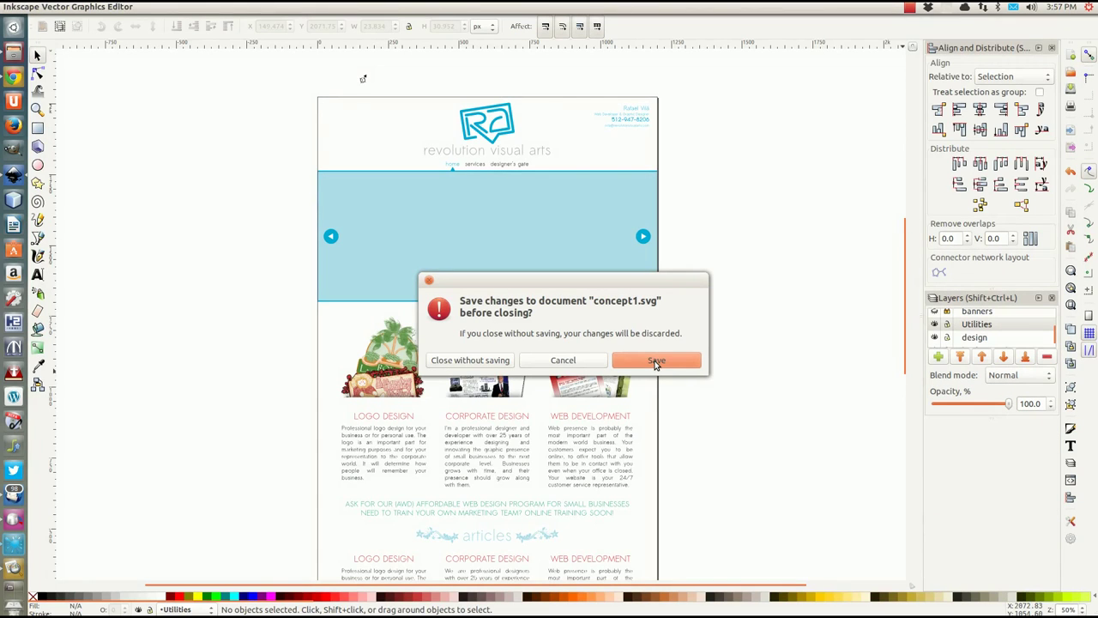
- Save concept1.svg and close the logo.png preview
left_click(656, 361)
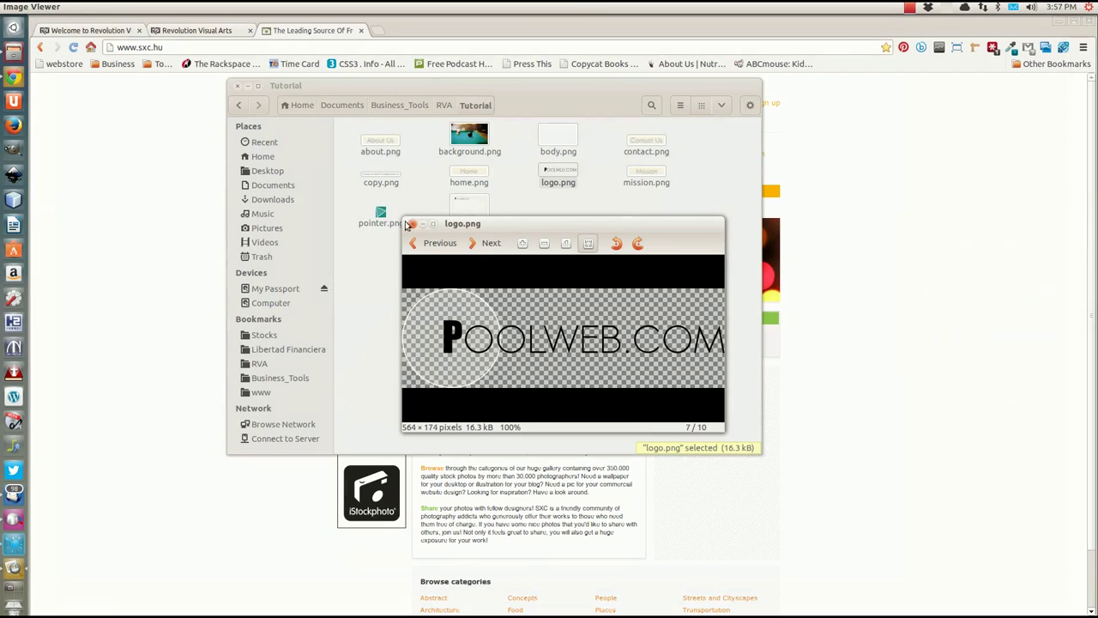
left_click(410, 224)
left_click(497, 235)
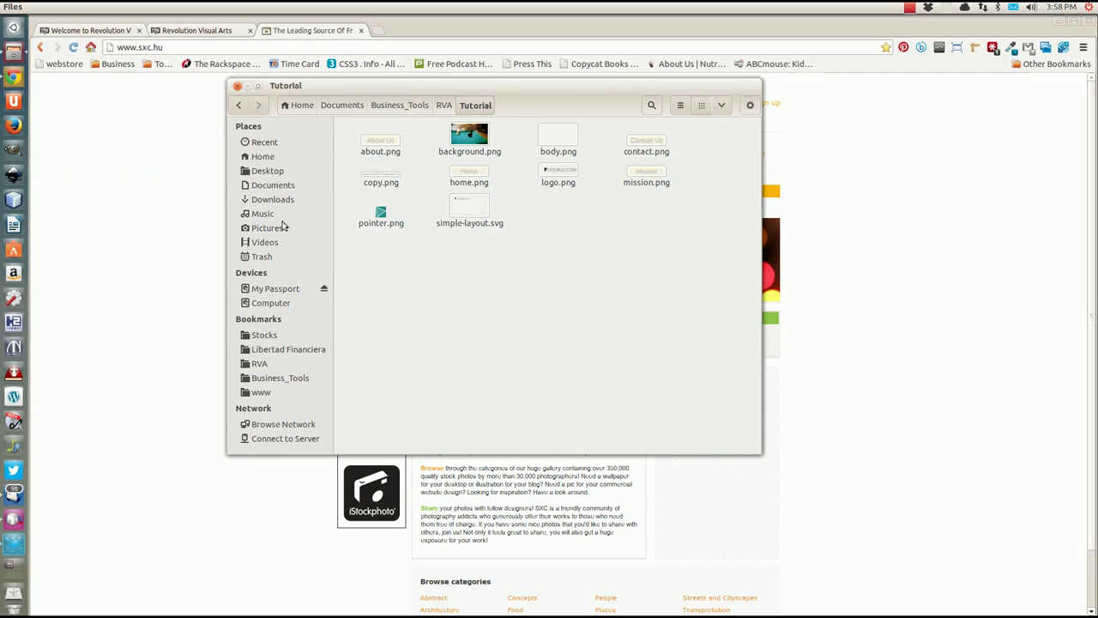
- Preview simple-layout.svg in Tutorial, then bring up its Open With options
left_click(381, 215)
left_click(418, 275)
double_click(464, 206)
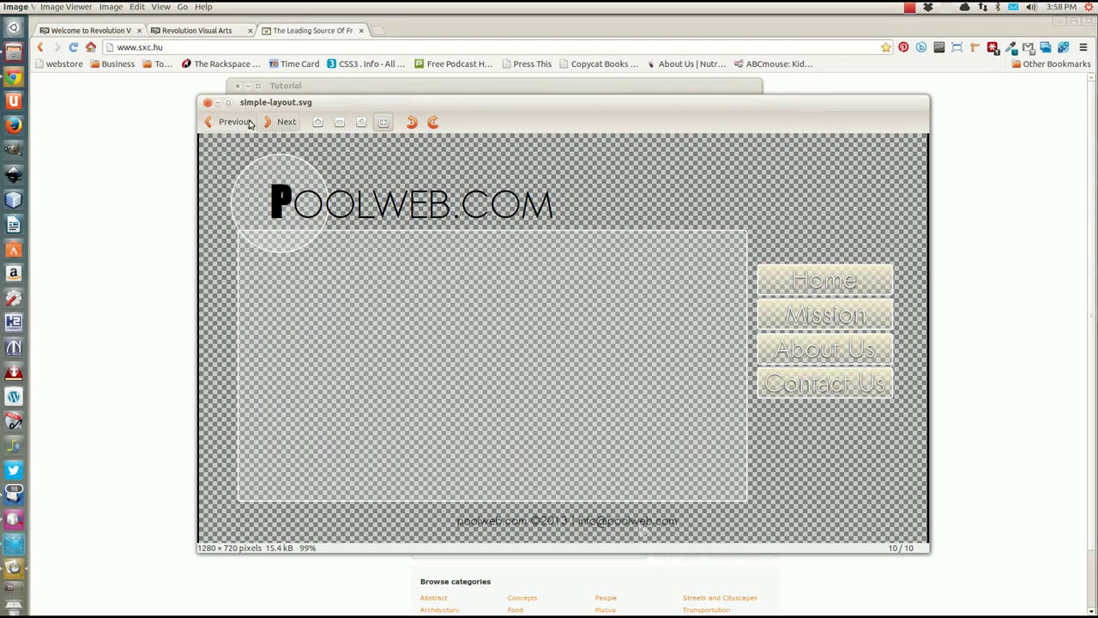
left_click(207, 102)
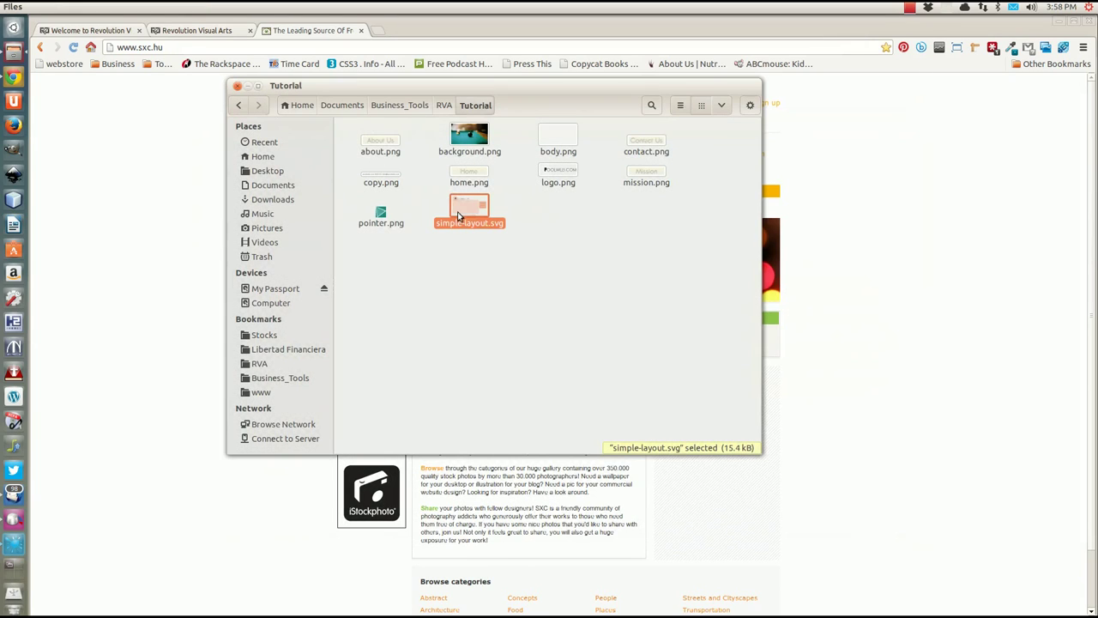
right_click(461, 214)
mouse_move(531, 236)
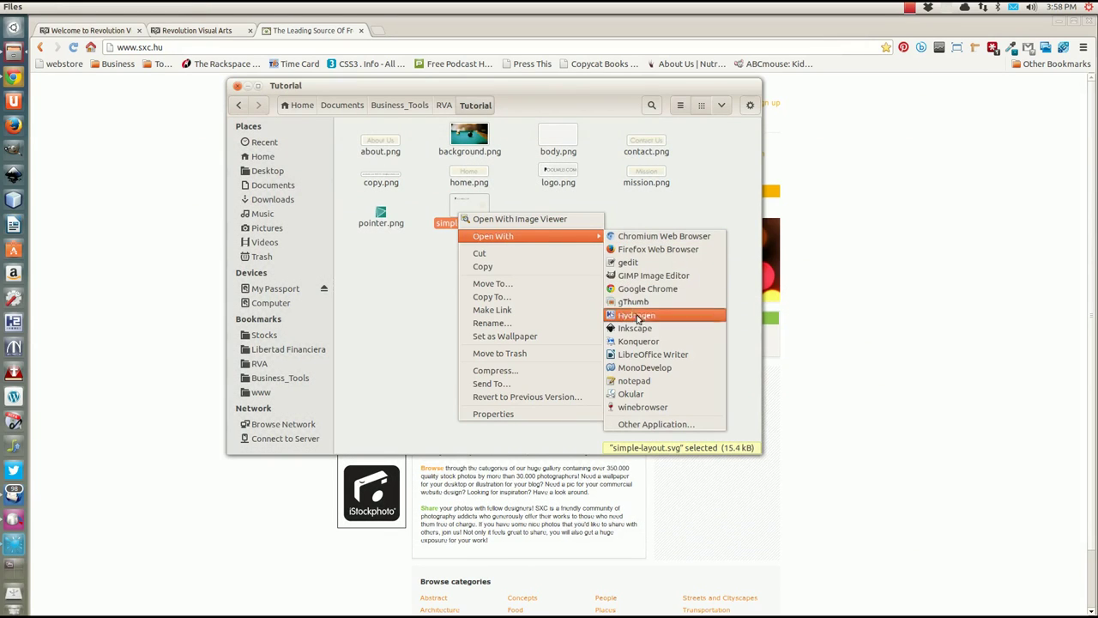
- Re-export the selected triangle alone as pointer.png (18 × 19), replacing the old file
left_click(639, 327)
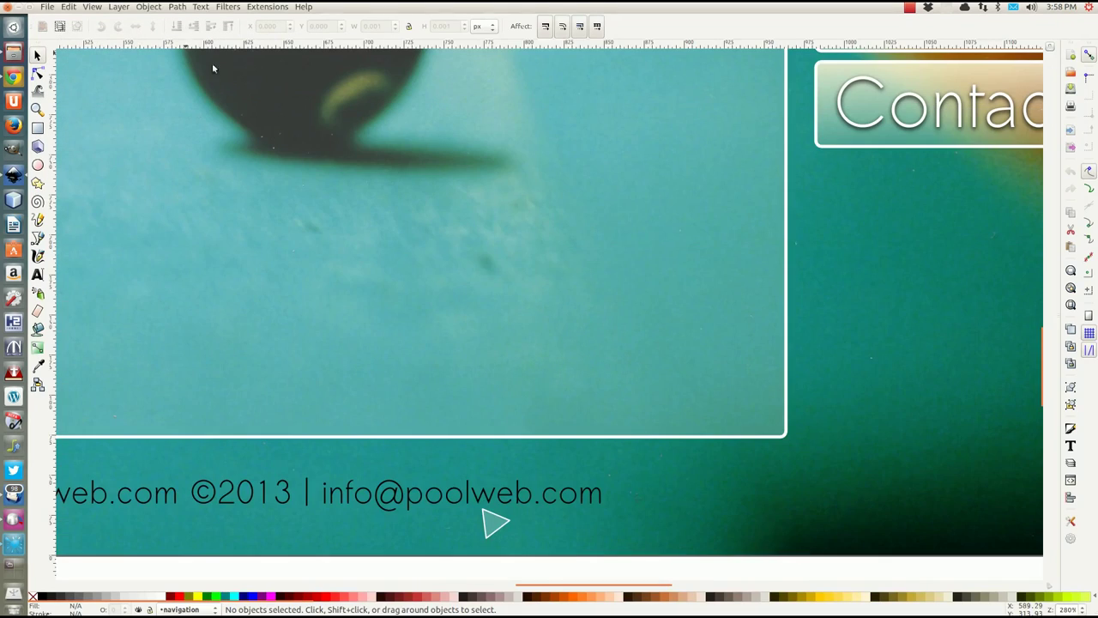
left_click(493, 515)
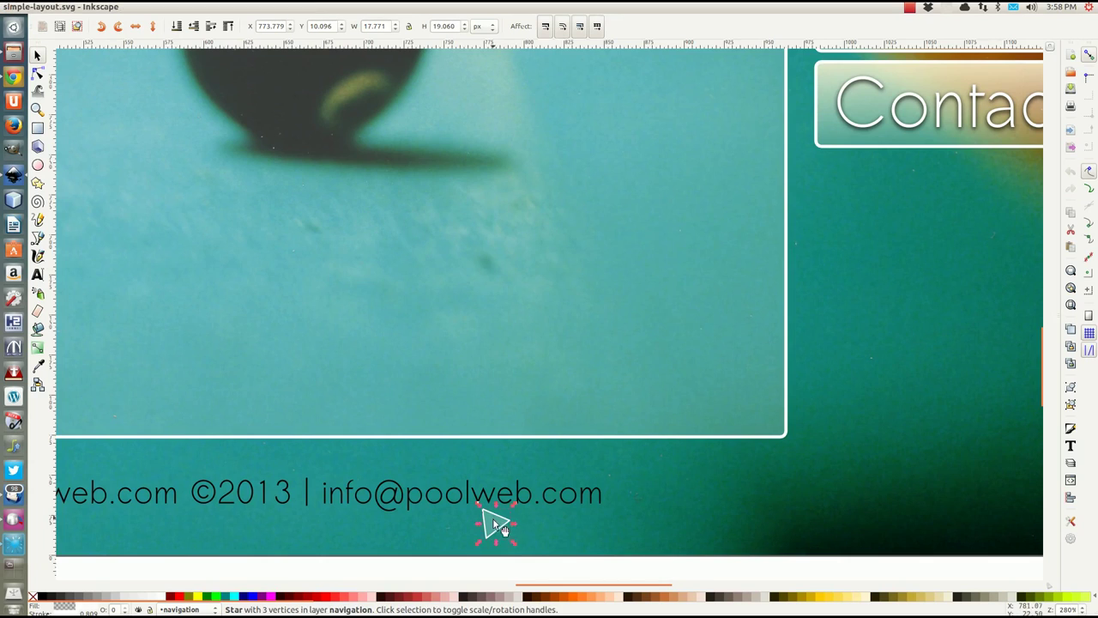
left_click(46, 8)
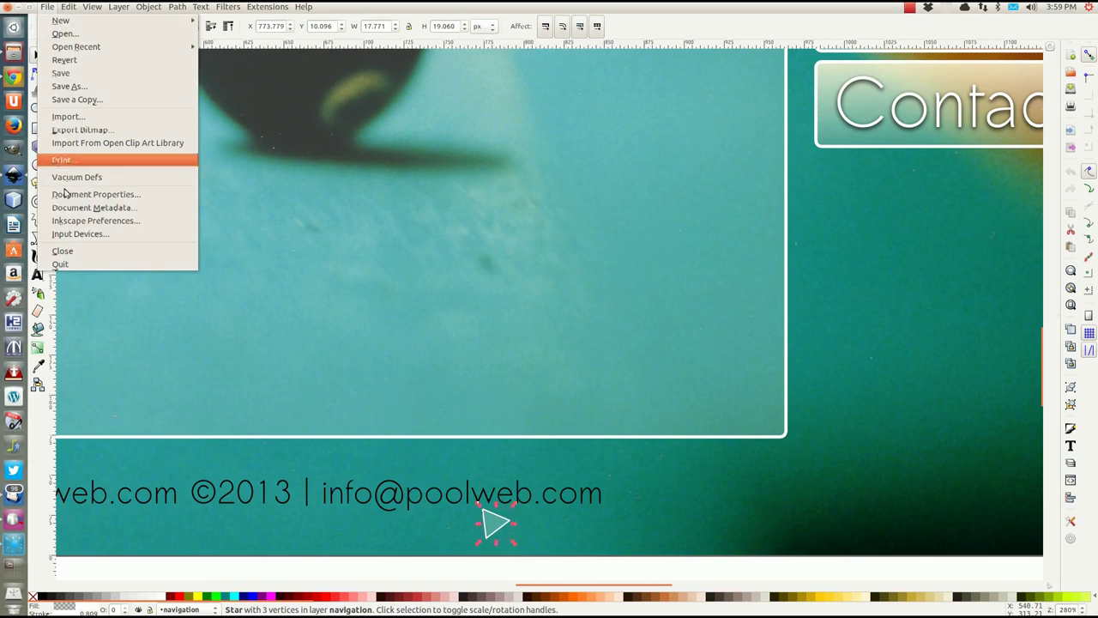
left_click(78, 131)
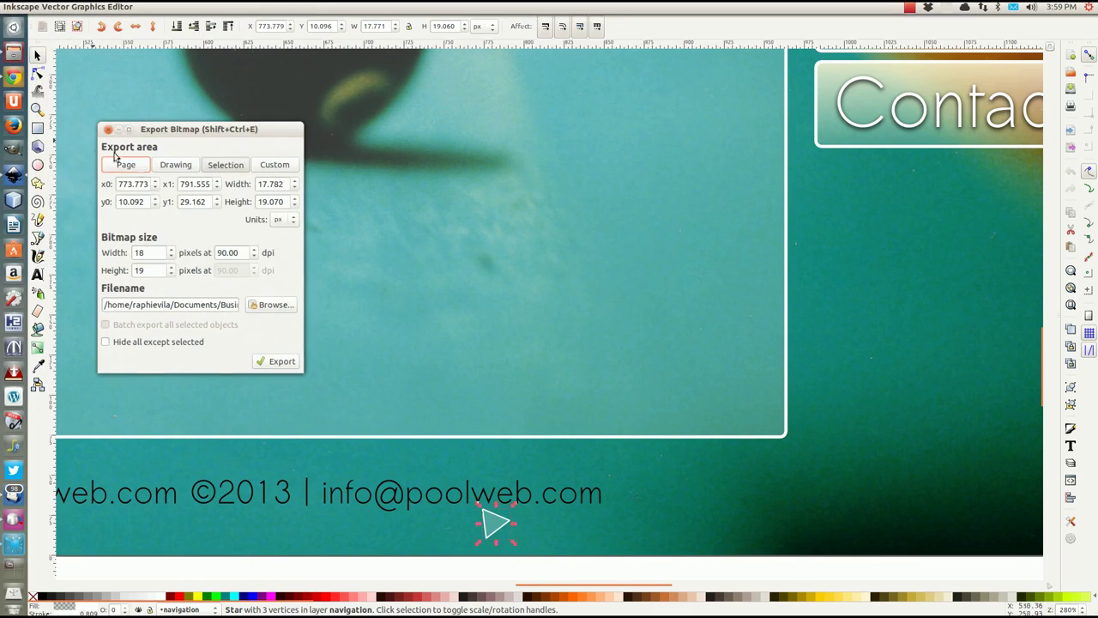
left_click_drag(189, 304, 260, 309)
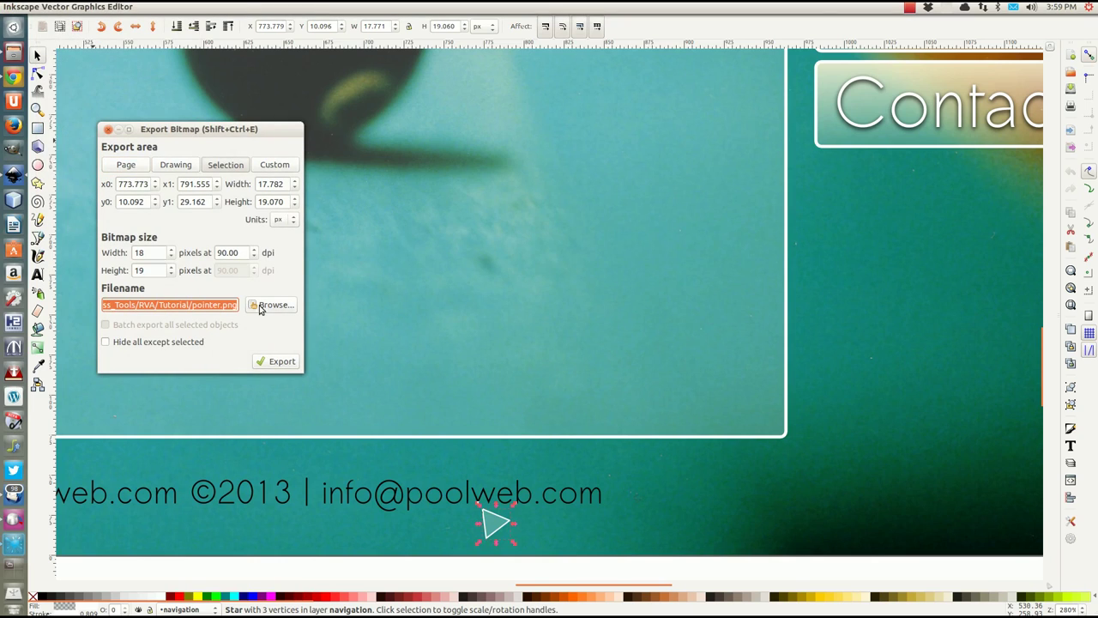
left_click(144, 343)
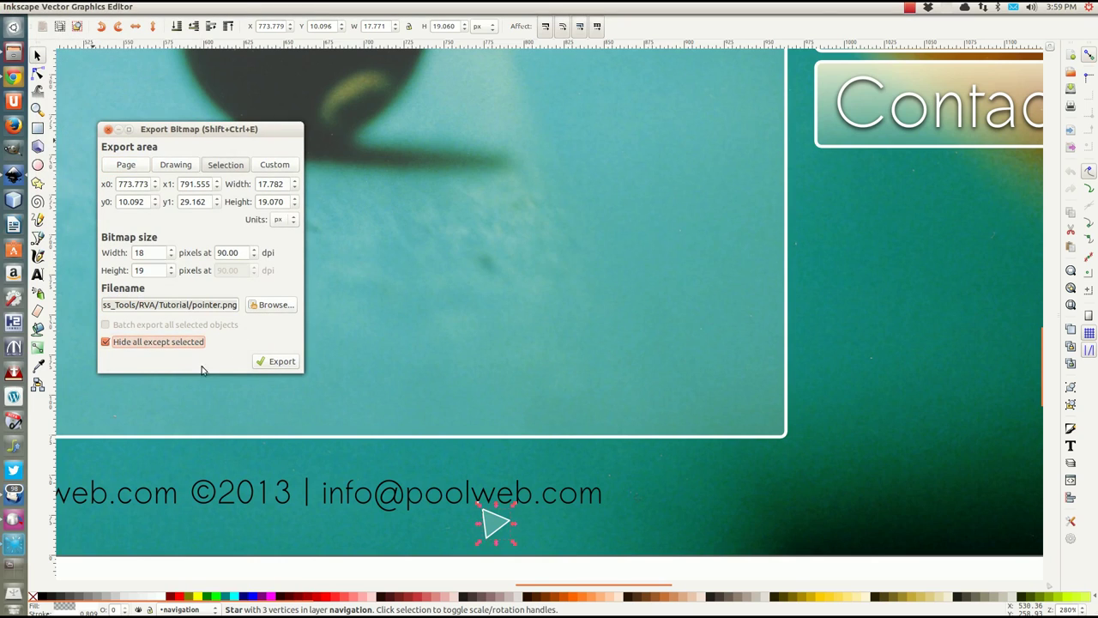
left_click(280, 364)
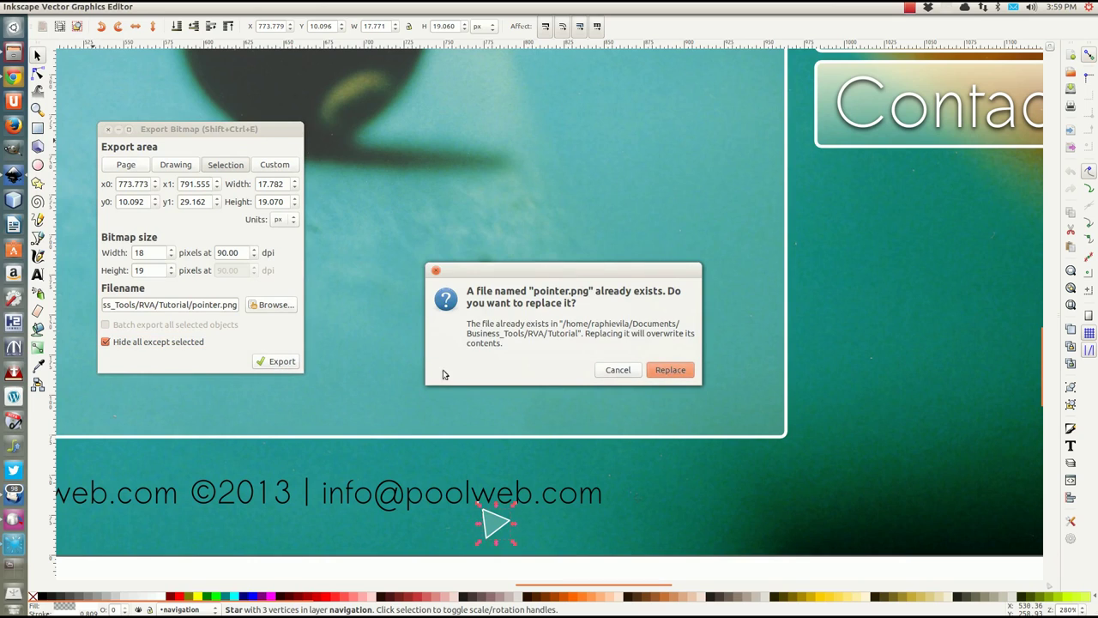
left_click(670, 370)
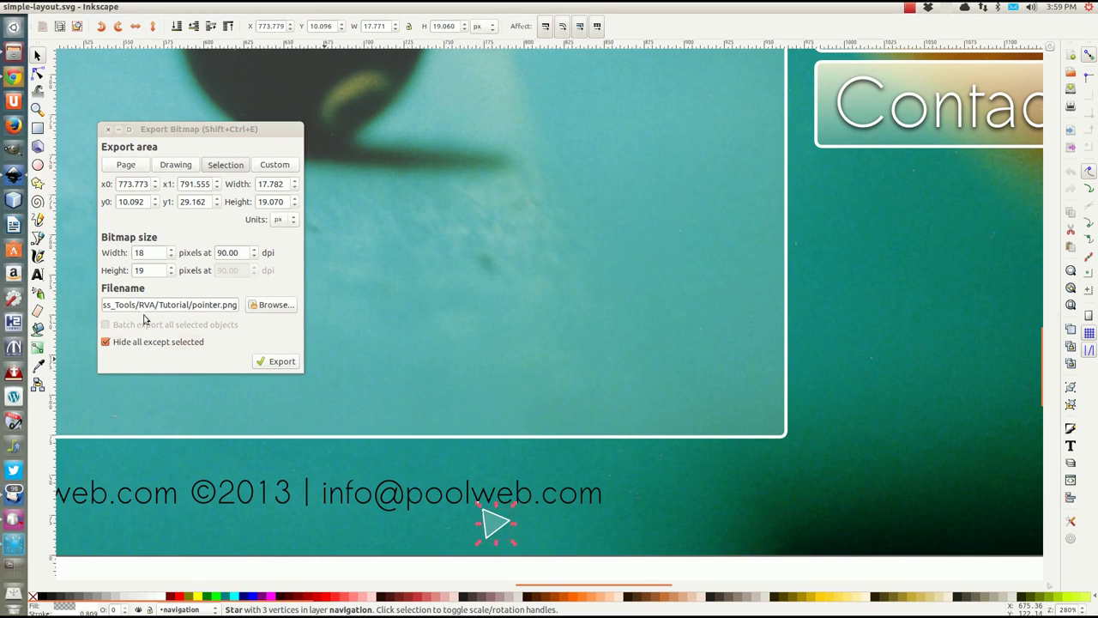
left_click(107, 130)
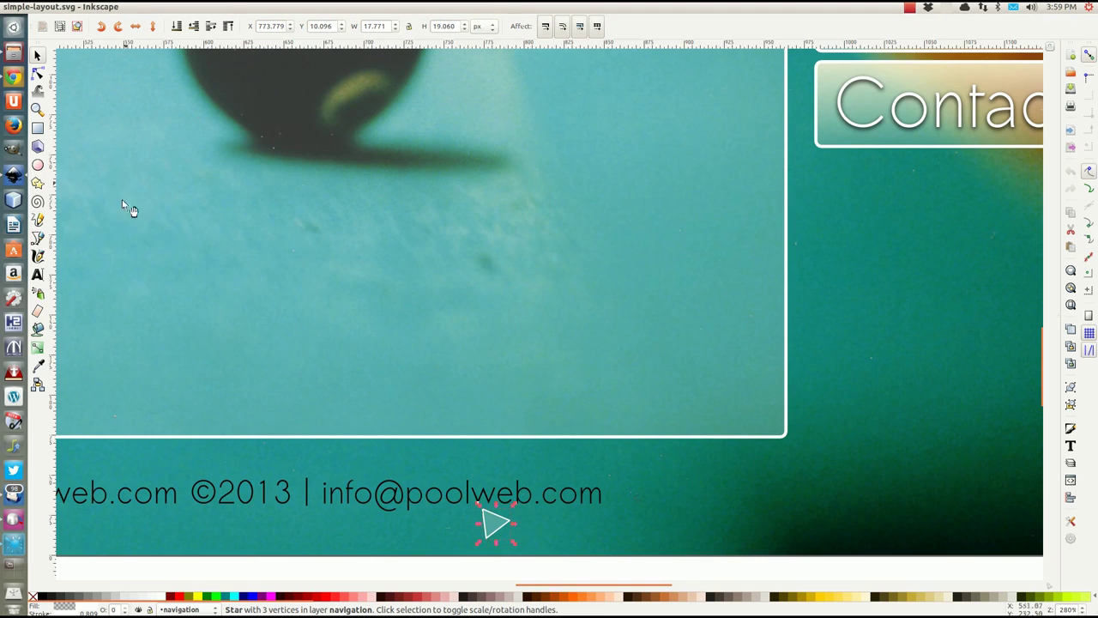
- Select all ten Tutorial files and navigate to www/images
left_click(20, 57)
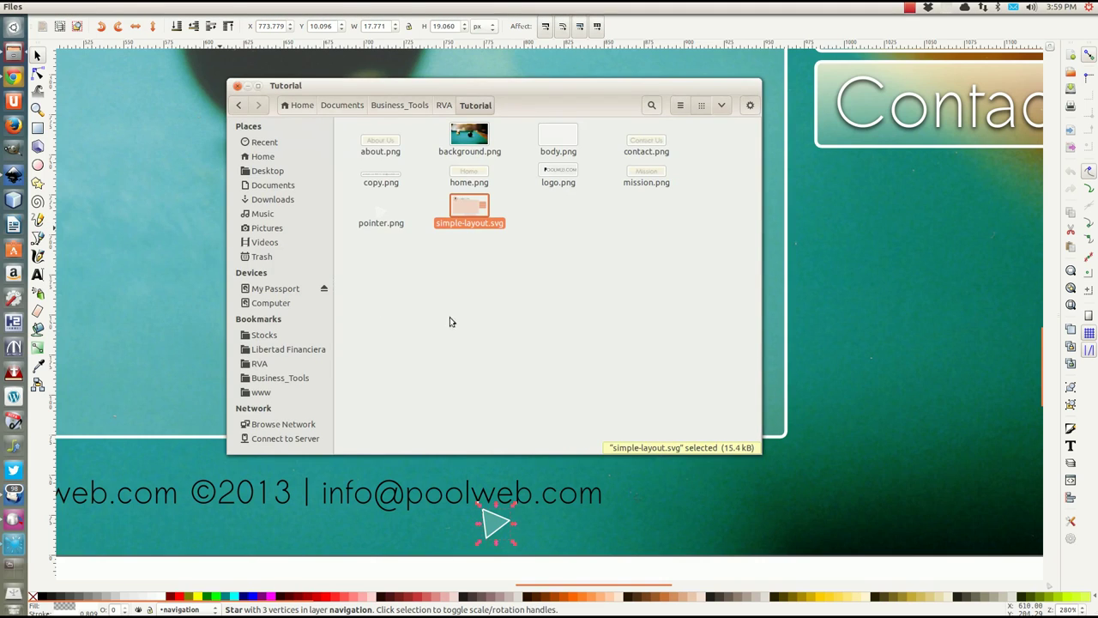
left_click_drag(359, 249, 699, 131)
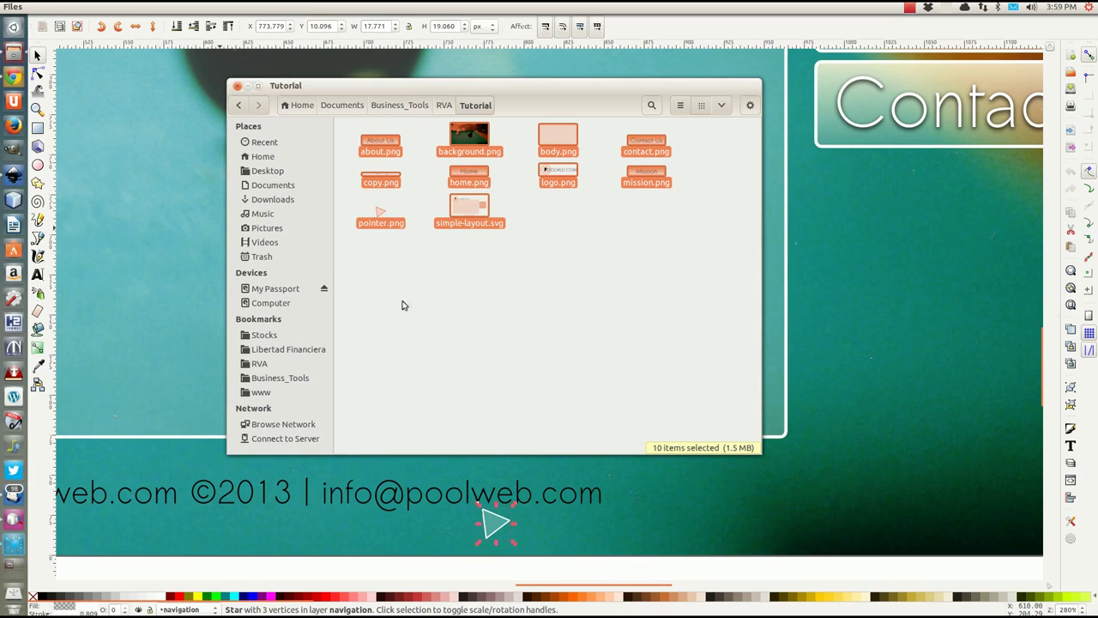
left_click(260, 392)
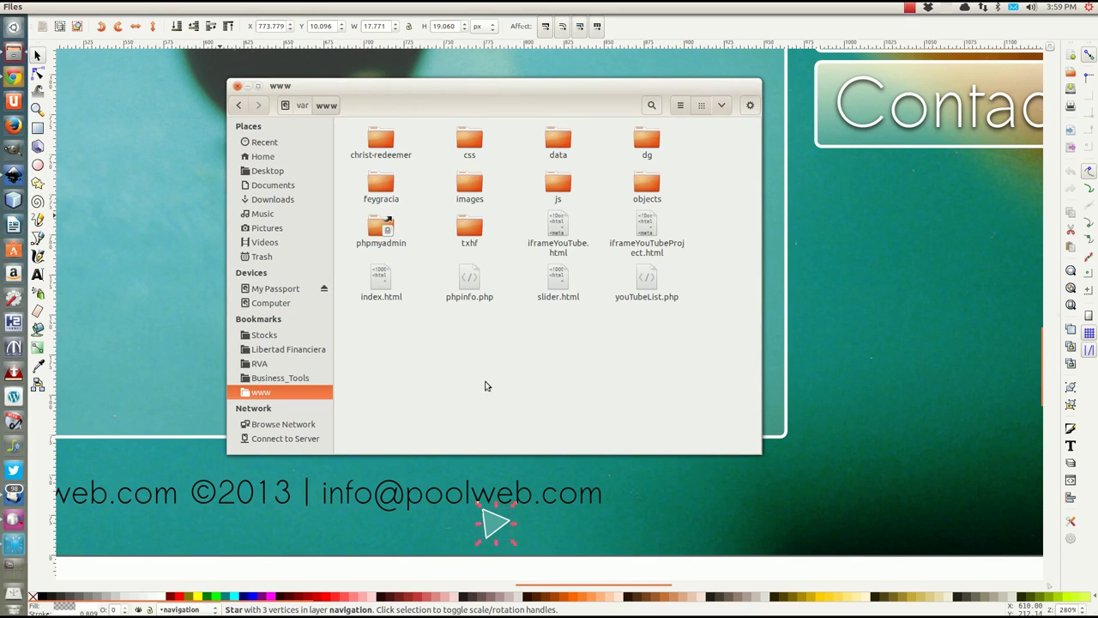
double_click(461, 189)
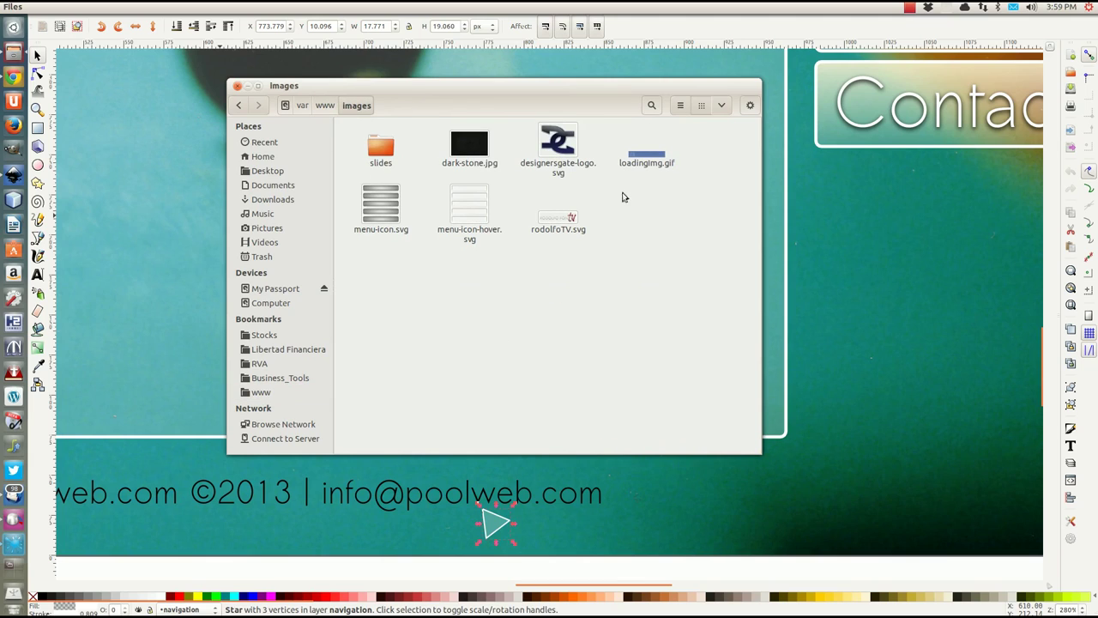
- Create a tutorial folder in images, paste the ten files into it, and close Files
right_click(571, 332)
left_click(611, 342)
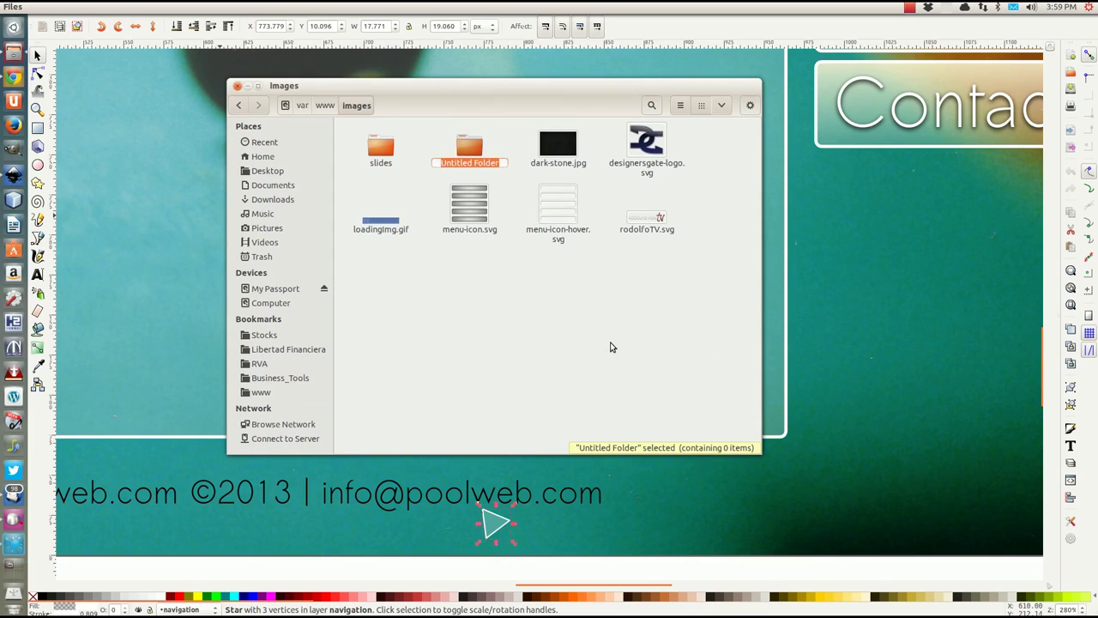
type("tutorial")
key("Return")
double_click(479, 163)
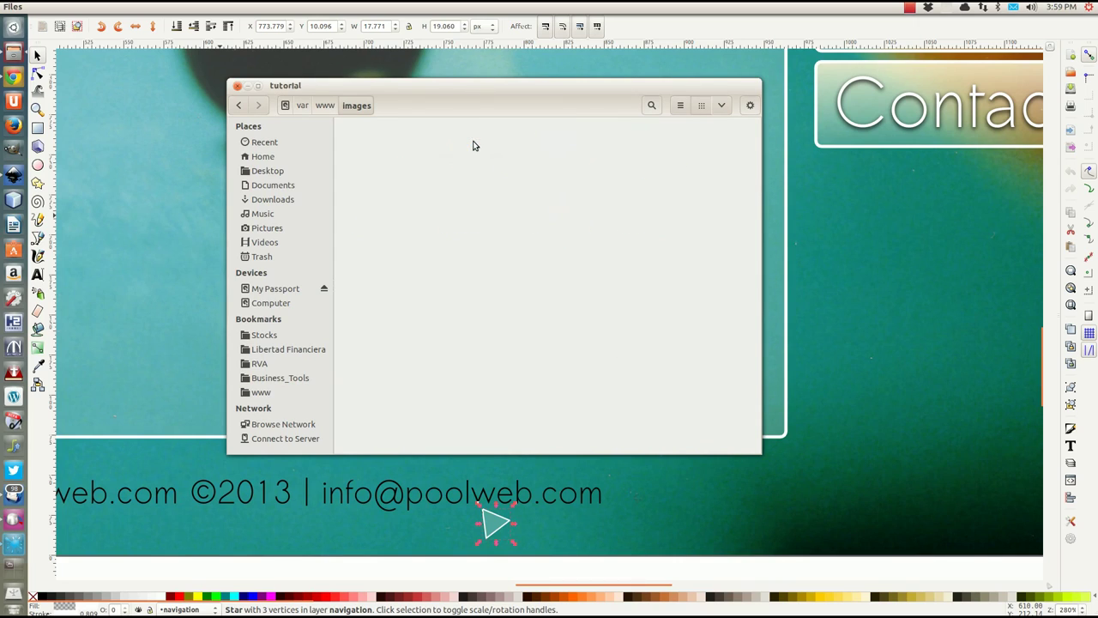
key("ctrl+v")
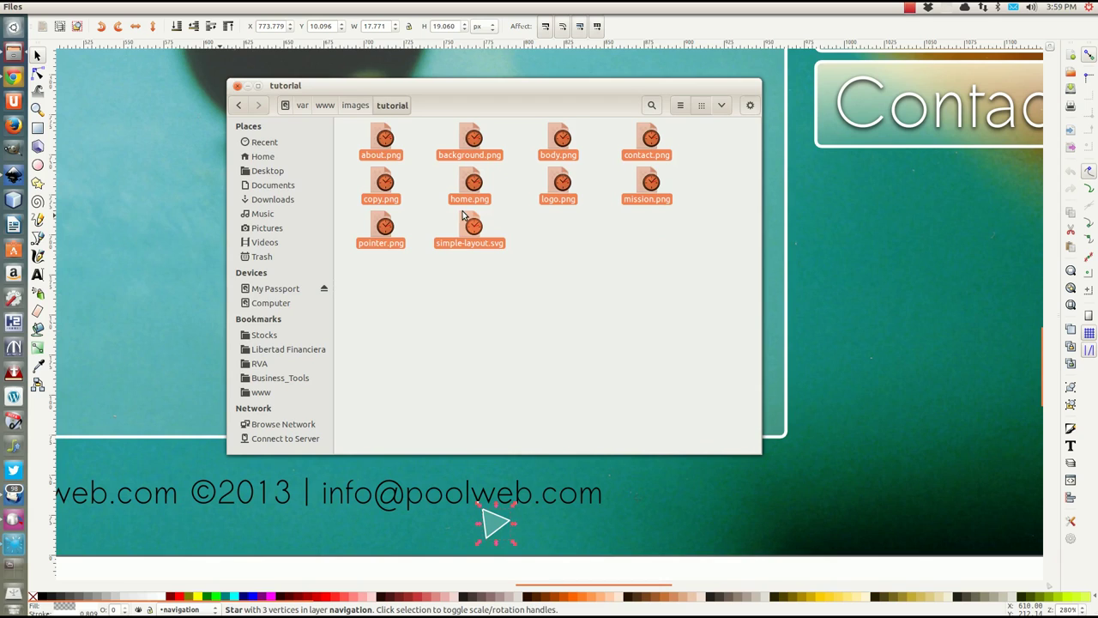
left_click(521, 288)
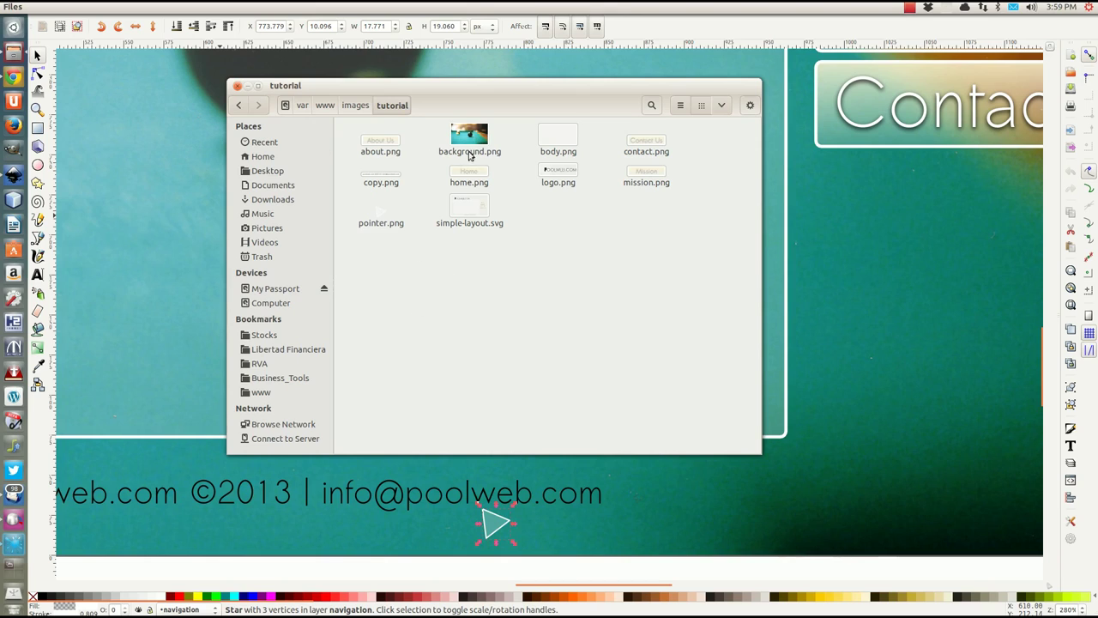
left_click(238, 86)
- Save and quit Inkscape, dismiss the internal-error report ignoring future ones, and launch NetBeans
key("ctrl+s")
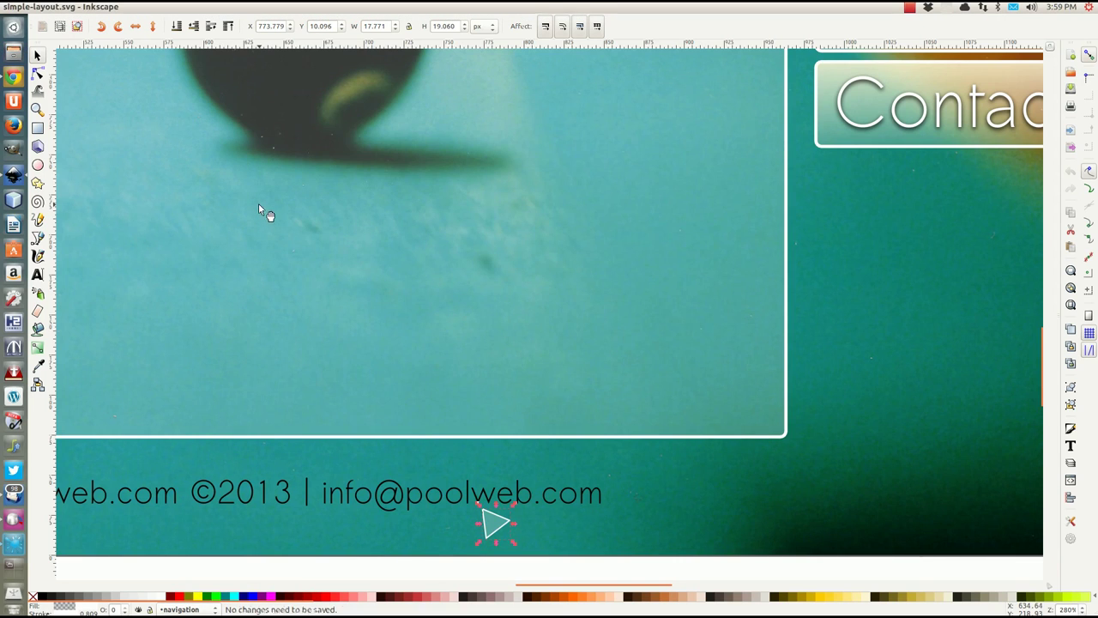
key("ctrl+q")
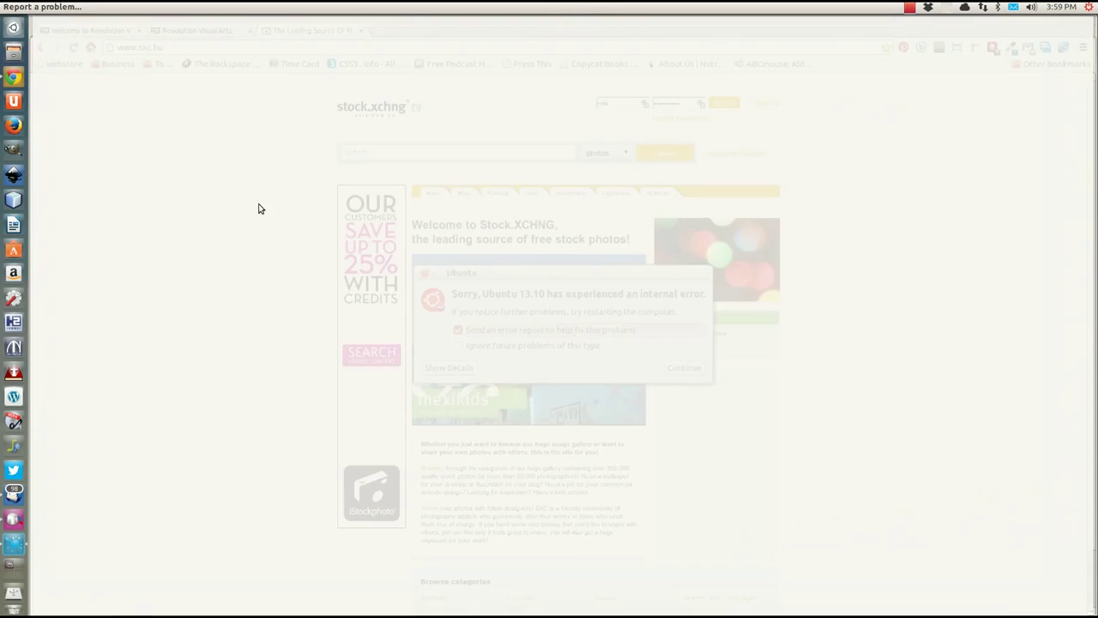
left_click(458, 345)
left_click(684, 367)
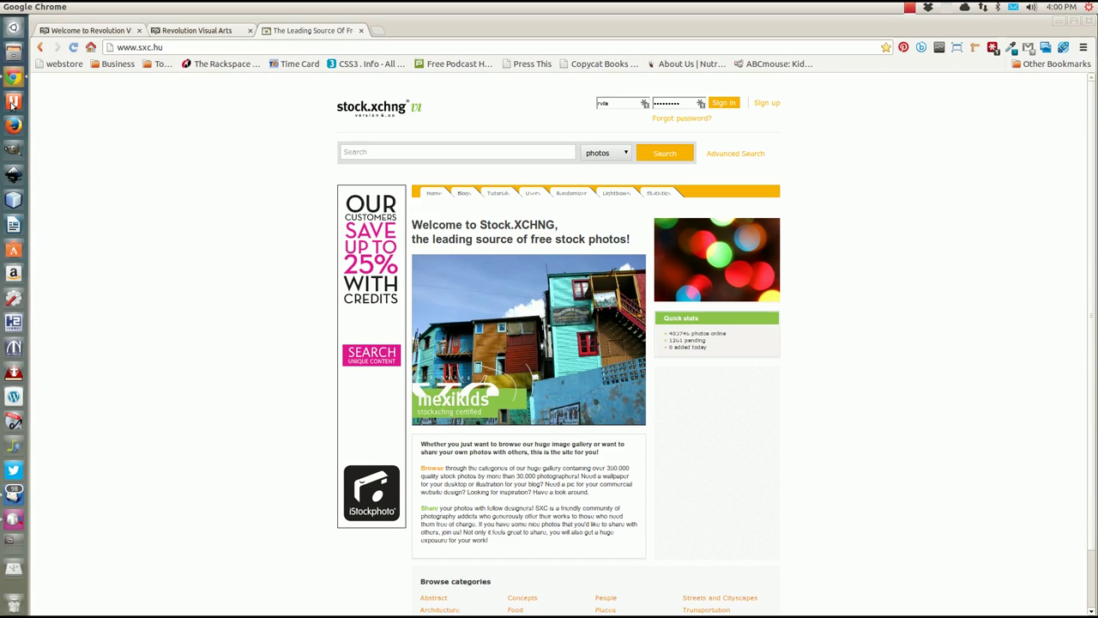
left_click(14, 199)
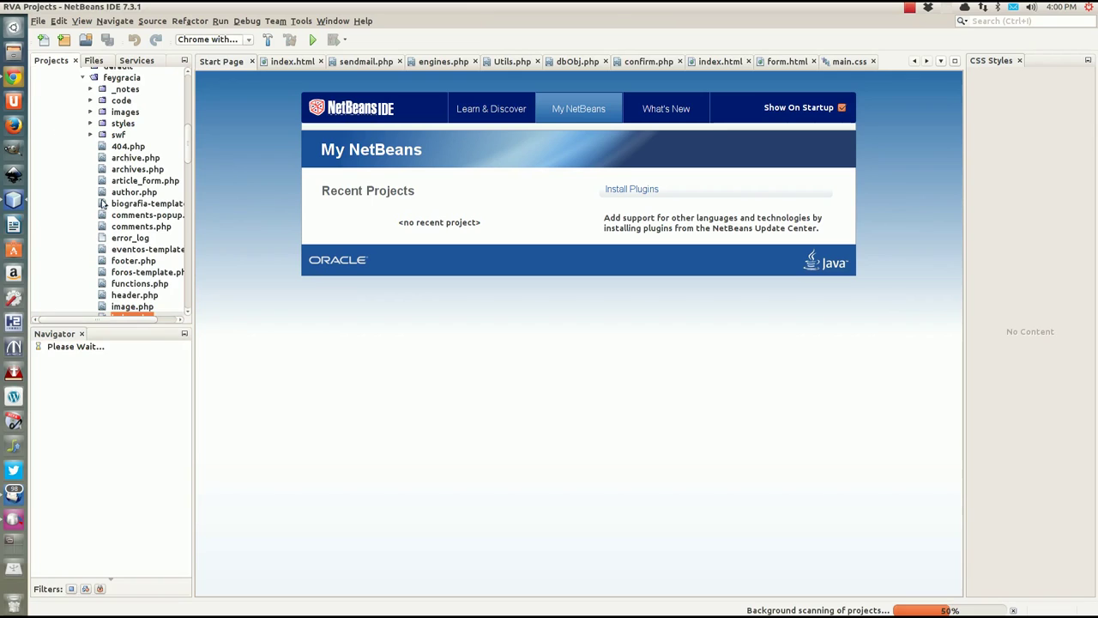
- Tidy the project tree by collapsing feygracia and checking the images folder
scroll(110, 215, "down", 4)
scroll(110, 215, "up", 5)
scroll(95, 180, "up", 5)
scroll(77, 146, "up", 3)
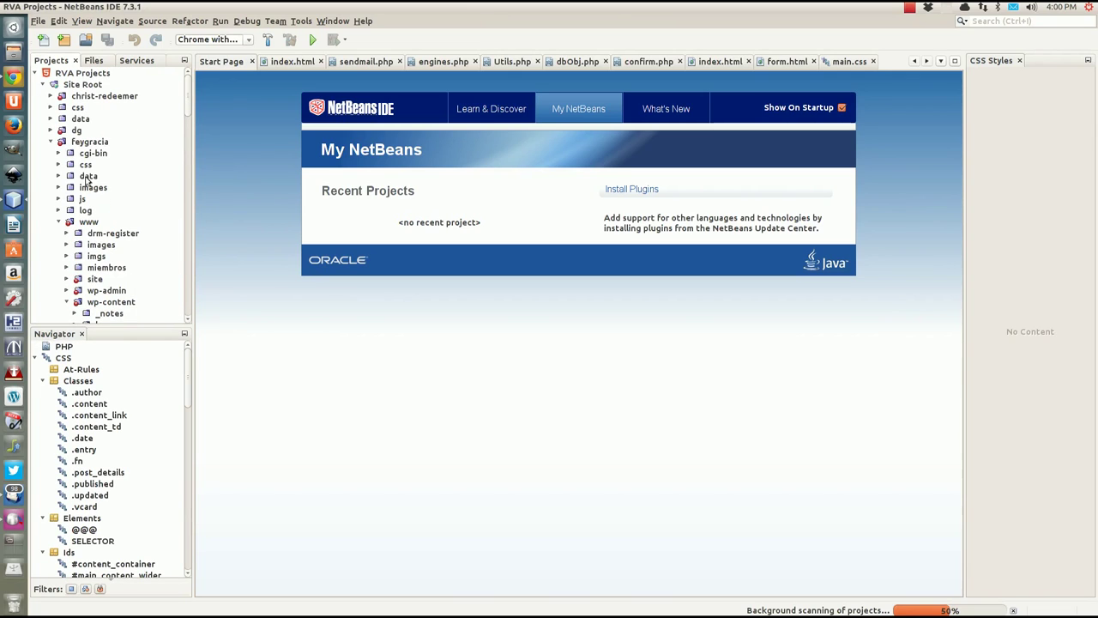
left_click(51, 142)
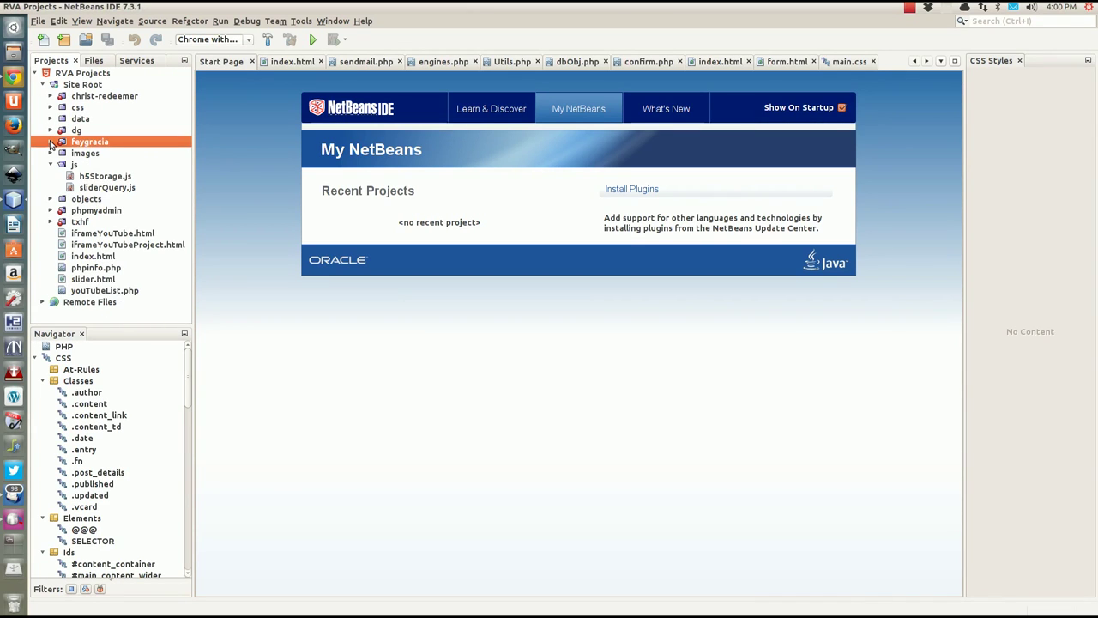
left_click(51, 152)
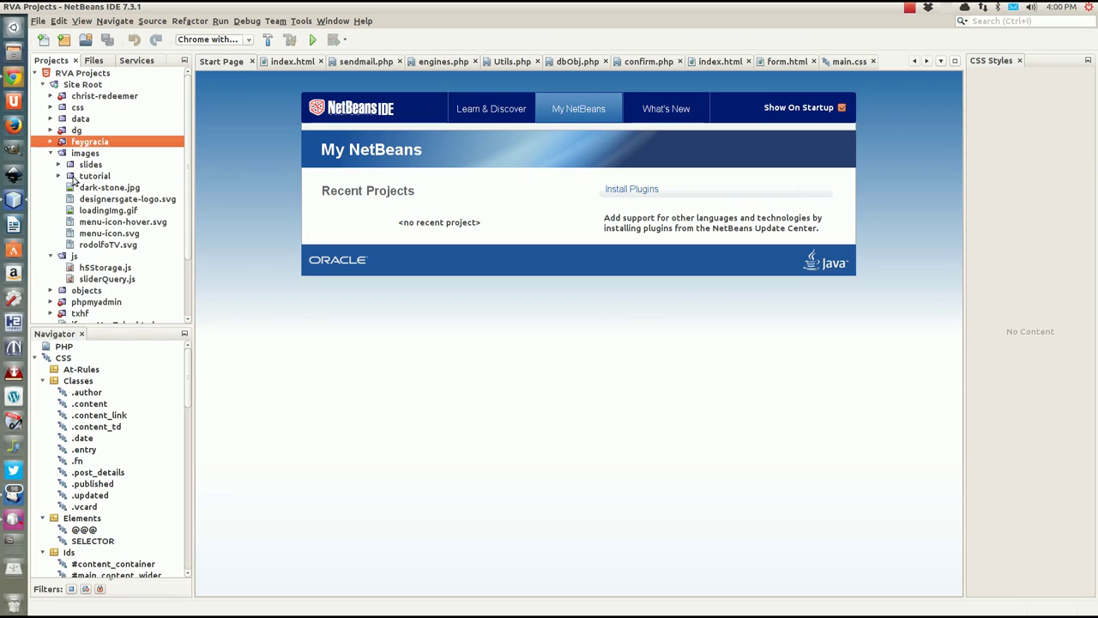
left_click(52, 152)
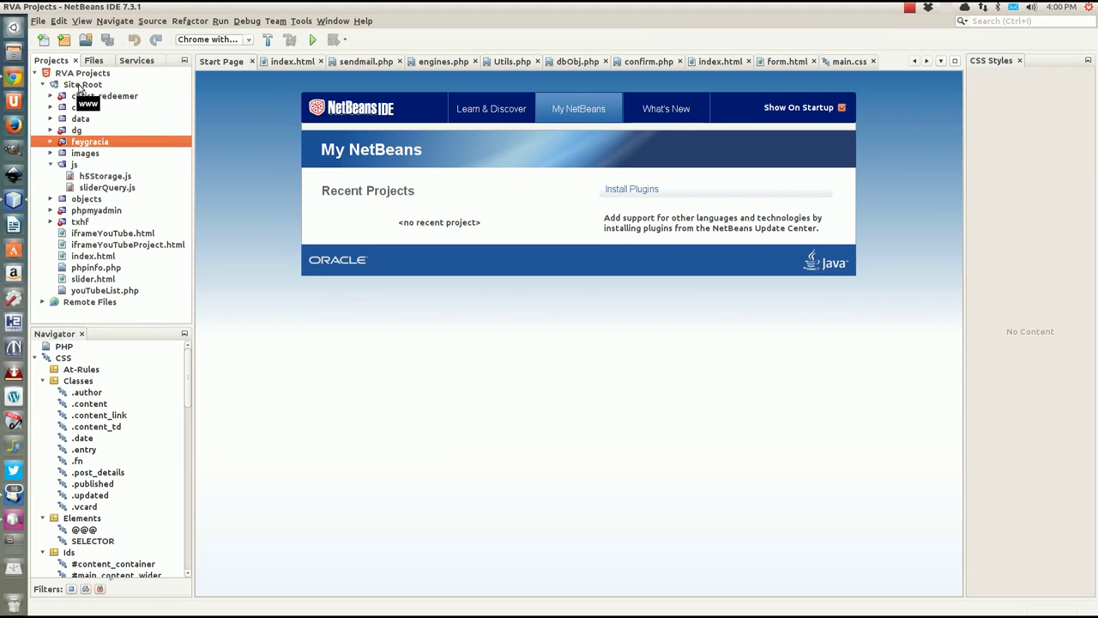
- Create a new HTML file named inkscape_layout in Site Root
right_click(79, 87)
mouse_move(112, 92)
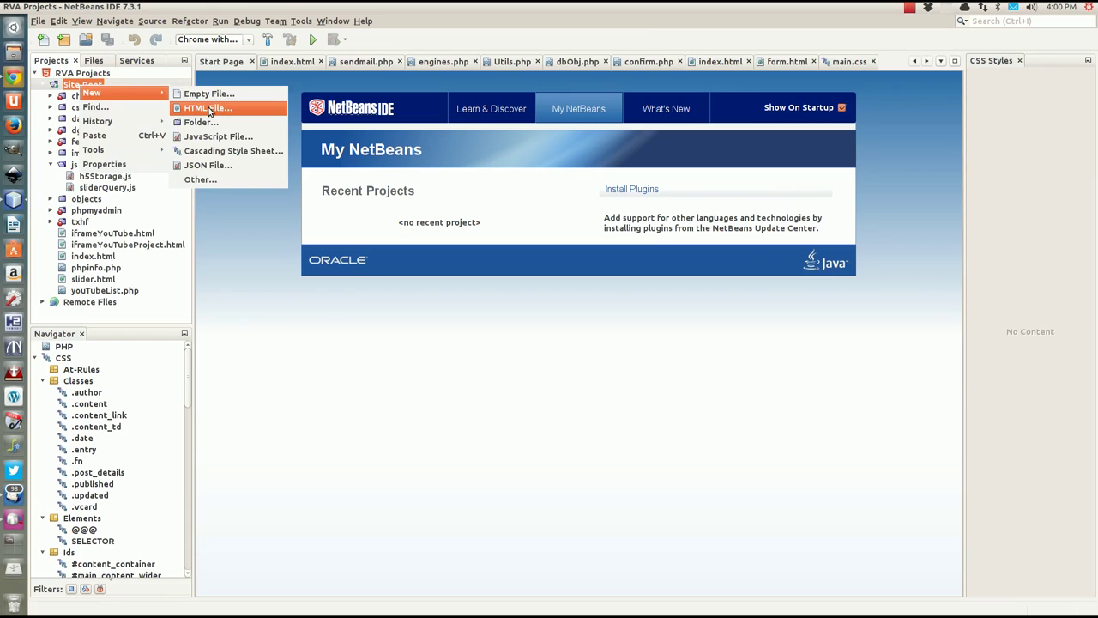
left_click(209, 108)
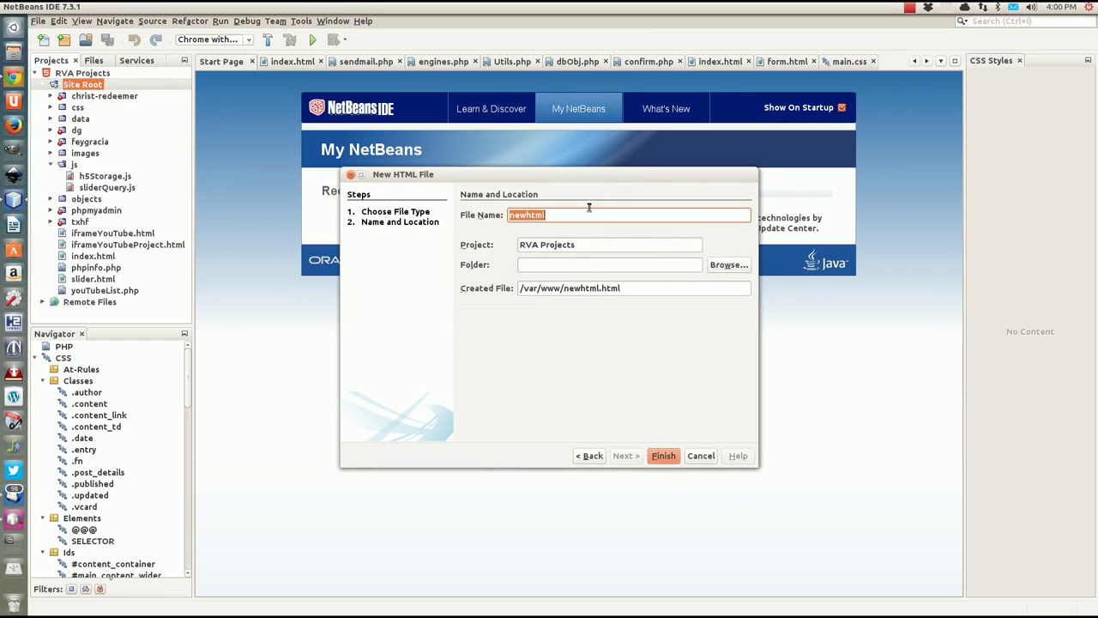
type("i")
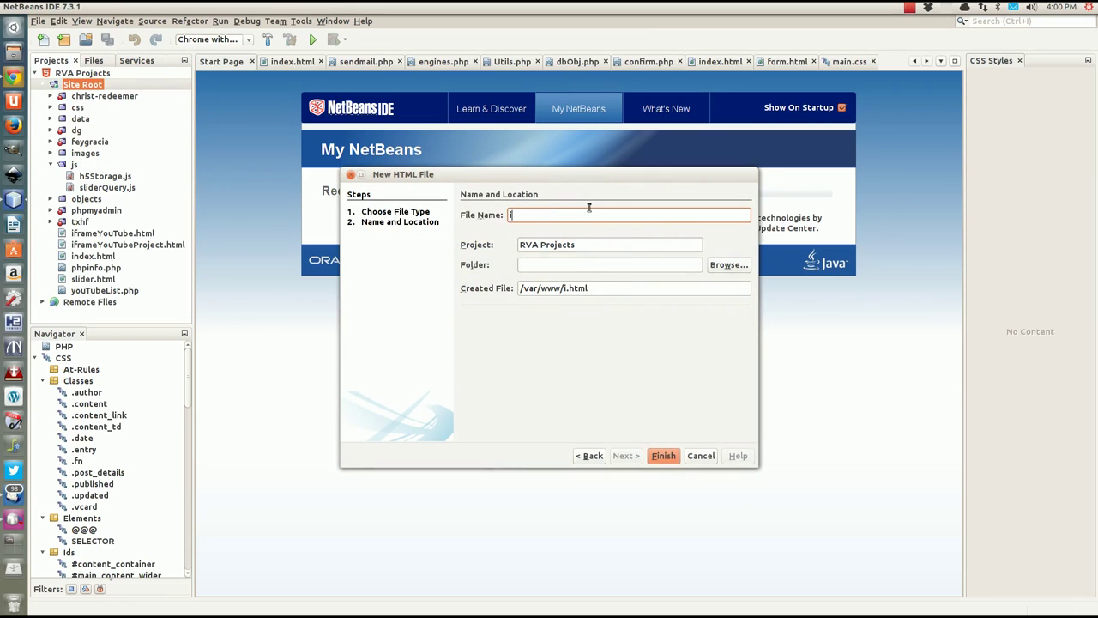
type("nksc")
type("ape_")
type("layout")
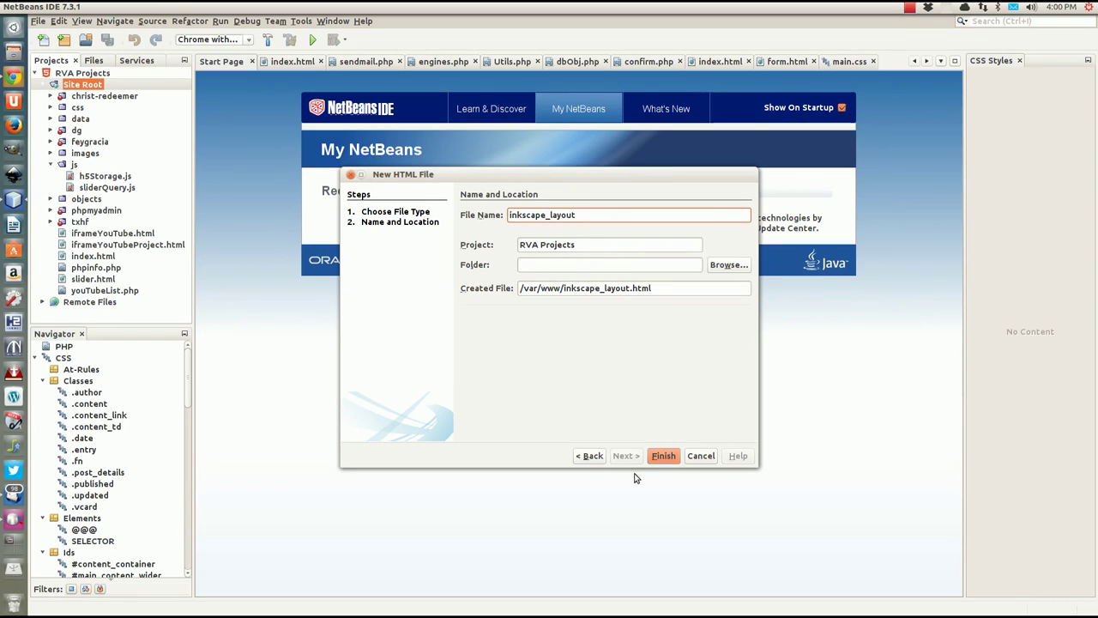
left_click(663, 457)
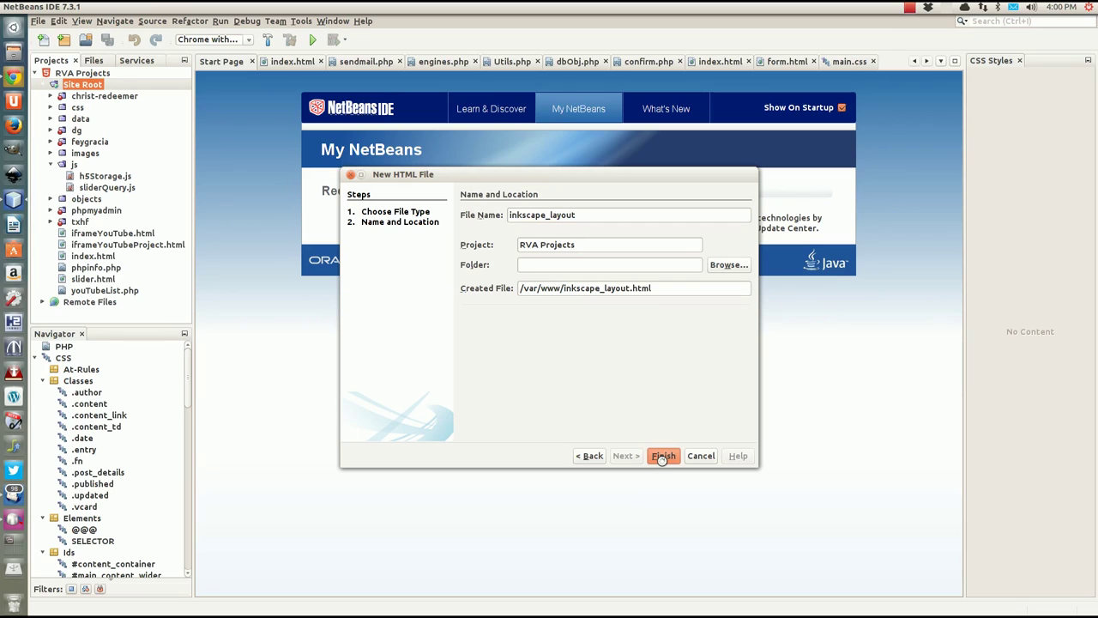
left_click(661, 457)
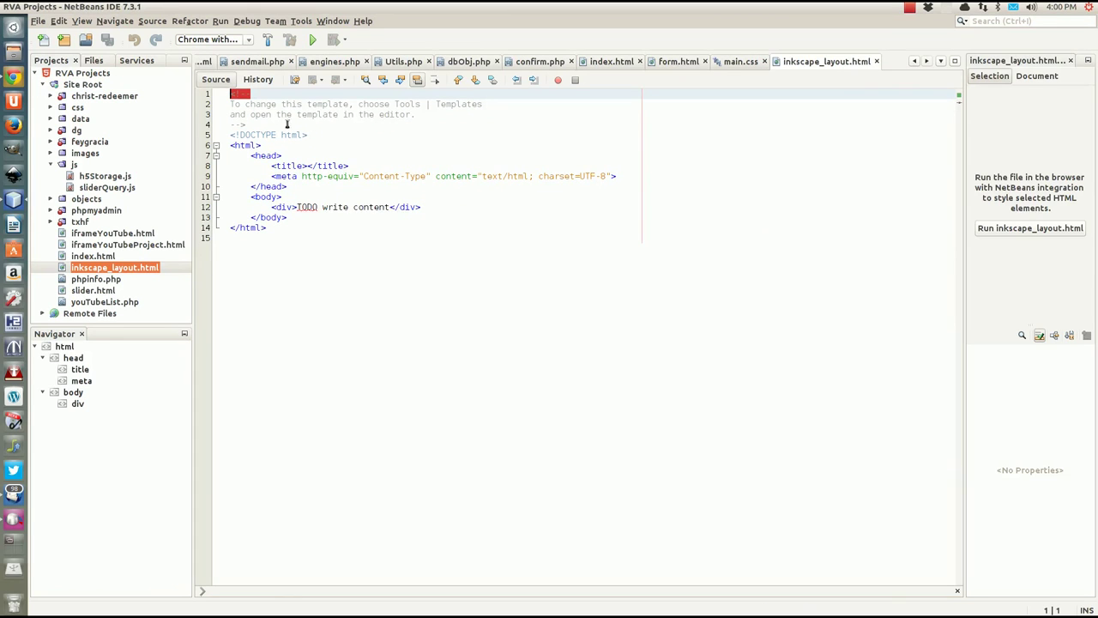
- Delete the template comment and title the page 'Inkscape Layout Tutorial'
mouse_move(230, 93)
left_mouse_down()
mouse_move(248, 126)
mouse_move(227, 107)
left_mouse_up()
key("Delete")
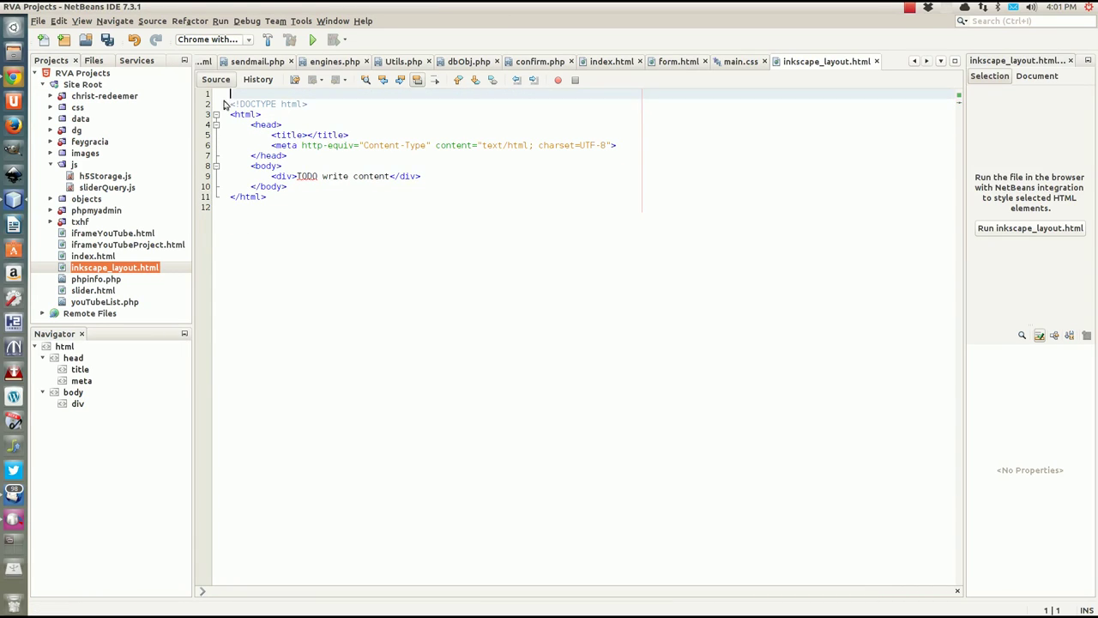
key("Delete")
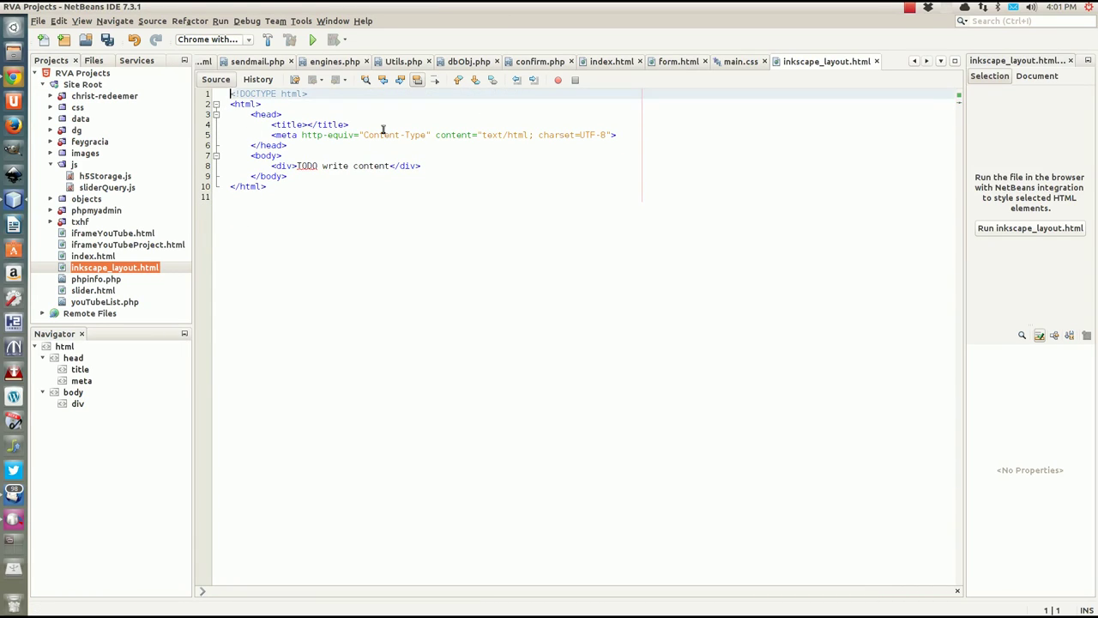
left_click(310, 125)
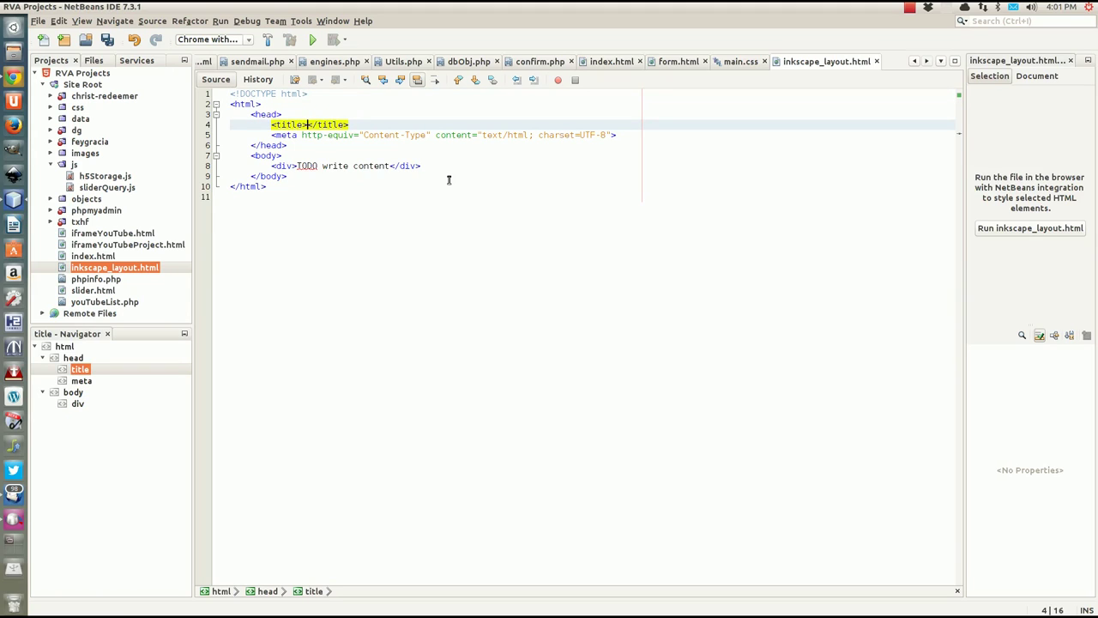
type("Inkscap")
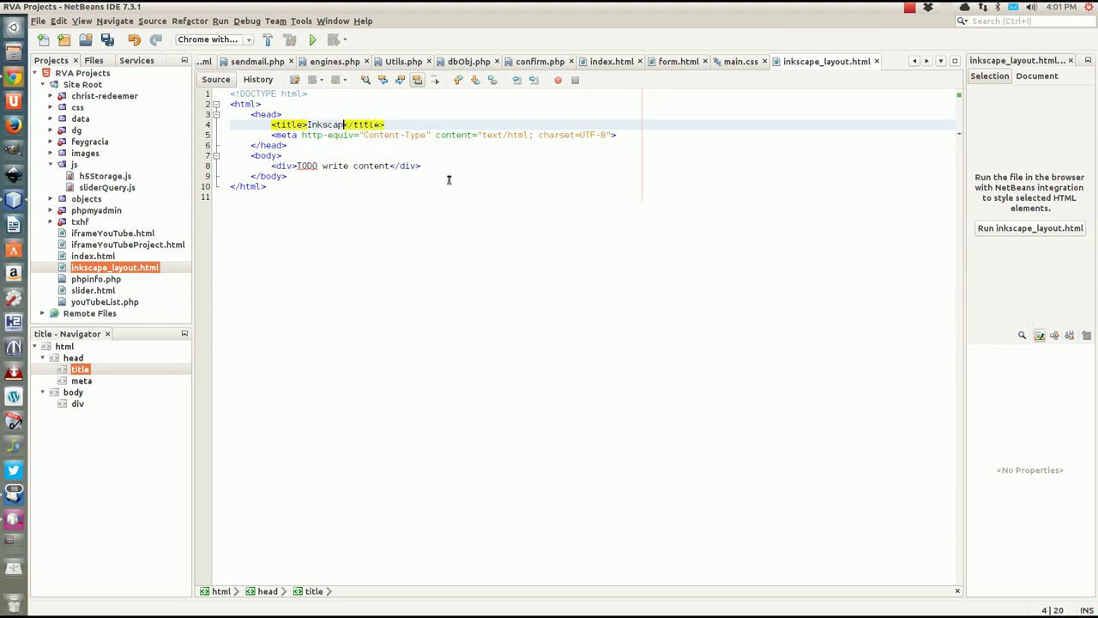
type("e Layout")
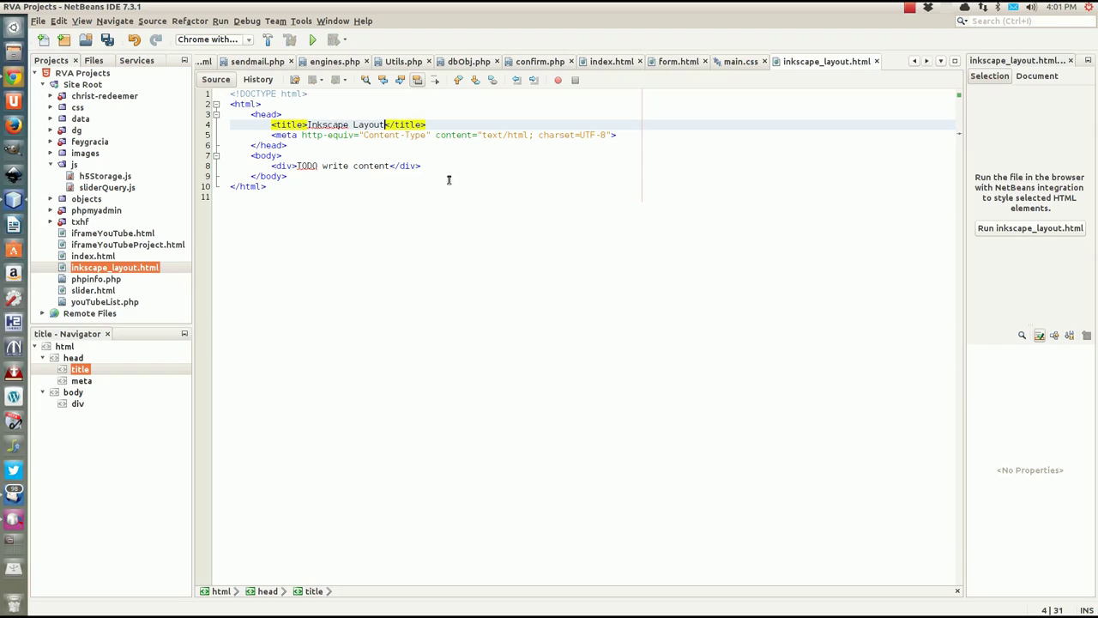
type(" Tutrial")
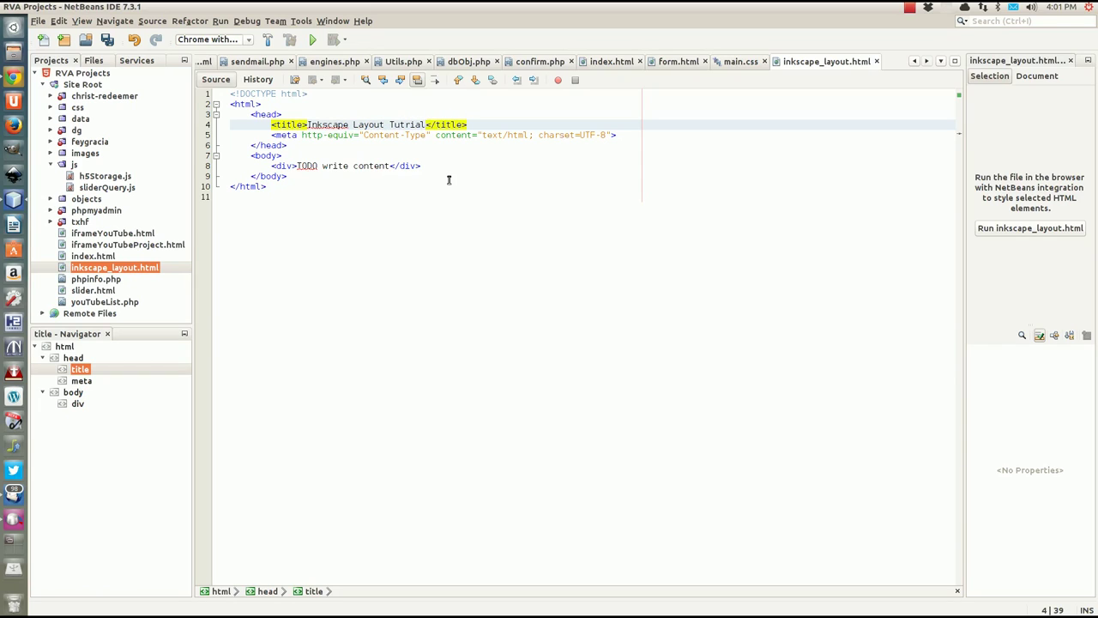
key("BackSpace")
key("BackSpace")
key("BackSpace")
key("BackSpace")
type("orial")
- Begin a style tag on a new line after the meta tag
left_click(623, 138)
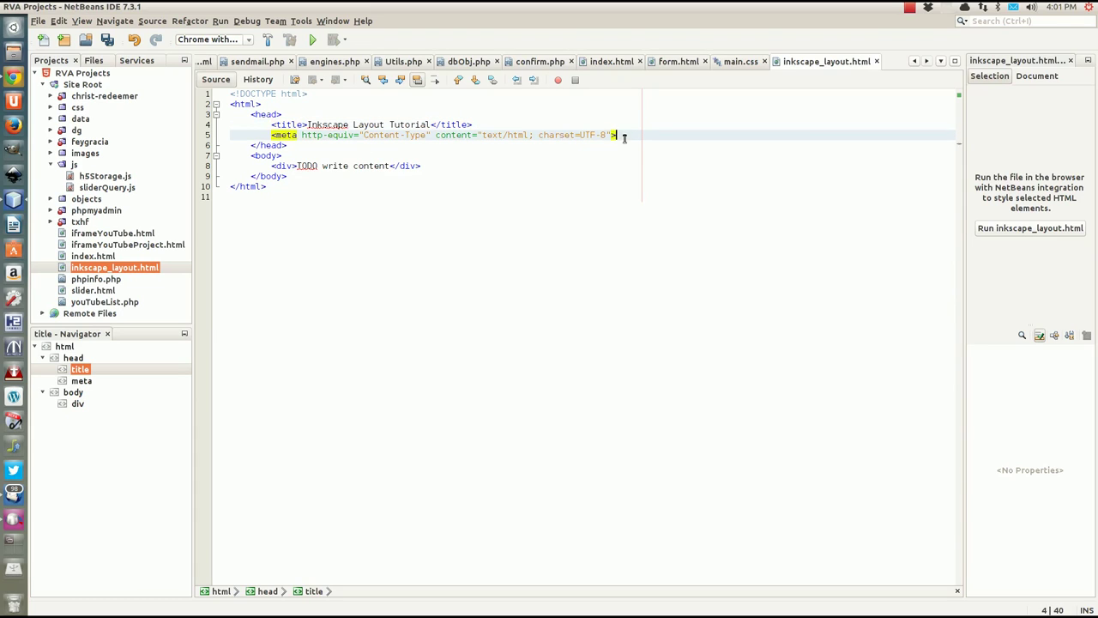
key("Return")
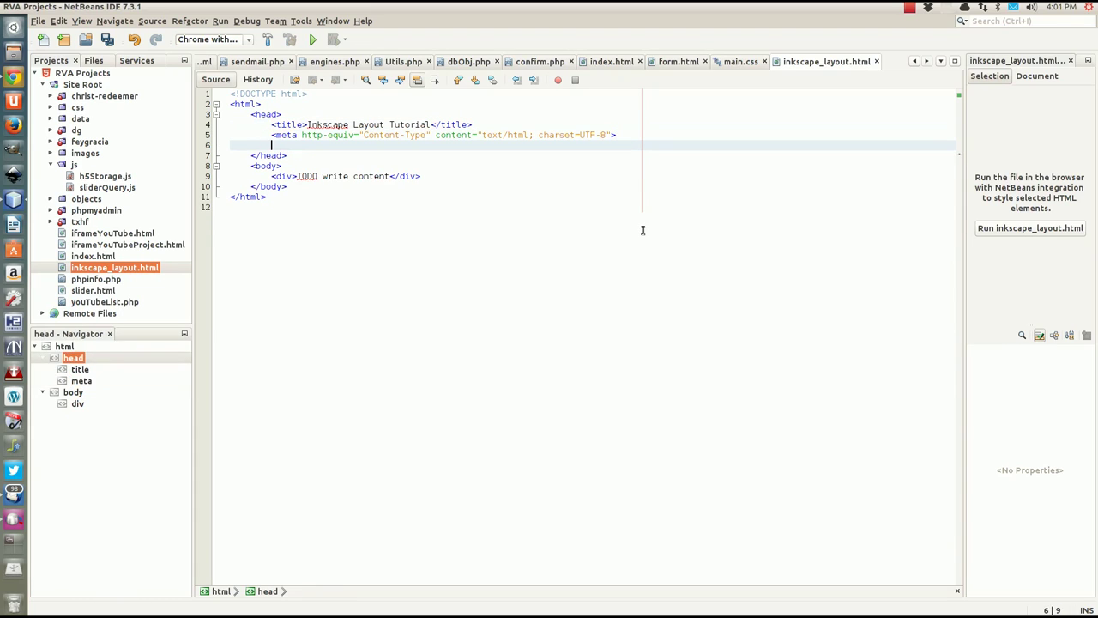
type("<style")
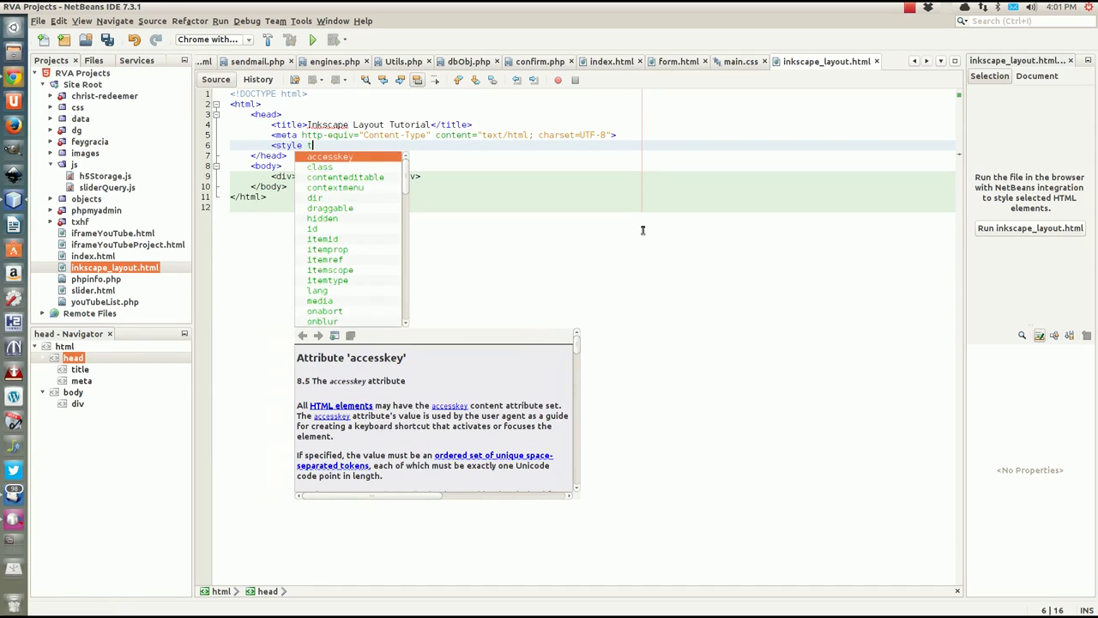
type(" type=\"")
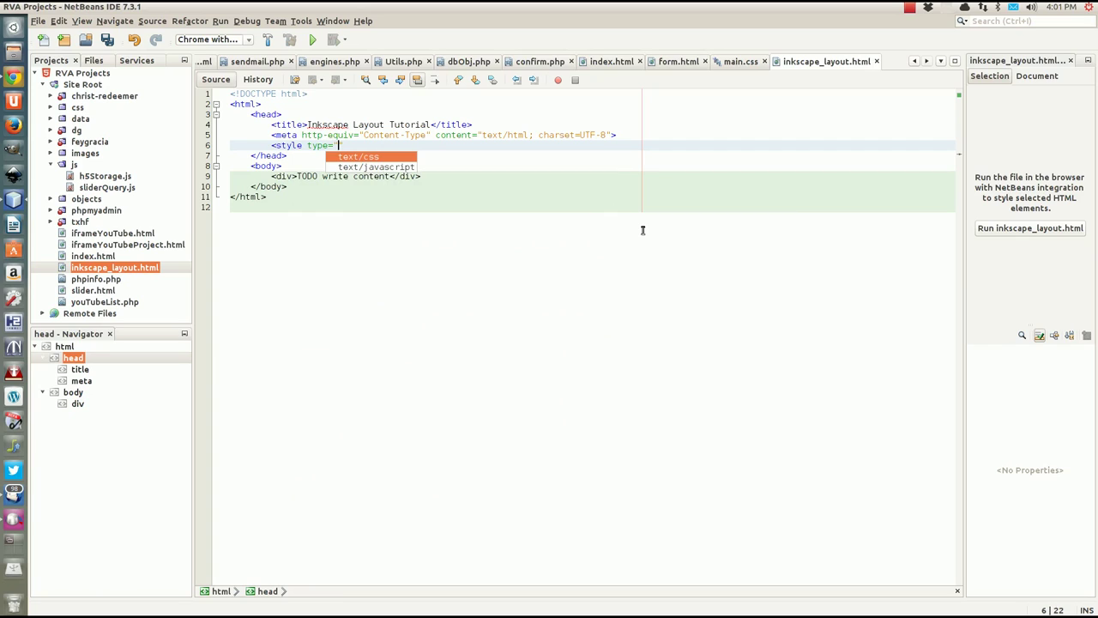
- Finish the text/css style block with a blank line inside it
key("Return")
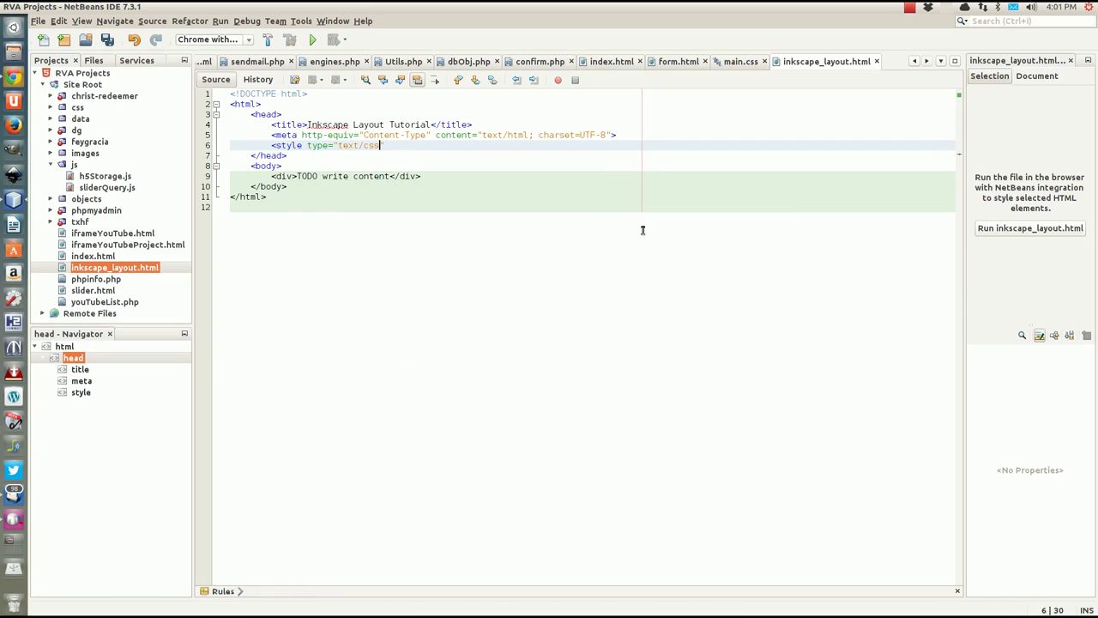
type("></style>")
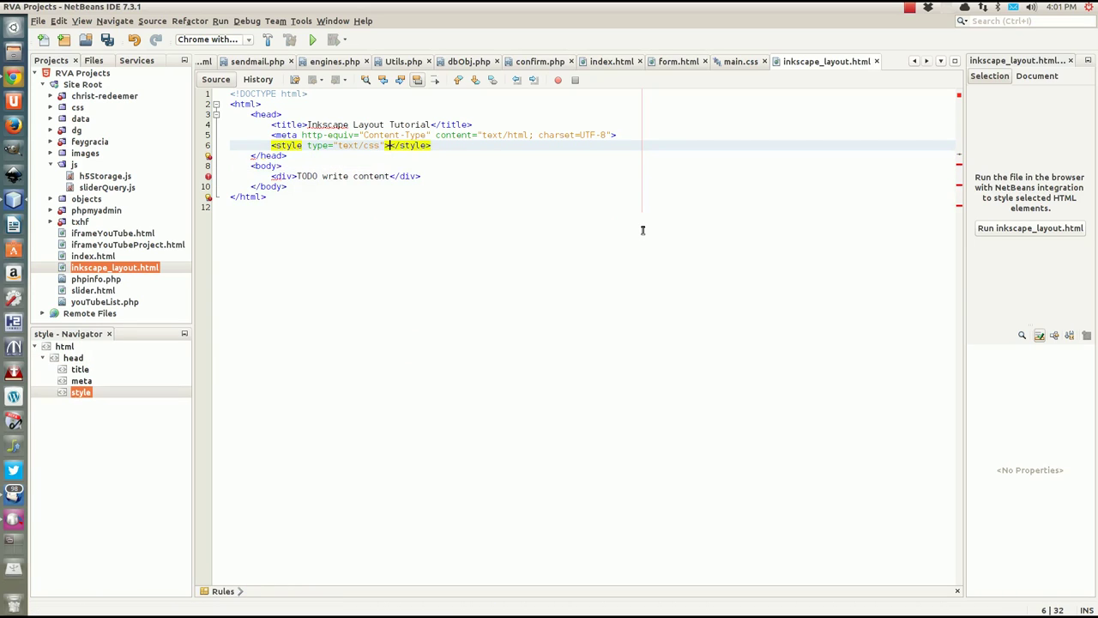
key("Return")
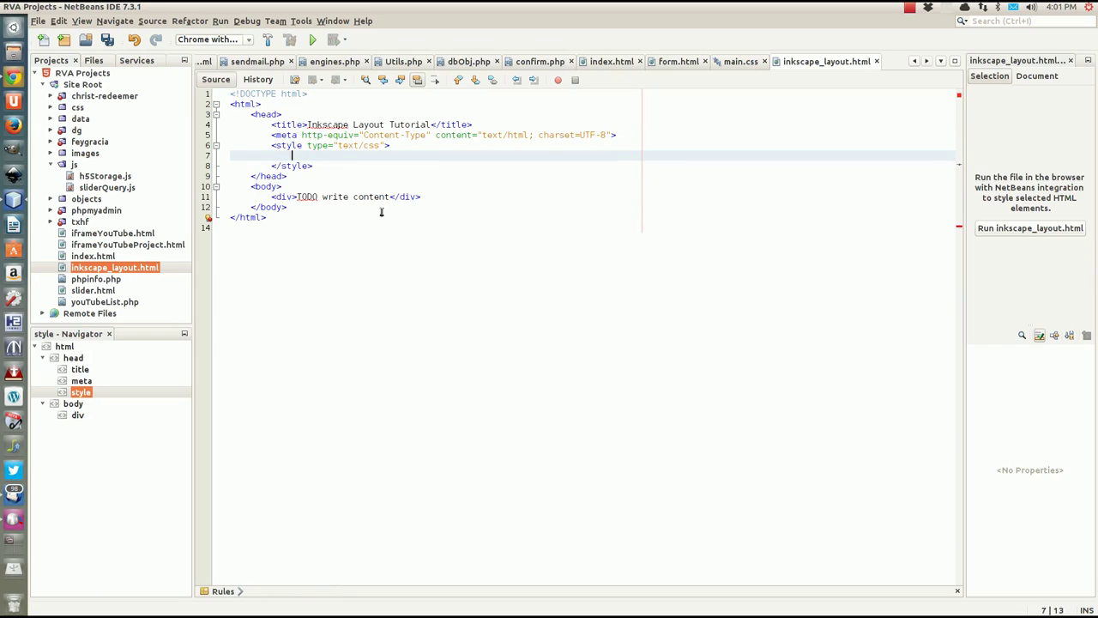
left_click(332, 164)
- Add a text/javascript script block above the style block, plus a blank line after meta
left_click(630, 135)
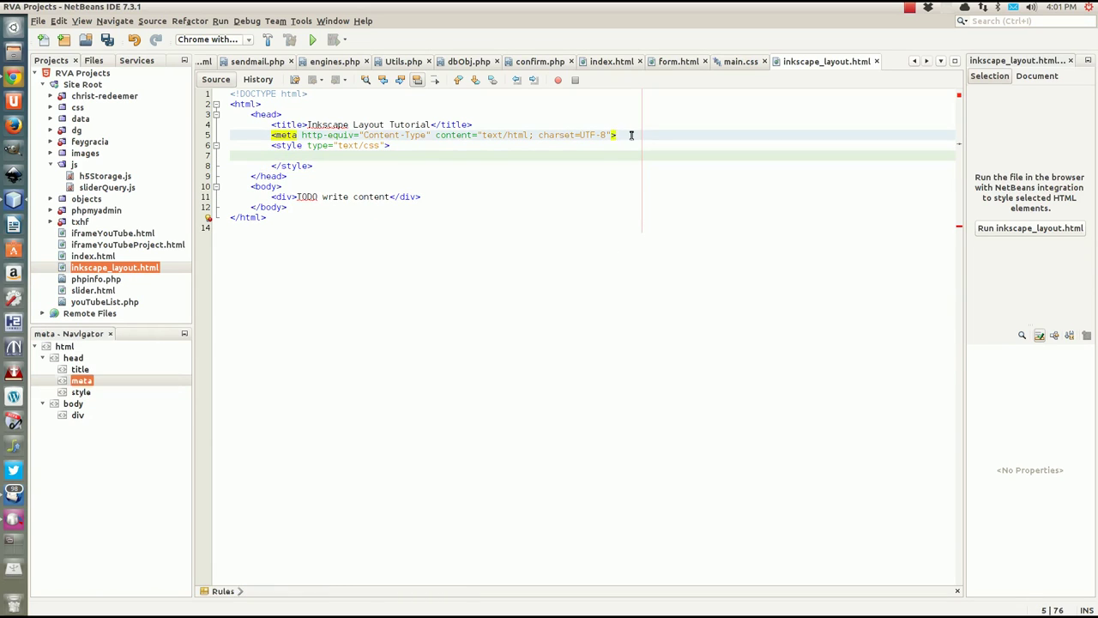
key("Return")
type("<")
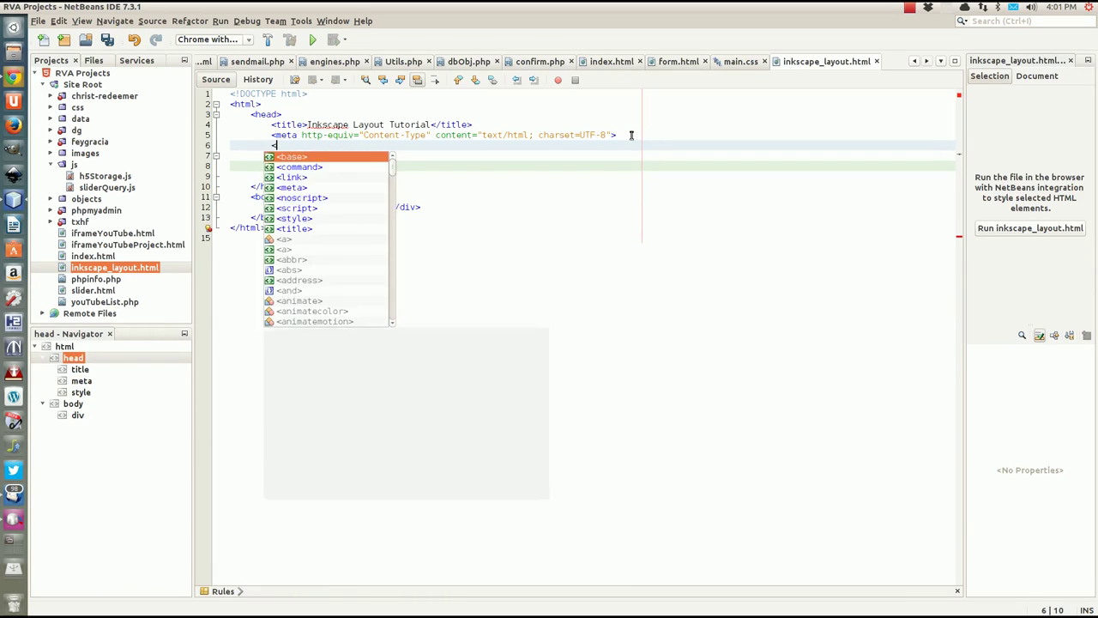
type("script")
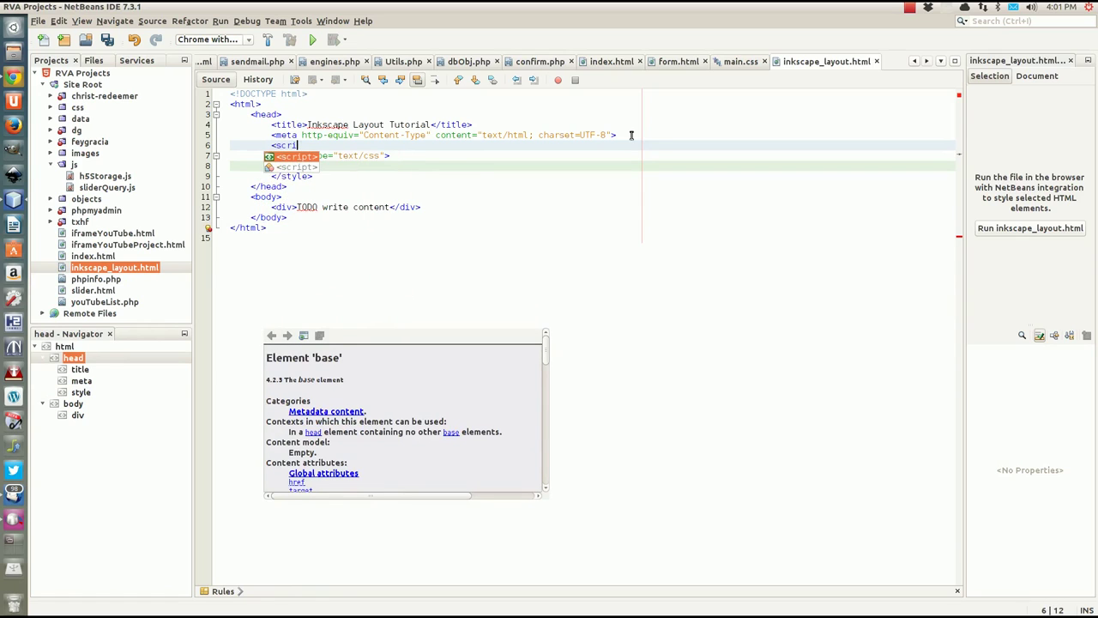
type(">>")
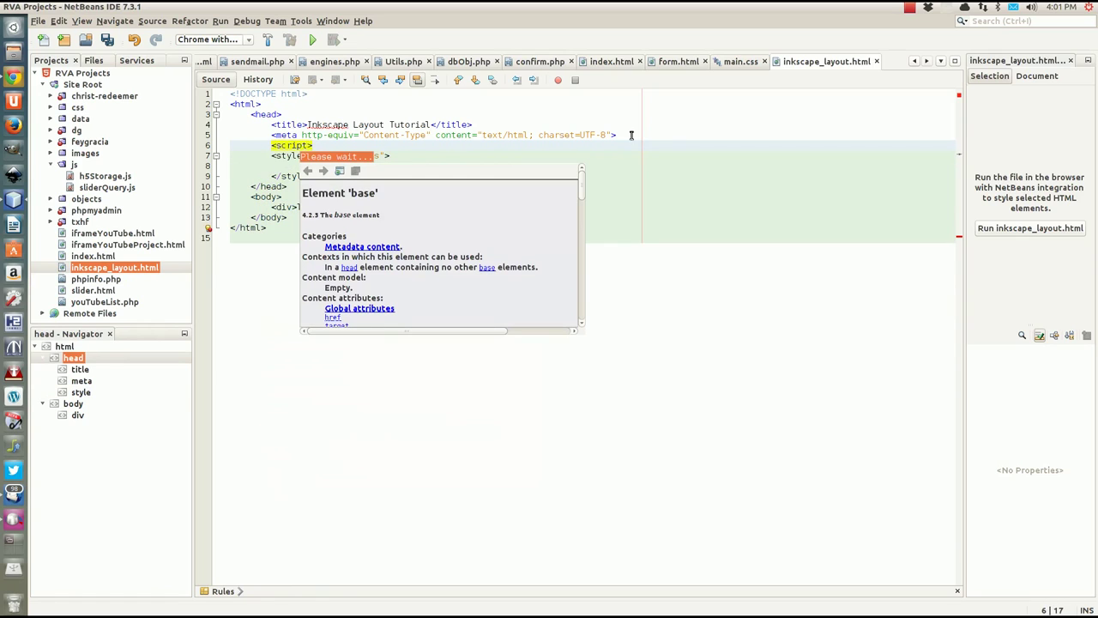
type("</script")
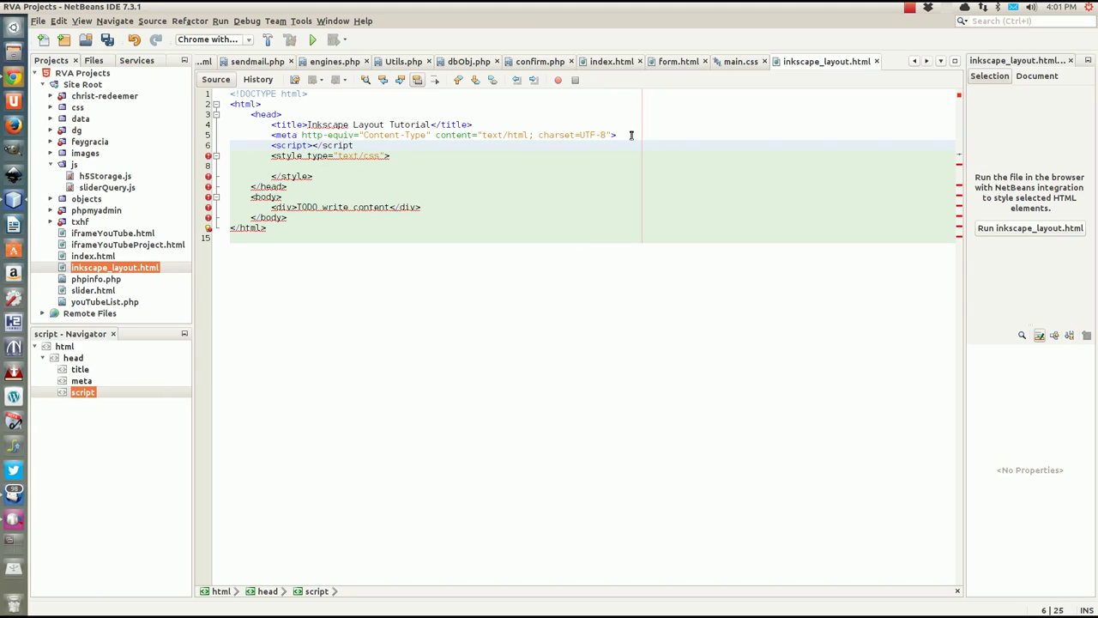
type(">")
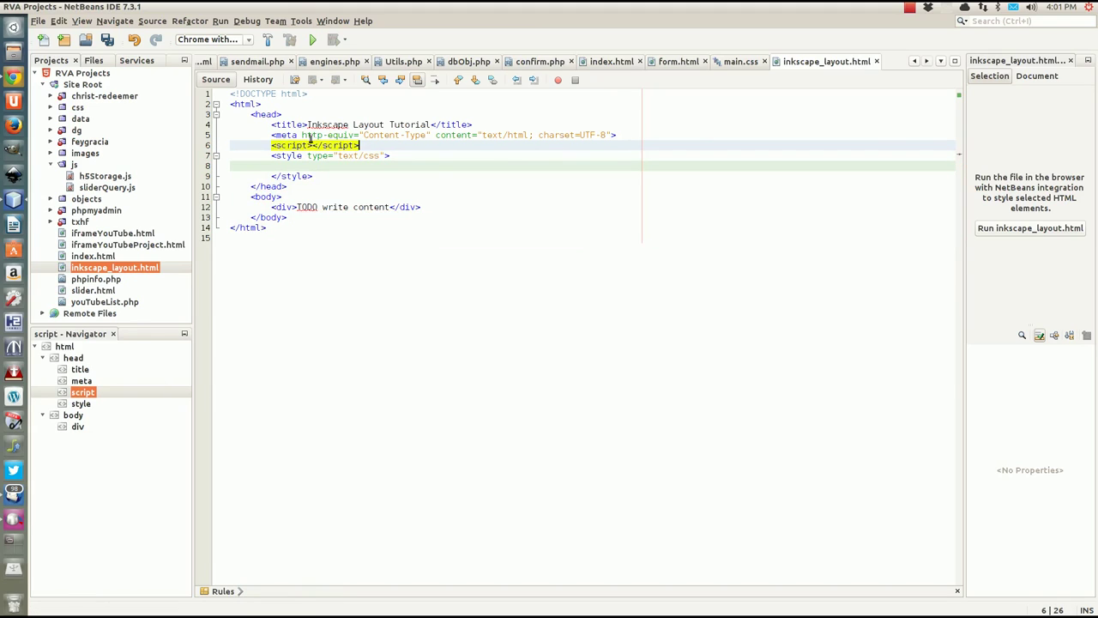
left_click(312, 146)
type("type=")
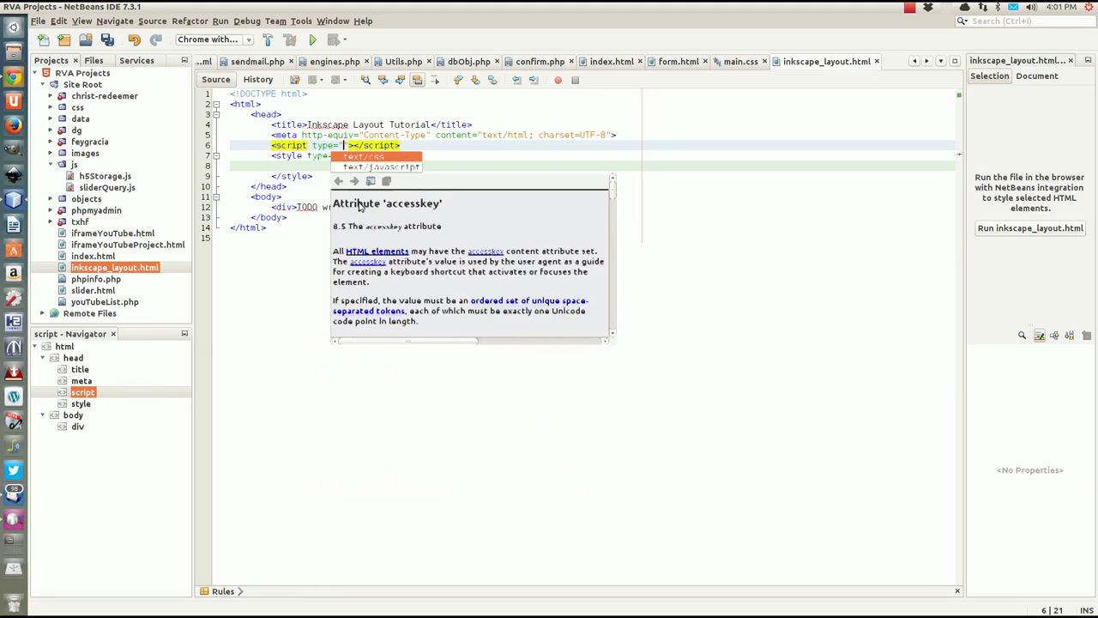
key("Down")
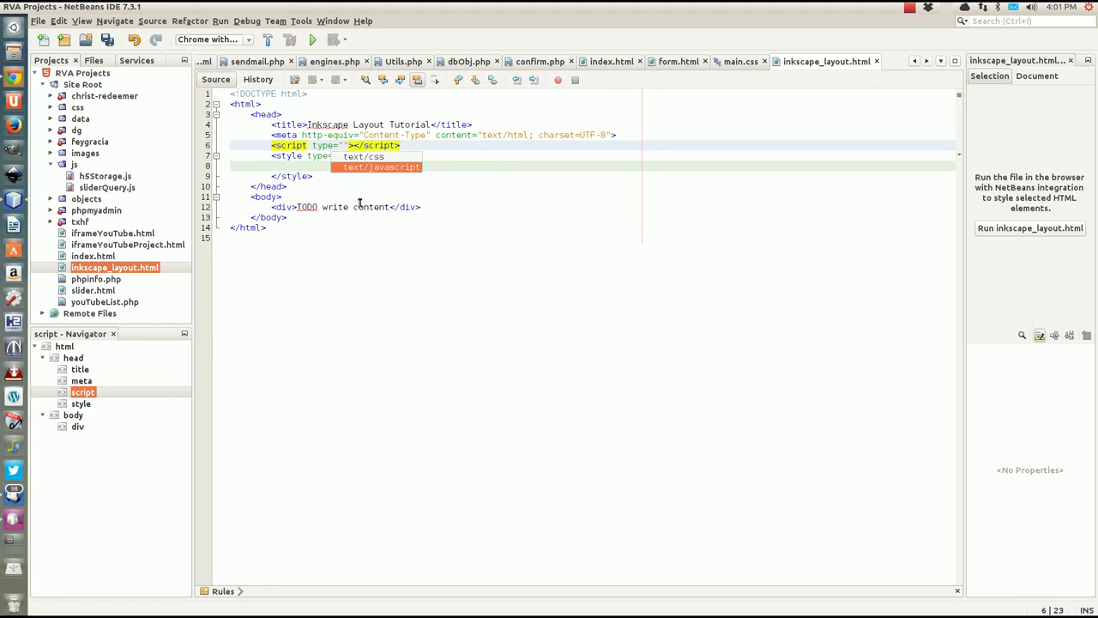
key("Return")
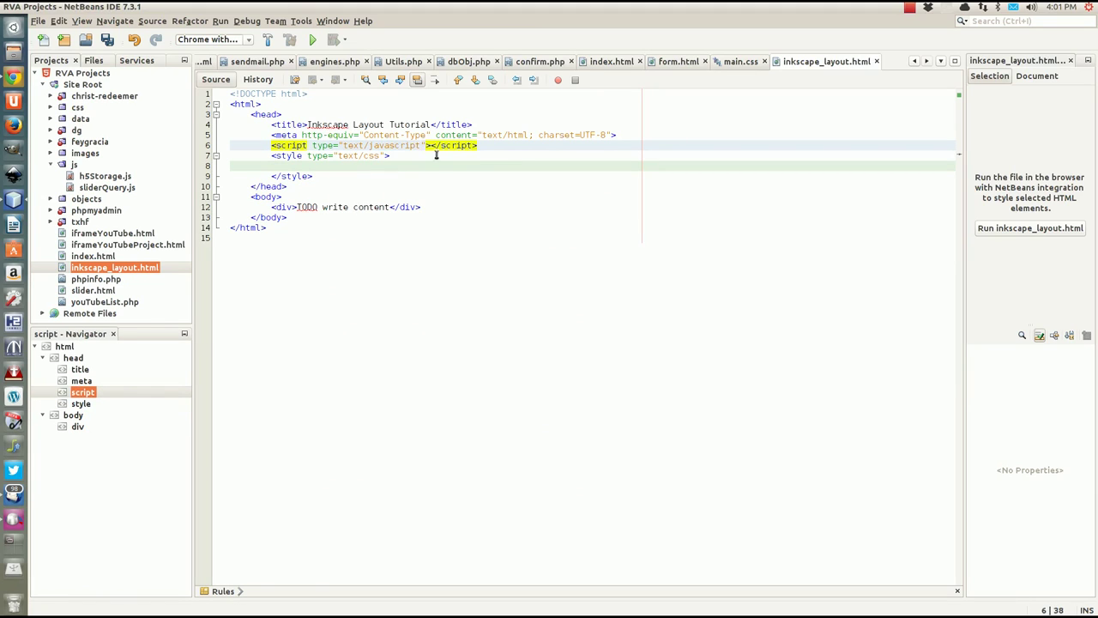
left_click(430, 146)
key("Return")
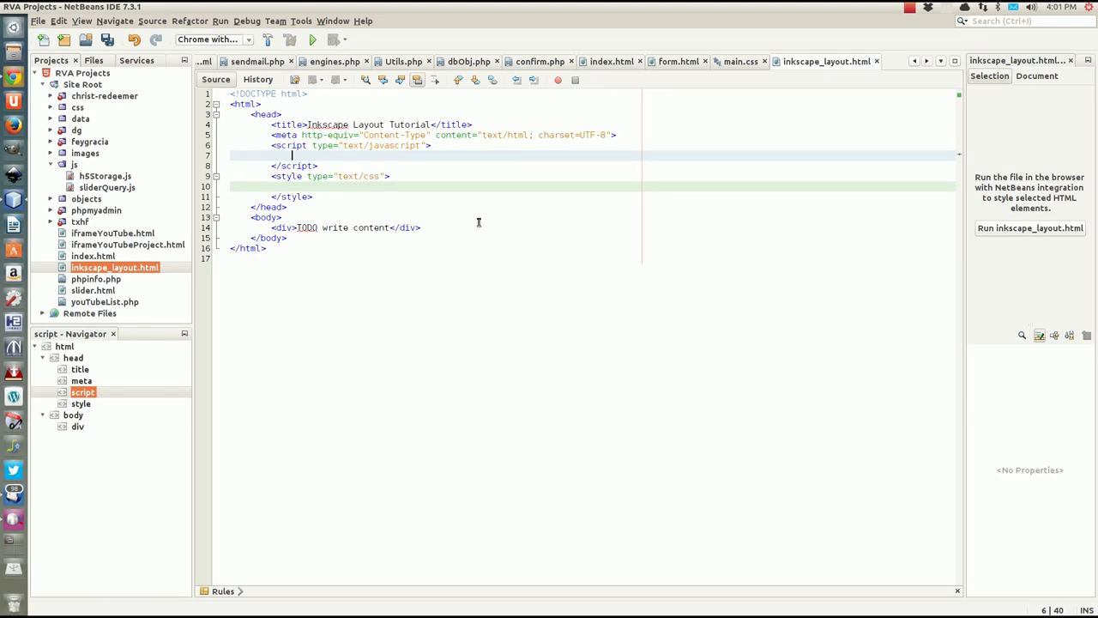
left_click(624, 138)
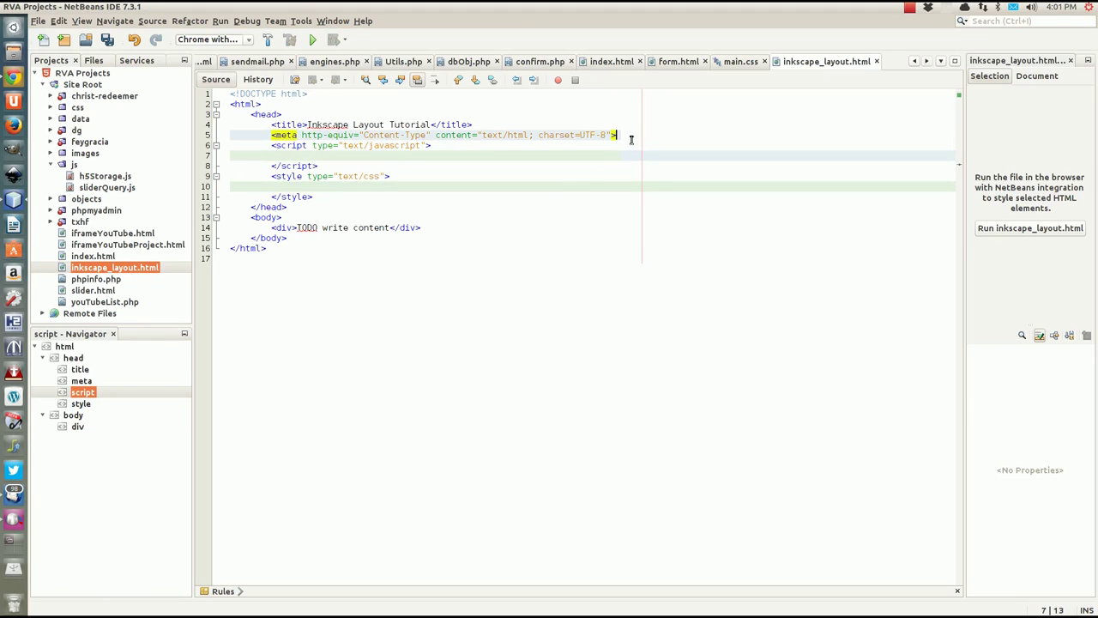
key("Return")
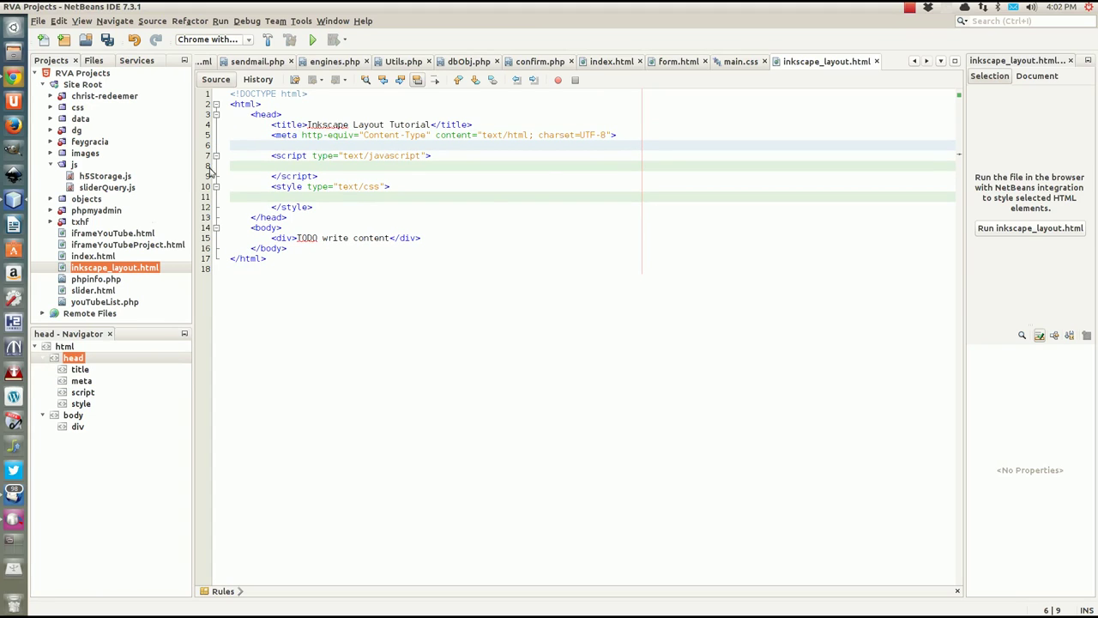
- Search for 'google jquery' in a new Chrome tab
left_click(12, 76)
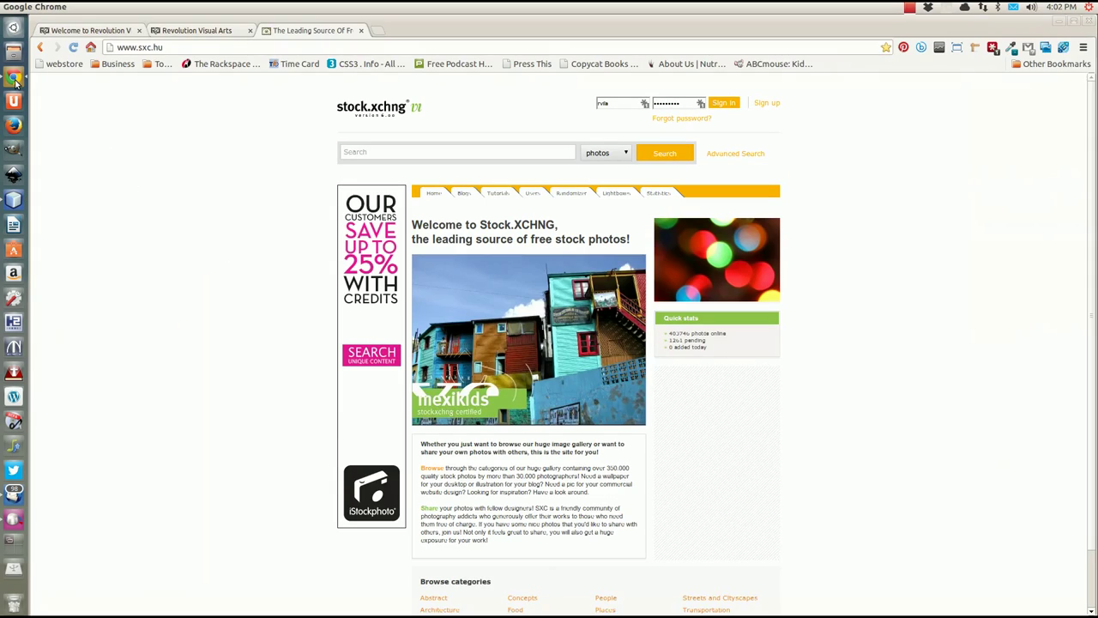
left_click(379, 30)
type("google")
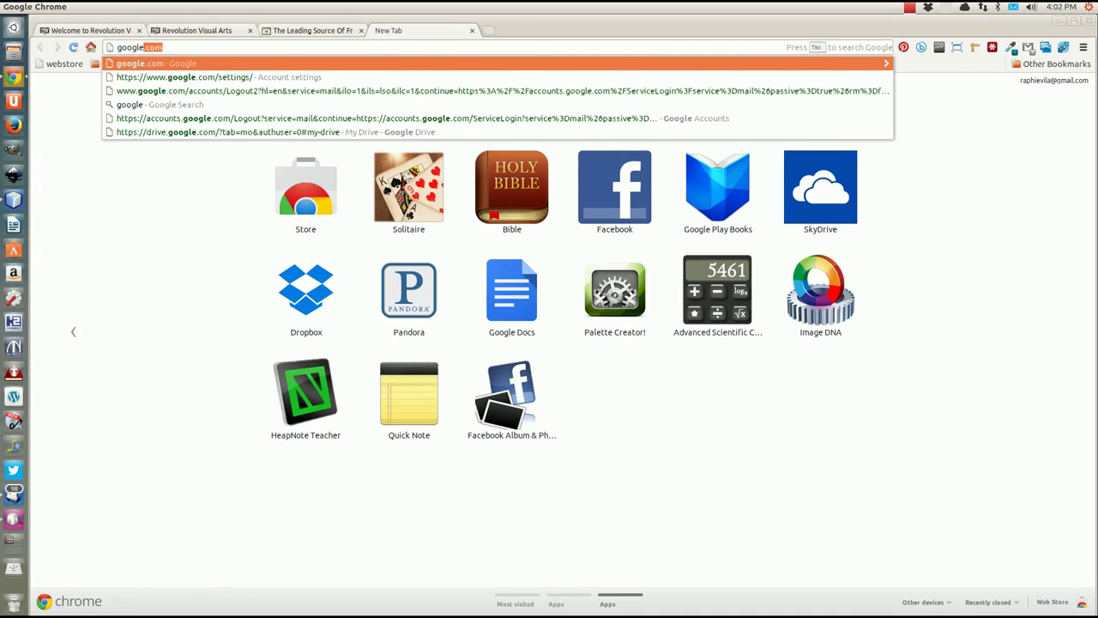
key("BackSpace")
key("BackSpace")
key("BackSpace")
key("BackSpace")
key("BackSpace")
key("BackSpace")
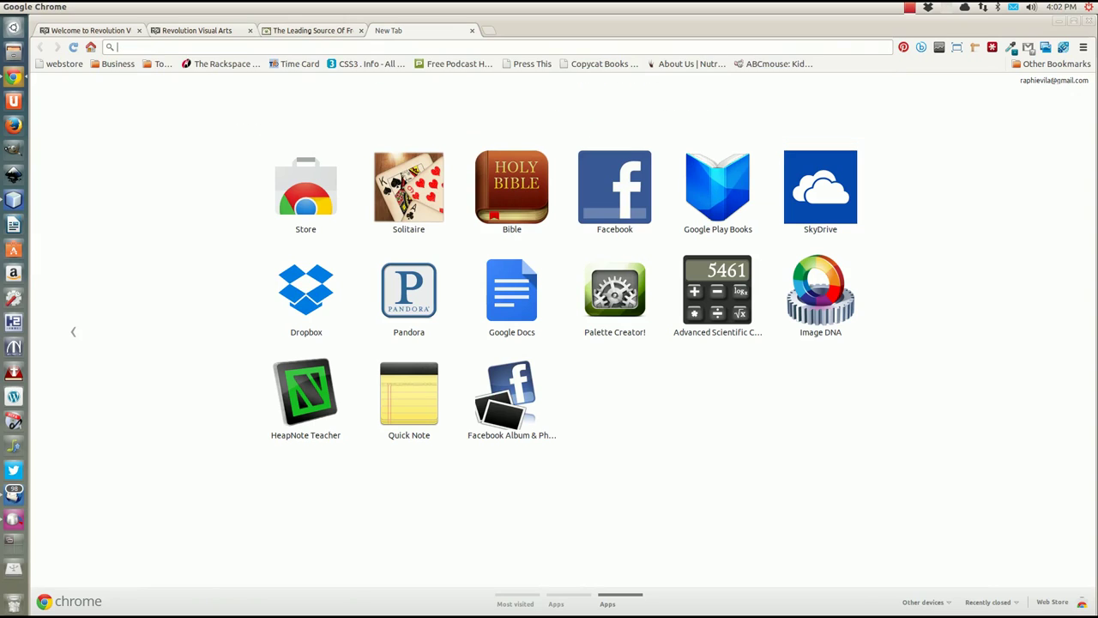
type("g")
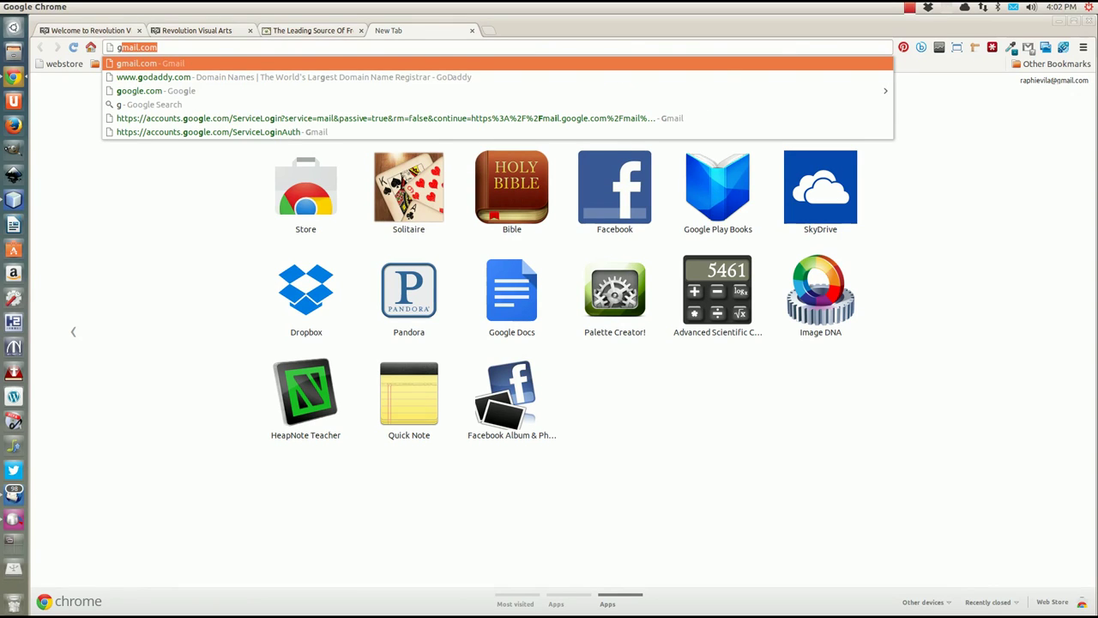
type("ooble")
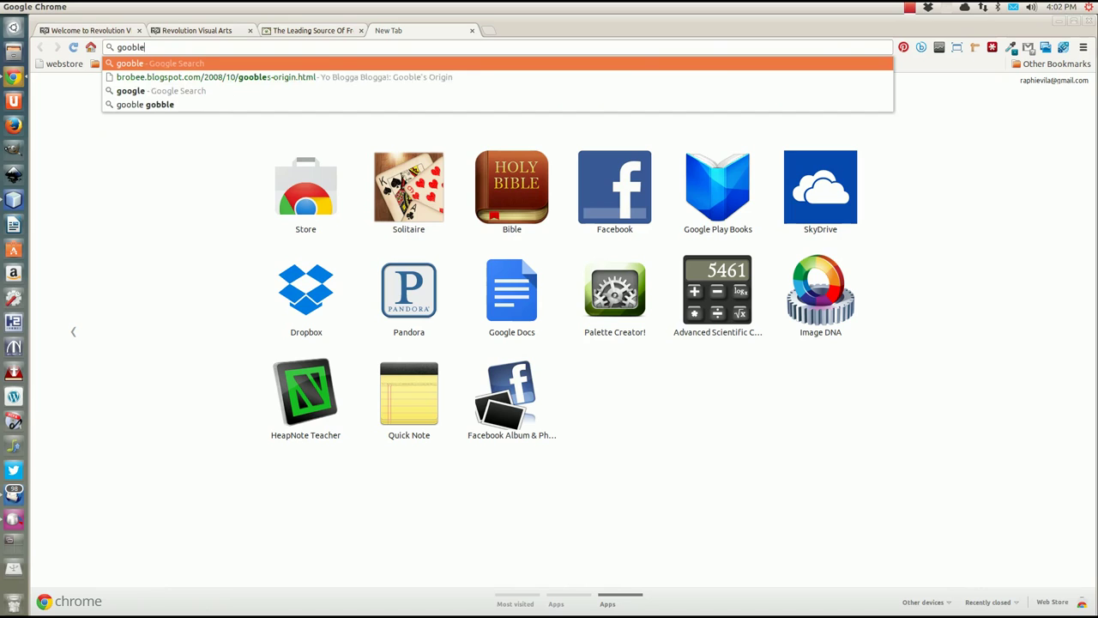
key("BackSpace")
key("BackSpace")
key("BackSpace")
type("gle")
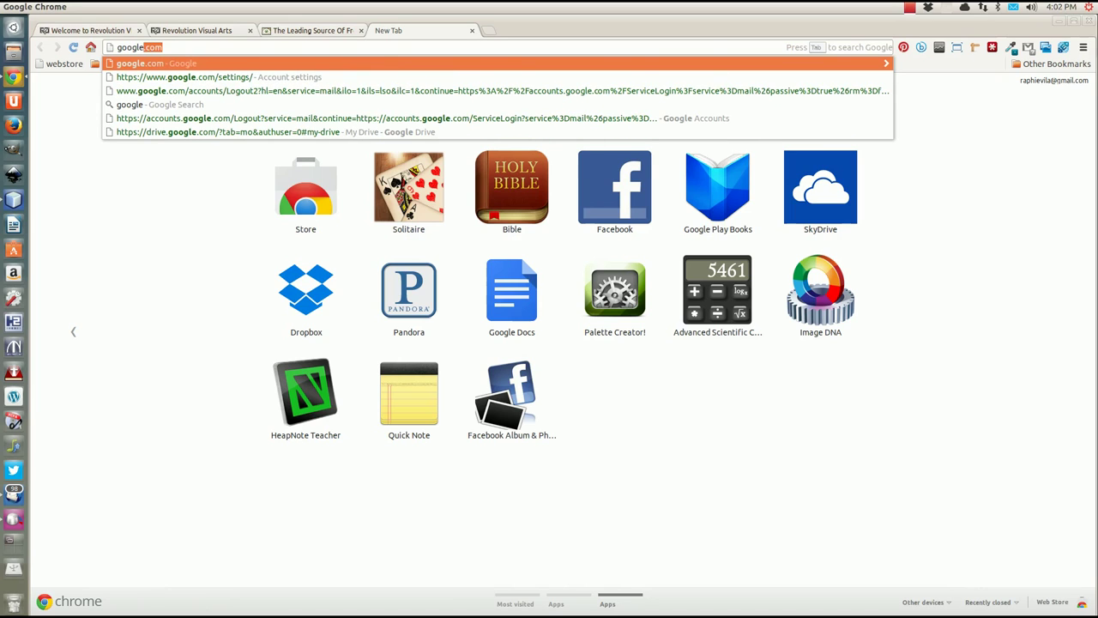
type(" jq")
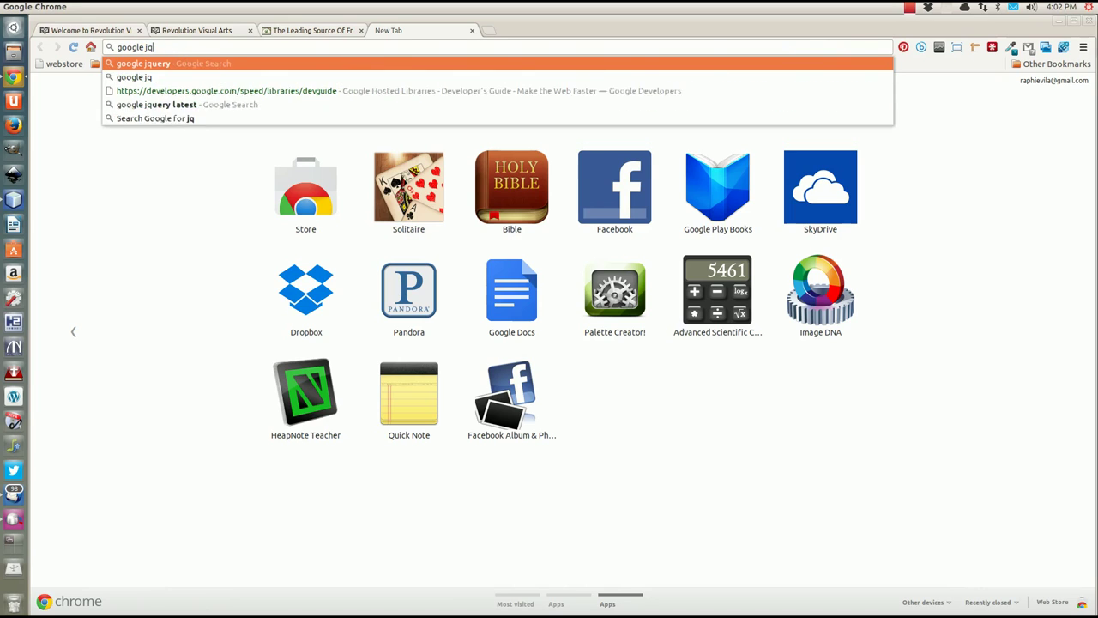
type("uery")
key("Return")
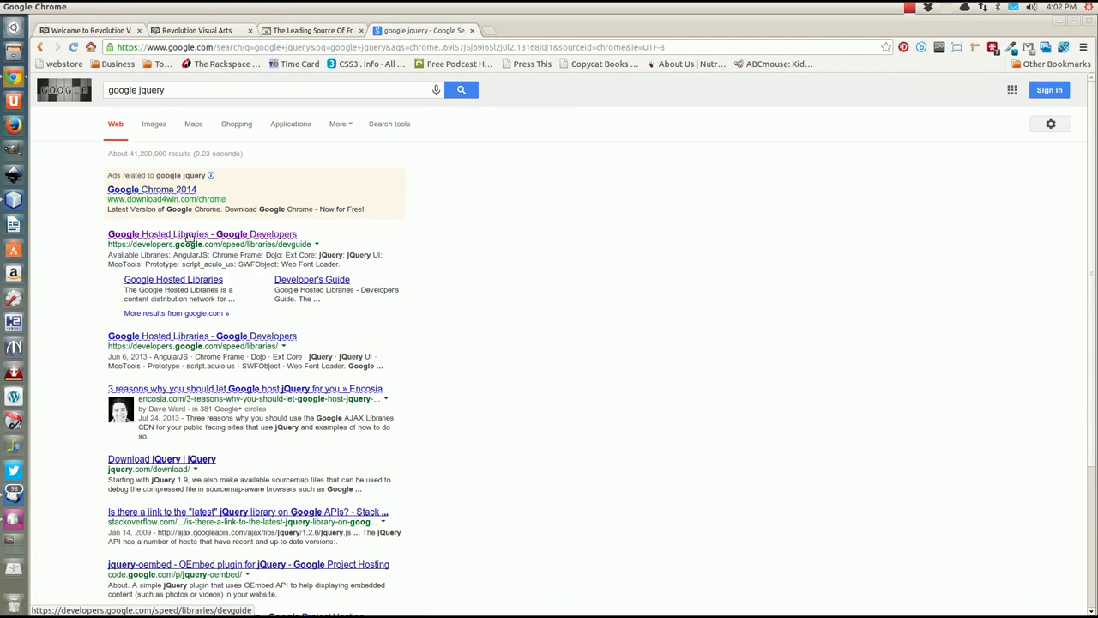
- Copy the jQuery 1.10.2 script snippet from the Google Hosted Libraries guide
left_click(188, 236)
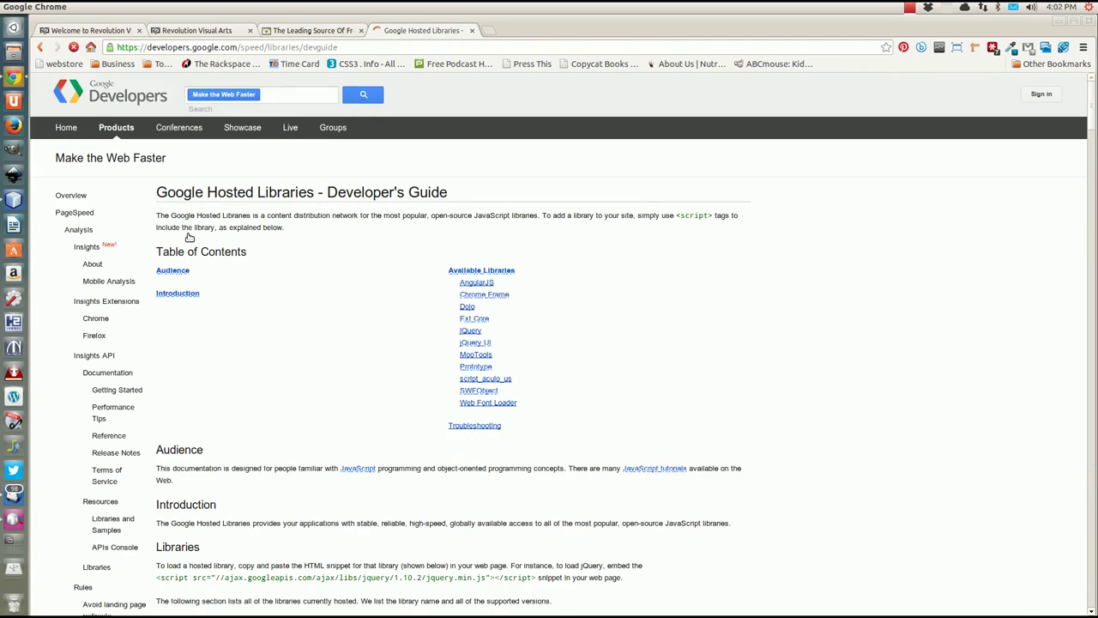
scroll(300, 369, "down", 3)
scroll(300, 377, "down", 3)
scroll(304, 387, "down", 3)
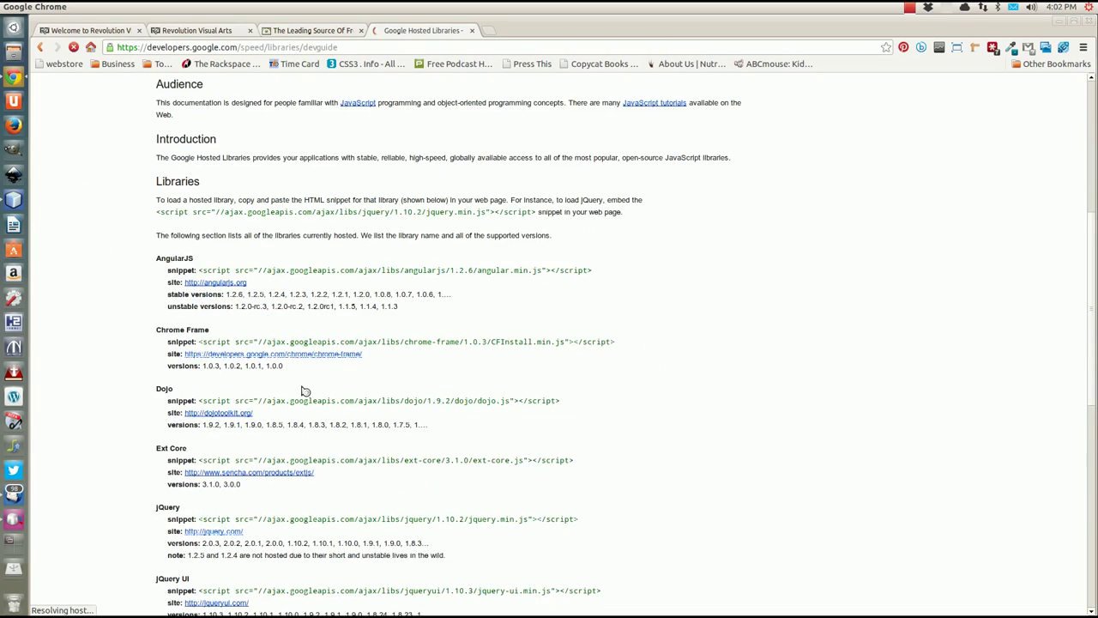
scroll(252, 393, "down", 2)
scroll(249, 393, "down", 2)
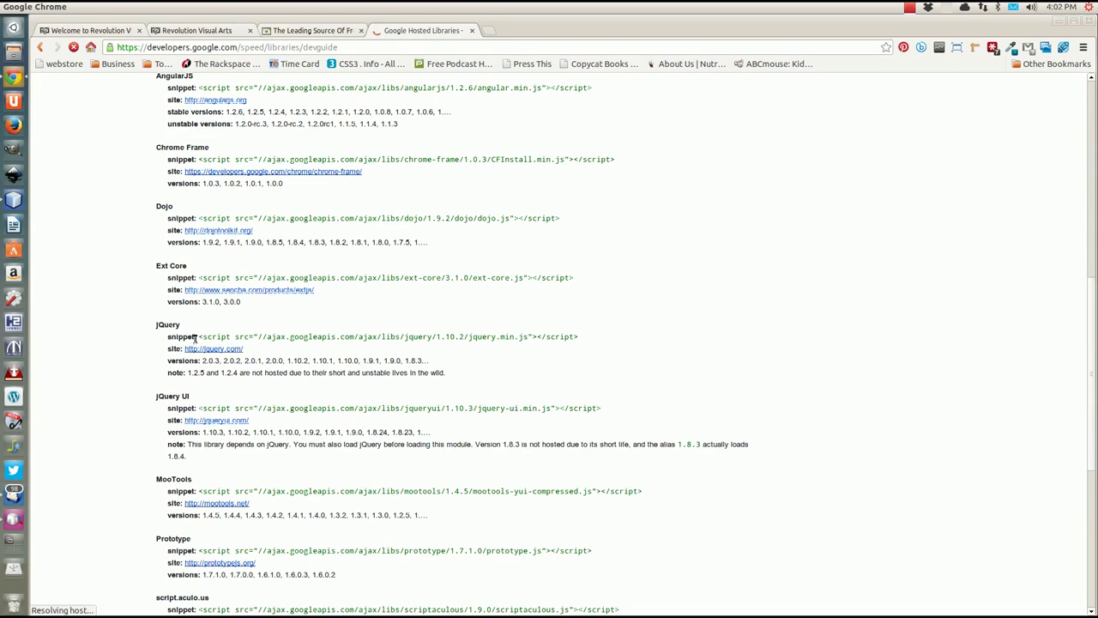
left_click_drag(200, 337, 579, 336)
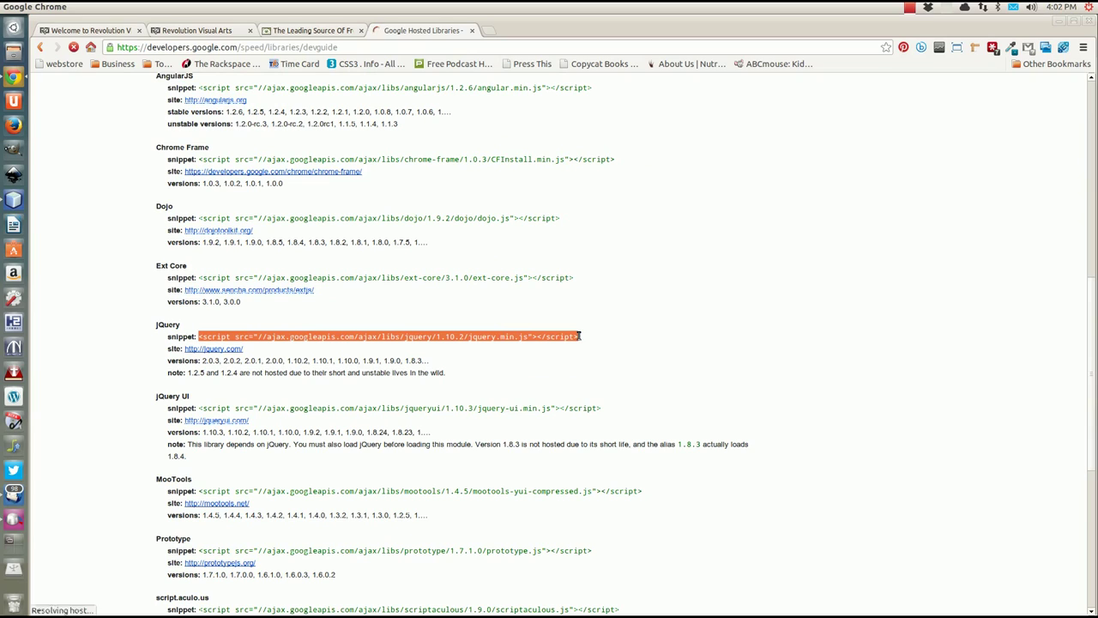
right_click(479, 343)
left_click(506, 354)
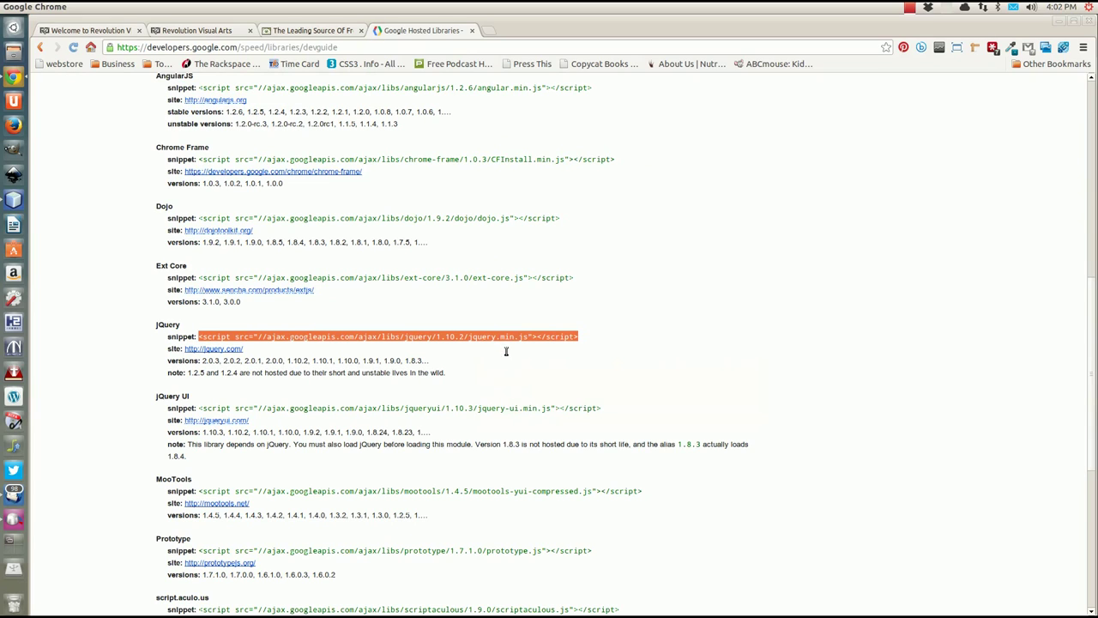
left_click(210, 361)
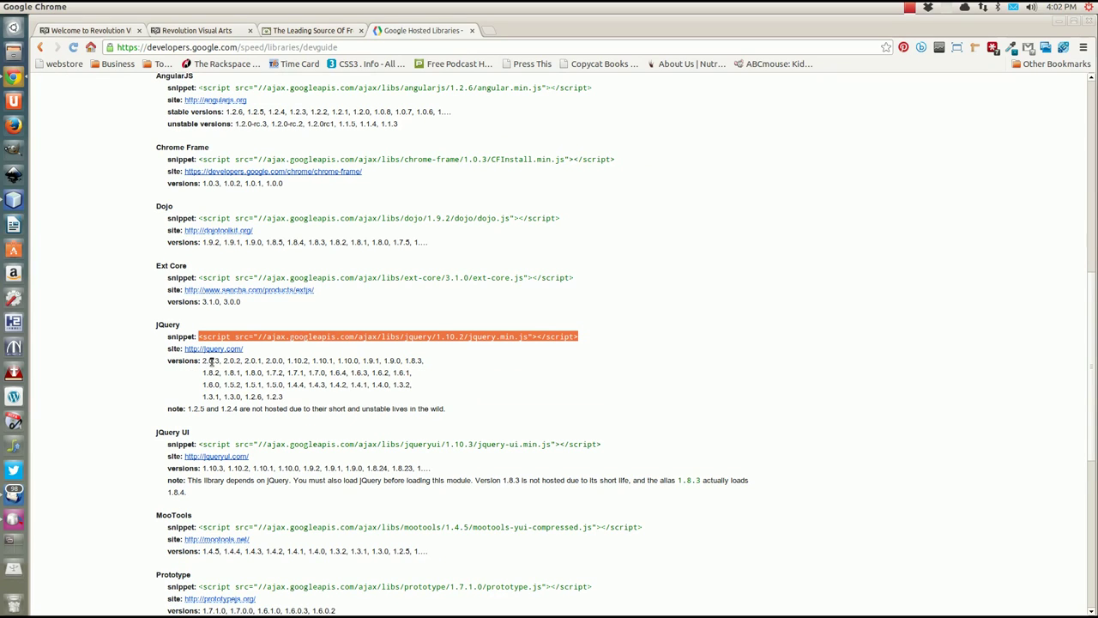
left_click(219, 361)
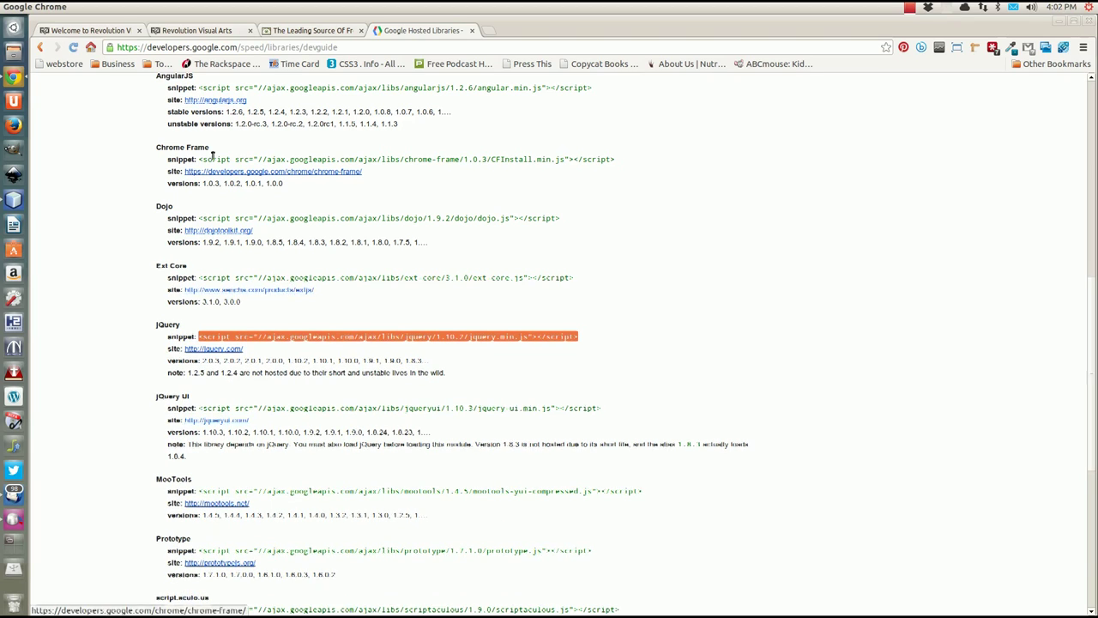
- Paste the jQuery script tag into the head as version 2.0.3, followed by a blank line
left_click(14, 200)
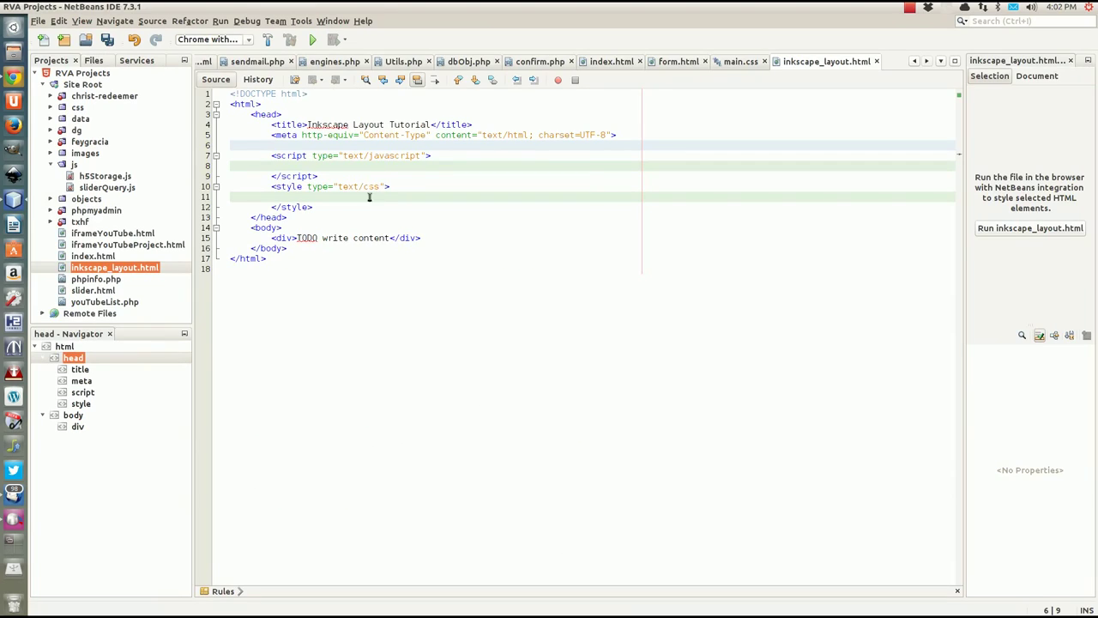
key("ctrl+v")
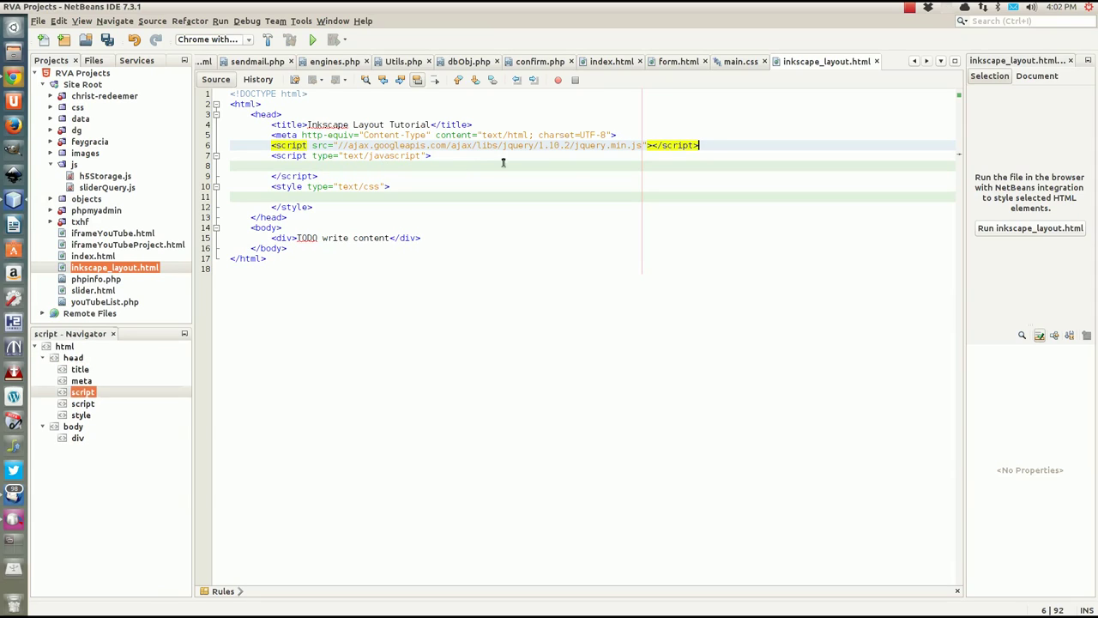
left_click_drag(539, 146, 564, 146)
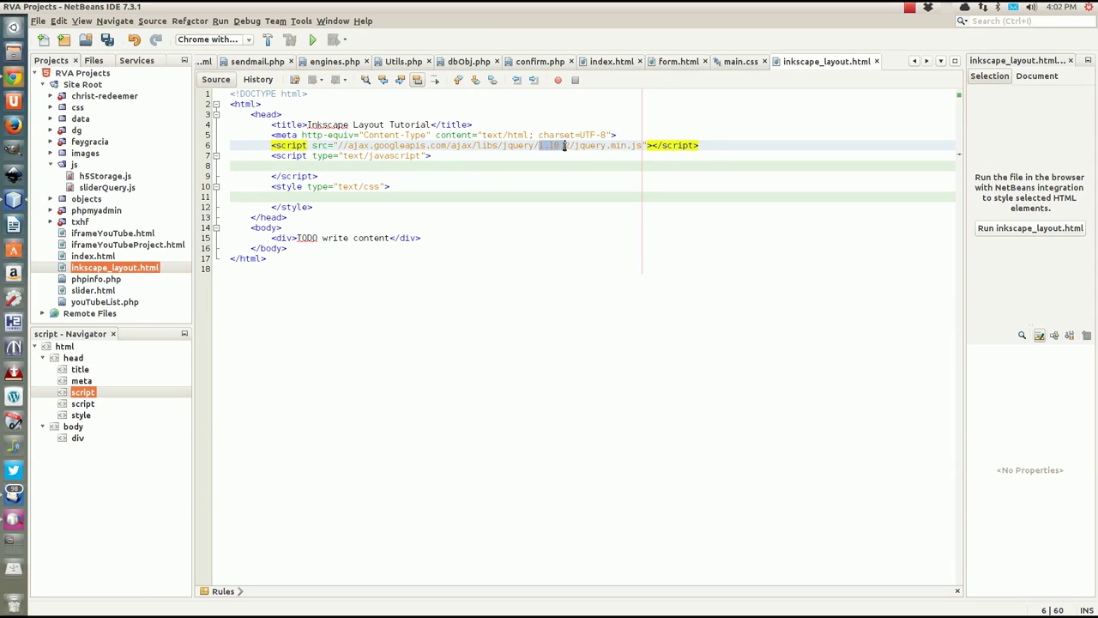
type("2")
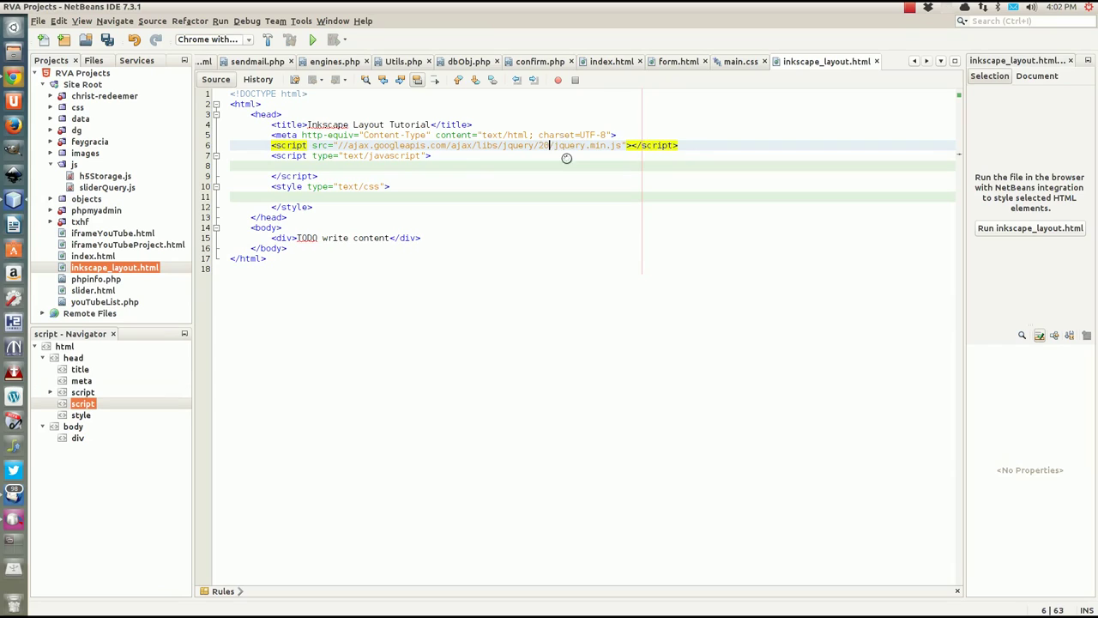
key("BackSpace")
type(".0")
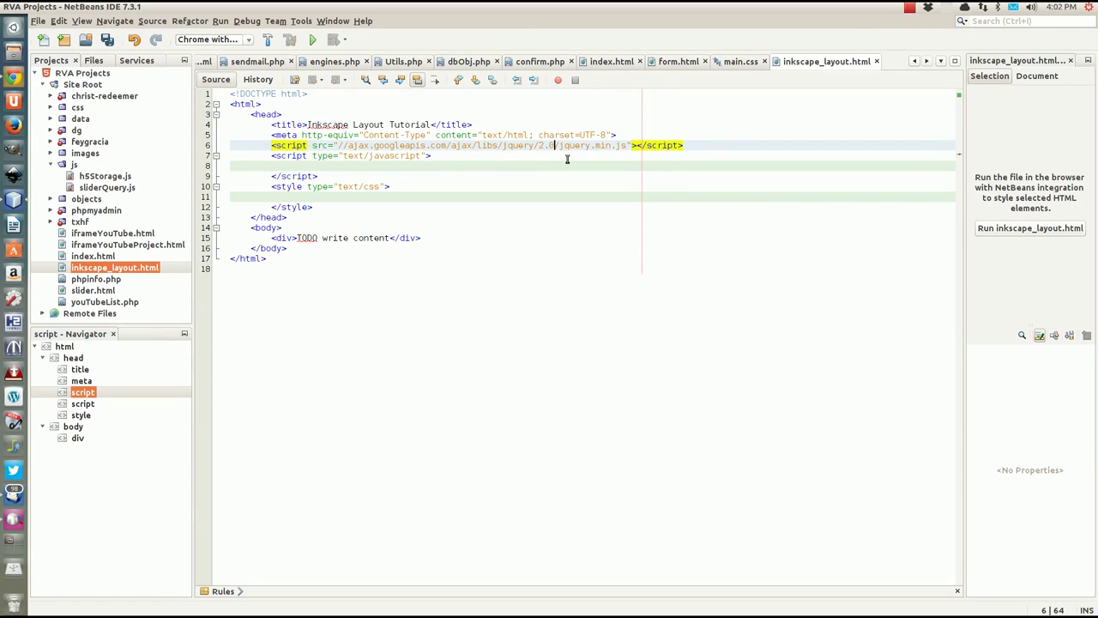
type(".3")
type("/")
left_click_drag(697, 144, 616, 137)
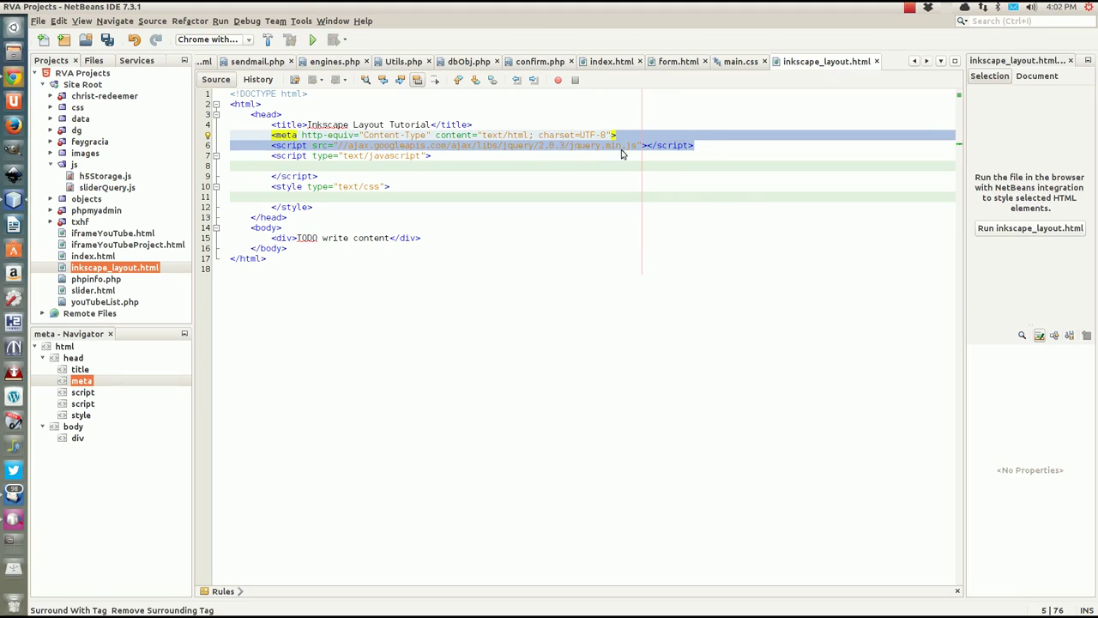
left_click(728, 145)
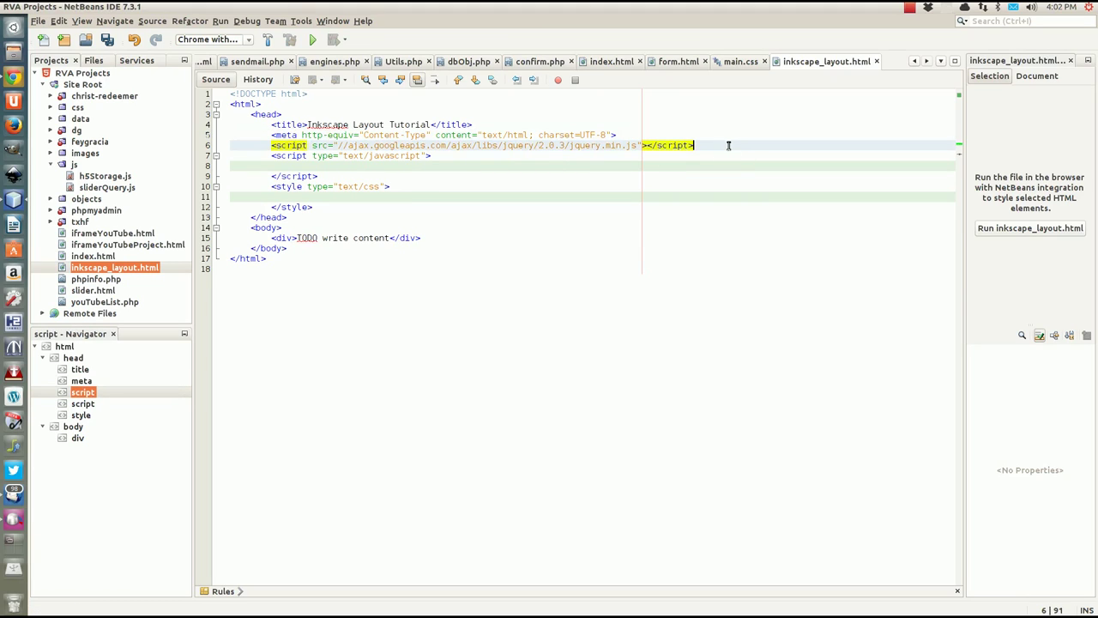
key("Return")
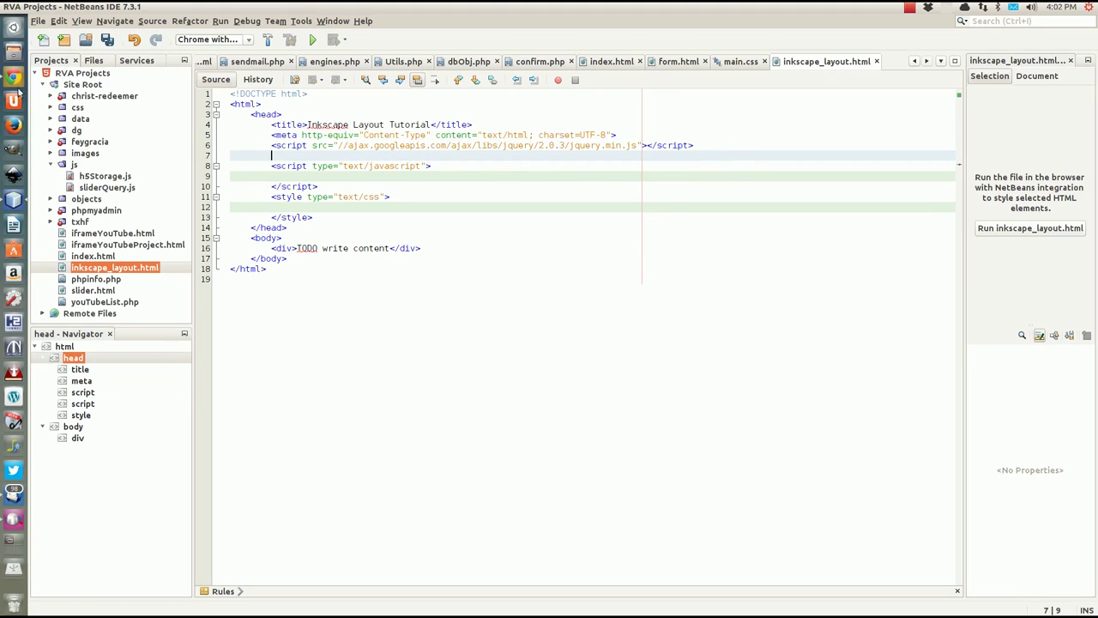
left_click(19, 82)
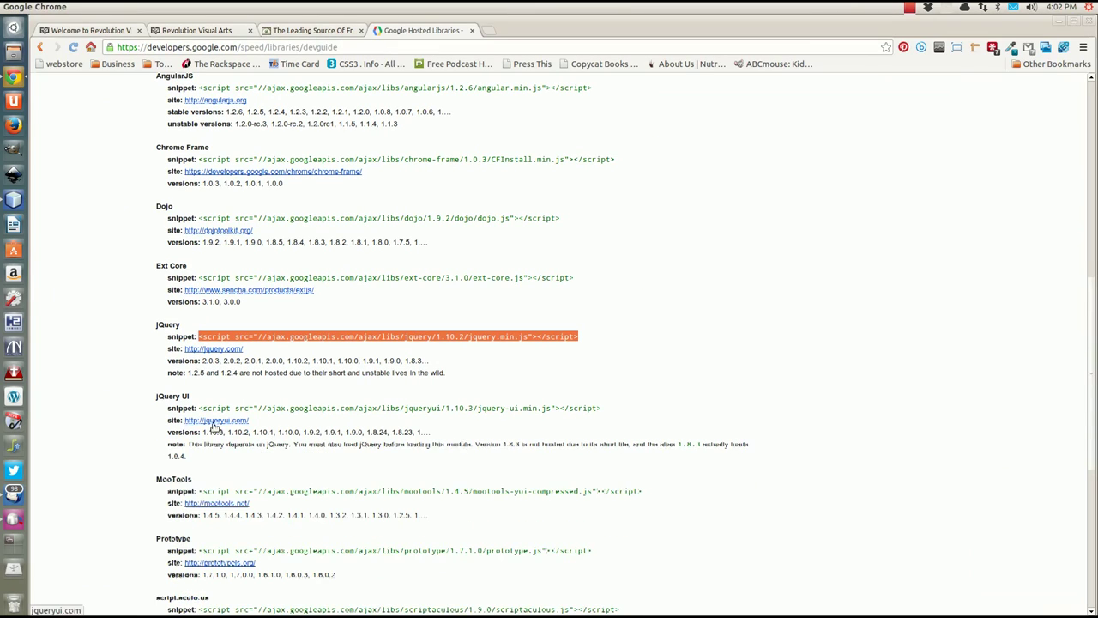
- Copy the jQuery UI 1.10.3 script snippet from the guide
left_click_drag(200, 409, 644, 409)
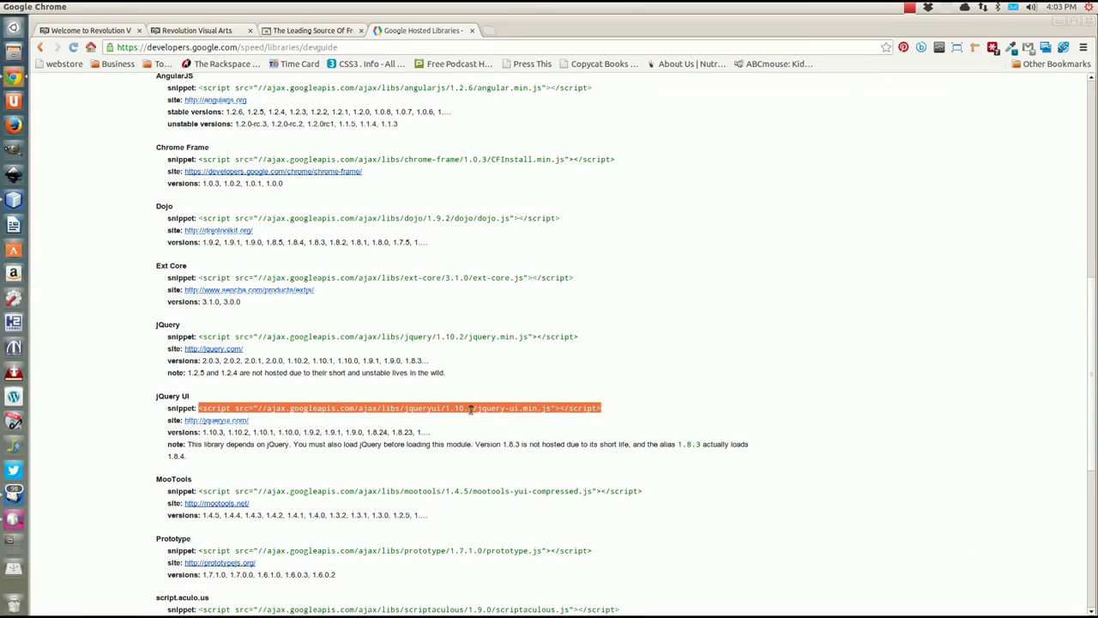
right_click(469, 413)
left_click(500, 420)
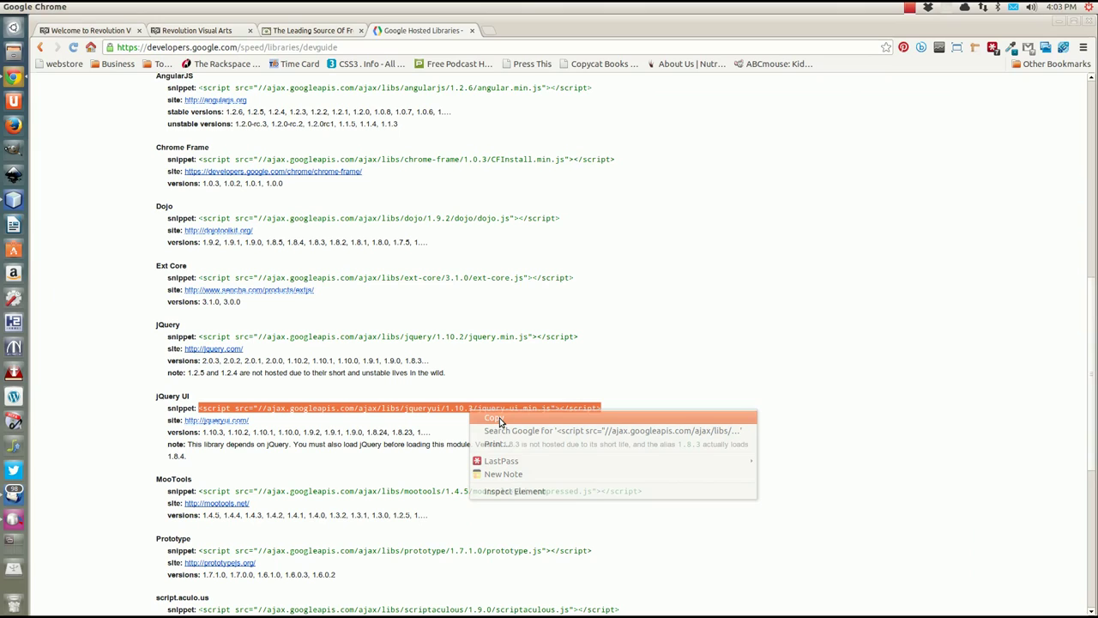
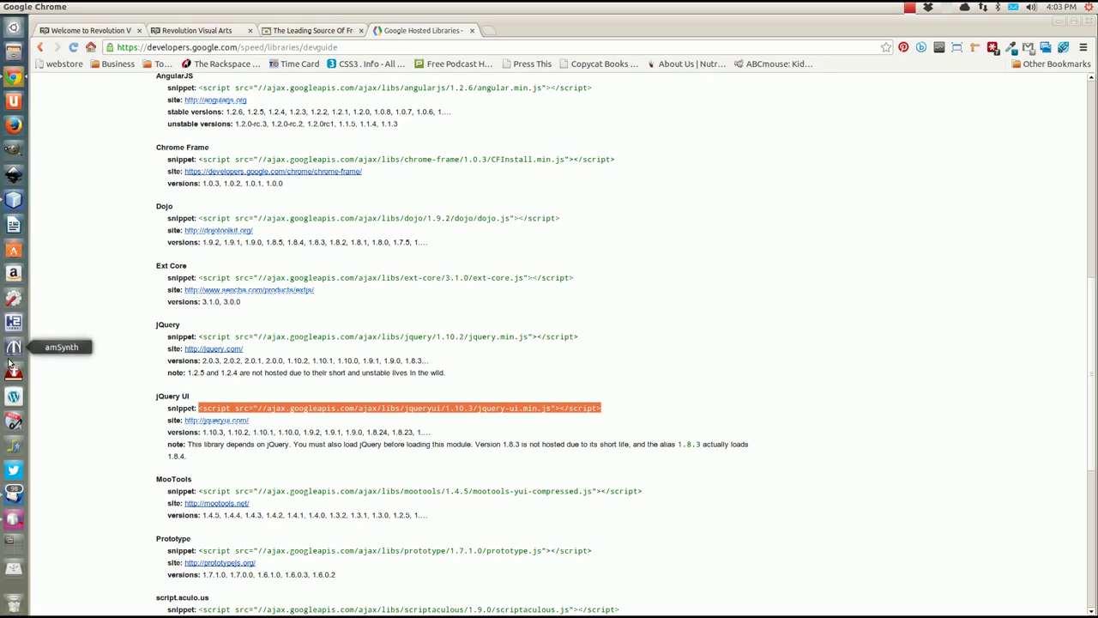
- Switch from Chrome to NetBeans to bring up inkscape_layout.html
left_click(13, 200)
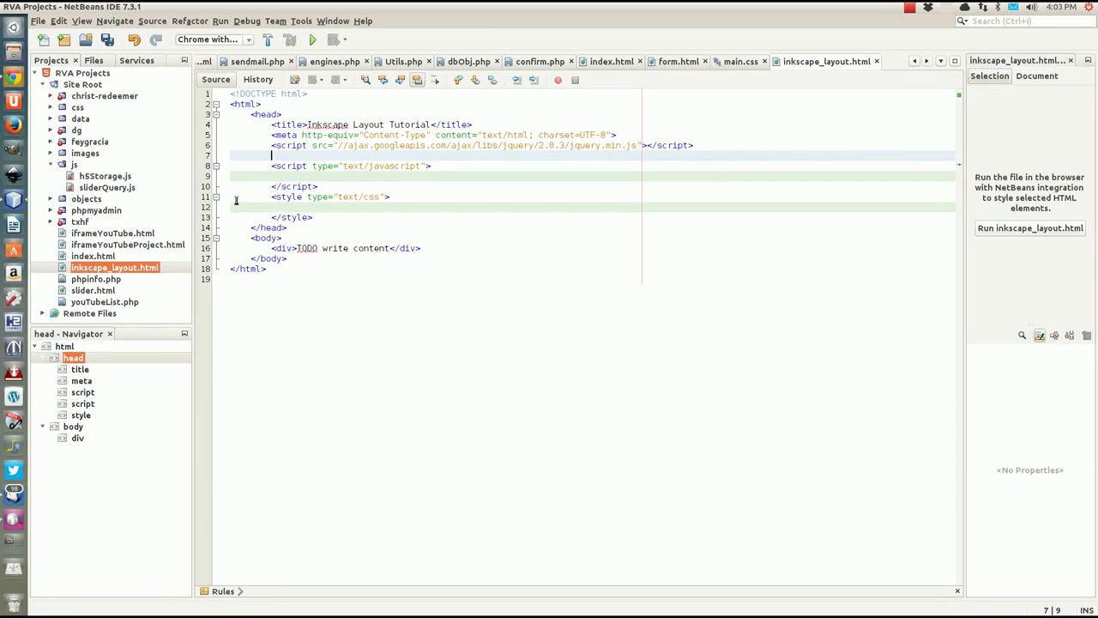
- Paste the jQuery UI 1.10.3 script tag below the jQuery line and remove the leftover blank line
left_click(702, 145)
key("Return")
key("ctrl+v")
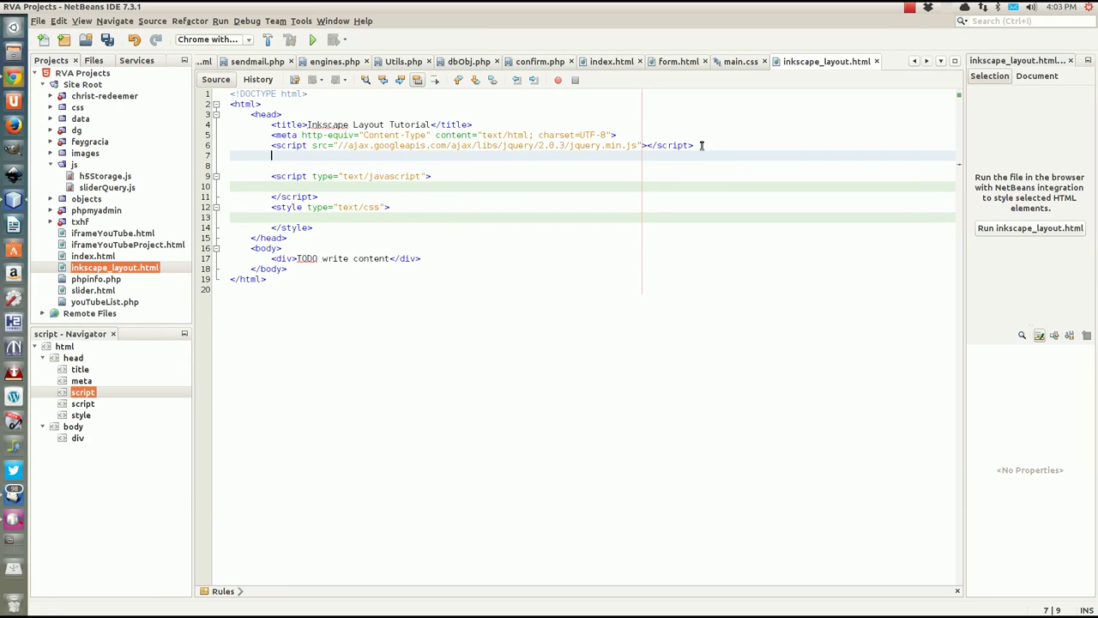
left_click(464, 166)
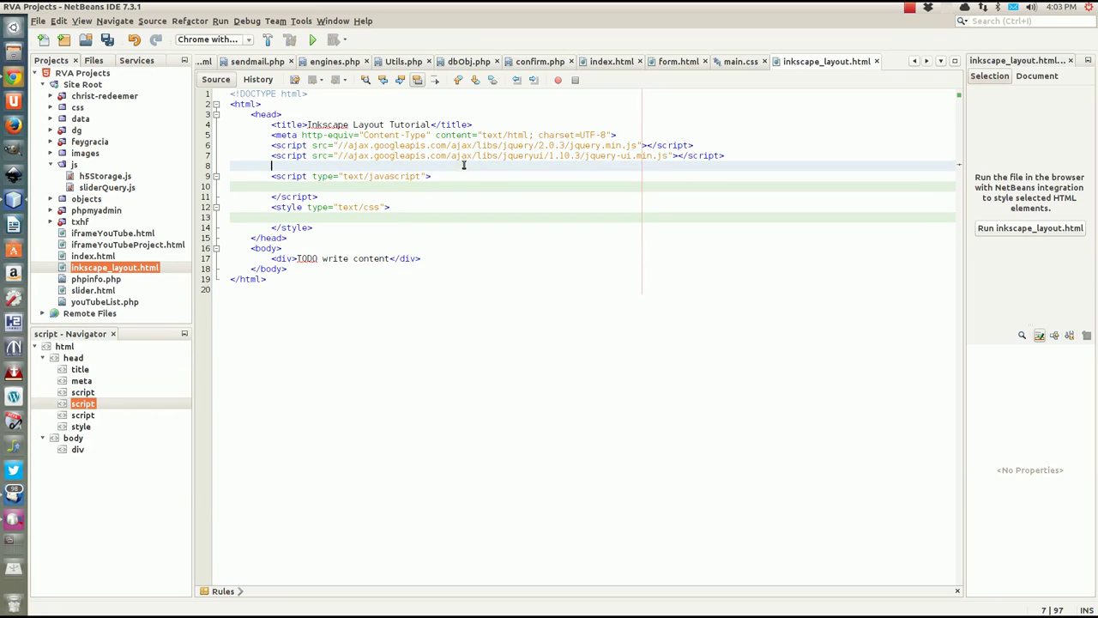
key("Delete")
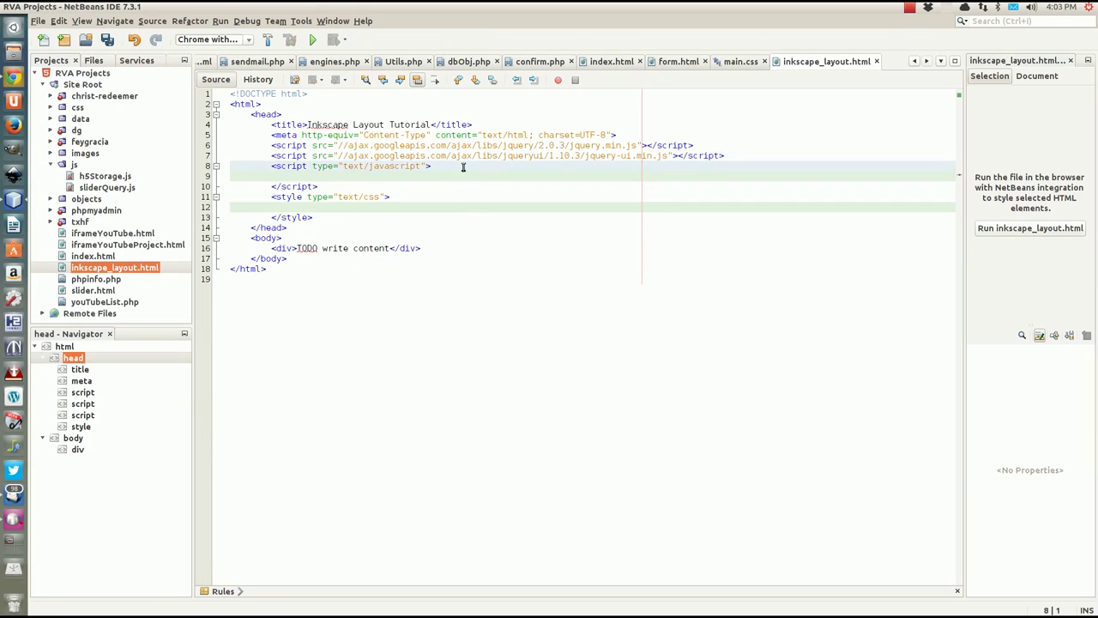
- Add a body rule: background black url('/images/tutorial/background.png') top left no-repeat
left_click(354, 175)
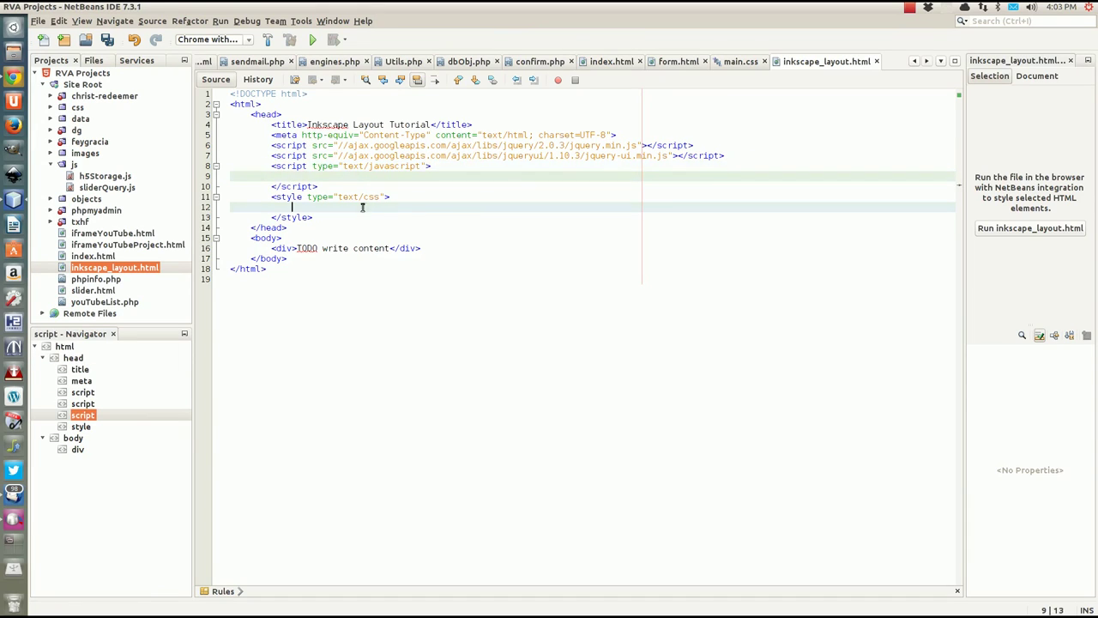
left_click(421, 207)
type("bo")
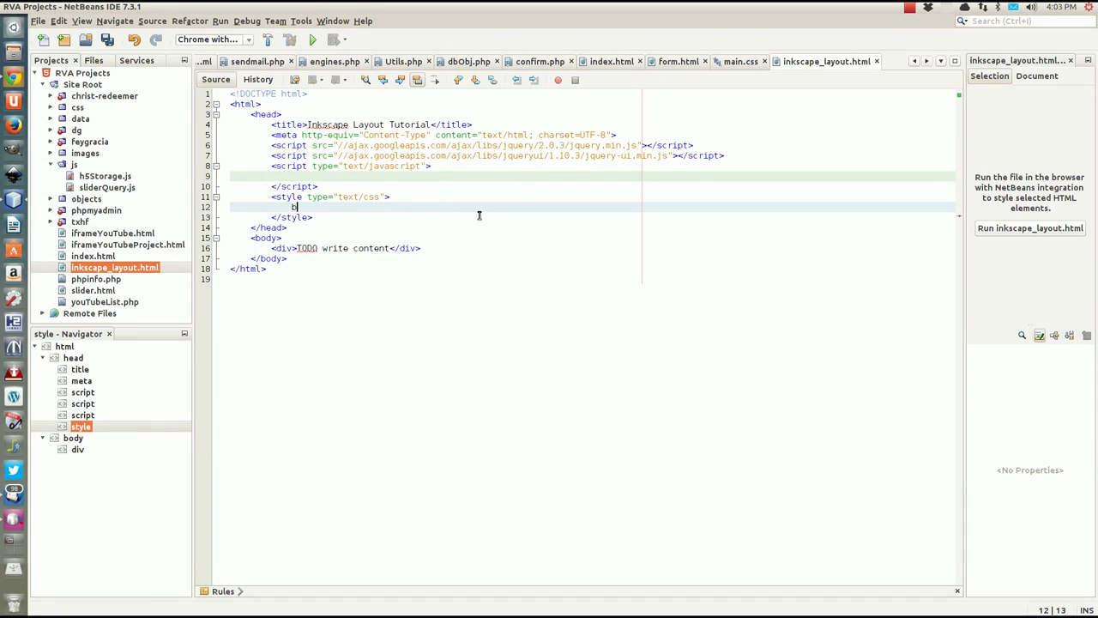
type("dy {")
key("Return")
type("back")
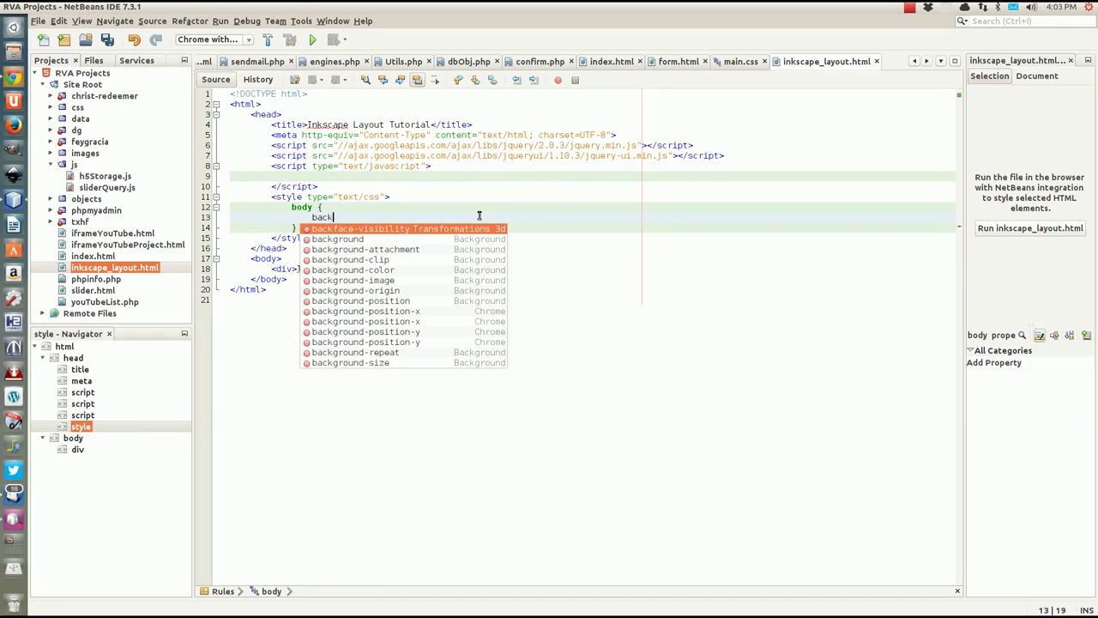
type("ground")
key("Return")
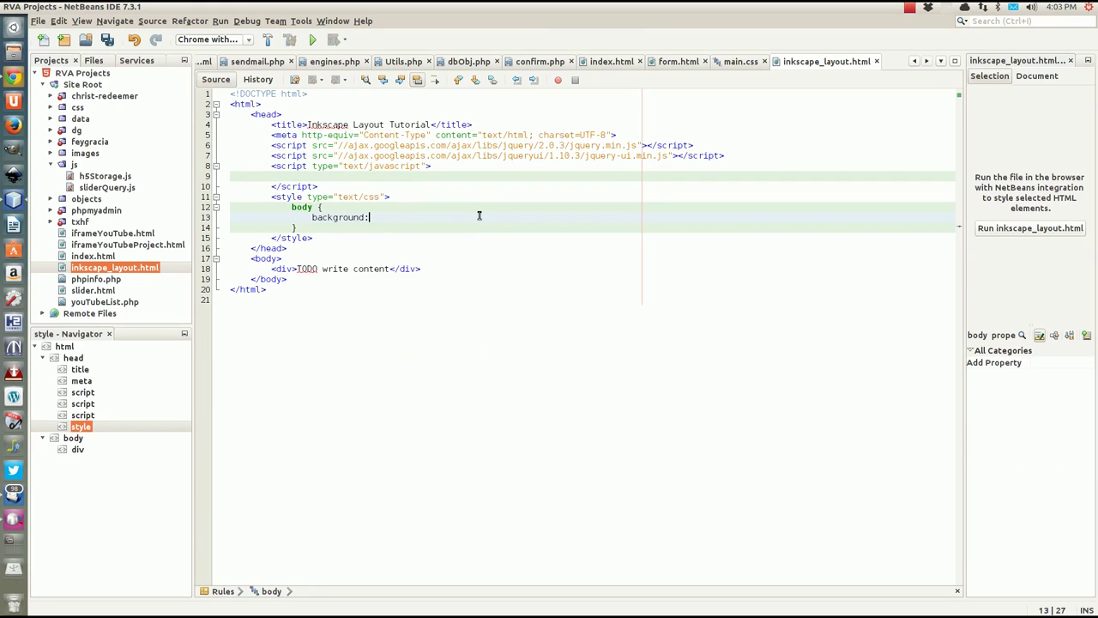
type("bl")
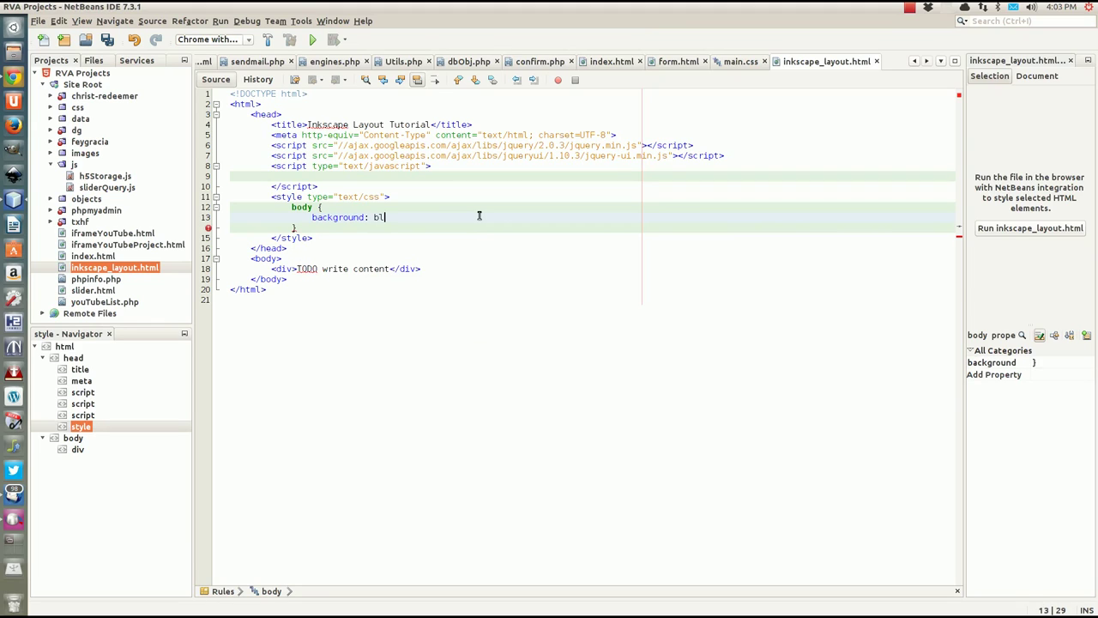
type("ack")
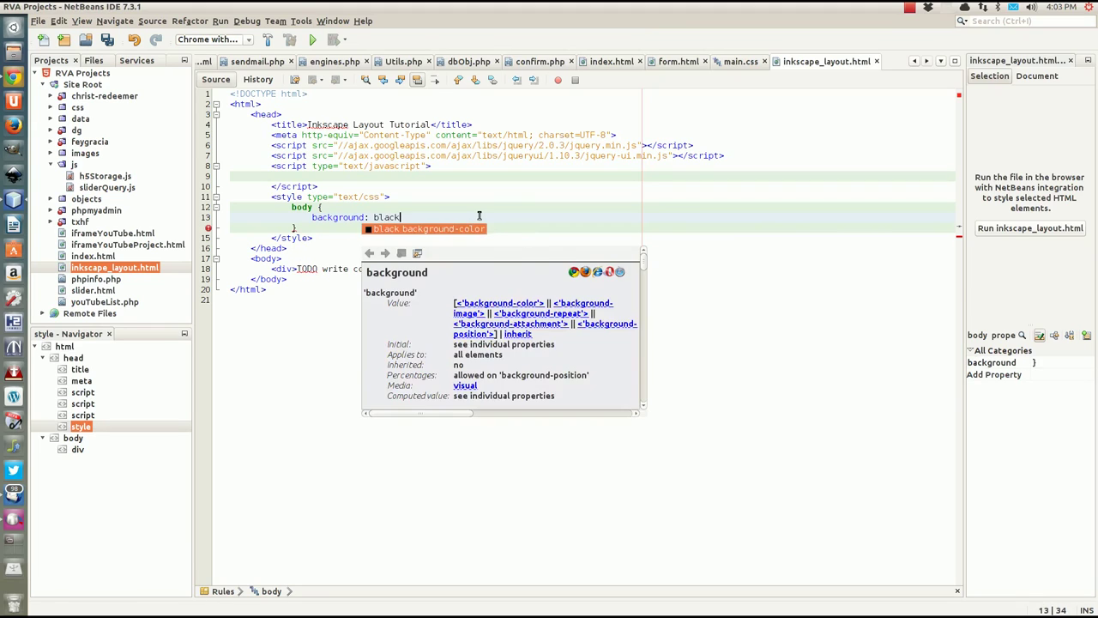
type(" url")
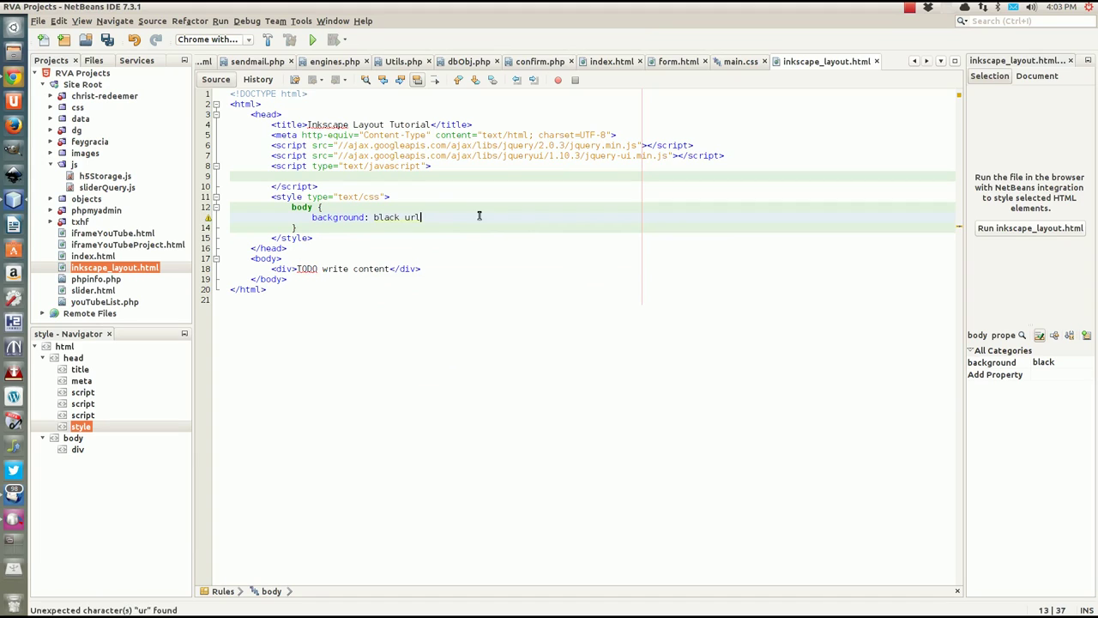
type("() t")
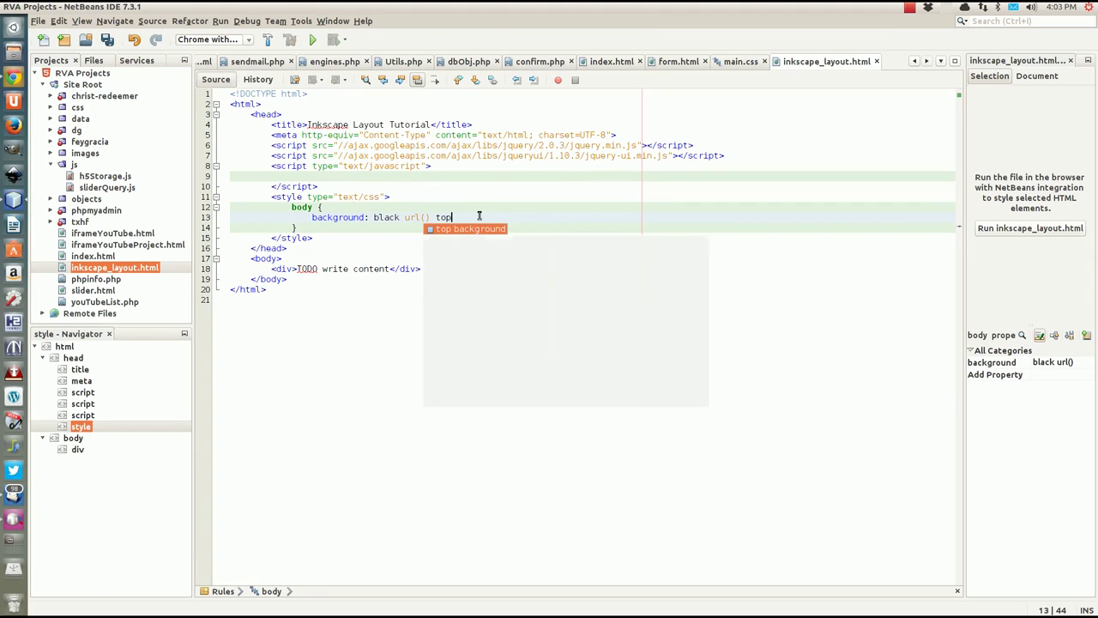
type("op")
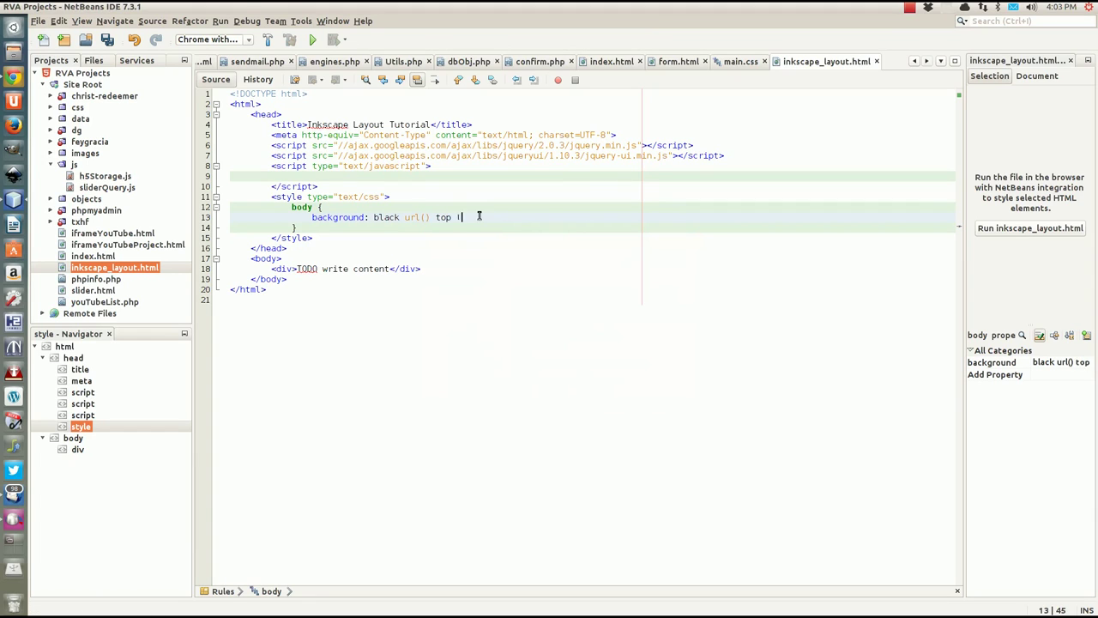
type(" left")
type(" no-")
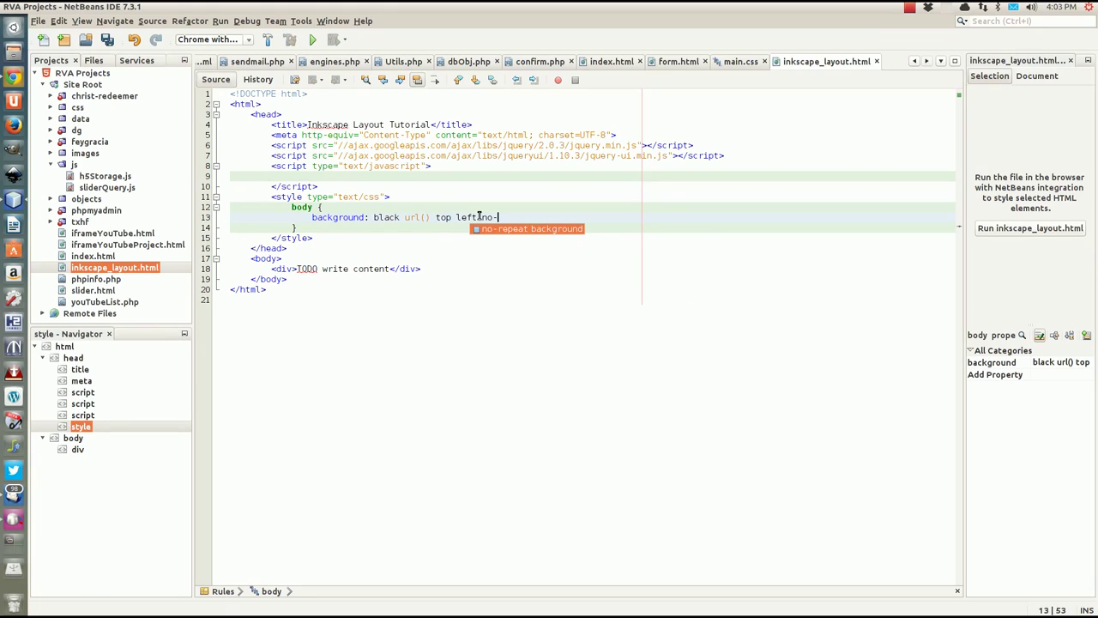
key("Return")
type(";")
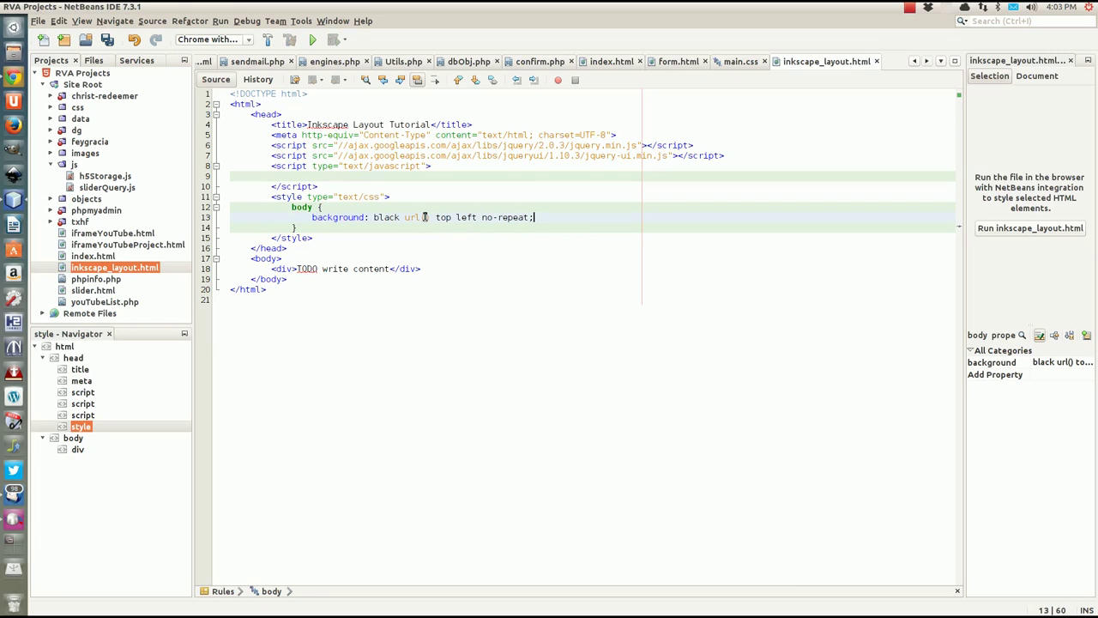
left_click(424, 217)
type("'")
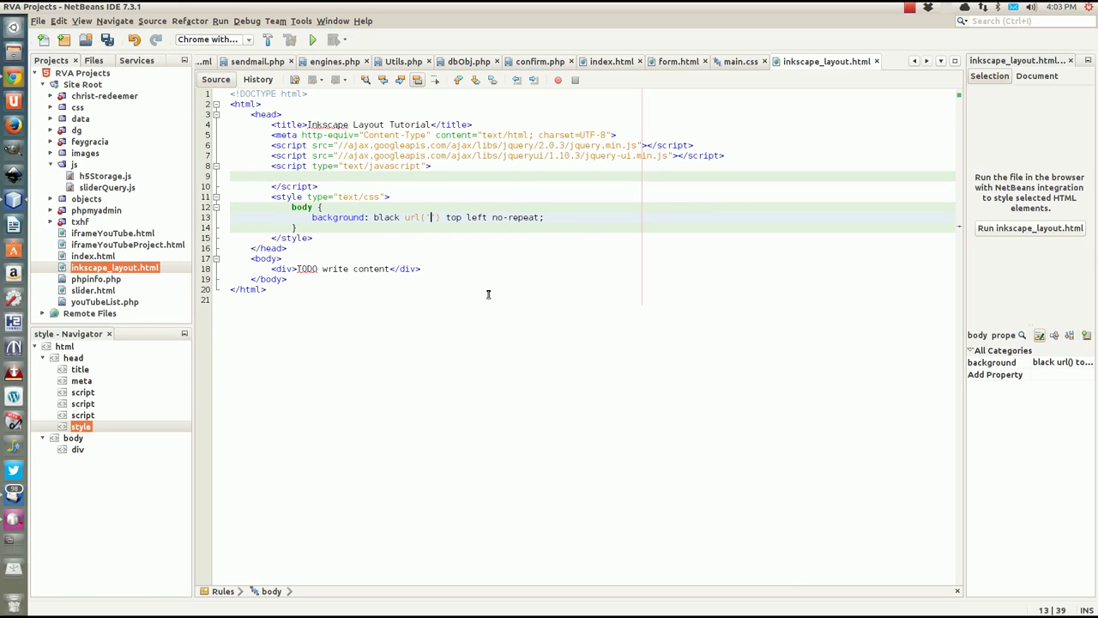
type("/image")
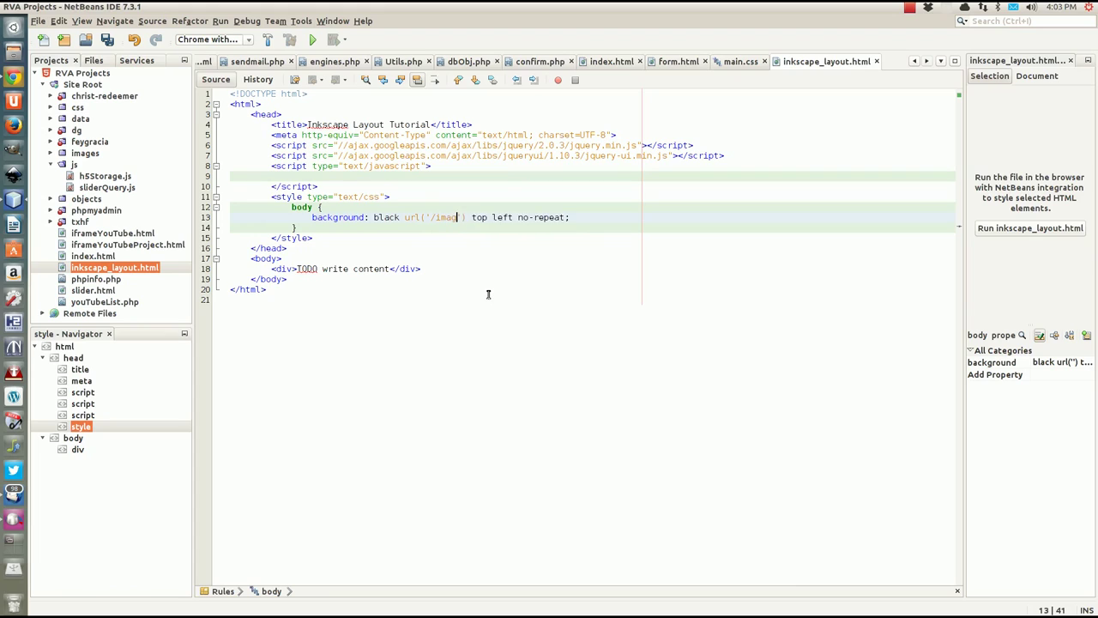
type("s/")
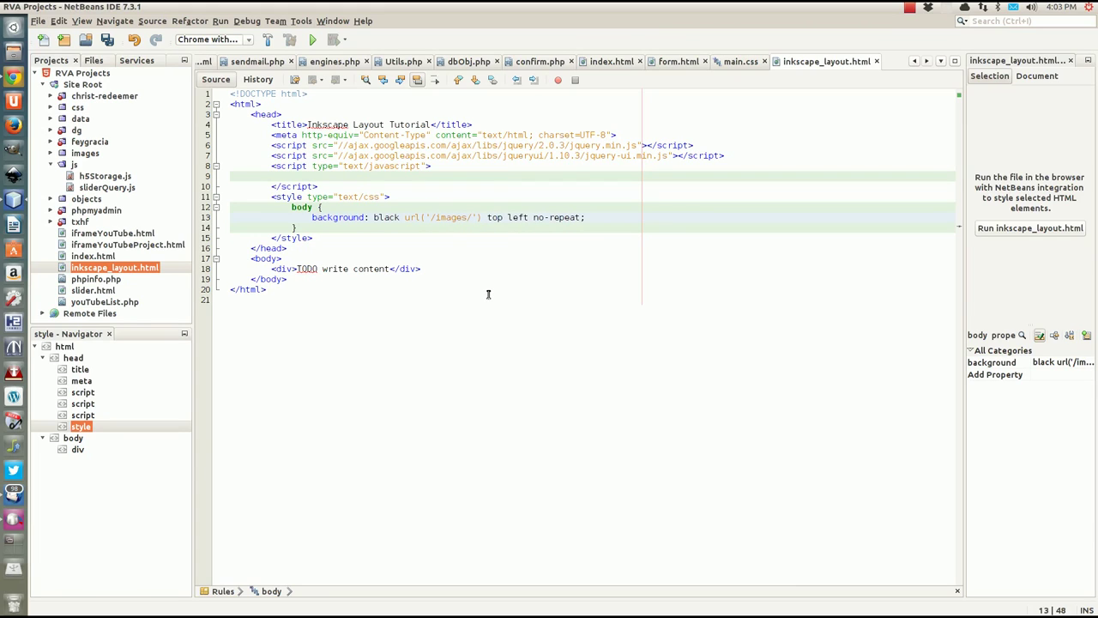
type("tuto")
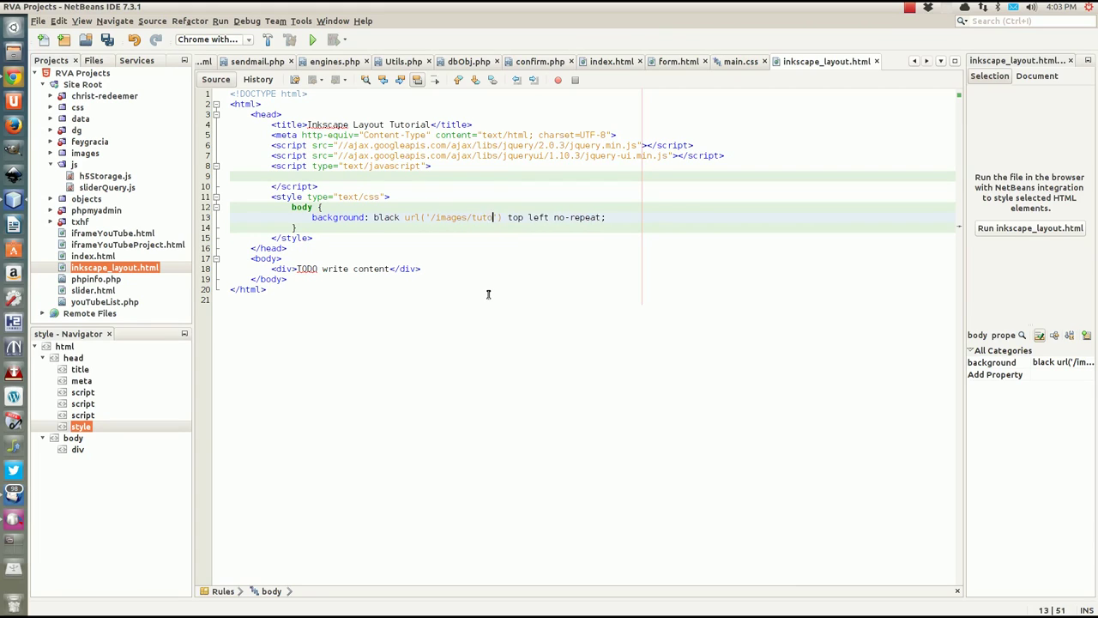
type("riaal/ba")
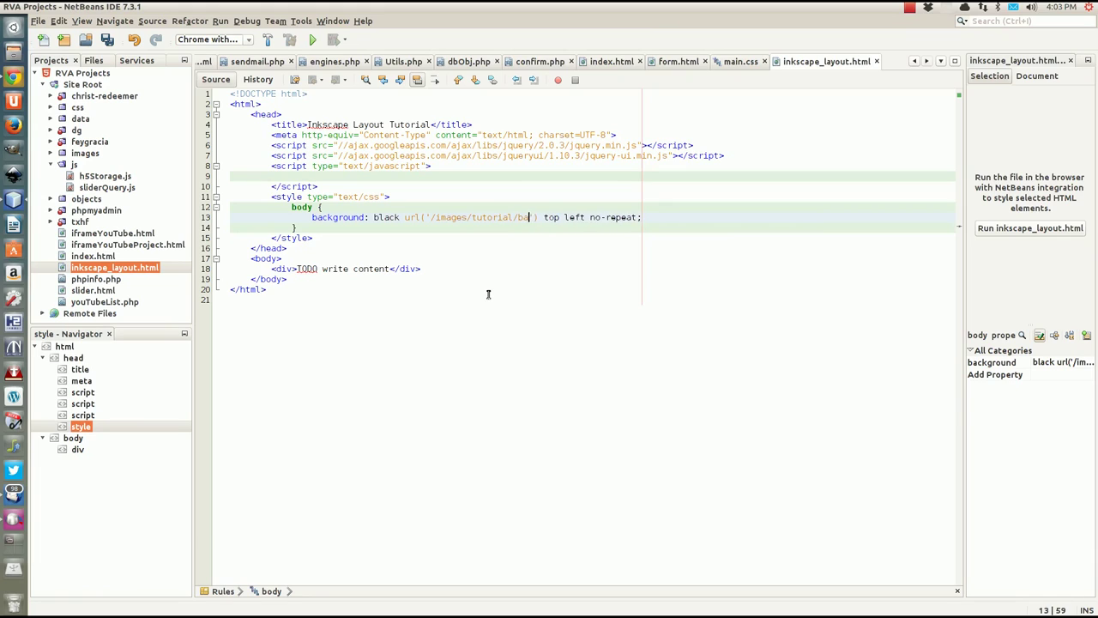
type("ckground.")
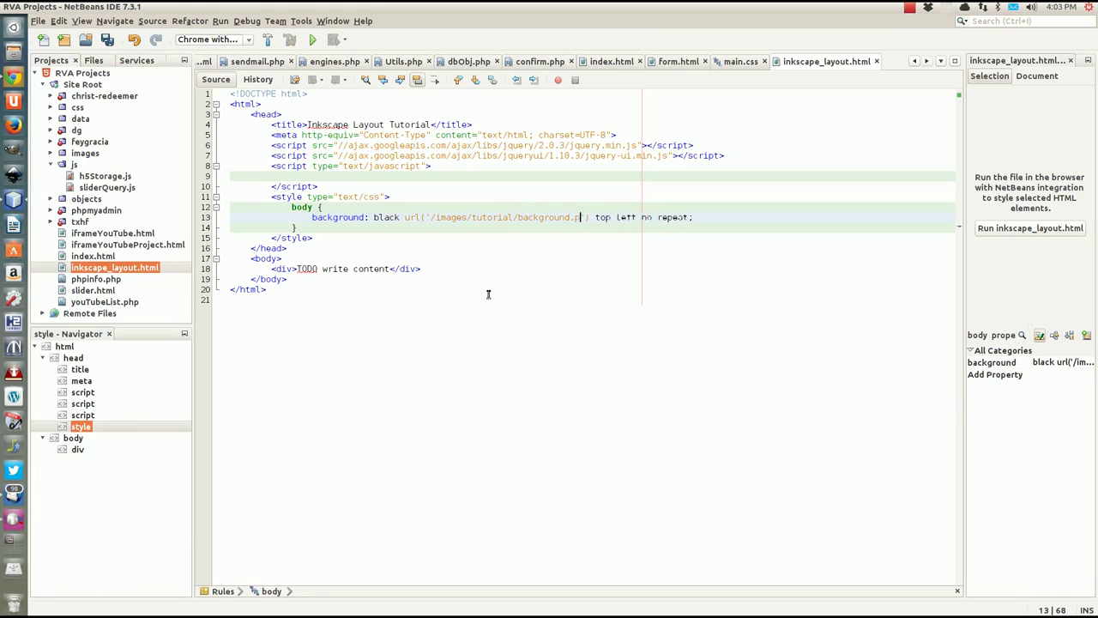
type("png")
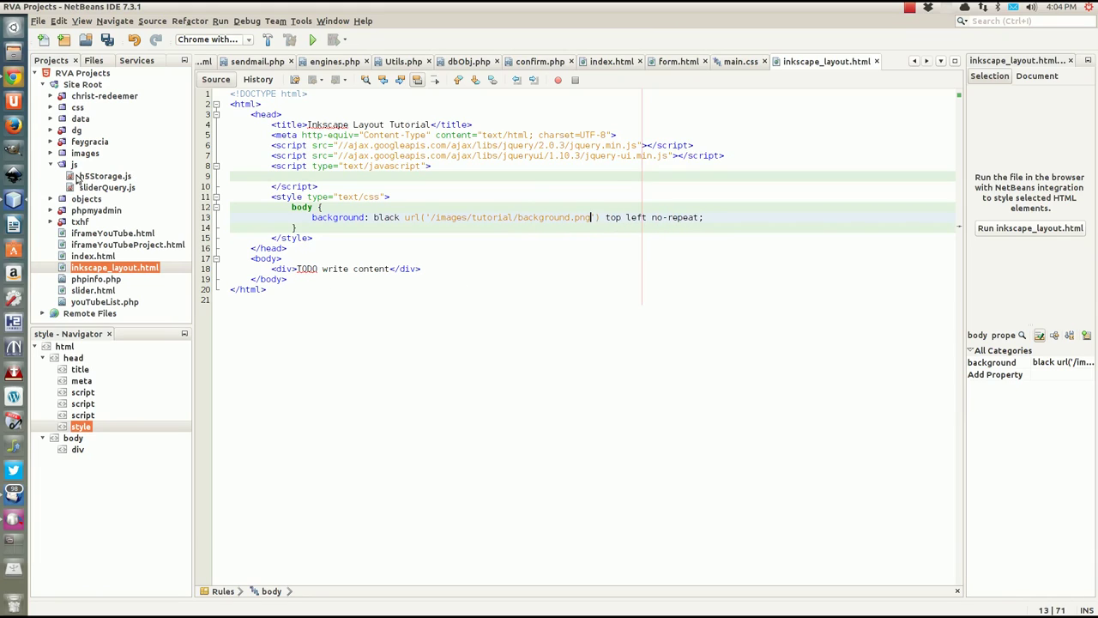
- Check the image names in images/tutorial and add background-size: cover; to the body rule
left_click(52, 157)
left_click(50, 154)
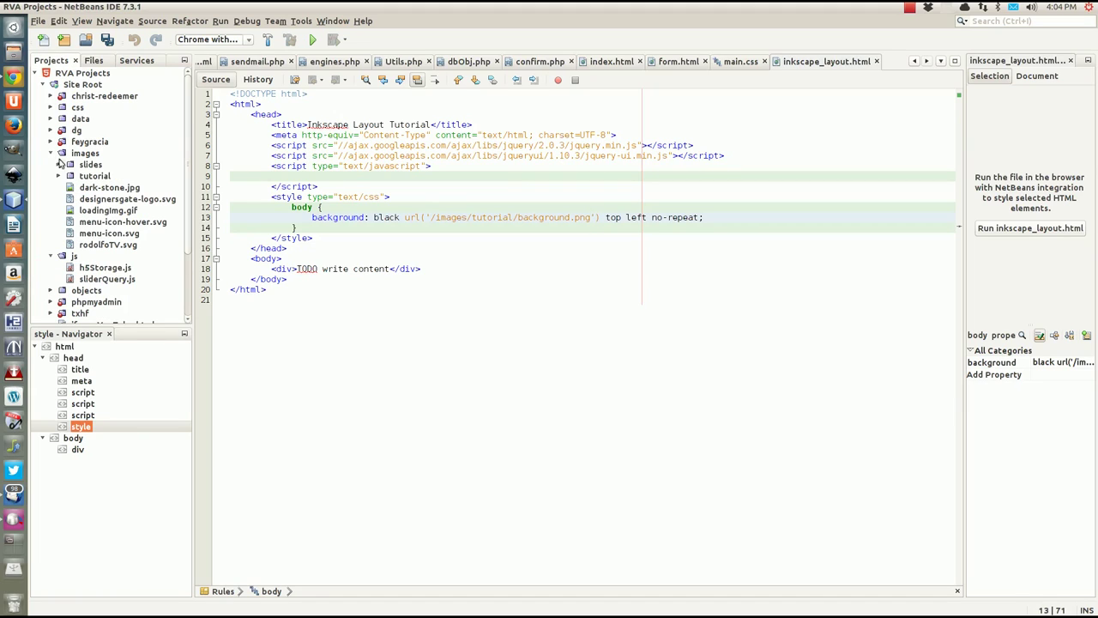
left_click(58, 175)
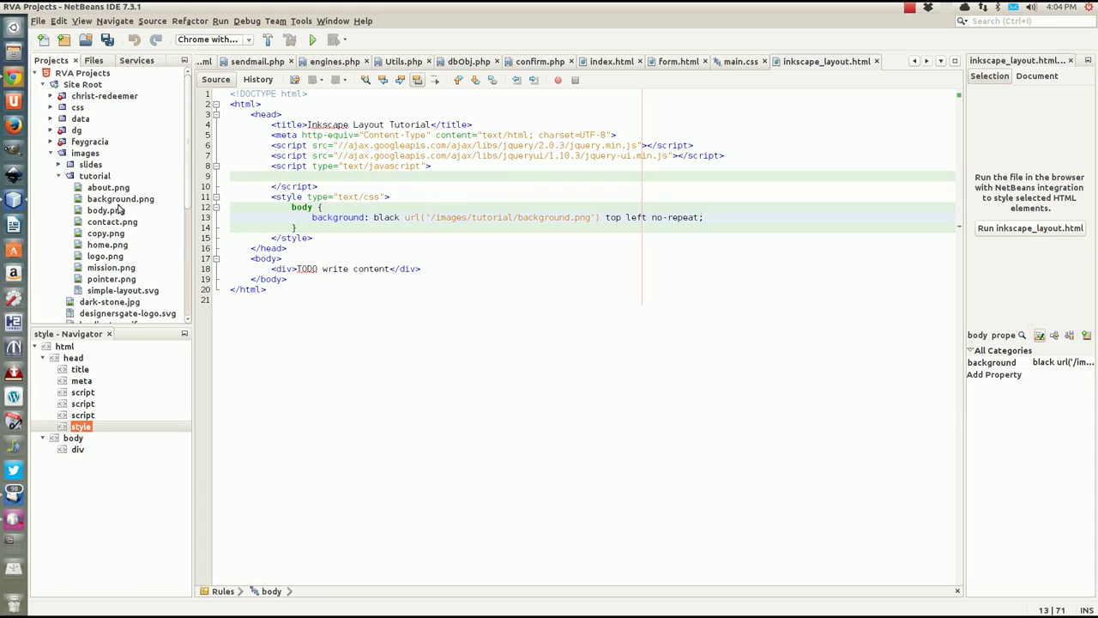
left_click(721, 222)
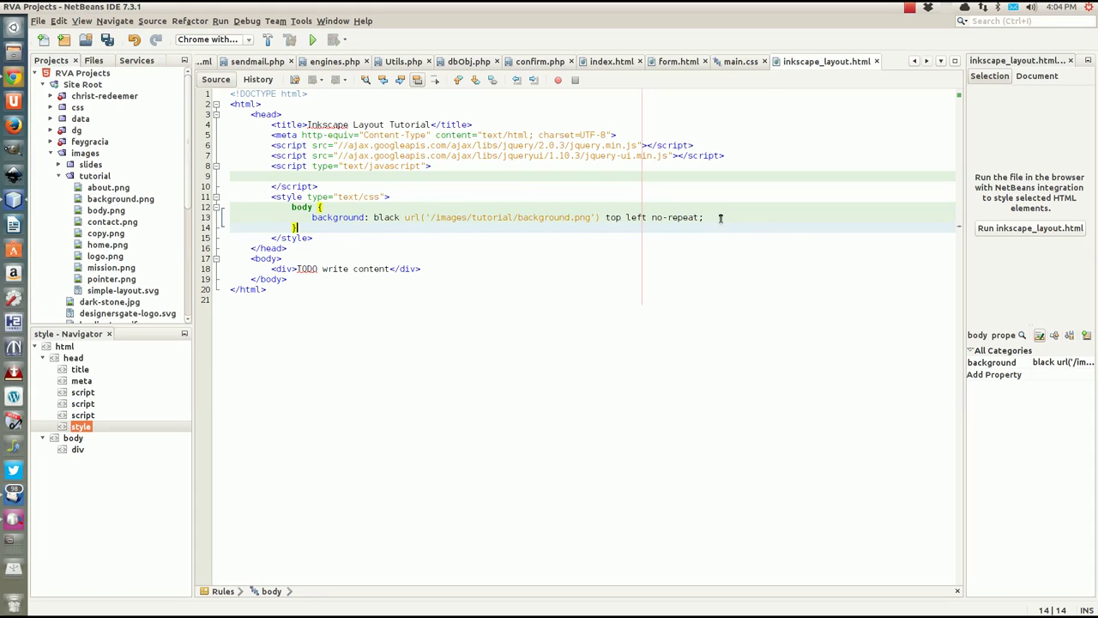
key("Return")
type("ba")
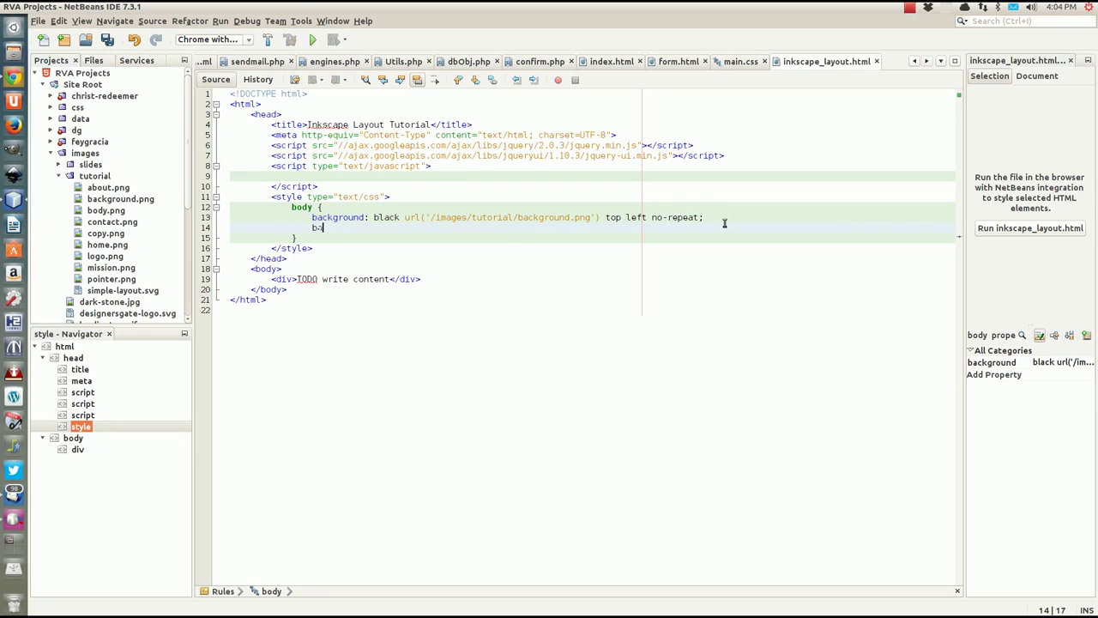
type("ckground")
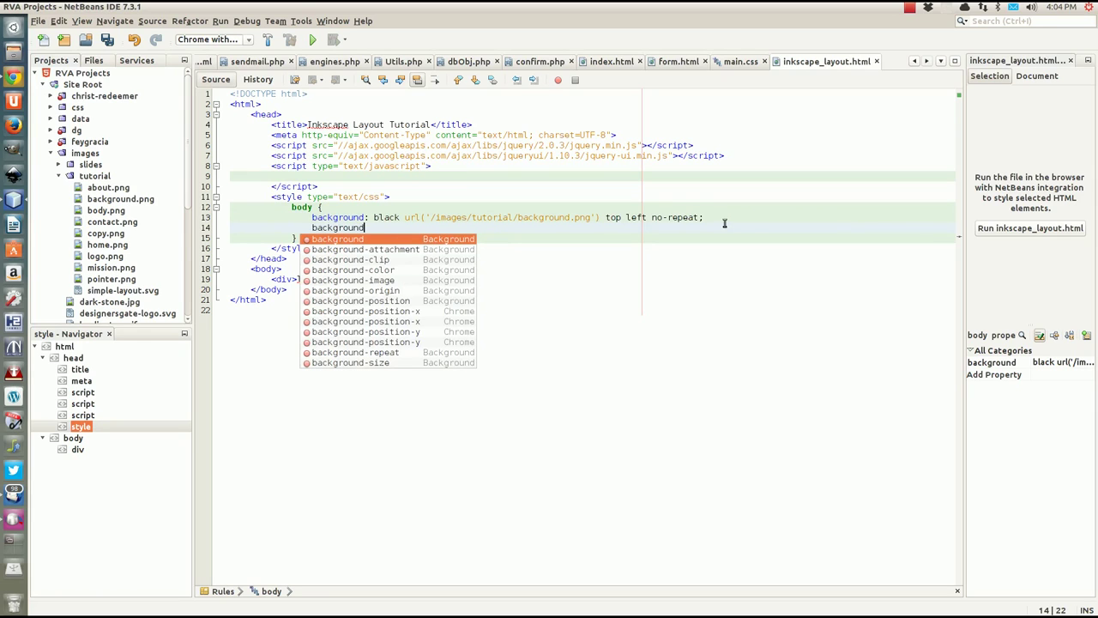
type("-size")
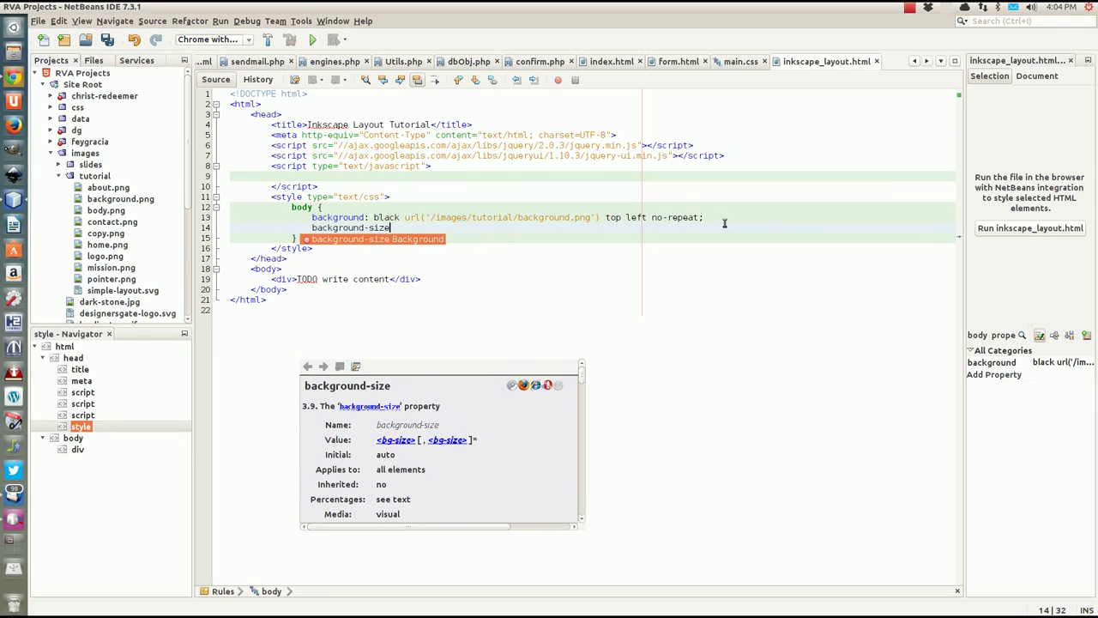
type(": co")
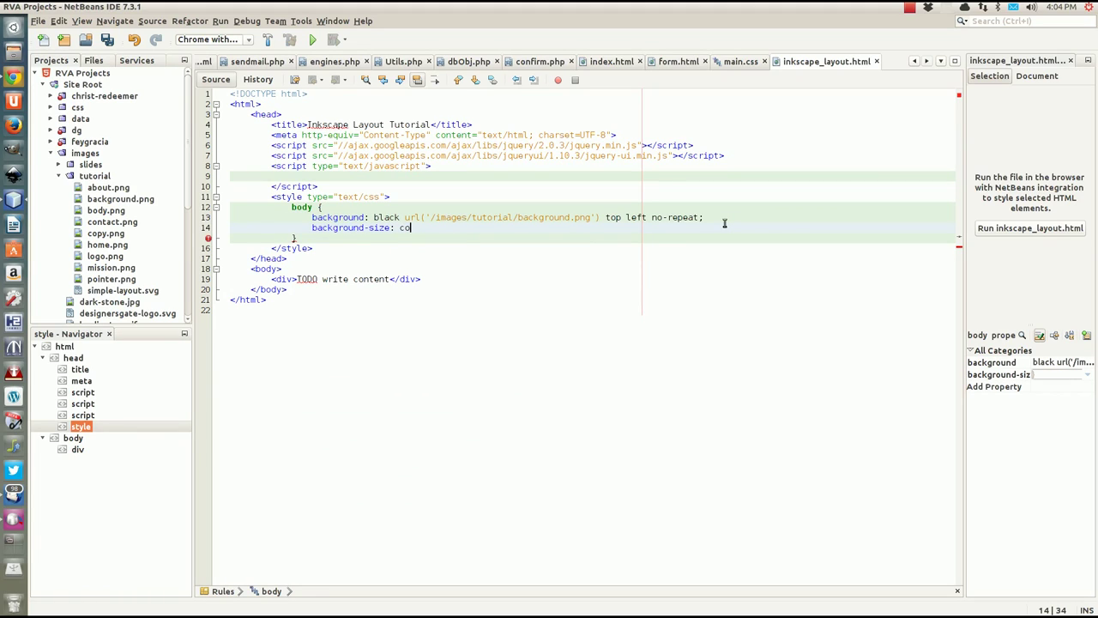
type("ver;")
- Save inkscape_layout.html and switch back to Chrome
left_click(327, 238)
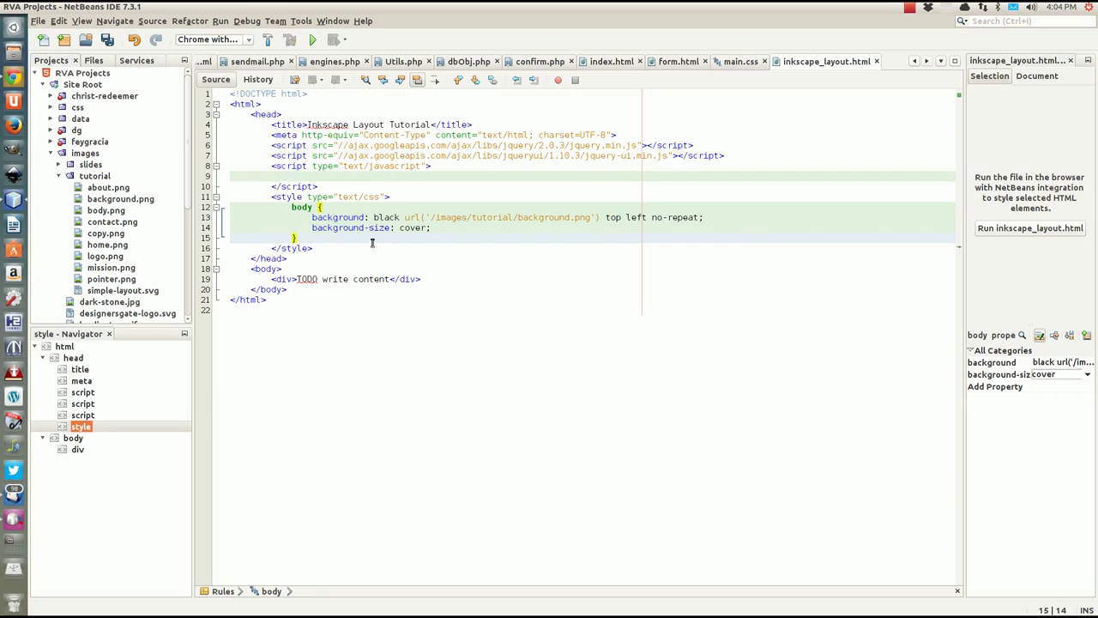
key("ctrl+s")
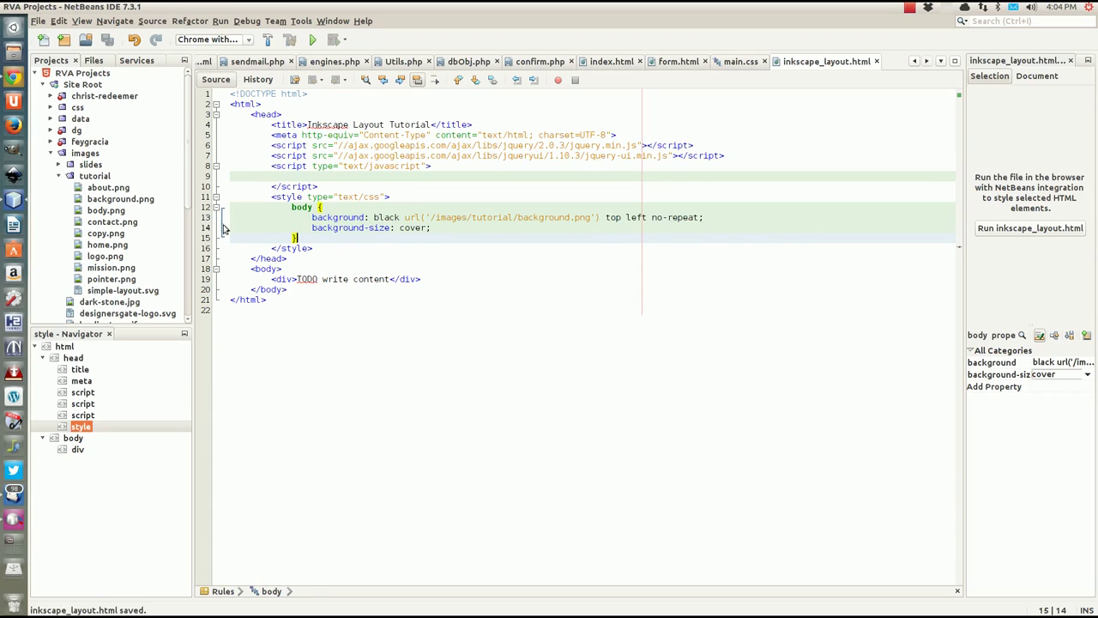
left_click(12, 79)
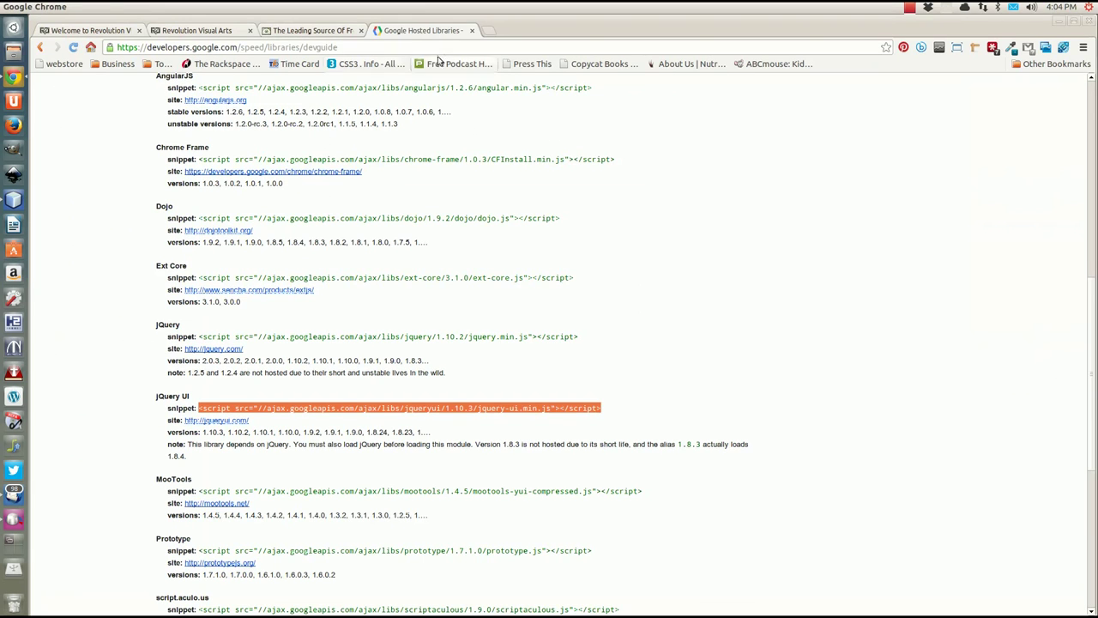
- Load localhost/inkscape_layout.html in a new Chrome tab
left_click(487, 31)
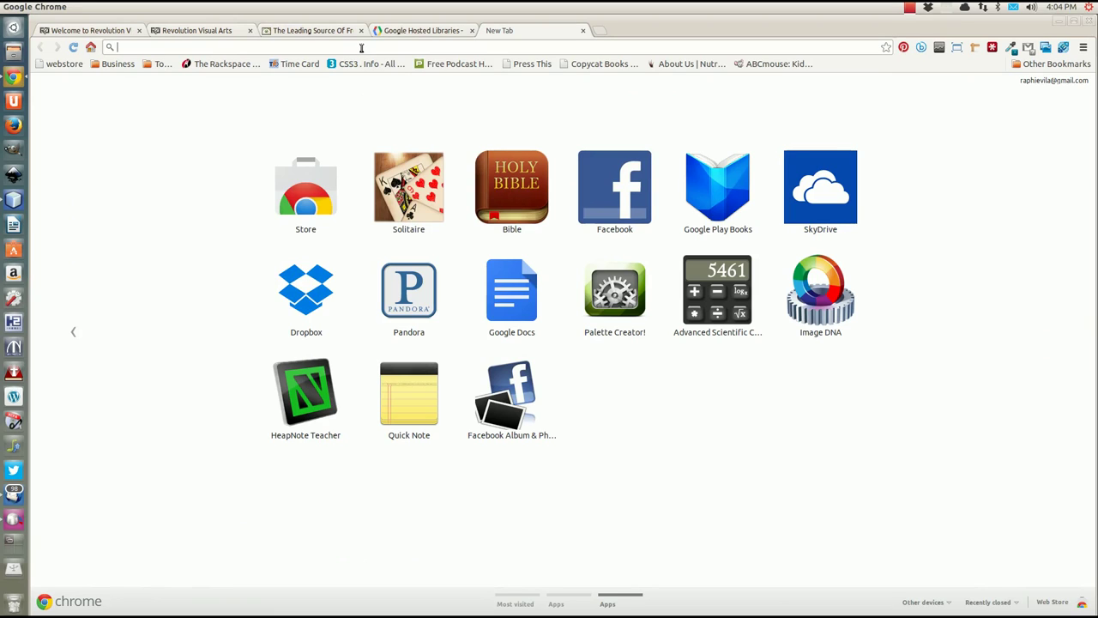
type("localhost")
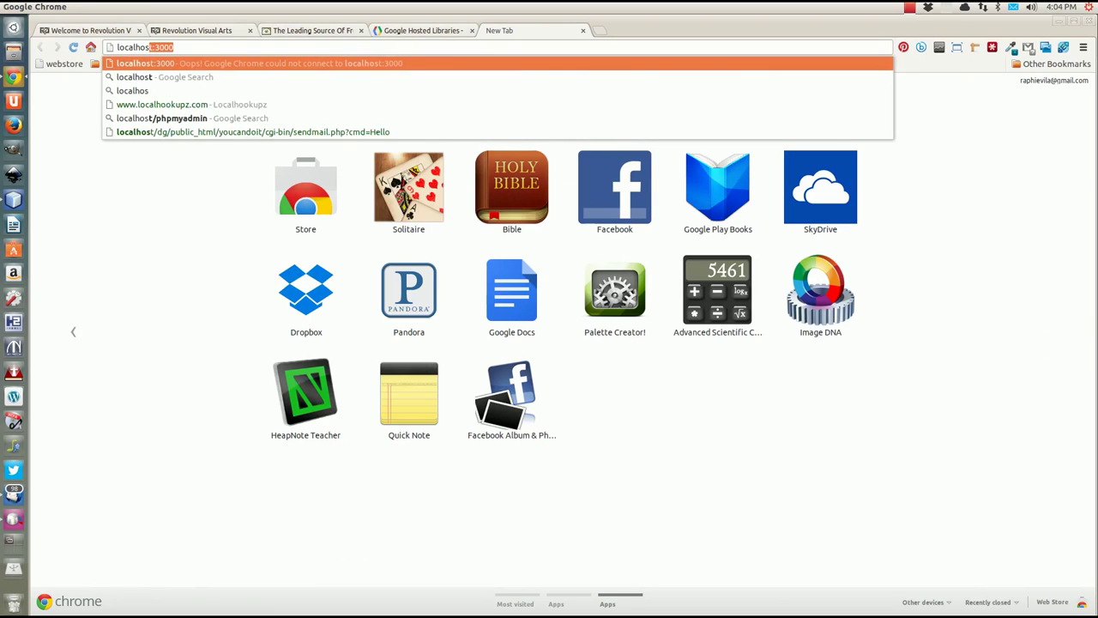
type("/")
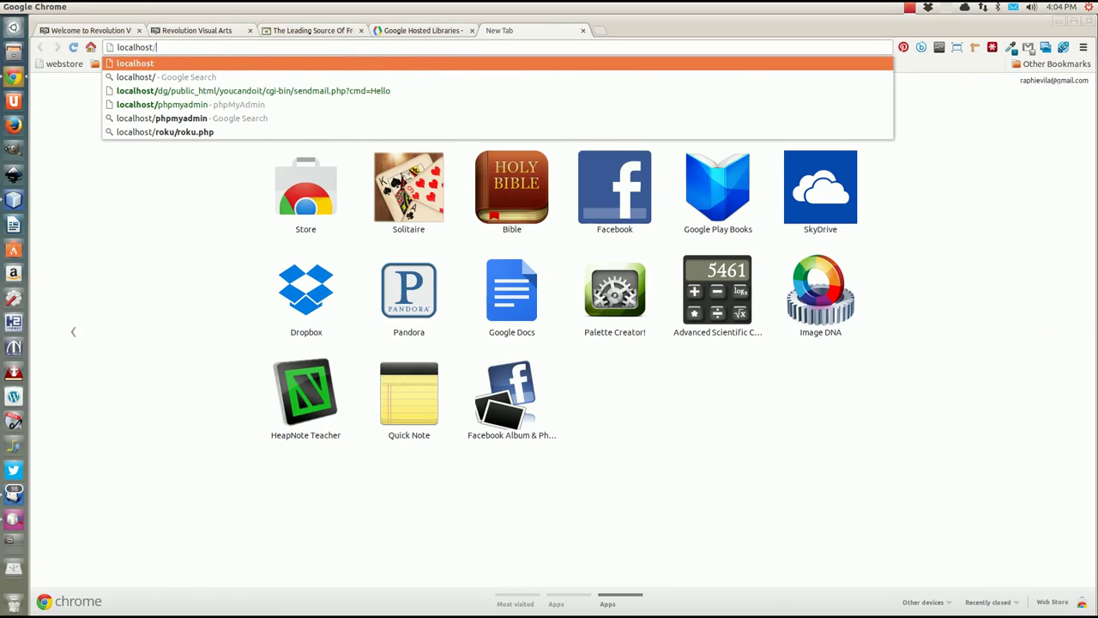
type("ink")
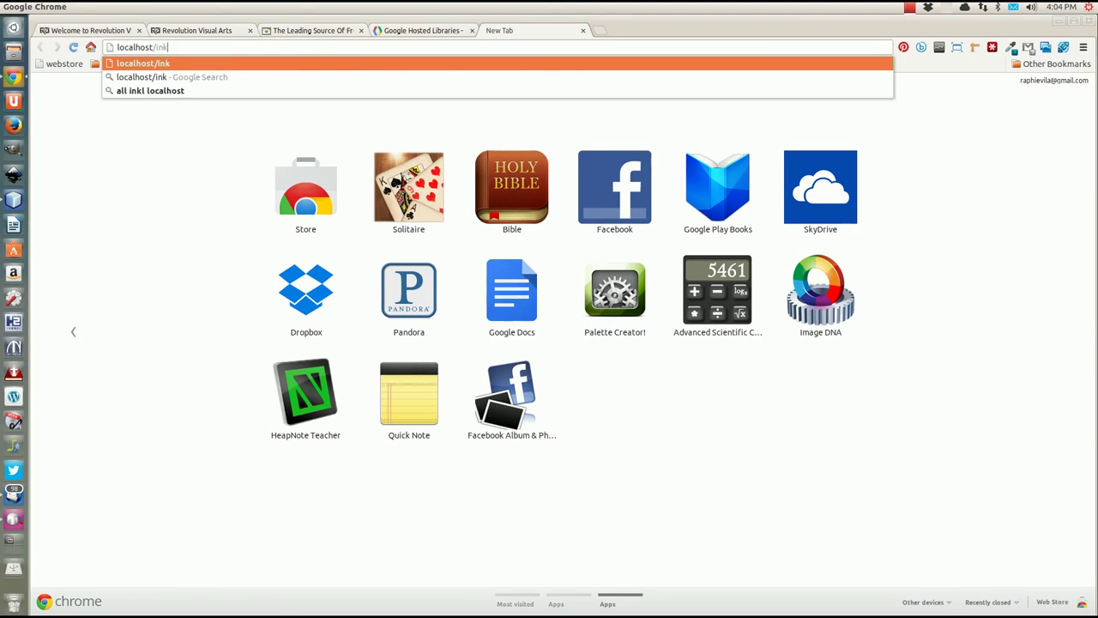
type("scape_lay")
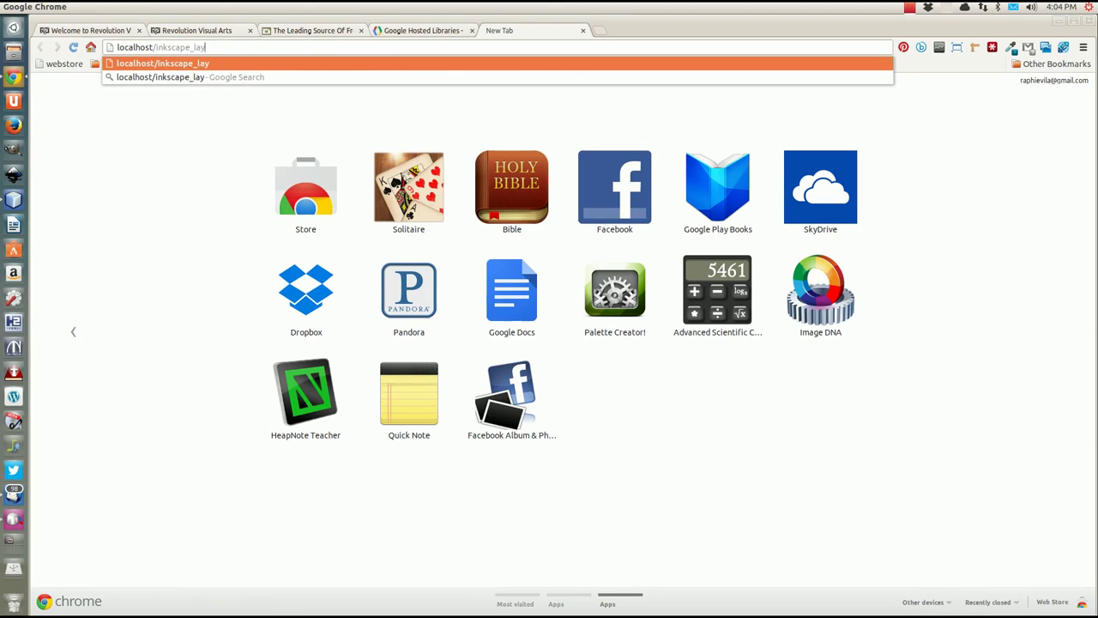
type("out.html")
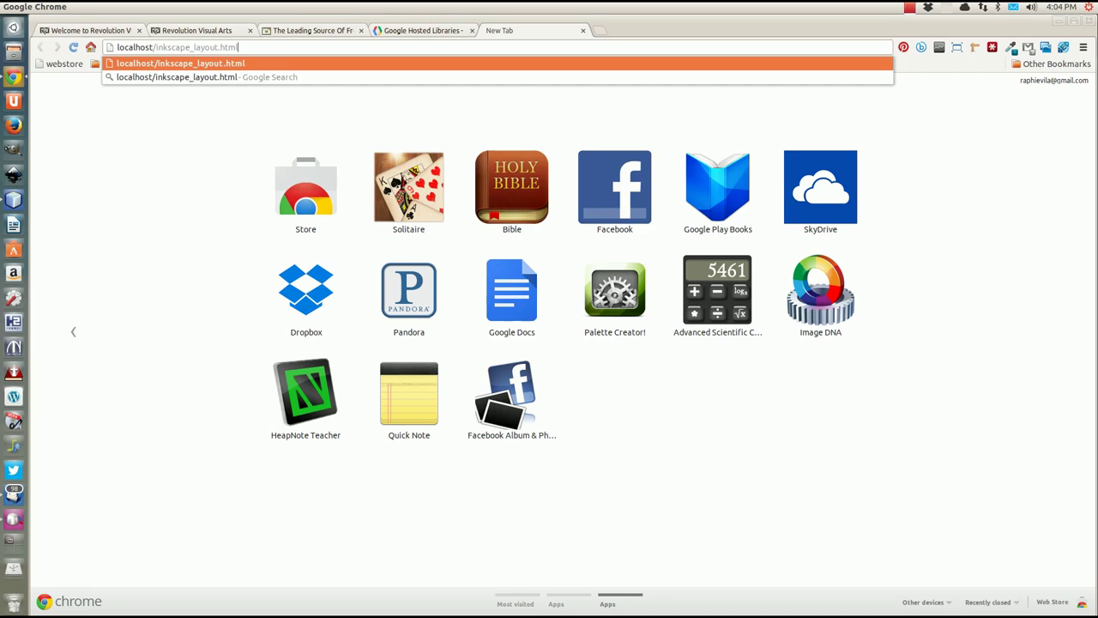
key("Return")
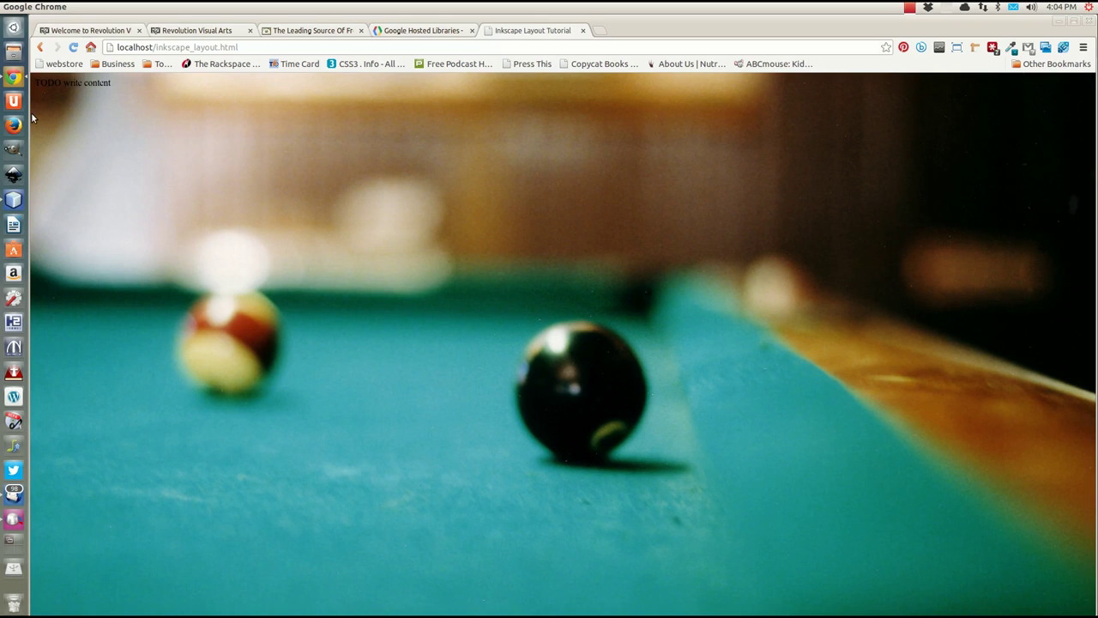
- Start a #nav style rule below the body rule
left_click(17, 204)
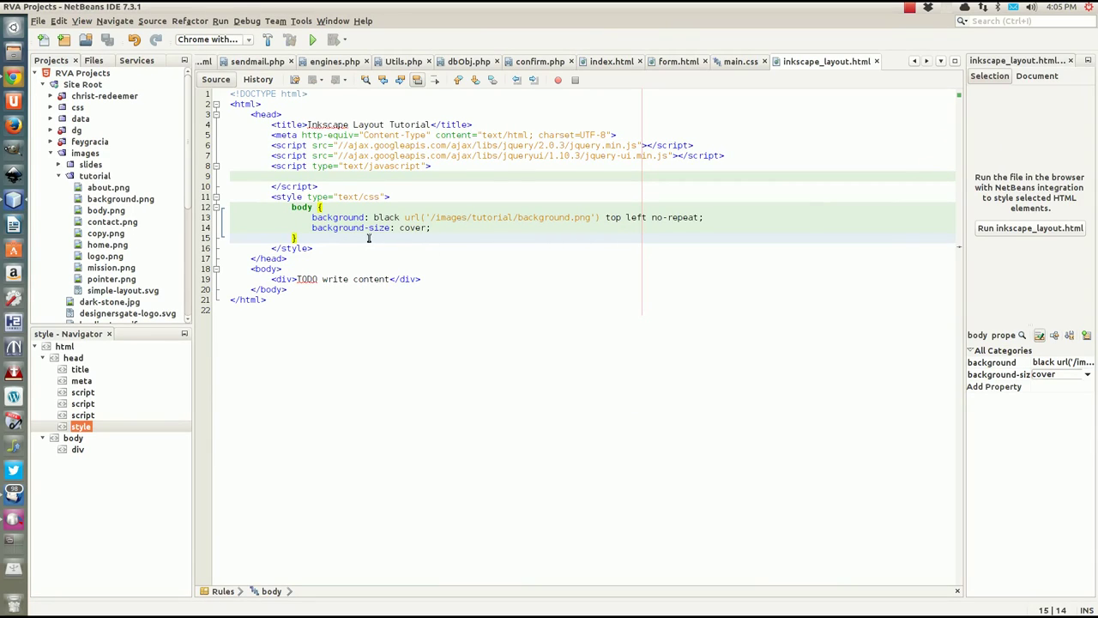
key("Return")
type("n")
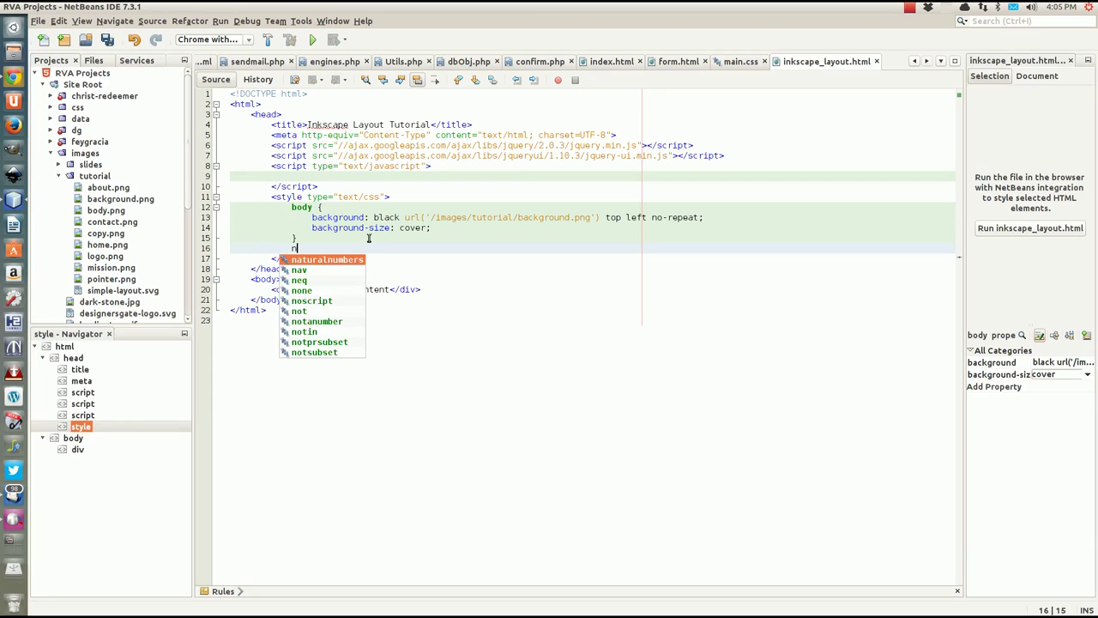
key("BackSpace")
type("#")
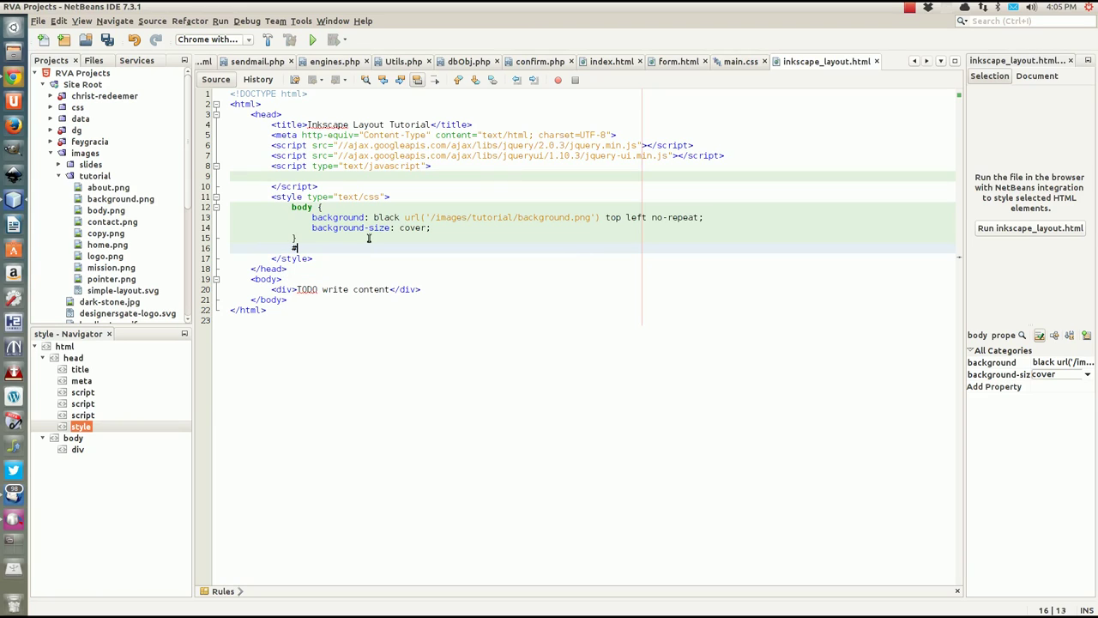
type("na")
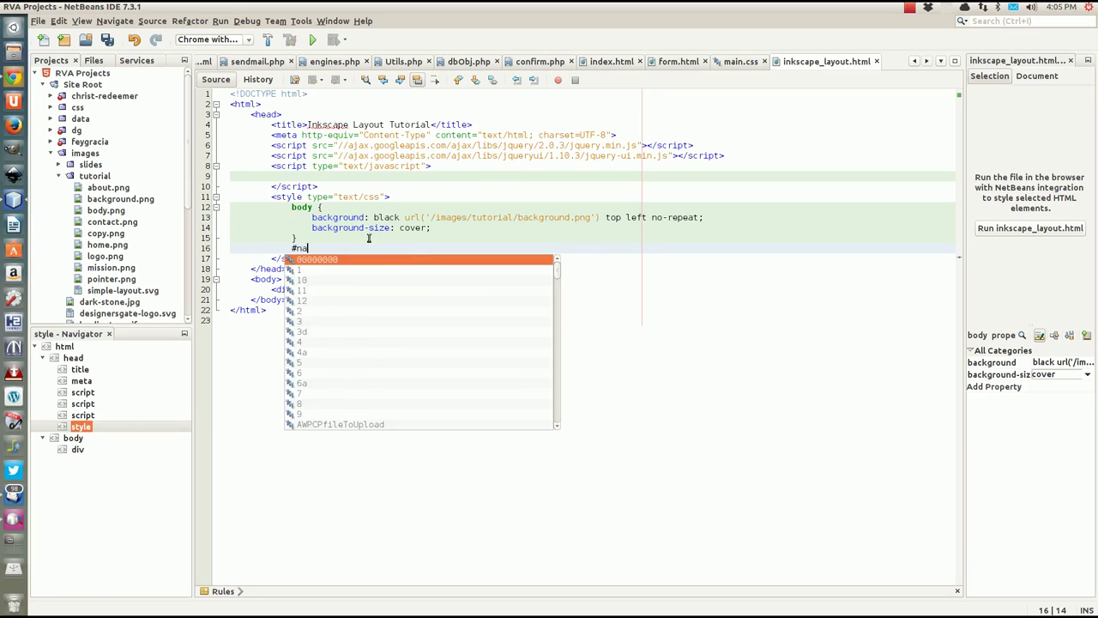
type("v")
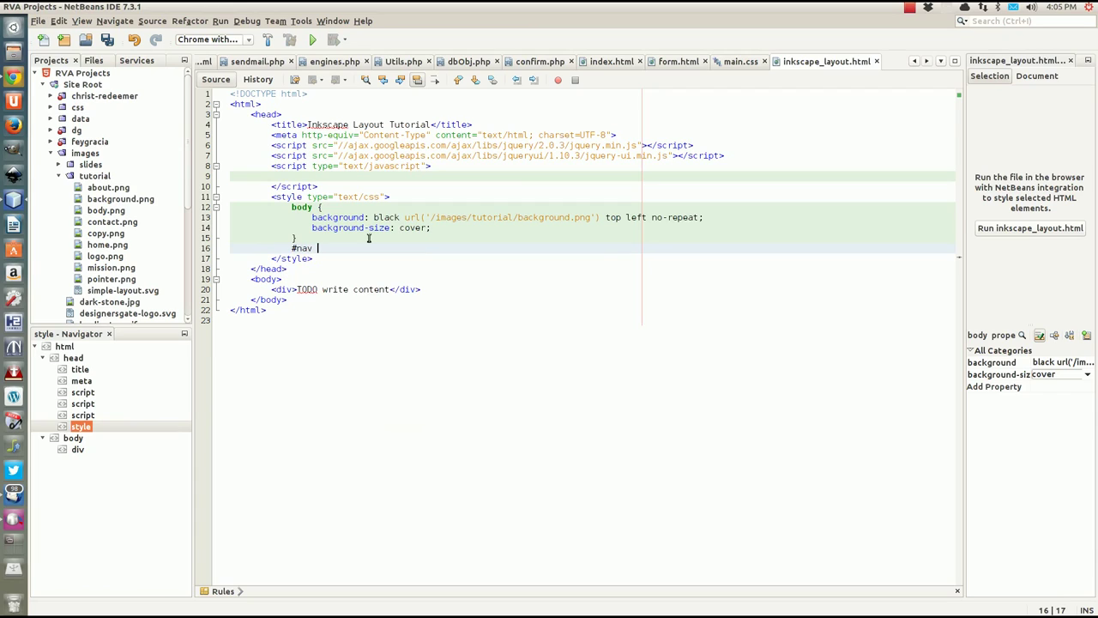
type(" {")
key("Return")
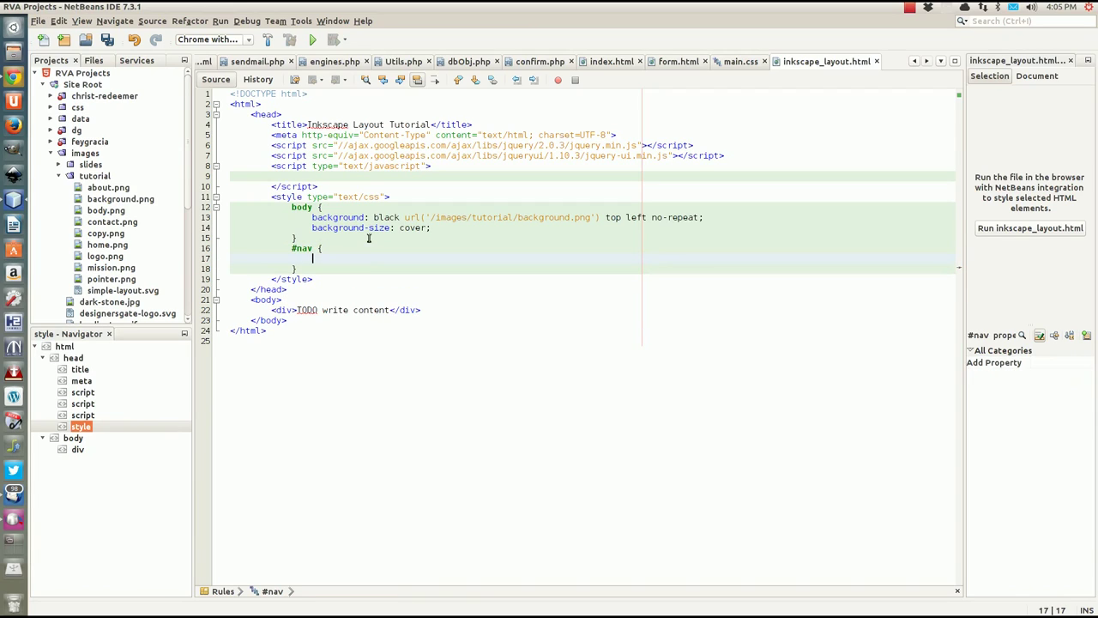
- Add an empty <nav></nav> element after the content div
left_click(456, 310)
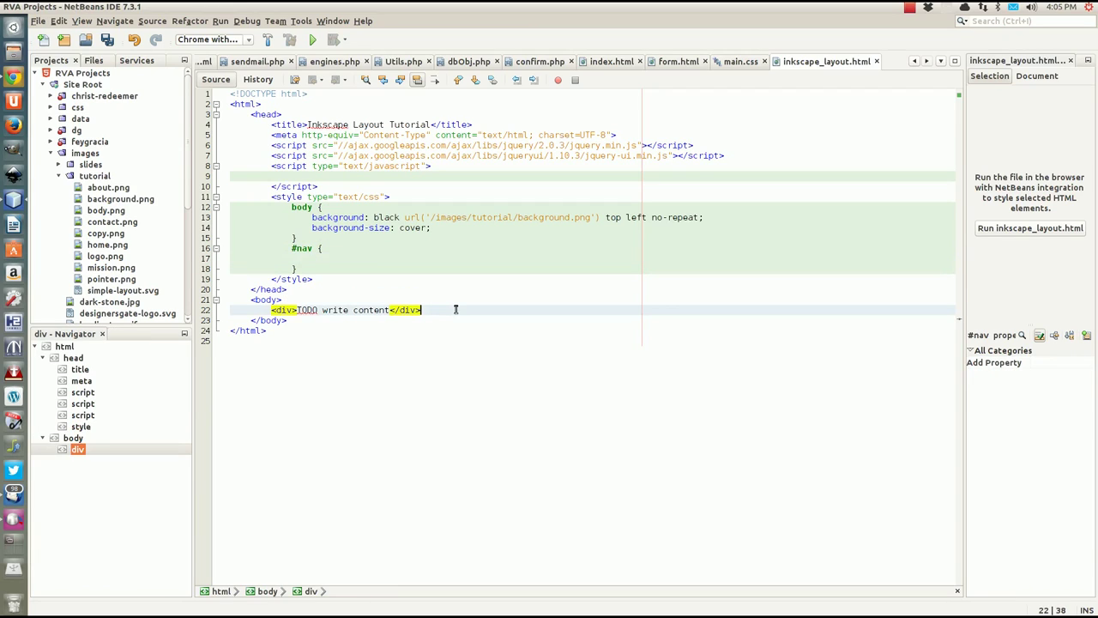
key("Return")
type("<n")
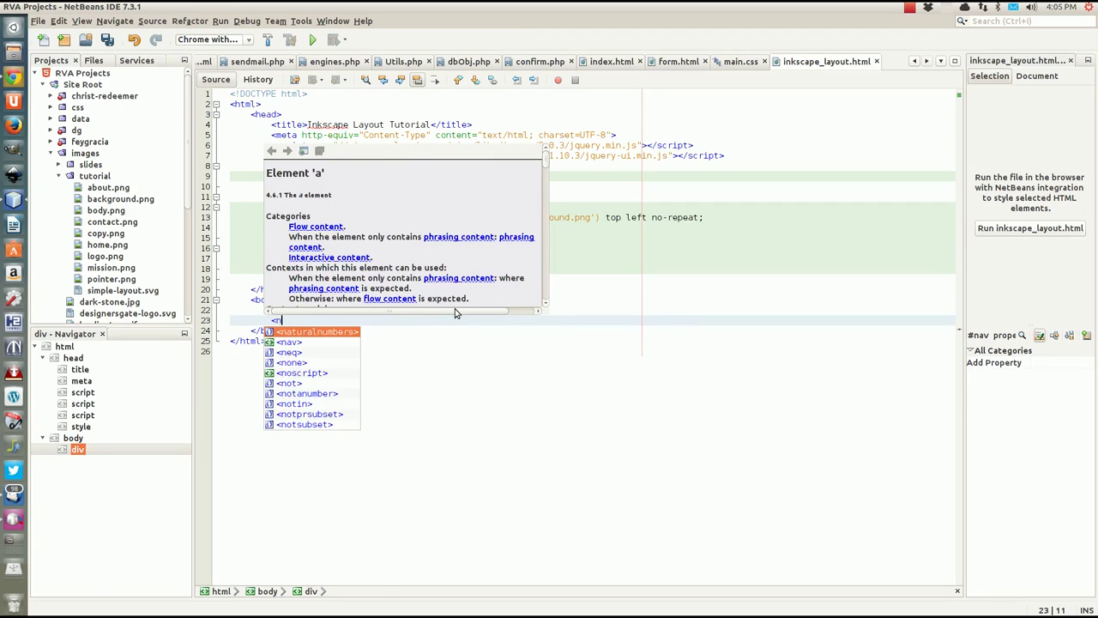
type("av></nav>")
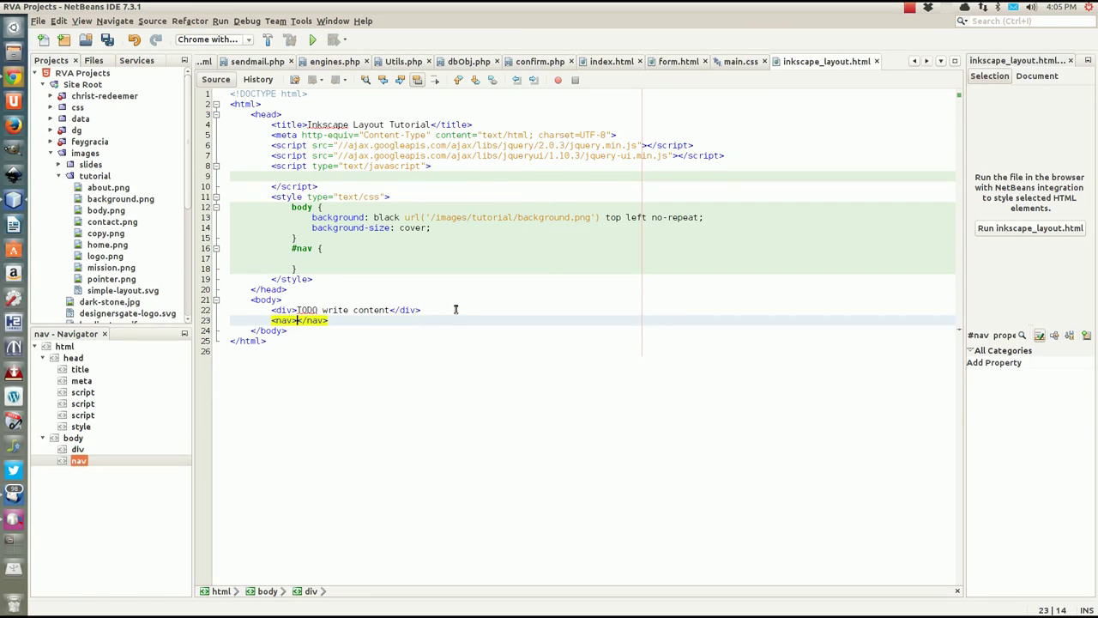
key("Return")
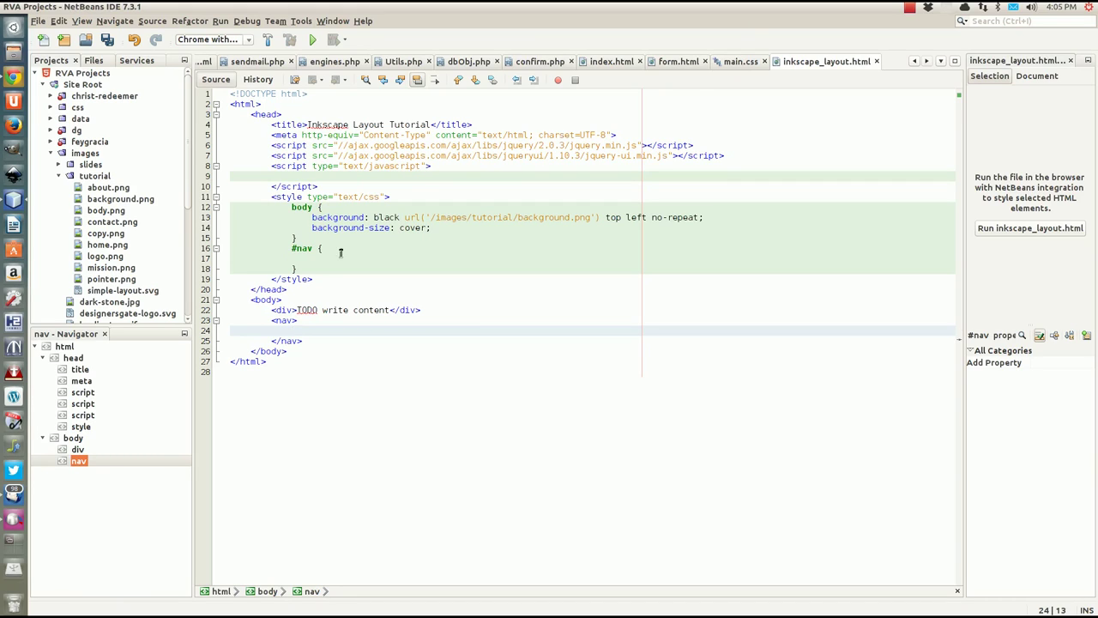
- Make the selector nav with position: absolute, and check home.png's size
left_click(292, 248)
key("Delete")
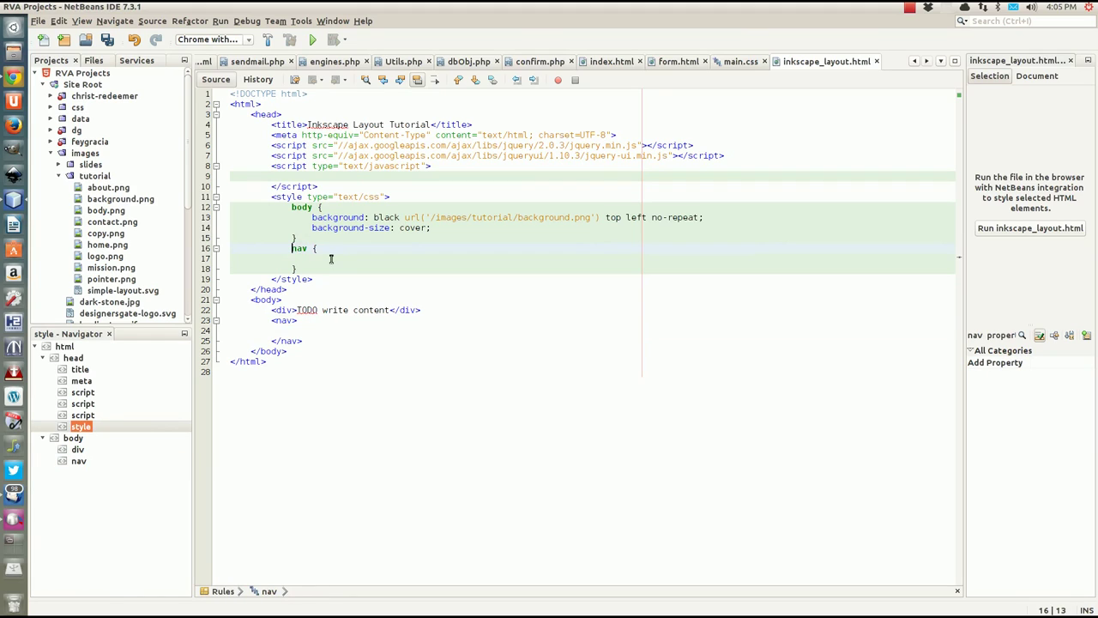
type("position: ab")
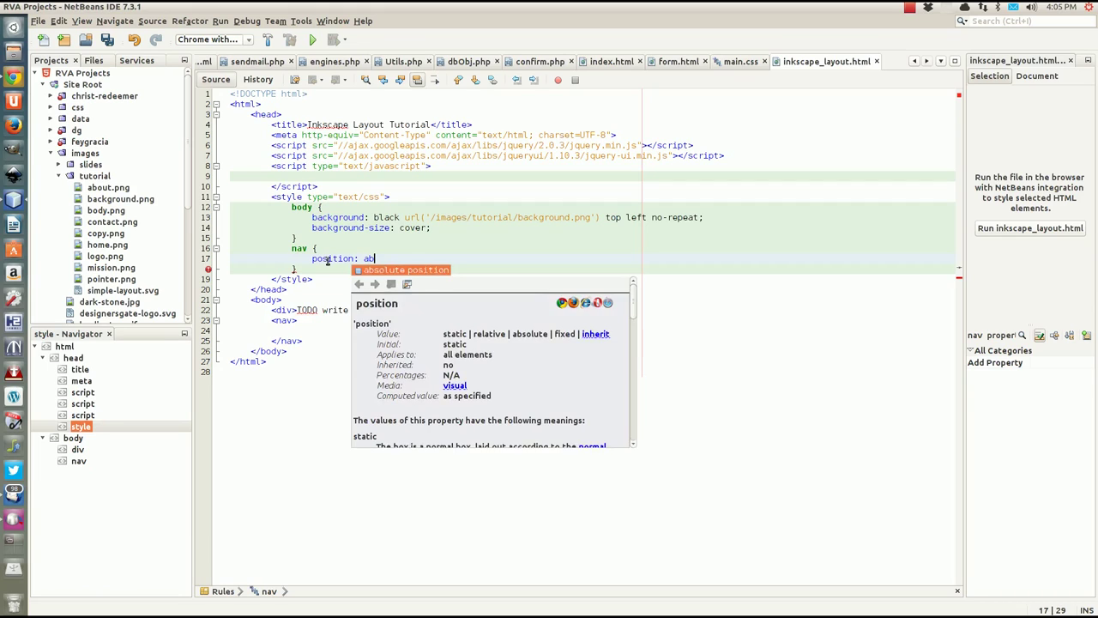
key("Return")
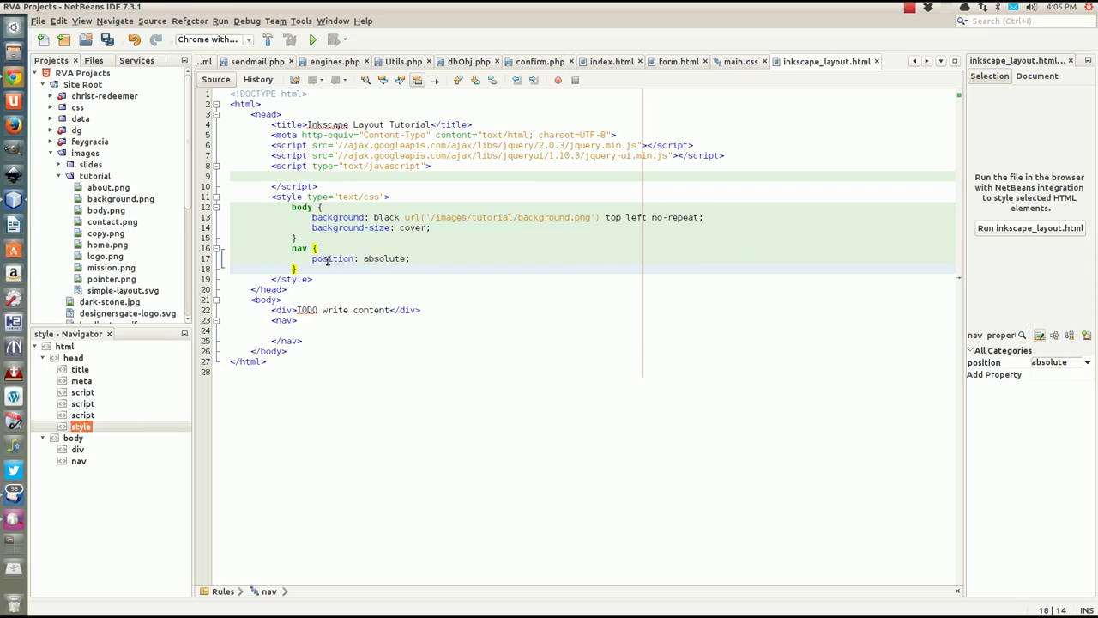
left_click(423, 262)
key("Return")
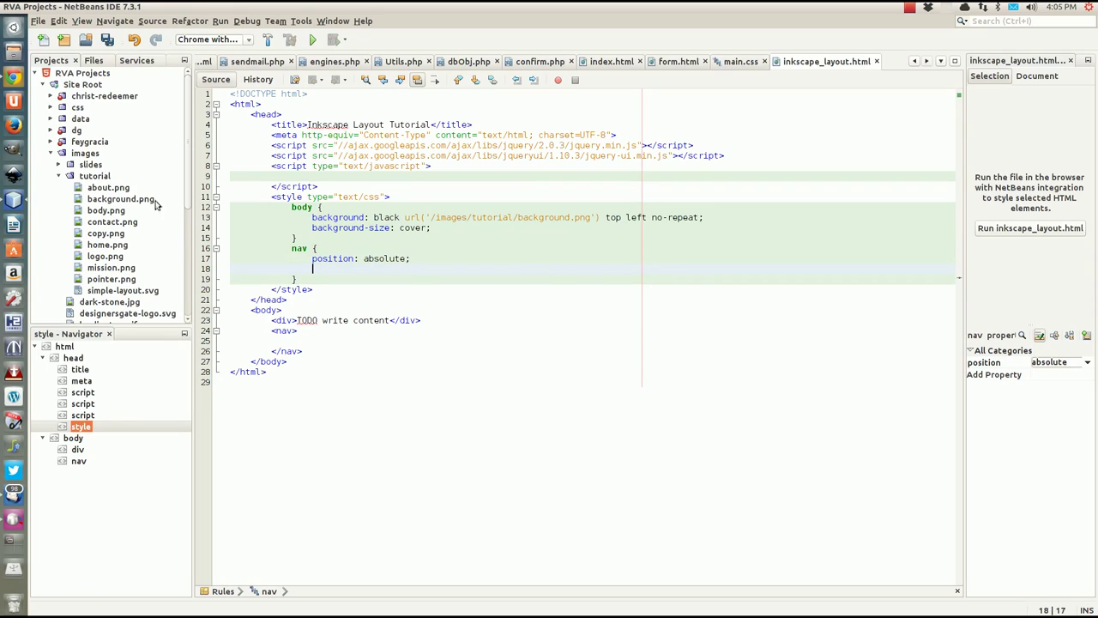
left_click(103, 248)
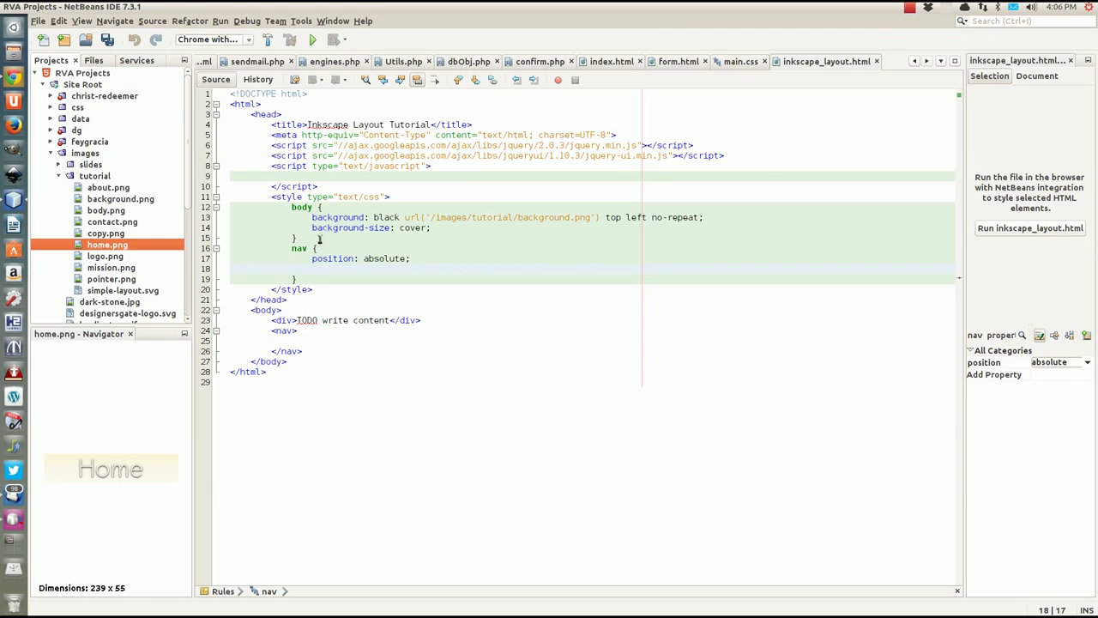
- Use Calculator to compute 55 × 4 = 220, then close it
left_click(13, 27)
type("de")
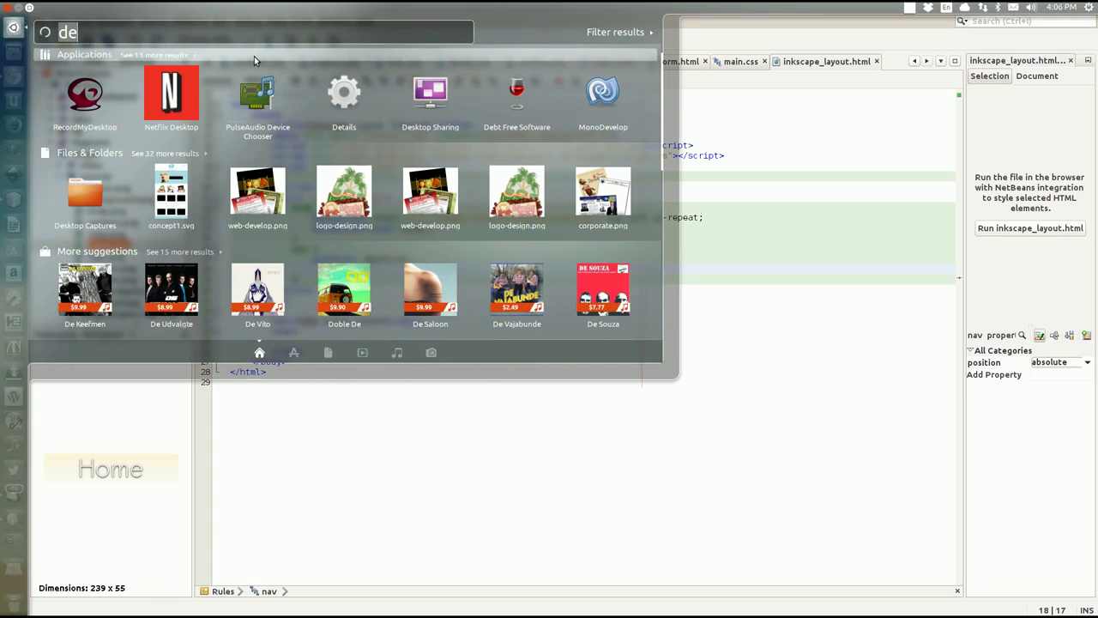
type("cal")
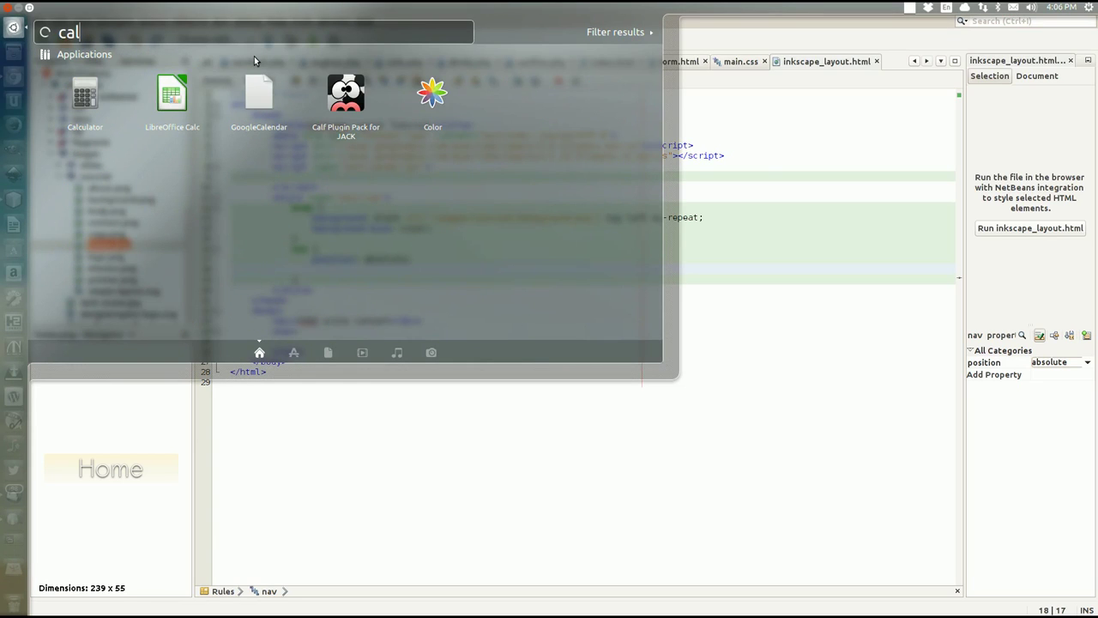
left_click(83, 98)
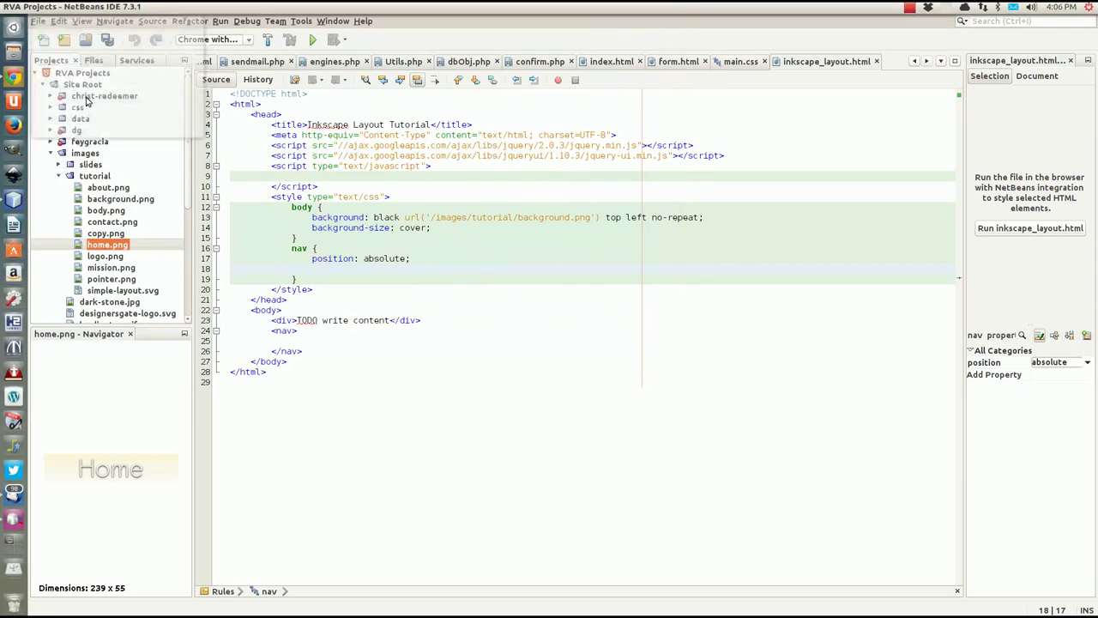
double_click(83, 99)
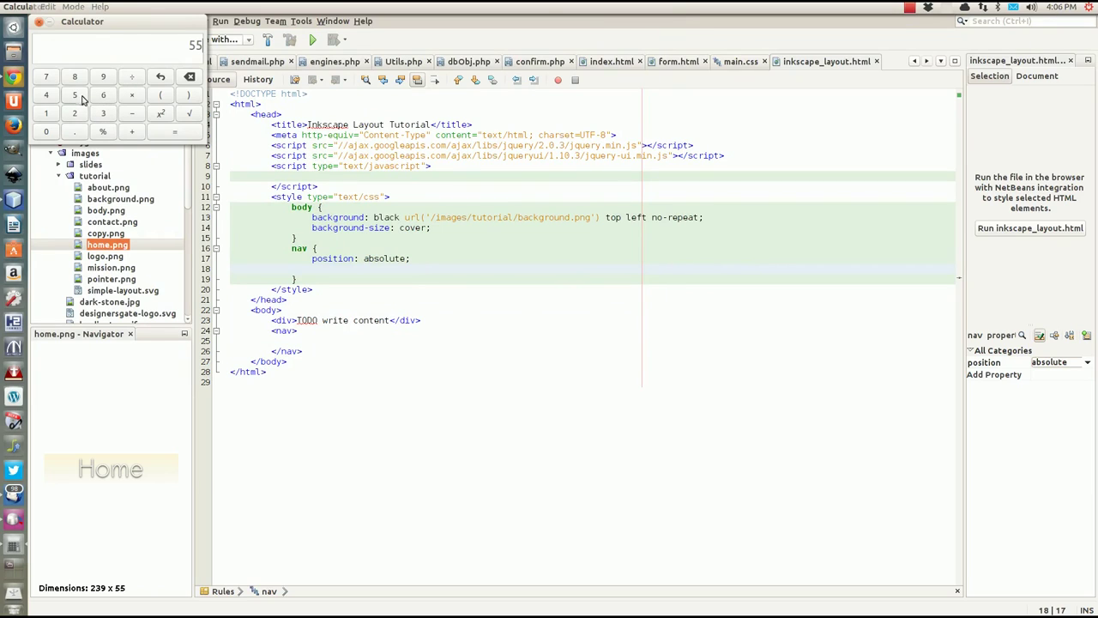
left_click(132, 96)
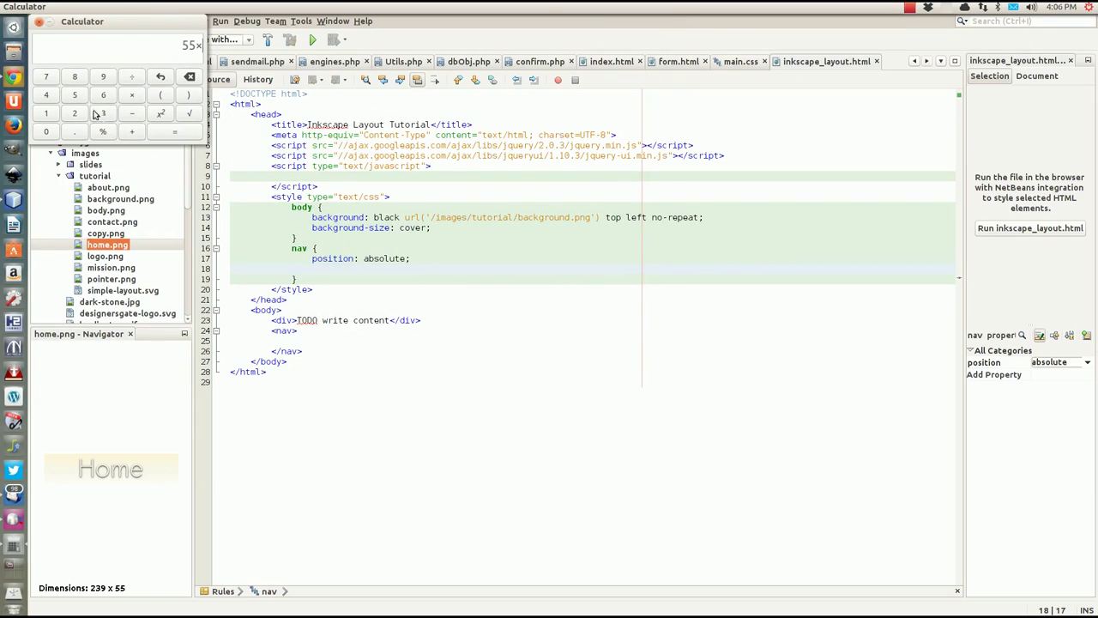
left_click(47, 96)
left_click(175, 131)
left_click(39, 22)
- Add top: 50%; and margin-top: -110px; to the nav rule
left_click(395, 269)
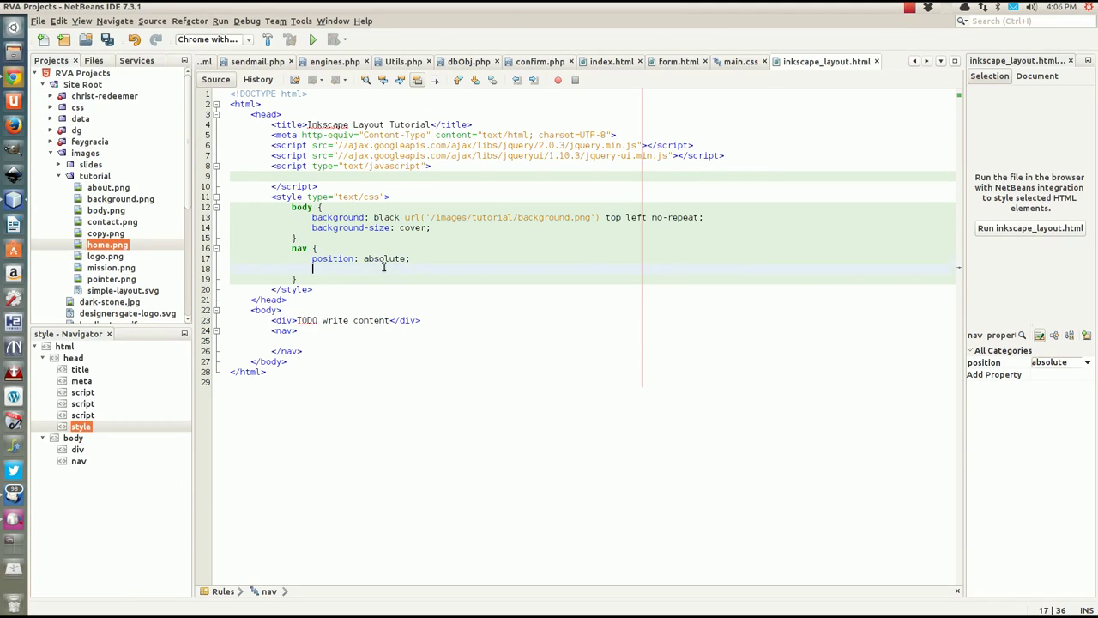
type("top: ")
type("50")
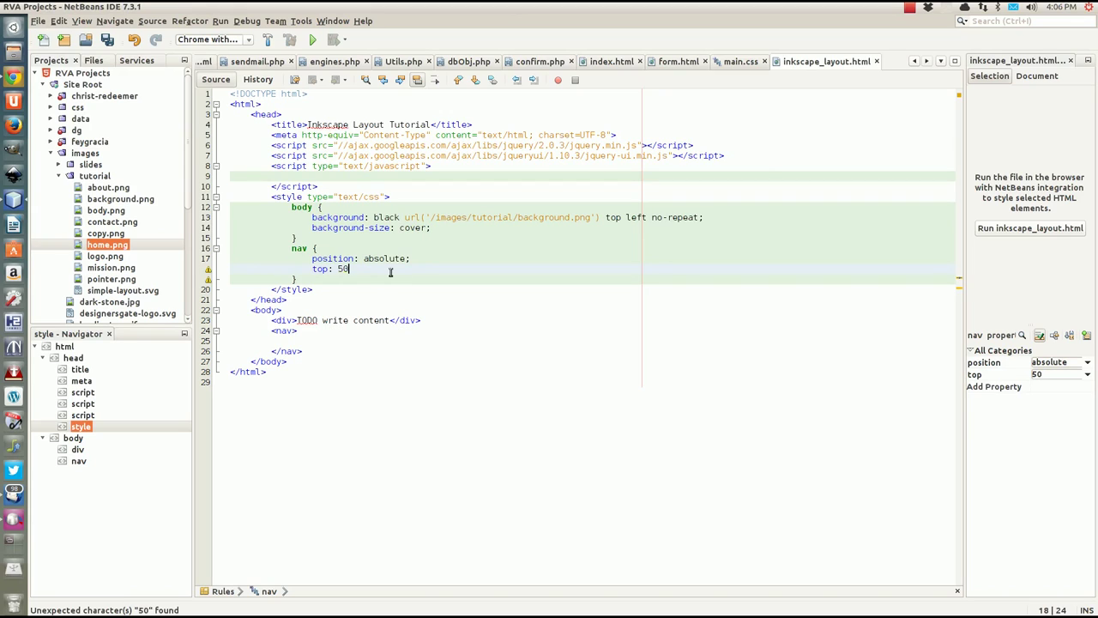
type("%;")
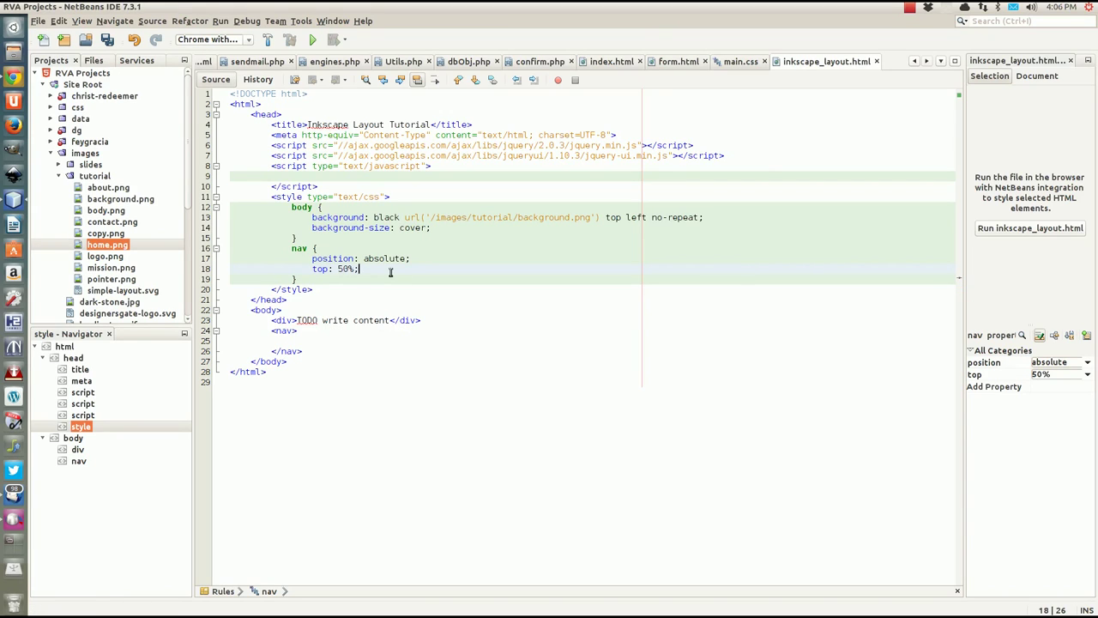
key("Return")
type("margin")
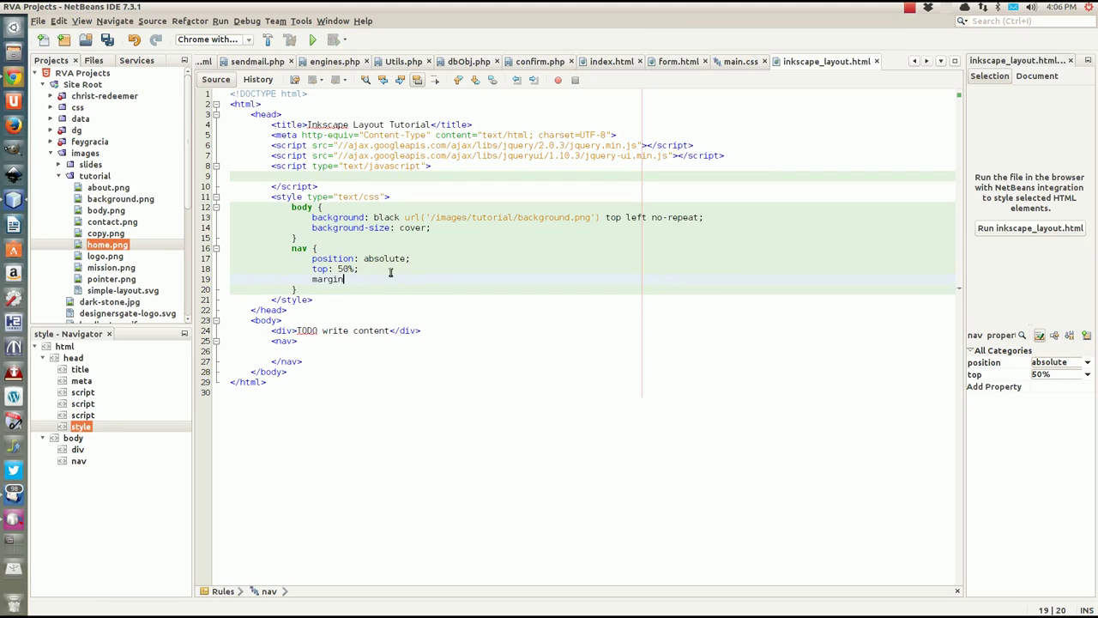
type("-top: ")
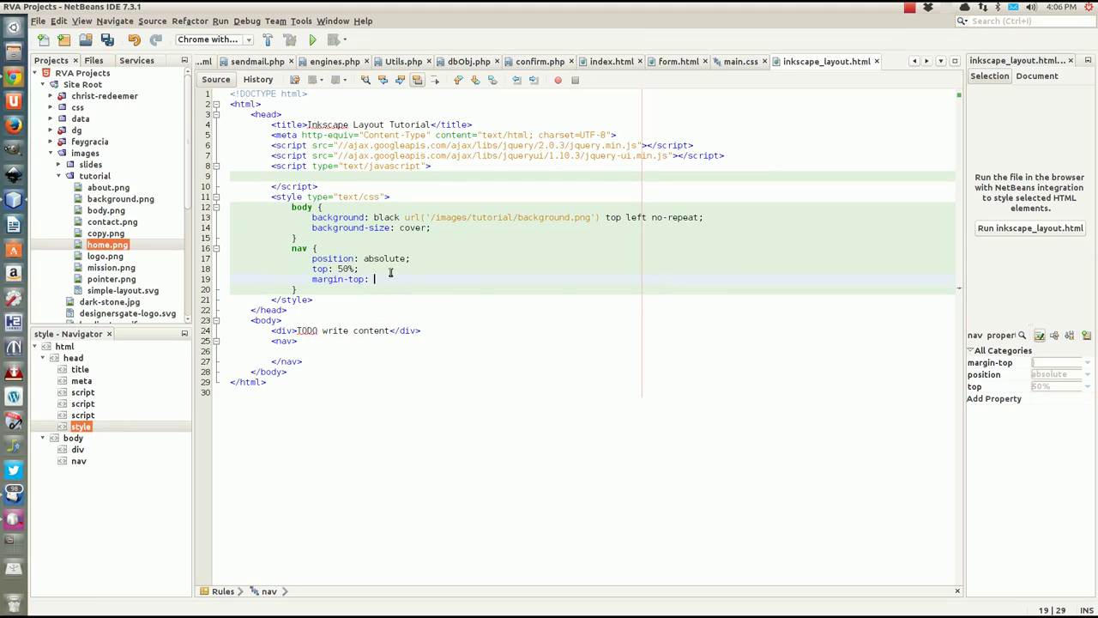
type("11")
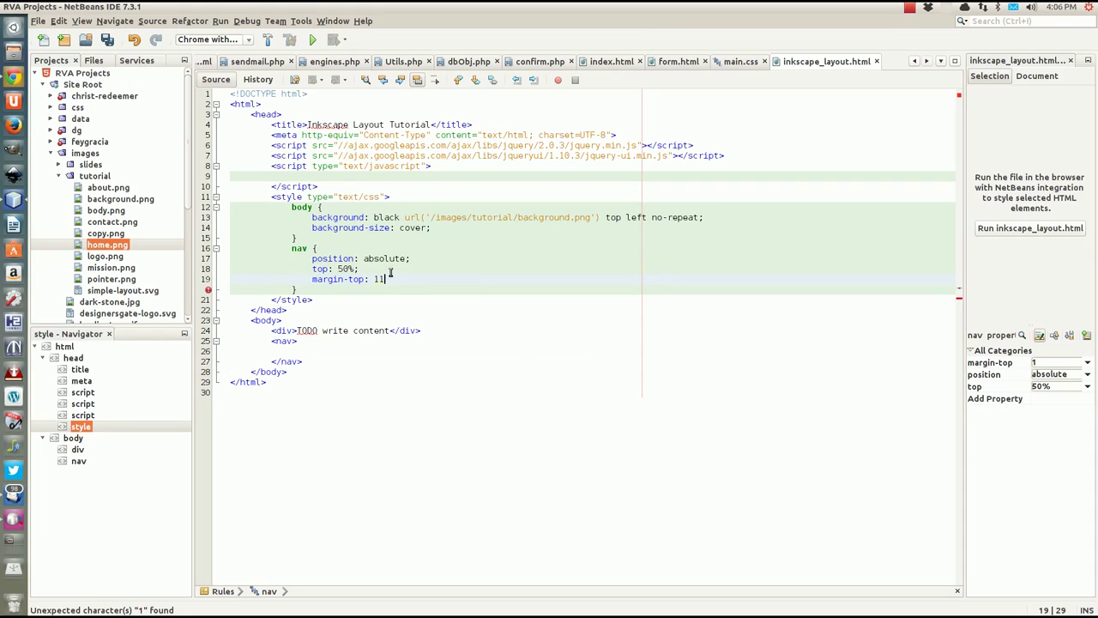
type("0px")
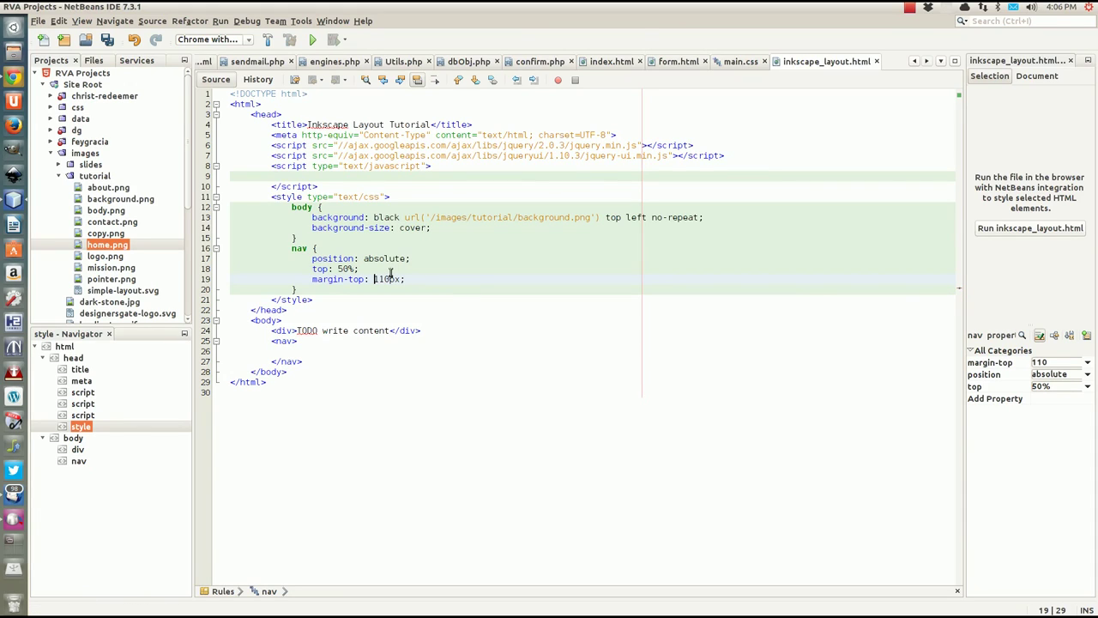
type("-")
left_click(420, 283)
- Inside the nav, add <div id="home" class="navButtons"></div>
left_click(294, 351)
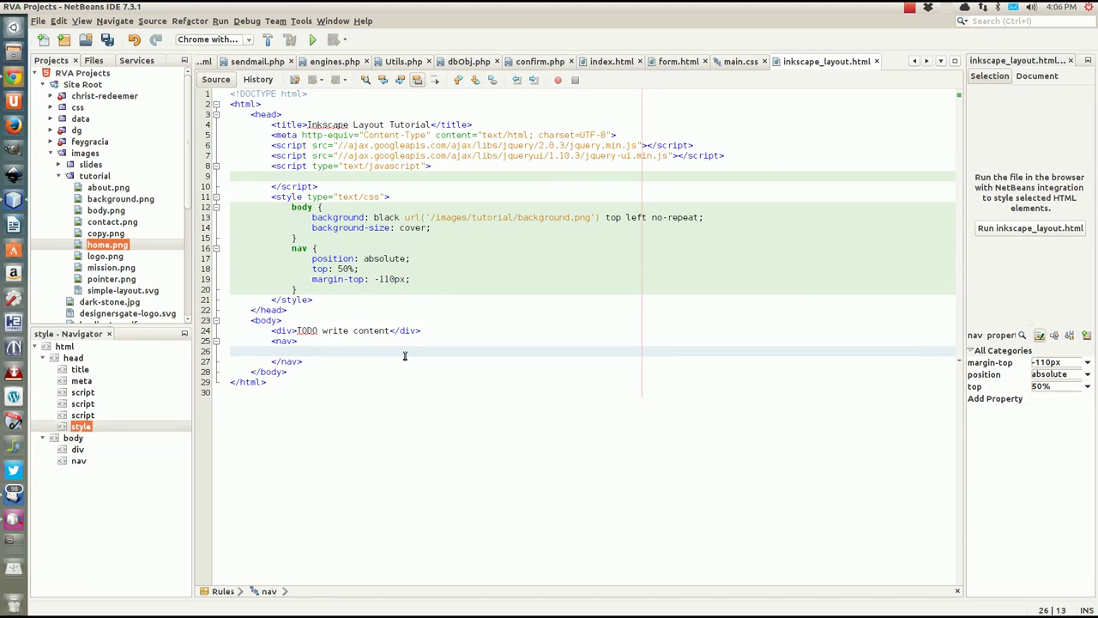
type("<")
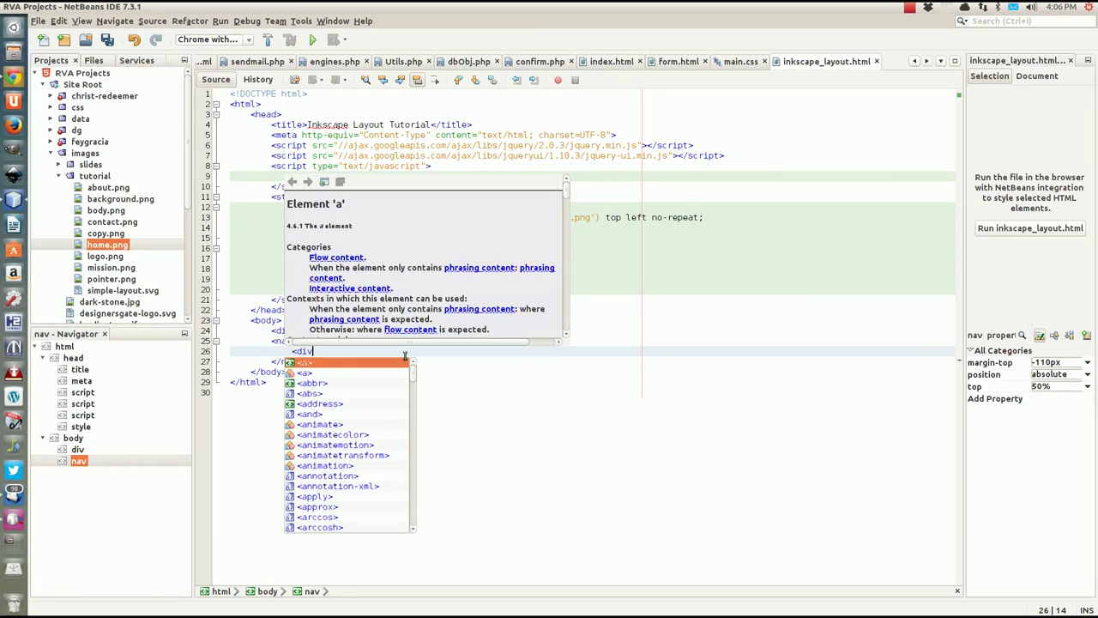
type("div")
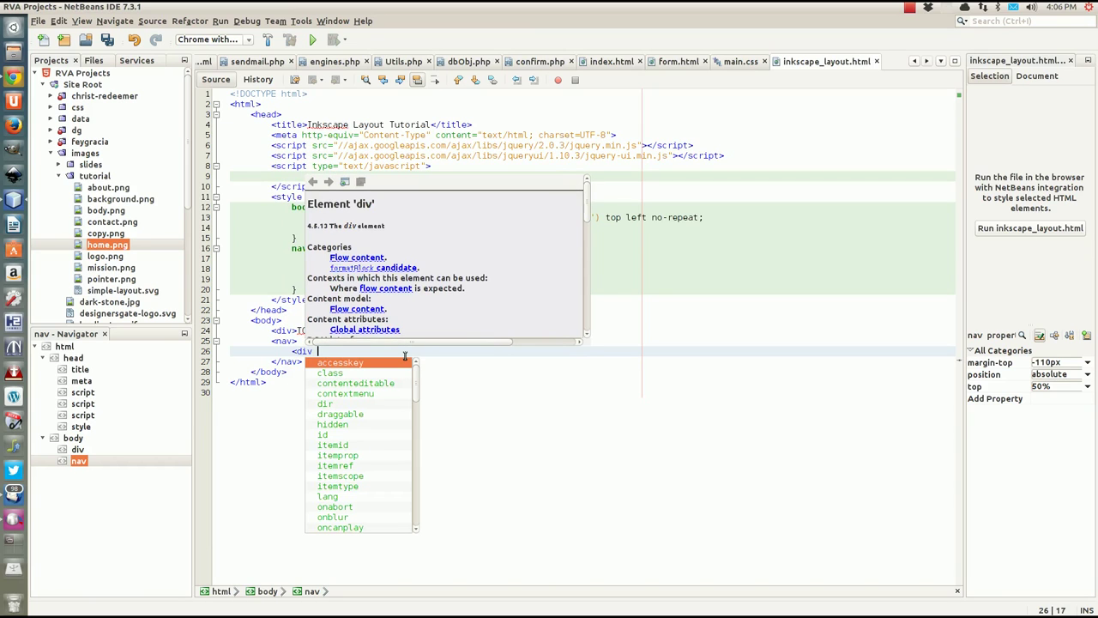
type(" id")
key("Return")
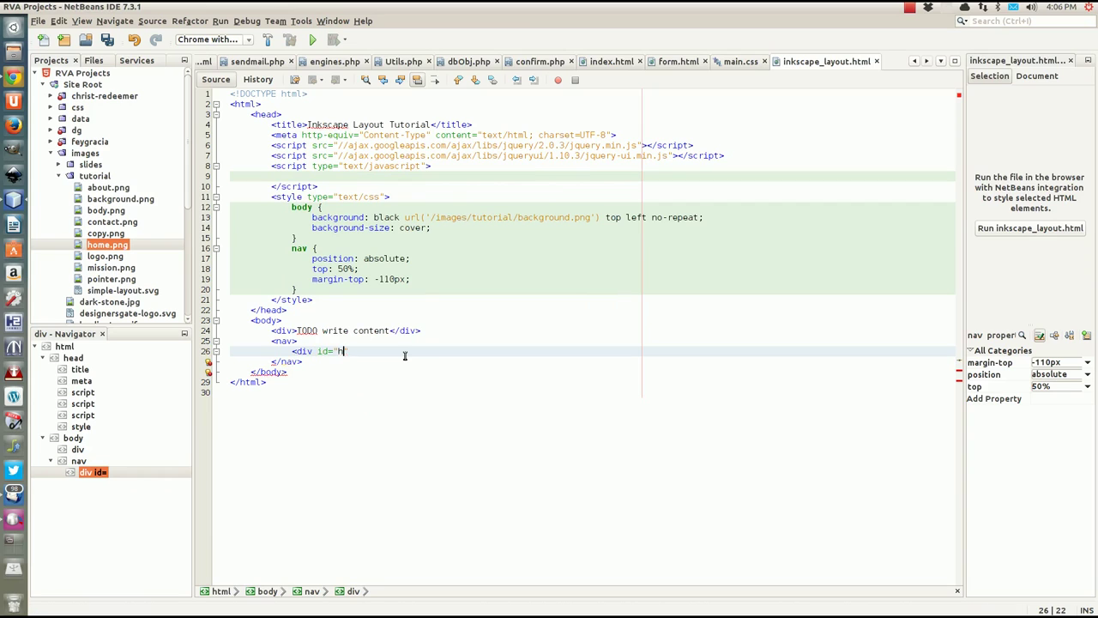
type("home\">")
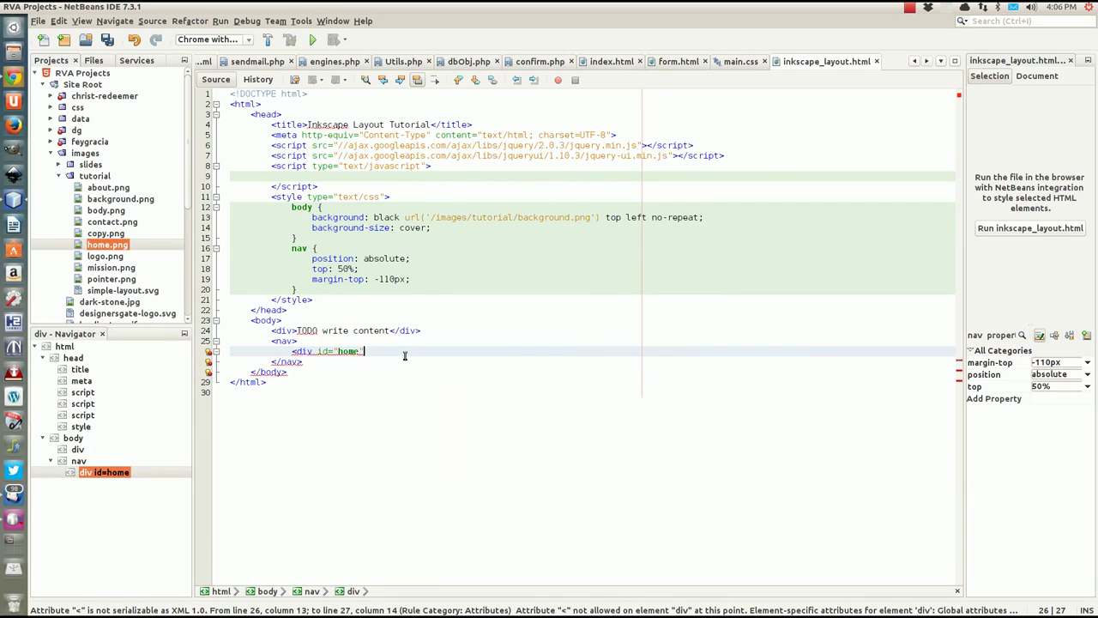
type("</div>")
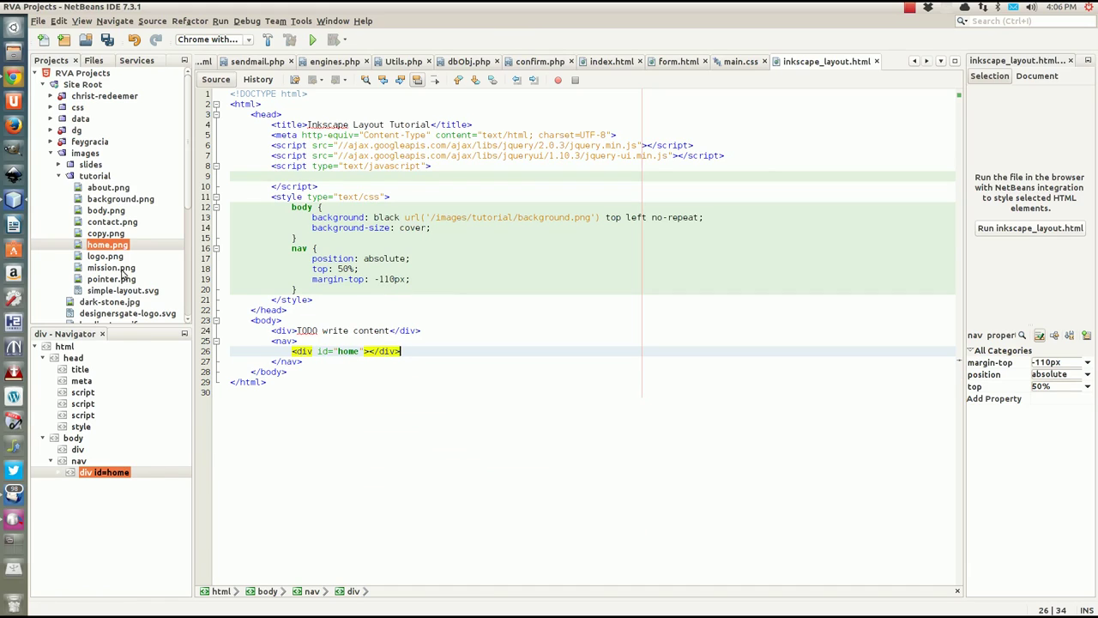
left_click(101, 245)
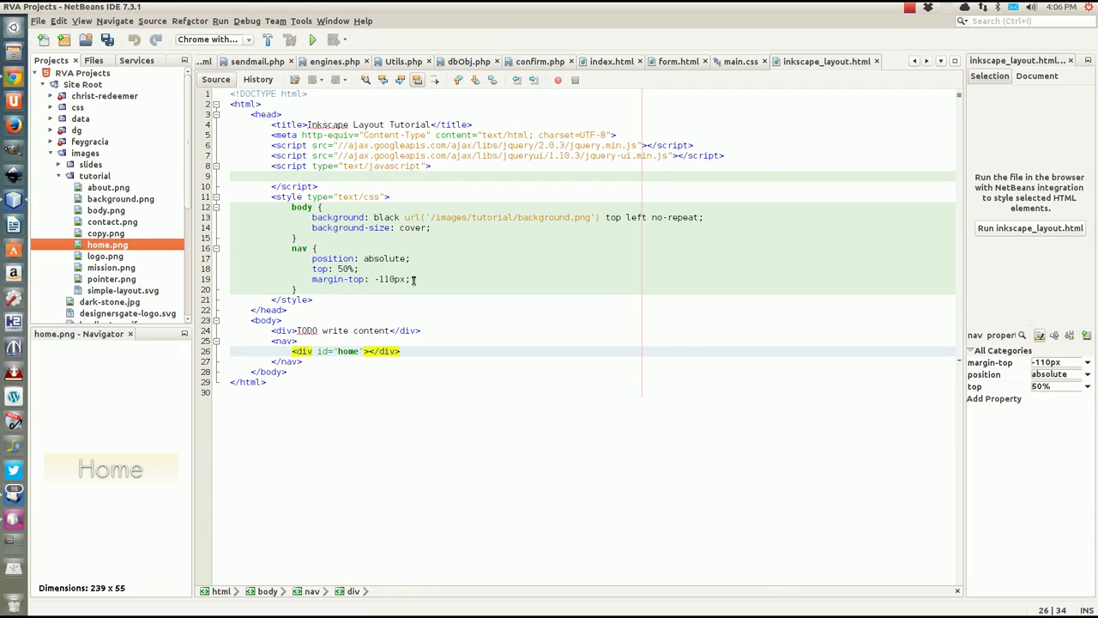
left_click(364, 352)
type("class")
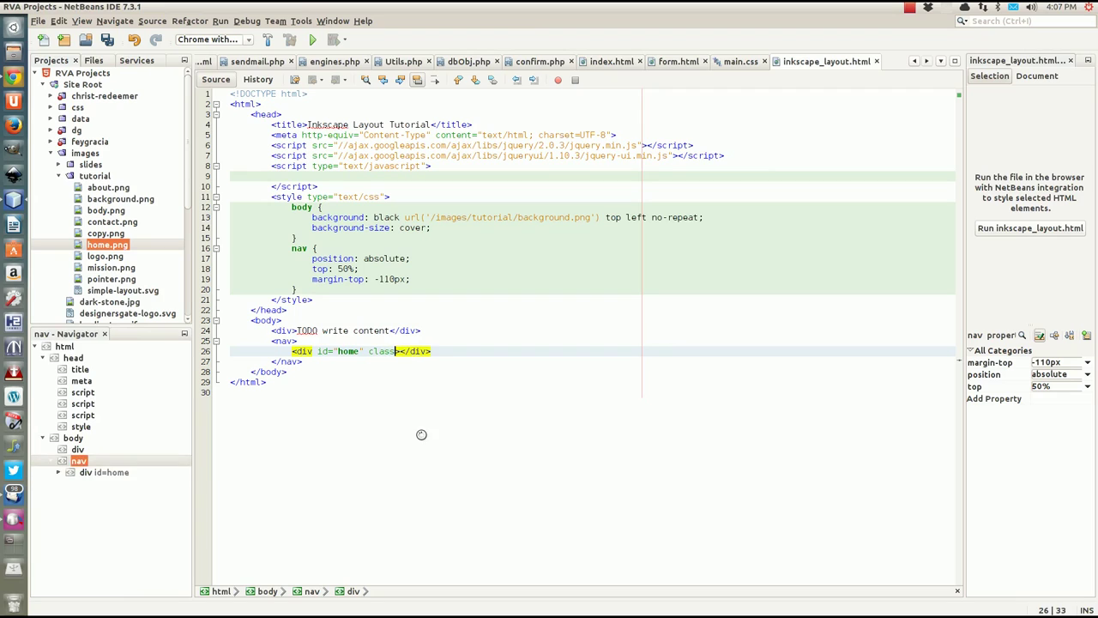
type("=\"nav")
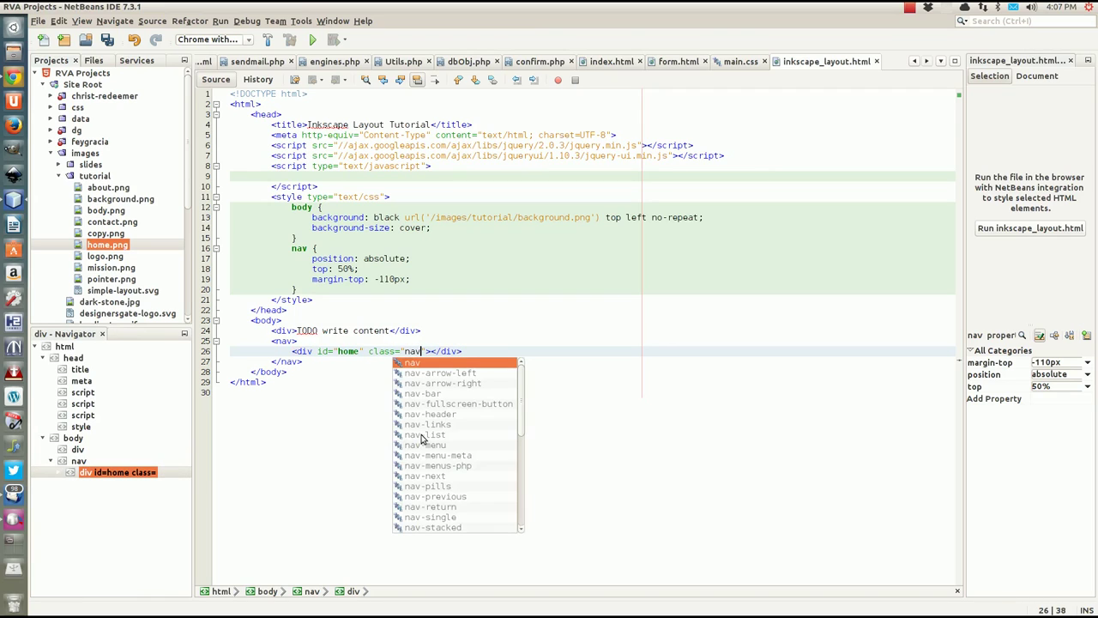
type("Buttons")
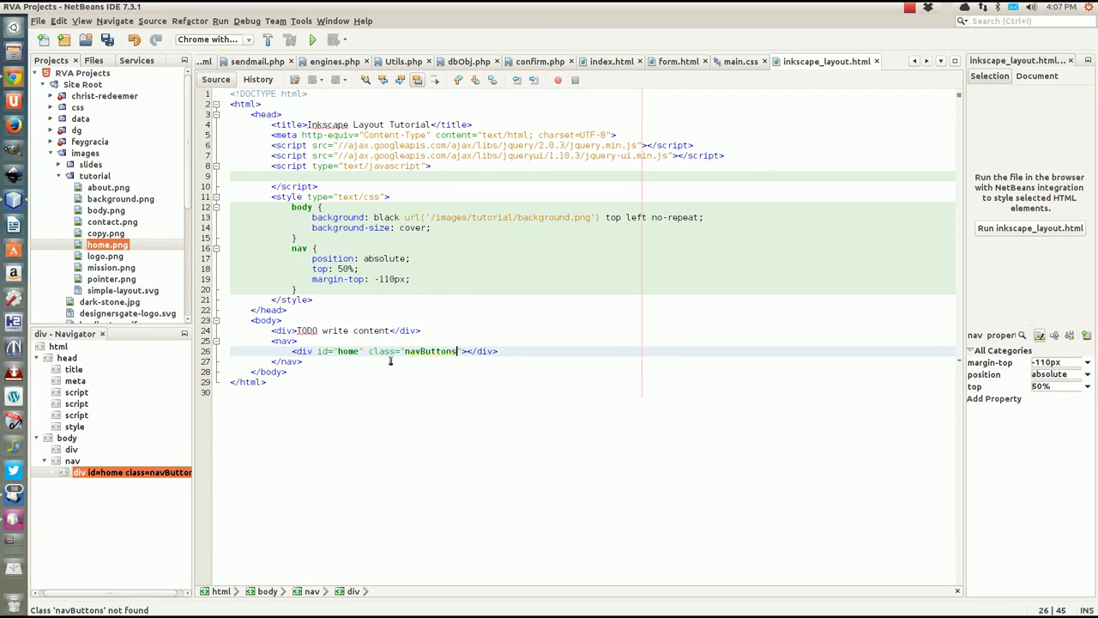
- Add a .navButtons rule with display: block and position: relative
left_click(315, 289)
key("Return")
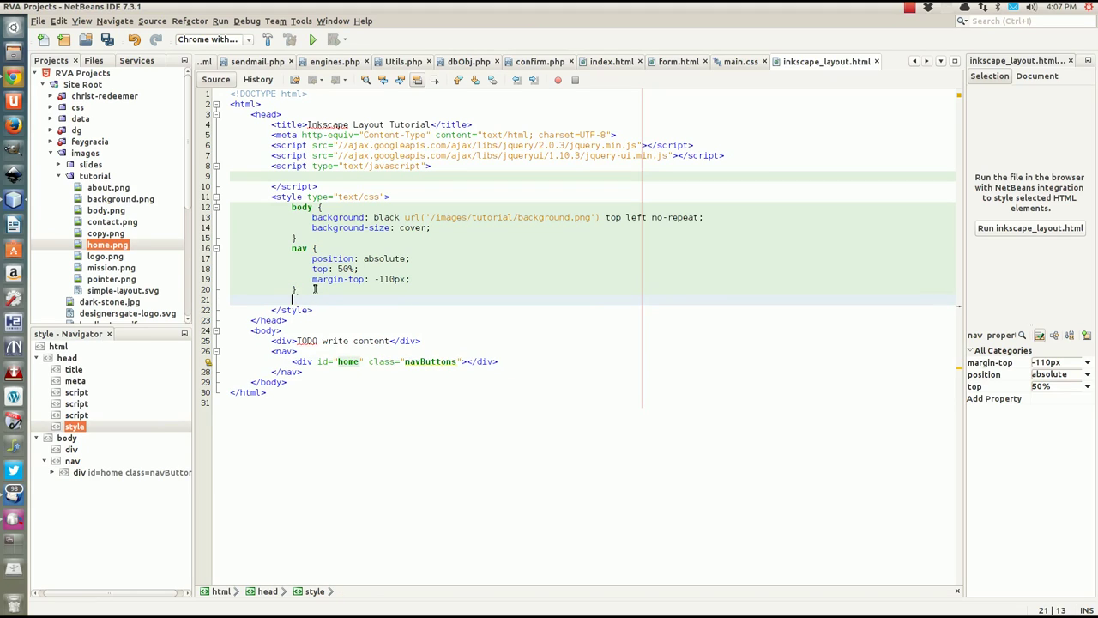
type(".navButto")
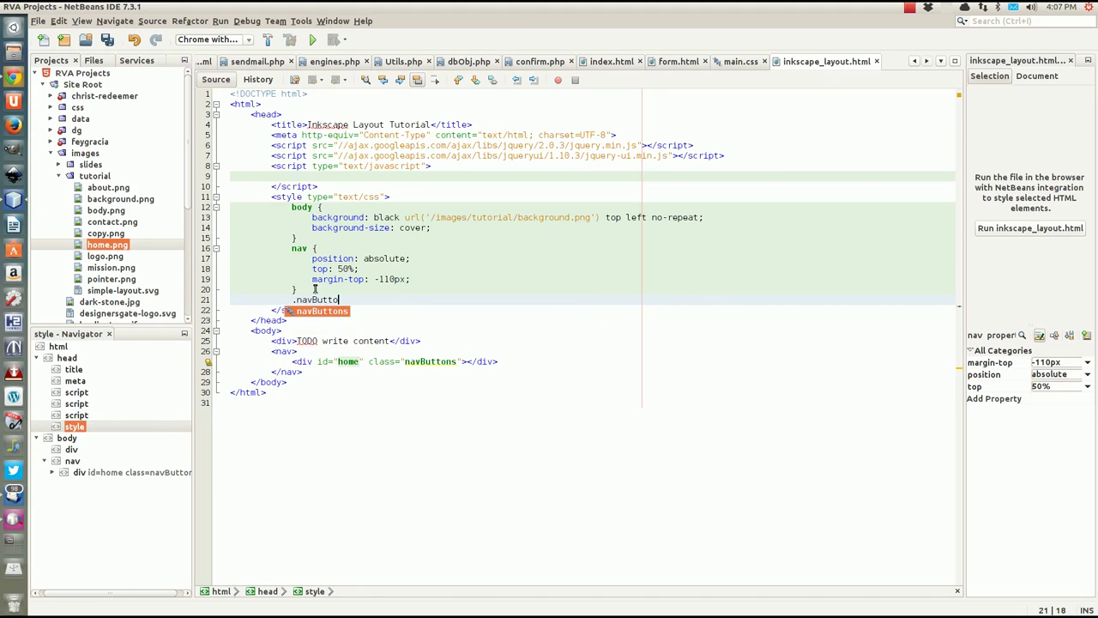
type("ns {")
key("Return")
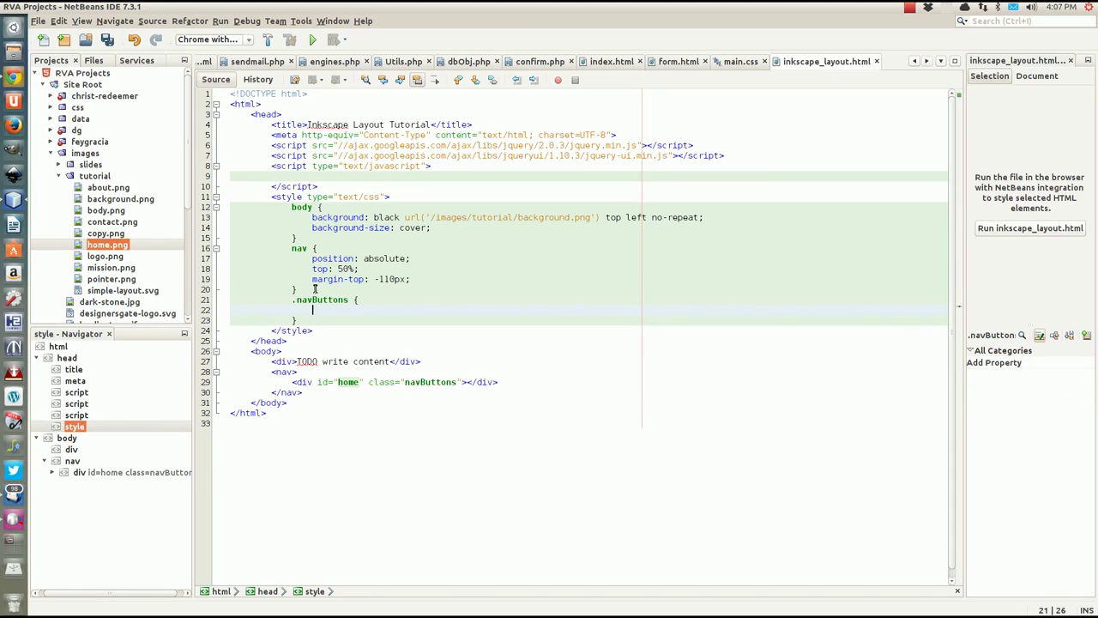
type("di")
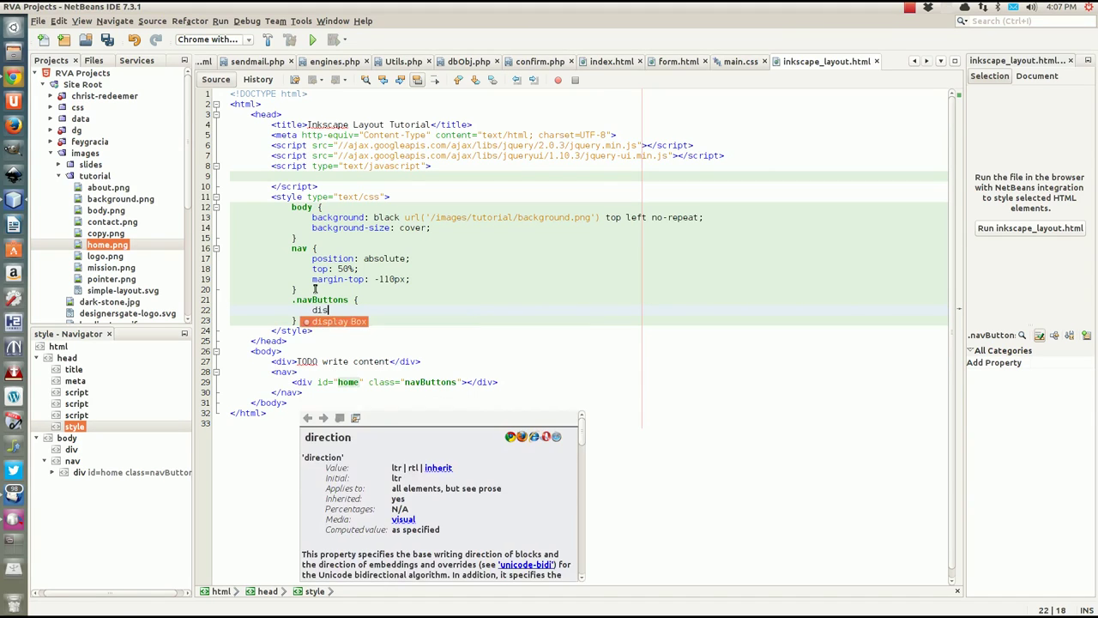
type("splay: ")
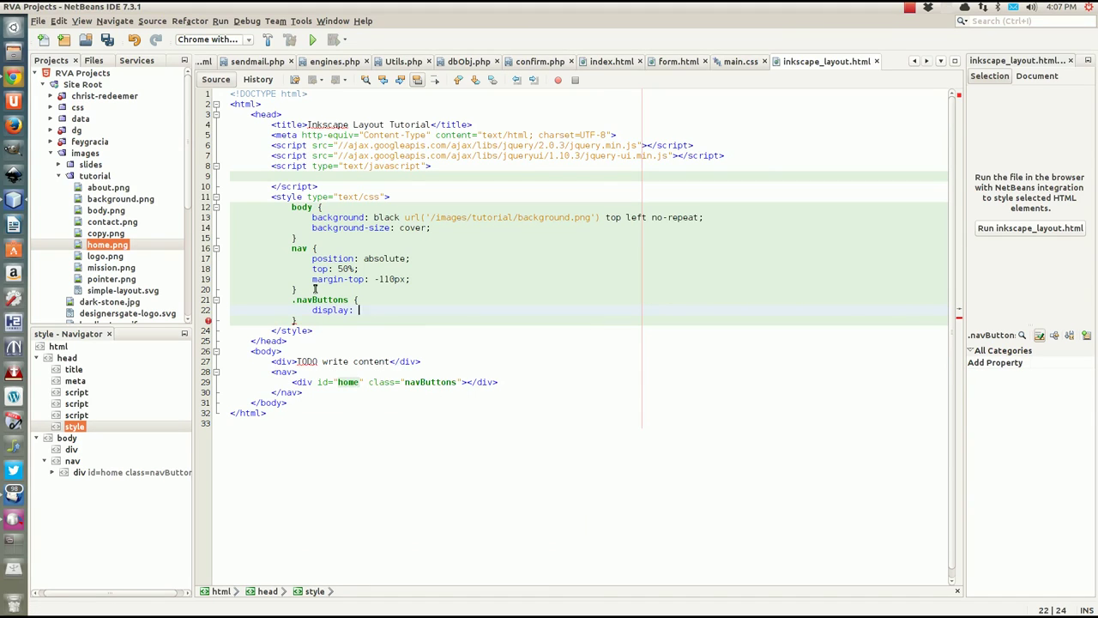
type("block;")
key("Return")
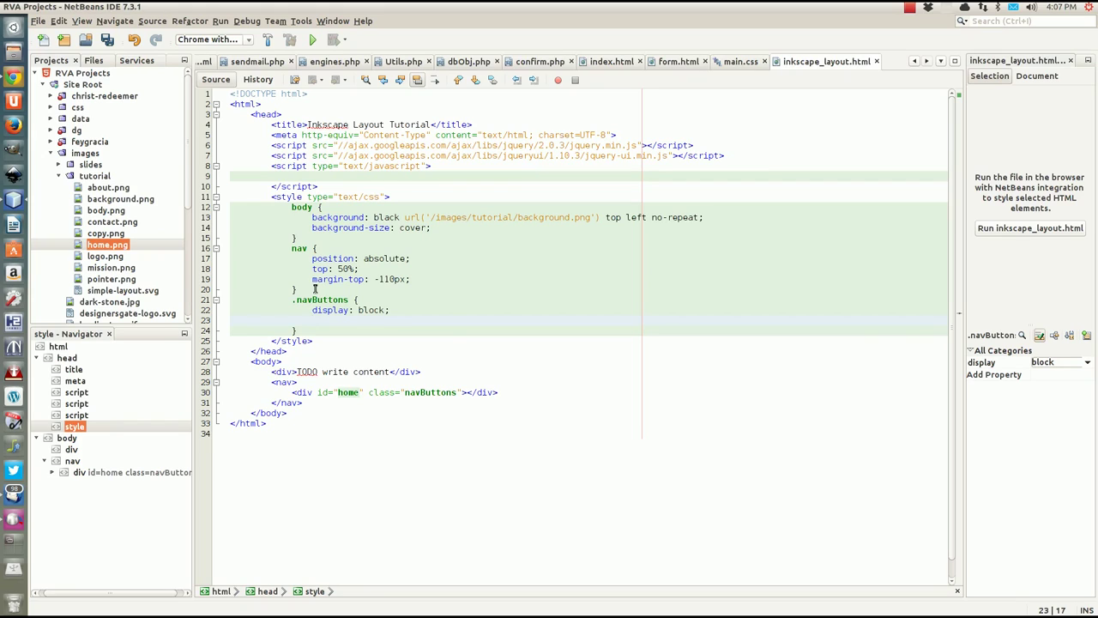
type("posit")
type("ion:")
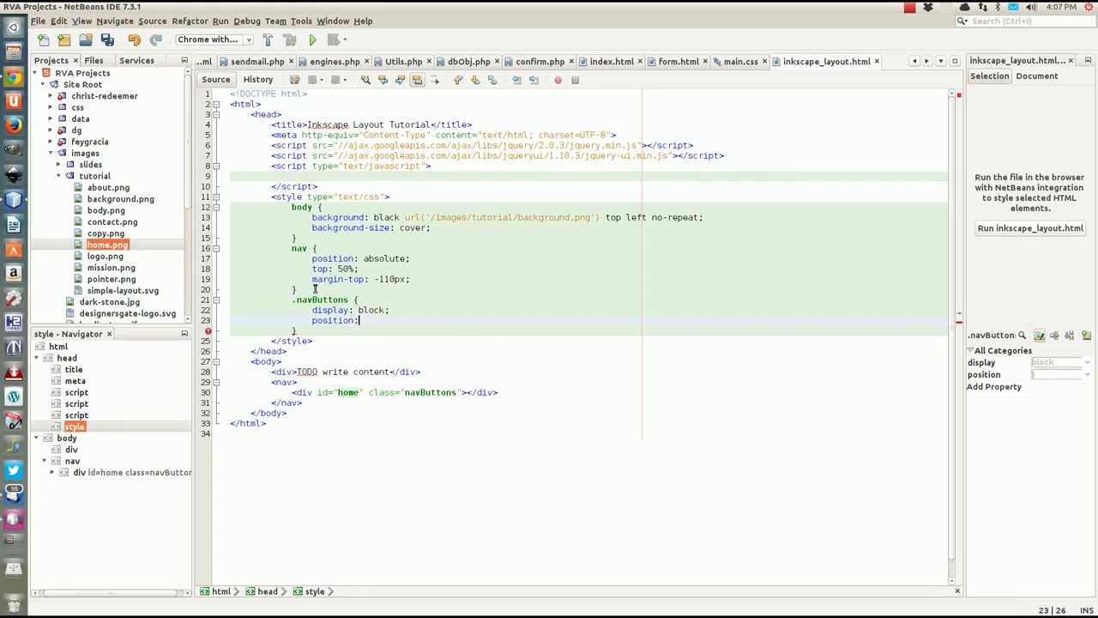
type(" re")
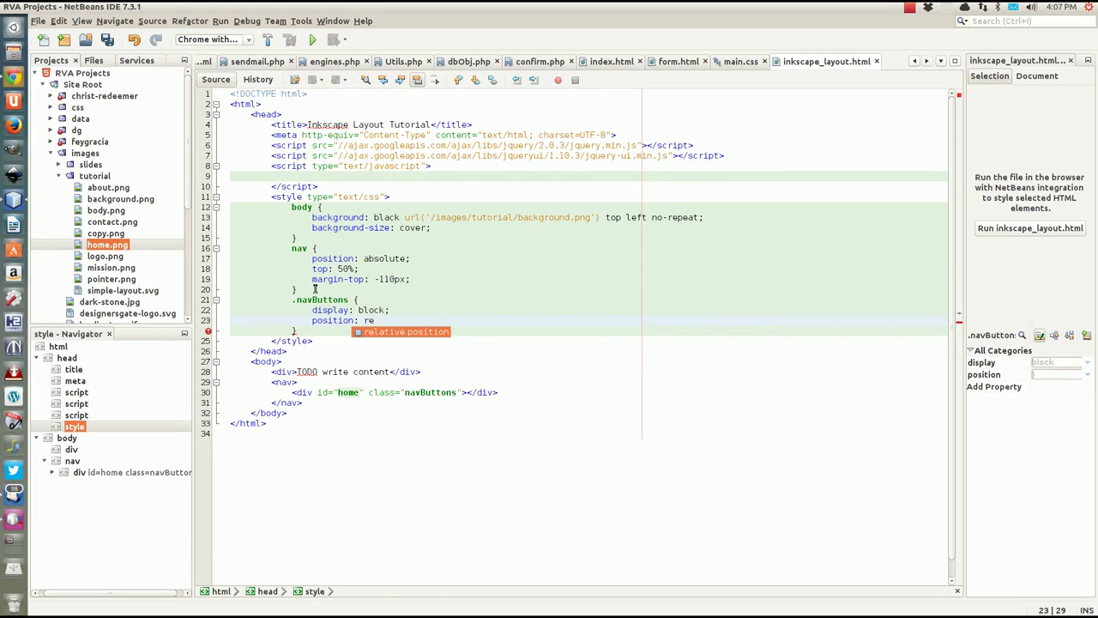
type("lative;")
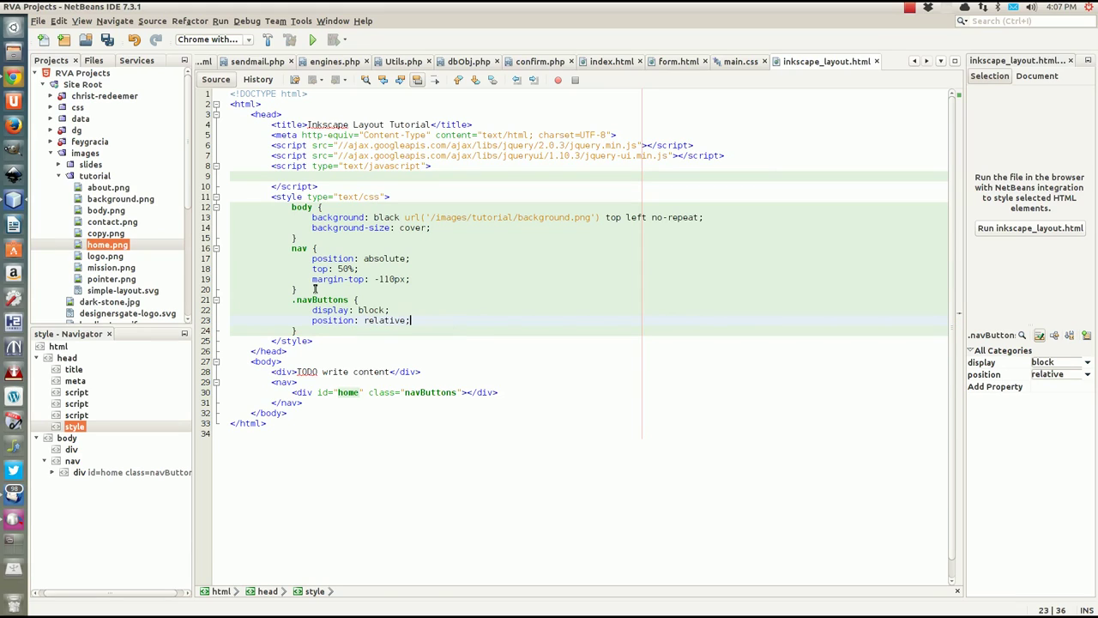
key("Return")
- Give .navButtons width: 239px and height: 55px
type("width")
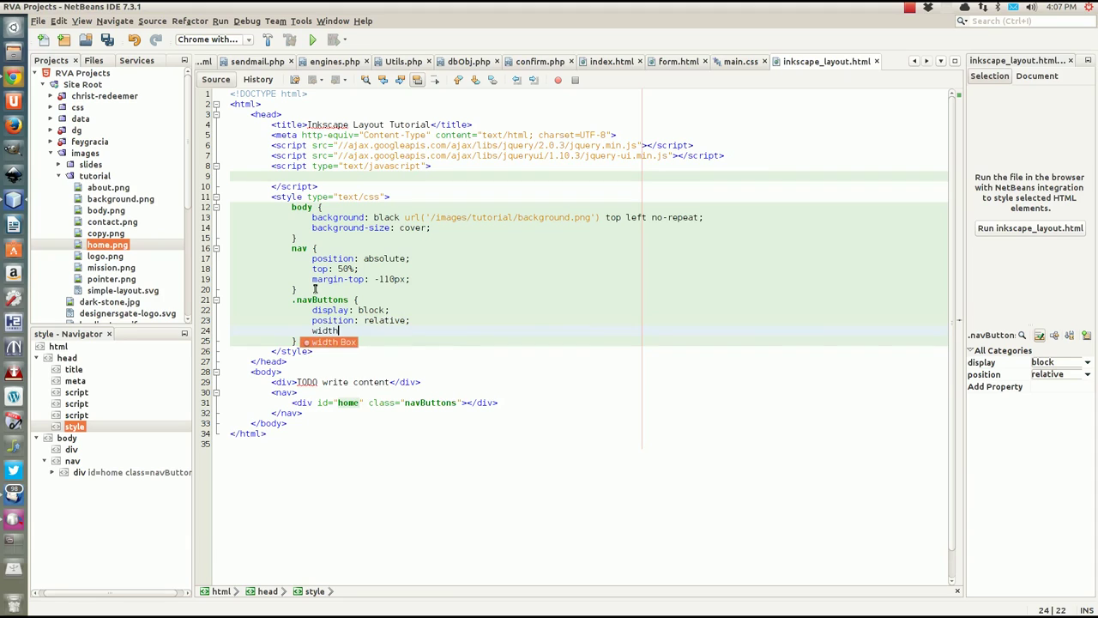
key("Return")
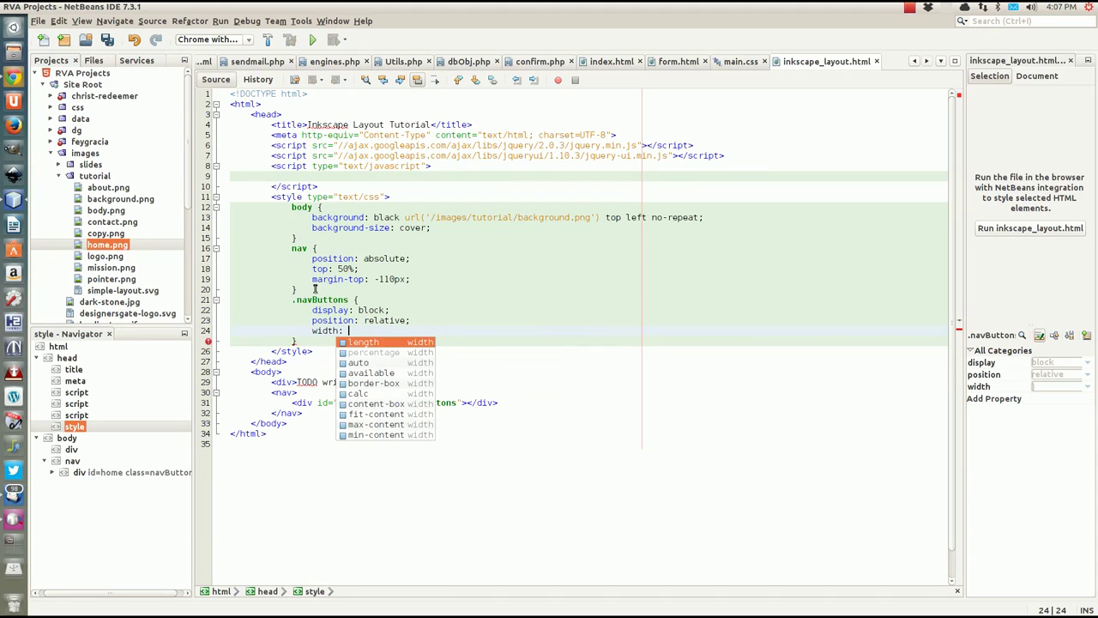
type("39")
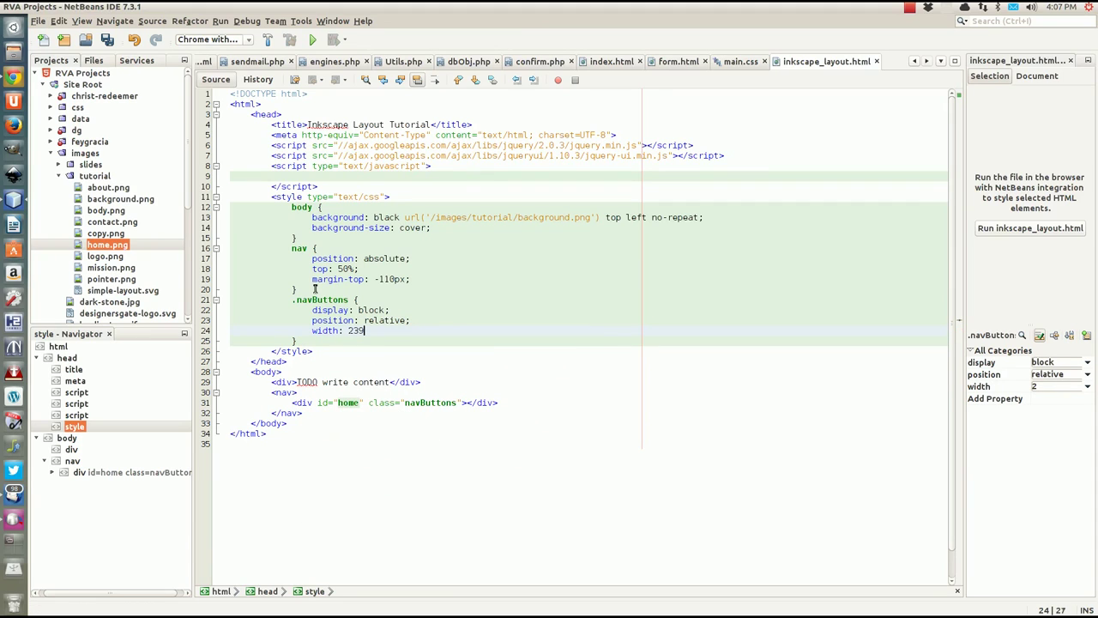
type("px;")
key("Return")
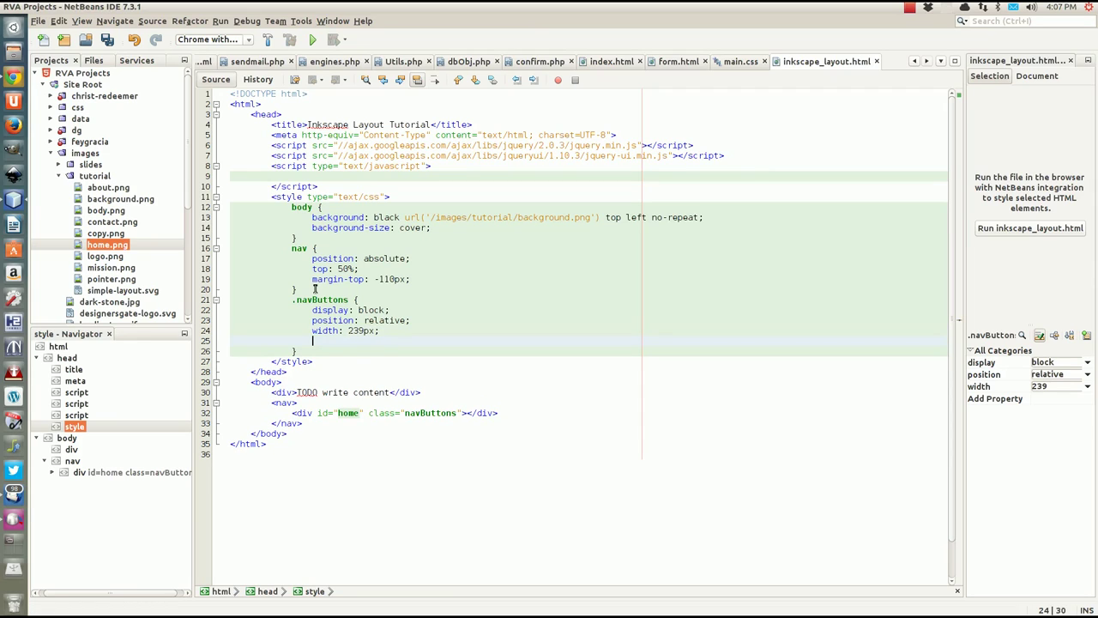
type("height")
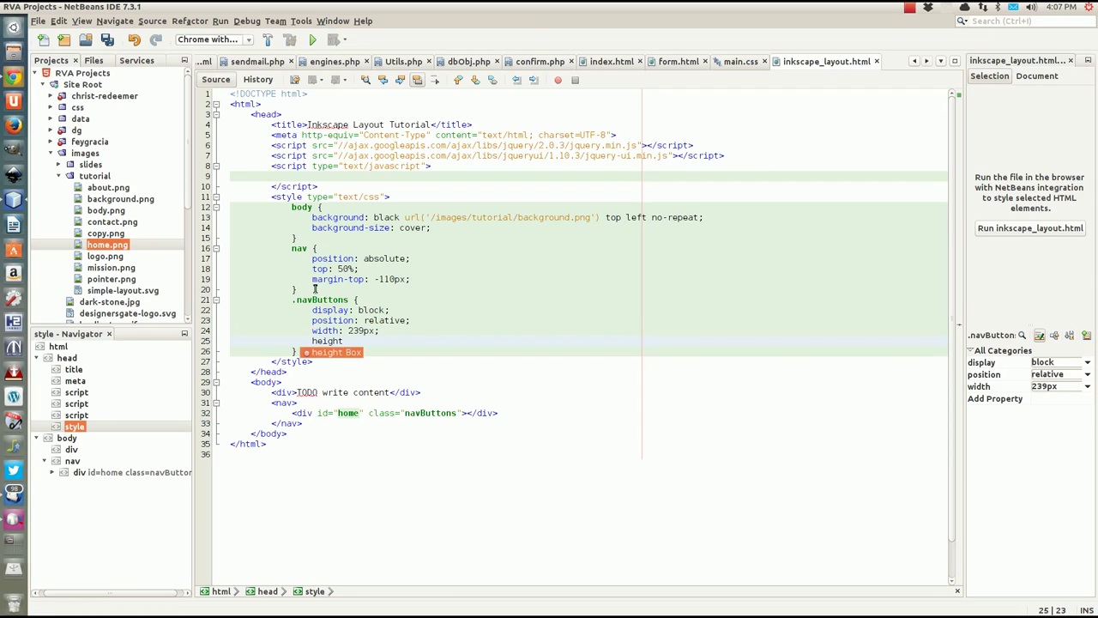
key("Return")
type("5%")
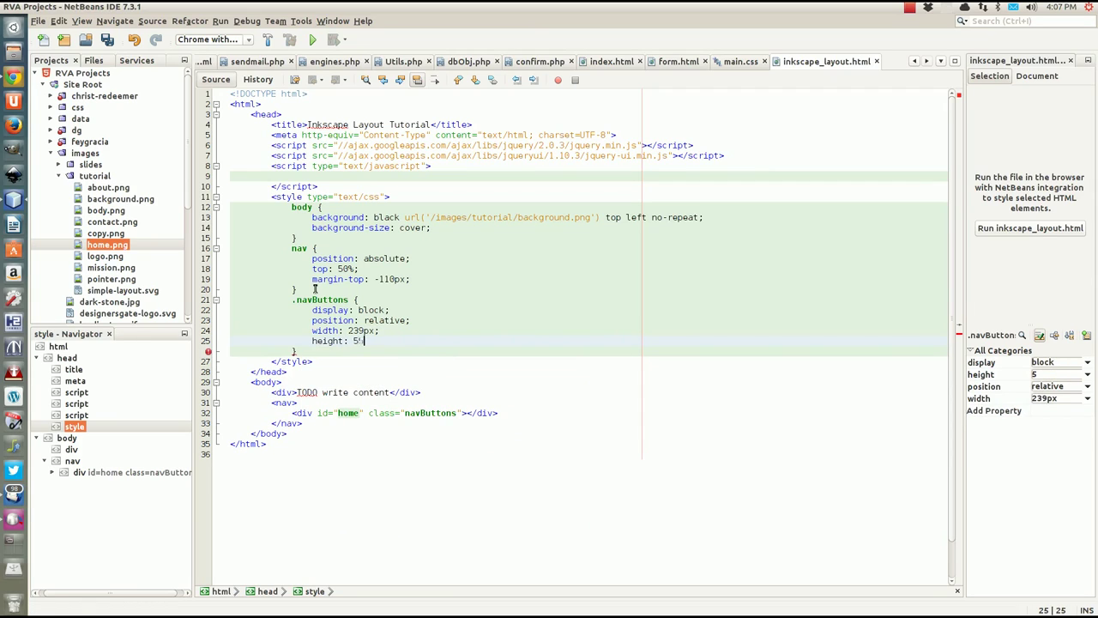
type("5px;")
- Add right: 50px; to the nav rule
left_click(434, 280)
key("Return")
type("rig")
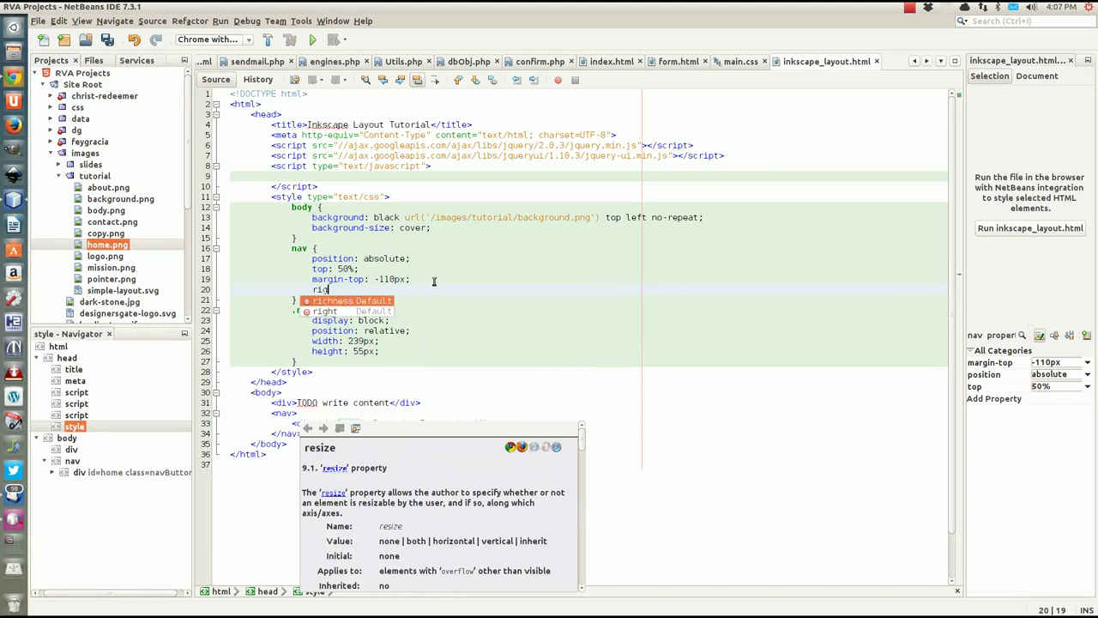
key("BackSpace")
type("igth")
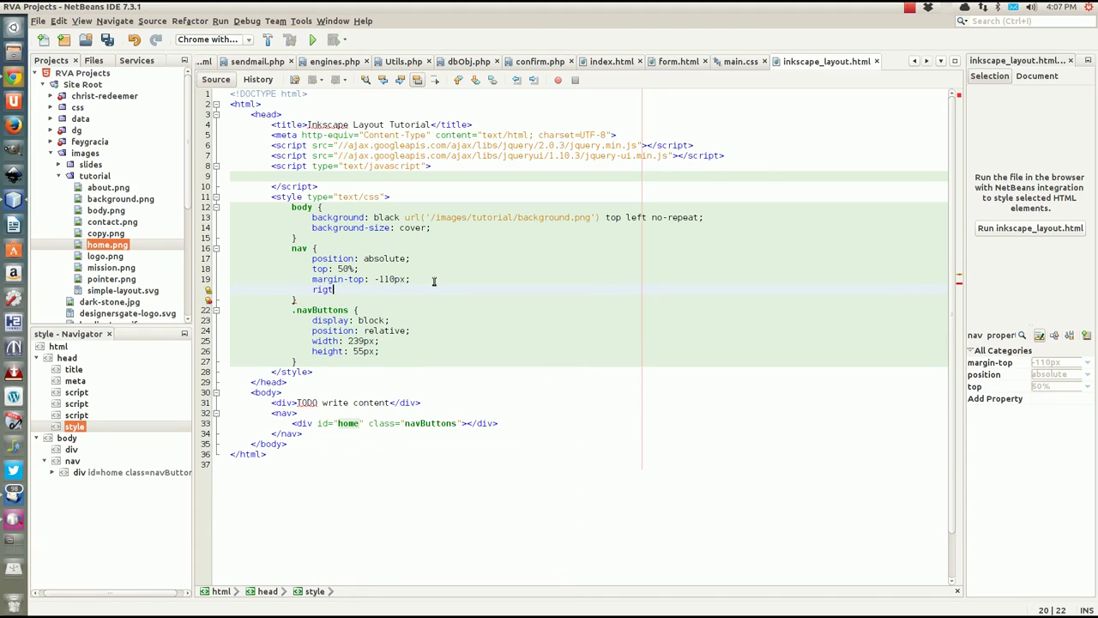
key("BackSpace")
key("BackSpace")
type("ht")
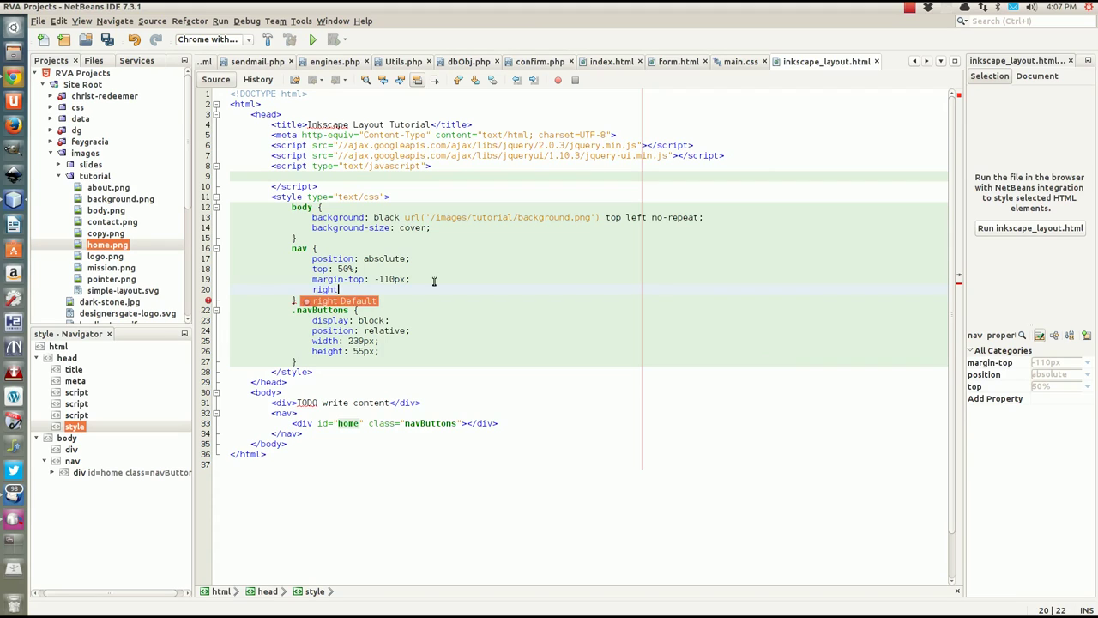
key("Return")
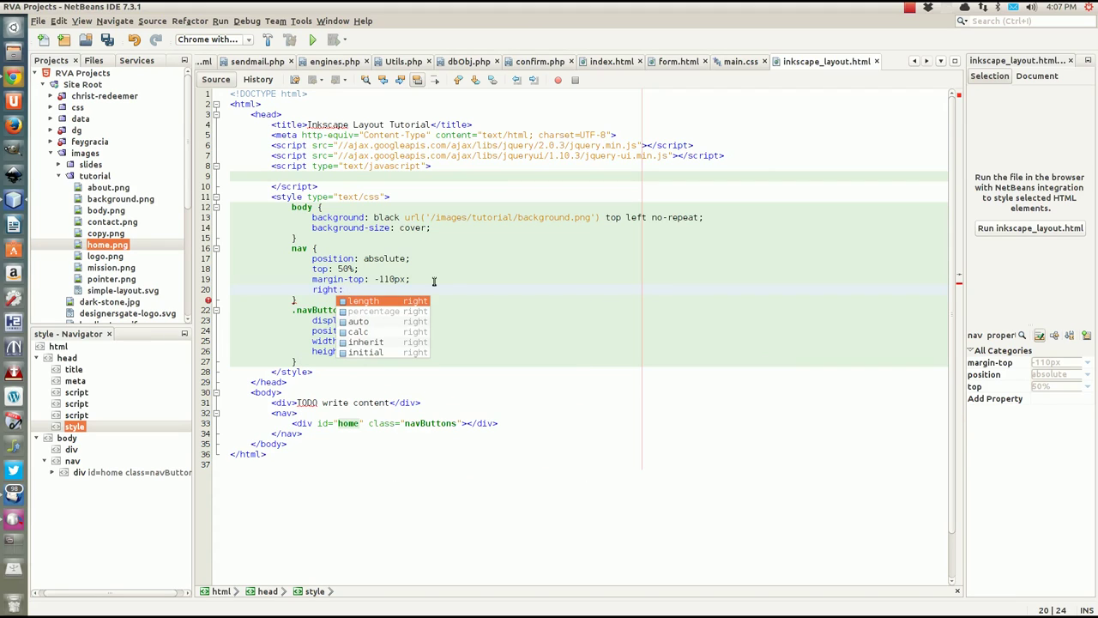
type("50px;")
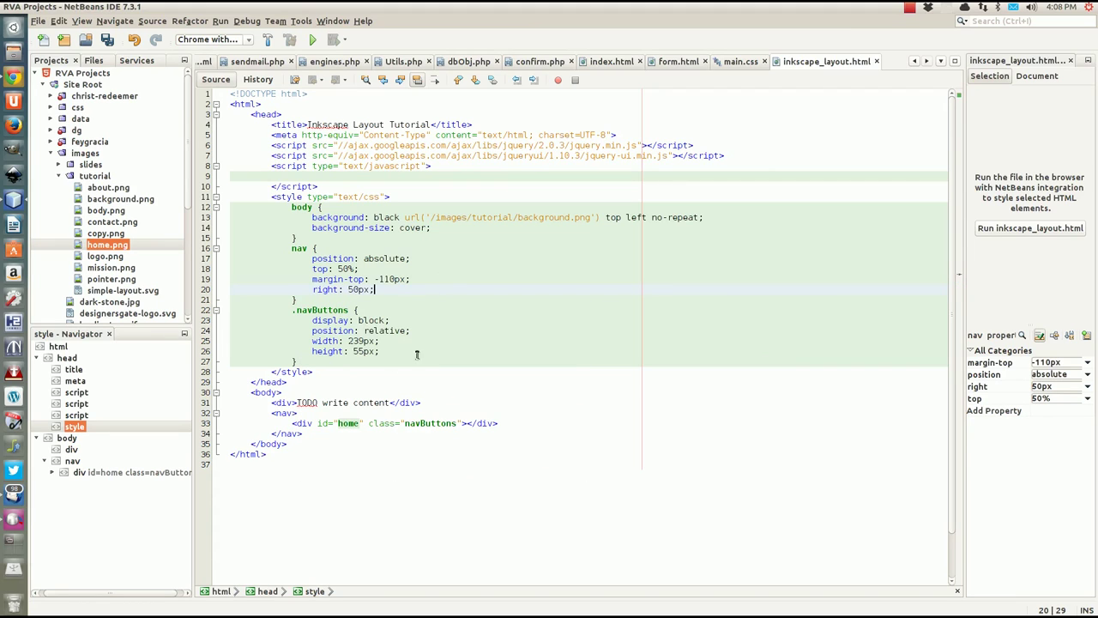
left_click(512, 423)
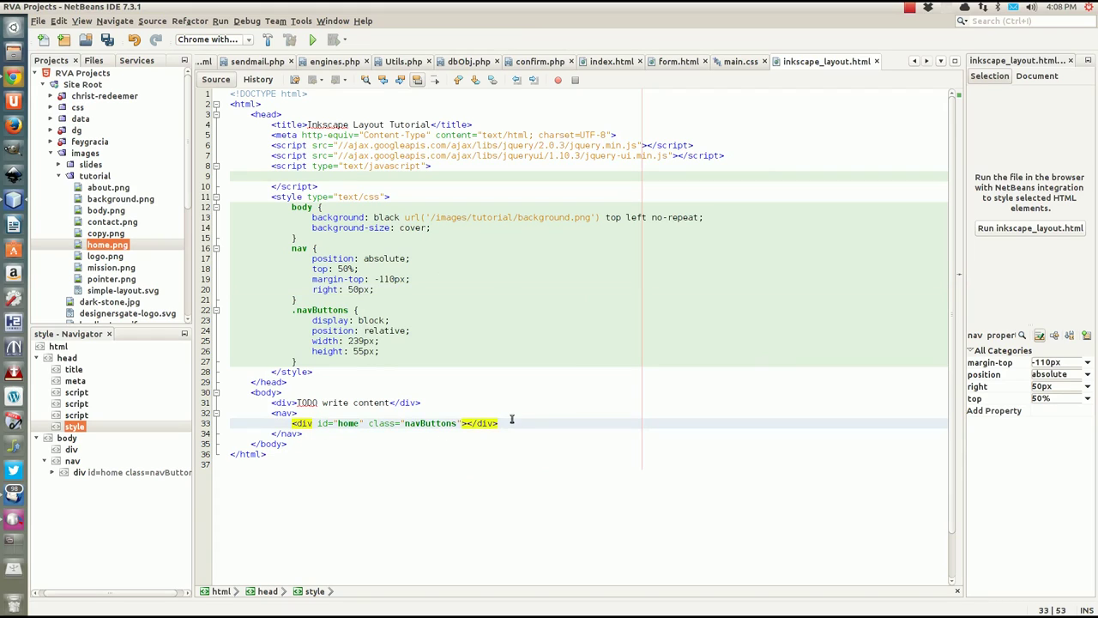
- Duplicate the home div three times, renaming the copies' ids to mission, about and contact
key("shift+Up")
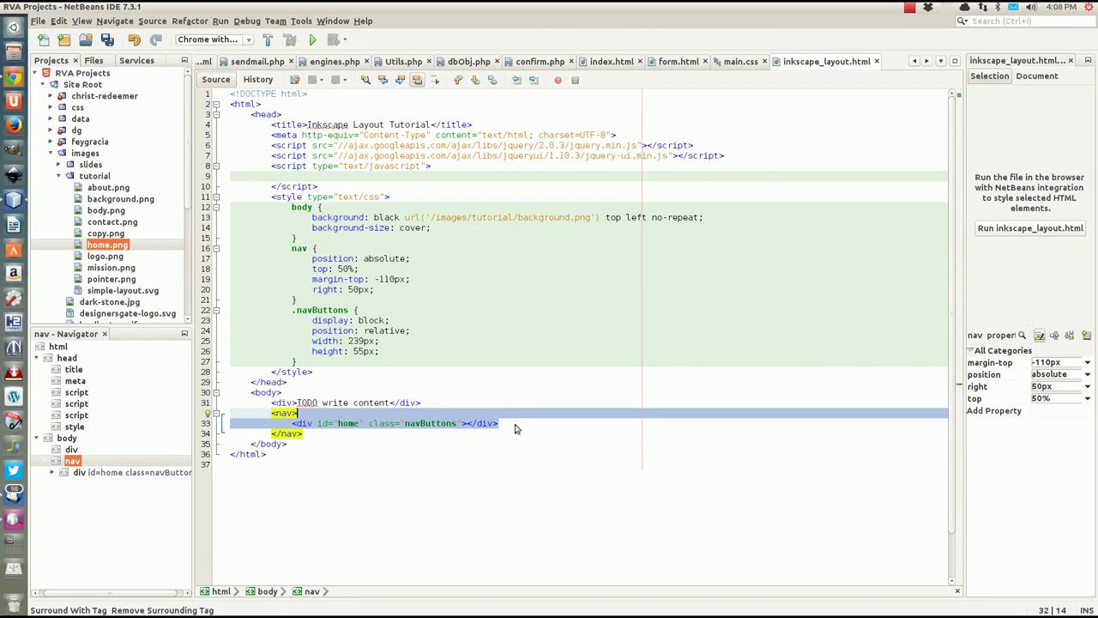
left_click(521, 425)
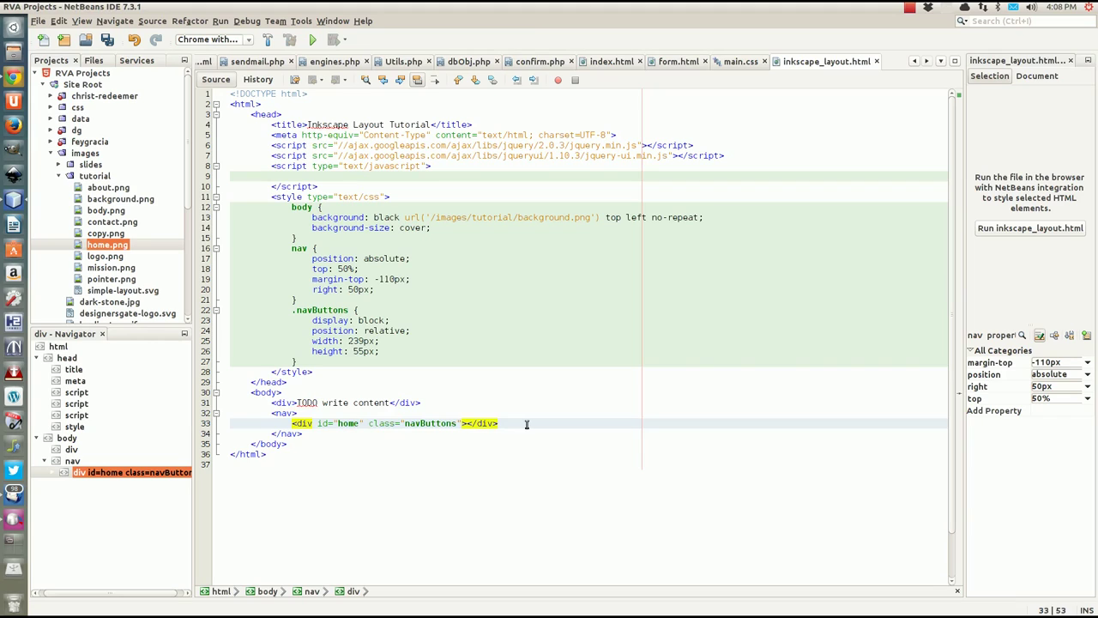
key("ctrl+shift+Down")
key("ctrl+shift+Down")
key("ctrl+shift+Down")
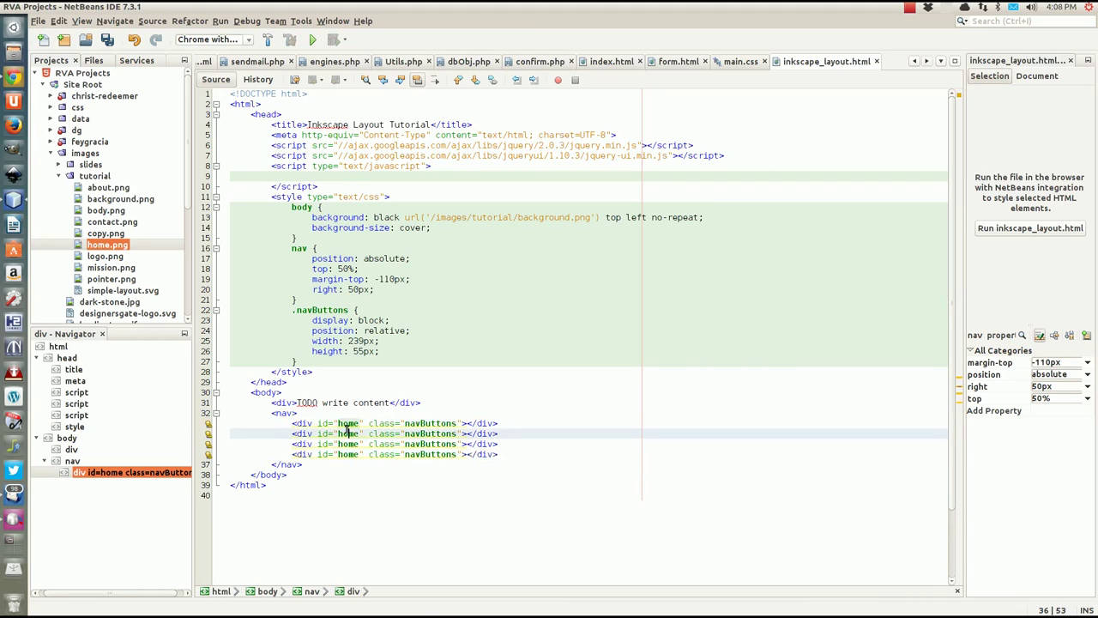
left_click(347, 431)
type("mission")
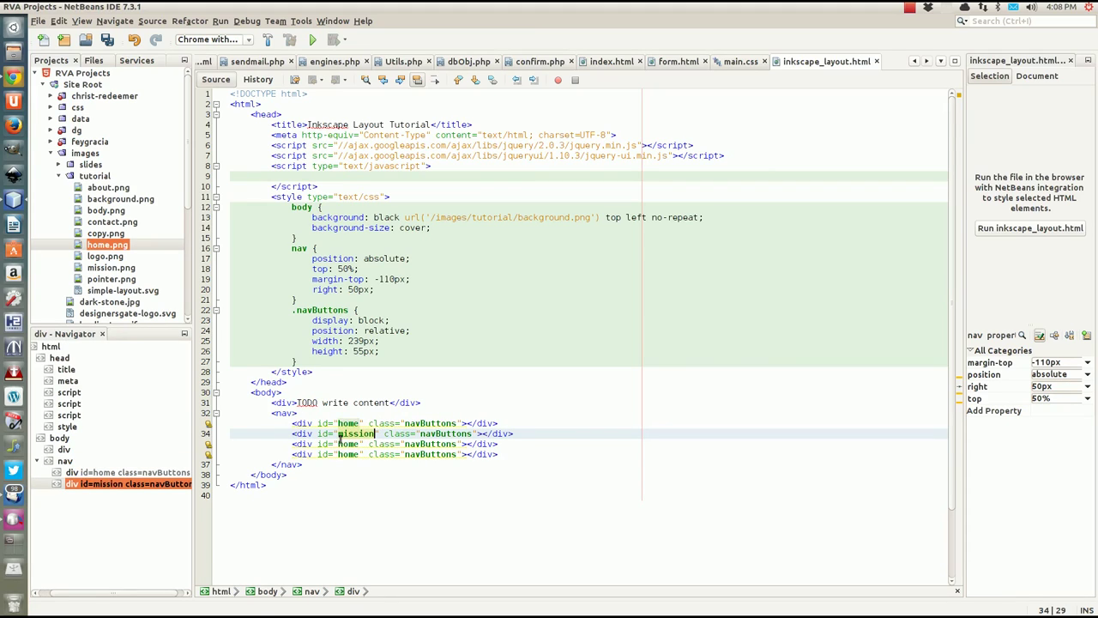
double_click(349, 444)
type("abo")
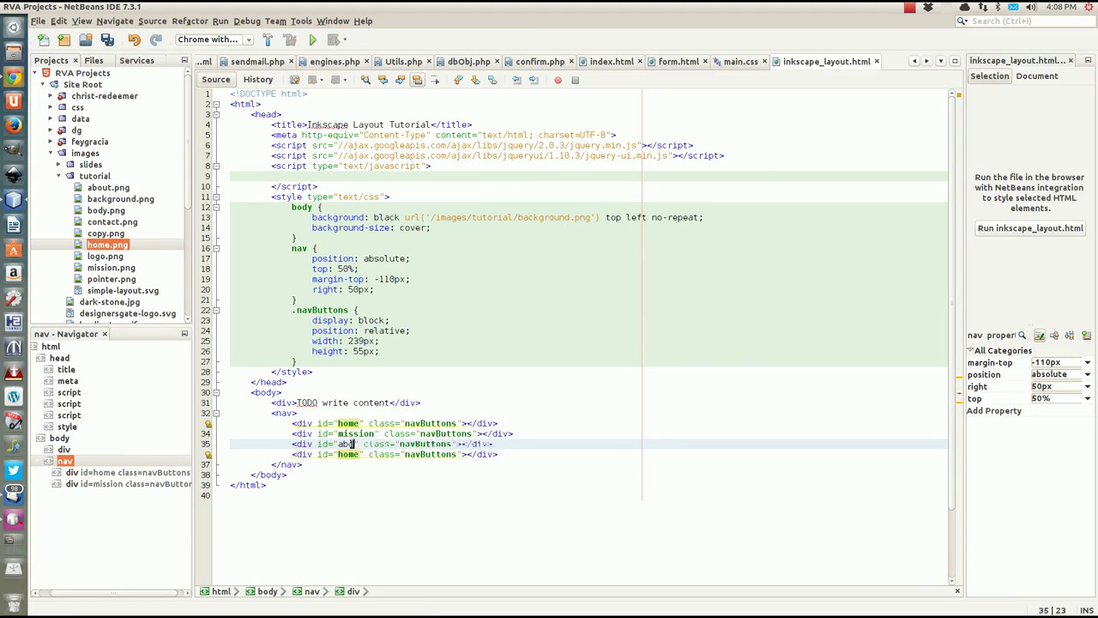
type("ut")
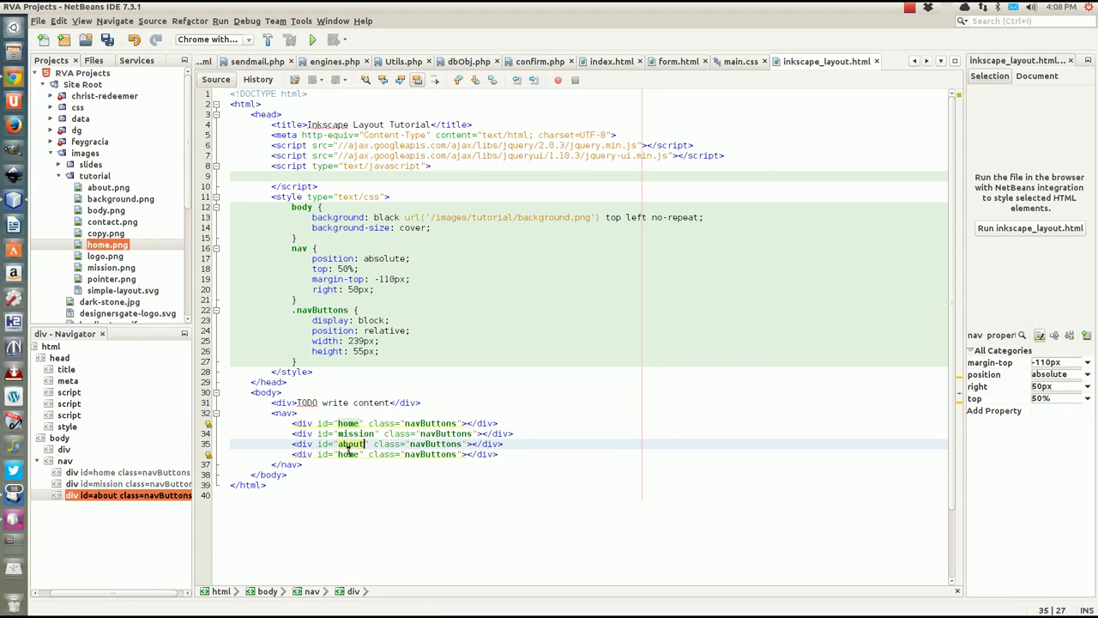
double_click(348, 454)
type("contac")
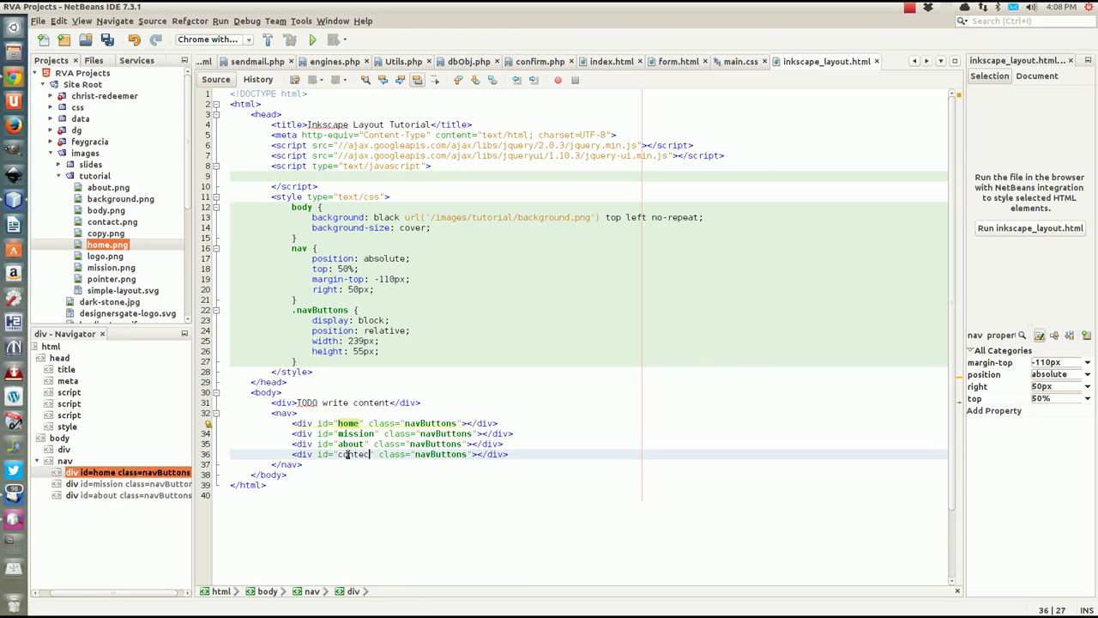
key("BackSpace")
type("ct")
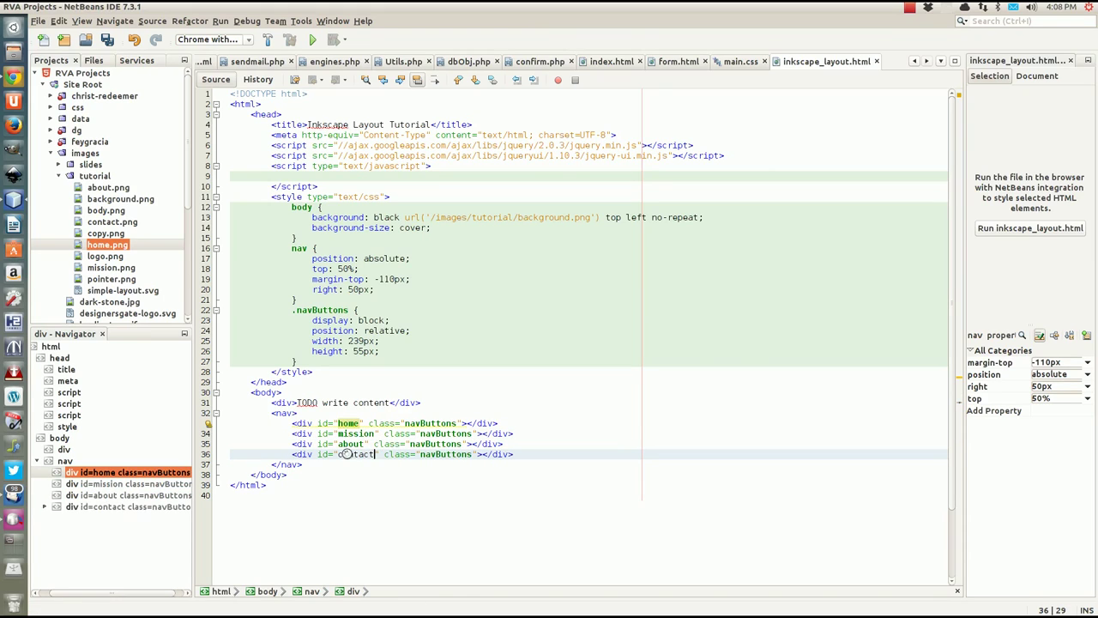
left_click(298, 361)
- Start a #home rule with a transparent background and an empty url()
key("Return")
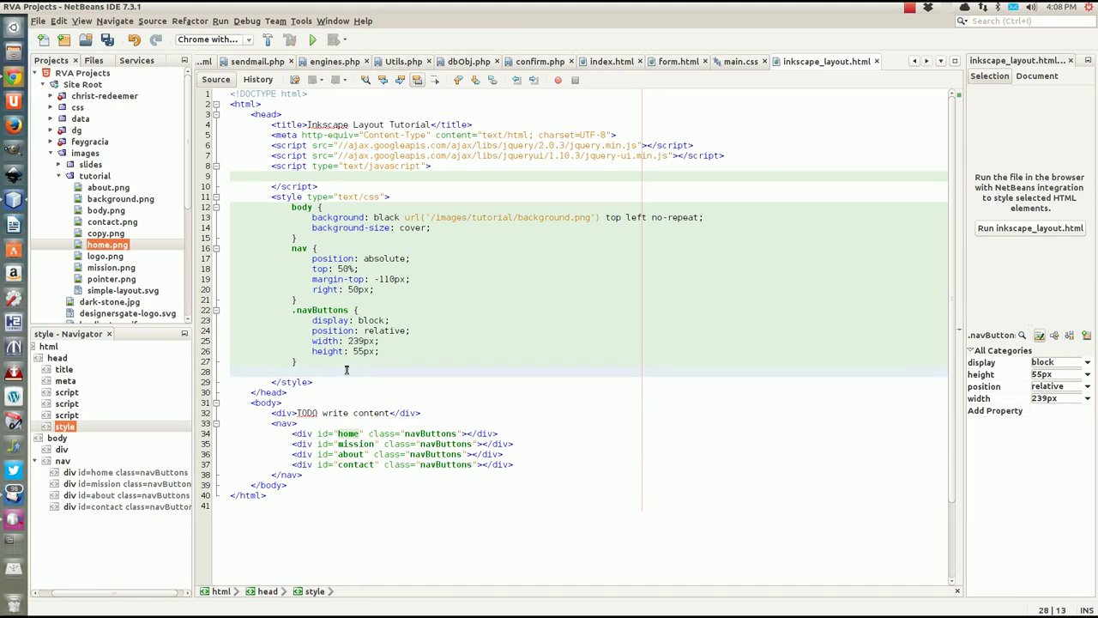
type("#home")
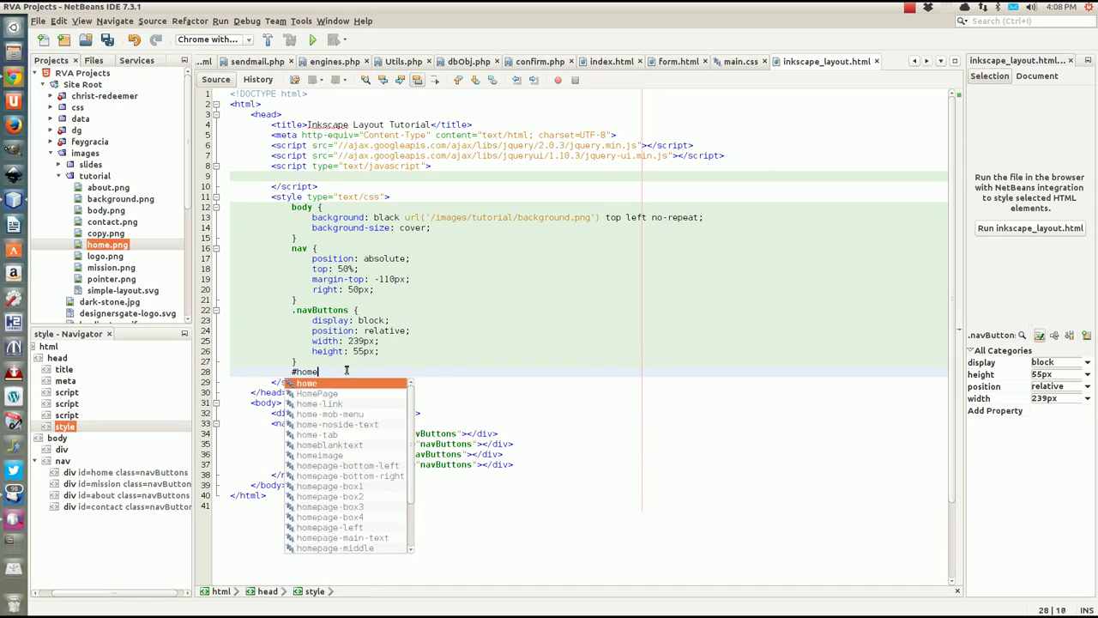
type(" {")
key("Return")
type("bac")
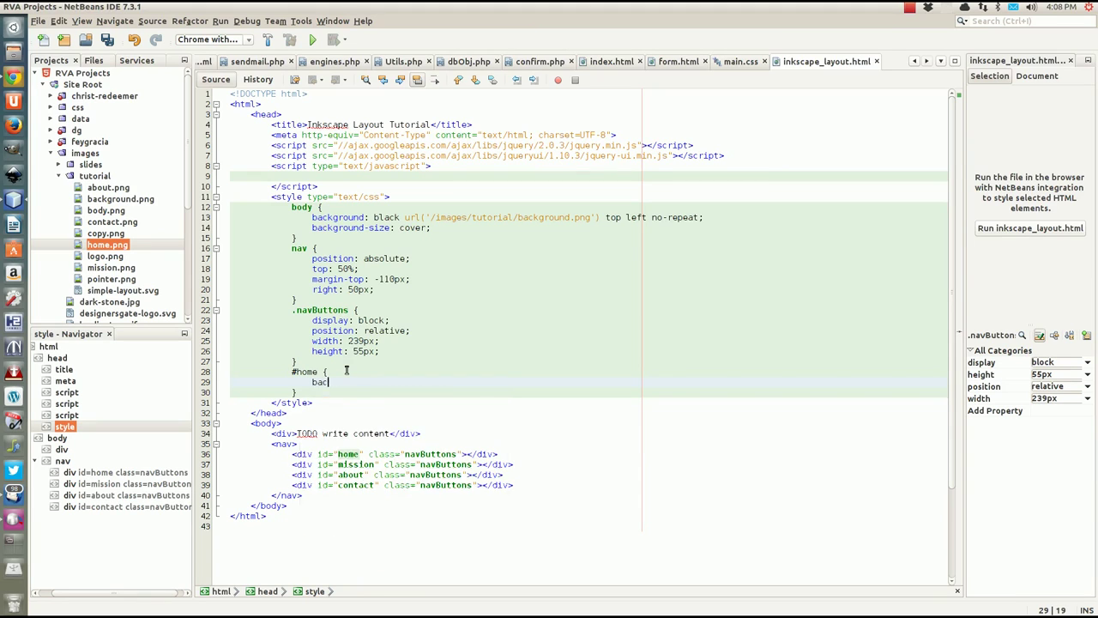
type("kground:")
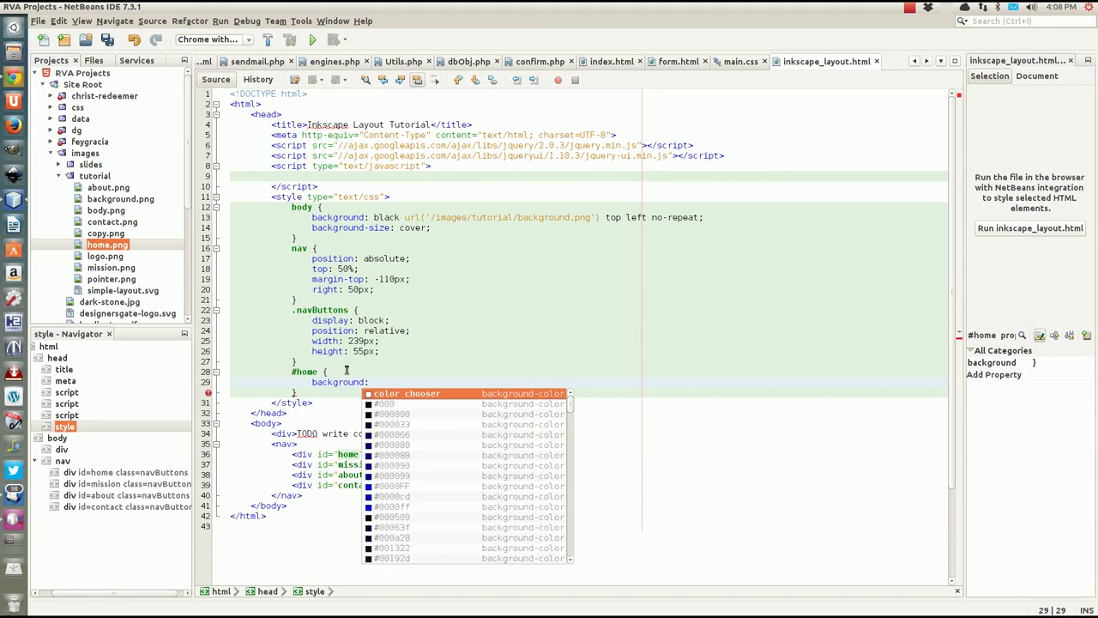
type(" tran")
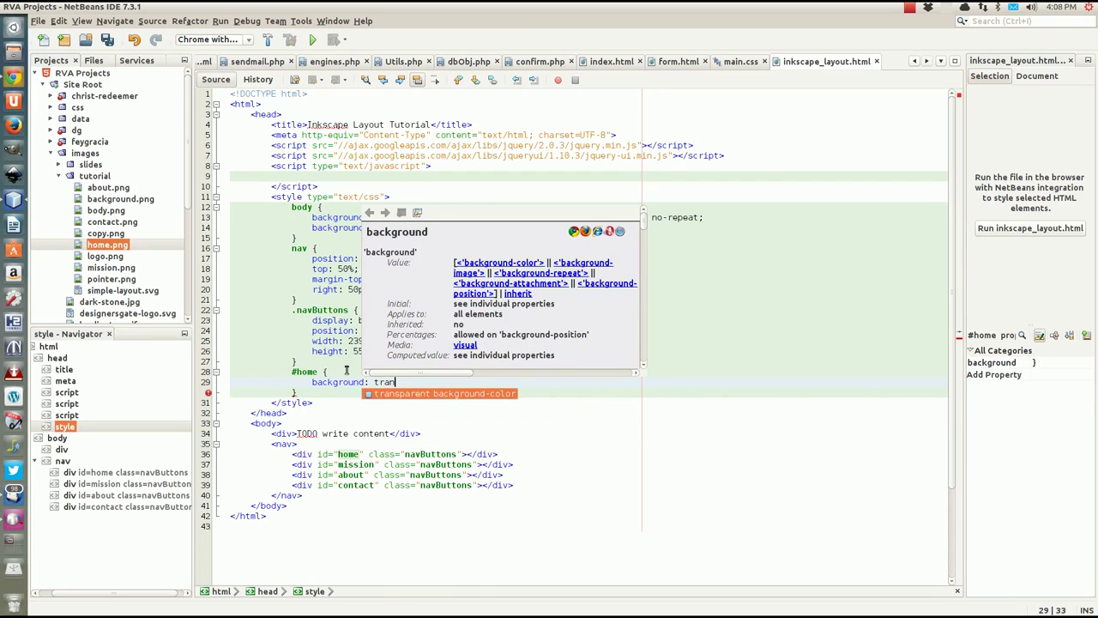
key("Return")
type("url")
key("Return")
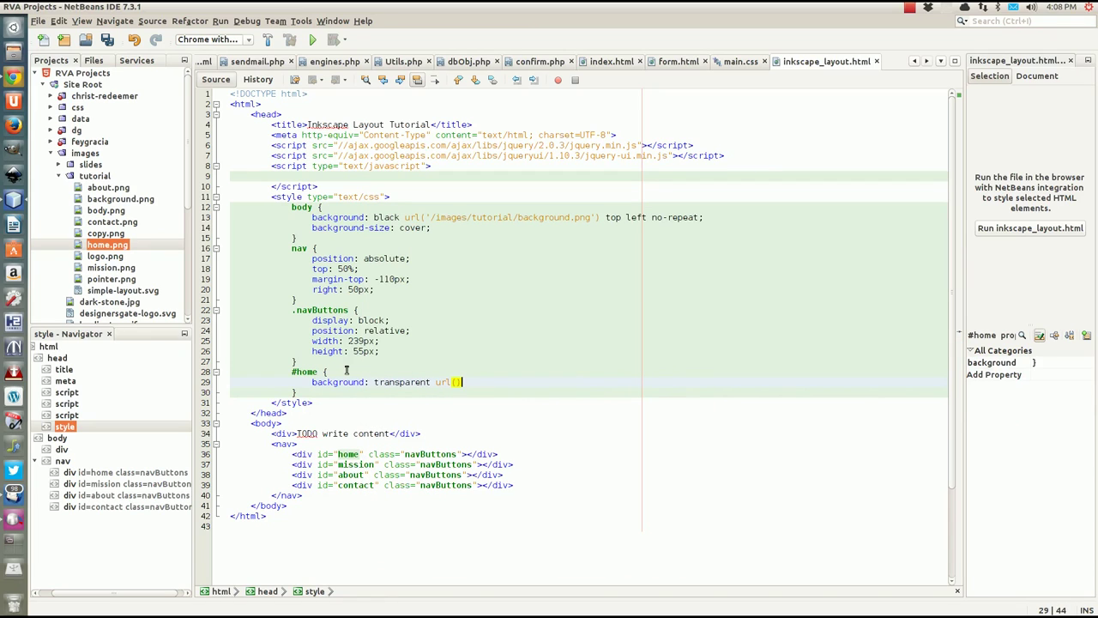
- Complete the #home background with top left no-repeat and the home.png image path
type("too")
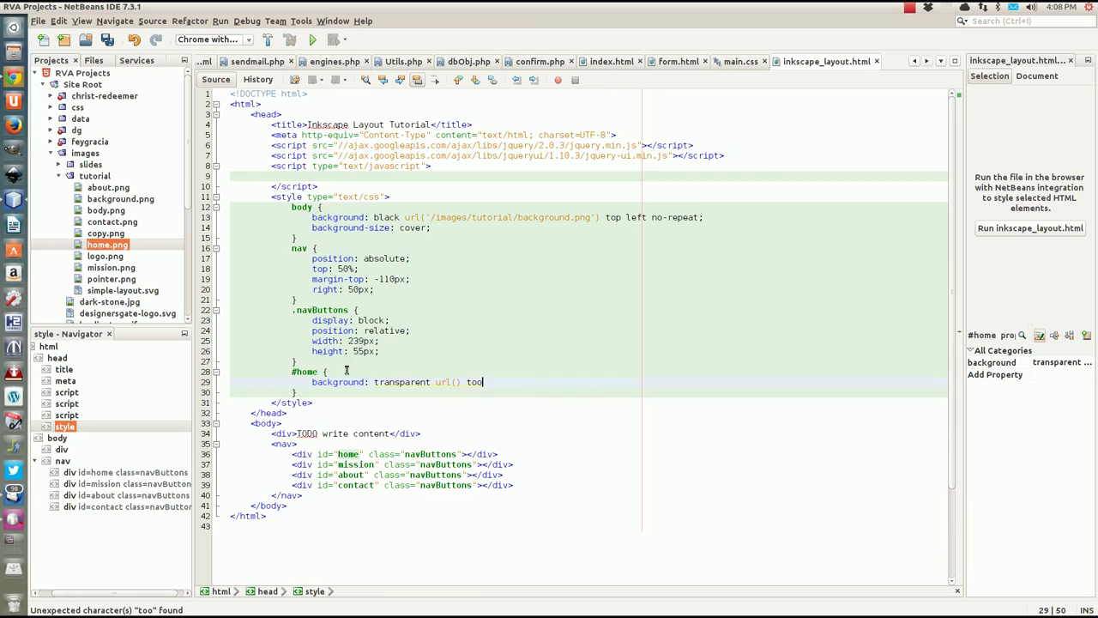
key("BackSpace")
type("p left")
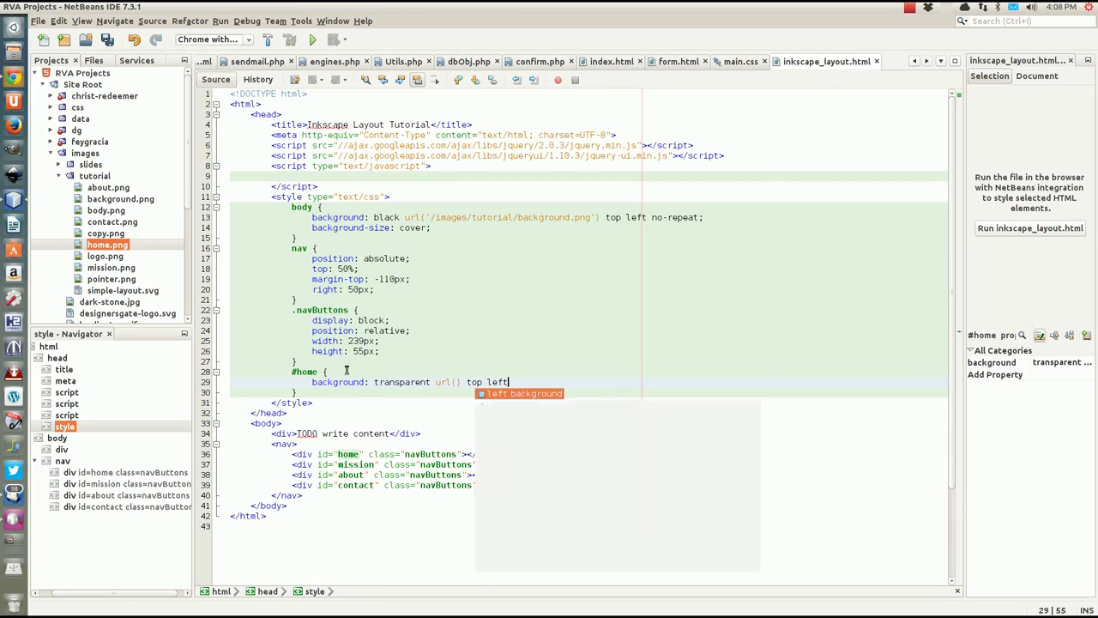
type(" no-repeat;")
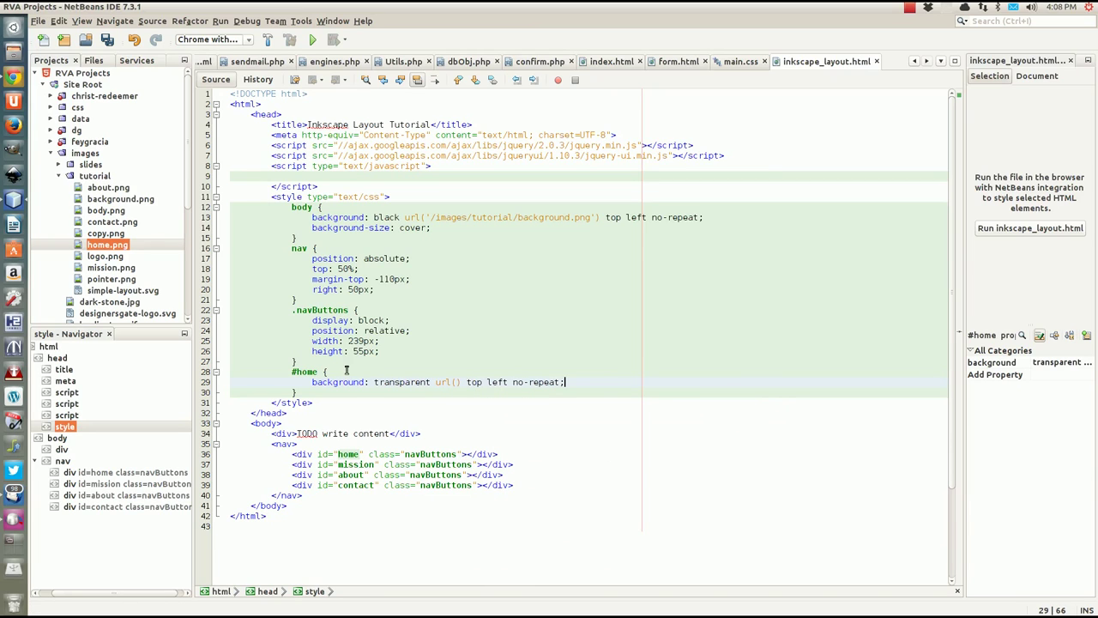
left_click(455, 382)
type("'/i")
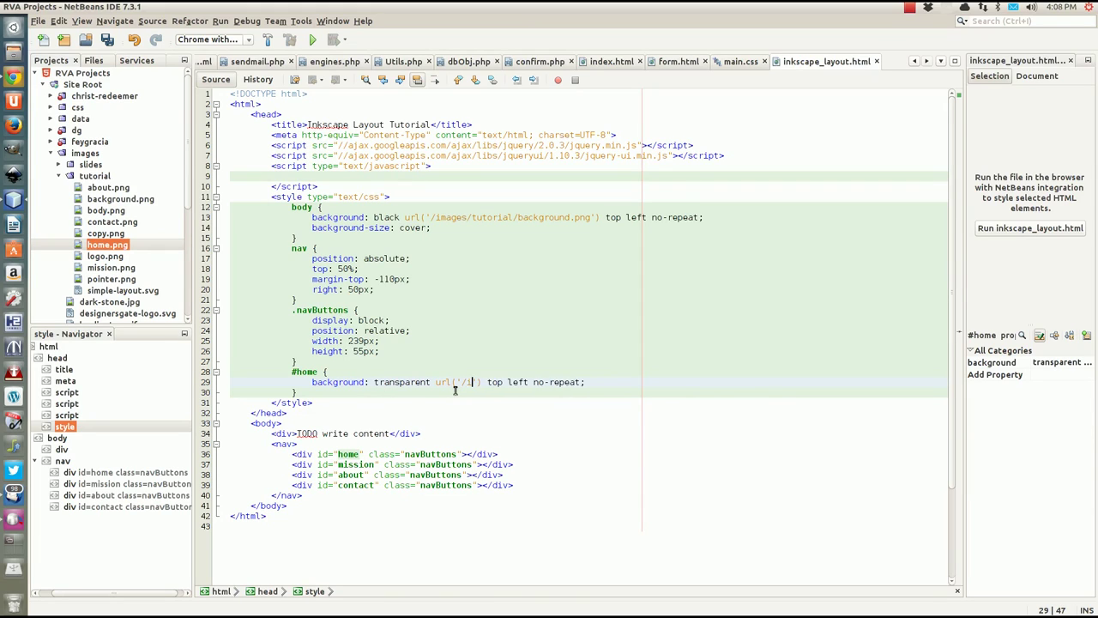
type("mages/turori")
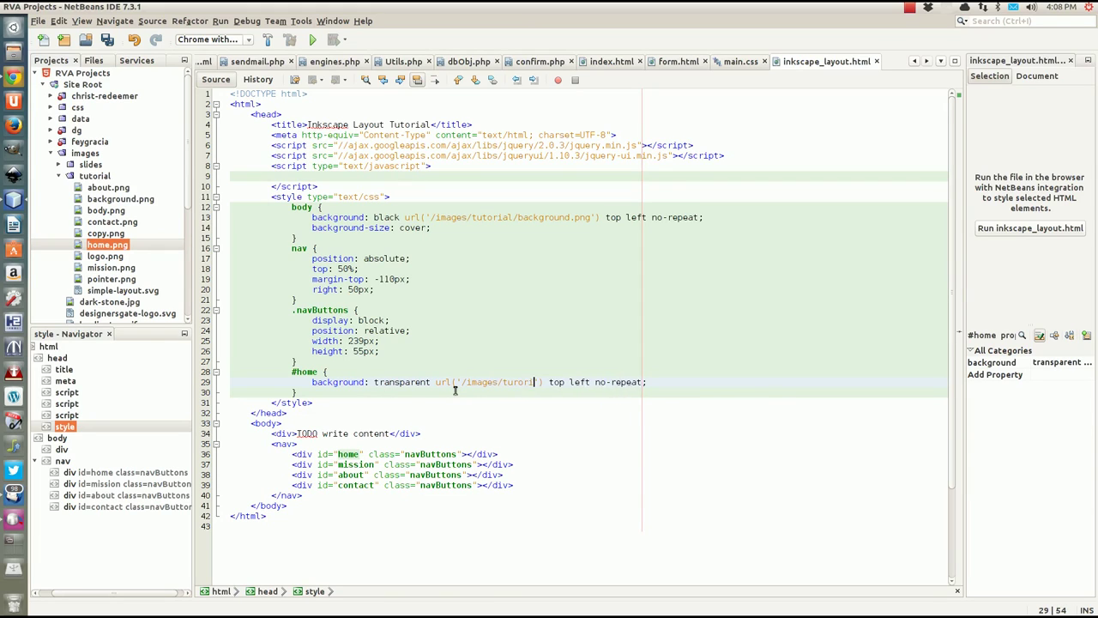
type("al/h")
type("ome.pn")
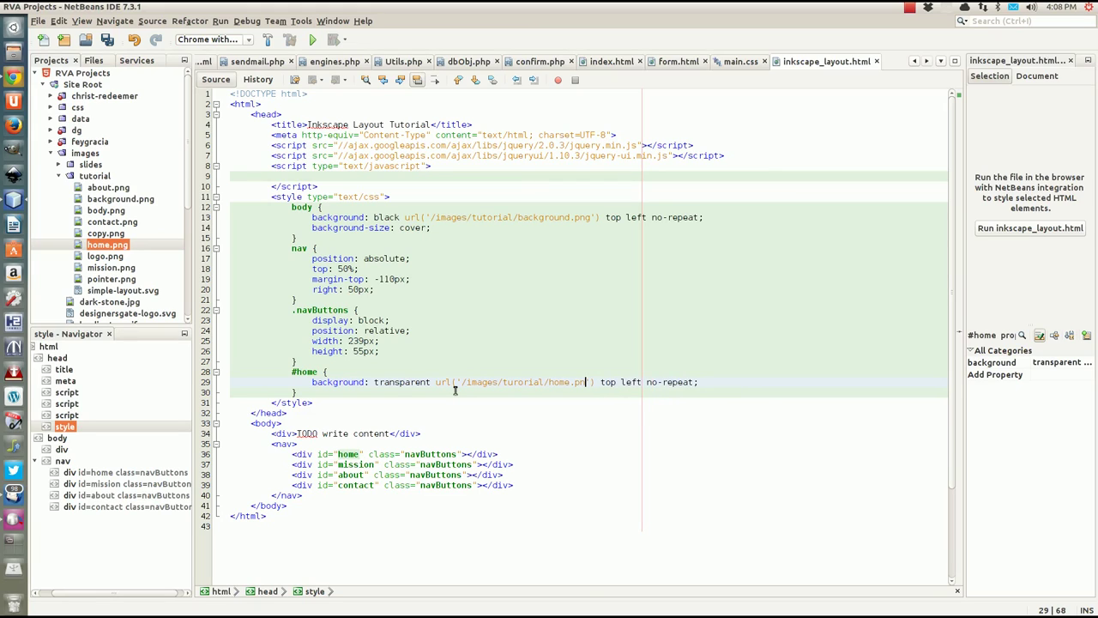
type("g")
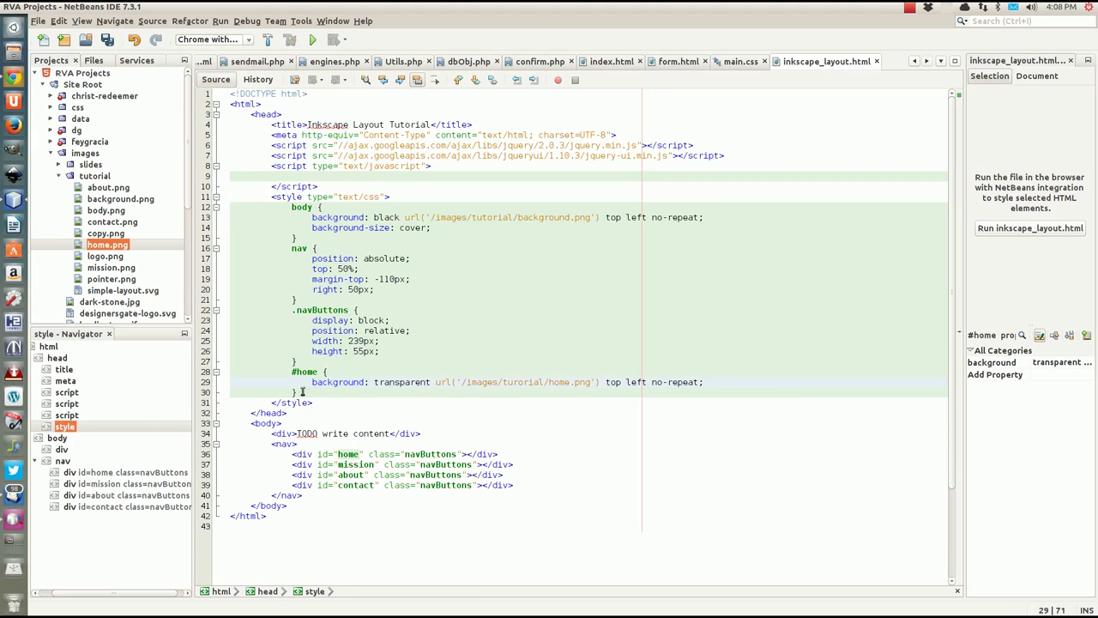
left_click_drag(302, 392, 297, 361)
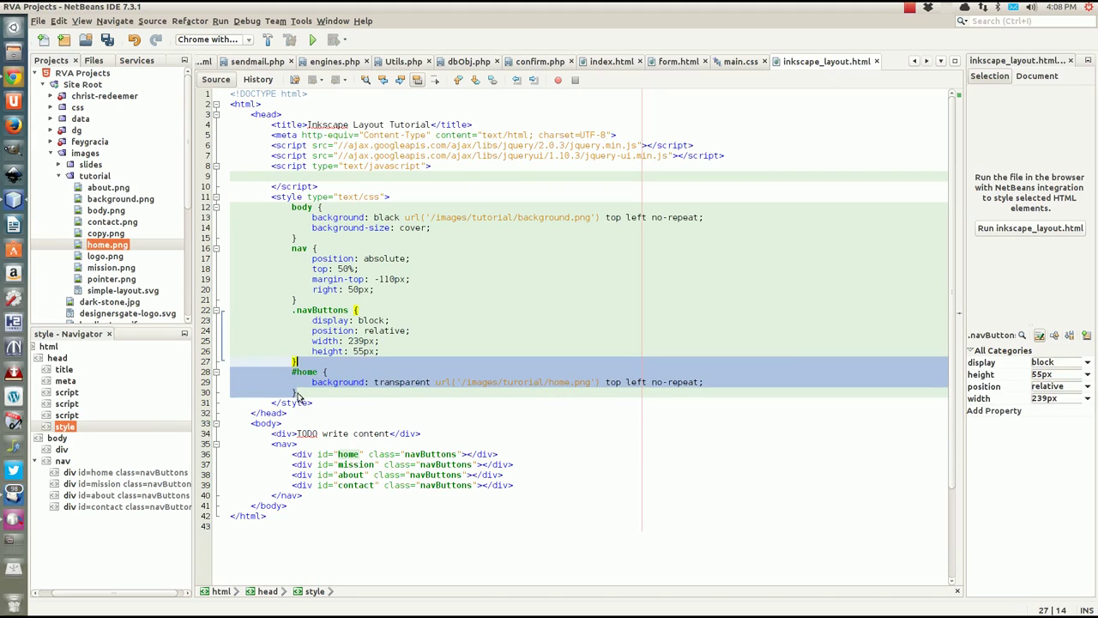
- Duplicate the #home rule as a #mission rule pointing to mission.png
key("ctrl+c")
left_click(299, 393)
key("ctrl+v")
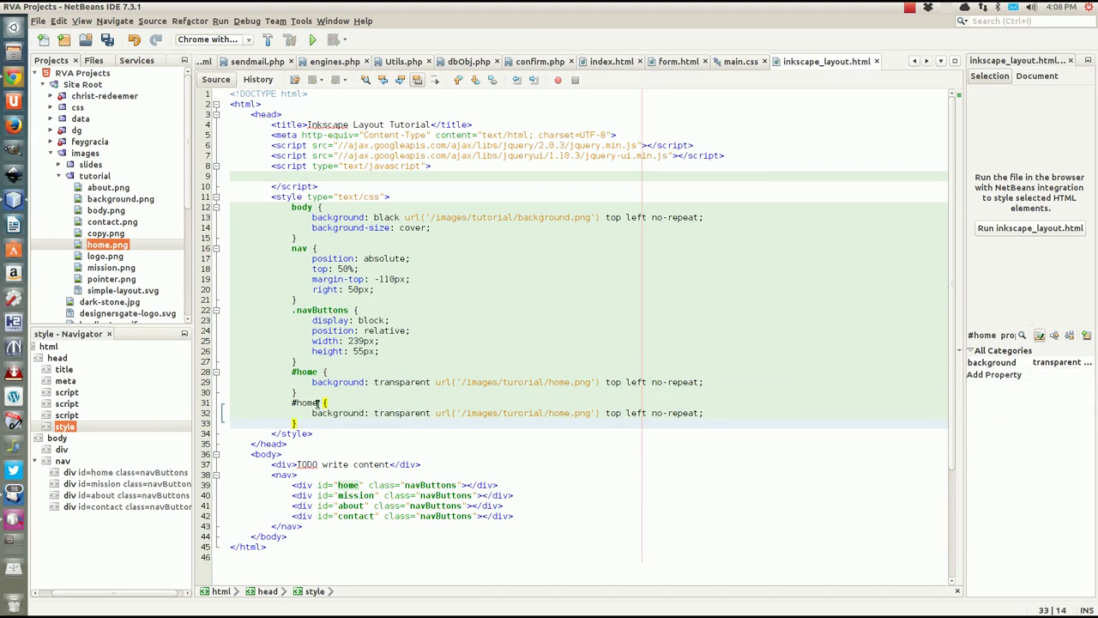
double_click(307, 402)
type("mission")
double_click(550, 415)
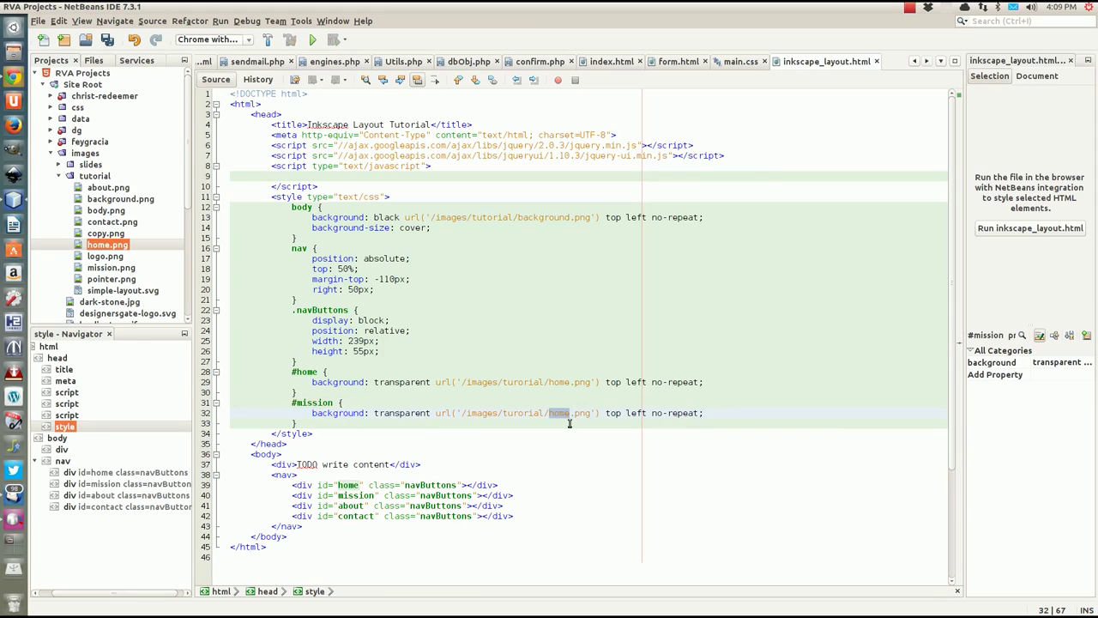
type("mission")
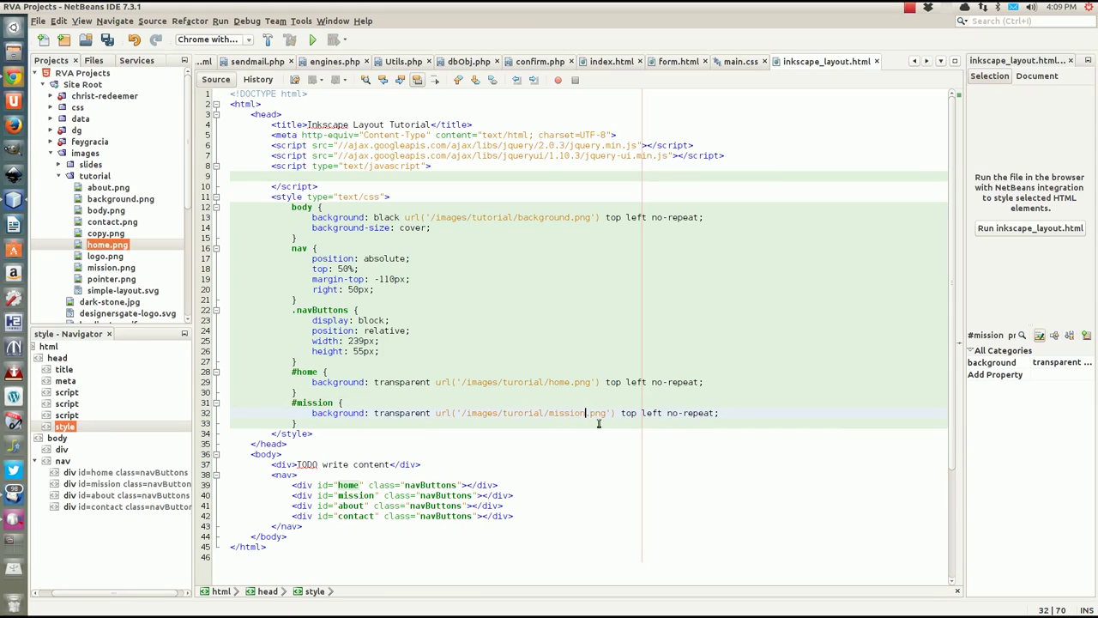
- Add a #contact rule using contact.png, then save the file
left_click_drag(299, 423, 298, 392)
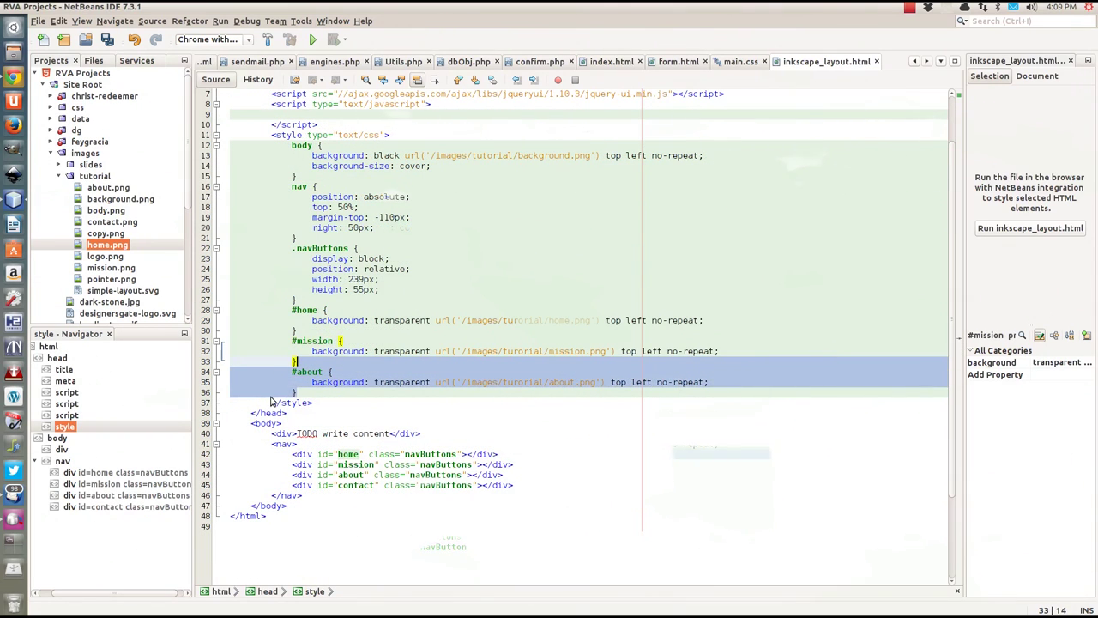
left_click(298, 392)
key("ctrl+v")
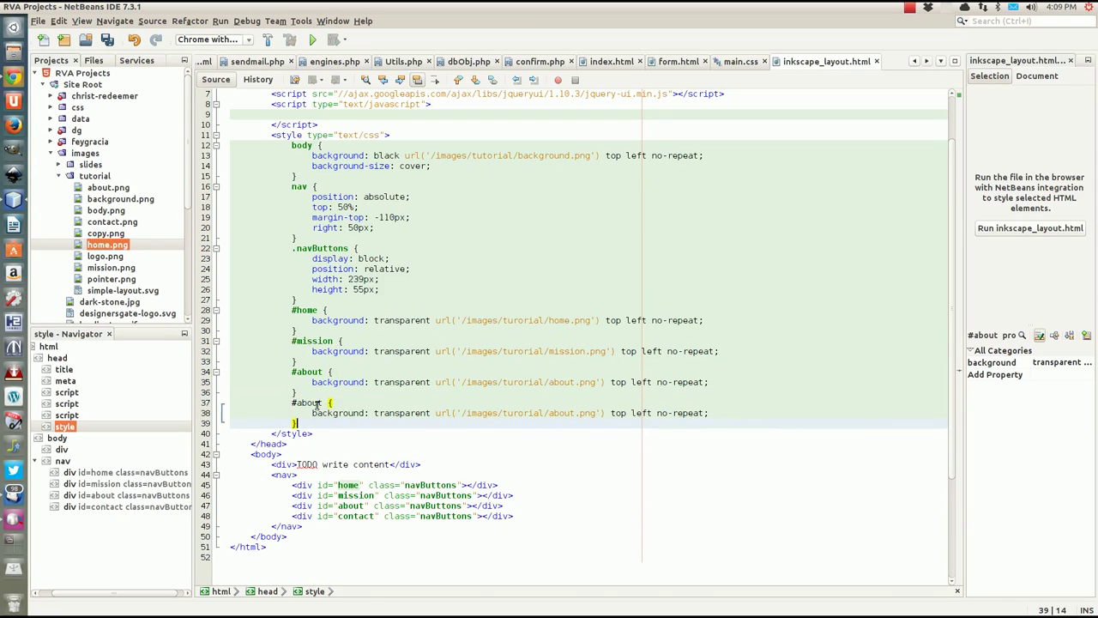
double_click(309, 403)
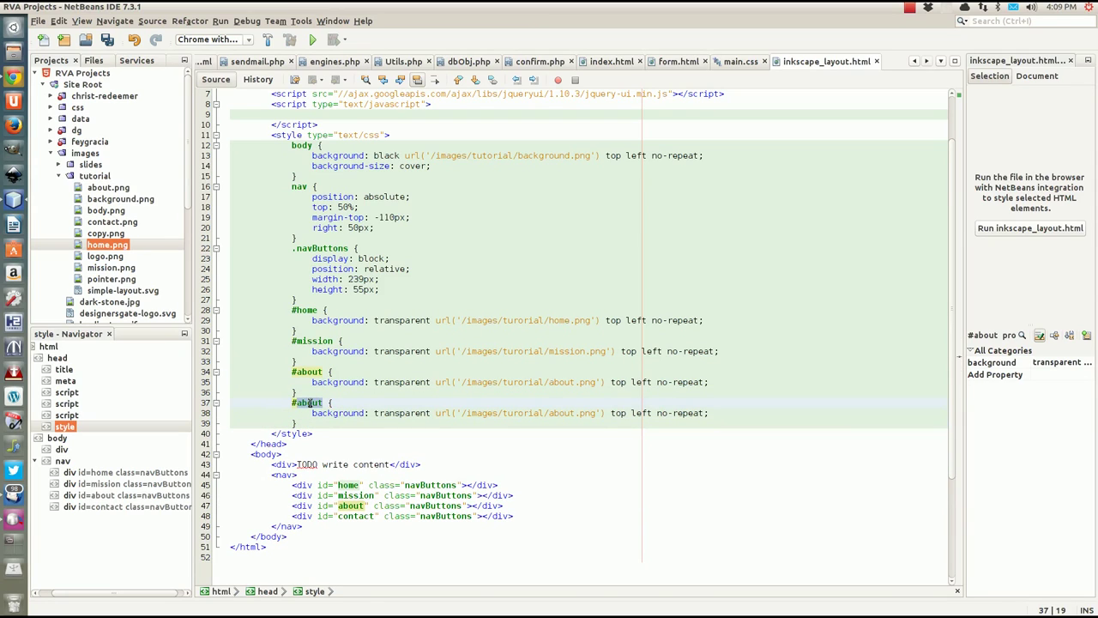
type("contact")
double_click(554, 413)
type("c")
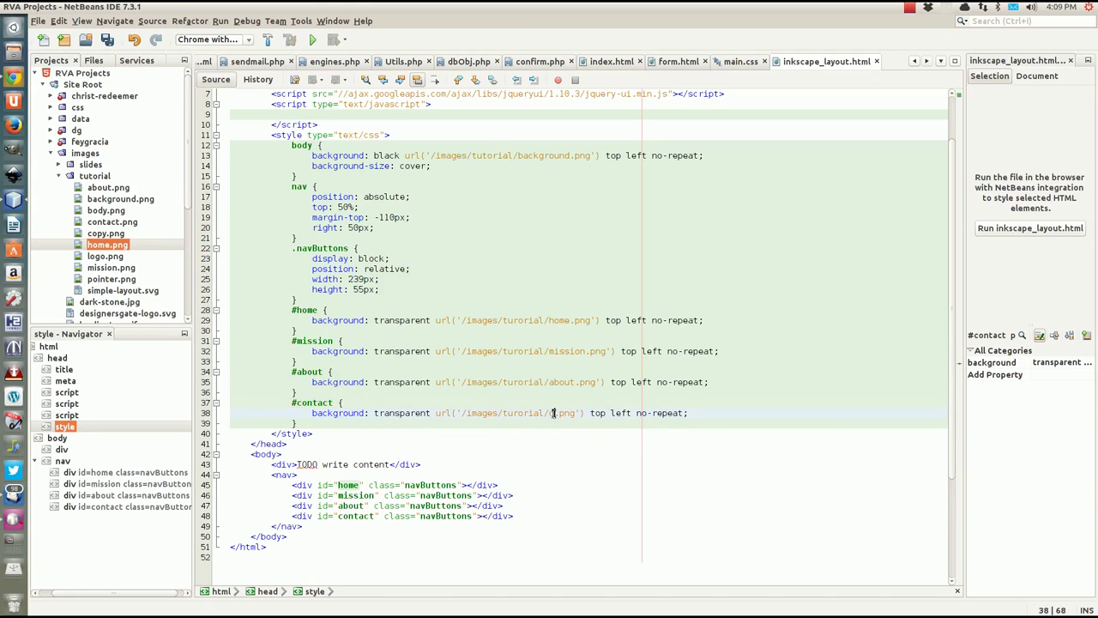
type("ontact")
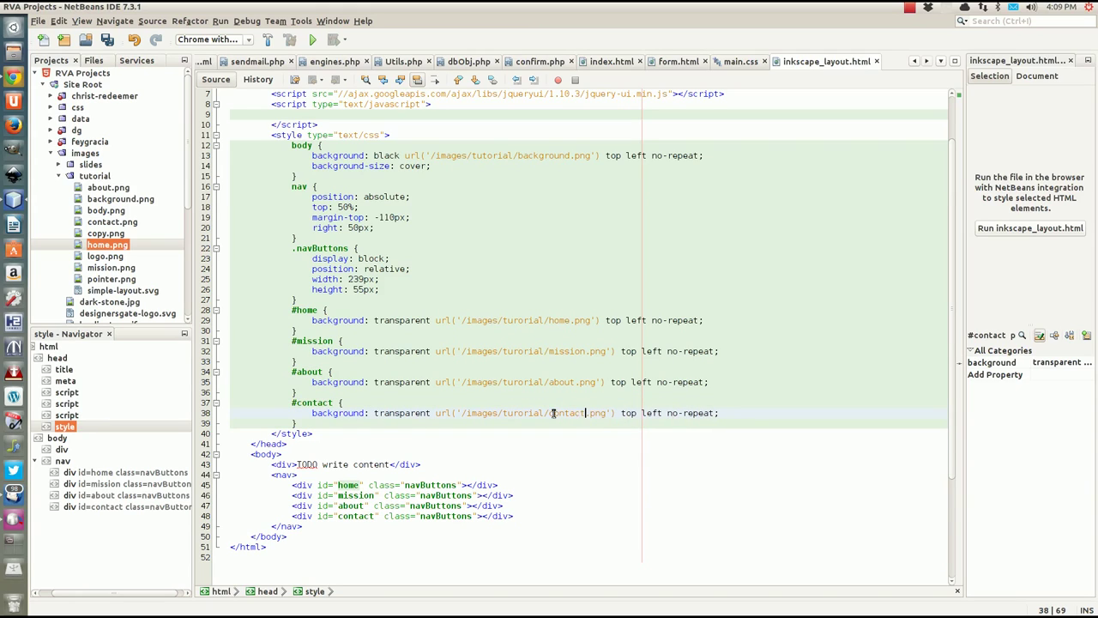
left_click(326, 424)
key("ctrl+s")
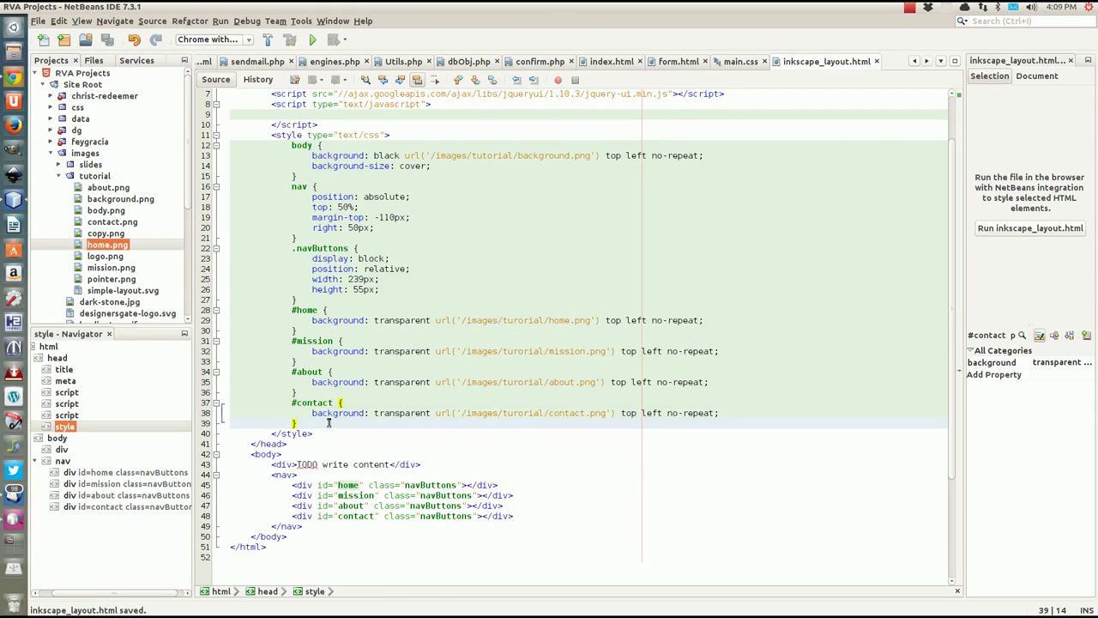
left_click(302, 290)
- Add .navButtons:hover with box-shadow: 0 0 10px white below .navButtons, then save
left_click(295, 297)
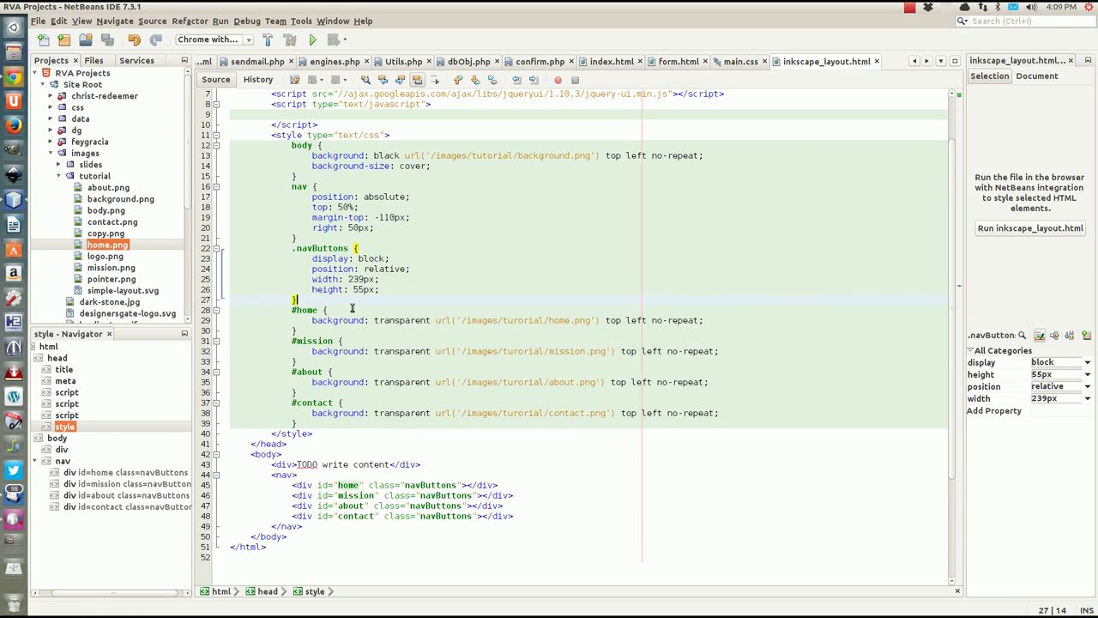
key("Return")
type(".")
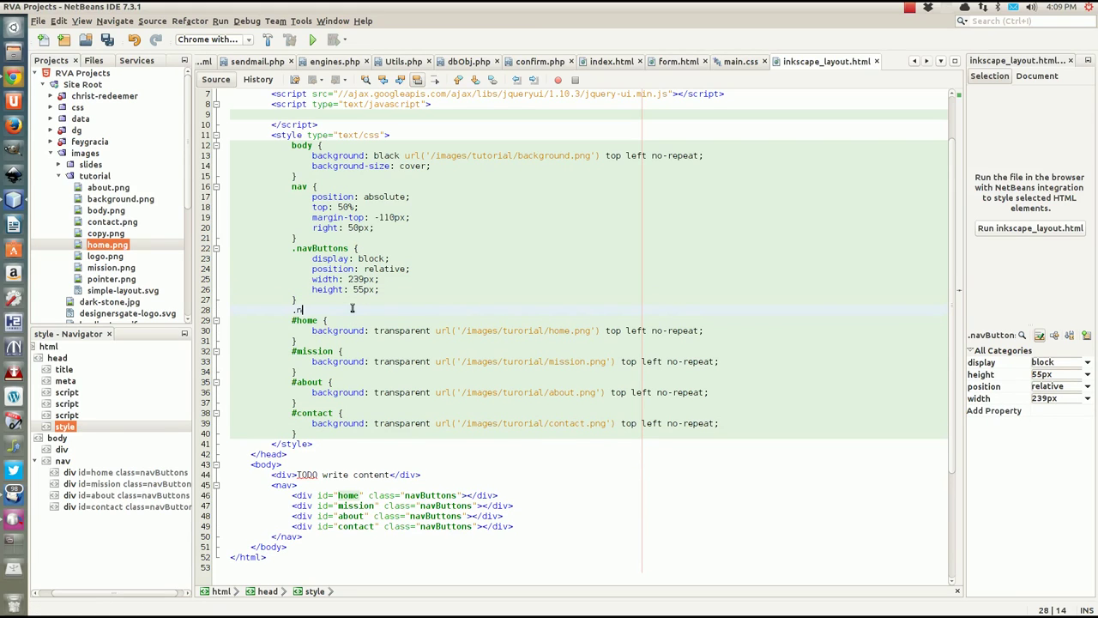
type("nav")
key("Return")
type("{")
type("{")
key("Return")
type("bo")
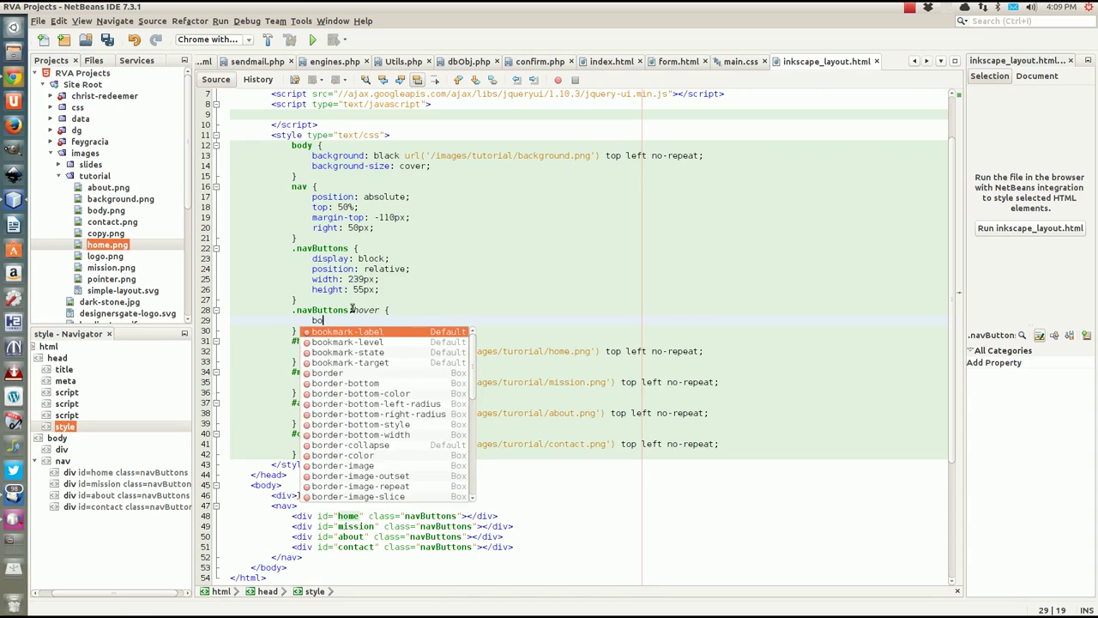
type("x")
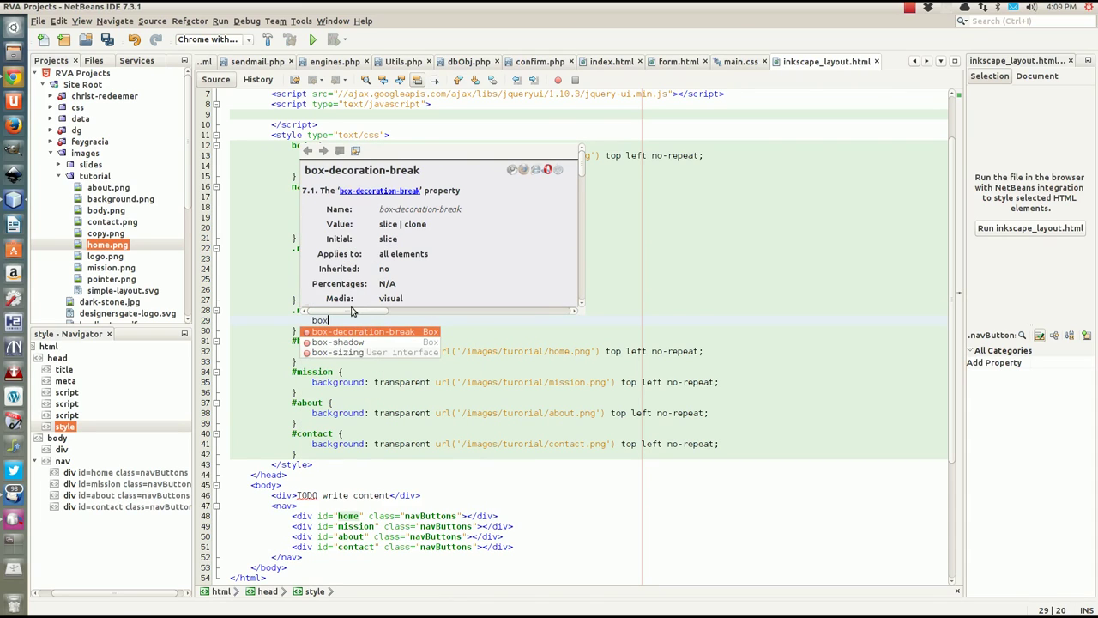
key("Down")
key("Return")
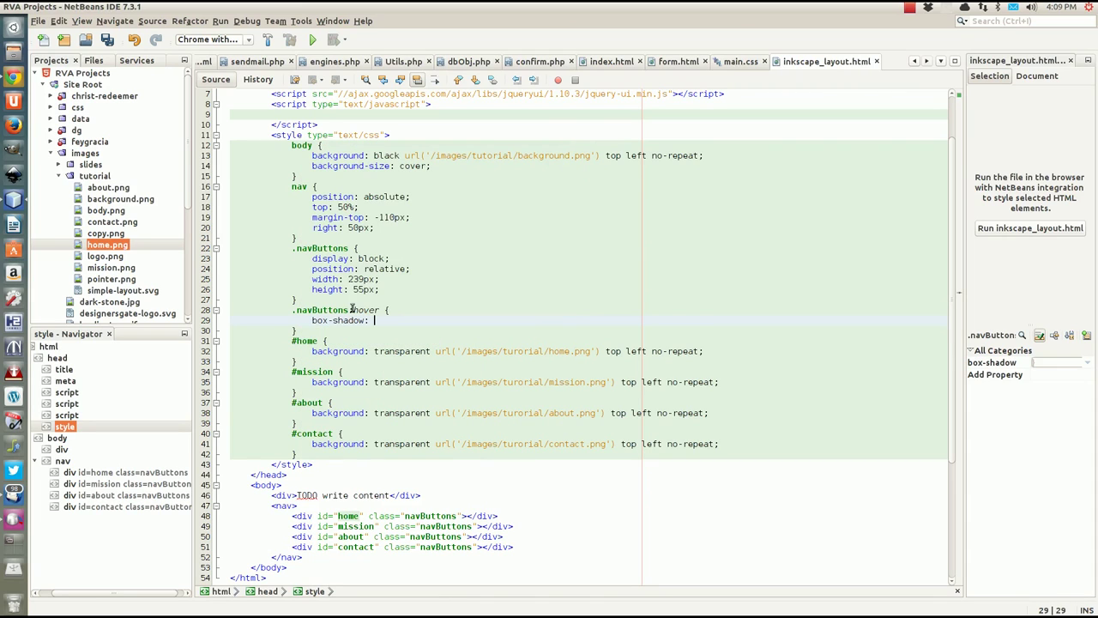
type("0 0")
type(" 1")
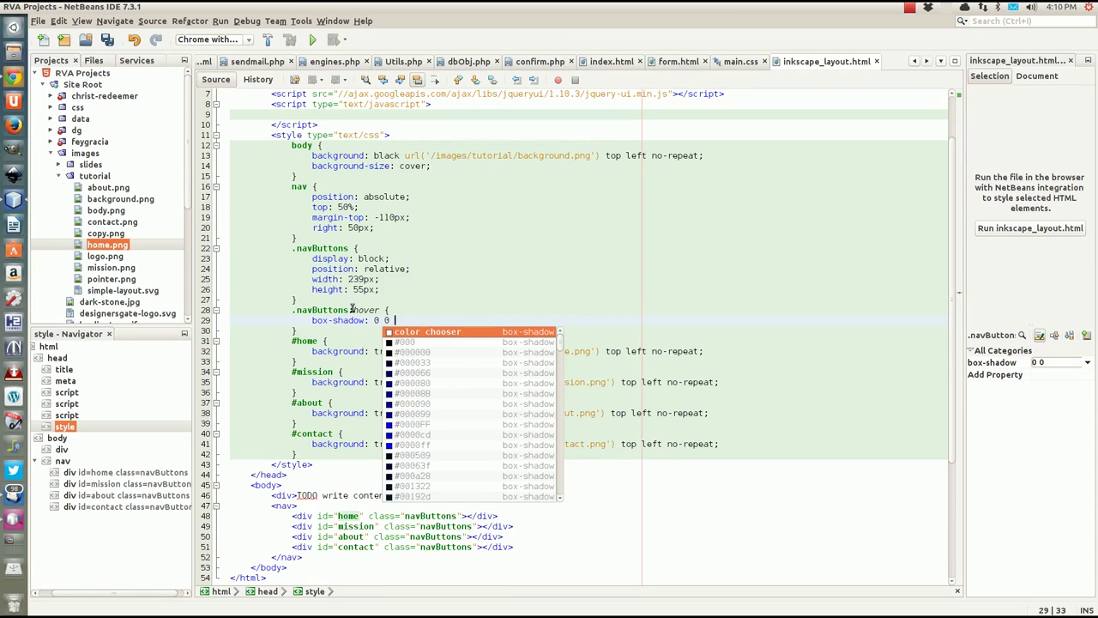
type("0px wh")
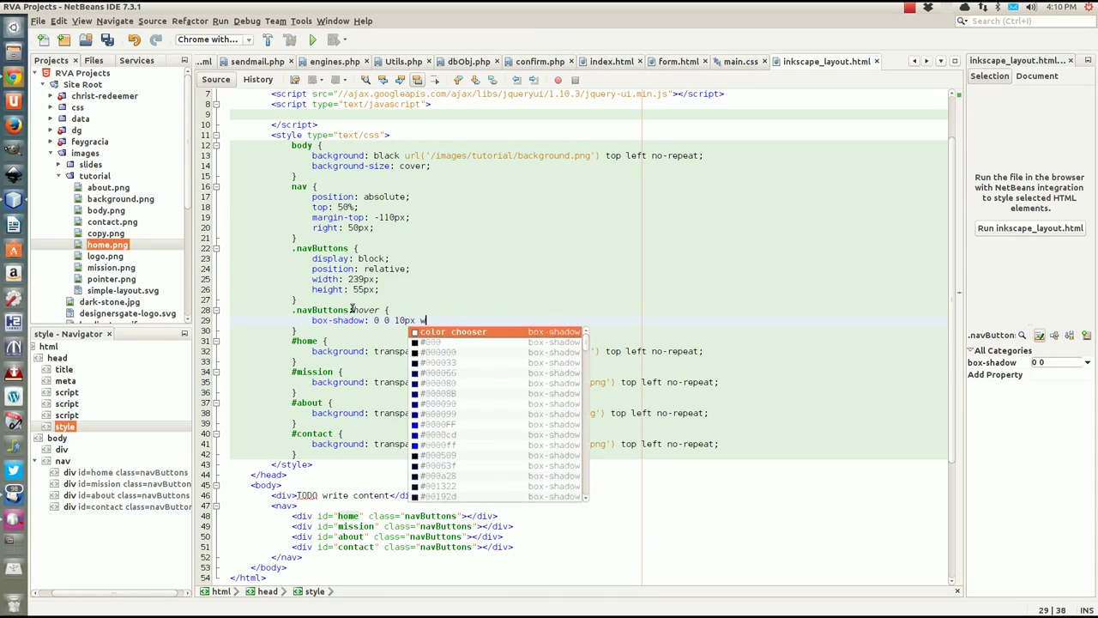
type("ite;")
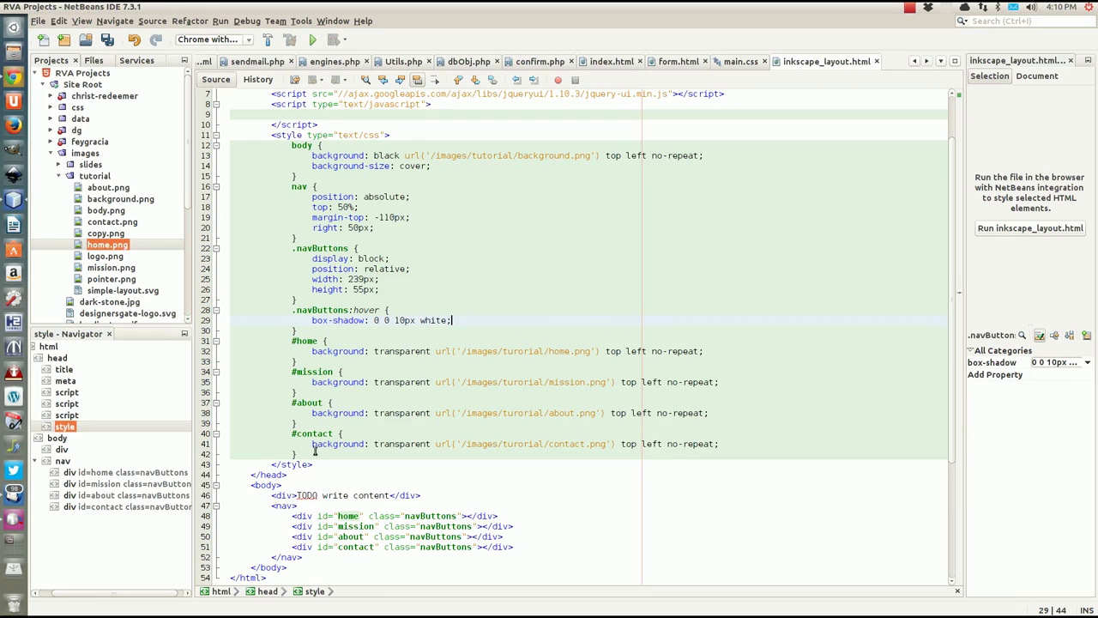
left_click(314, 454)
key("ctrl+s")
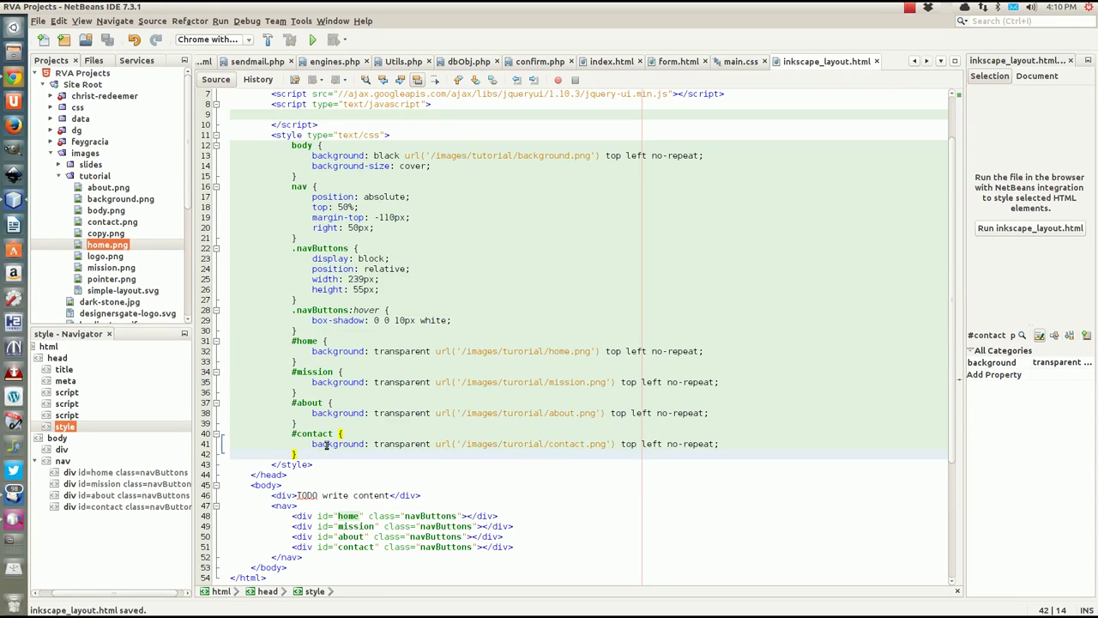
- Reload the layout page in Chrome to preview the new styles, then return to NetBeans
left_click(16, 84)
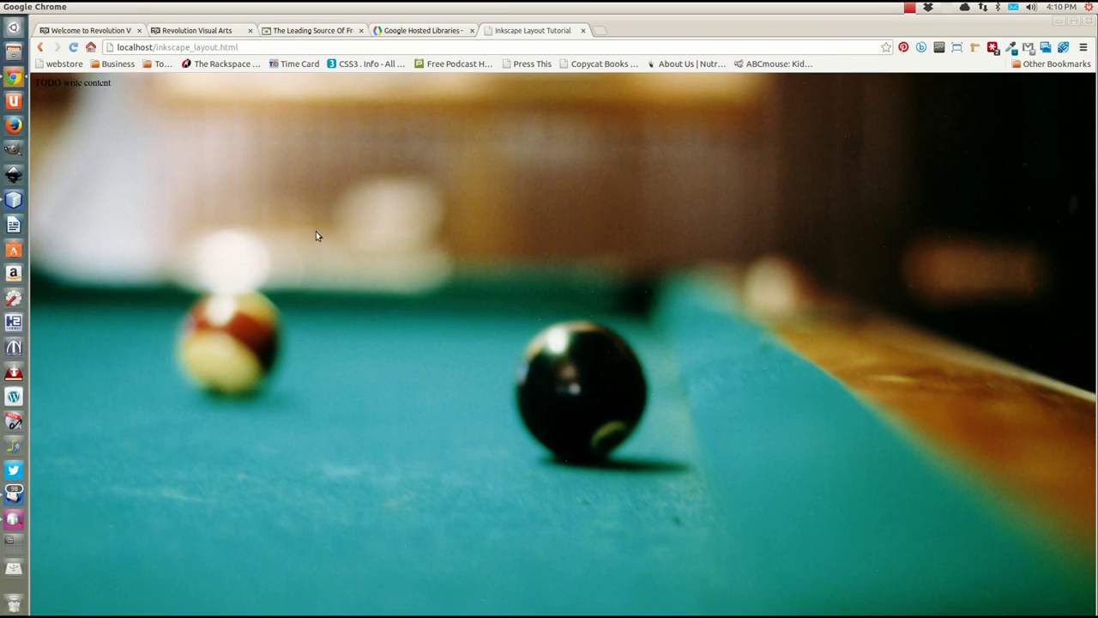
key("ctrl+r")
key("ctrl+r")
left_click(14, 54)
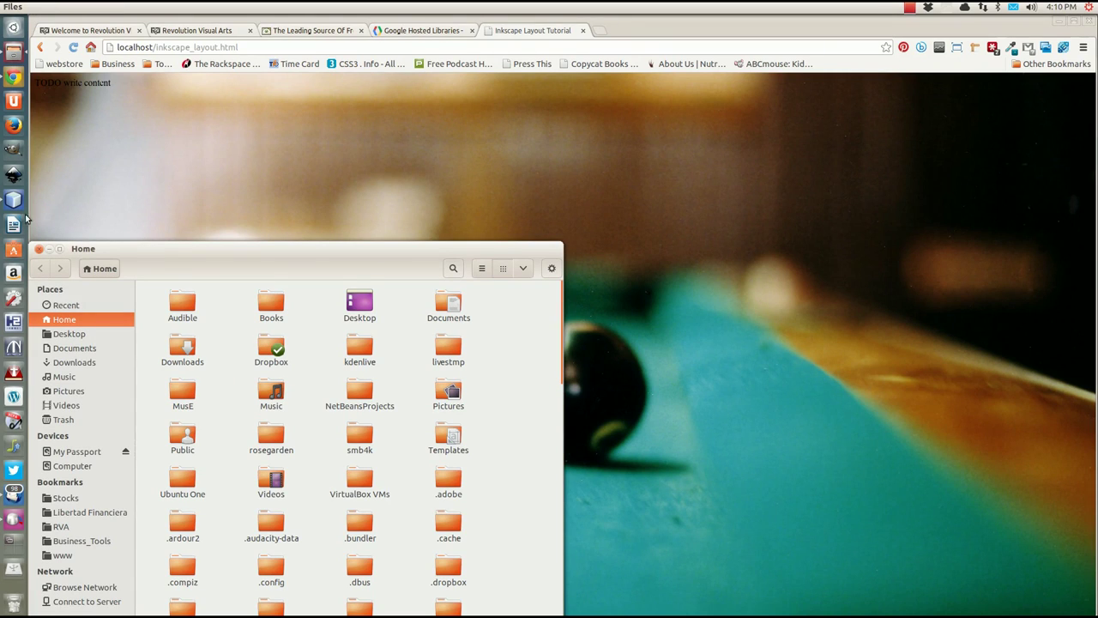
left_click(39, 249)
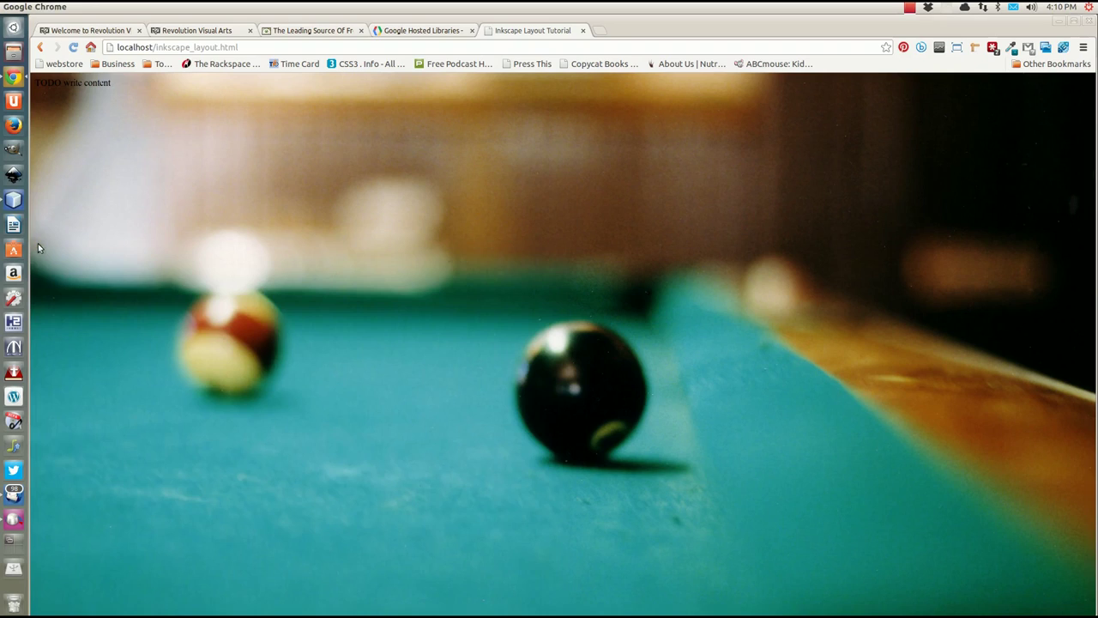
left_click(12, 201)
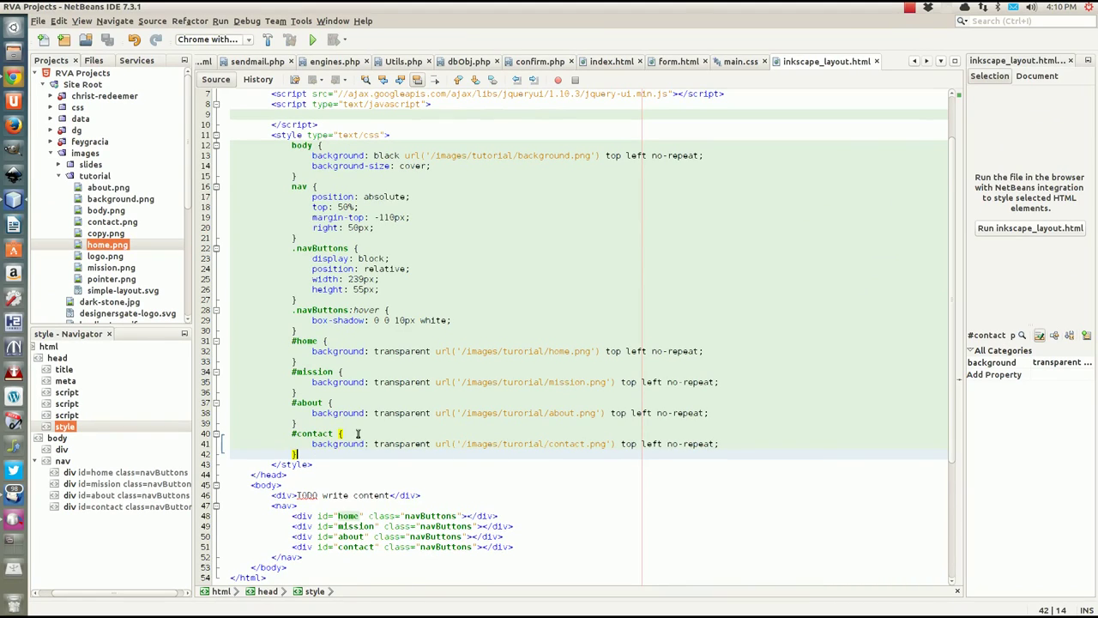
scroll(359, 434, "down", 2)
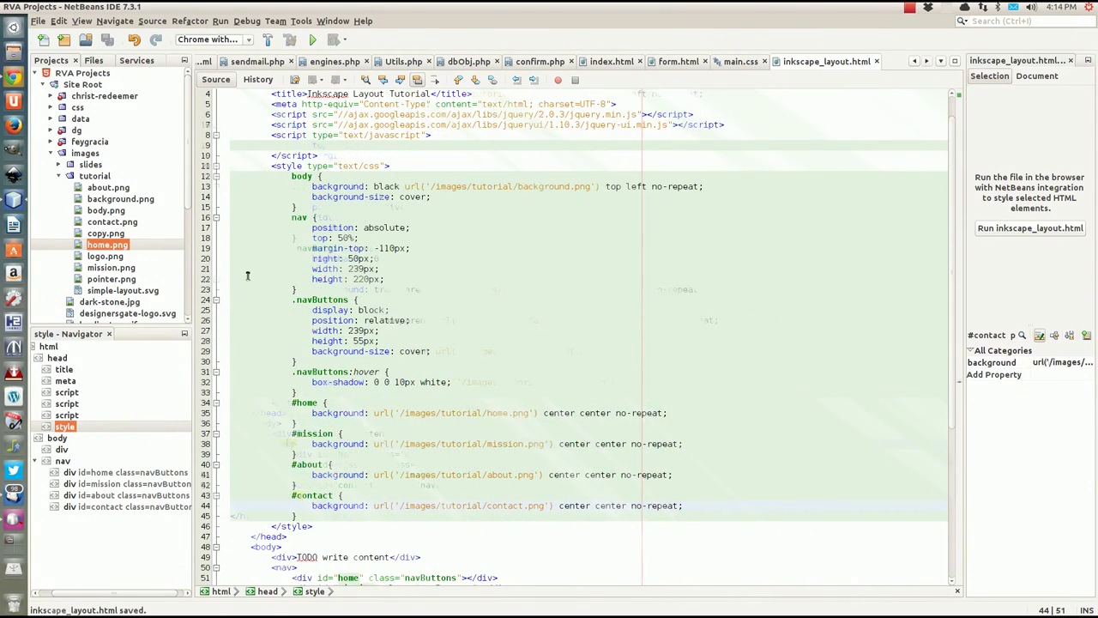
- Close Chrome's developer tools, reload the preview, then return to the NetBeans source
left_click(14, 79)
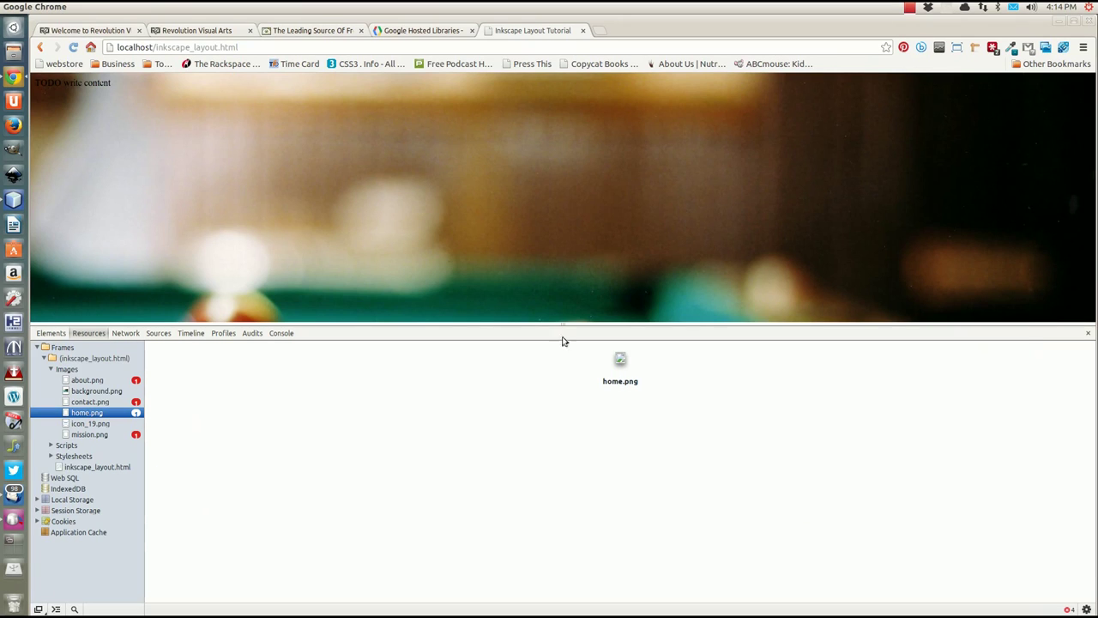
left_click(1088, 333)
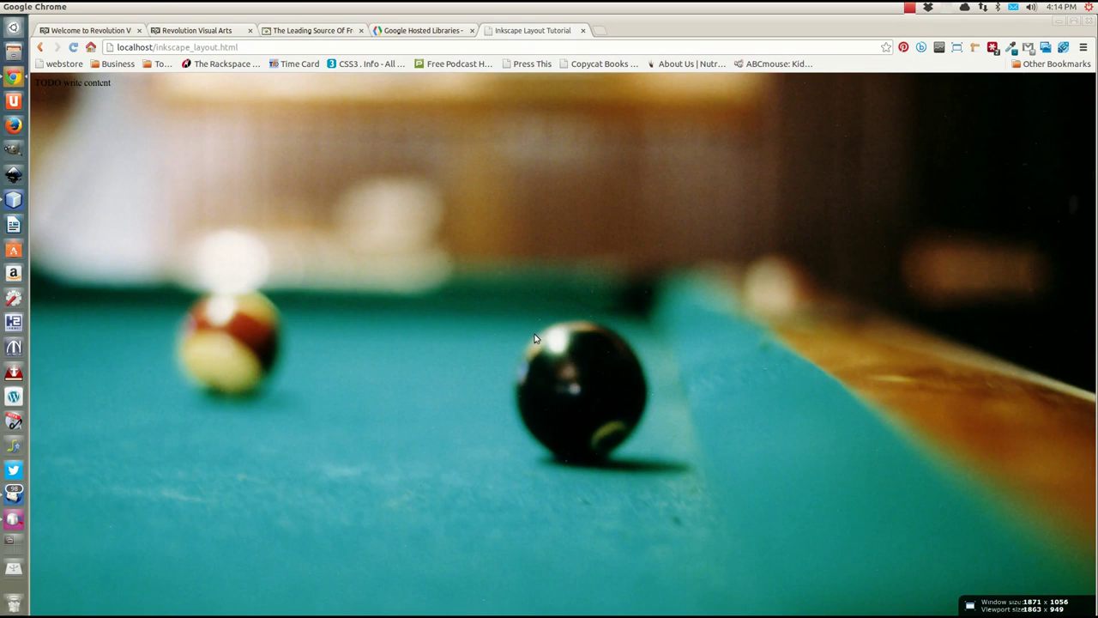
key("ctrl+r")
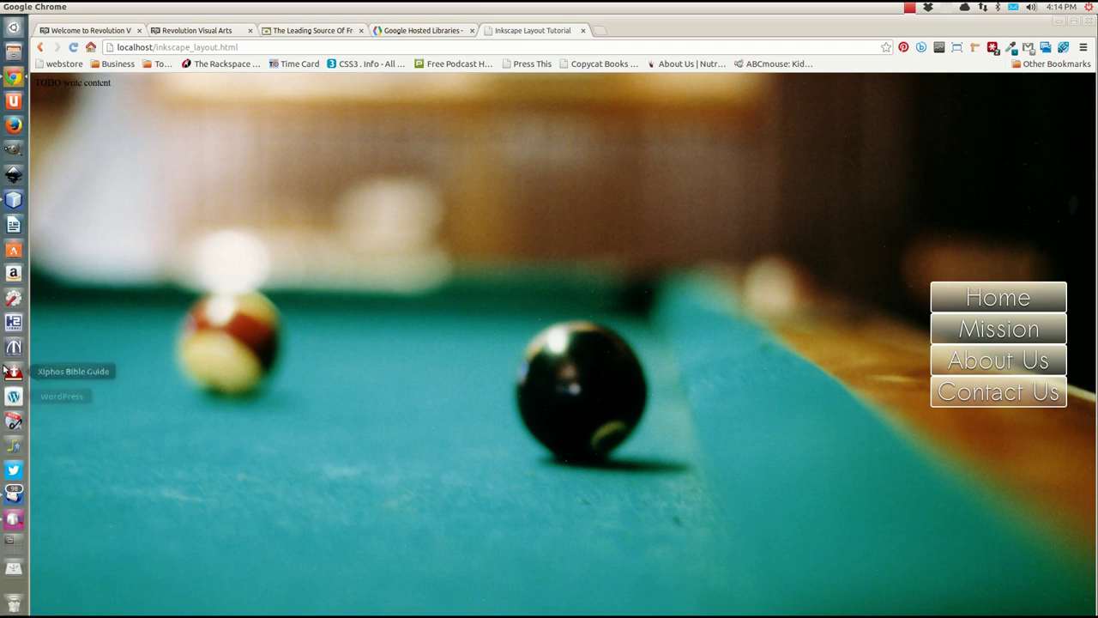
left_click(13, 199)
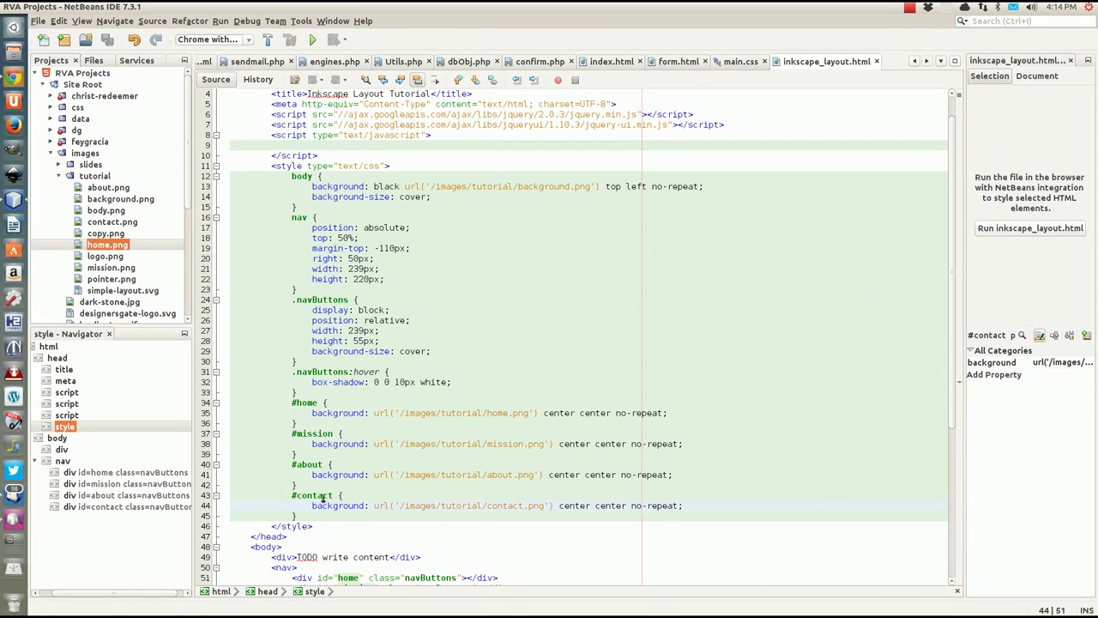
- Replace the TODO placeholder with an empty <header> element and check logo.png's size
left_click_drag(450, 557, 435, 544)
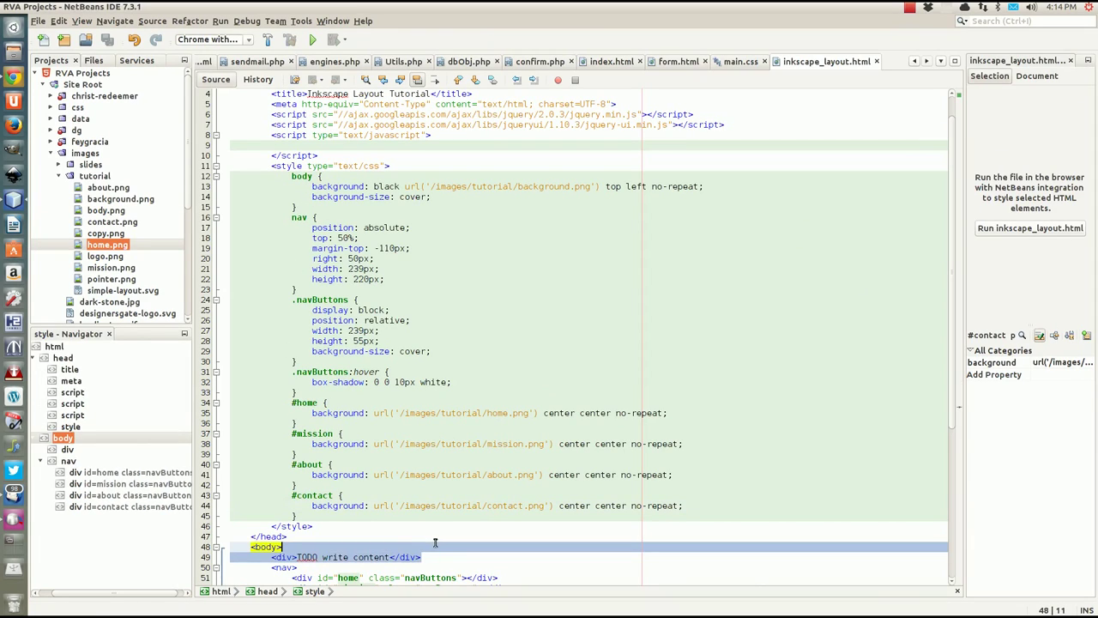
key("BackSpace")
key("Return")
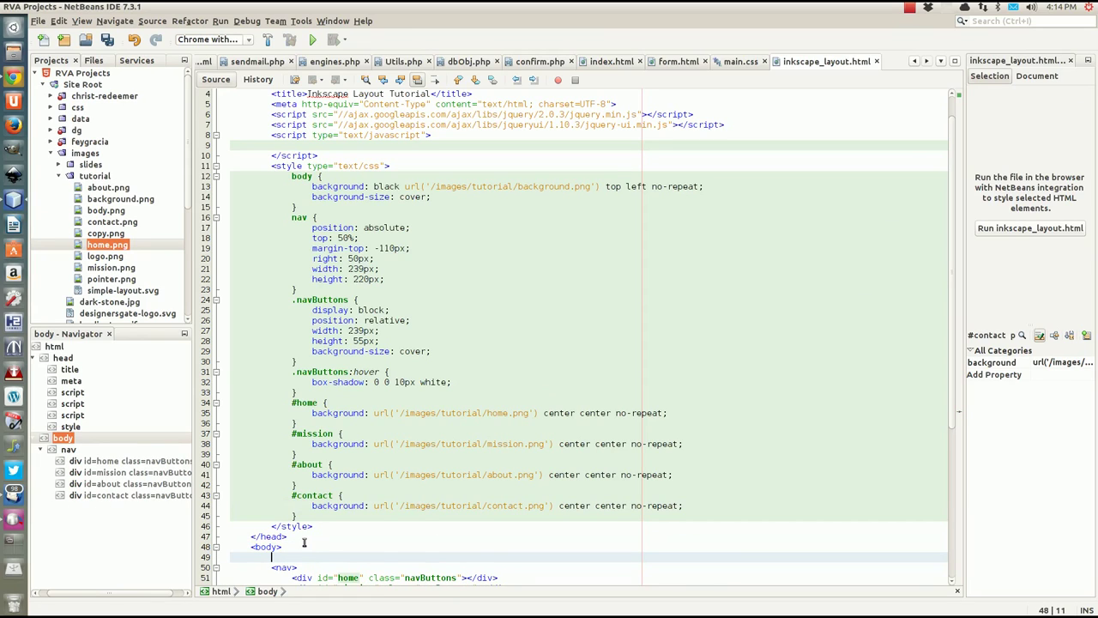
type("<head")
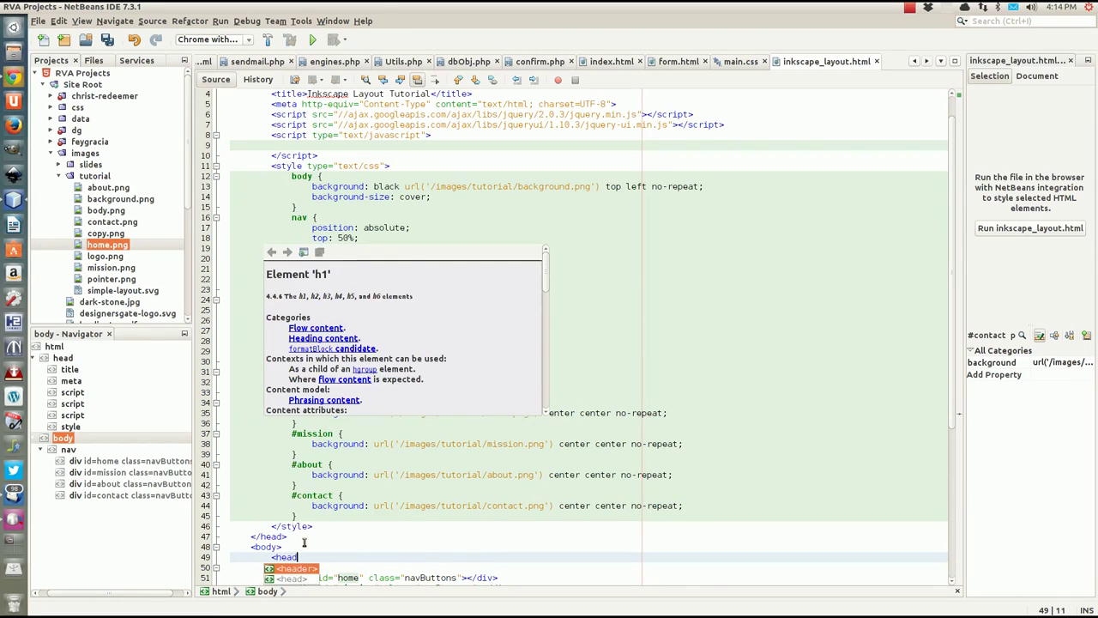
type("er>")
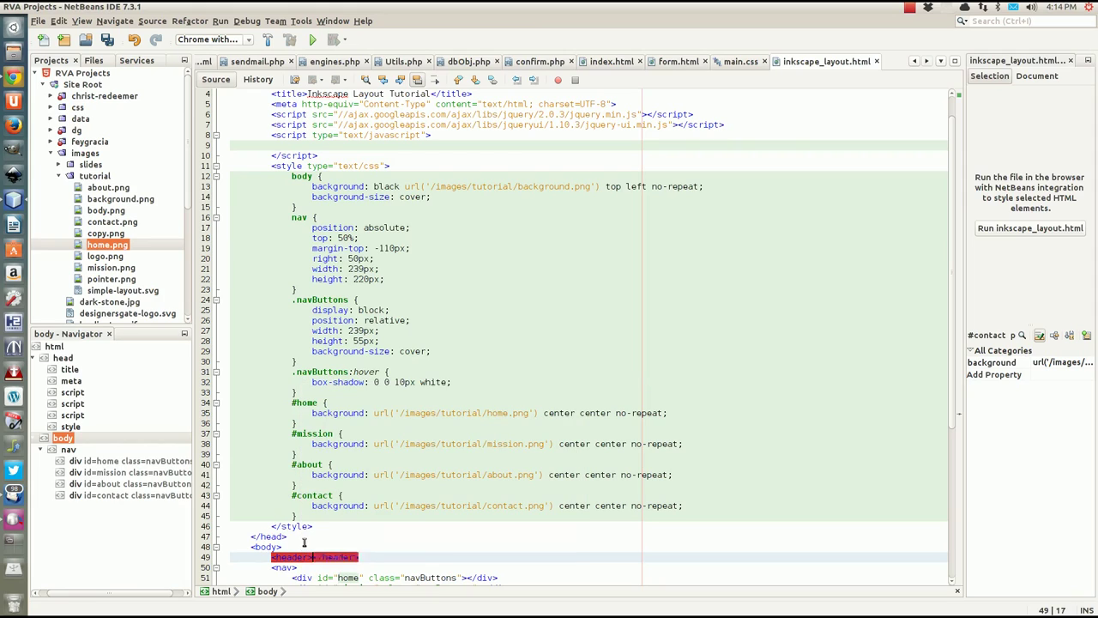
key("Return")
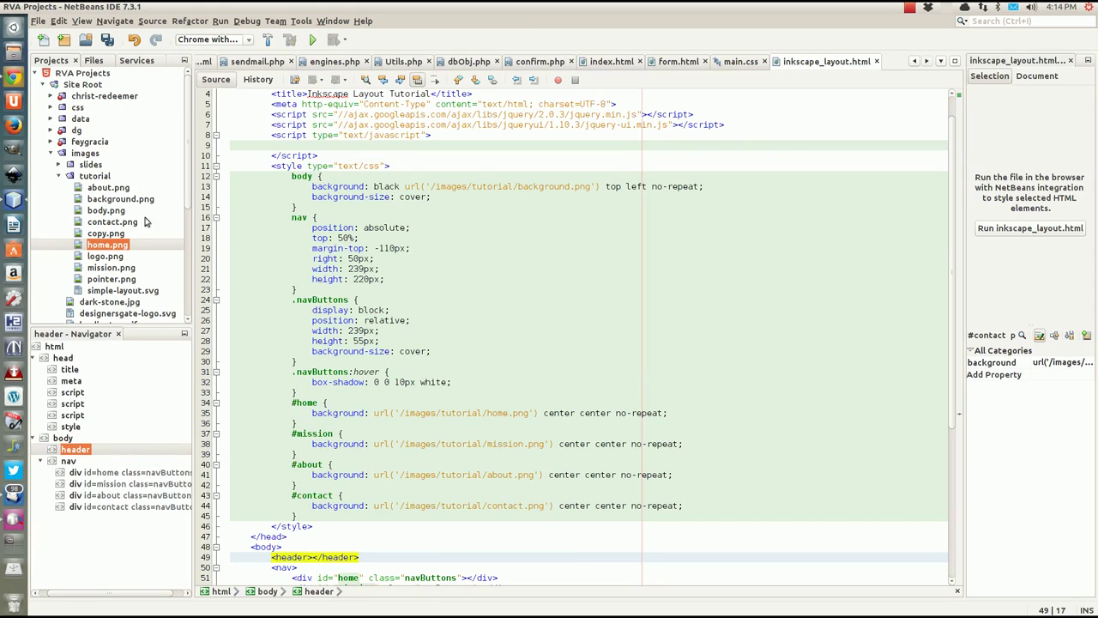
left_click(98, 259)
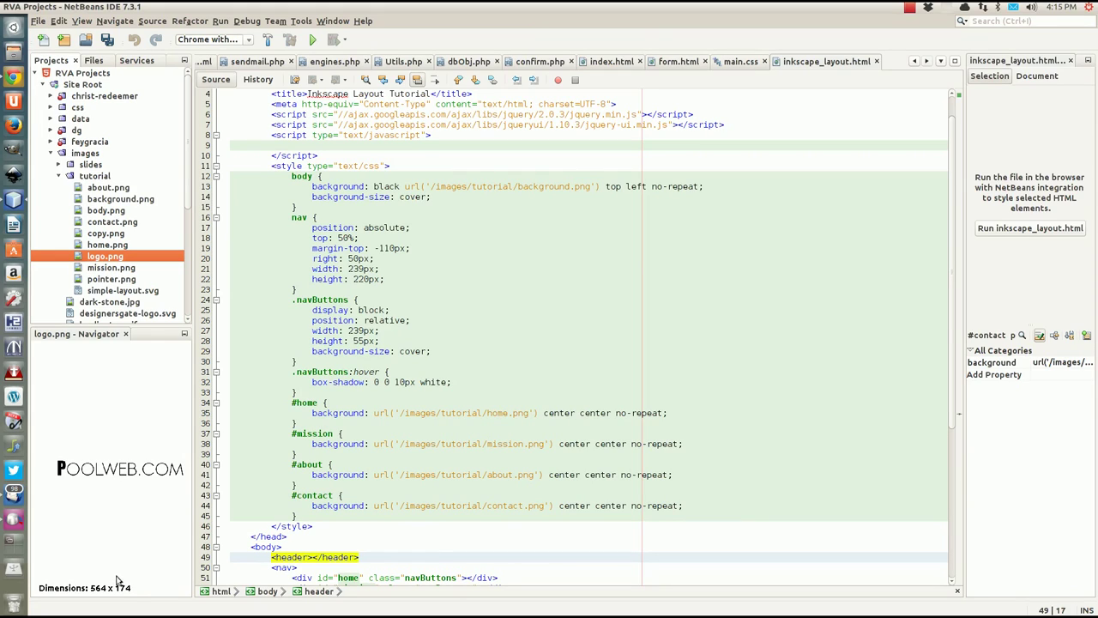
- Start a header rule below the body rule with width: 564px
left_click(313, 210)
key("Return")
type("header")
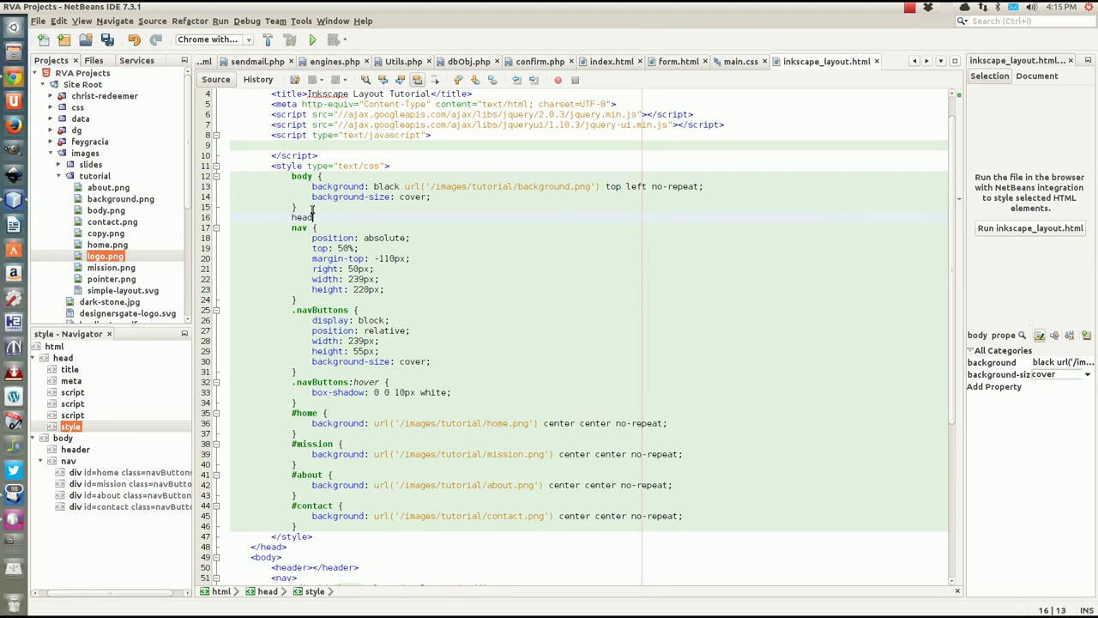
type(" {")
key("Return")
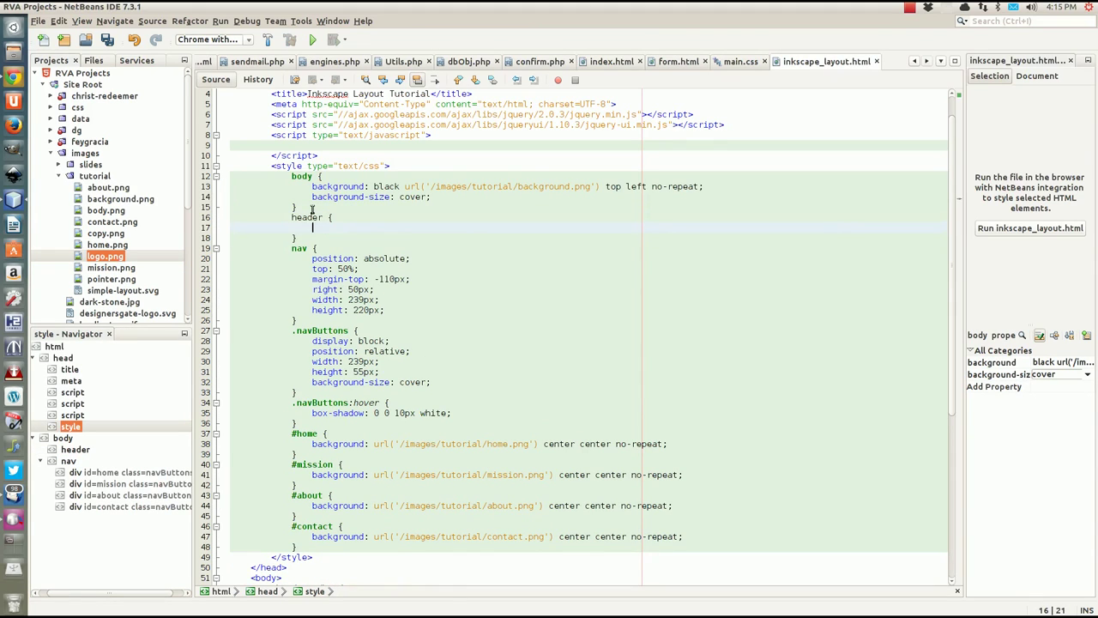
type("width")
key("Return")
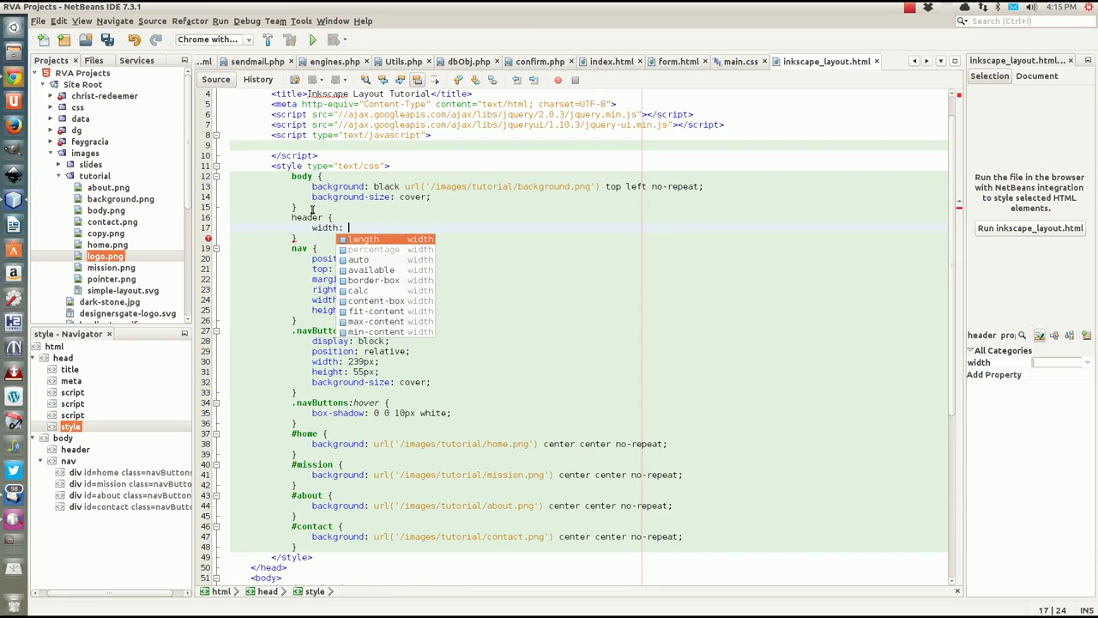
type("564px")
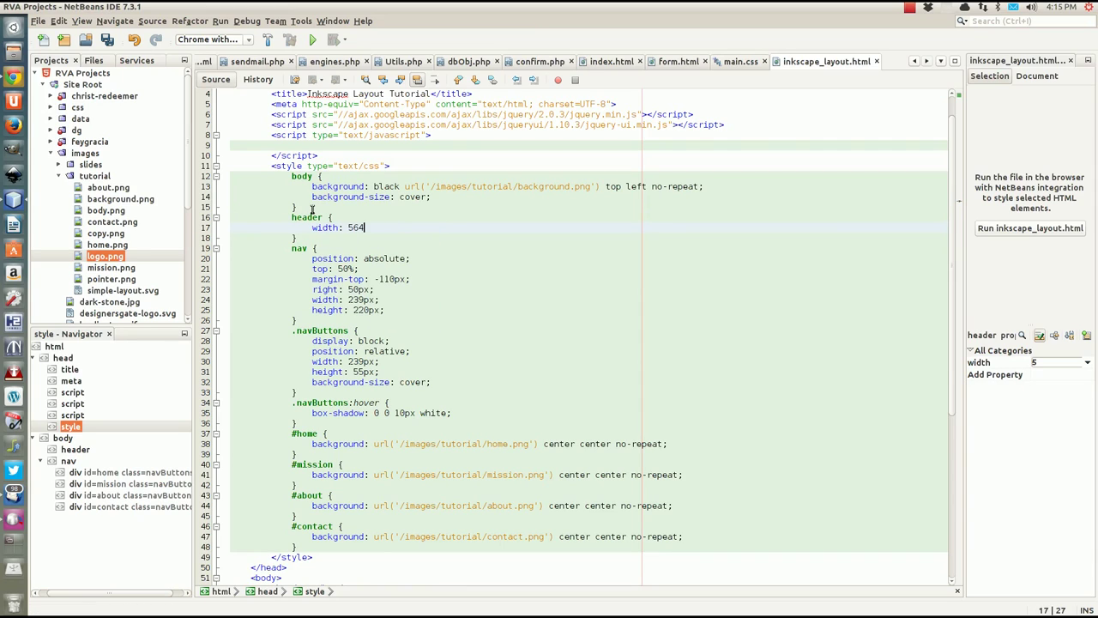
type(";")
key("Return")
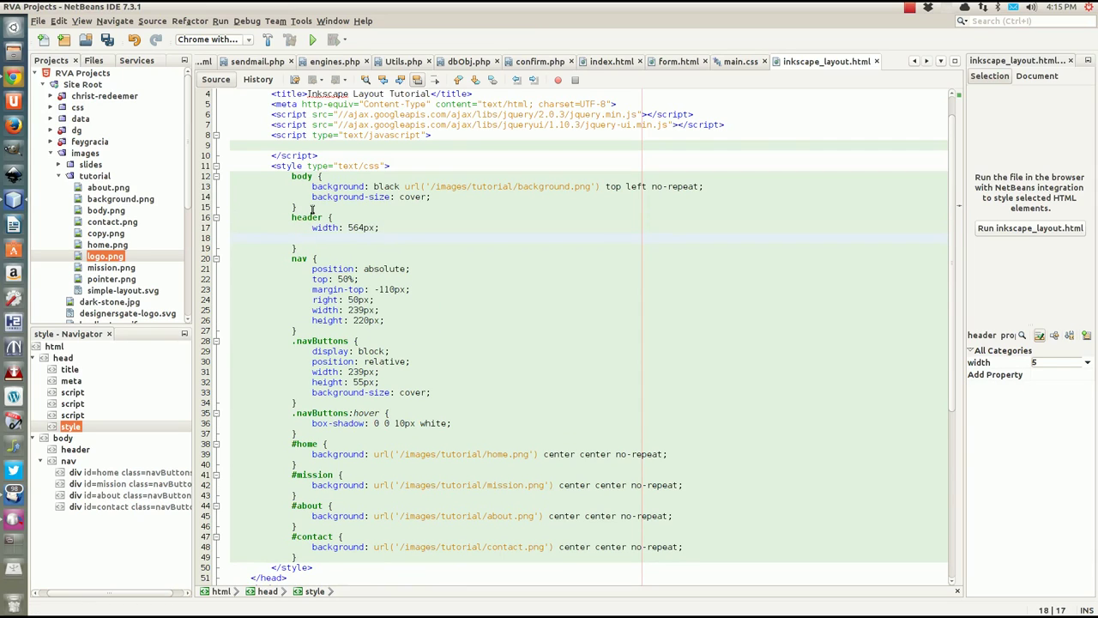
- Add height: 174px to the header rule after rechecking the logo's height
type("height")
key("Return")
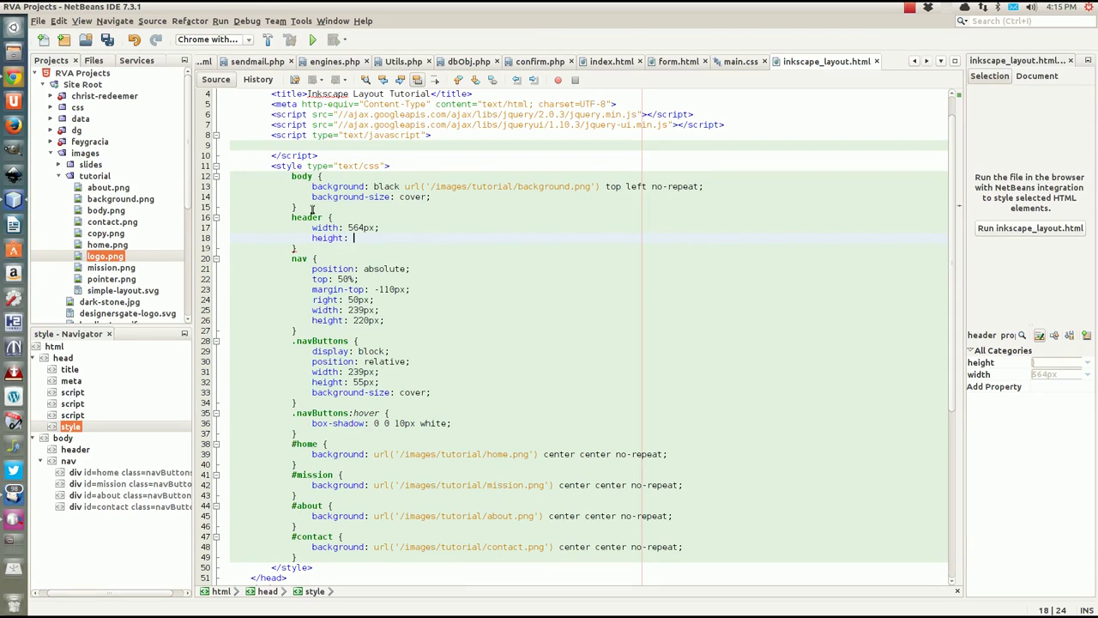
left_click(106, 258)
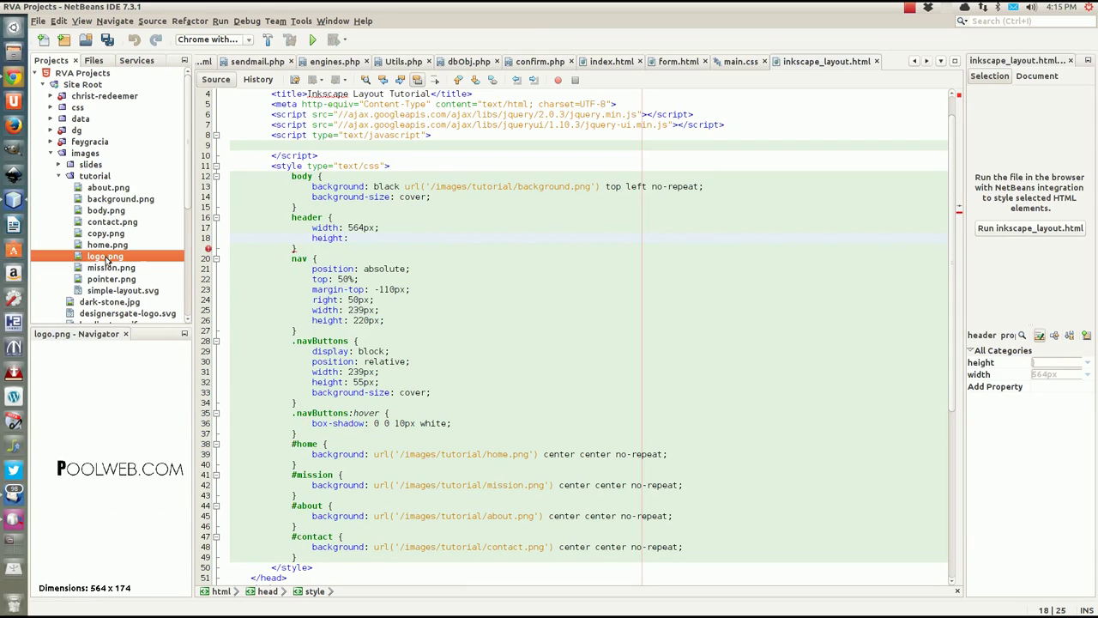
left_click(359, 237)
type("174")
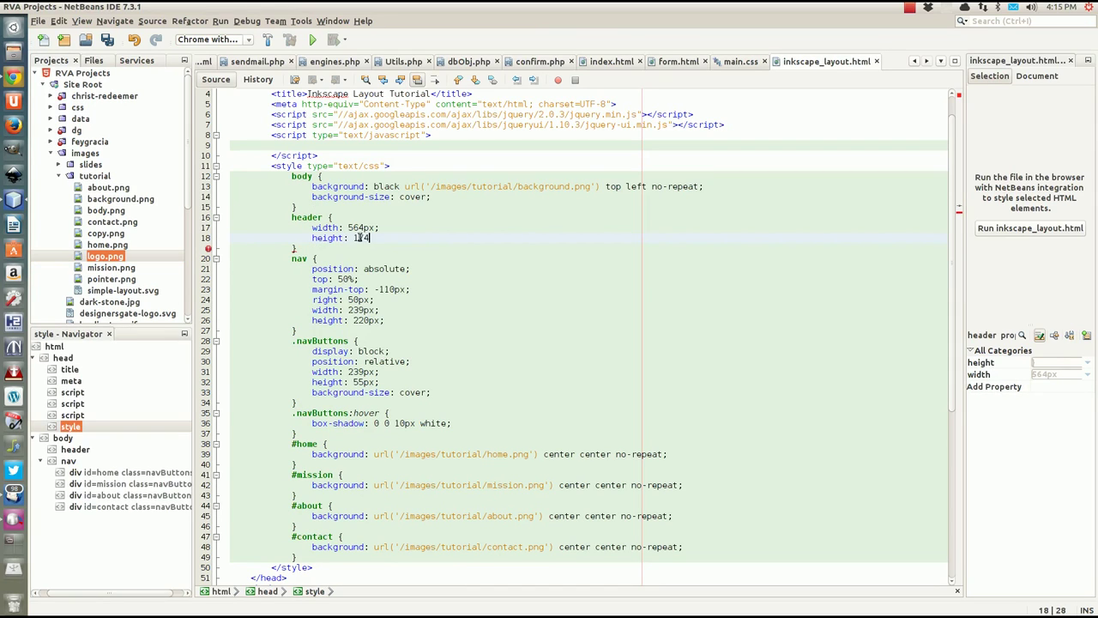
type("px;")
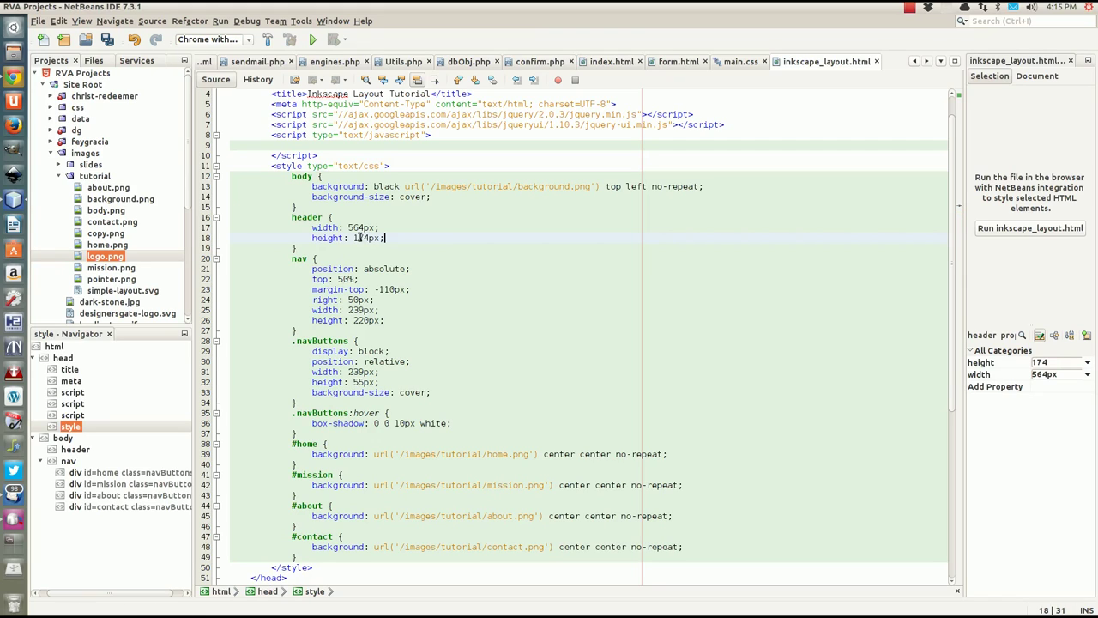
key("Return")
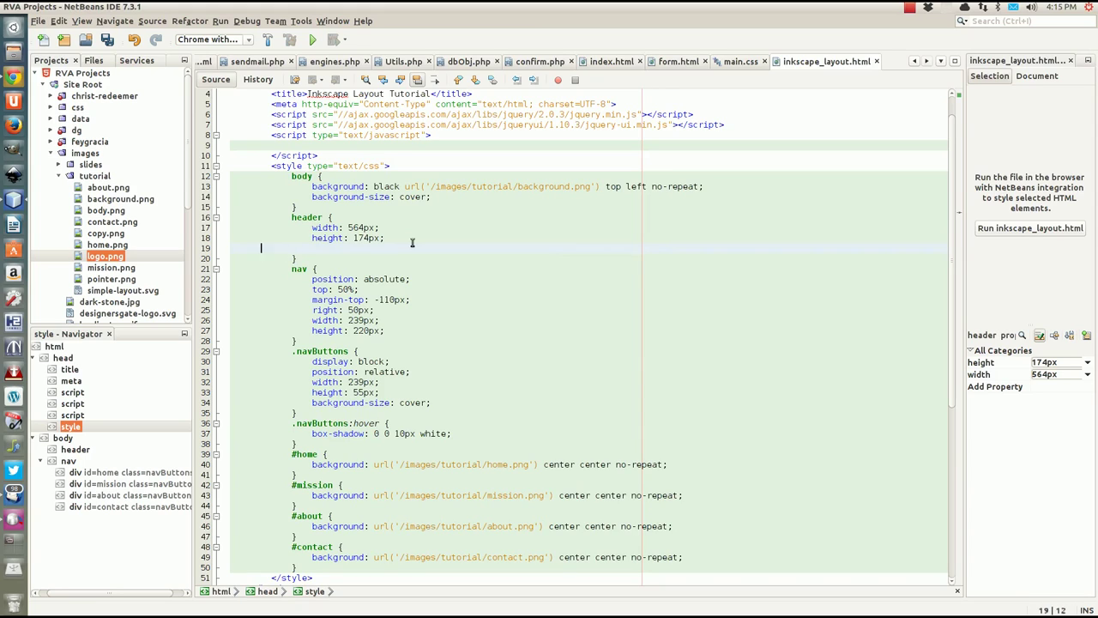
key("BackSpace")
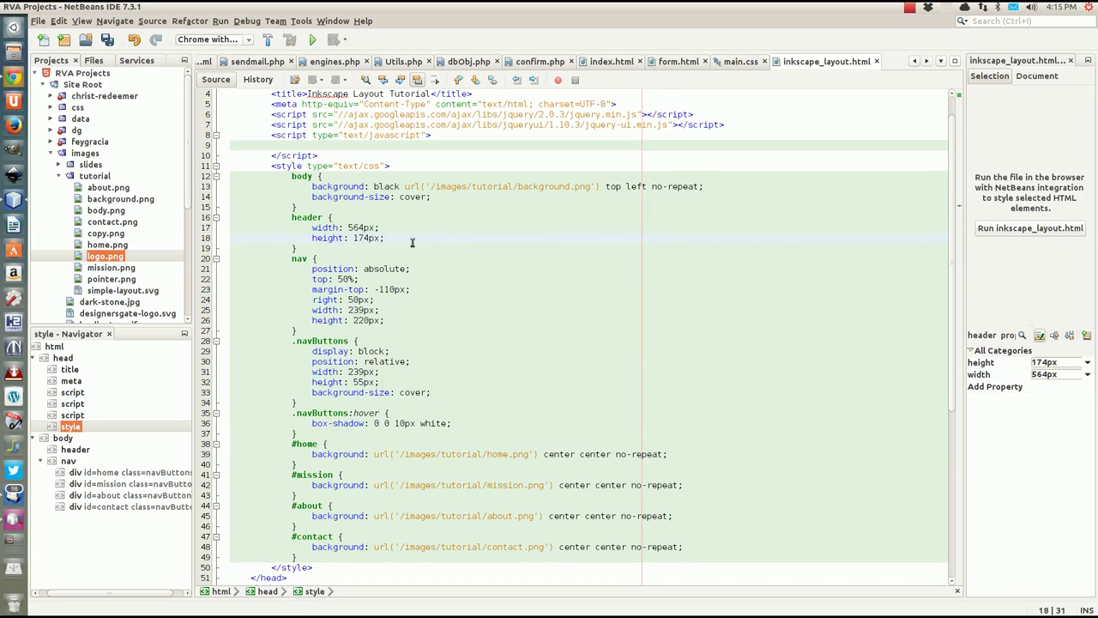
- Add position: relative, top: 50px and left: 50px to the header rule
key("Return")
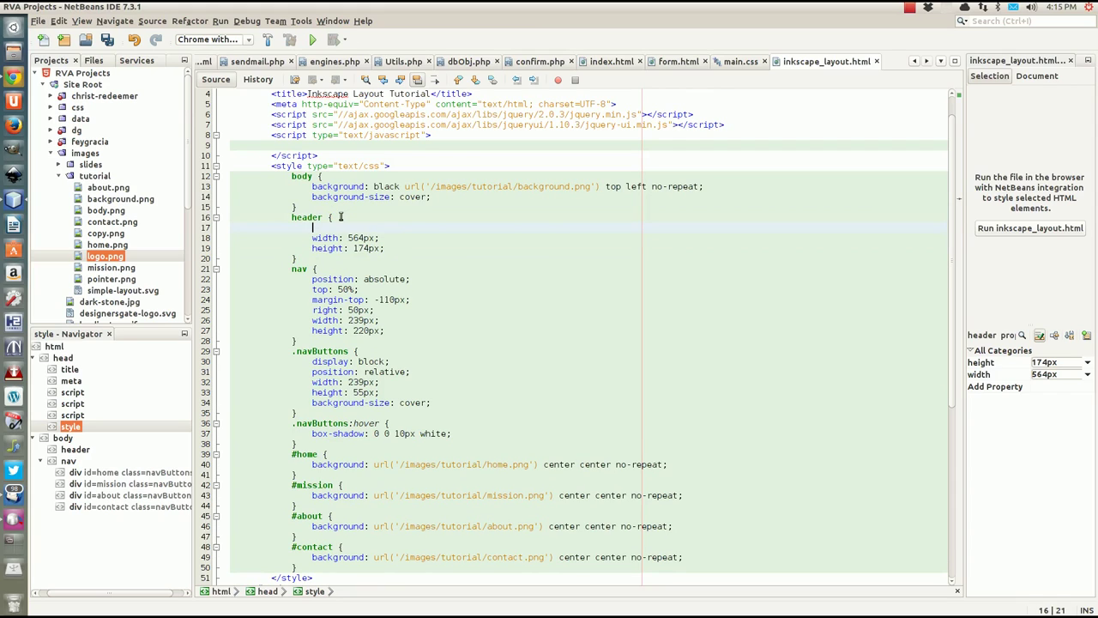
type("position")
key("BackSpace")
type("lative;")
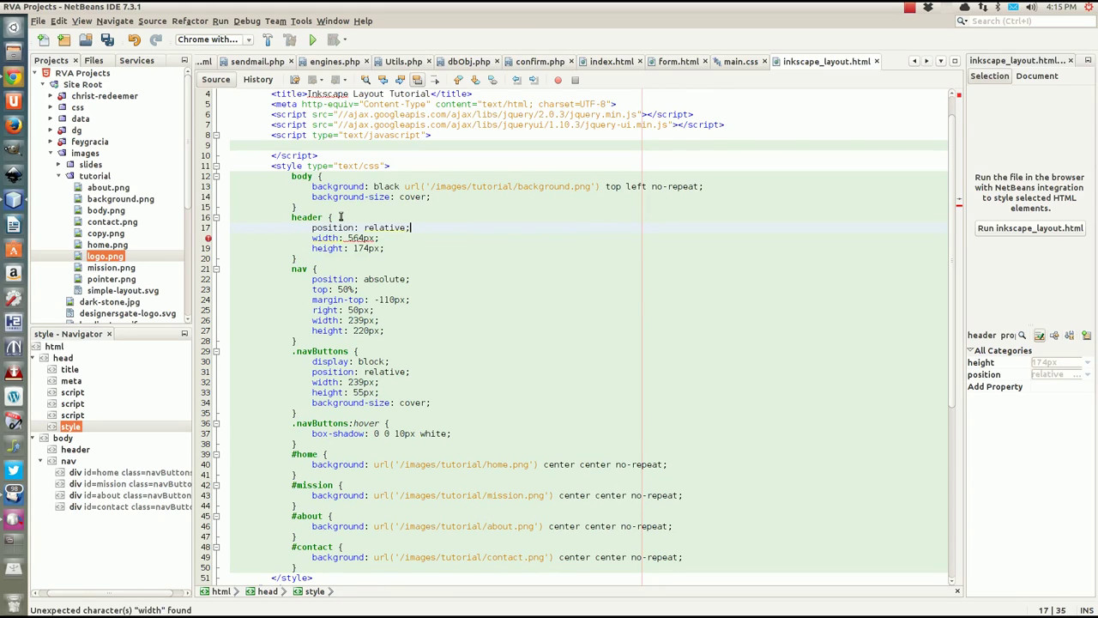
key("Return")
type("top")
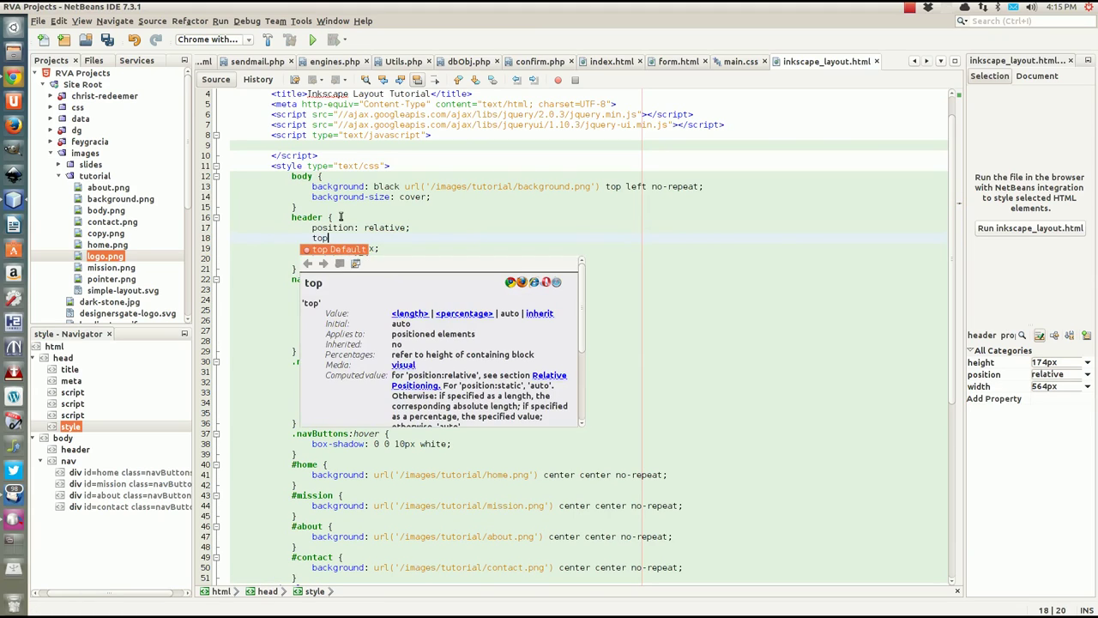
type(": 50")
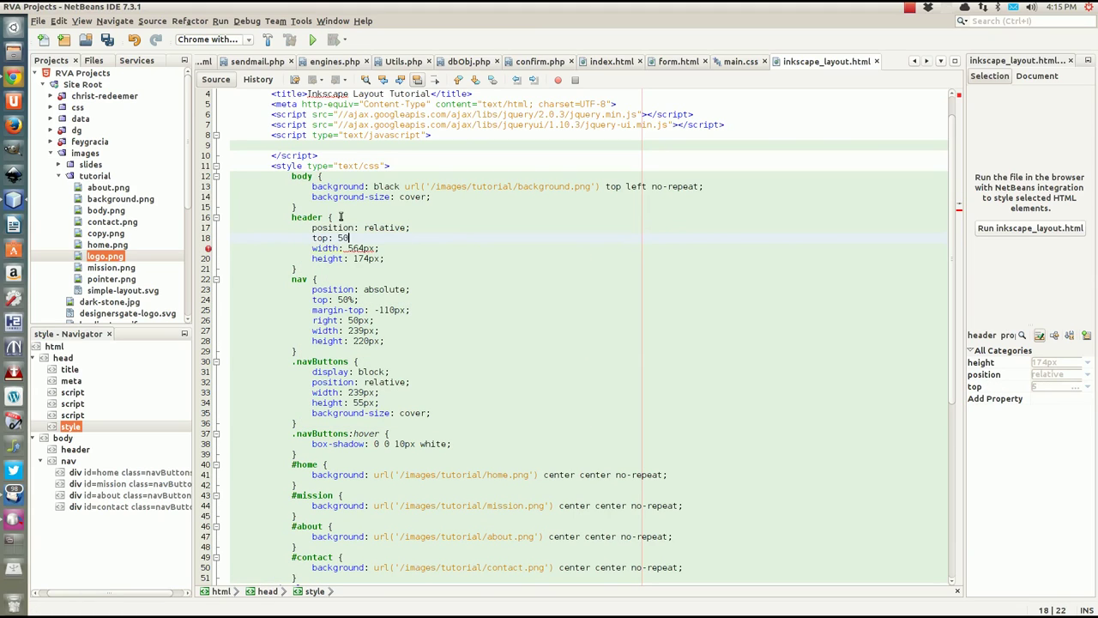
type("px;")
key("Return")
type("left")
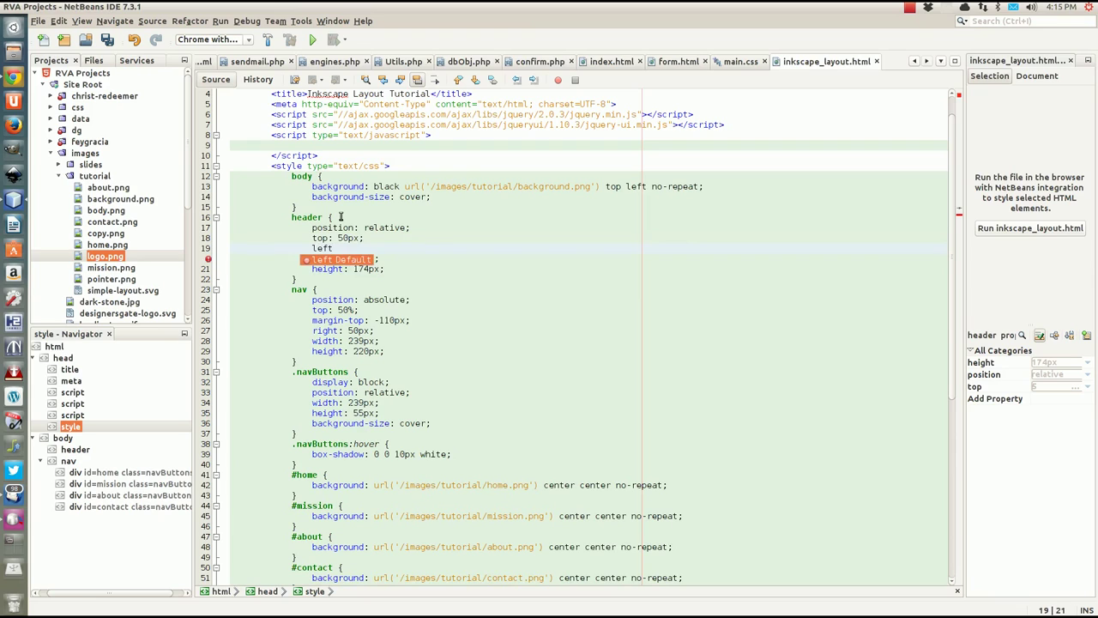
type(": 50px;")
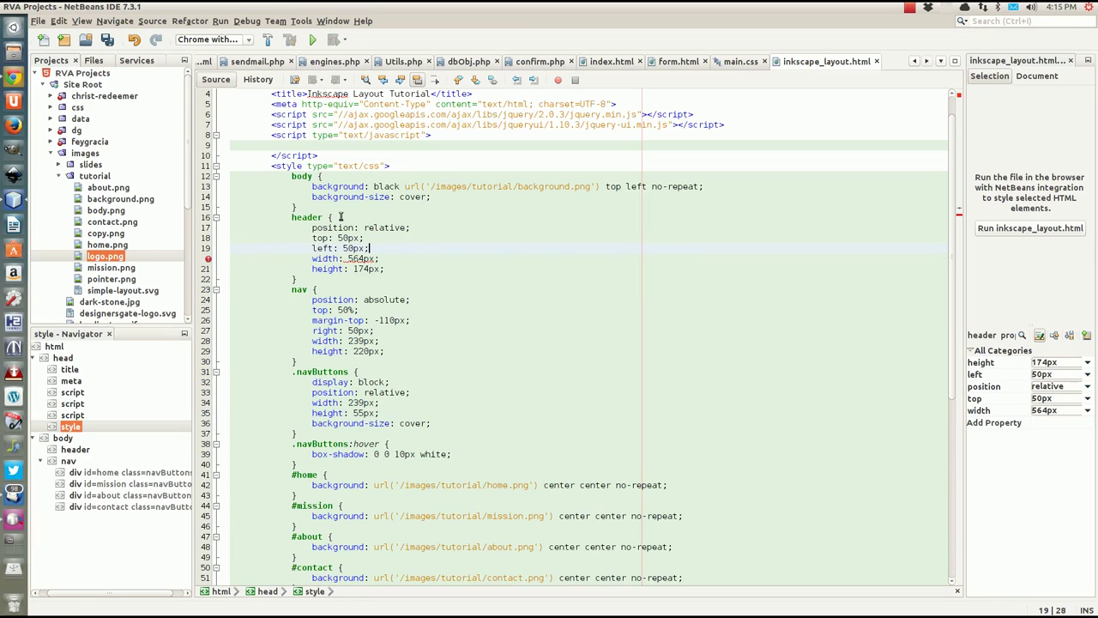
- Save inkscape_layout.html and scroll through the stylesheet to review it
scroll(416, 266, "down", 3)
scroll(421, 282, "down", 3)
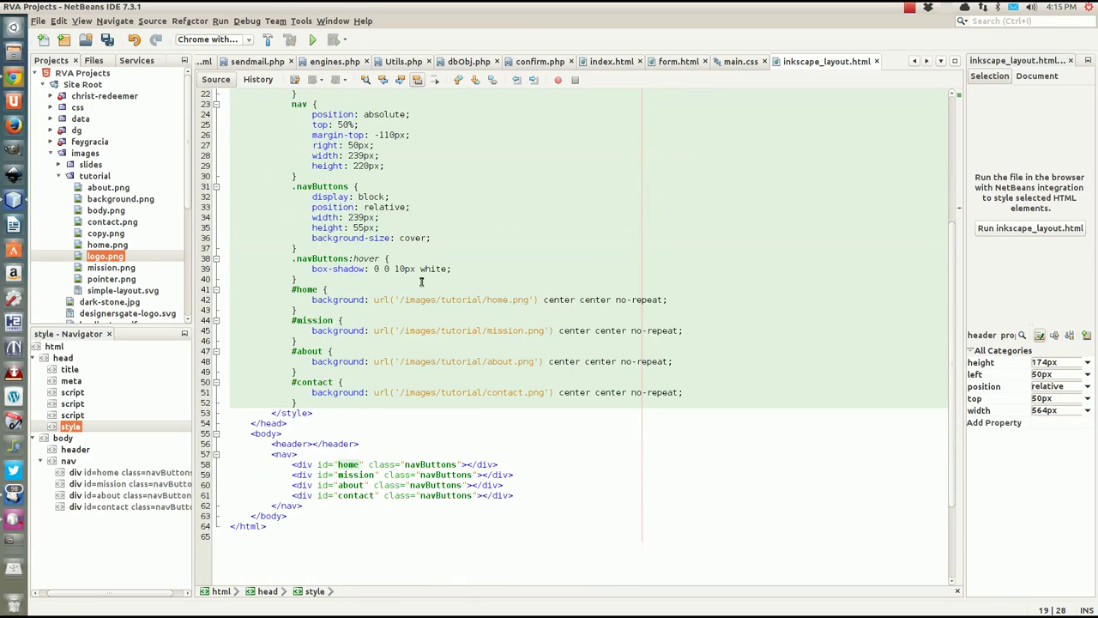
key("ctrl+s")
scroll(421, 282, "up", 3)
scroll(421, 316, "up", 3)
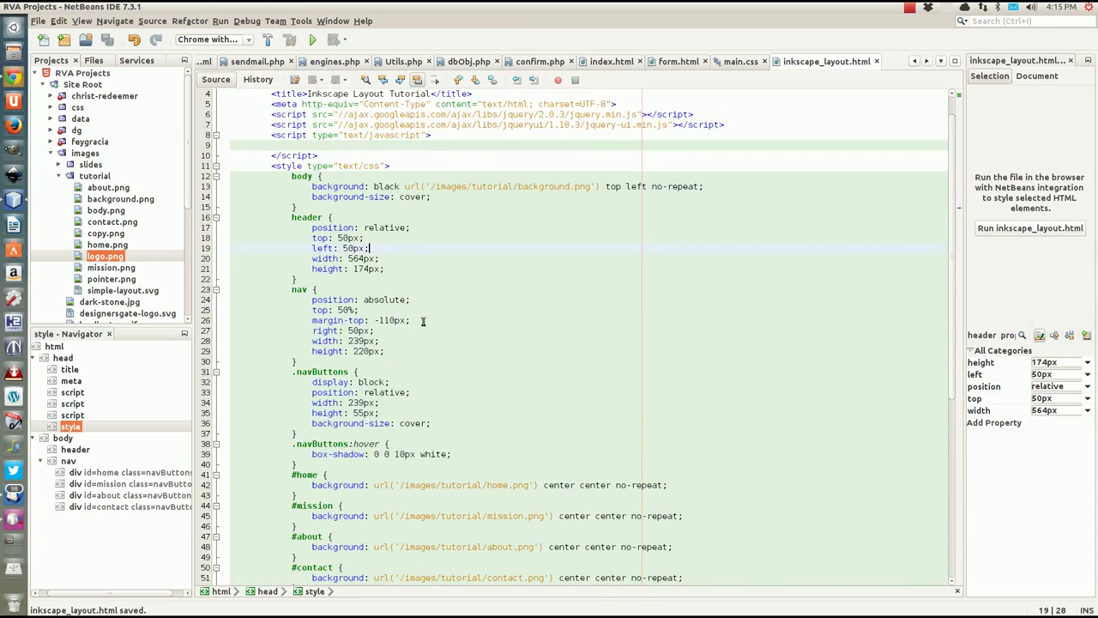
scroll(412, 344, "down", 4)
scroll(411, 345, "down", 4)
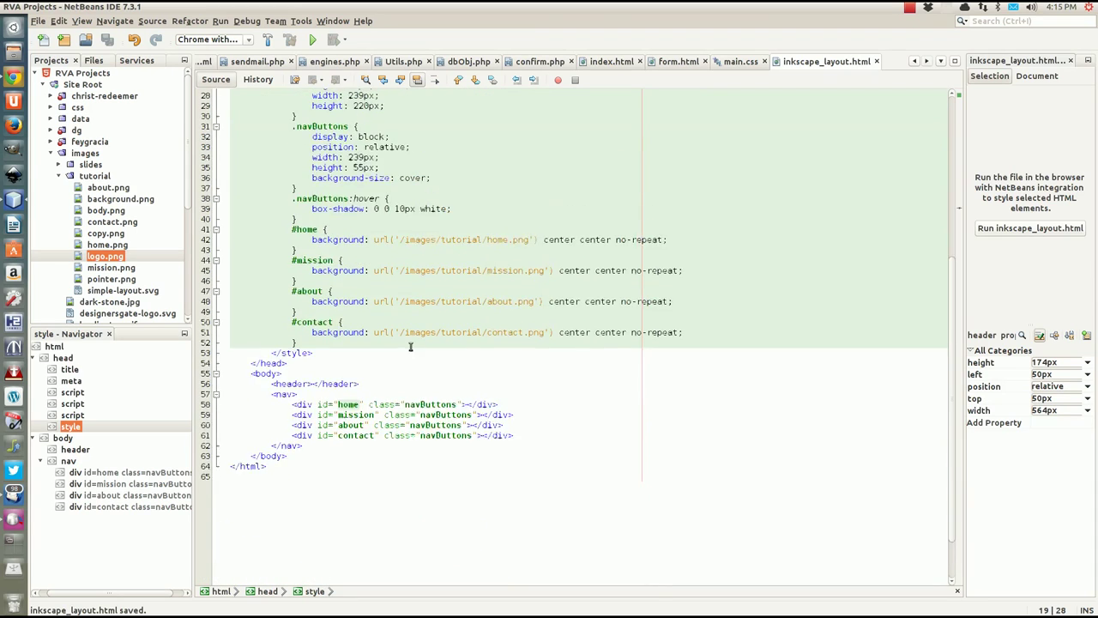
scroll(347, 346, "up", 3)
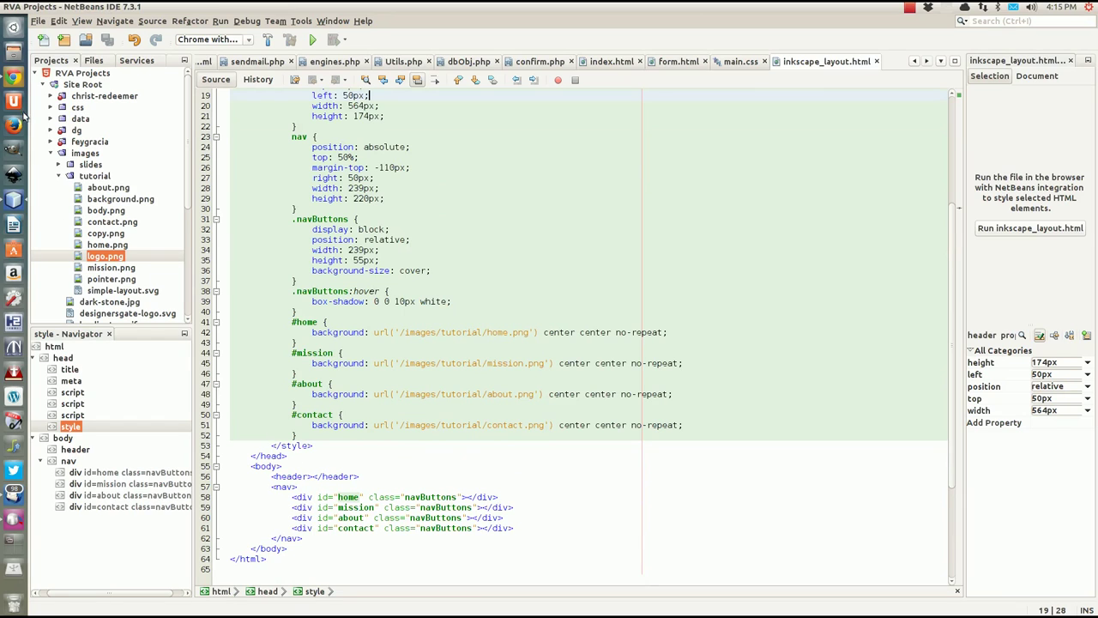
scroll(274, 249, "up", 4)
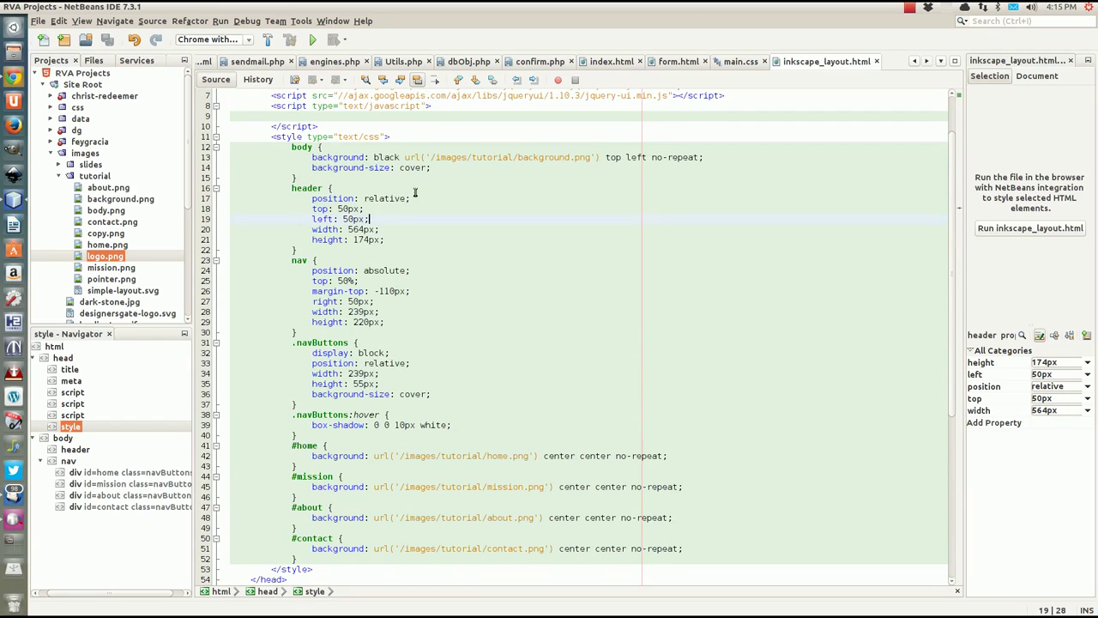
- Add a header background declaration with an empty url() and top left no-repeat
left_click(341, 188)
key("Return")
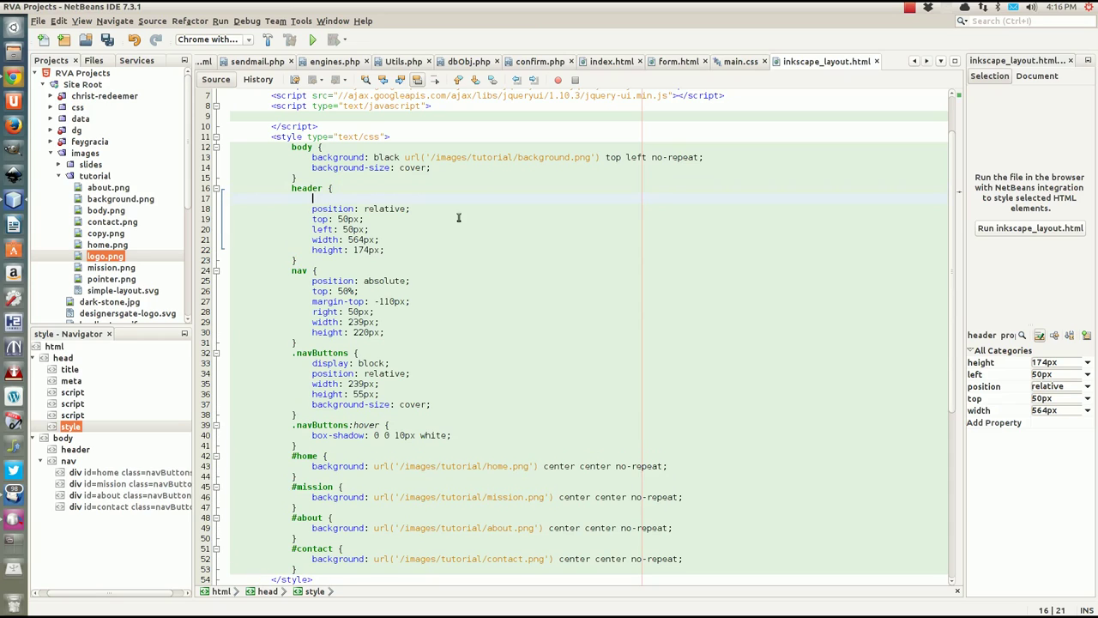
type("background")
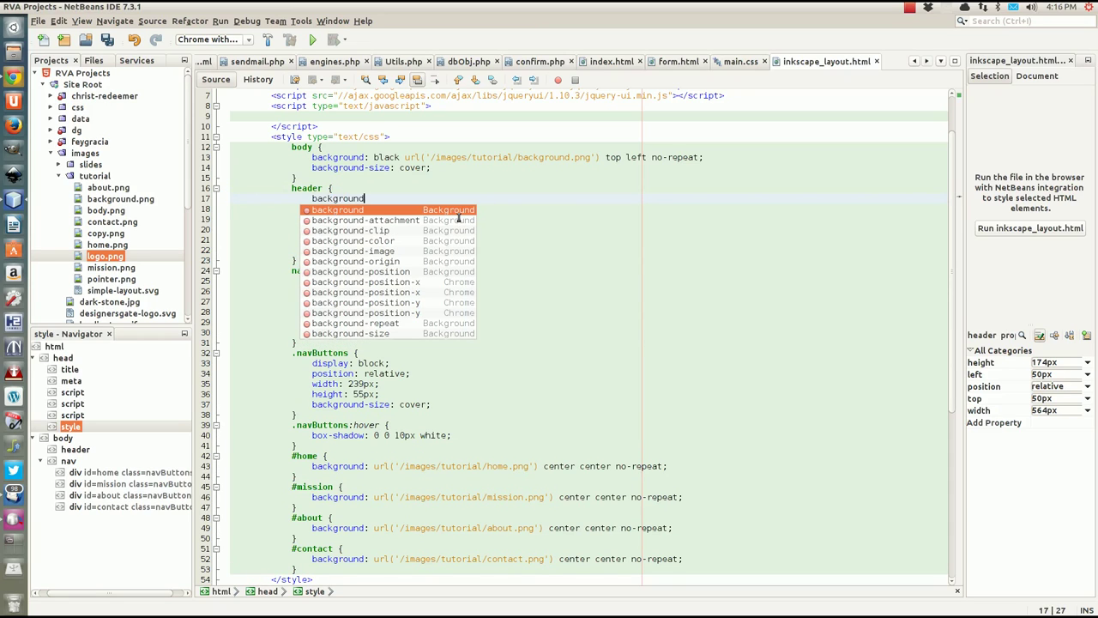
key("Return")
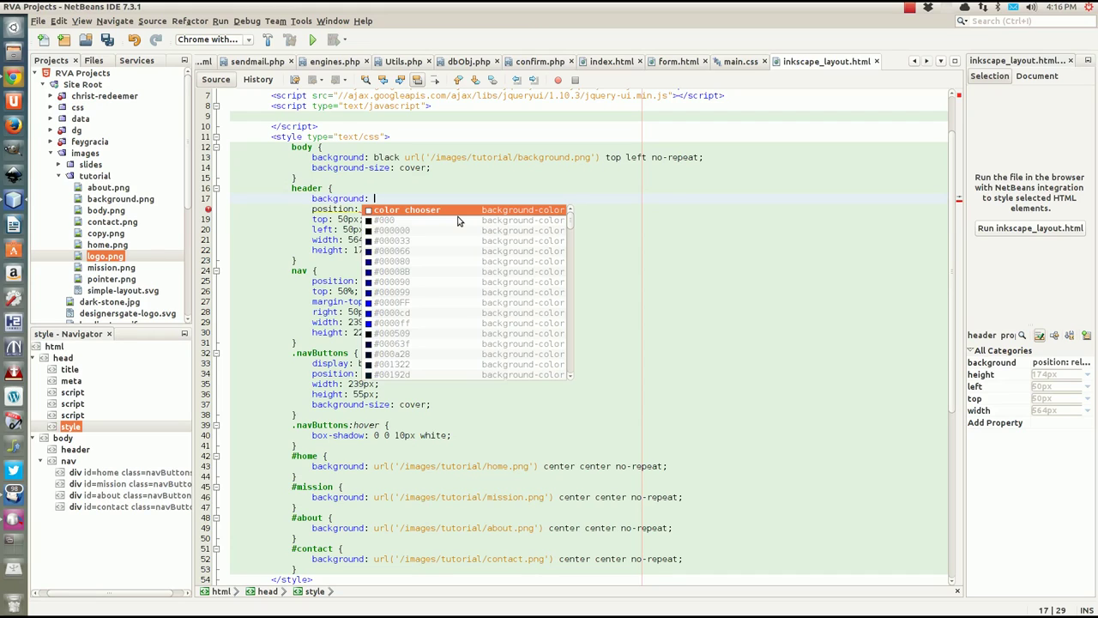
type("url();")
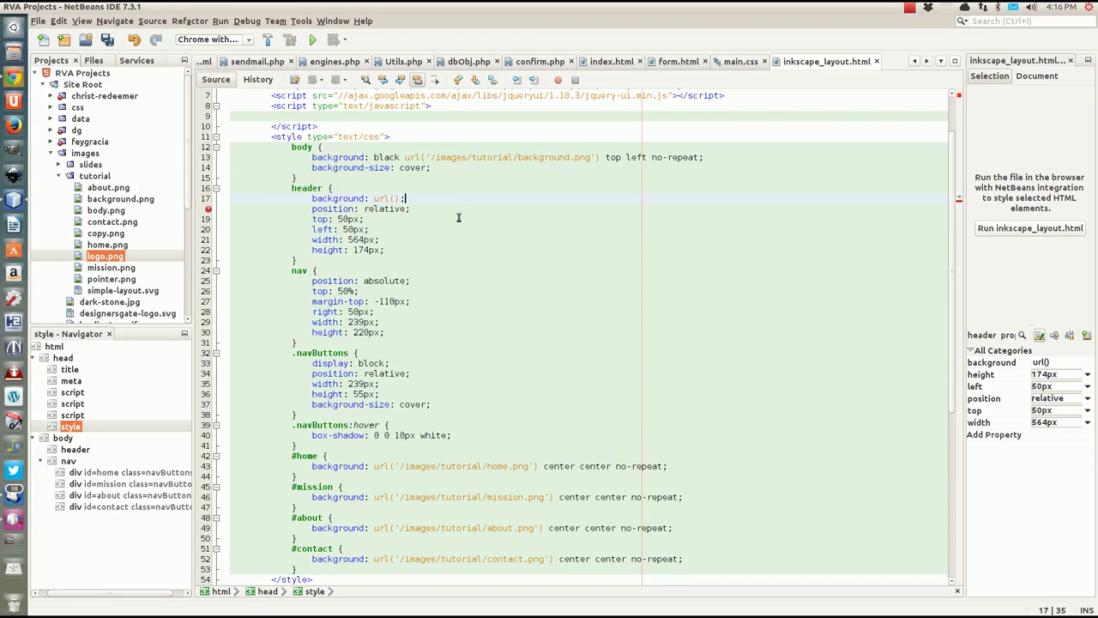
key("Left")
type("top")
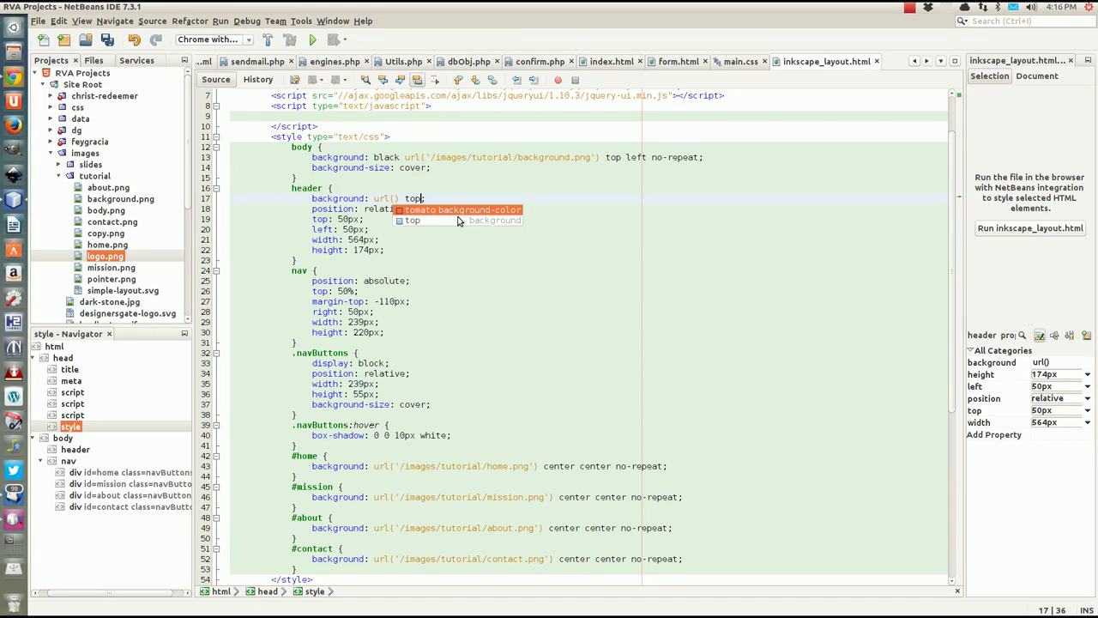
type(" left ")
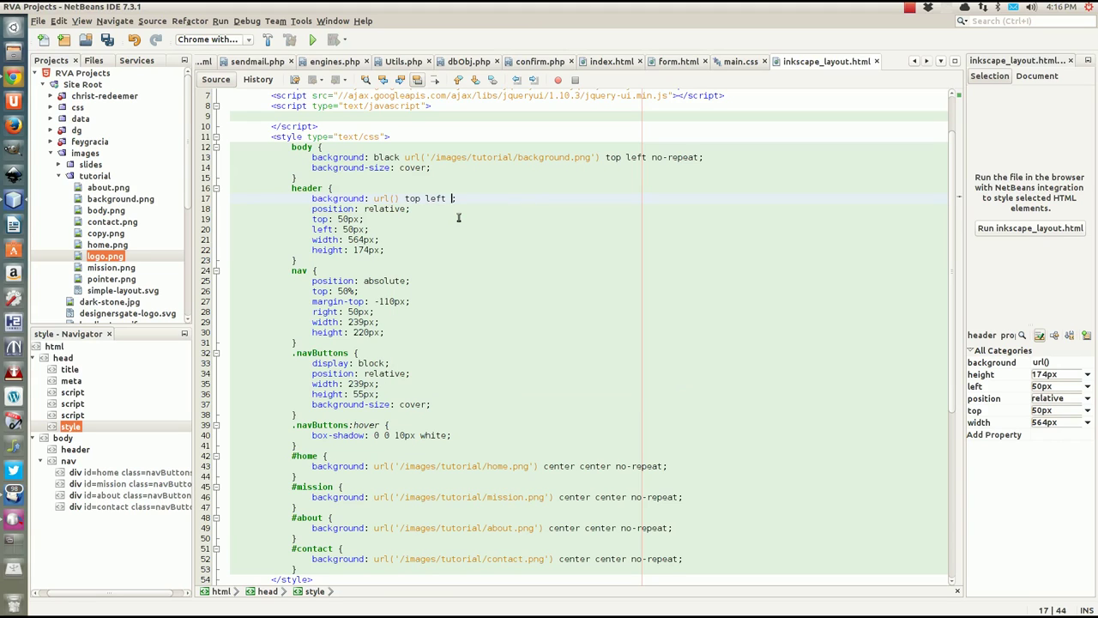
type("n")
type("o-r")
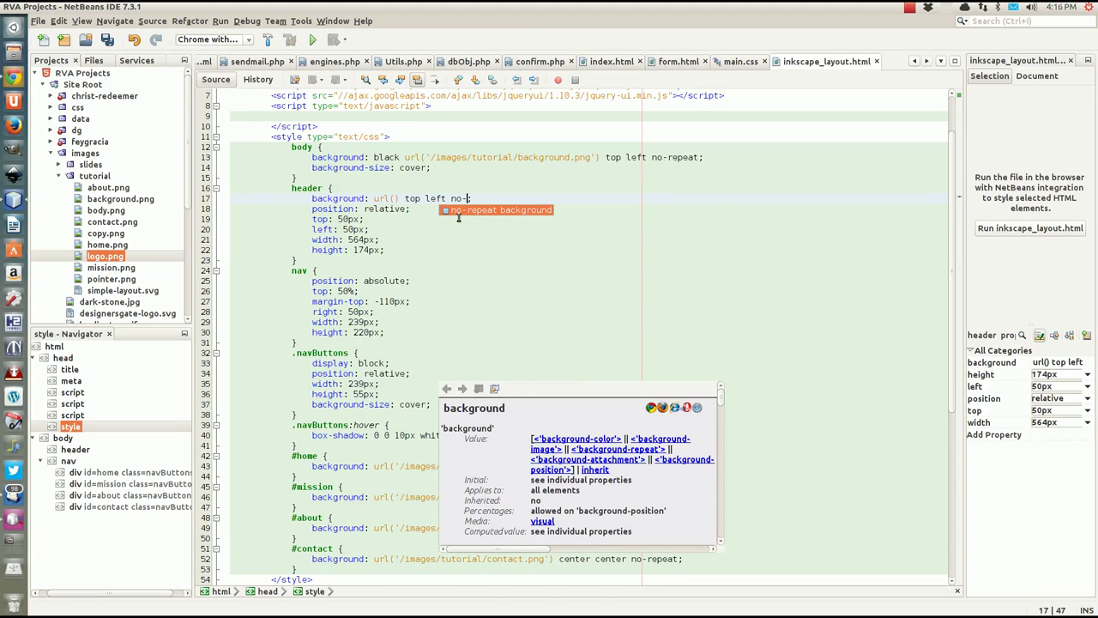
type("epeat;")
key("End")
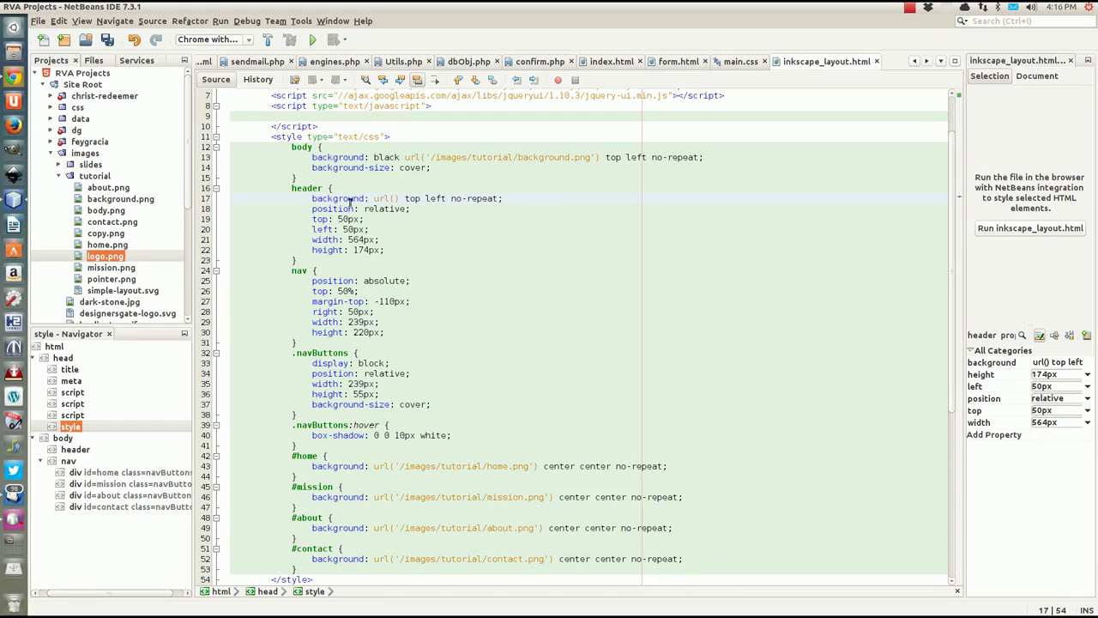
- Fill in the '/images/tutorial/logo.png' path and save the file
left_click(395, 198)
type("'")
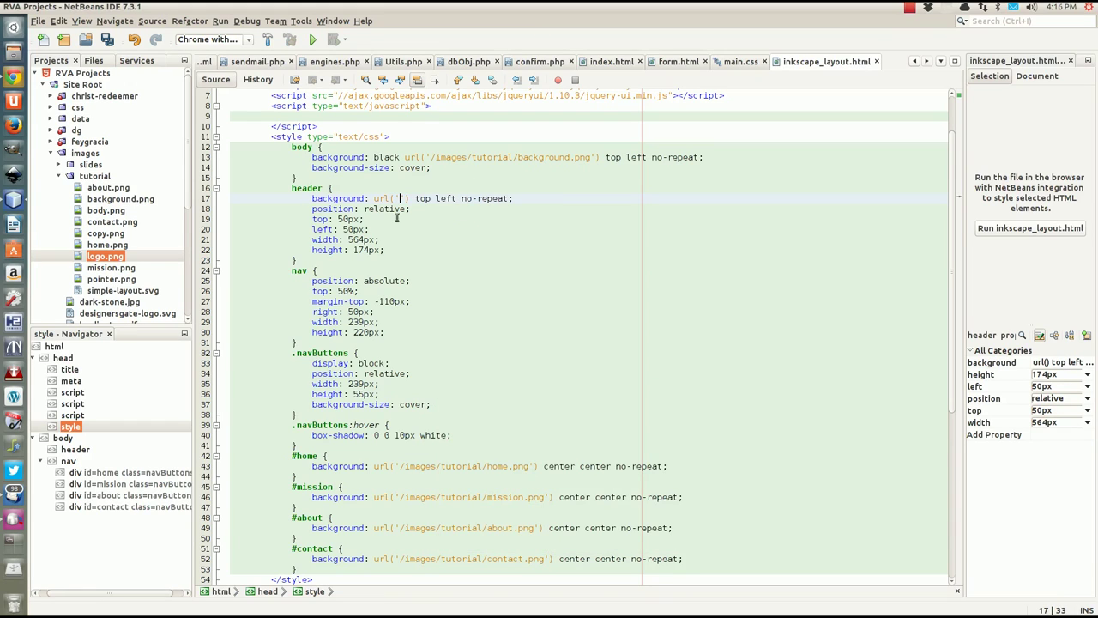
type("/image")
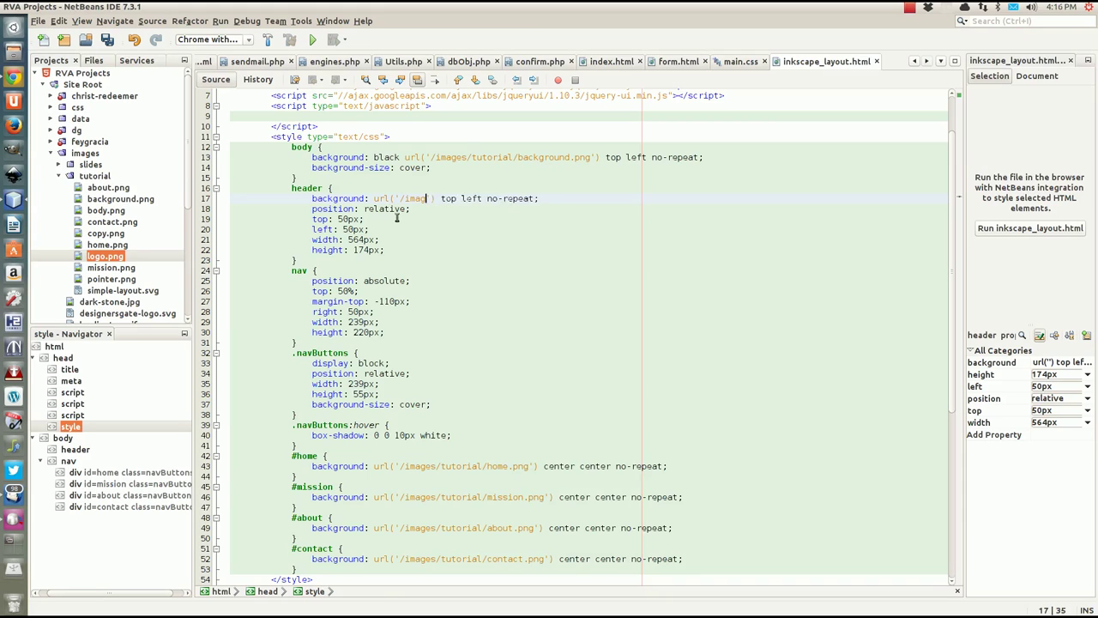
type("s/tut")
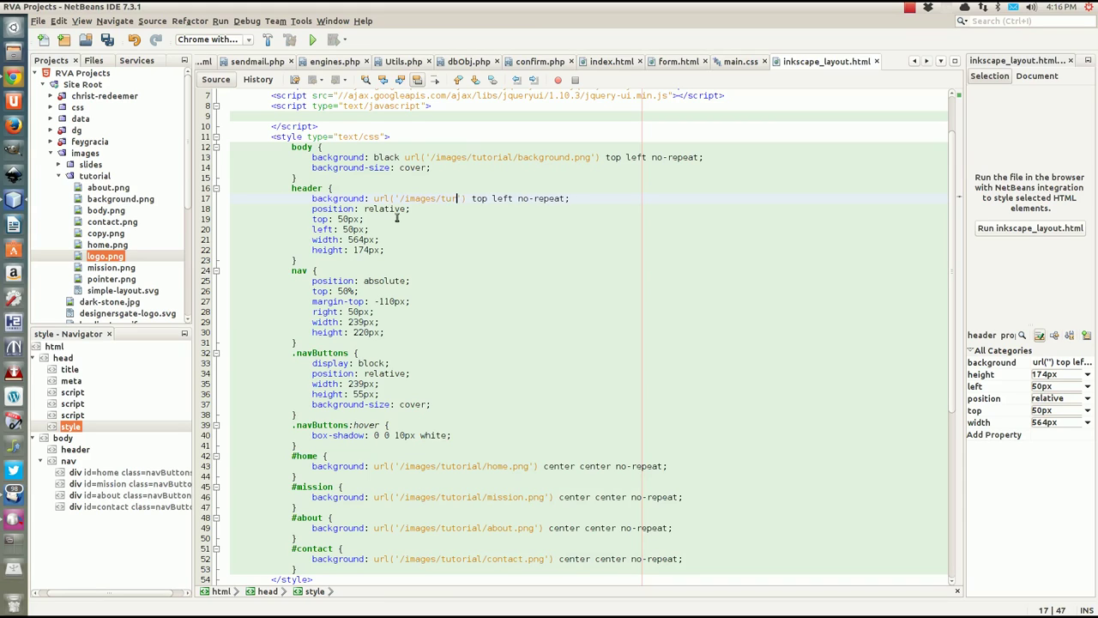
type("orial/")
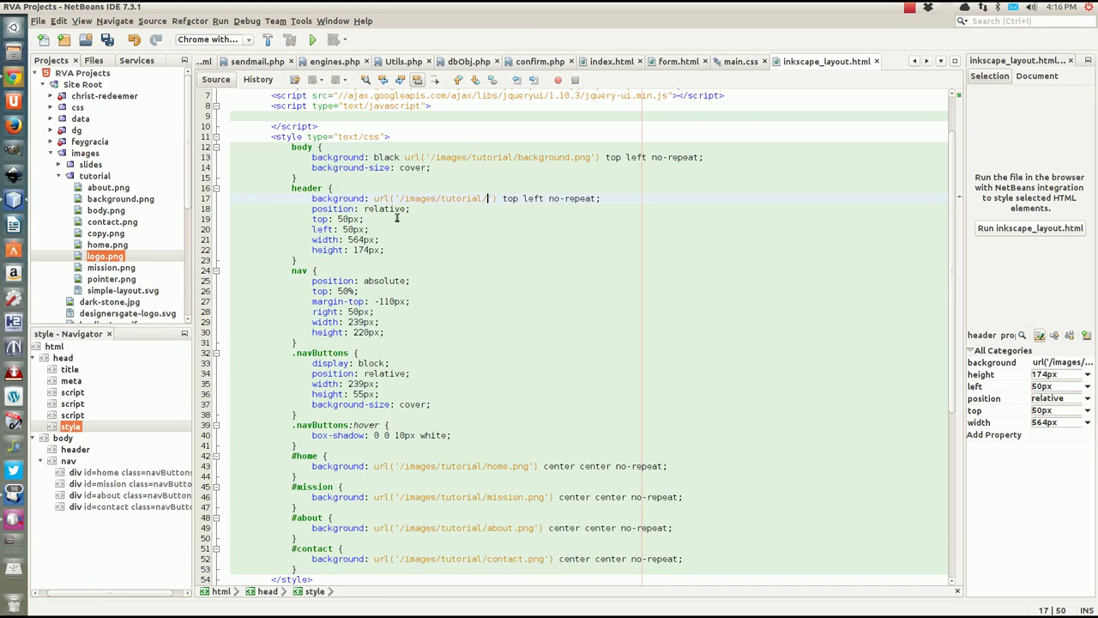
type("ba")
key("BackSpace")
key("BackSpace")
type("lo")
type("go.png")
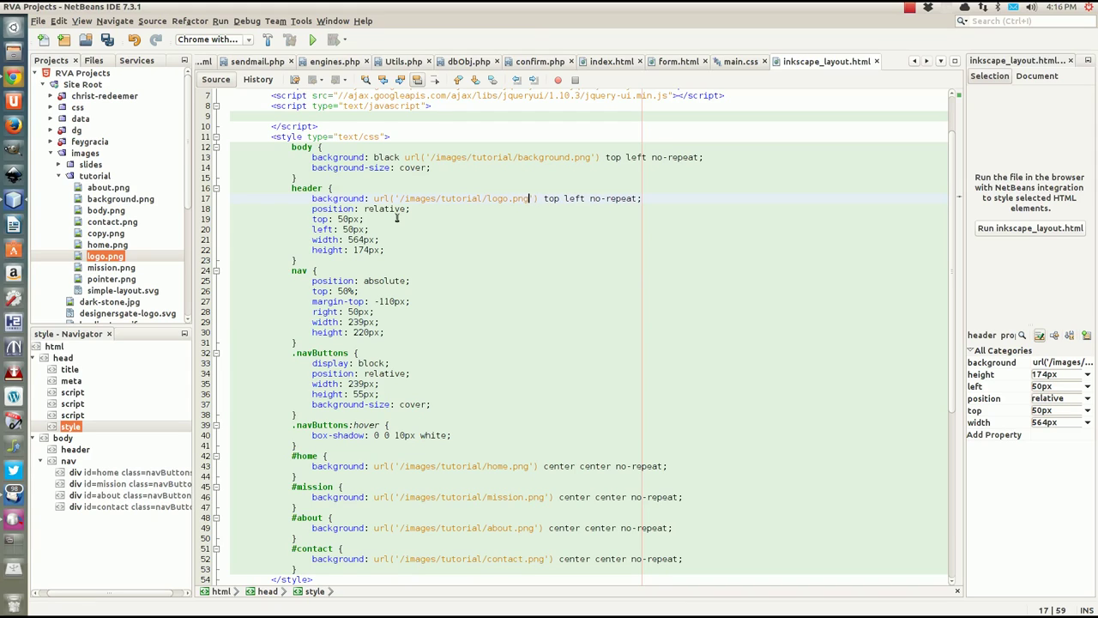
key("ctrl+s")
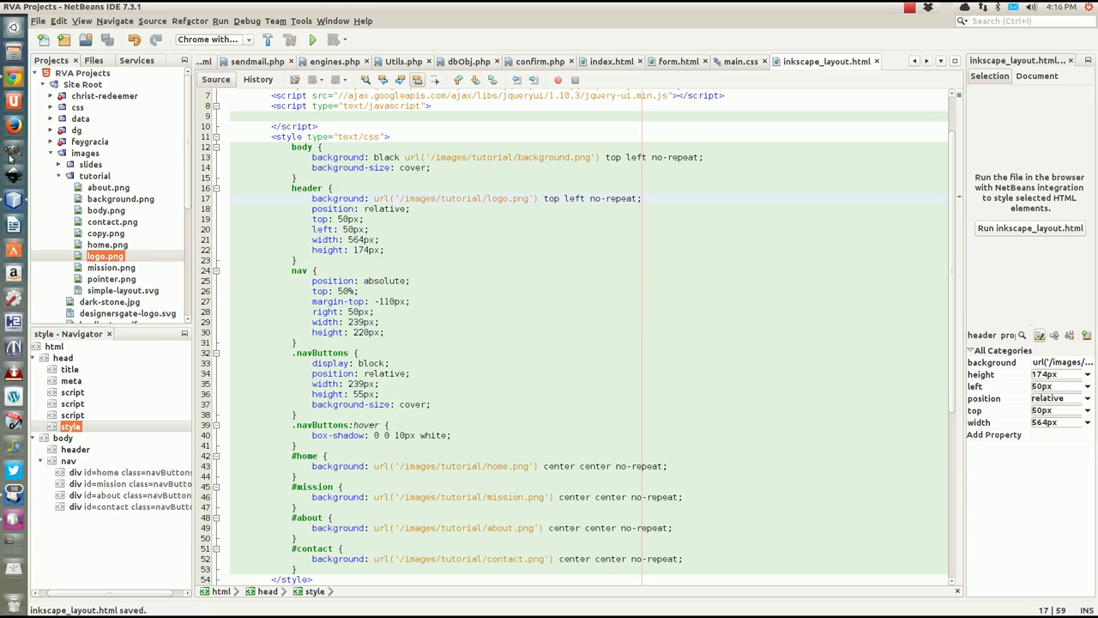
left_click(14, 82)
- Reload the Chrome preview to see the header logo, then return to the NetBeans source
key("ctrl+r")
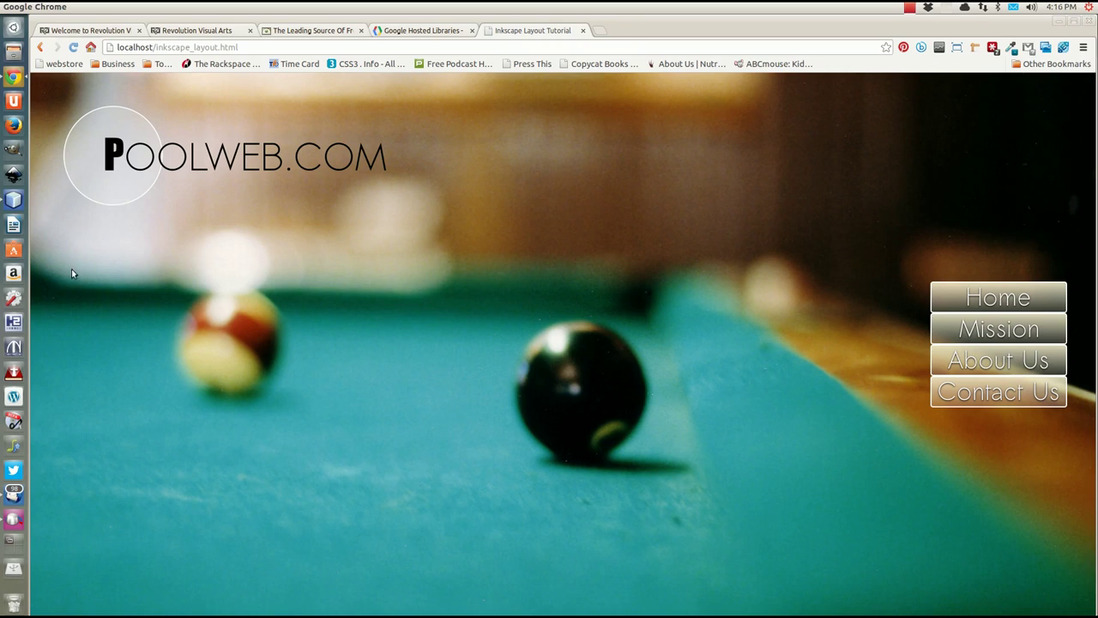
left_click(14, 200)
scroll(356, 296, "down", 1)
scroll(372, 303, "down", 6)
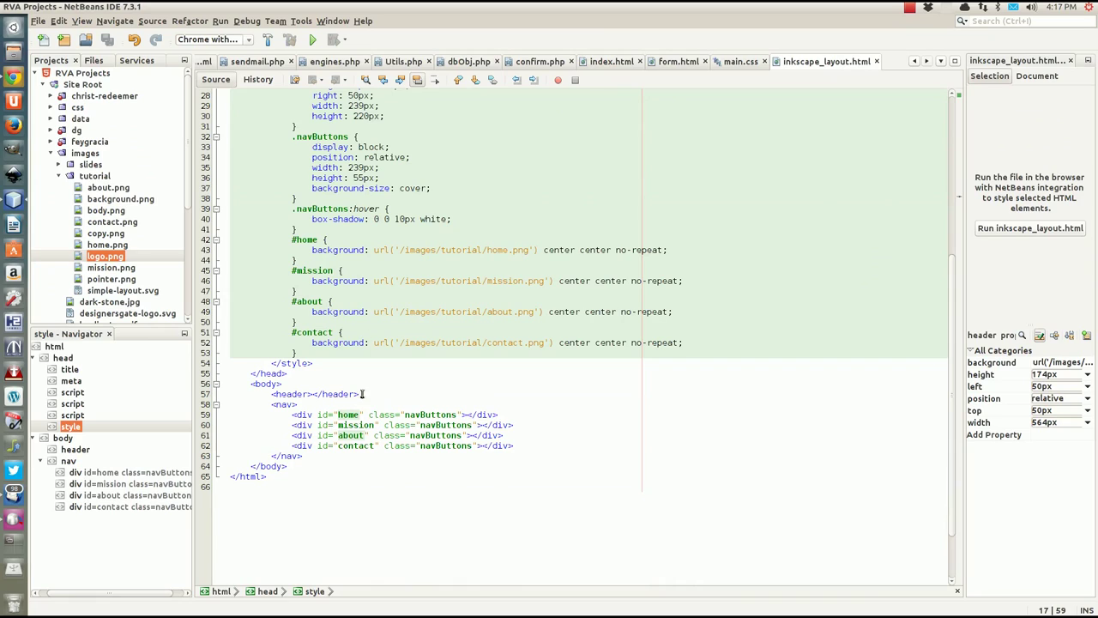
- Insert an empty <section id="body"></section> on a new line right after </nav>
left_click(309, 455)
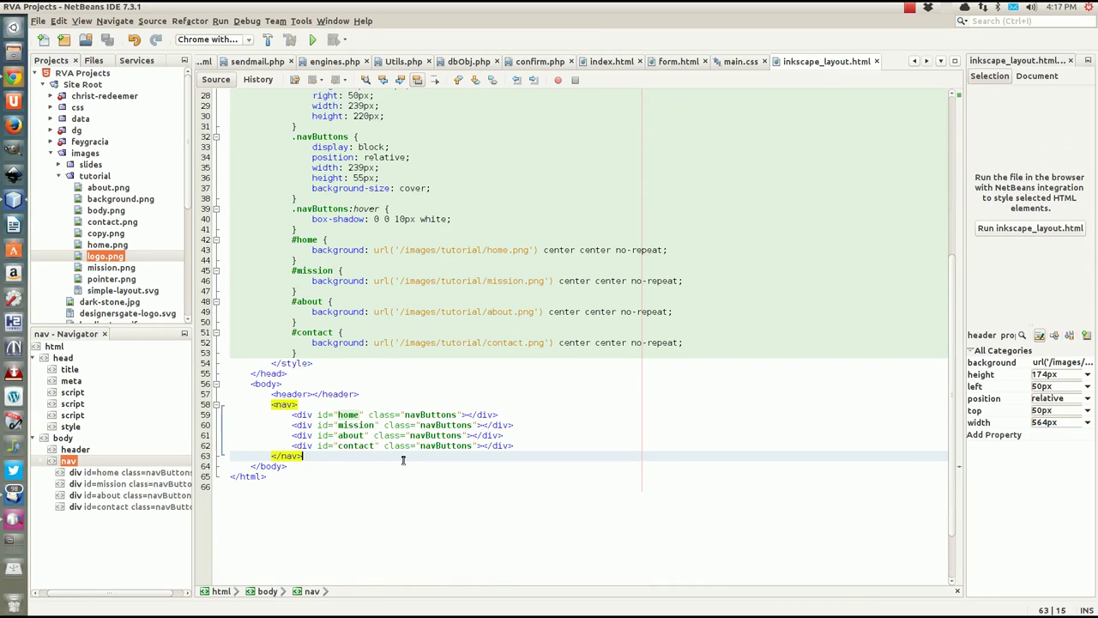
key("Return")
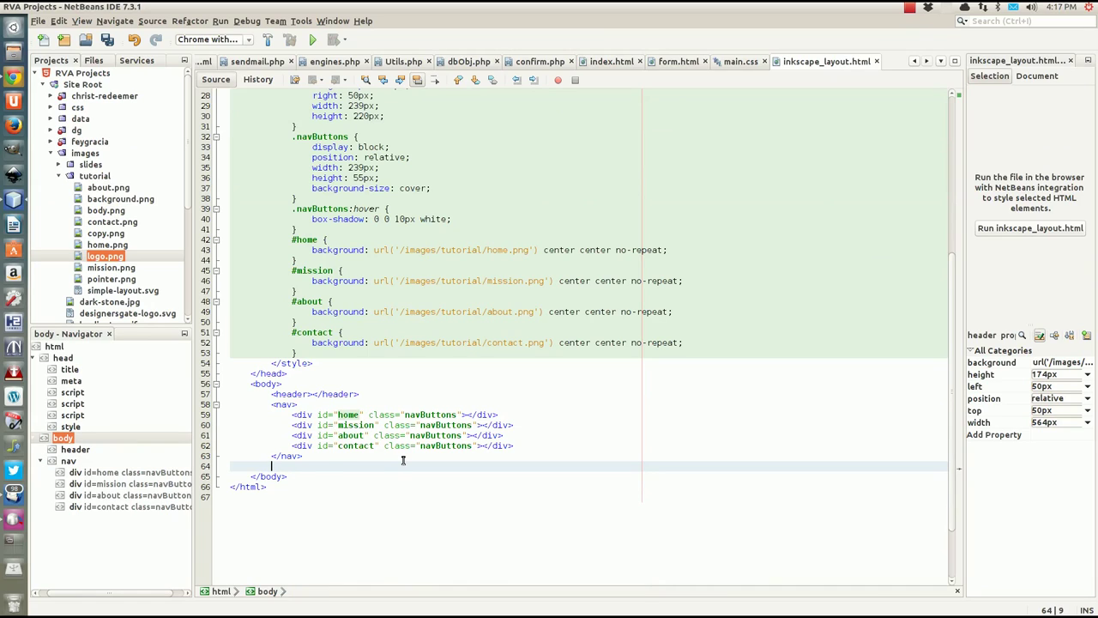
type("<d")
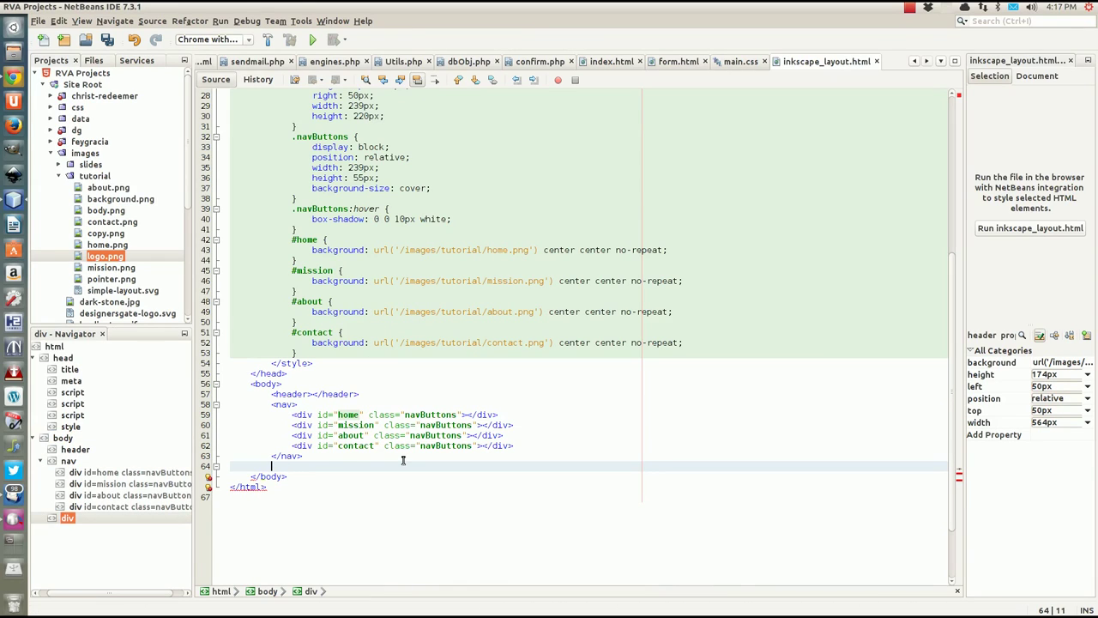
type(" sec")
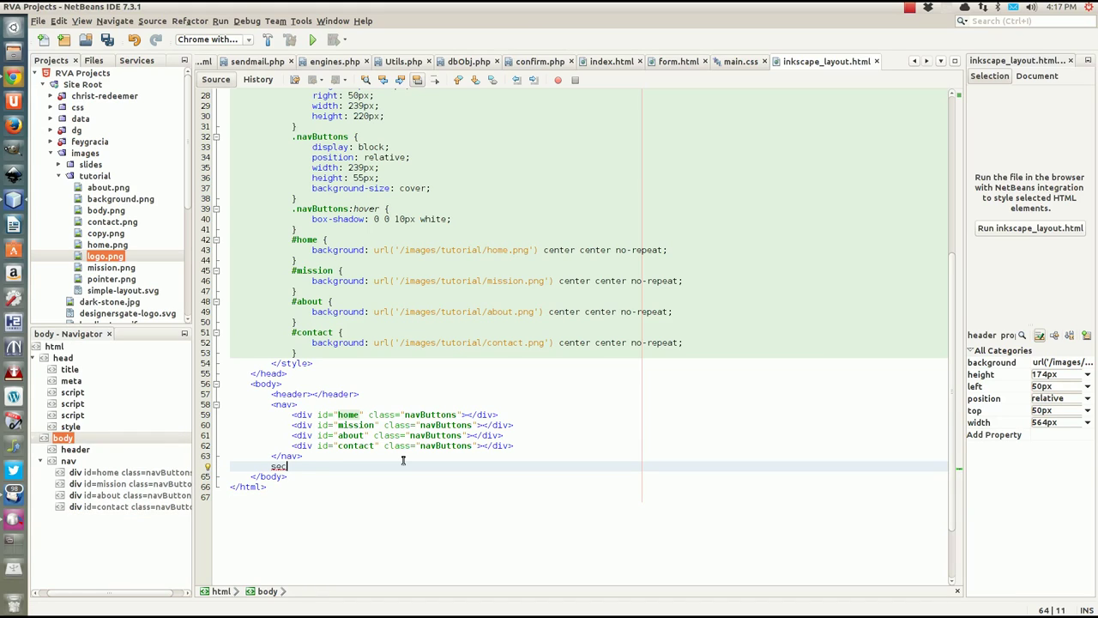
key("BackSpace")
key("BackSpace")
type("<section")
type(" id=\"")
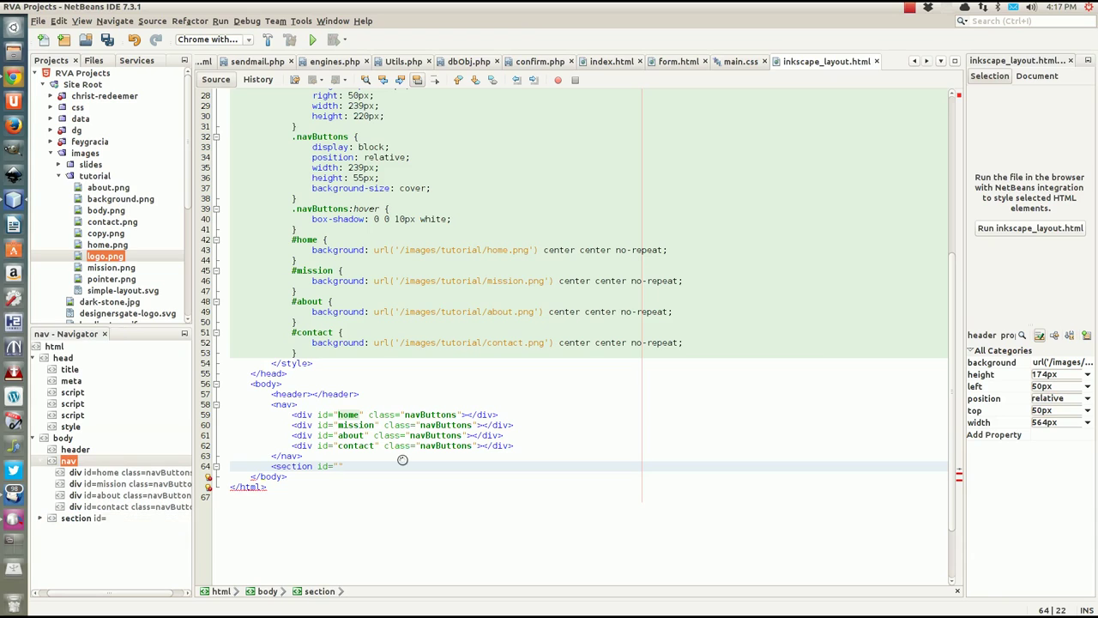
type("body\"")
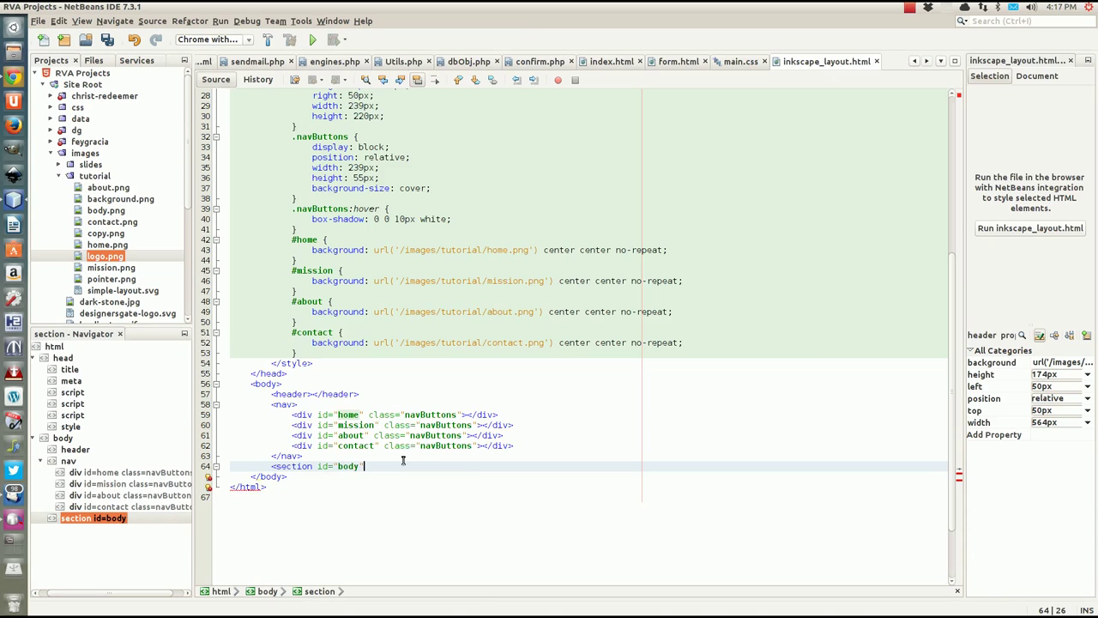
type("><")
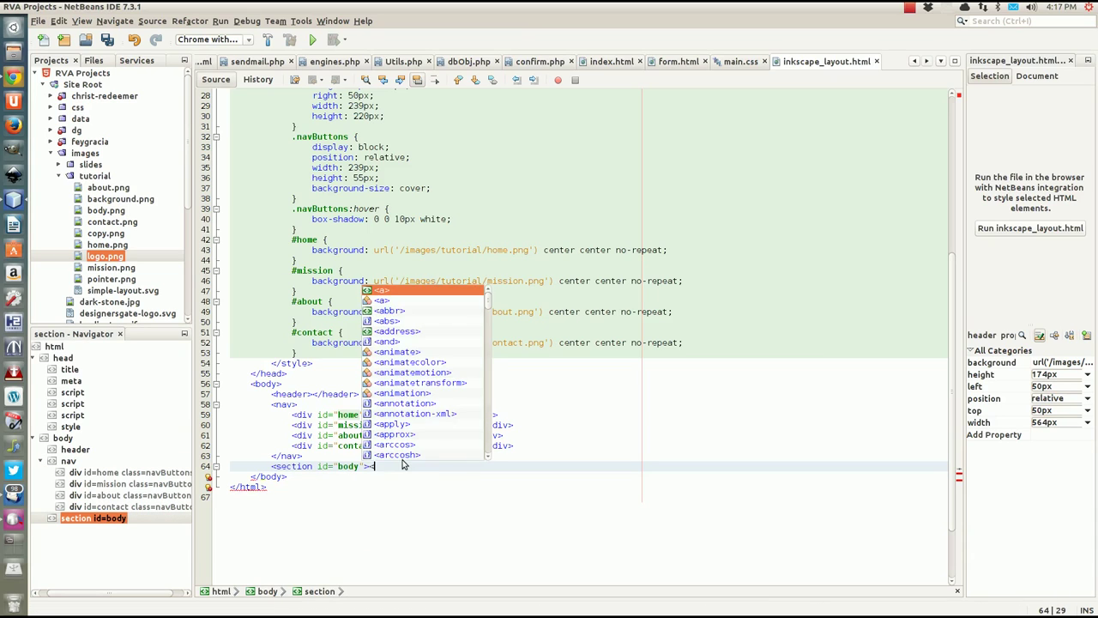
type("/se")
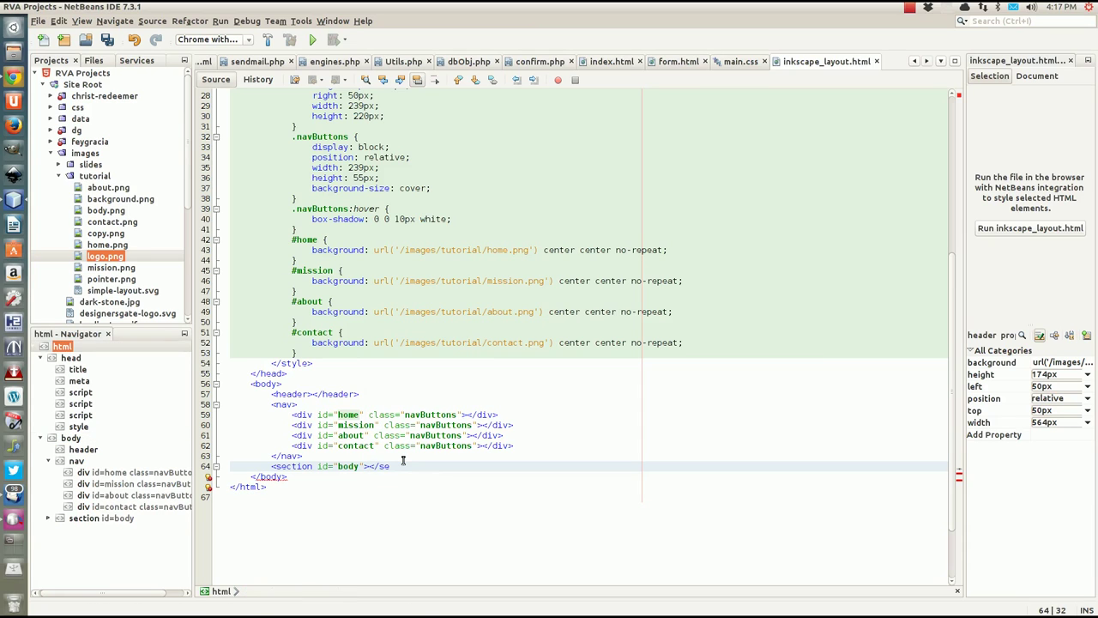
type("ction>")
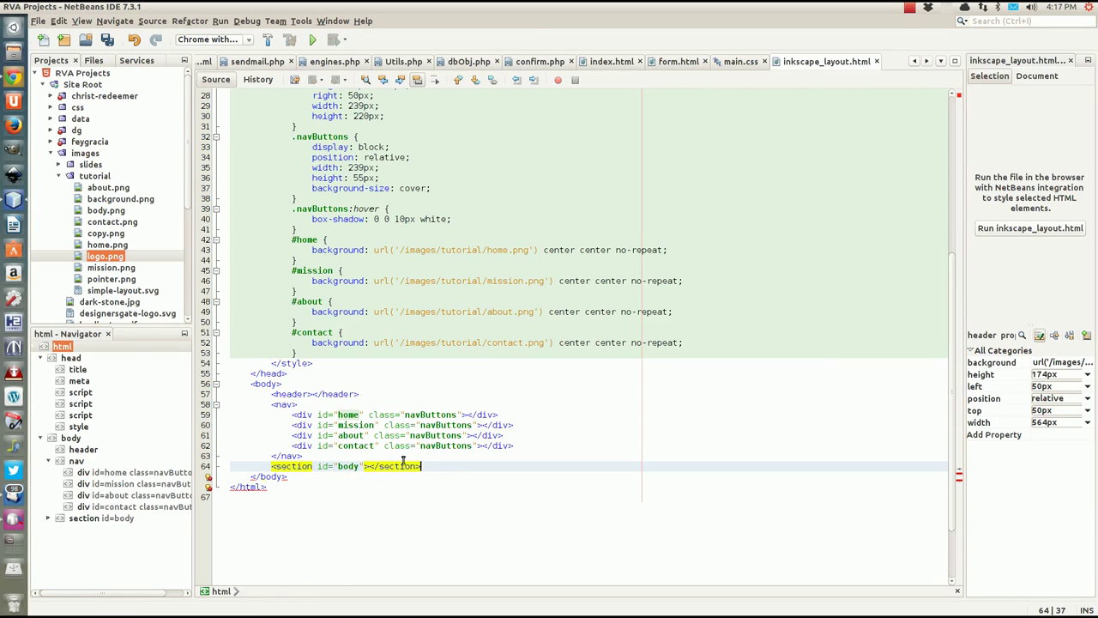
scroll(417, 212, "up", 3)
scroll(417, 212, "up", 5)
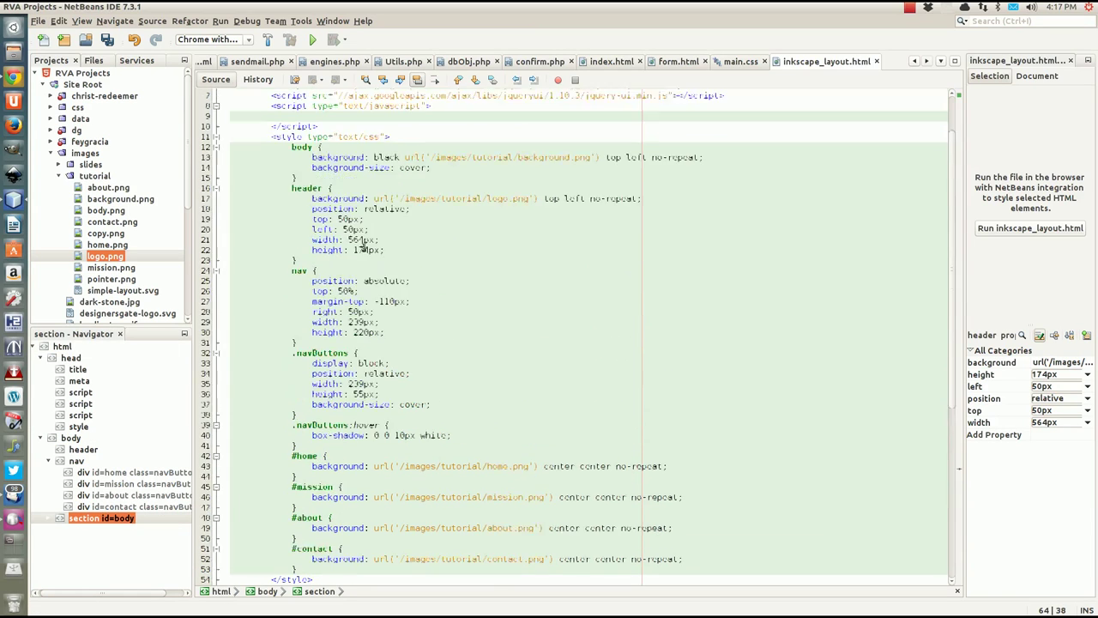
left_click(296, 291)
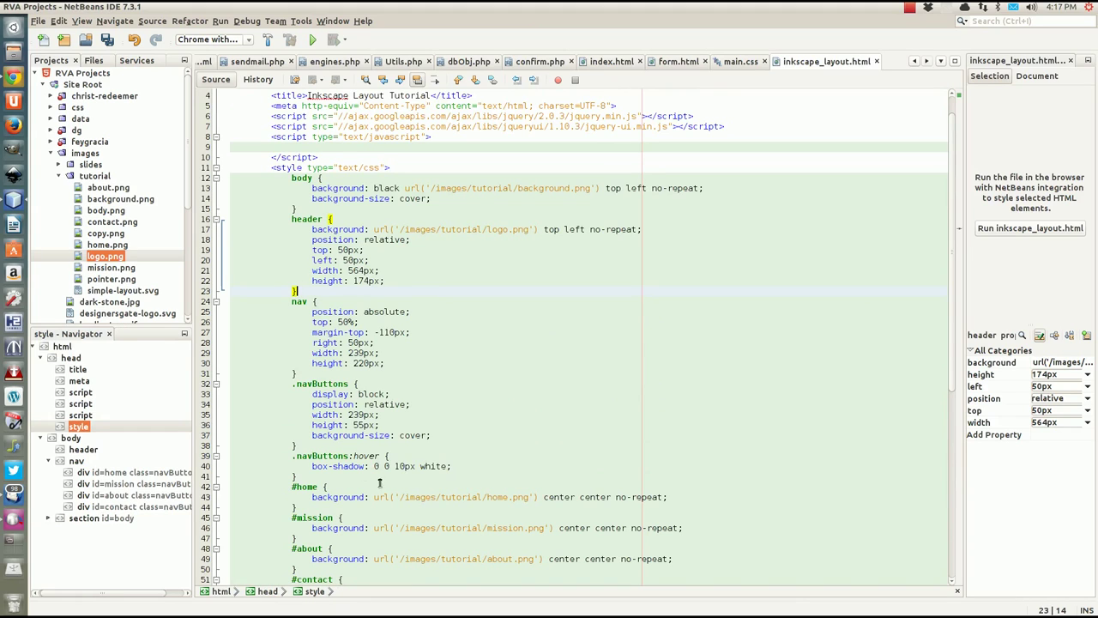
- Start a section rule with position: relative and top:, then search the Dash for 'cal'
scroll(381, 482, "down", 5)
left_click(311, 444)
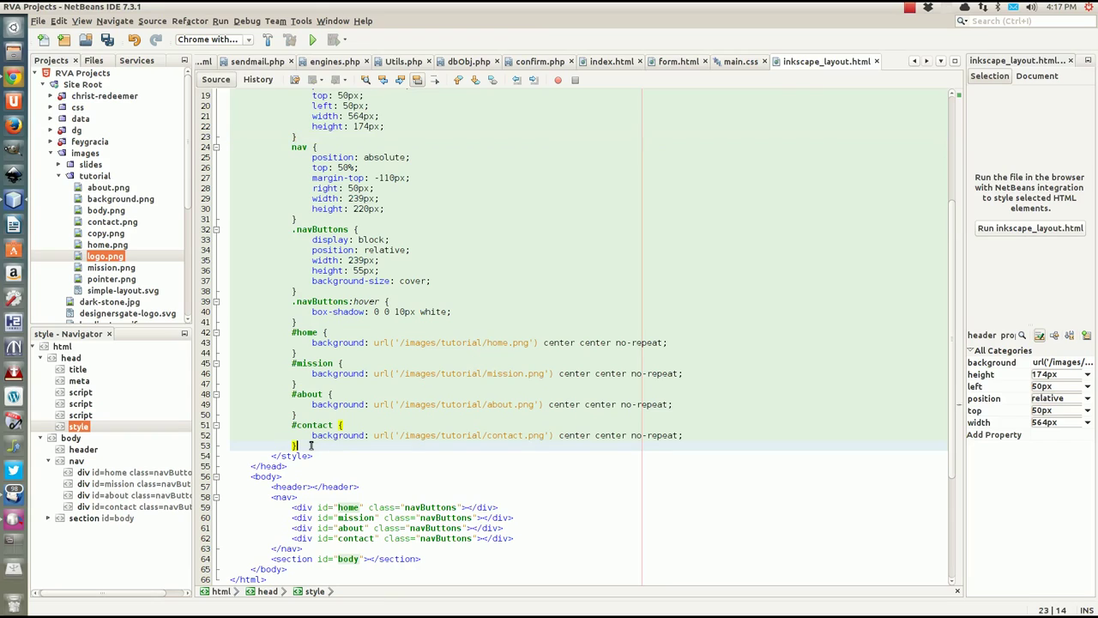
key("Return")
type("c")
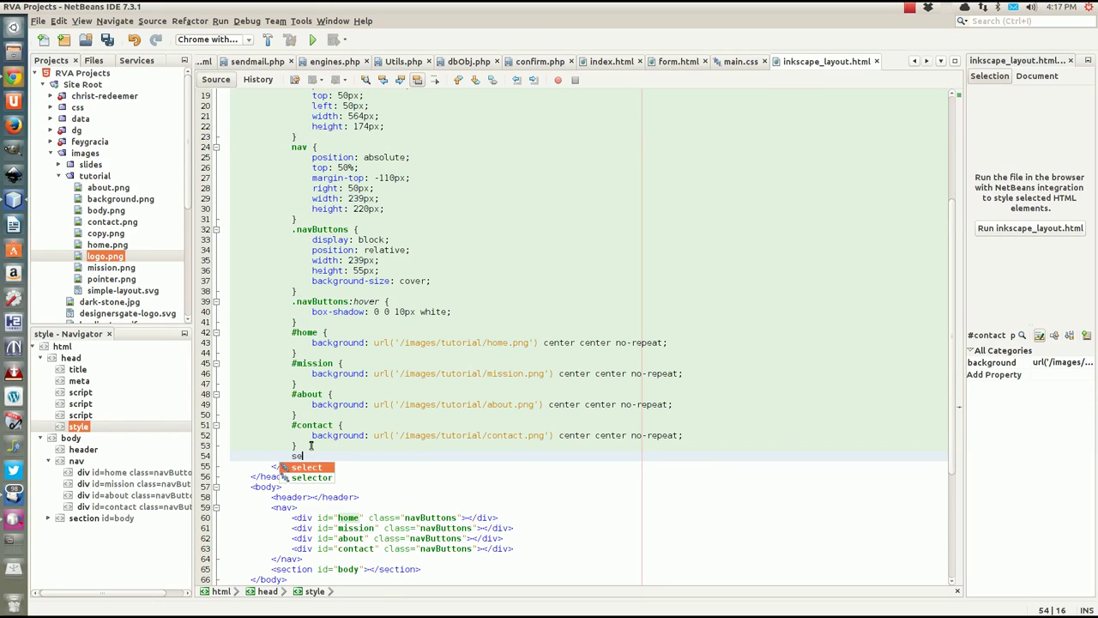
type("tio")
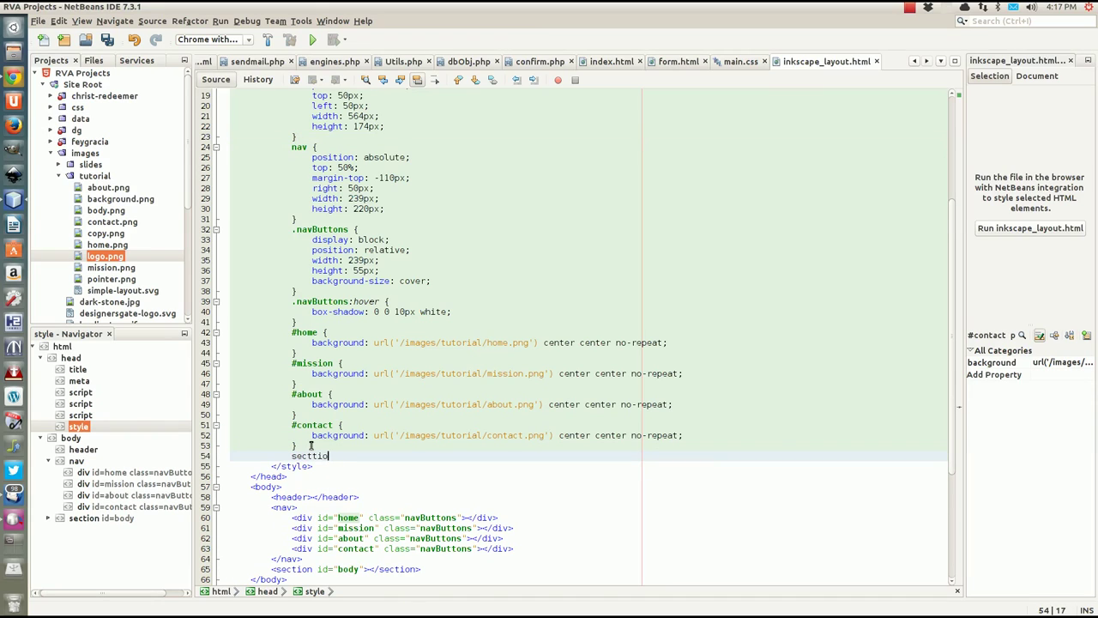
type("n ")
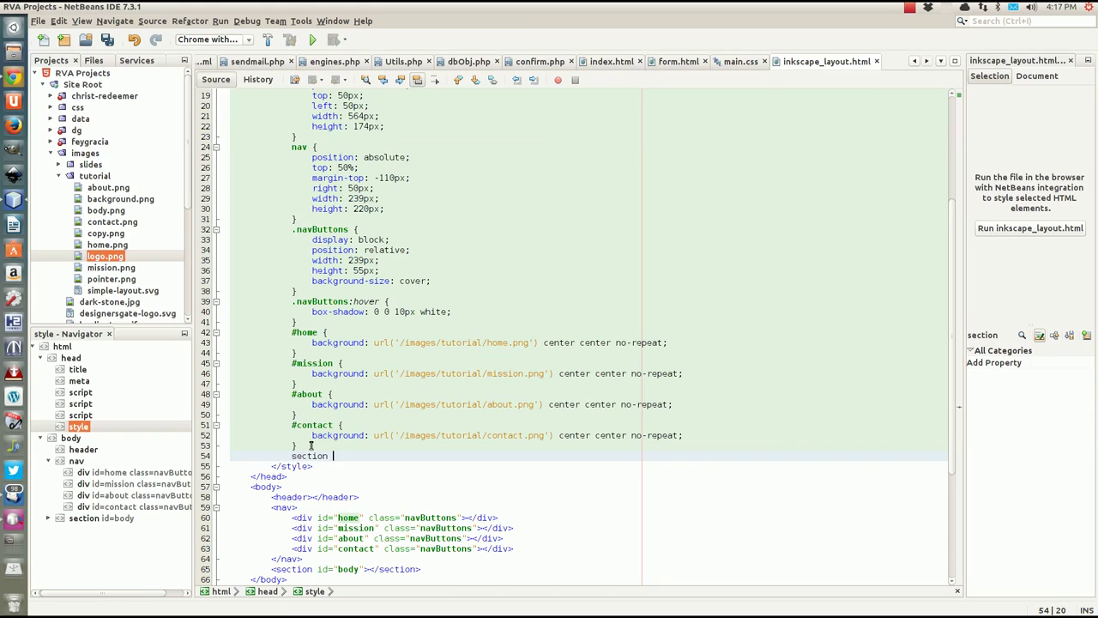
type("{     ")
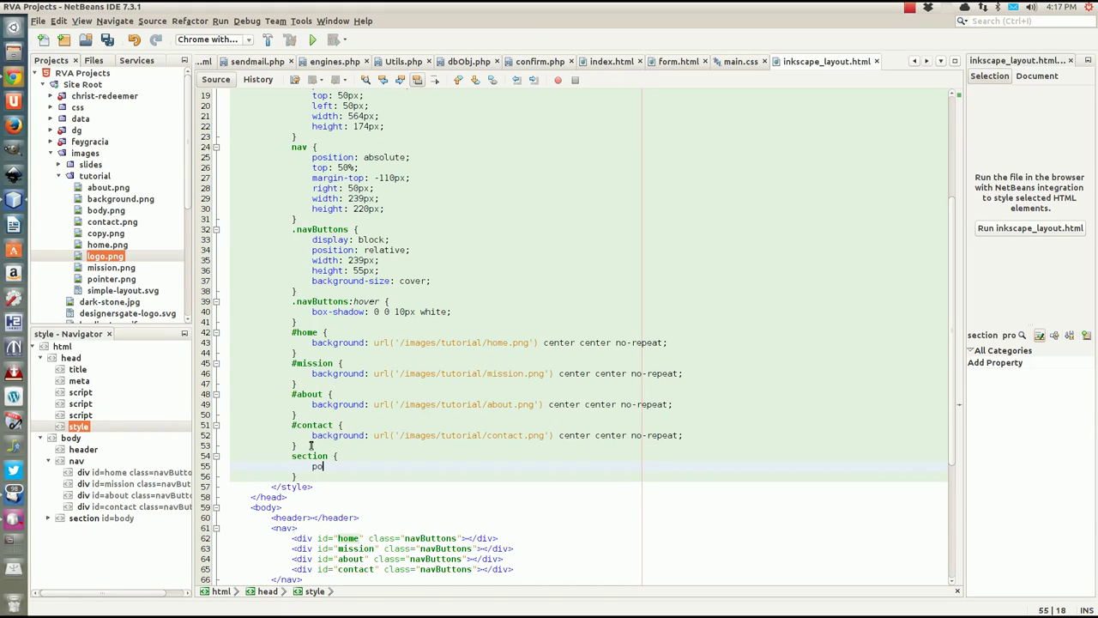
type("position")
key("Return")
type("re")
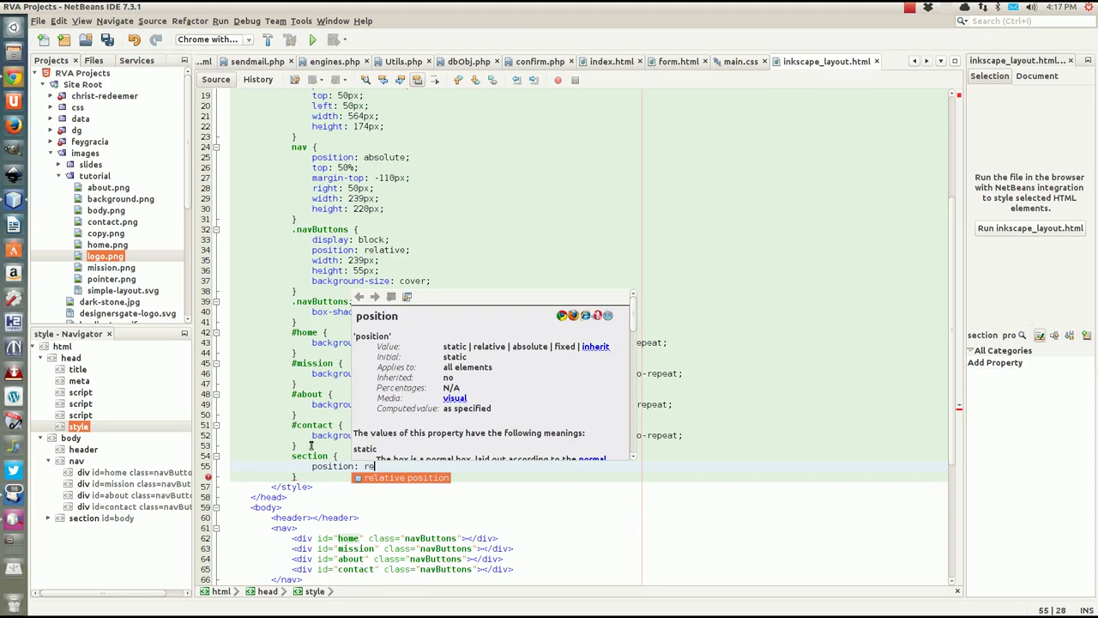
type("lative")
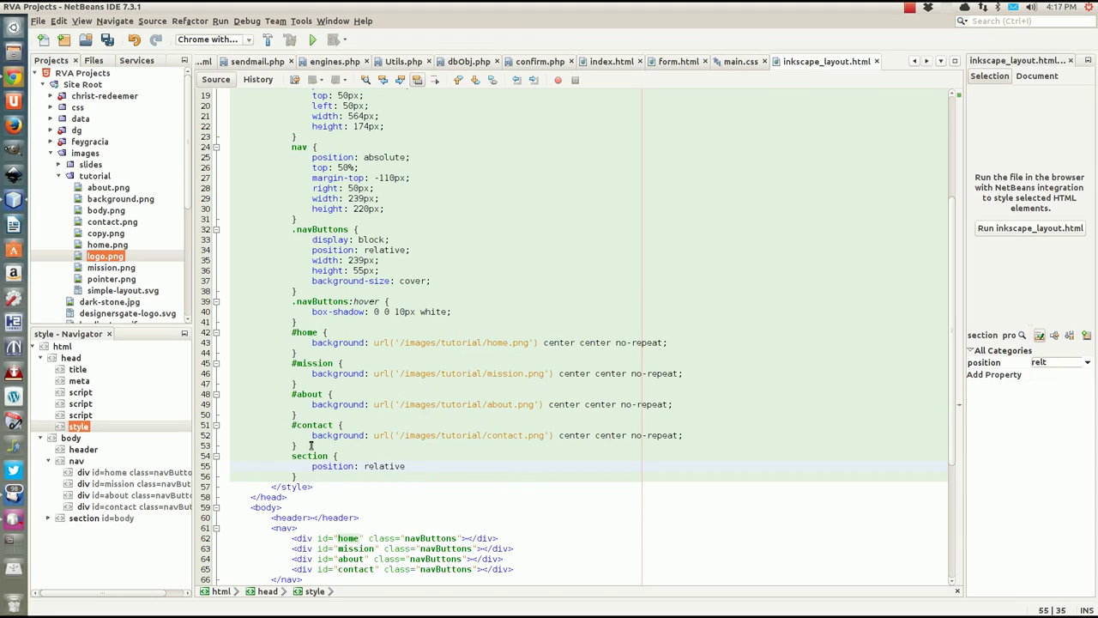
type(";")
key("Return")
type("top")
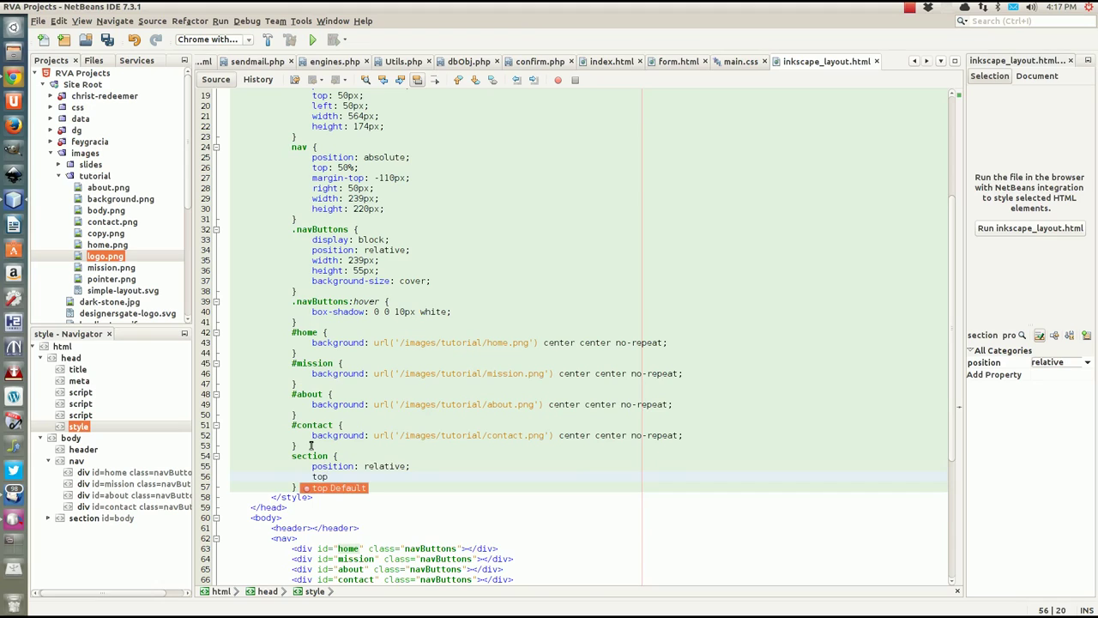
key("Return")
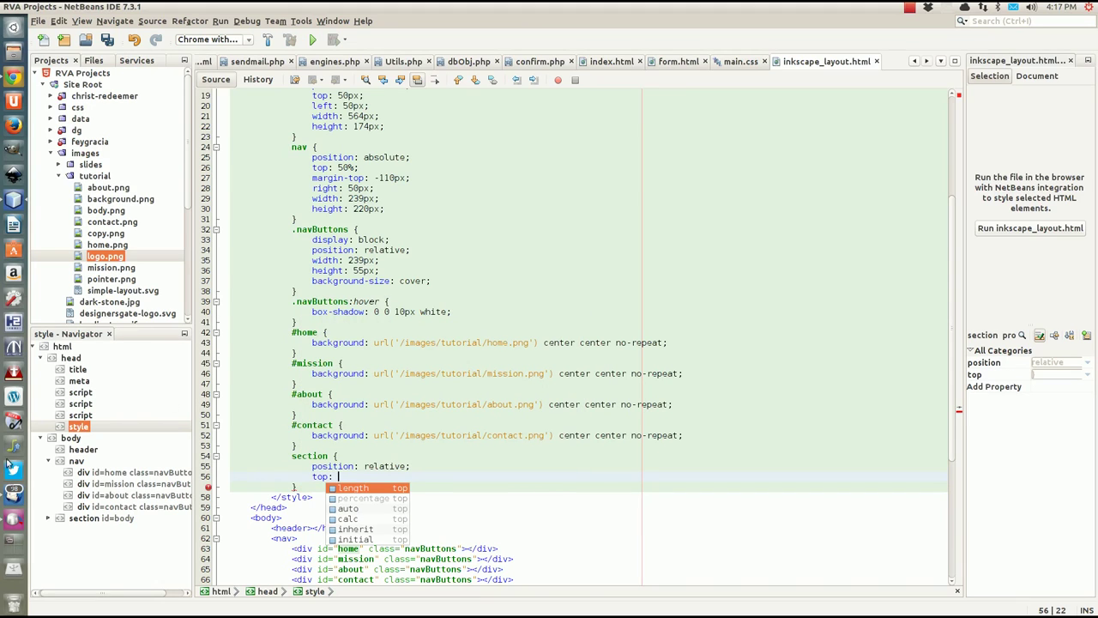
left_click(14, 28)
type("cal")
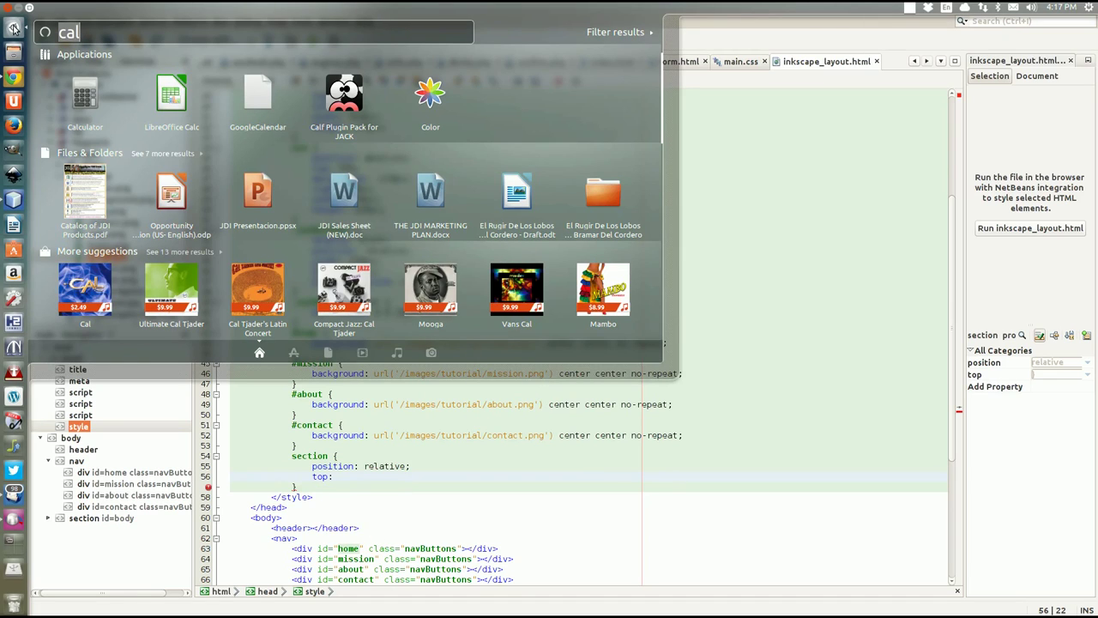
- Launch Calculator beside the code and enter 50 +
left_click(91, 106)
left_click_drag(119, 21, 796, 244)
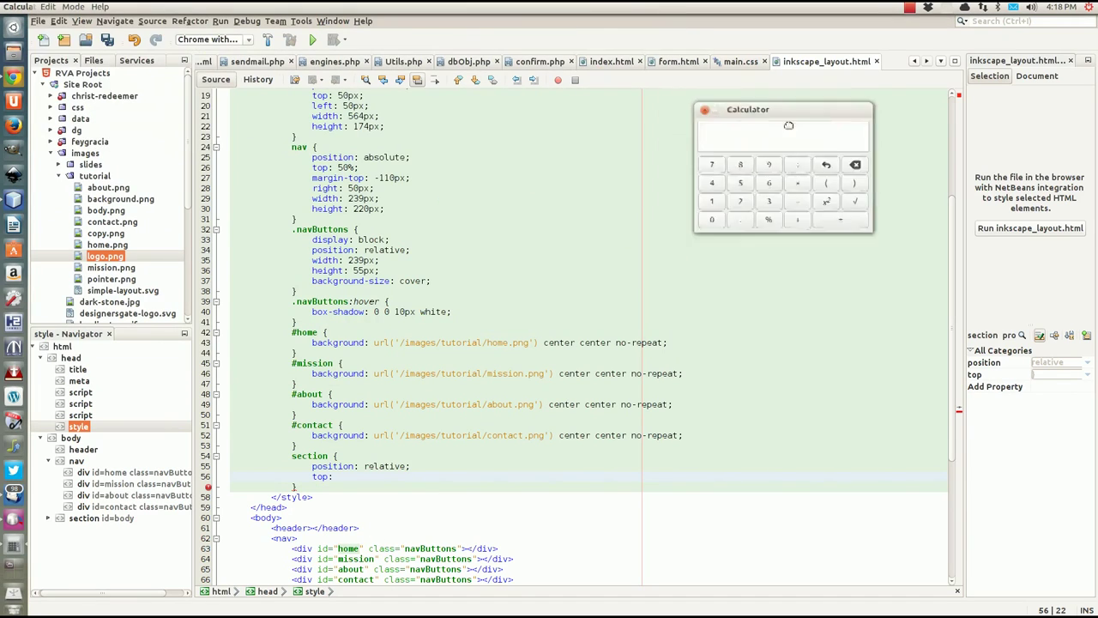
left_click(755, 314)
left_click(726, 352)
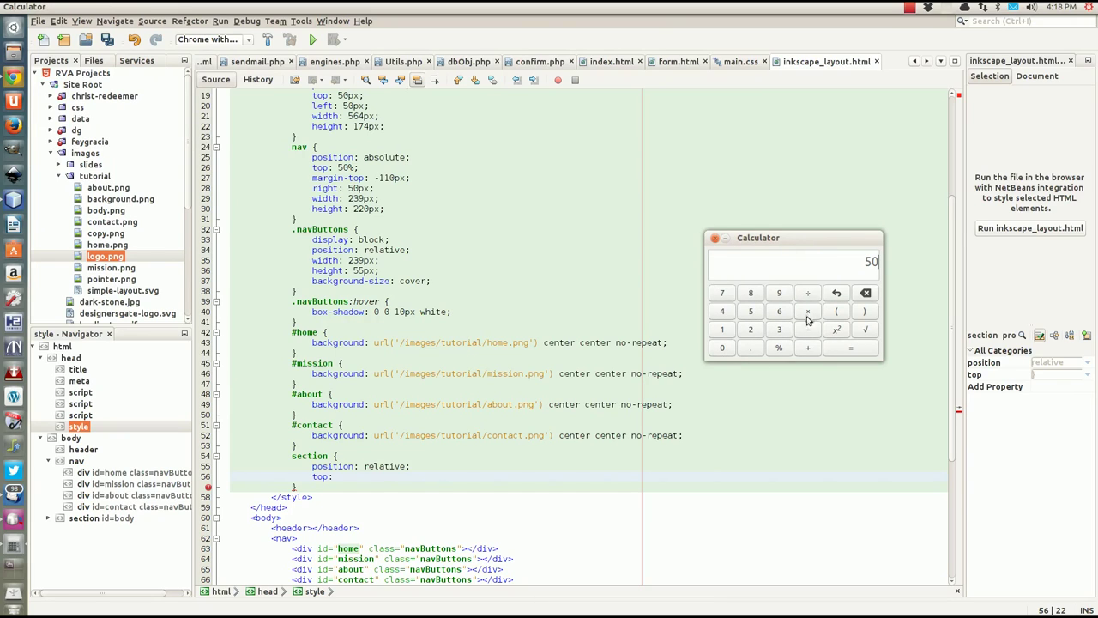
left_click(808, 347)
- Add 174 and 20 for a total of 244, then return to the editor
left_click(722, 330)
left_click(723, 291)
left_click(726, 312)
left_click(808, 347)
left_click(751, 330)
left_click(722, 347)
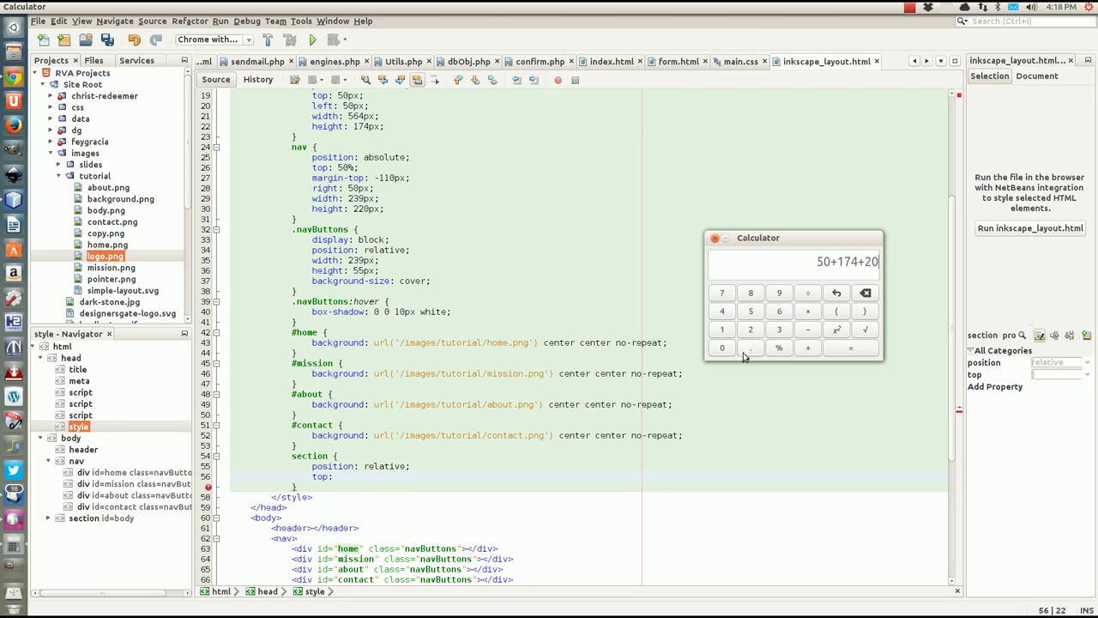
left_click(867, 349)
left_click(334, 480)
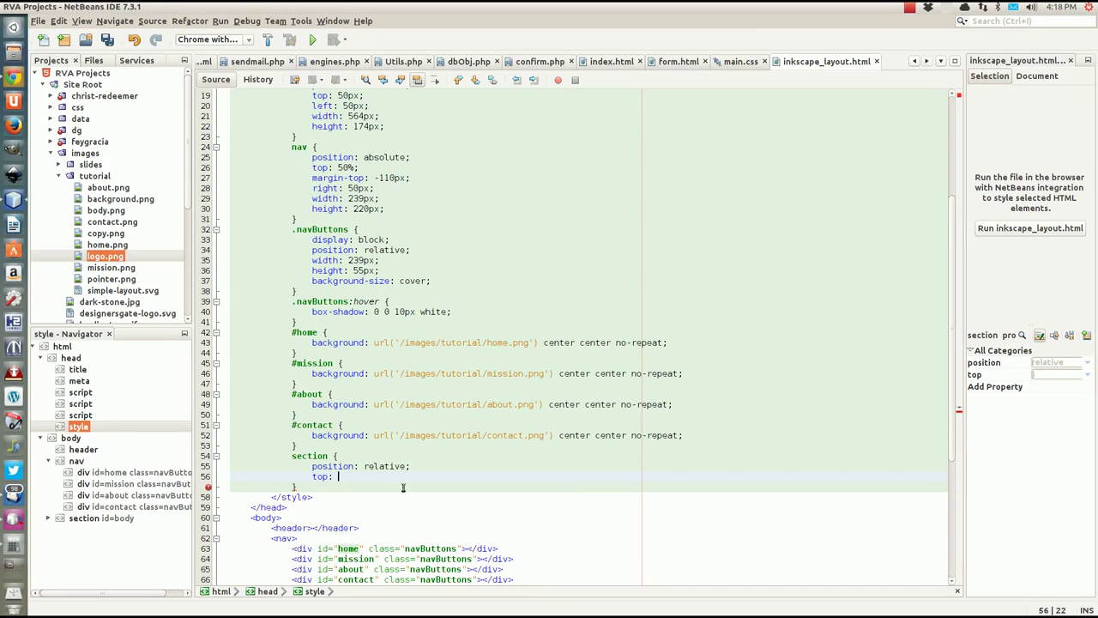
- Set top: 244px and left: 50px in the section rule, and start a right property
type("244")
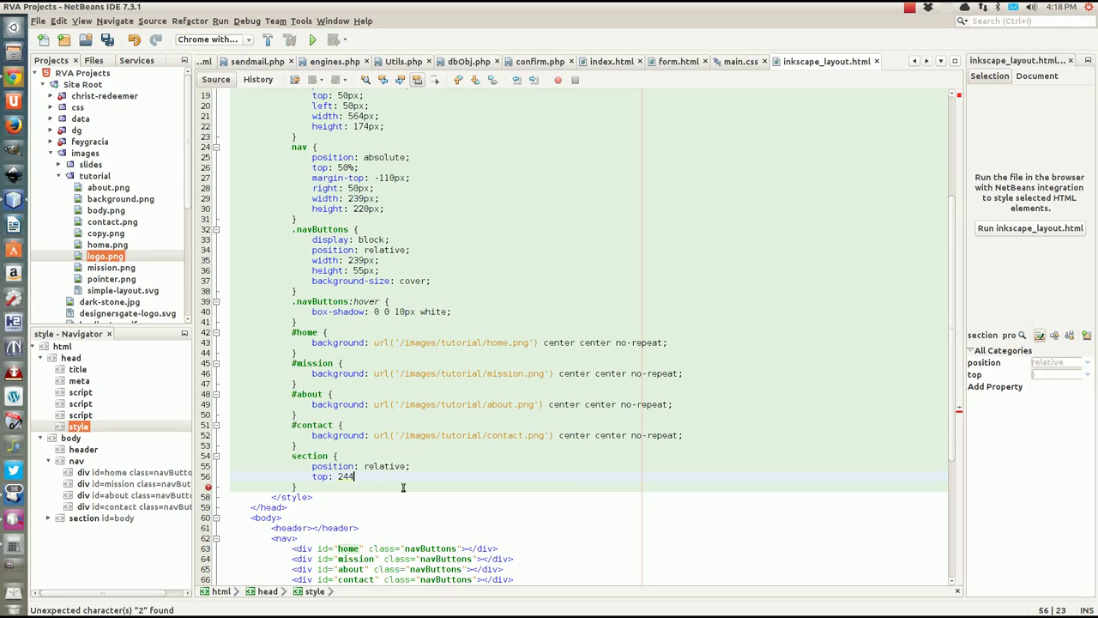
type("px;")
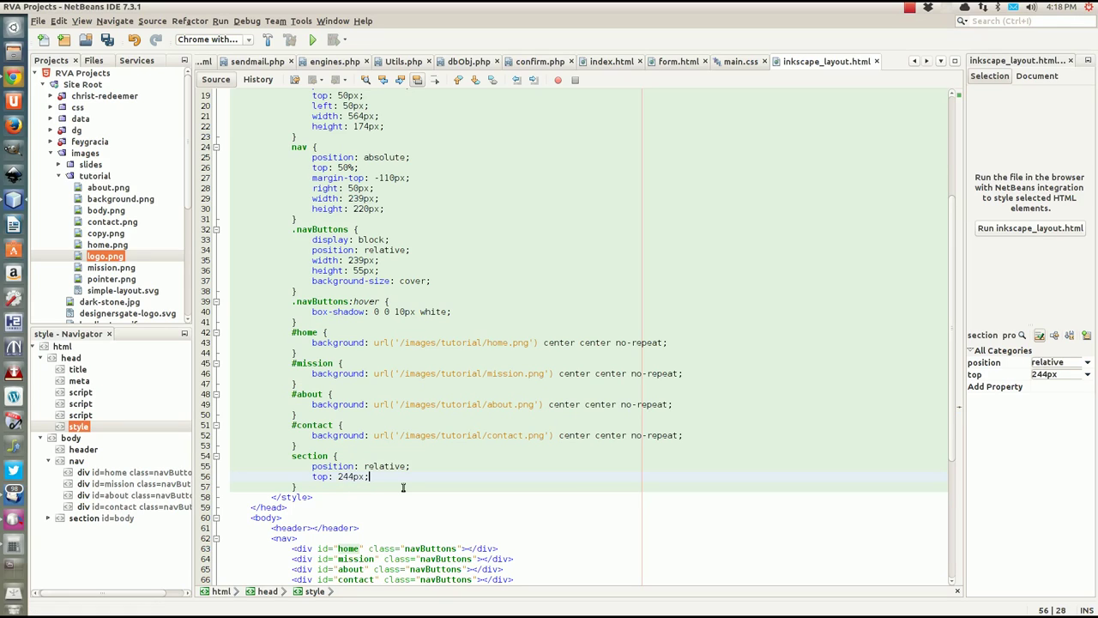
key("Return")
type("lef")
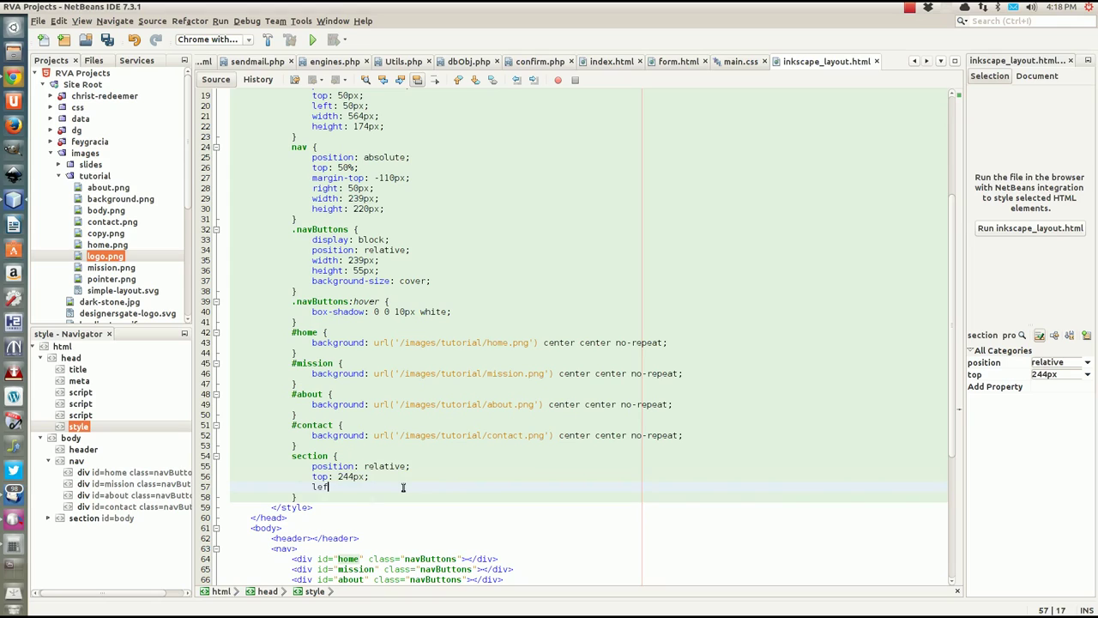
type("t: 5")
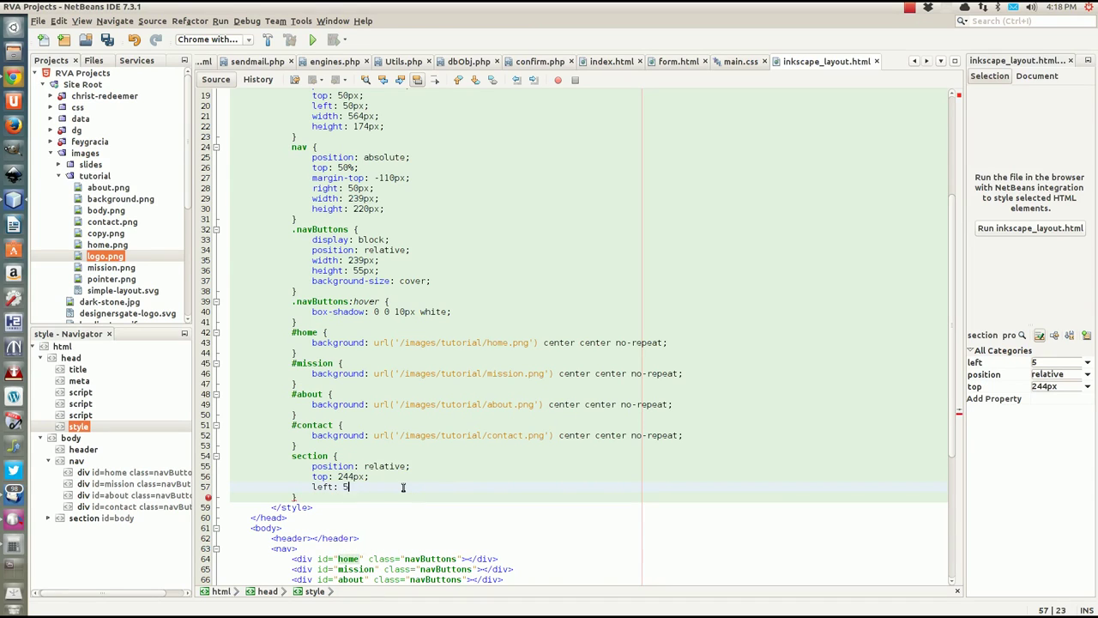
type("0p")
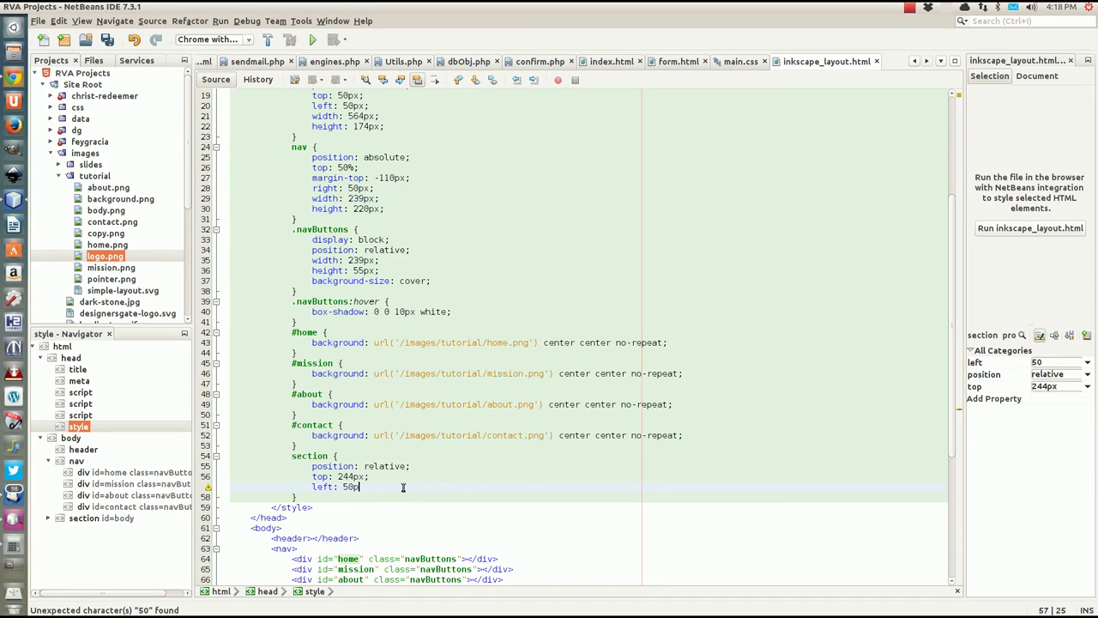
type("x;")
key("Return")
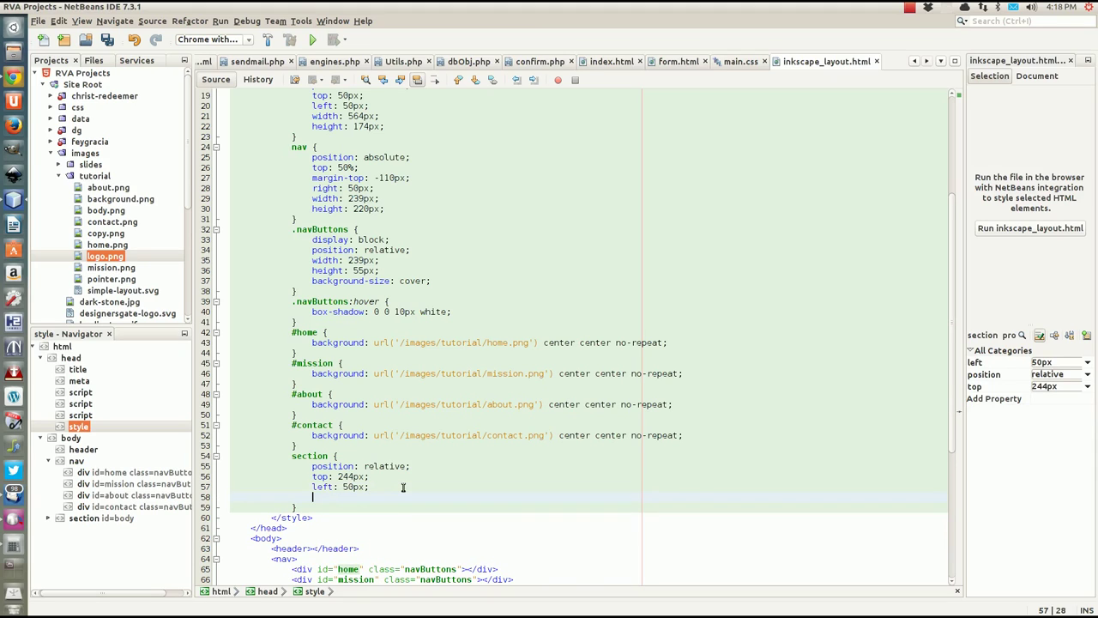
type("right")
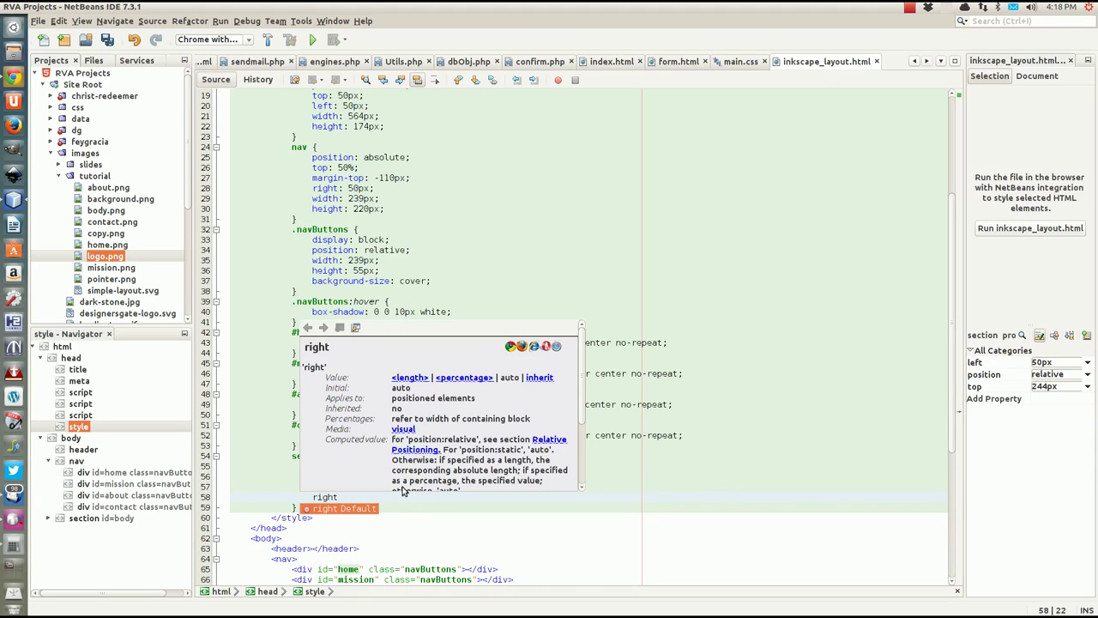
key("Return")
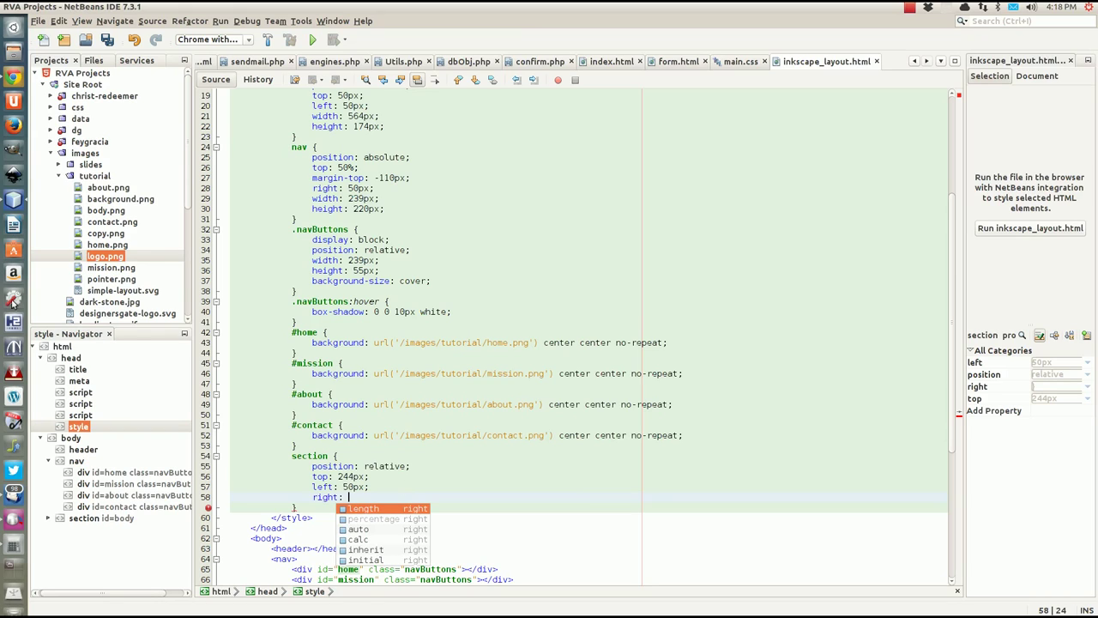
- Reopen Calculator, total 239 + 50 + 20 to 309, and return to the editor
left_click(13, 549)
type("244")
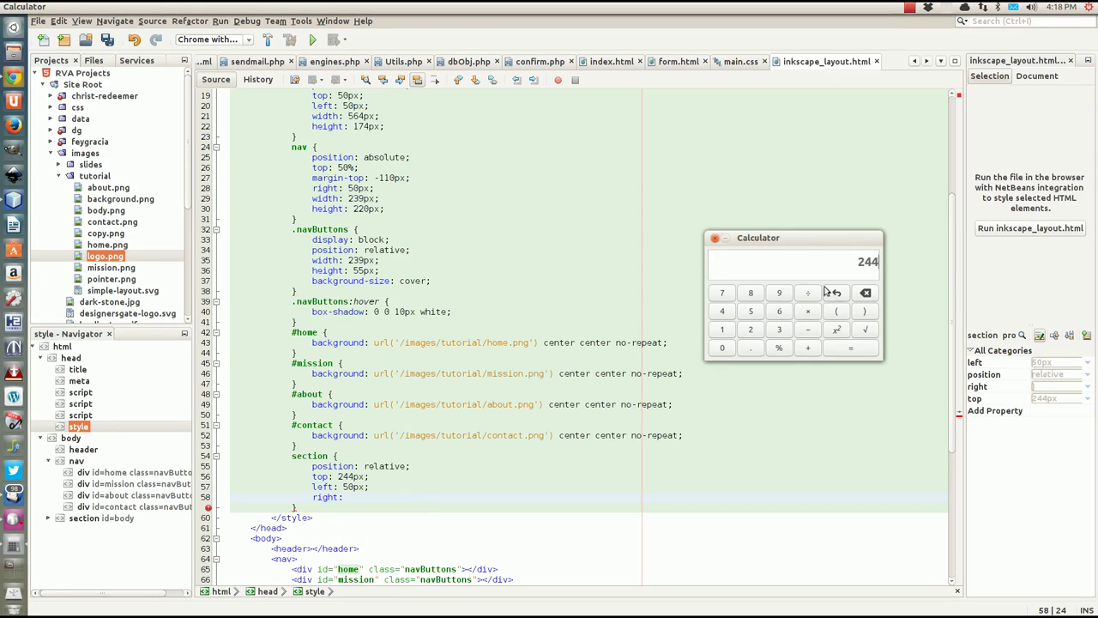
left_click(750, 329)
left_click(779, 329)
left_click(779, 292)
left_click(808, 347)
left_click(751, 311)
left_click(722, 348)
left_click(807, 348)
left_click(750, 329)
left_click(722, 348)
left_click(852, 348)
left_click(349, 497)
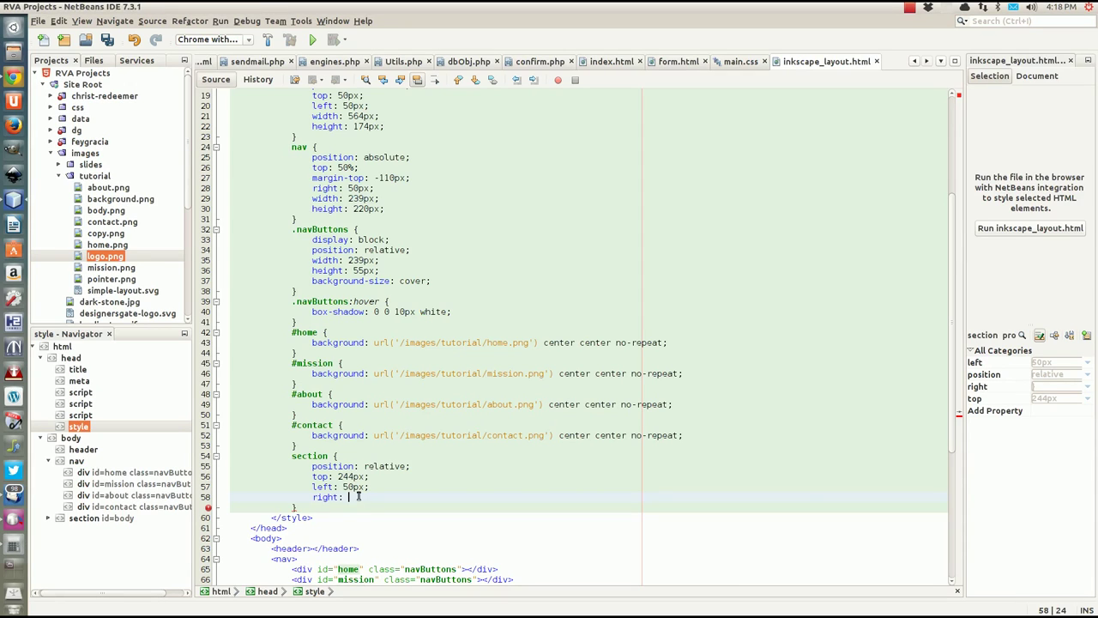
- Finish right: 309px; and start a bottom property below it
type("309px;")
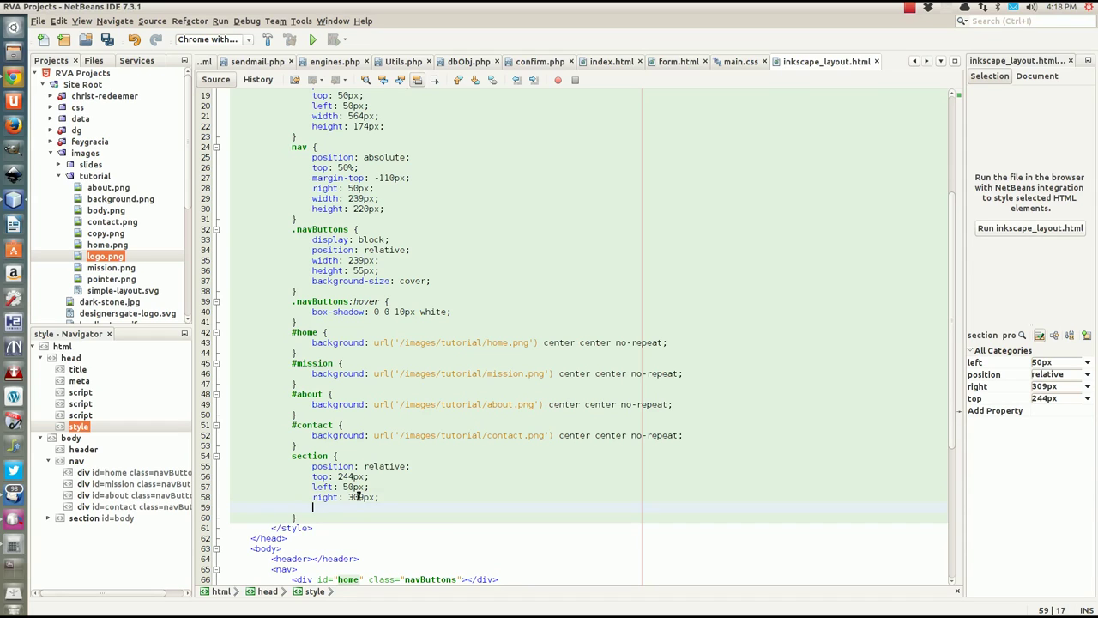
type("bottom")
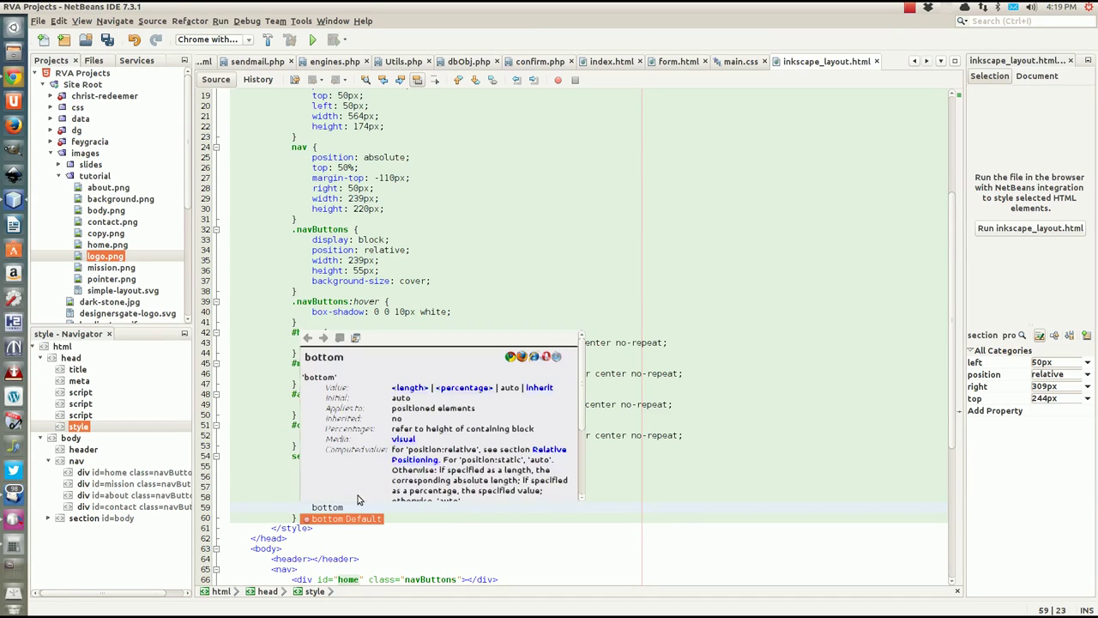
key("Return")
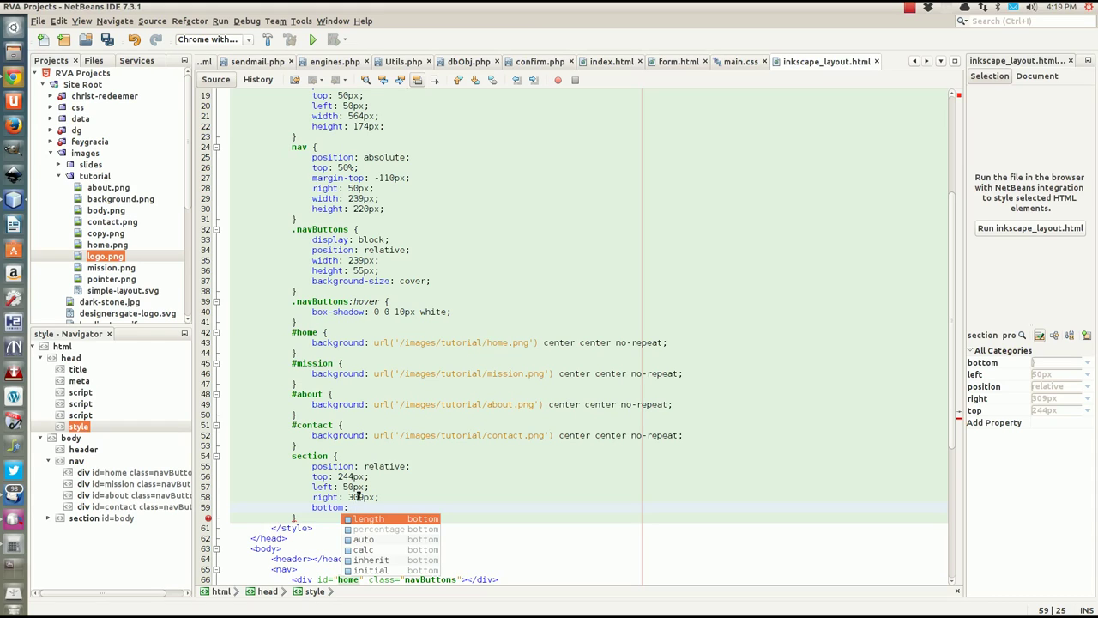
- Set the section rule's bottom to 100px and save the file
type("100px;")
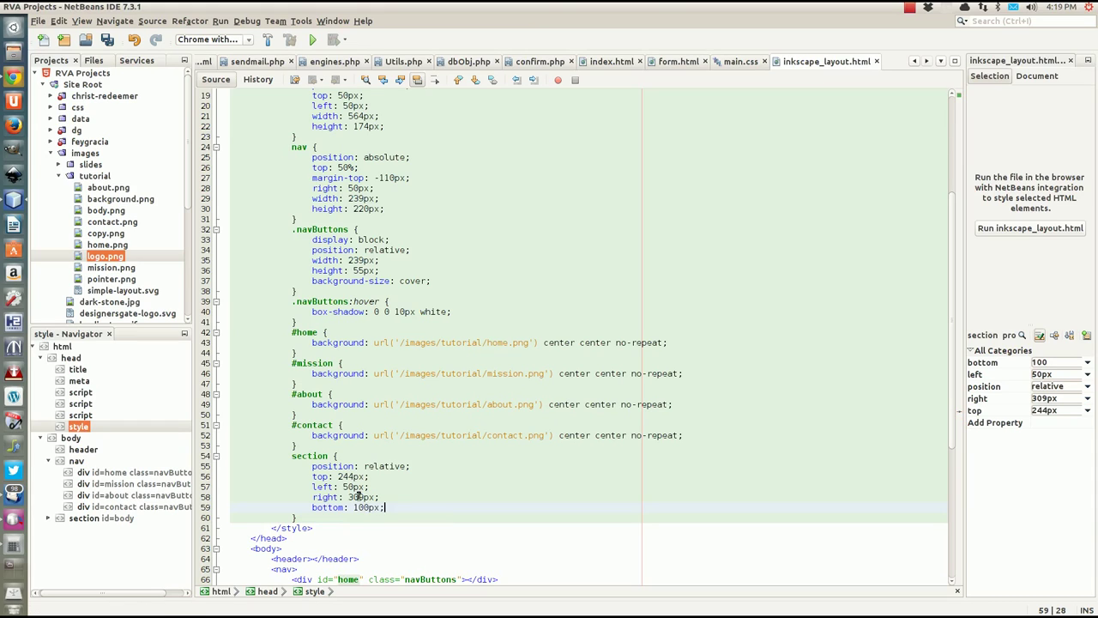
left_click(322, 515)
key("ctrl+s")
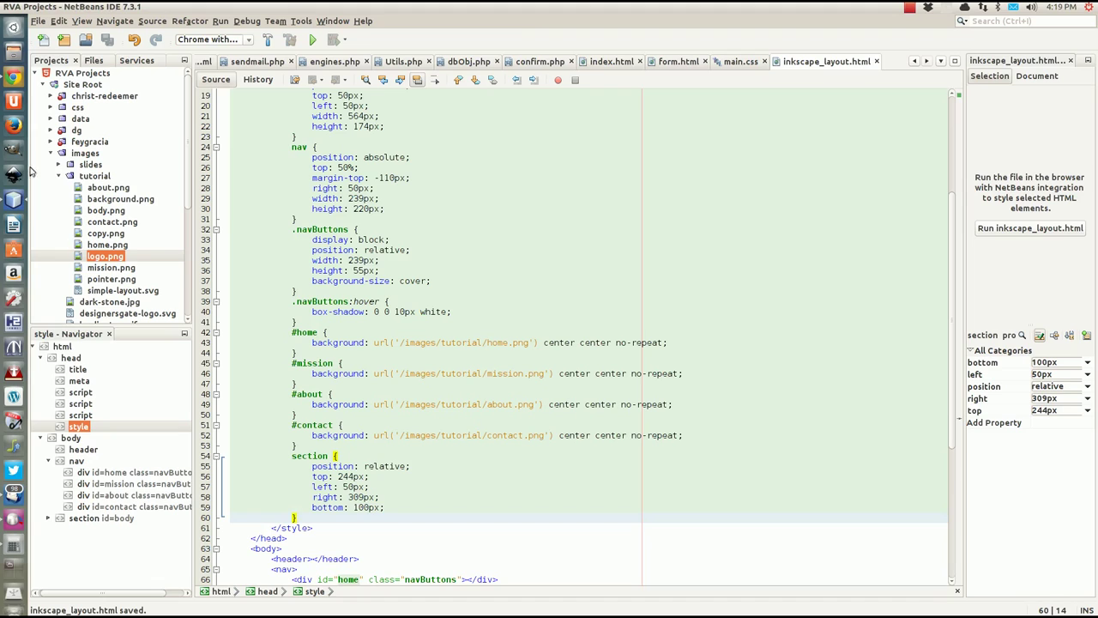
- Add a 2px white solid border and 20px border-radius to the section rule
left_click(412, 508)
key("Return")
type("bor")
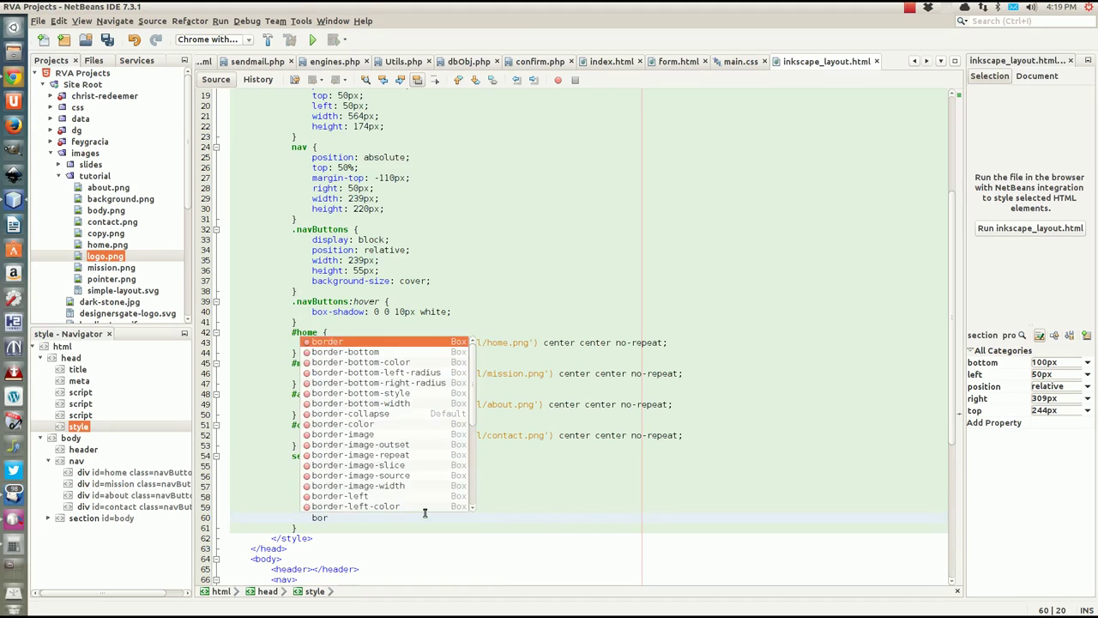
type("der: 1")
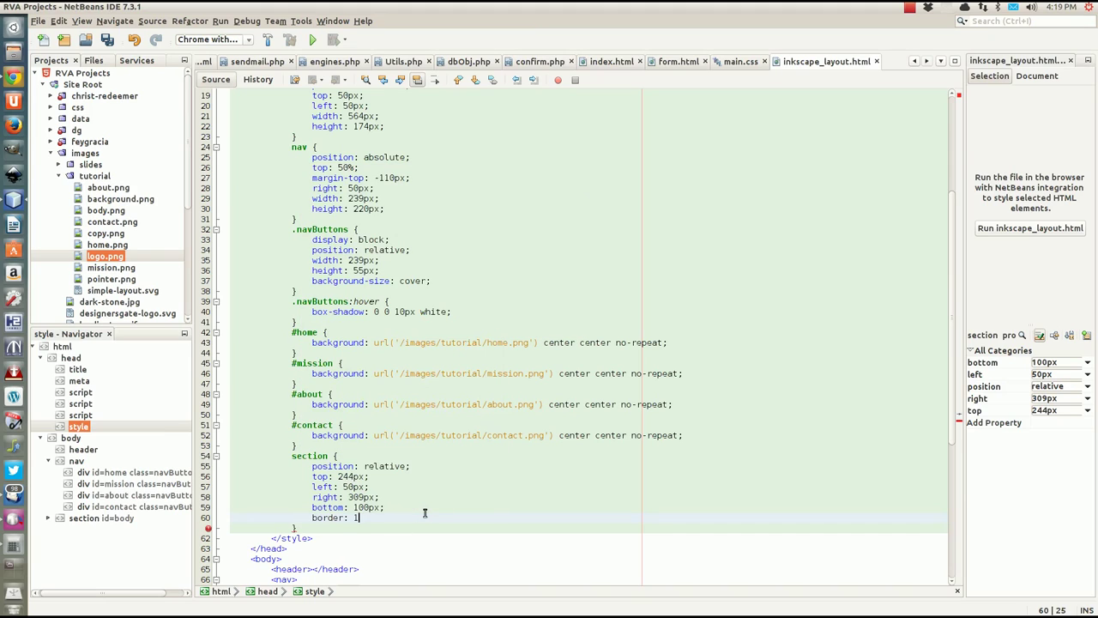
key("BackSpace")
type("2px wh")
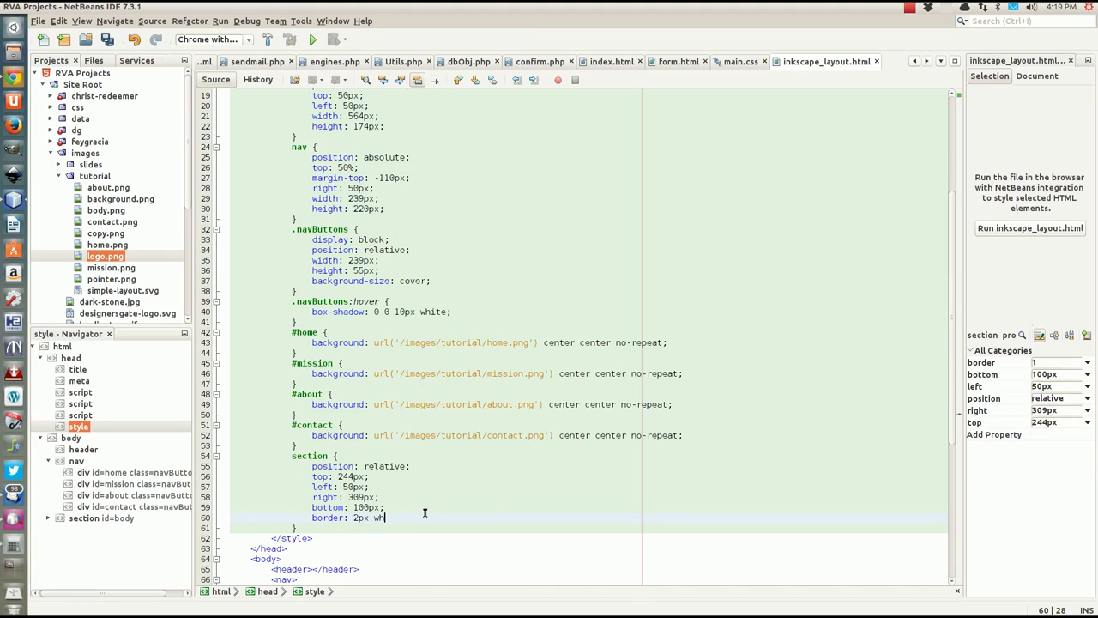
type("ite ")
type("solid;")
key("Return")
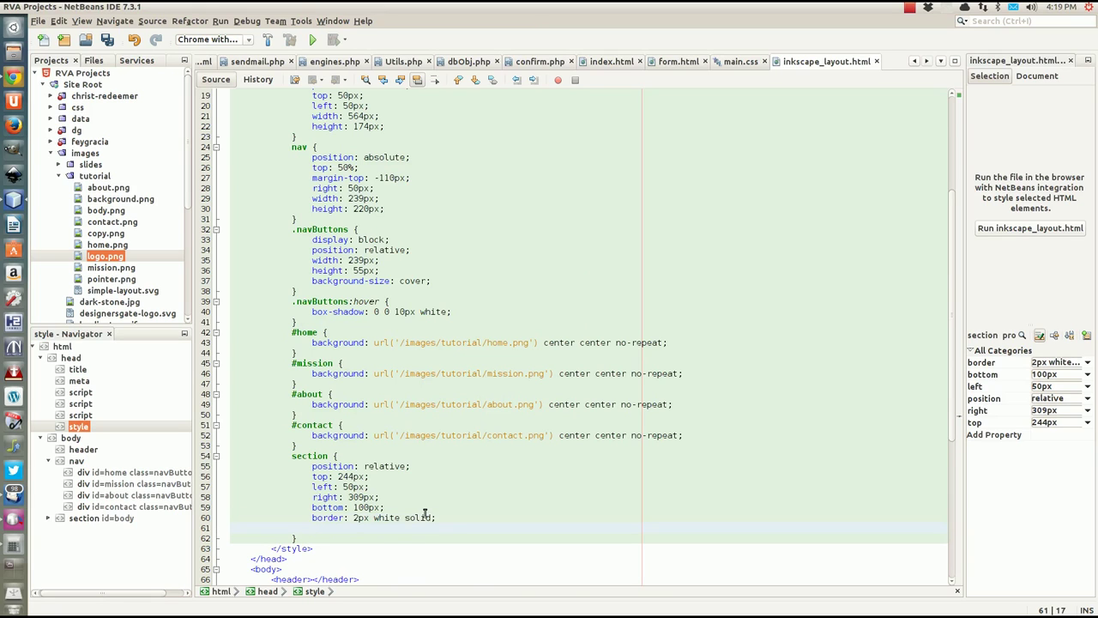
type("border")
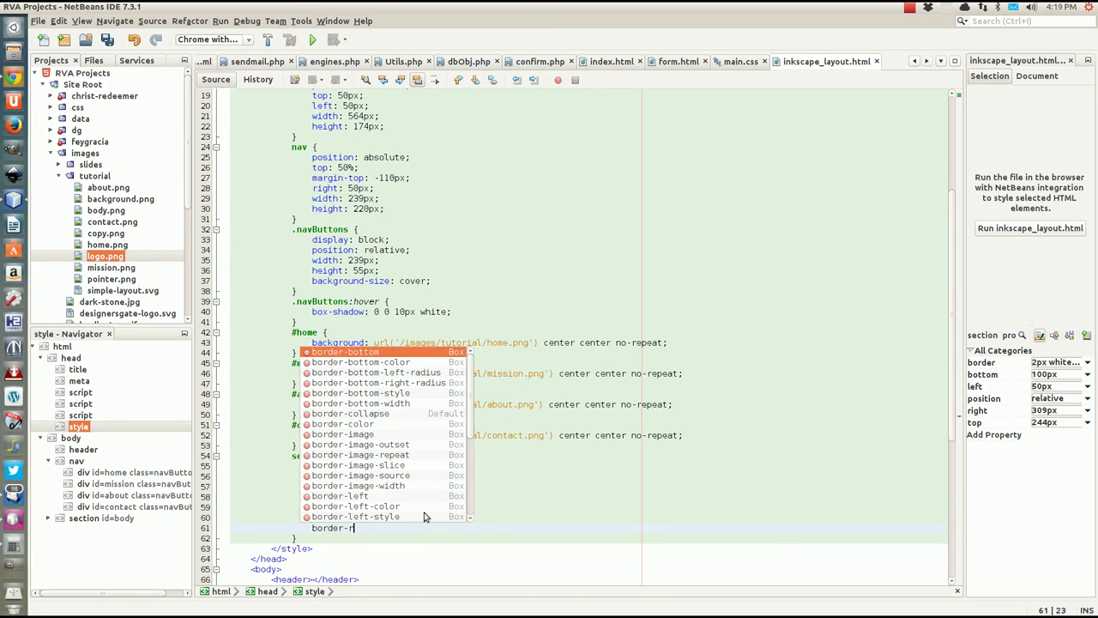
type("-r")
key("Return")
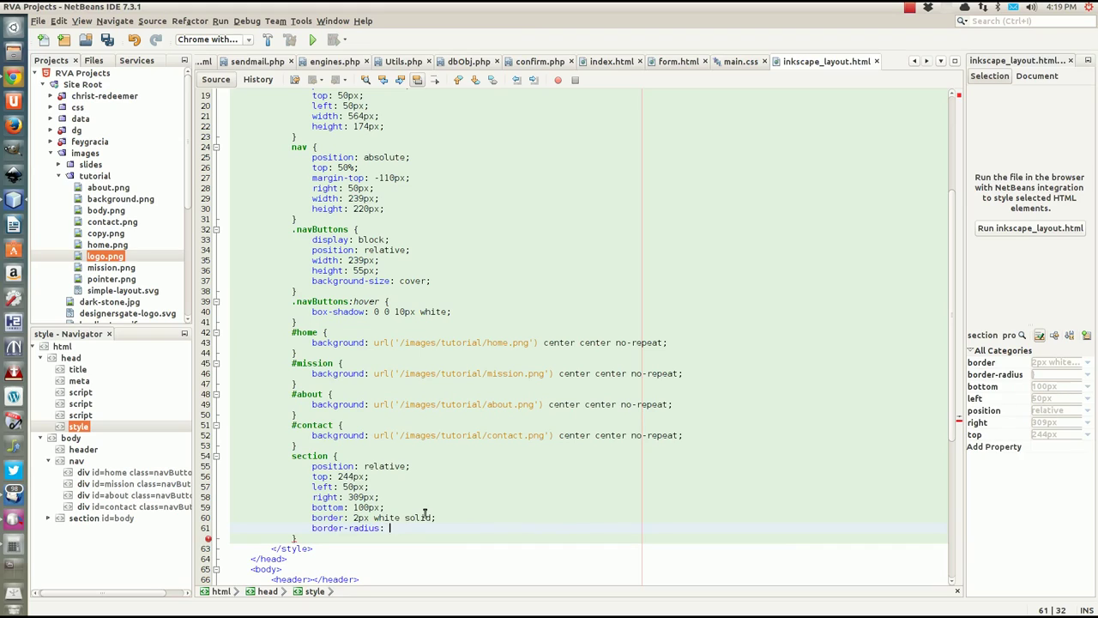
type("20px;")
key("Return")
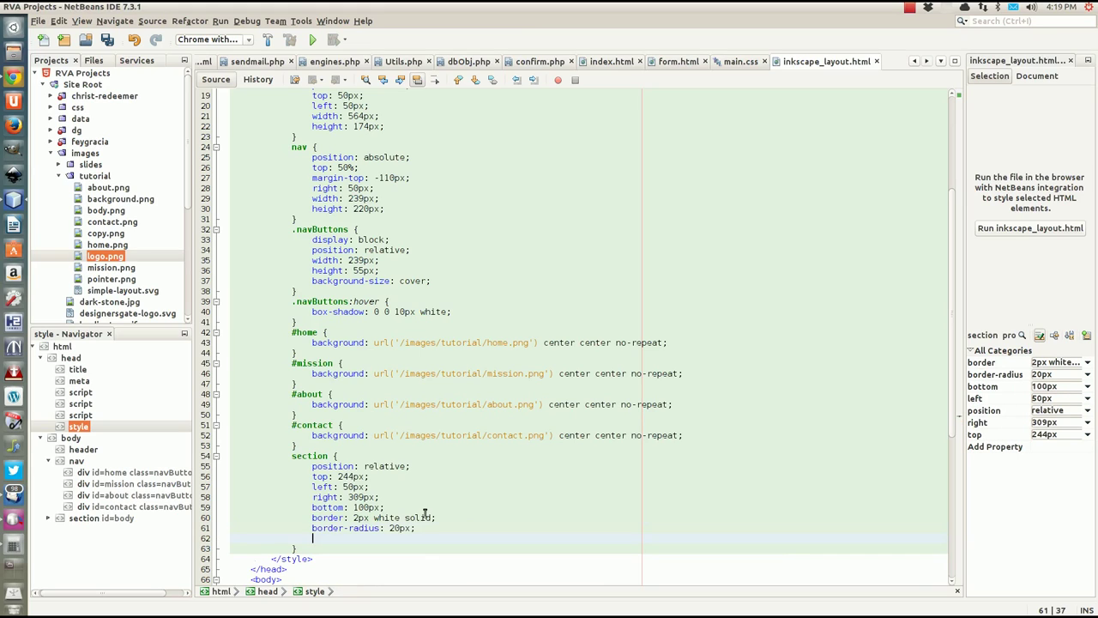
- Give the section background: rgba(255,255,255,.8) and save
type("background")
key("Escape")
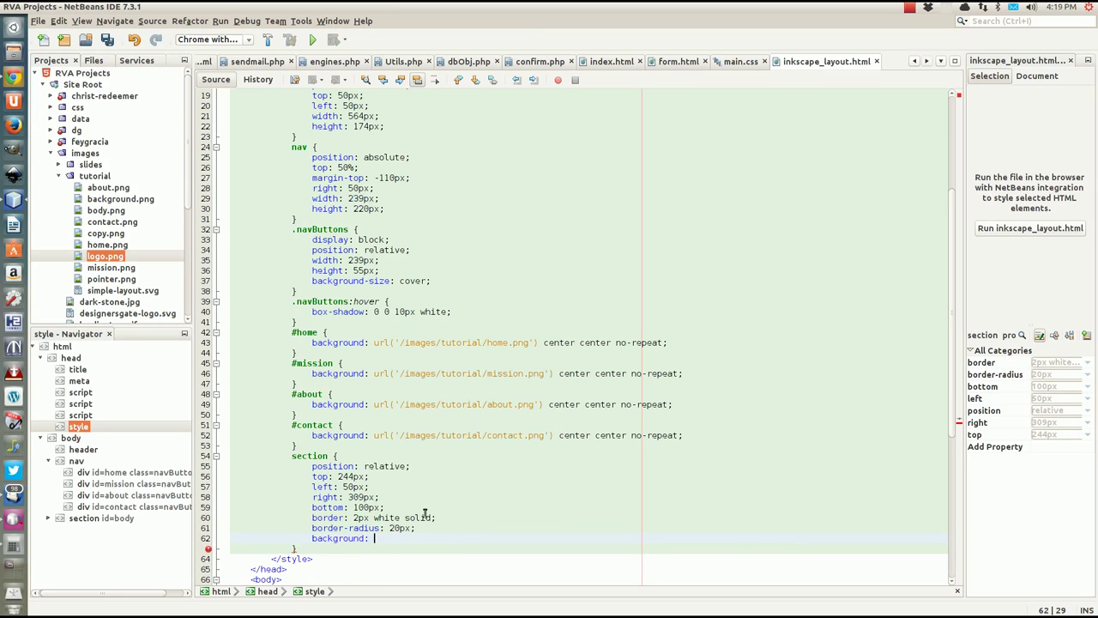
type("rg")
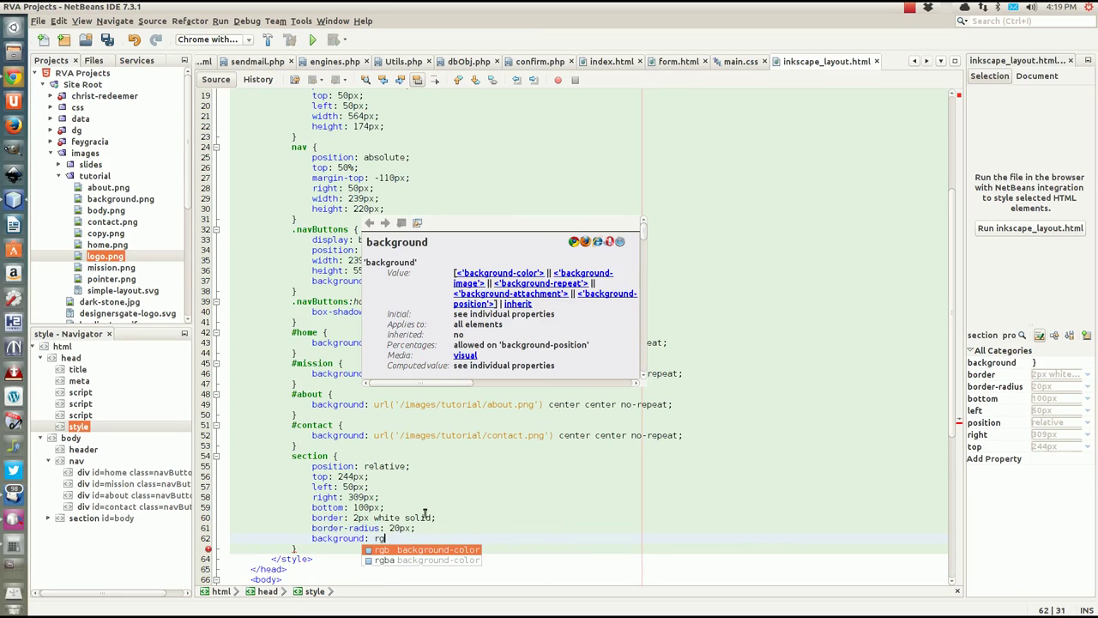
key("Escape")
type("ba")
key("Return")
type(";")
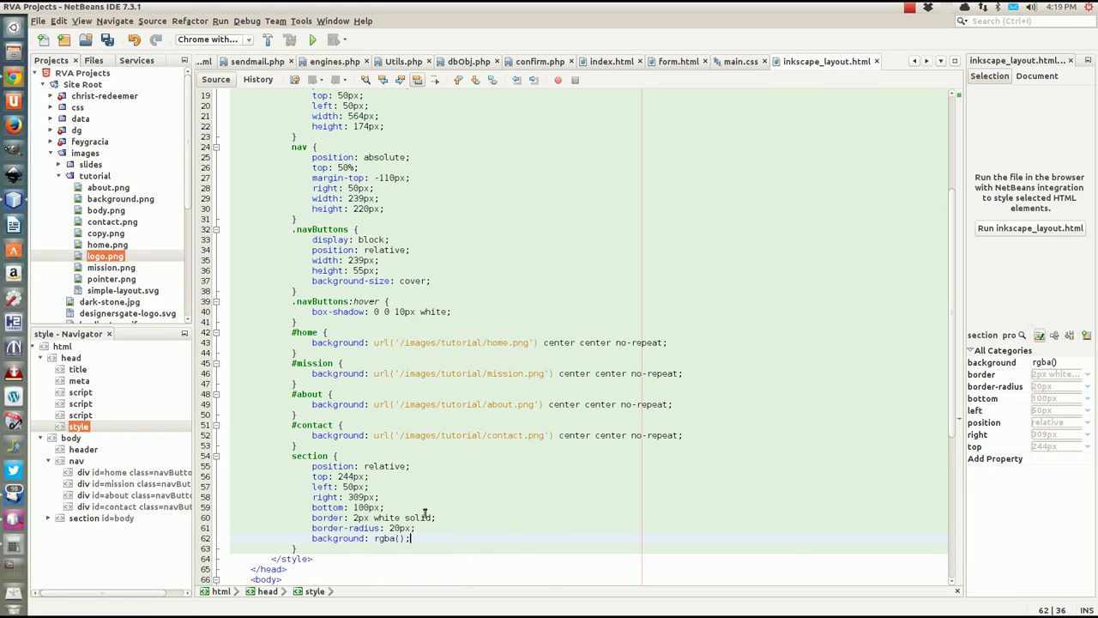
key("Left")
type("2")
type("55,")
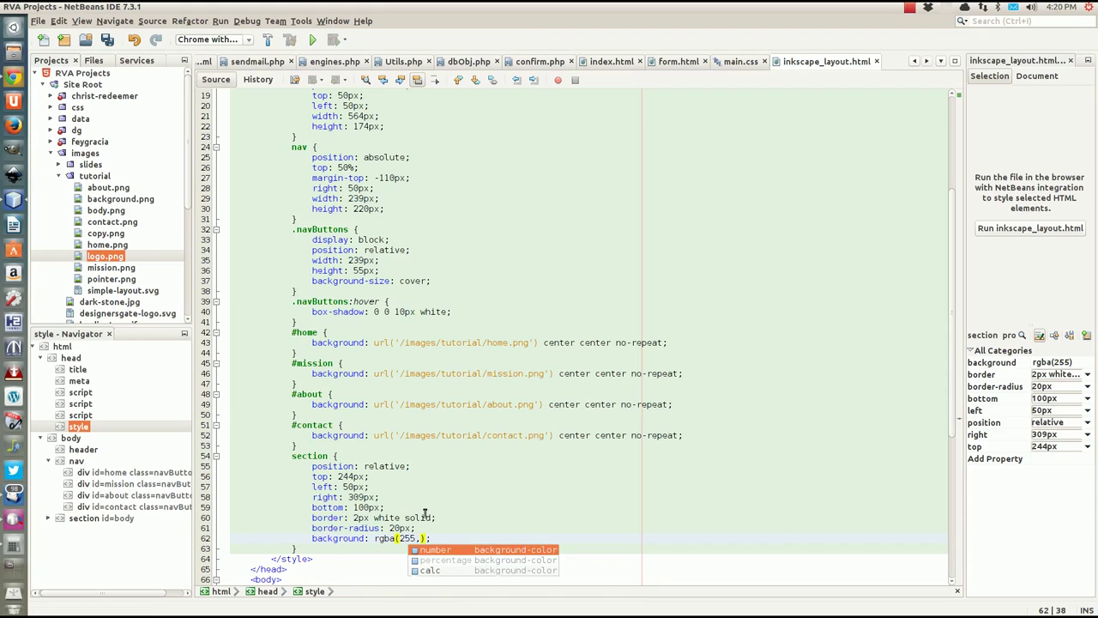
type("255")
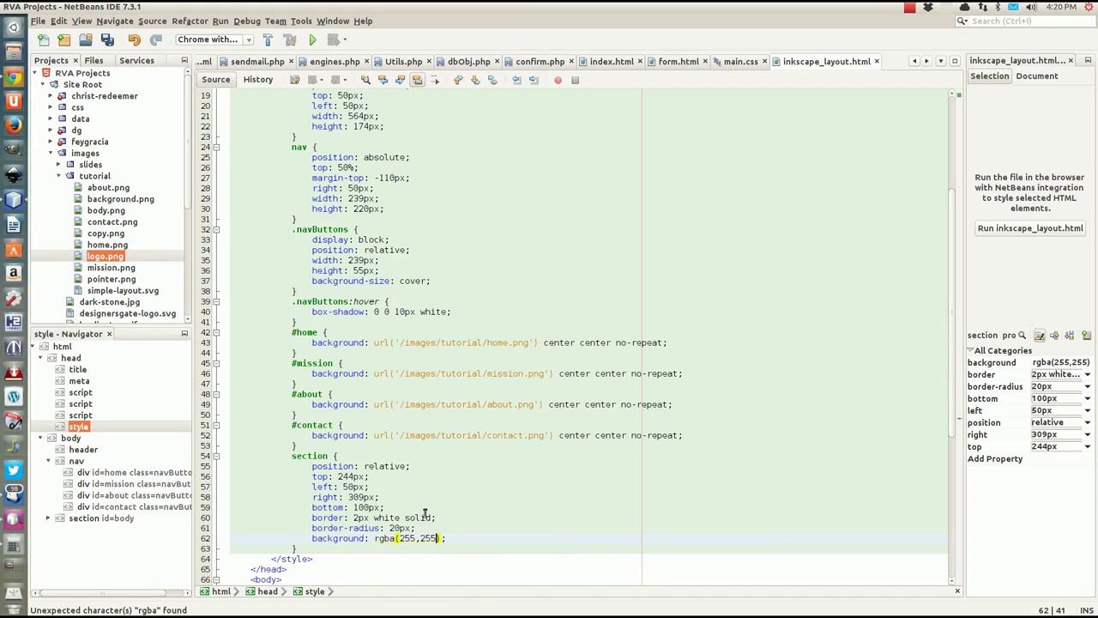
type(",255,")
type(".8")
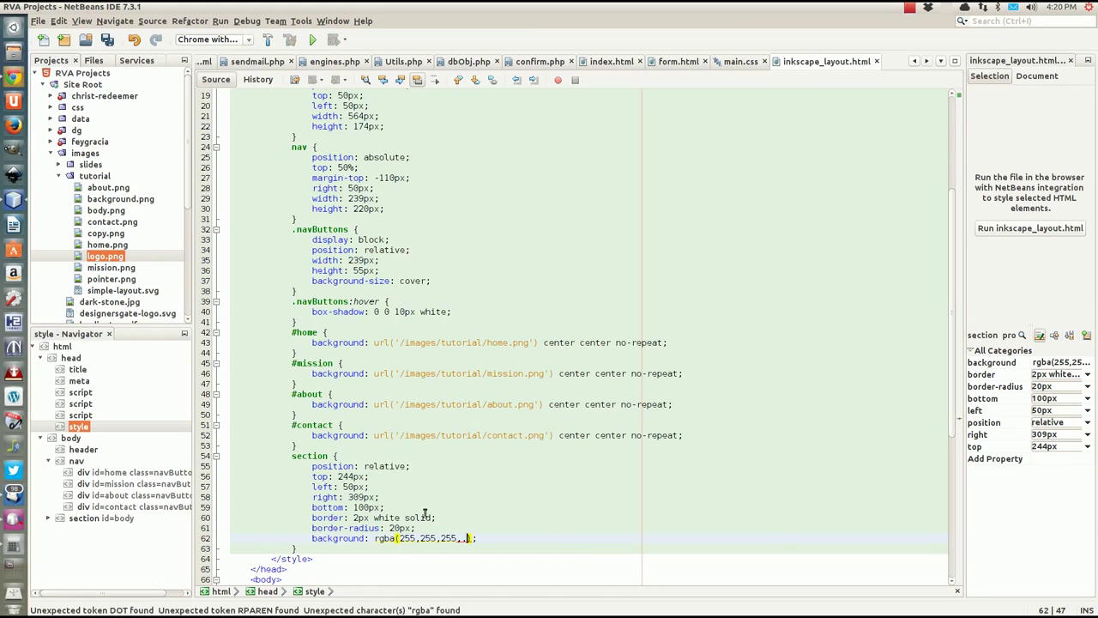
type(")")
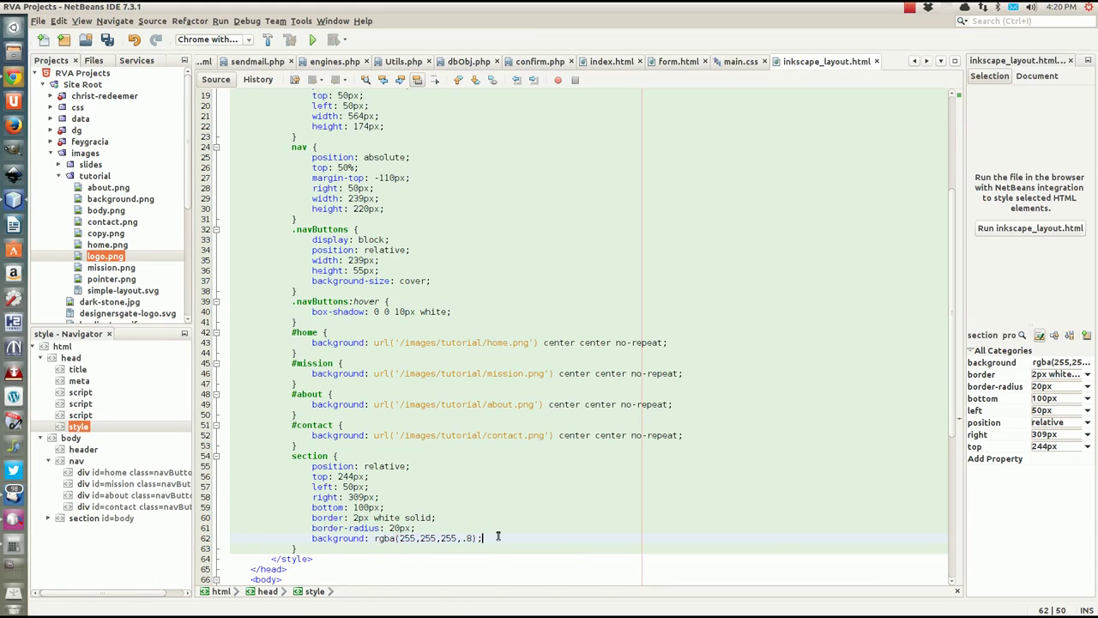
left_click(399, 538)
left_click(485, 538)
key("ctrl+s")
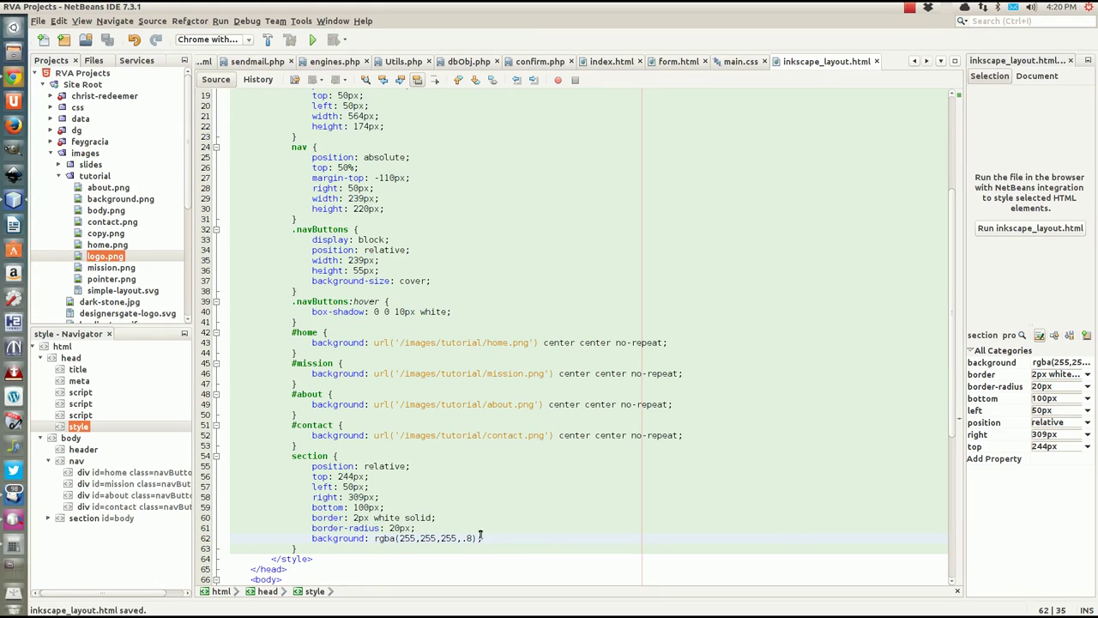
- Reload the Poolweb page in Chrome to preview the section, then return to NetBeans
left_click(13, 77)
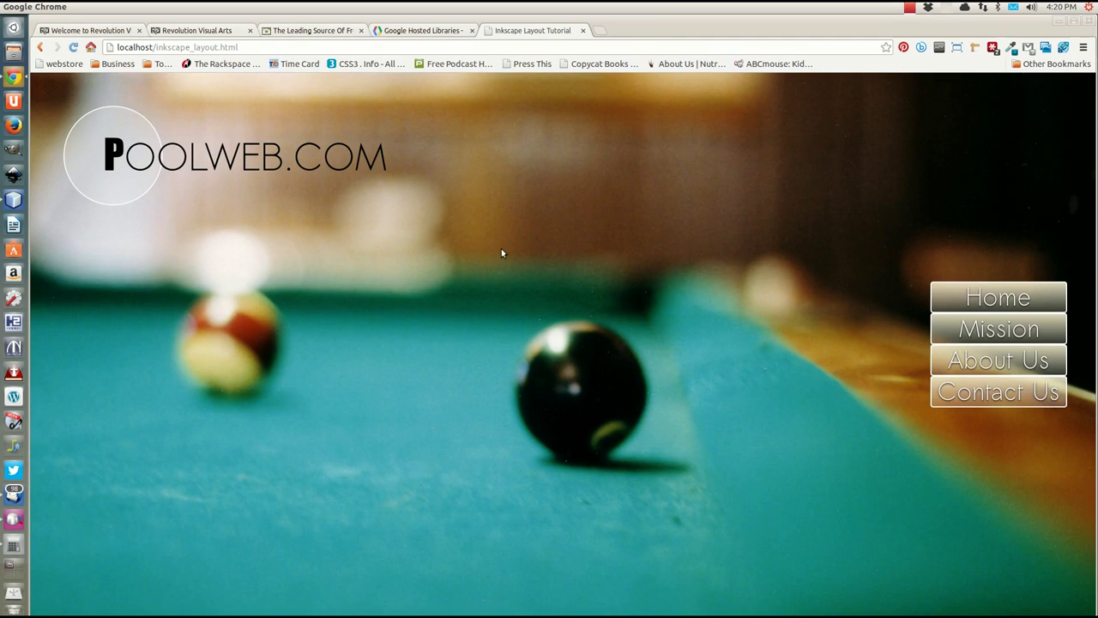
key("ctrl+r")
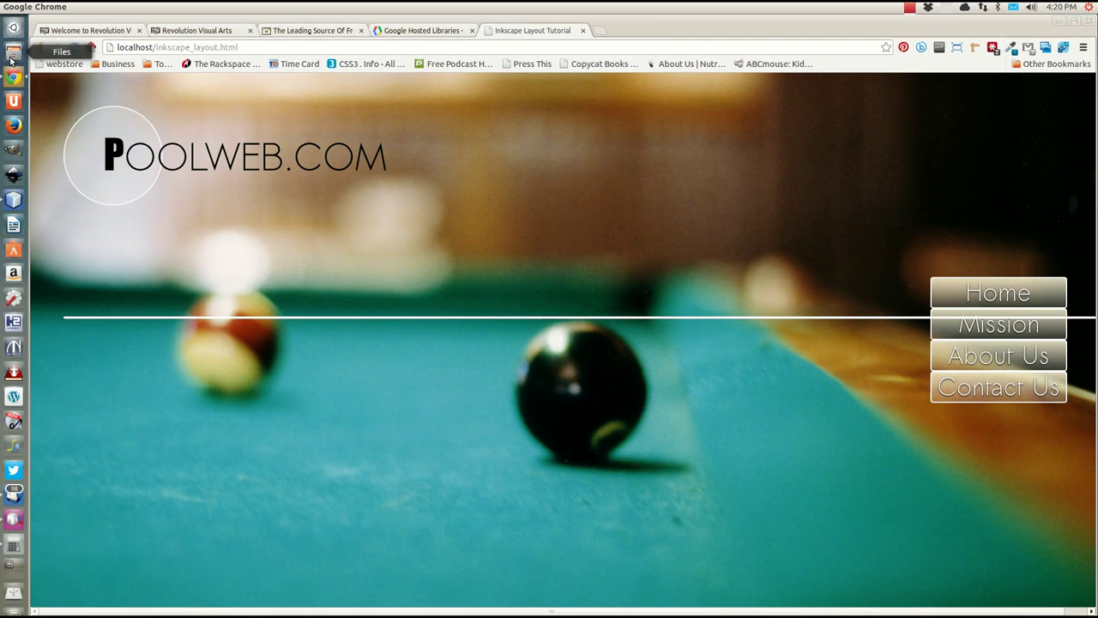
left_click(14, 199)
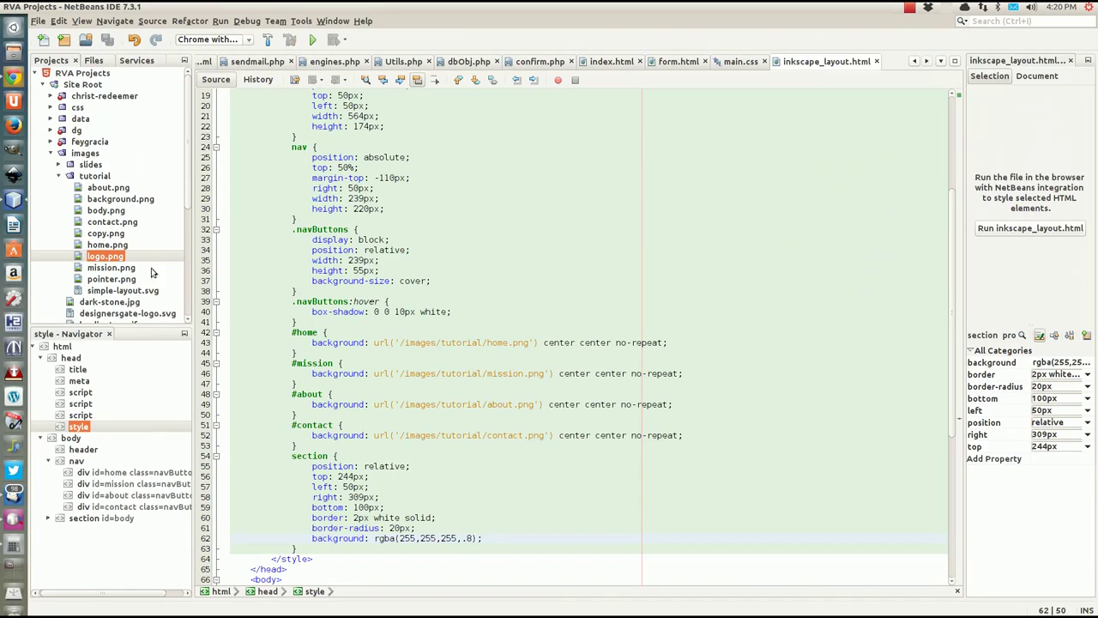
- Change the section rule's position value to absolute and save inkscape_layout.html
double_click(385, 466)
type("ab")
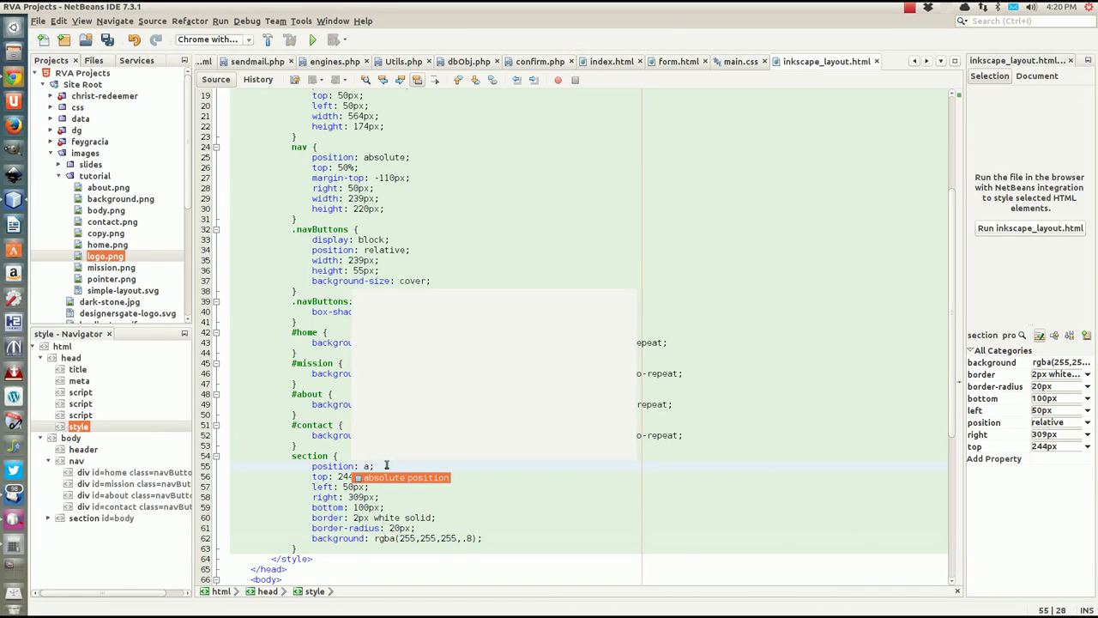
type("sol")
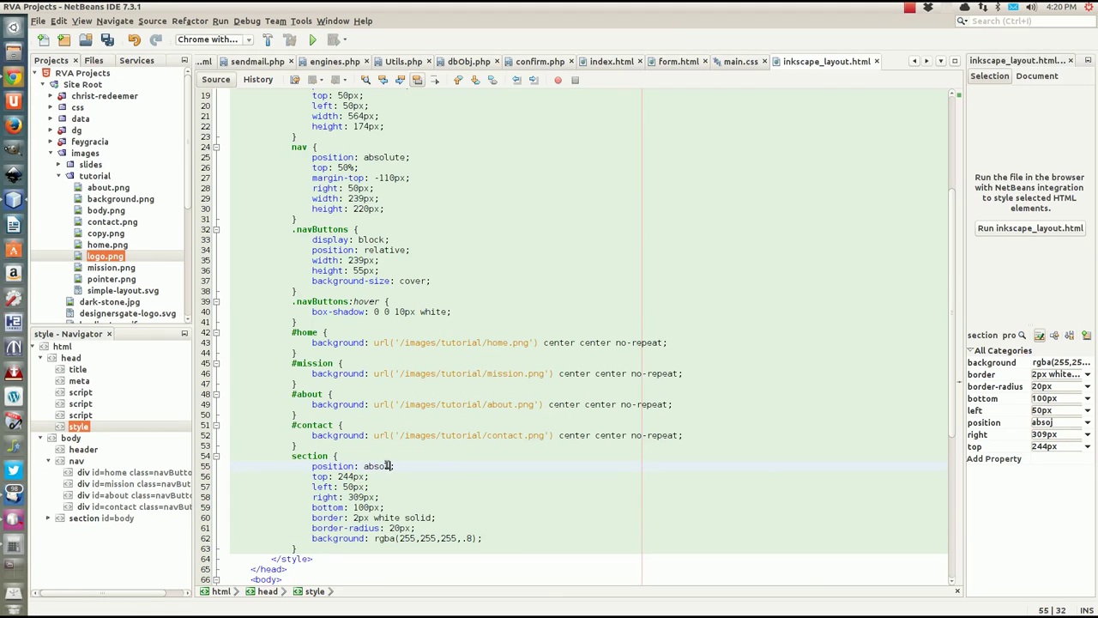
type("ut")
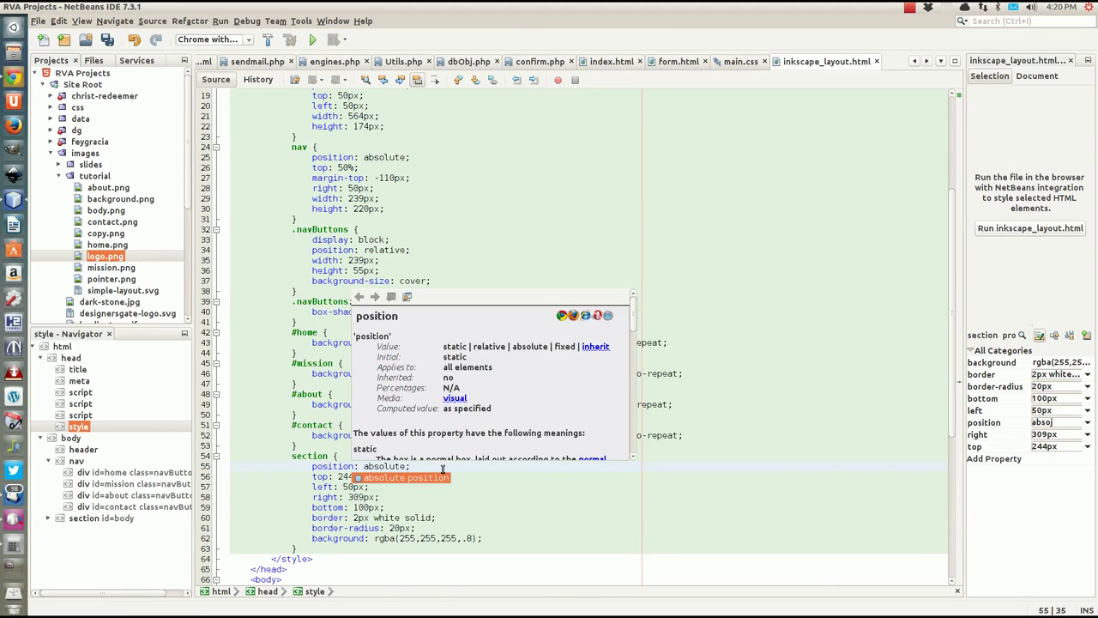
type("e")
key("End")
scroll(429, 478, "down", 3)
scroll(412, 463, "down", 4)
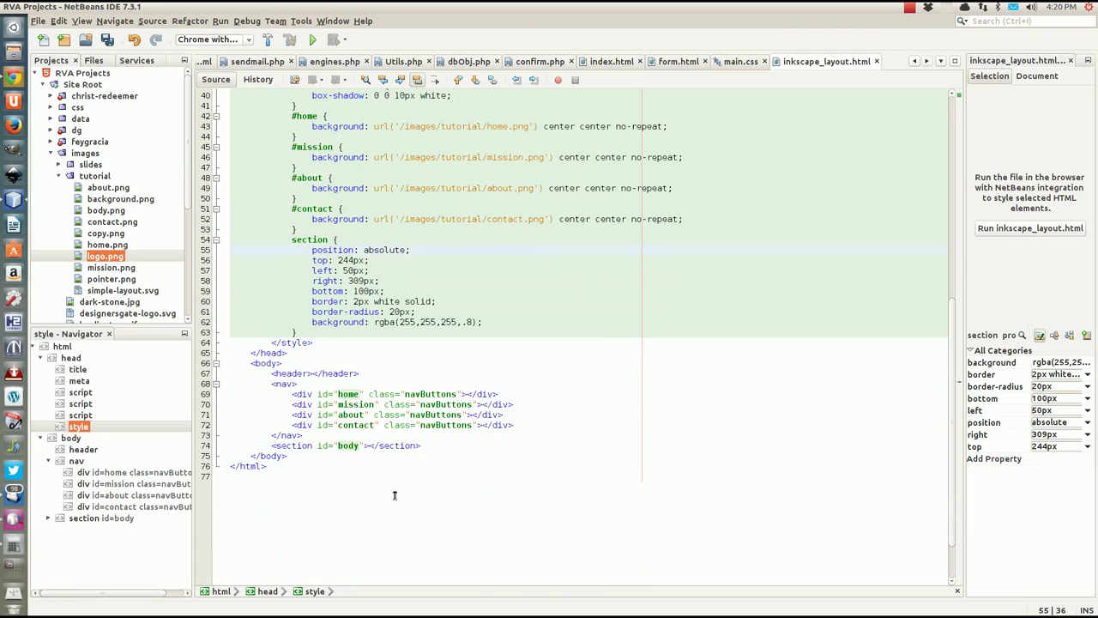
left_click(367, 445)
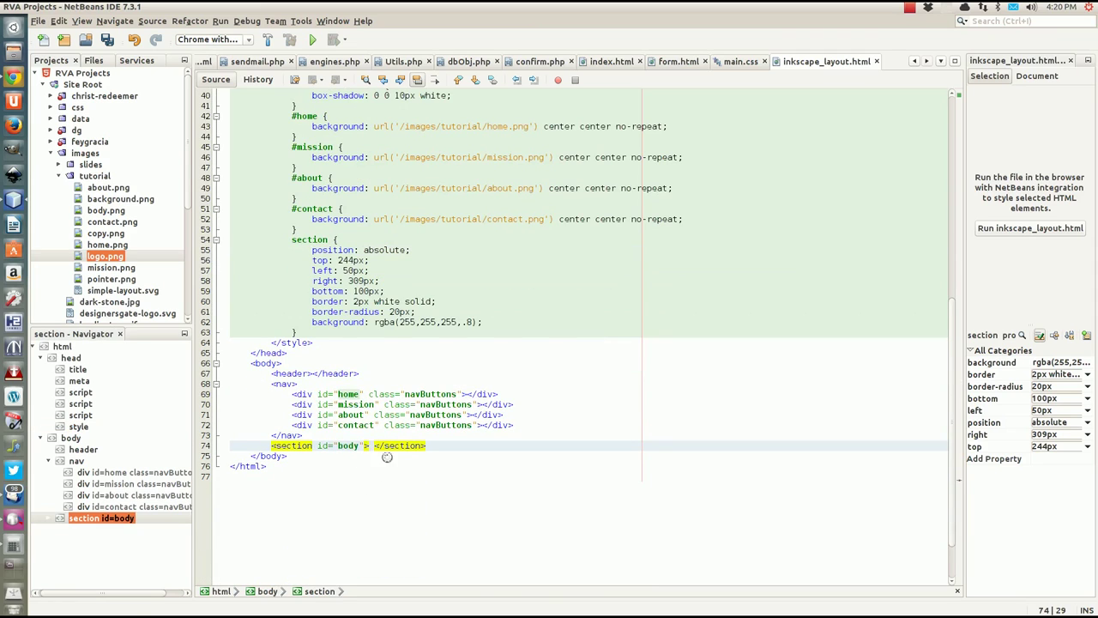
key("ctrl+s")
- Reload the Poolweb page in Chrome to check the rounded translucent panel
left_click(22, 84)
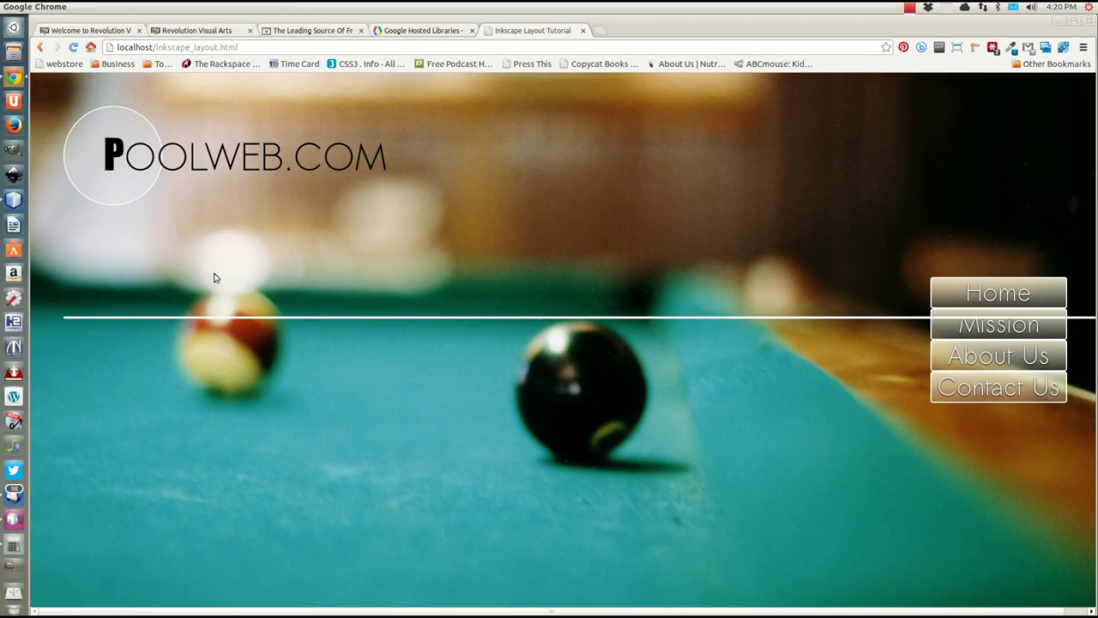
key("ctrl+r")
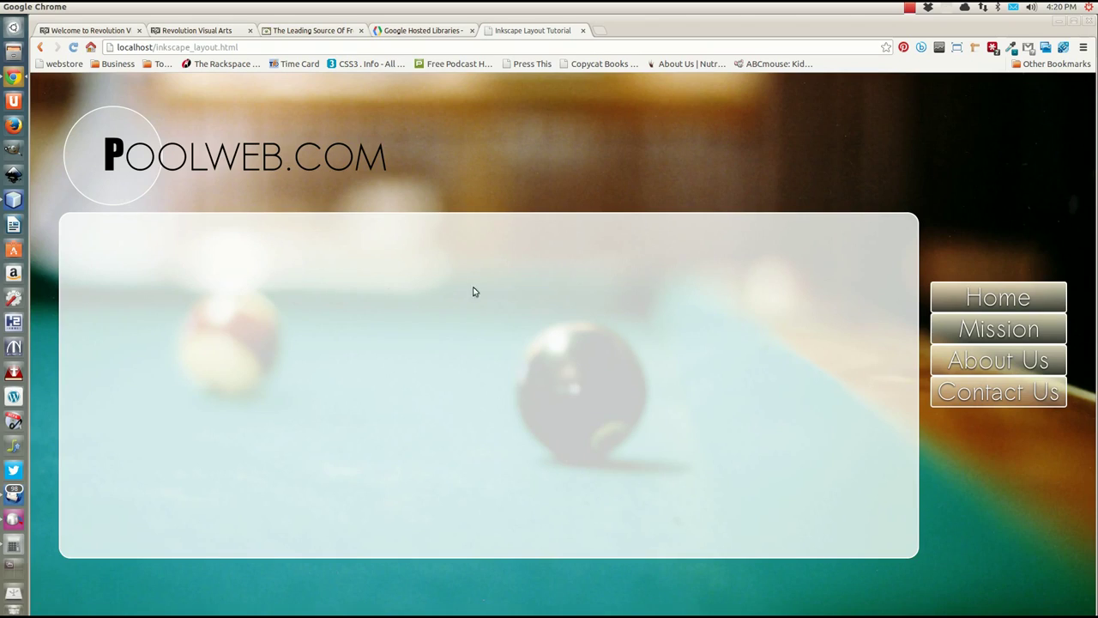
left_click(12, 201)
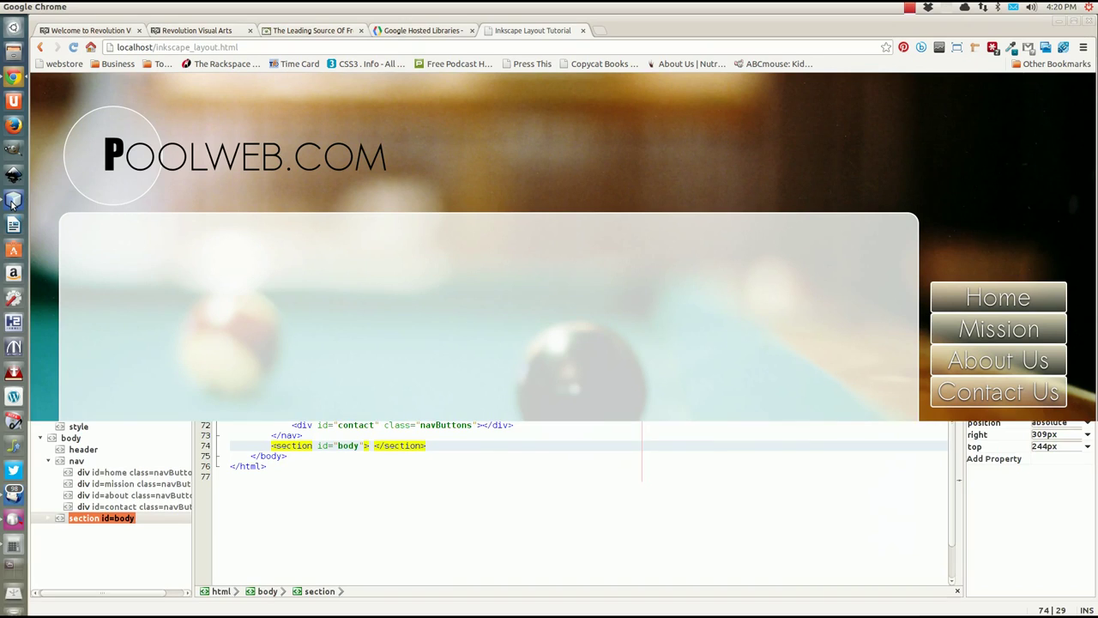
- Lower the section background's rgba alpha from .8 to .4 and save
left_click(468, 321)
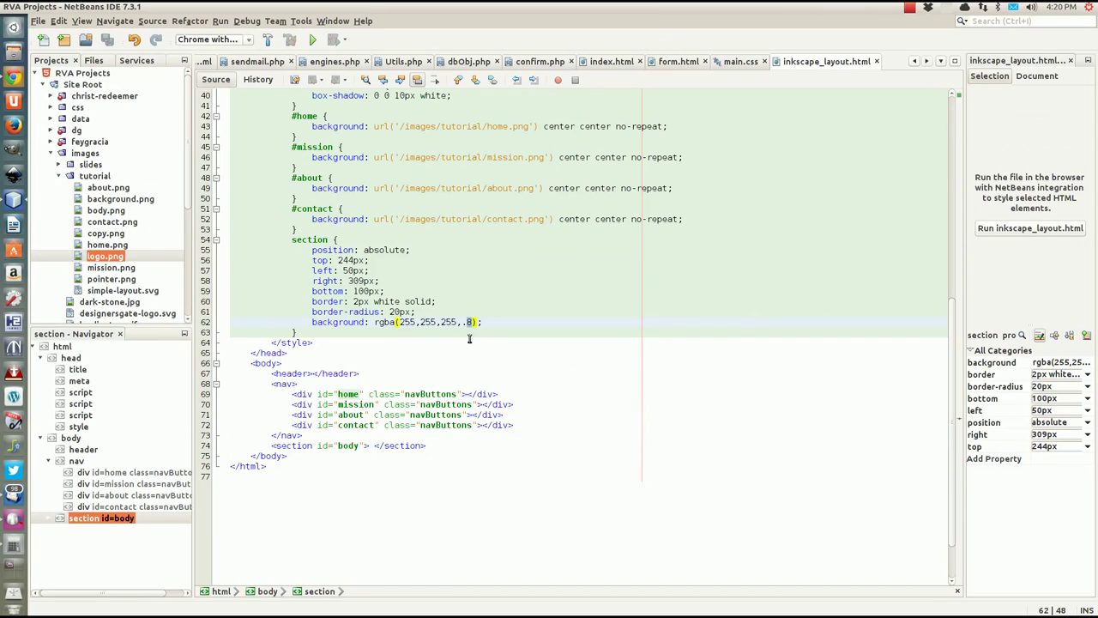
type("4")
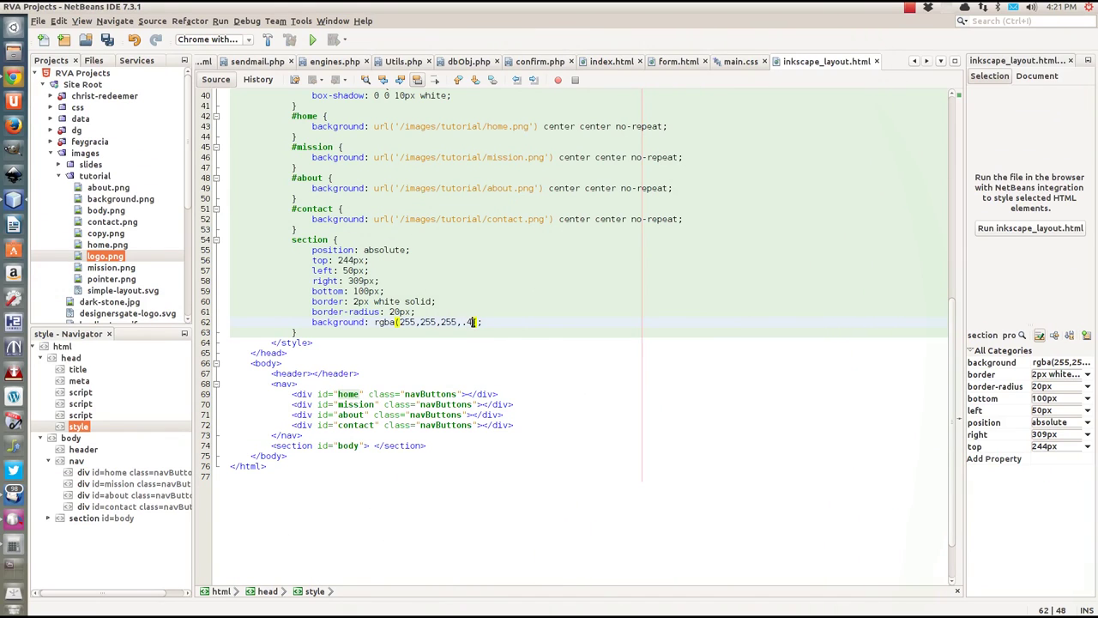
key("ctrl+s")
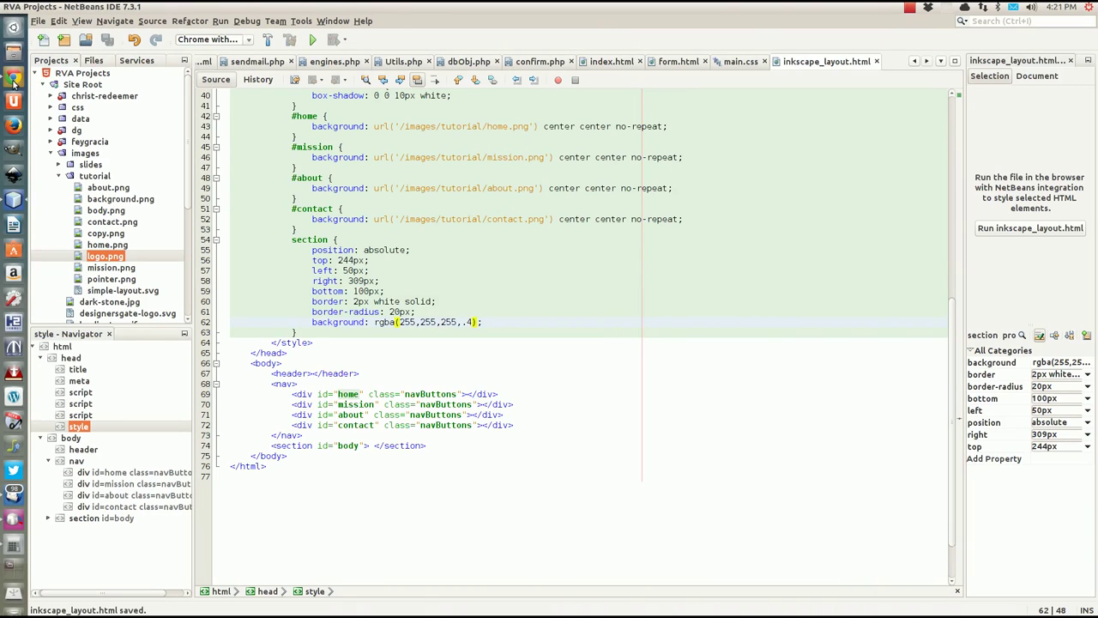
left_click(13, 77)
- Reload the page to preview the .4 opacity, launch Inkscape, and return to NetBeans
key("ctrl+r")
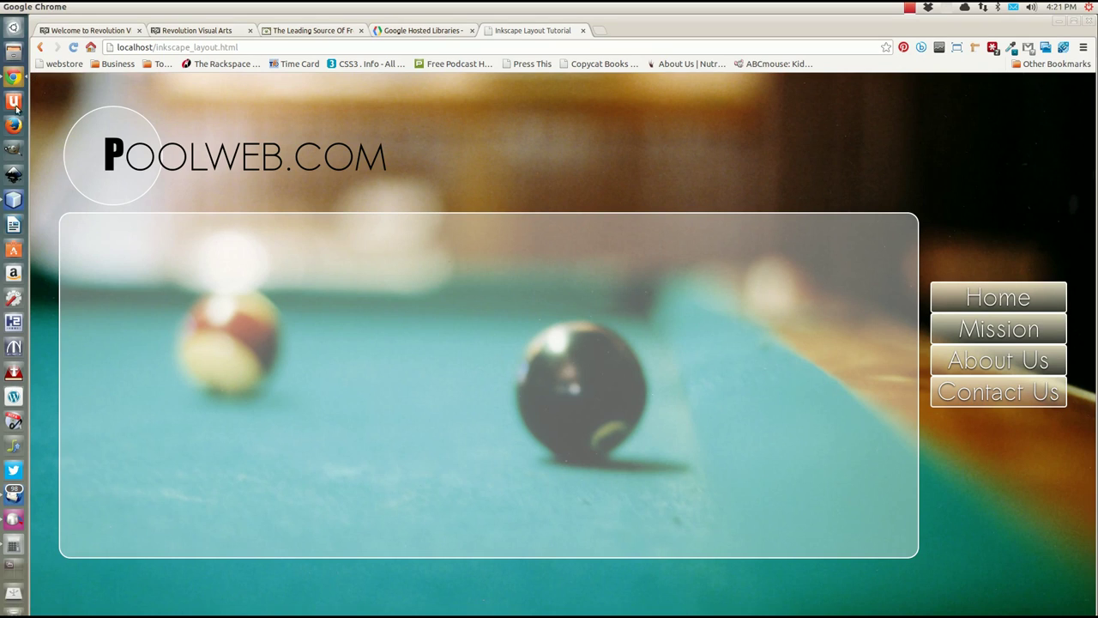
left_click(14, 174)
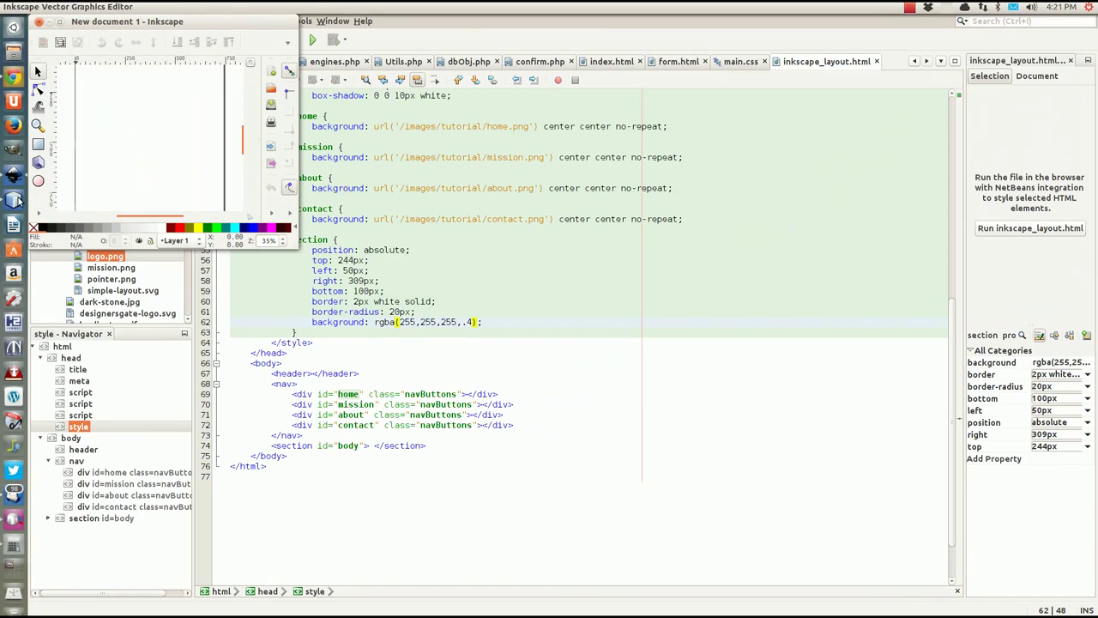
left_click(38, 24)
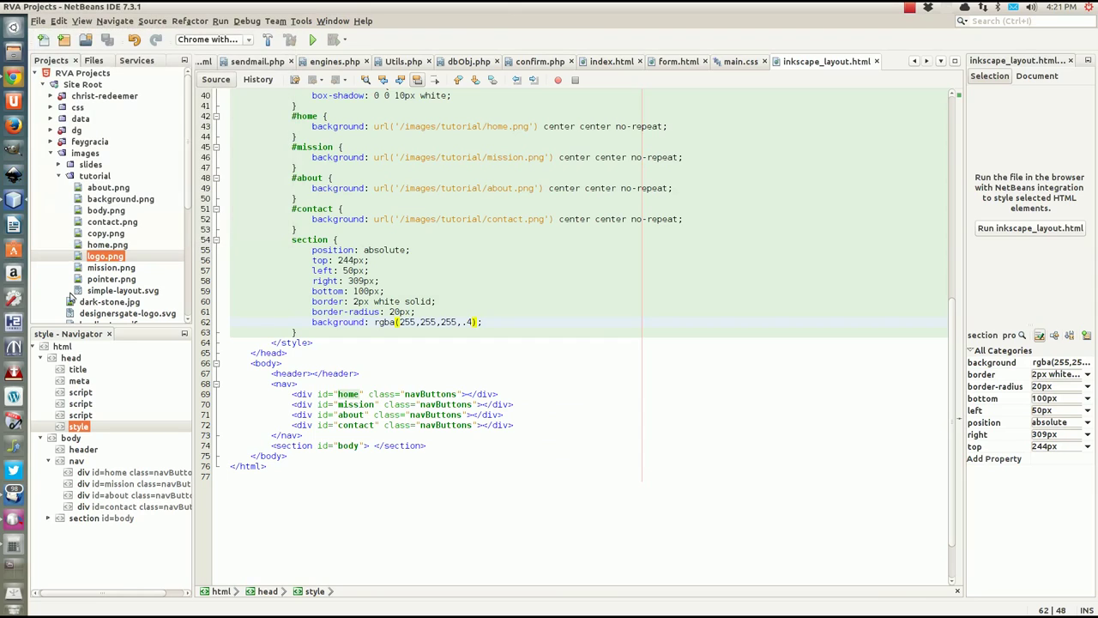
- Add a cursor: url(), pointer; declaration to the .navButtons rule
left_click(307, 332)
scroll(526, 298, "up", 3)
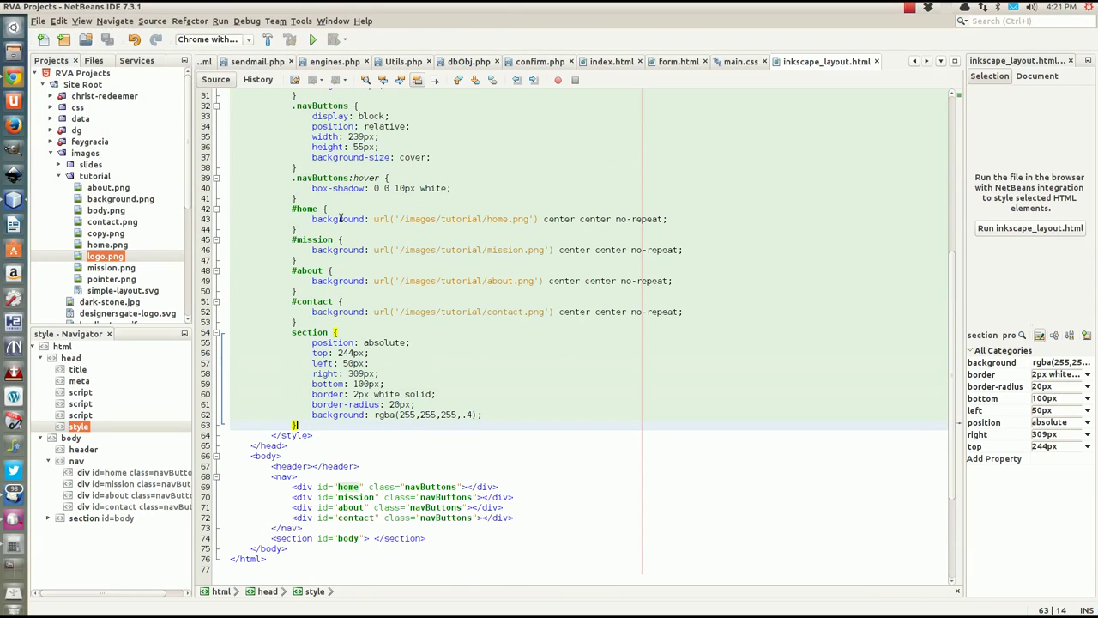
scroll(340, 218, "up", 3)
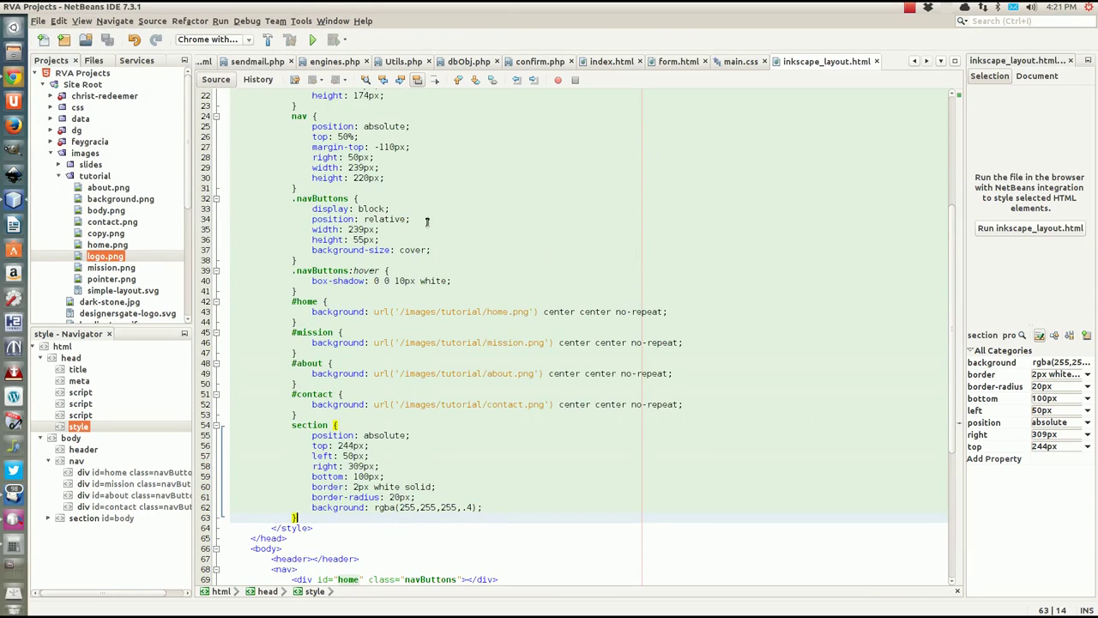
left_click(301, 260)
left_click(434, 250)
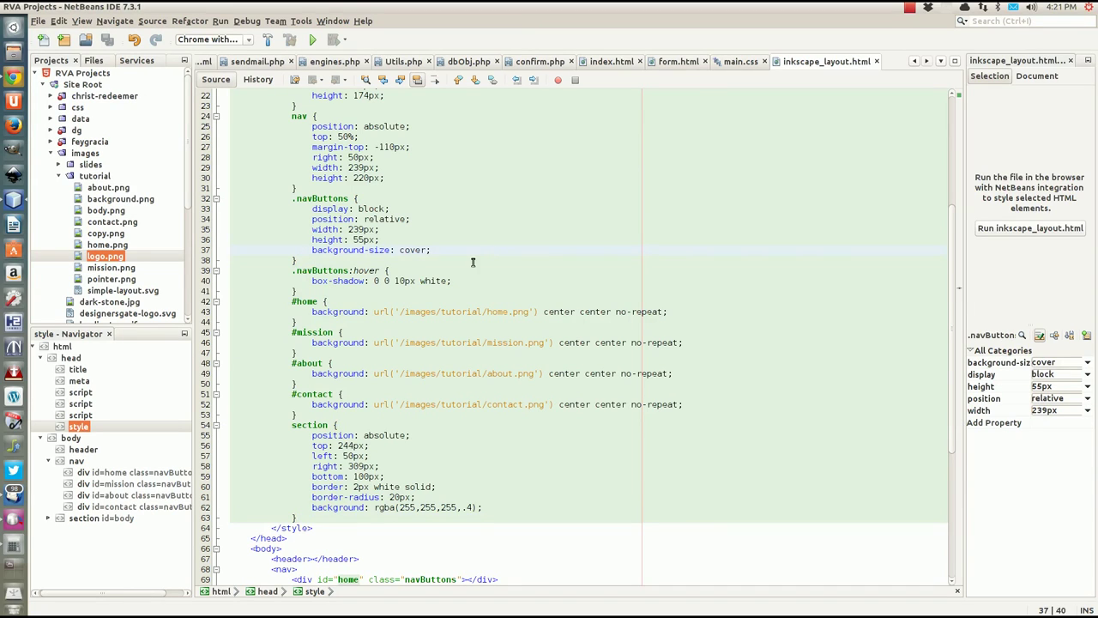
key("Return")
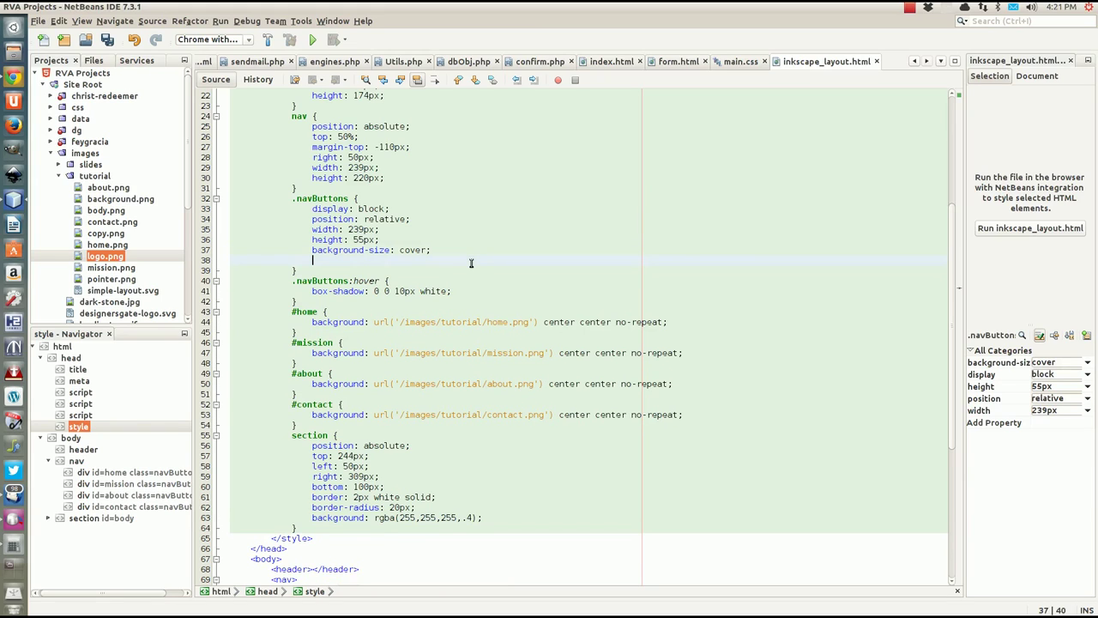
type("pointer")
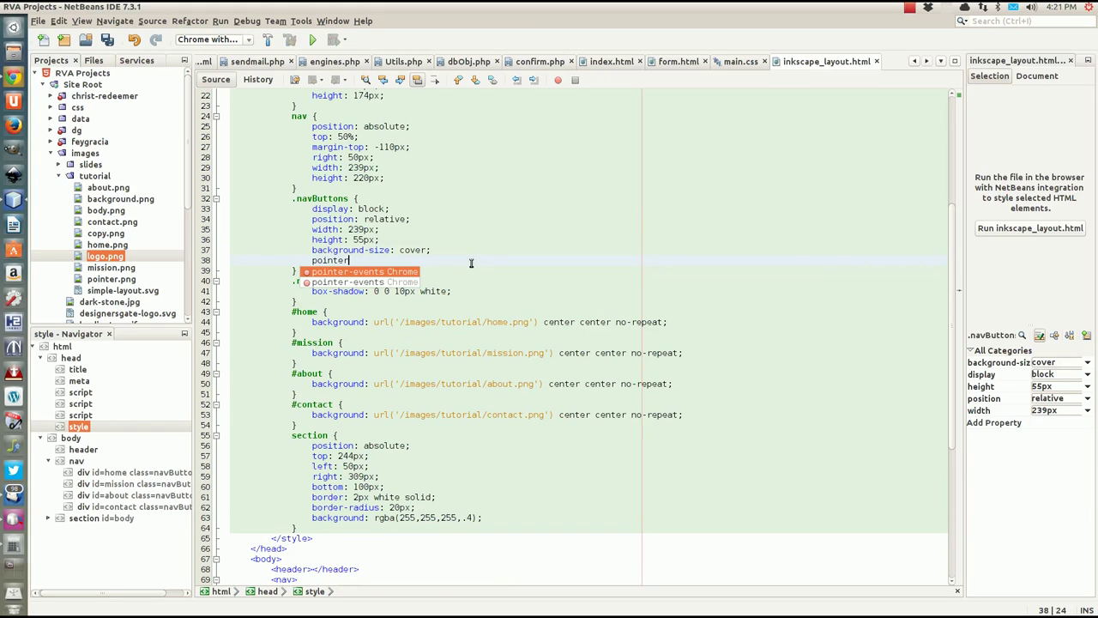
key("BackSpace")
key("BackSpace")
key("BackSpace")
key("BackSpace")
key("BackSpace")
key("BackSpace")
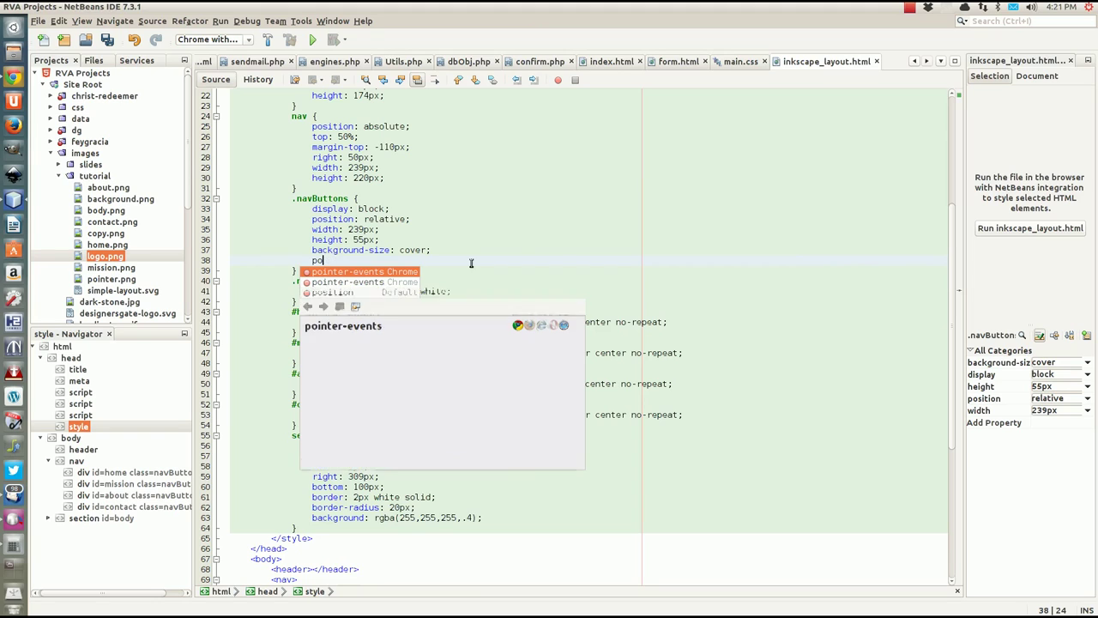
type("cursor")
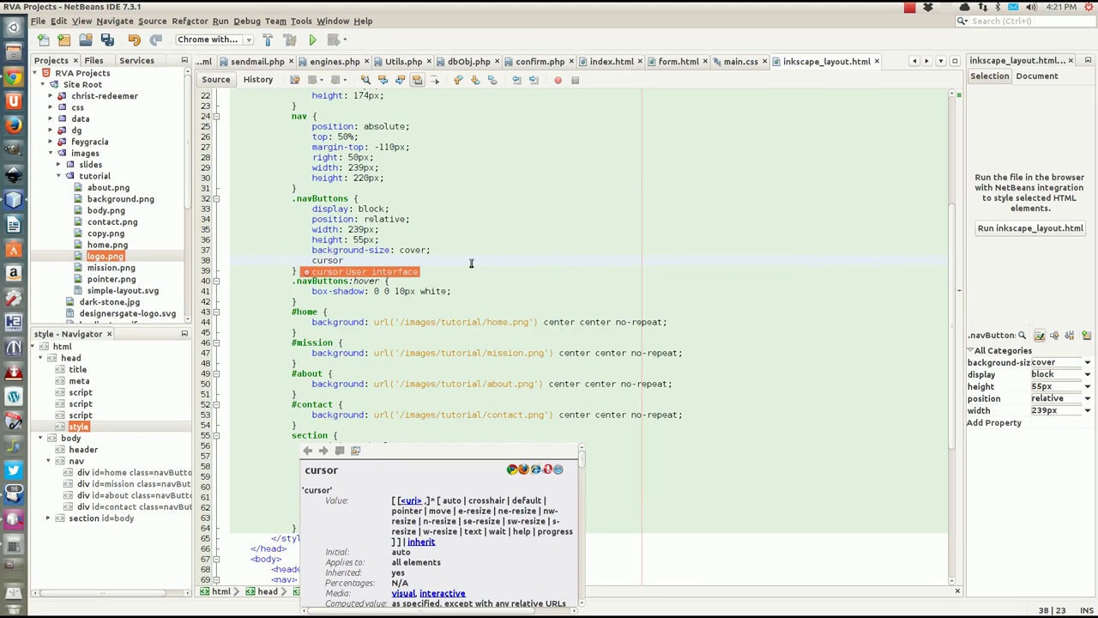
type(": url")
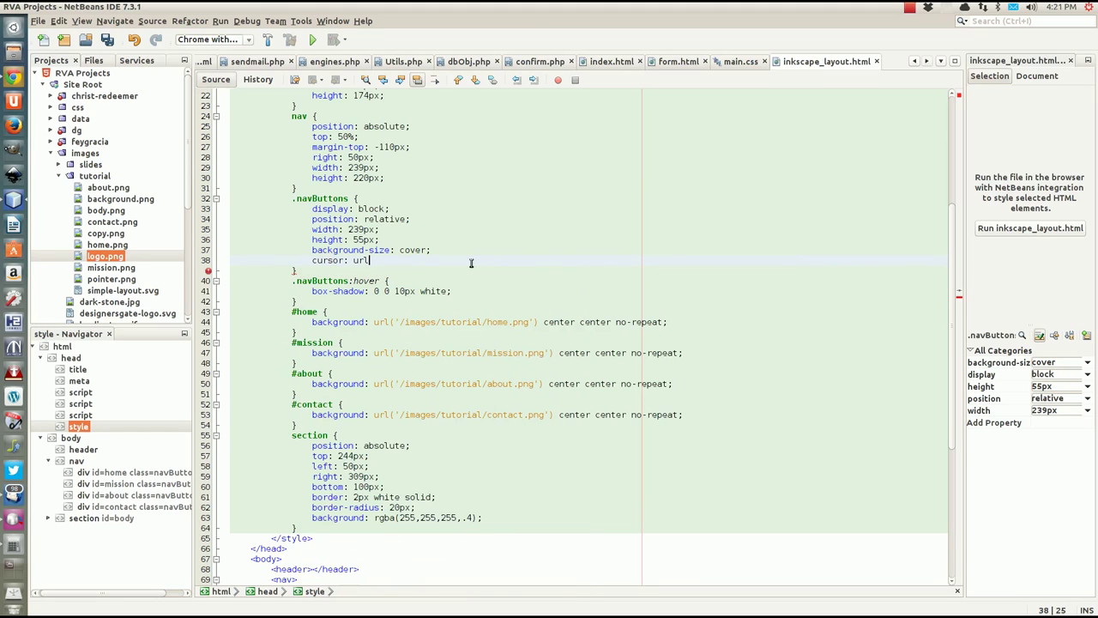
type("()")
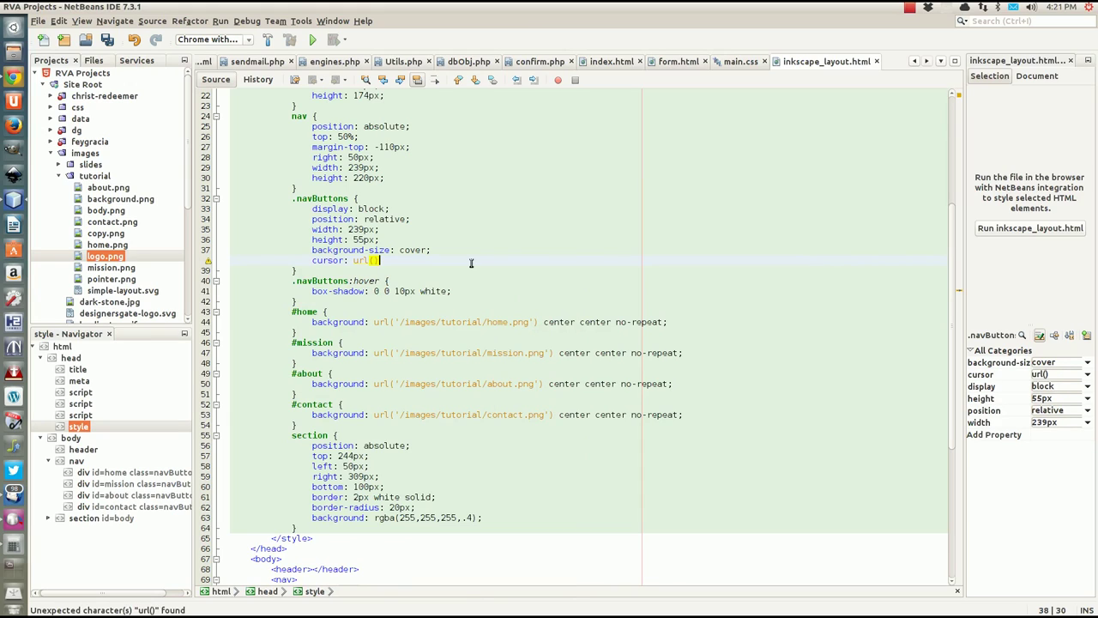
type(", pointer;")
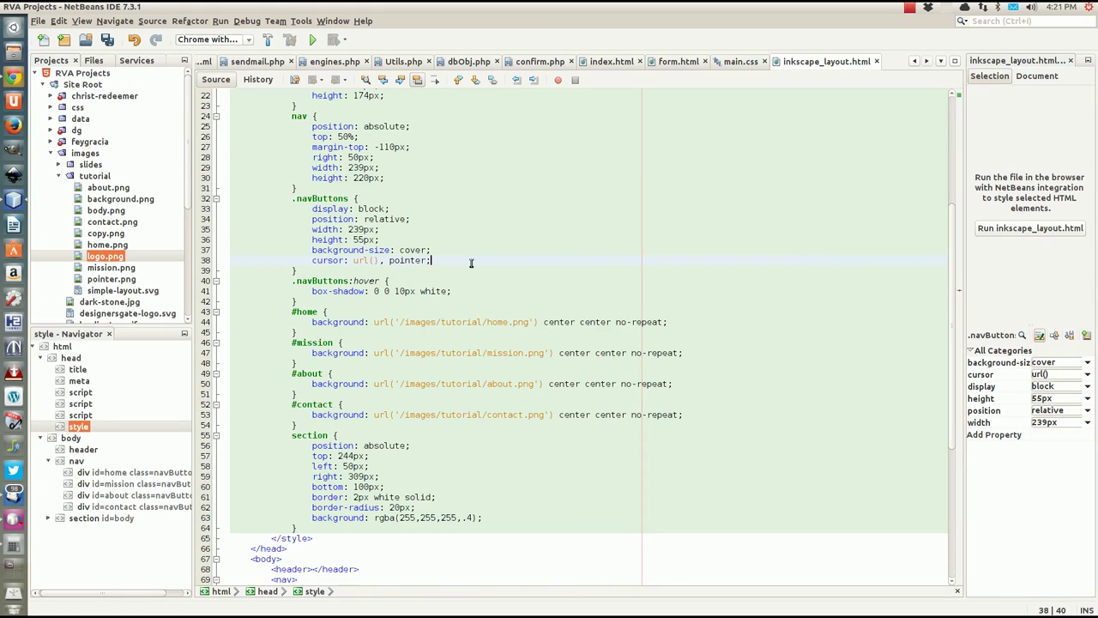
- Fill in the cursor URL '/images/tutorial/pointer.png' and save the layout file
left_click(374, 260)
type("'/")
type("imag")
type("es/t")
type("utorial/")
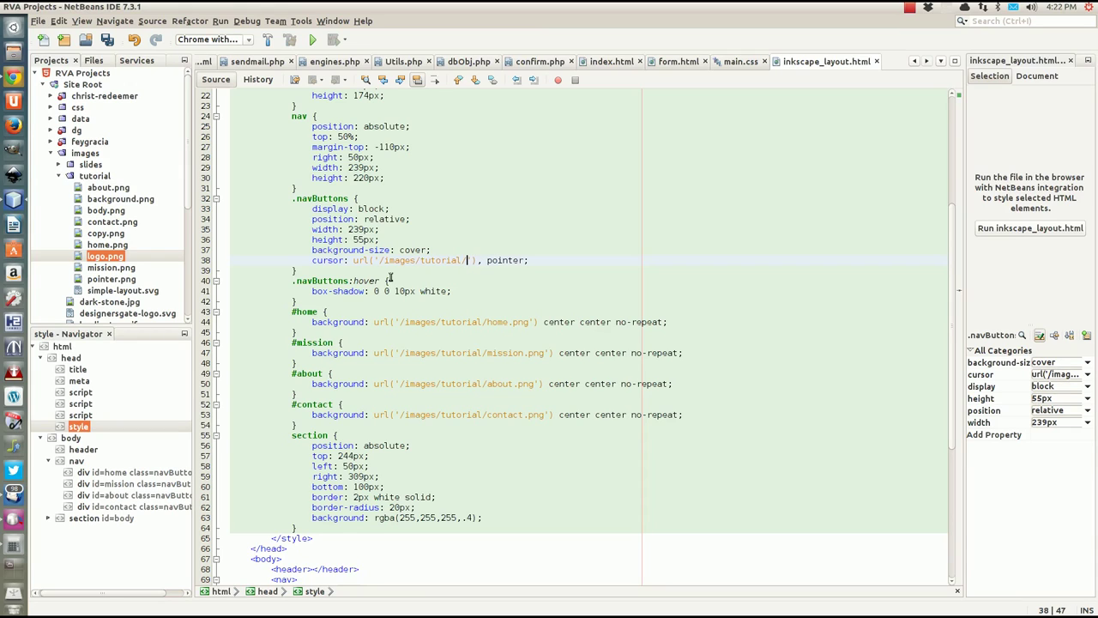
type("pointe")
type("r.png")
left_click(445, 251)
key("ctrl+s")
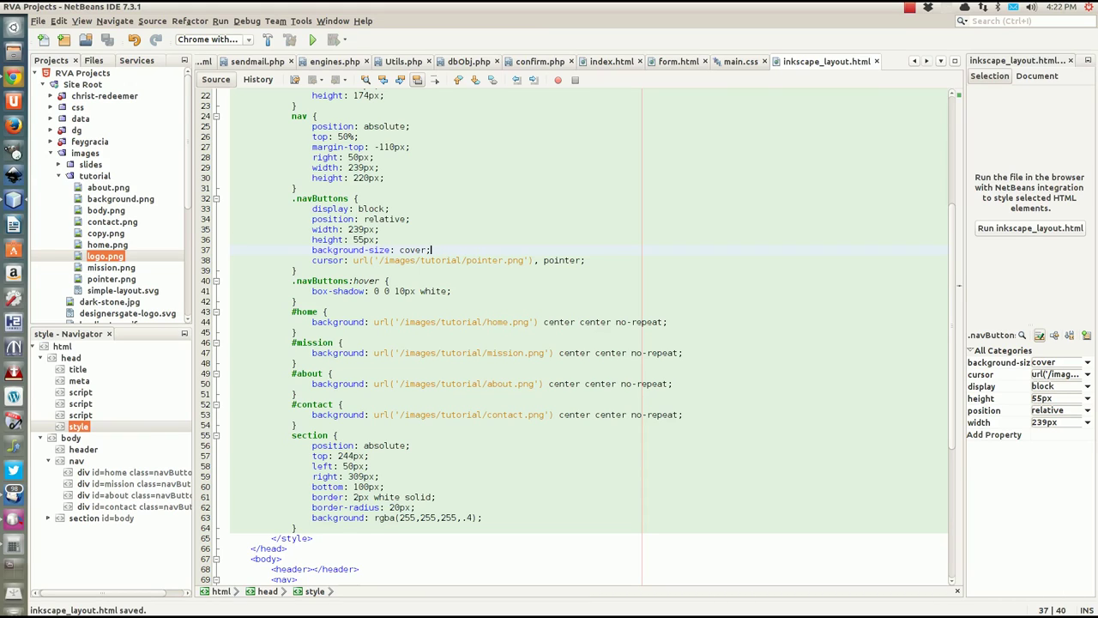
left_click(13, 76)
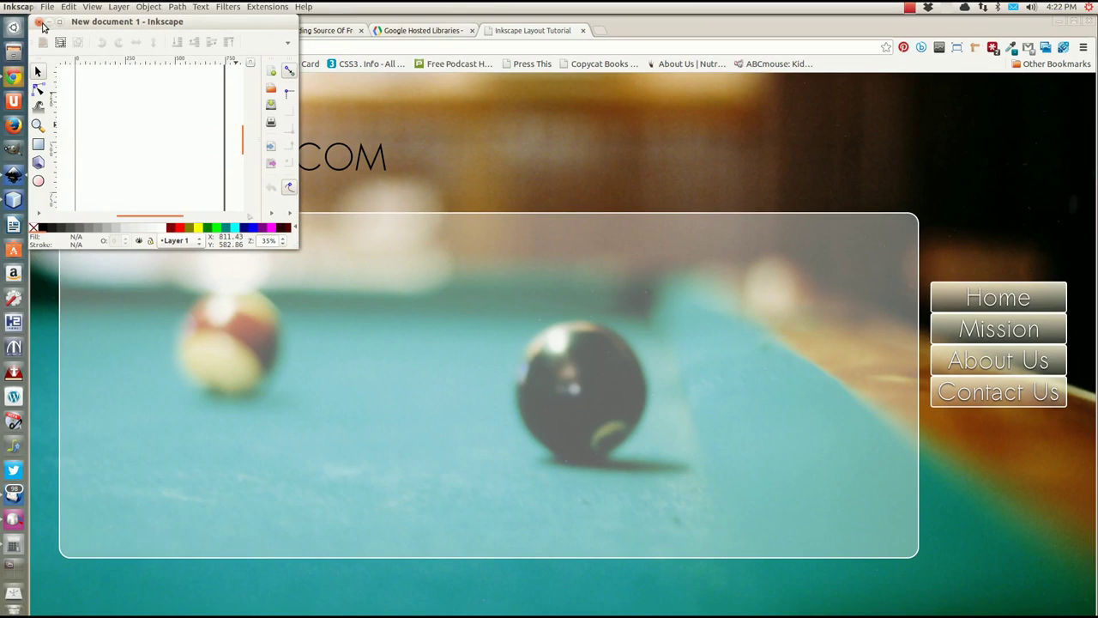
- Close the stray Inkscape window, reload the Poolweb page, and return to the NetBeans CSS
left_click(39, 21)
key("ctrl+r")
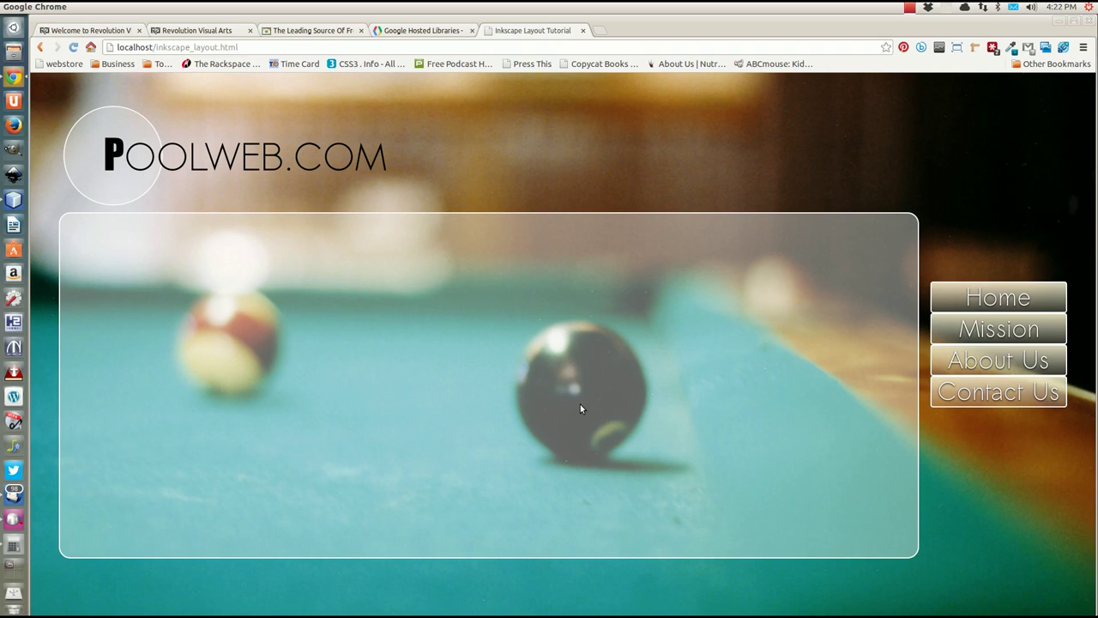
left_click(14, 199)
scroll(403, 278, "up", 1)
scroll(403, 278, "up", 1)
scroll(404, 278, "up", 2)
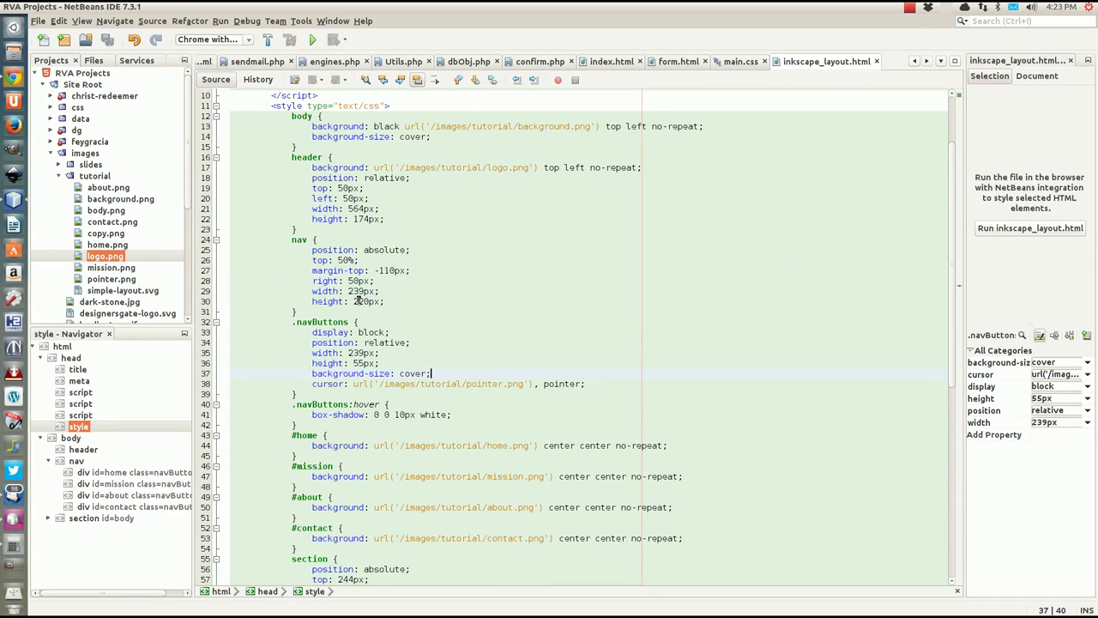
- Change the nav height from 220px to 240px
left_click(360, 301)
key("BackSpace")
type("4")
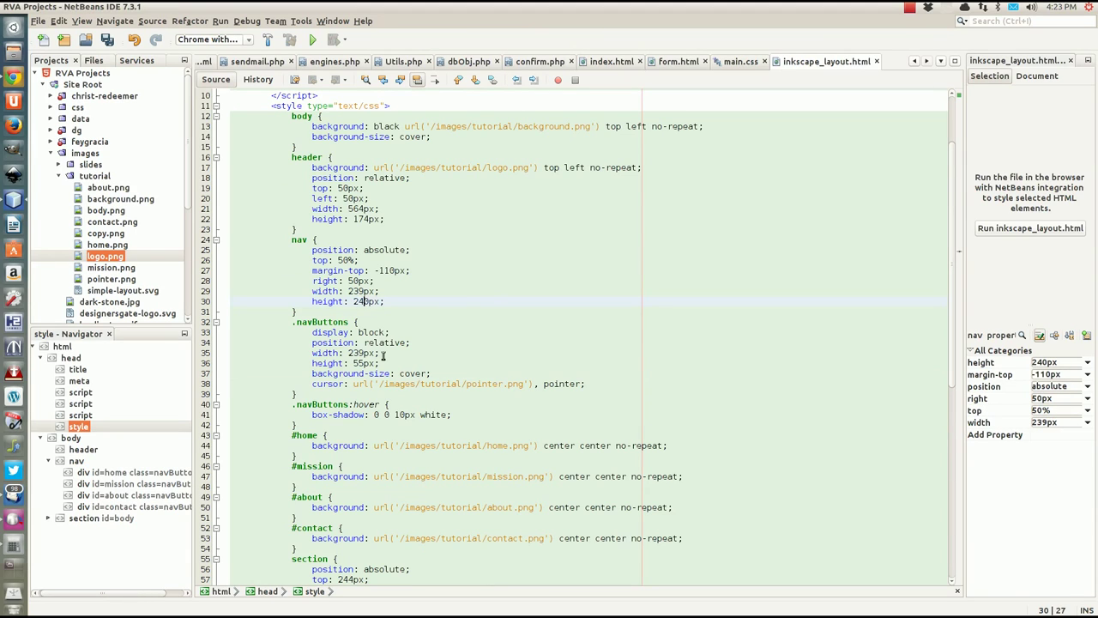
scroll(410, 343, "down", 1)
scroll(358, 328, "down", 1)
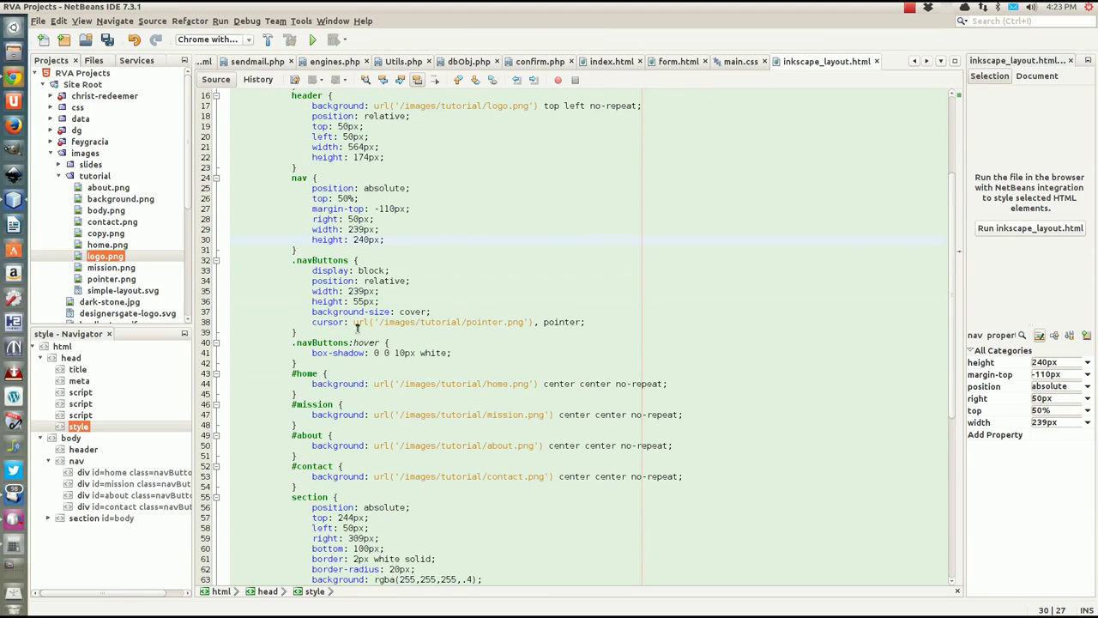
- Add margin-bottom: 5px to the .navButtons rule
left_click(311, 333)
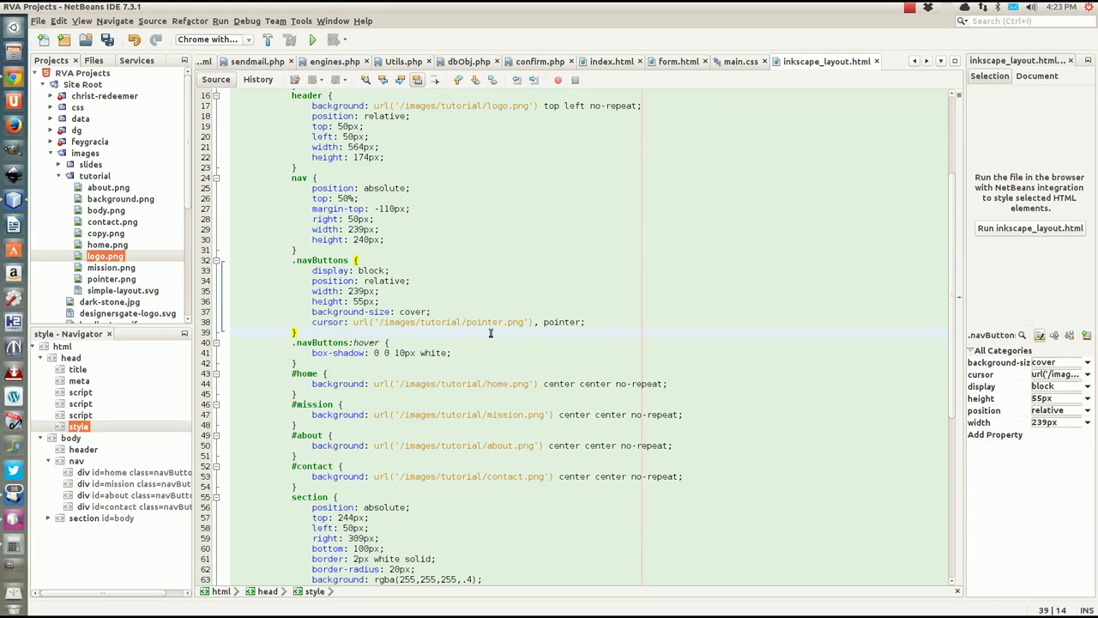
key("Return")
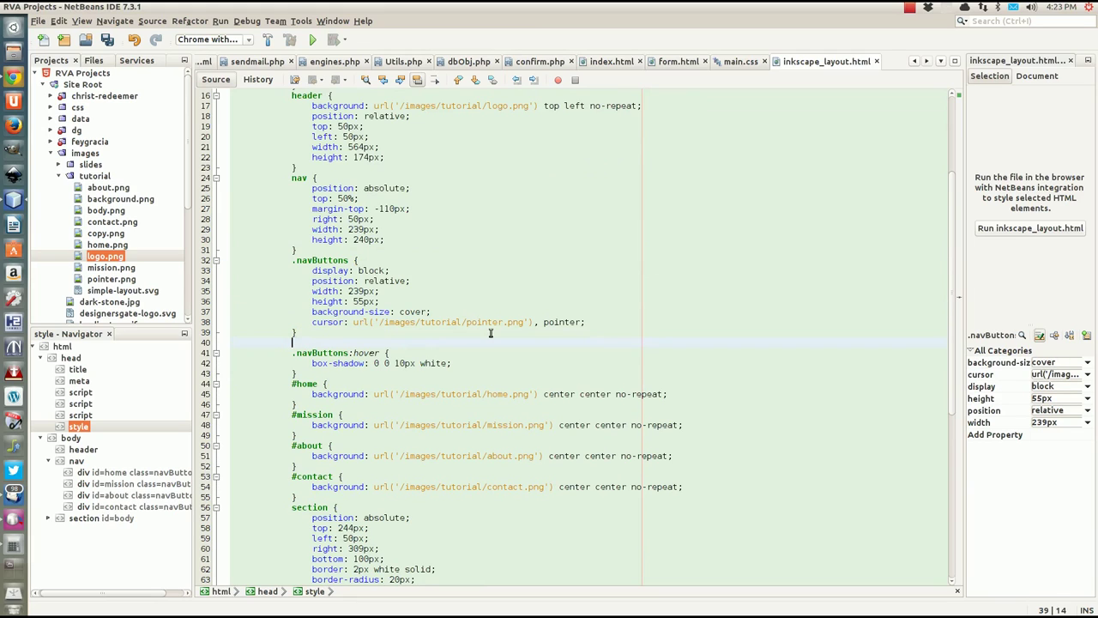
key("BackSpace")
key("Home")
key("BackSpace")
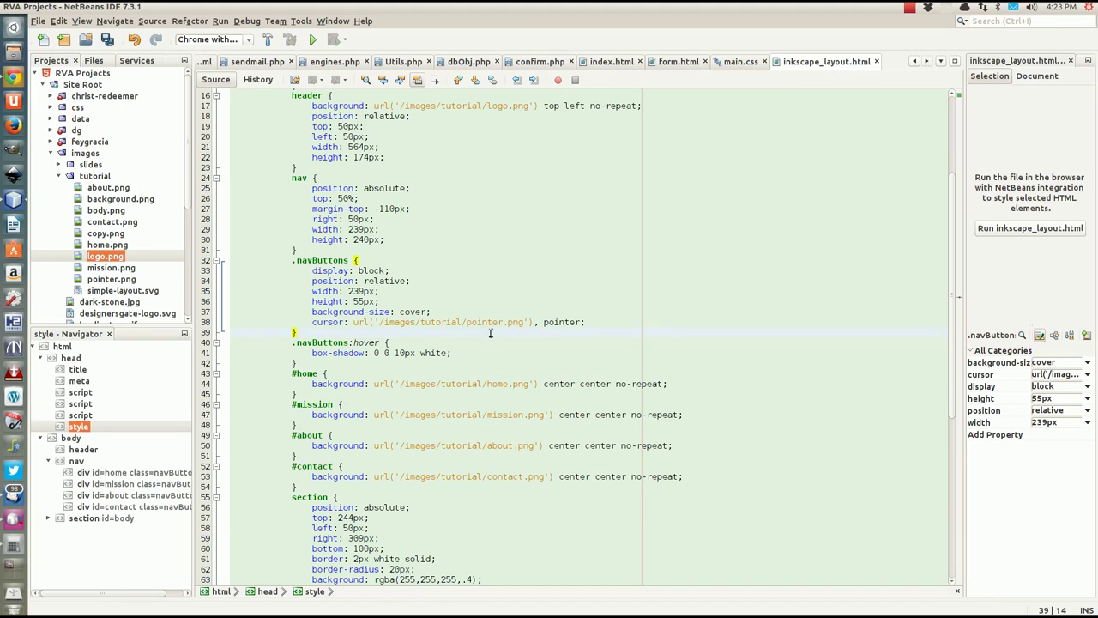
left_click(591, 321)
key("Return")
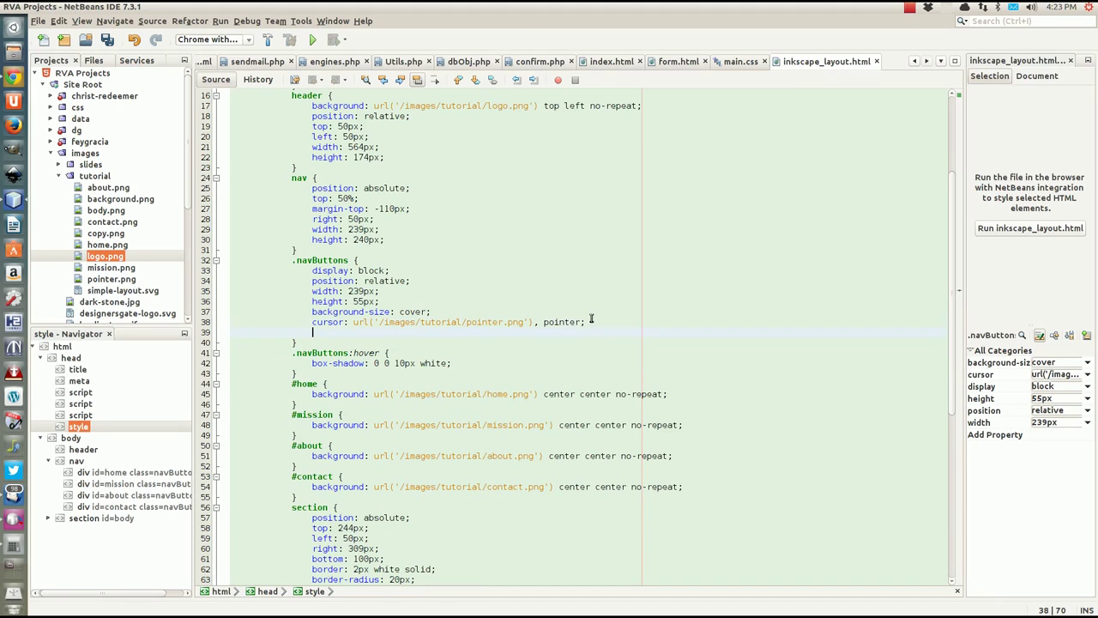
type("margin")
type("-bottom")
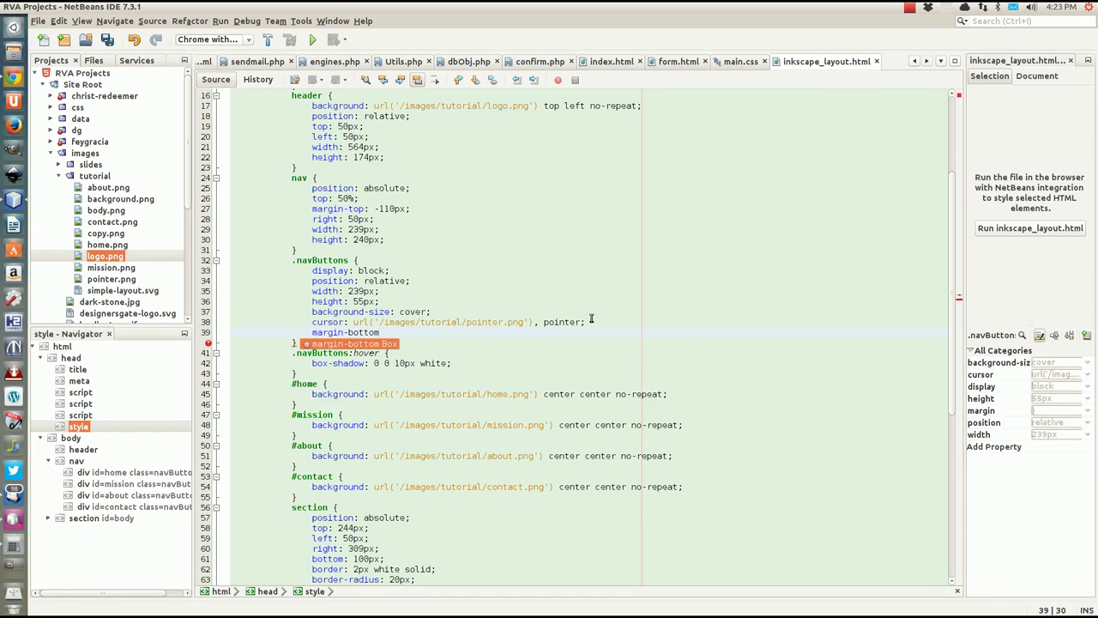
key("Return")
key("Escape")
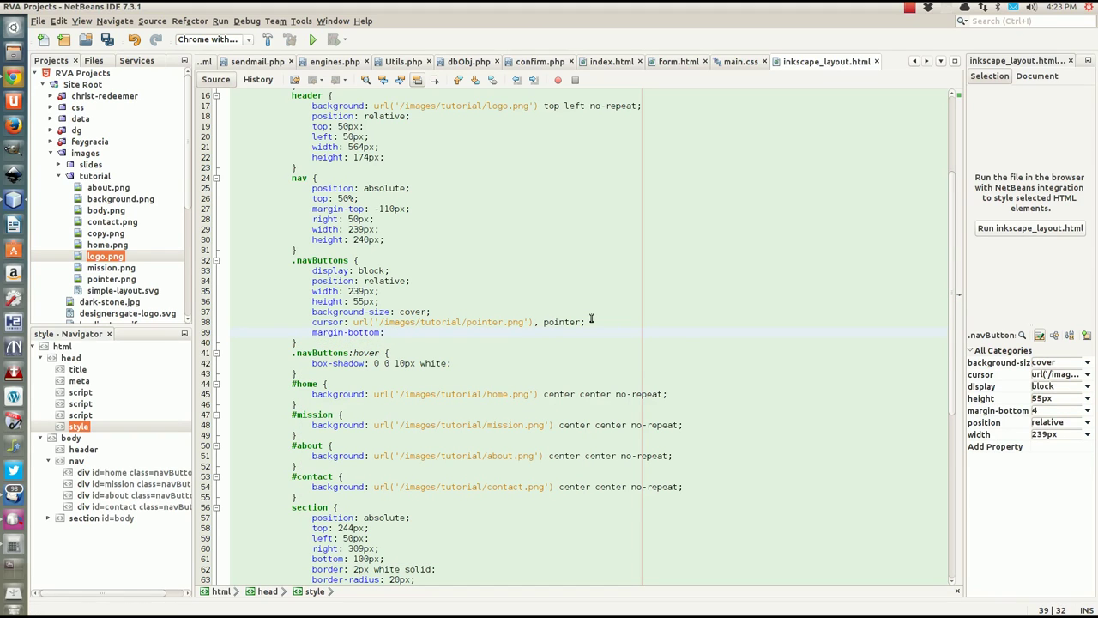
type("5px;")
- Add a .navButtons:last-child rule with margin-bottom: 0
left_click(314, 343)
key("Return")
type(".nav")
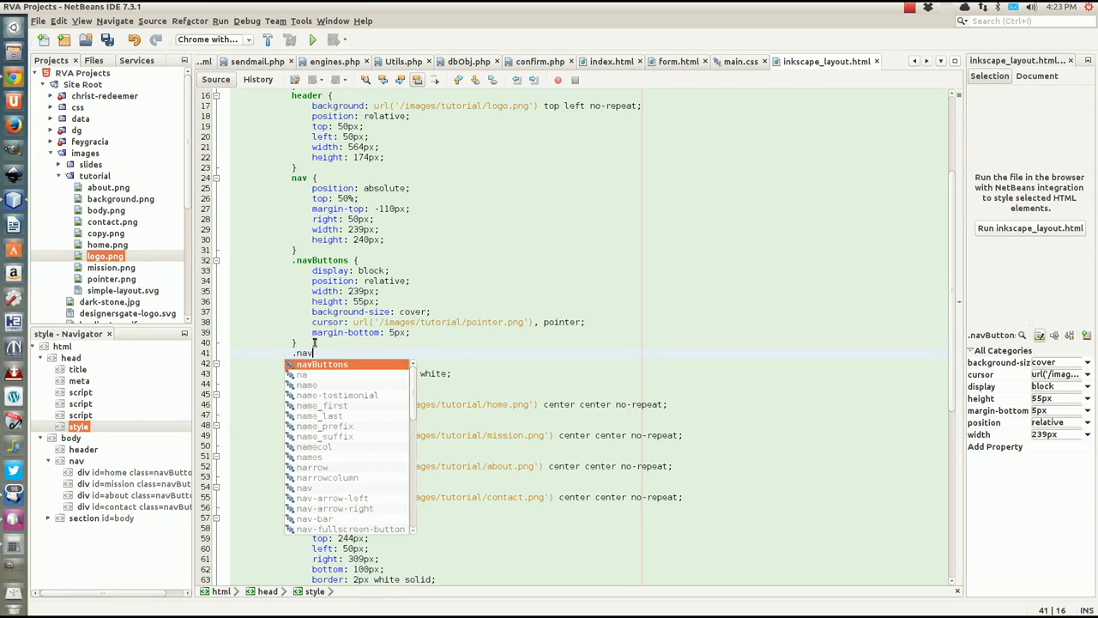
type("Buttons:")
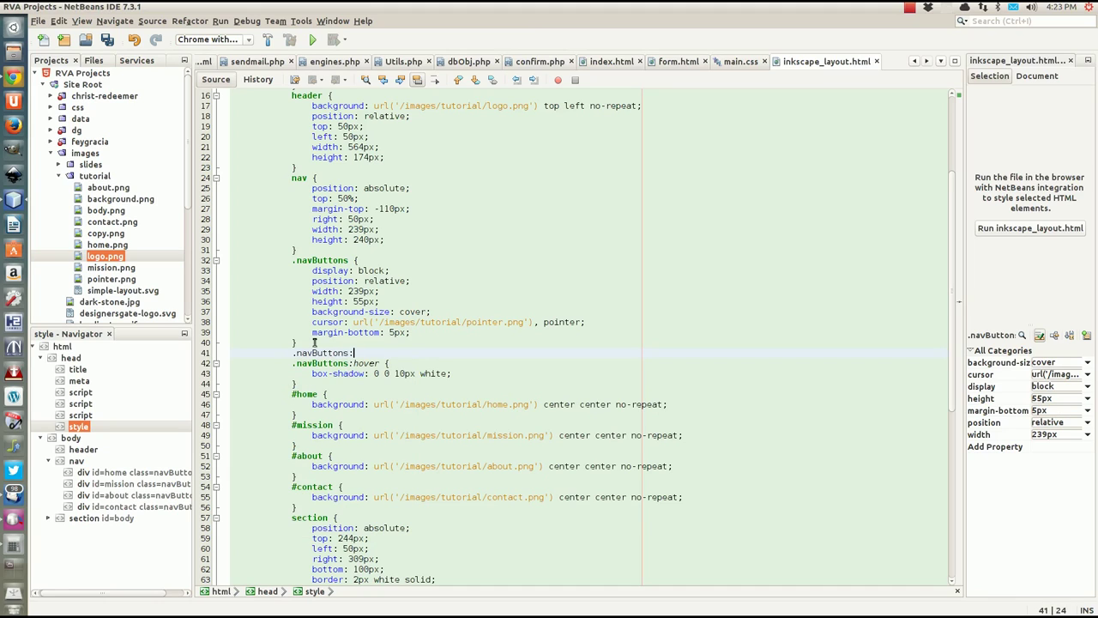
type("last-child ")
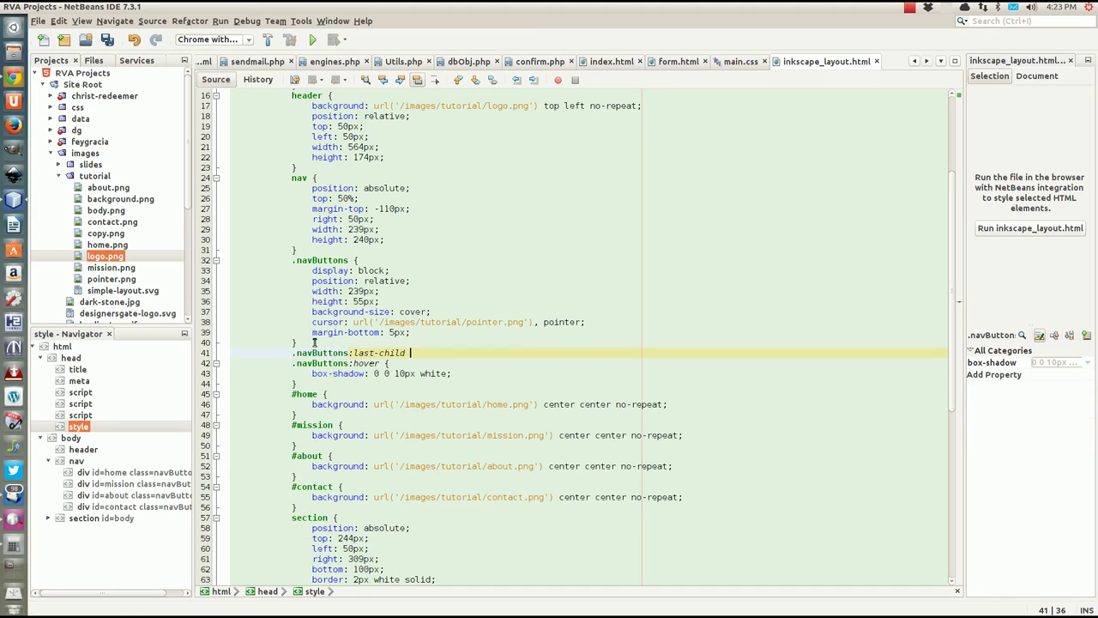
type("{")
key("Return")
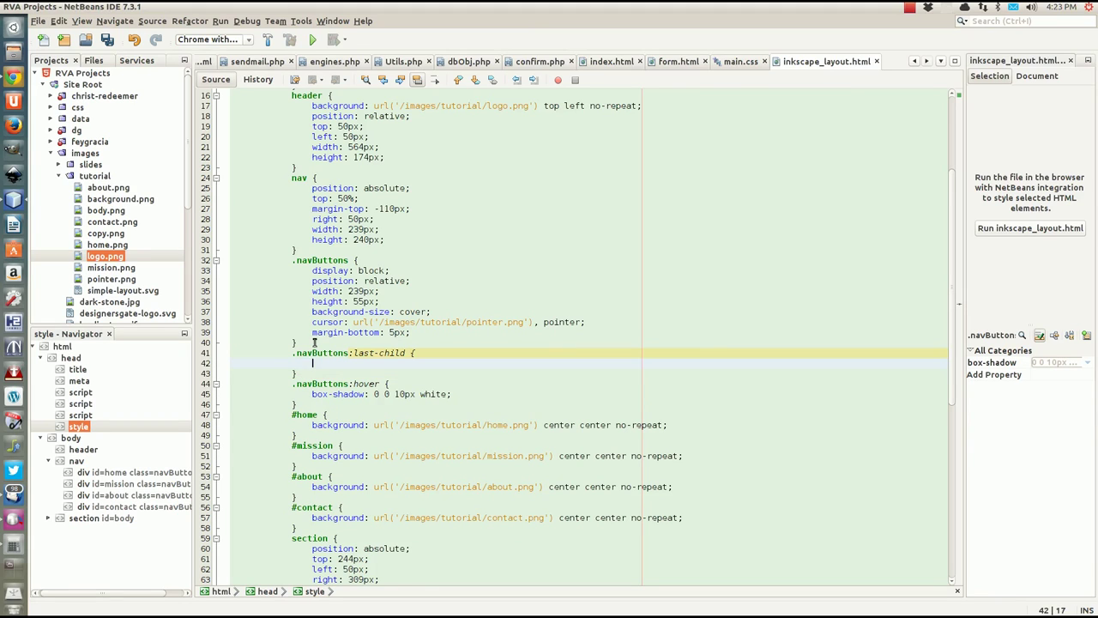
type("margin")
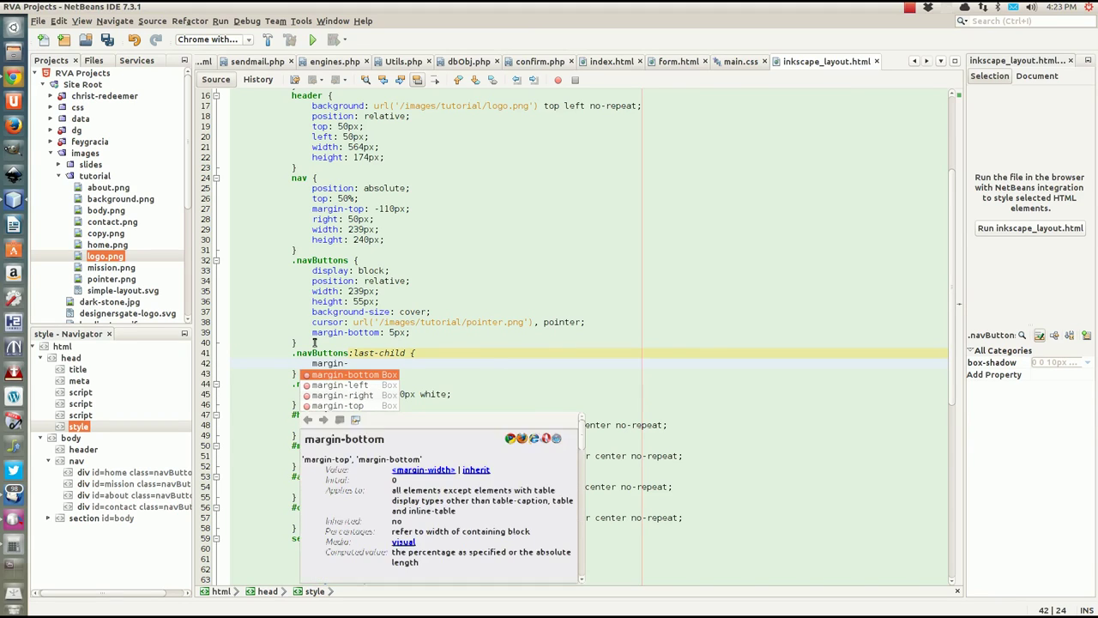
type("-bot")
key("Return")
type("0")
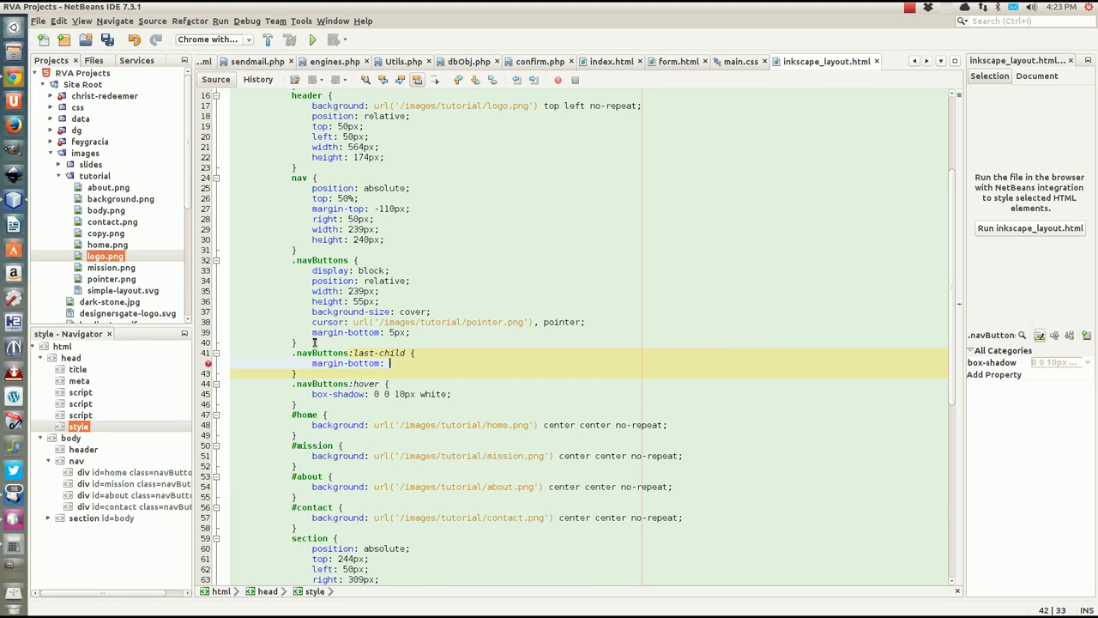
type(";")
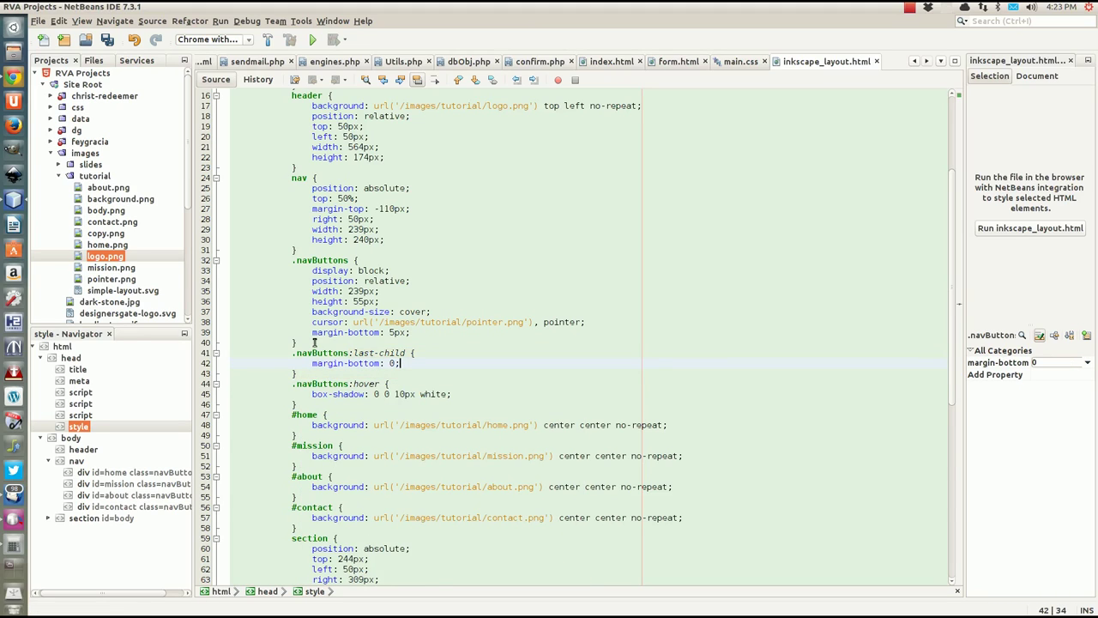
- Save the stylesheet and reload the Poolweb page in Chrome to check button spacing
key("ctrl+s")
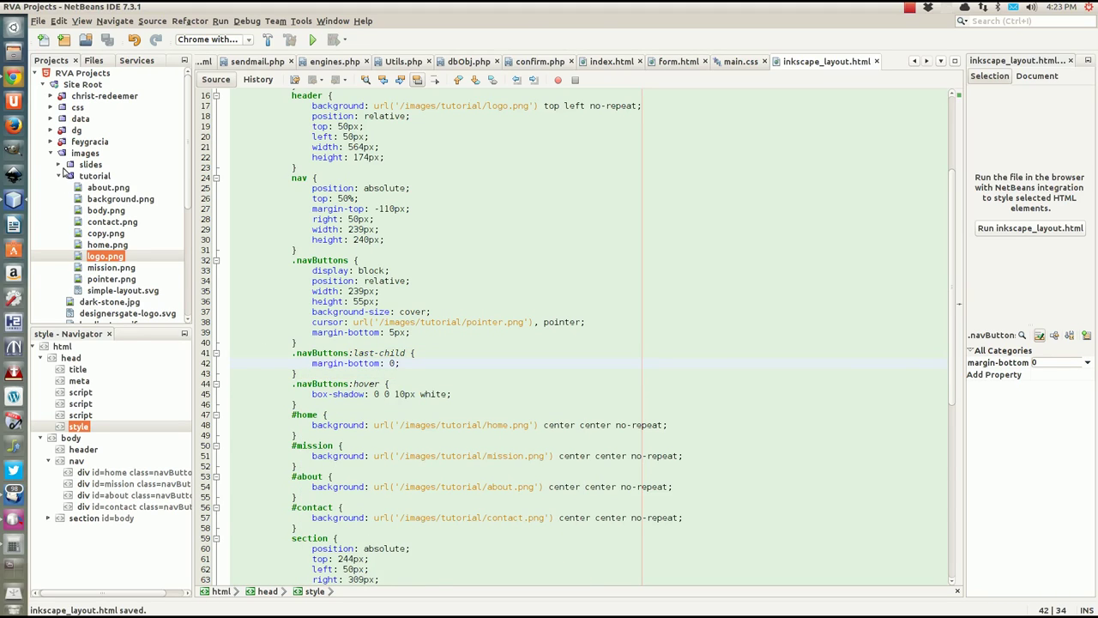
left_click(13, 75)
key("F5")
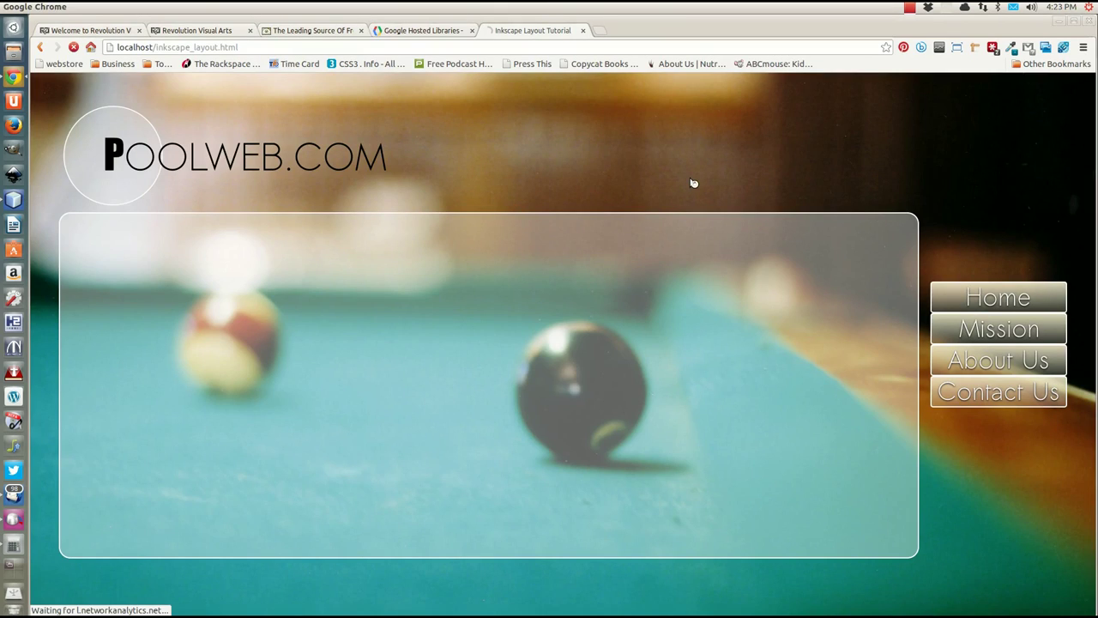